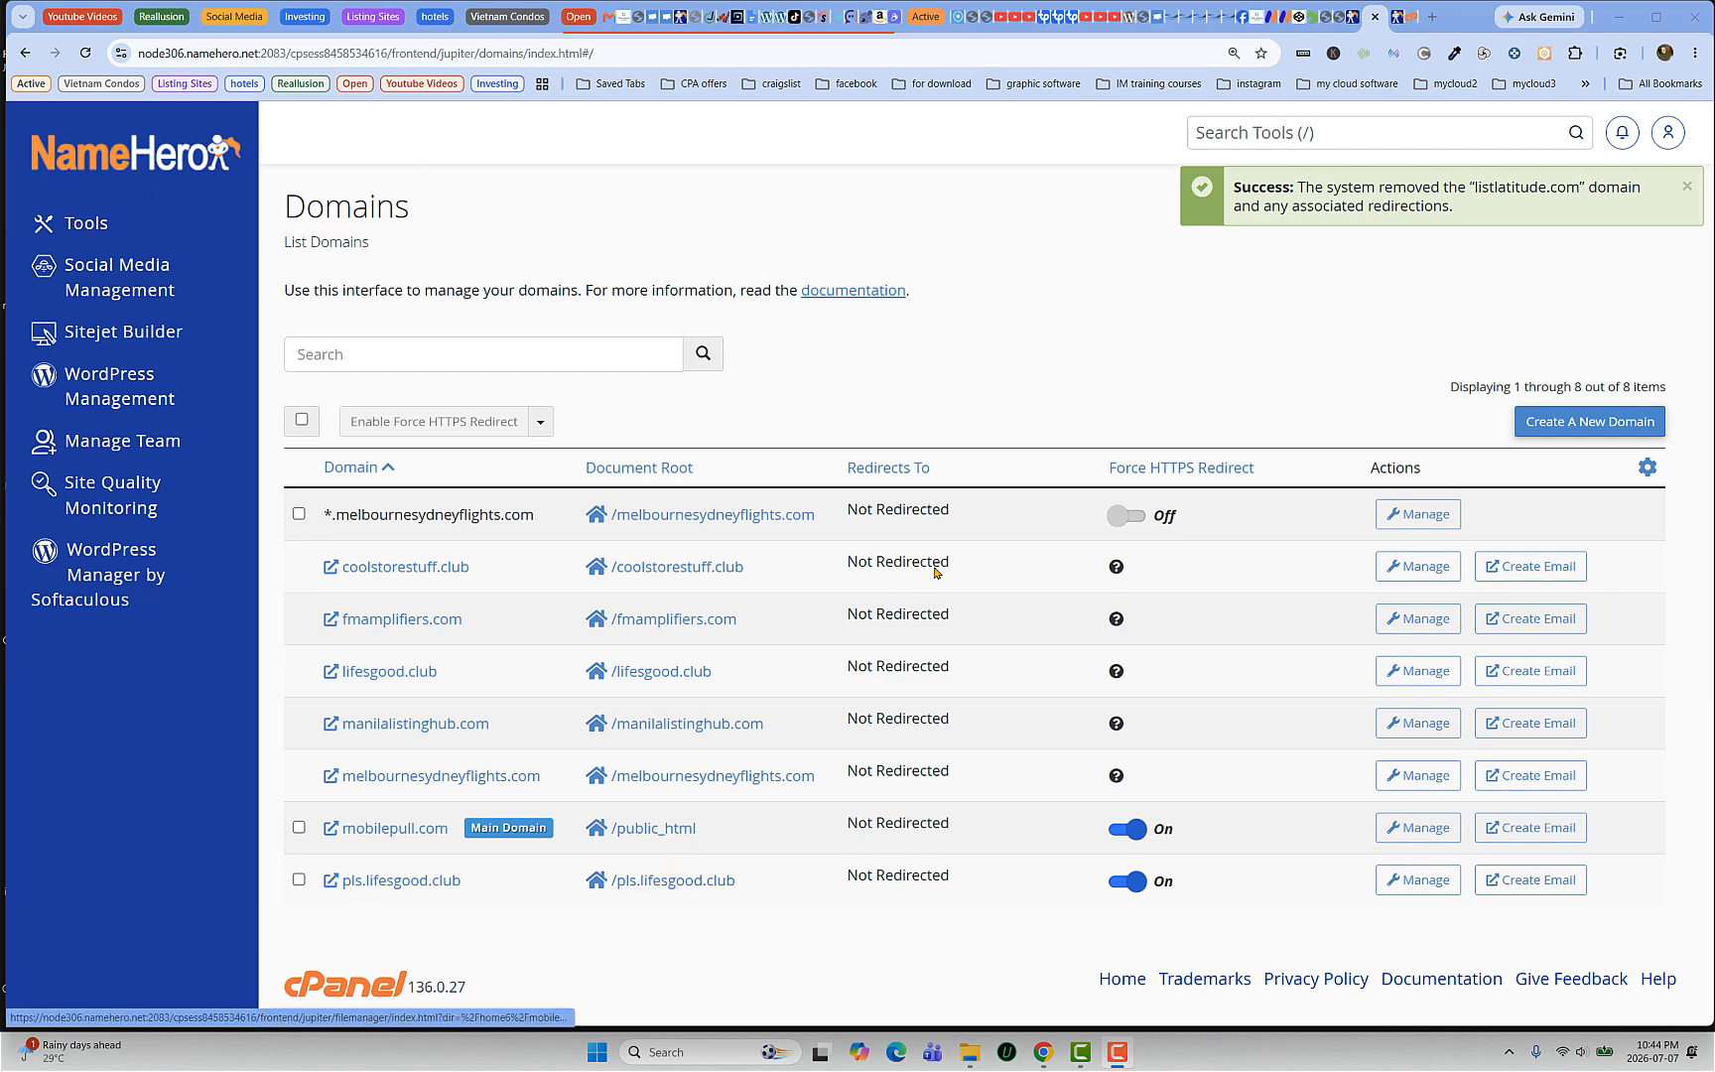
Step: Create the registered domain listlatitude.com with its own document root listlatitude.com, not shared with mobilepull.com, and refresh the domain list
click(1582, 425)
click(411, 595)
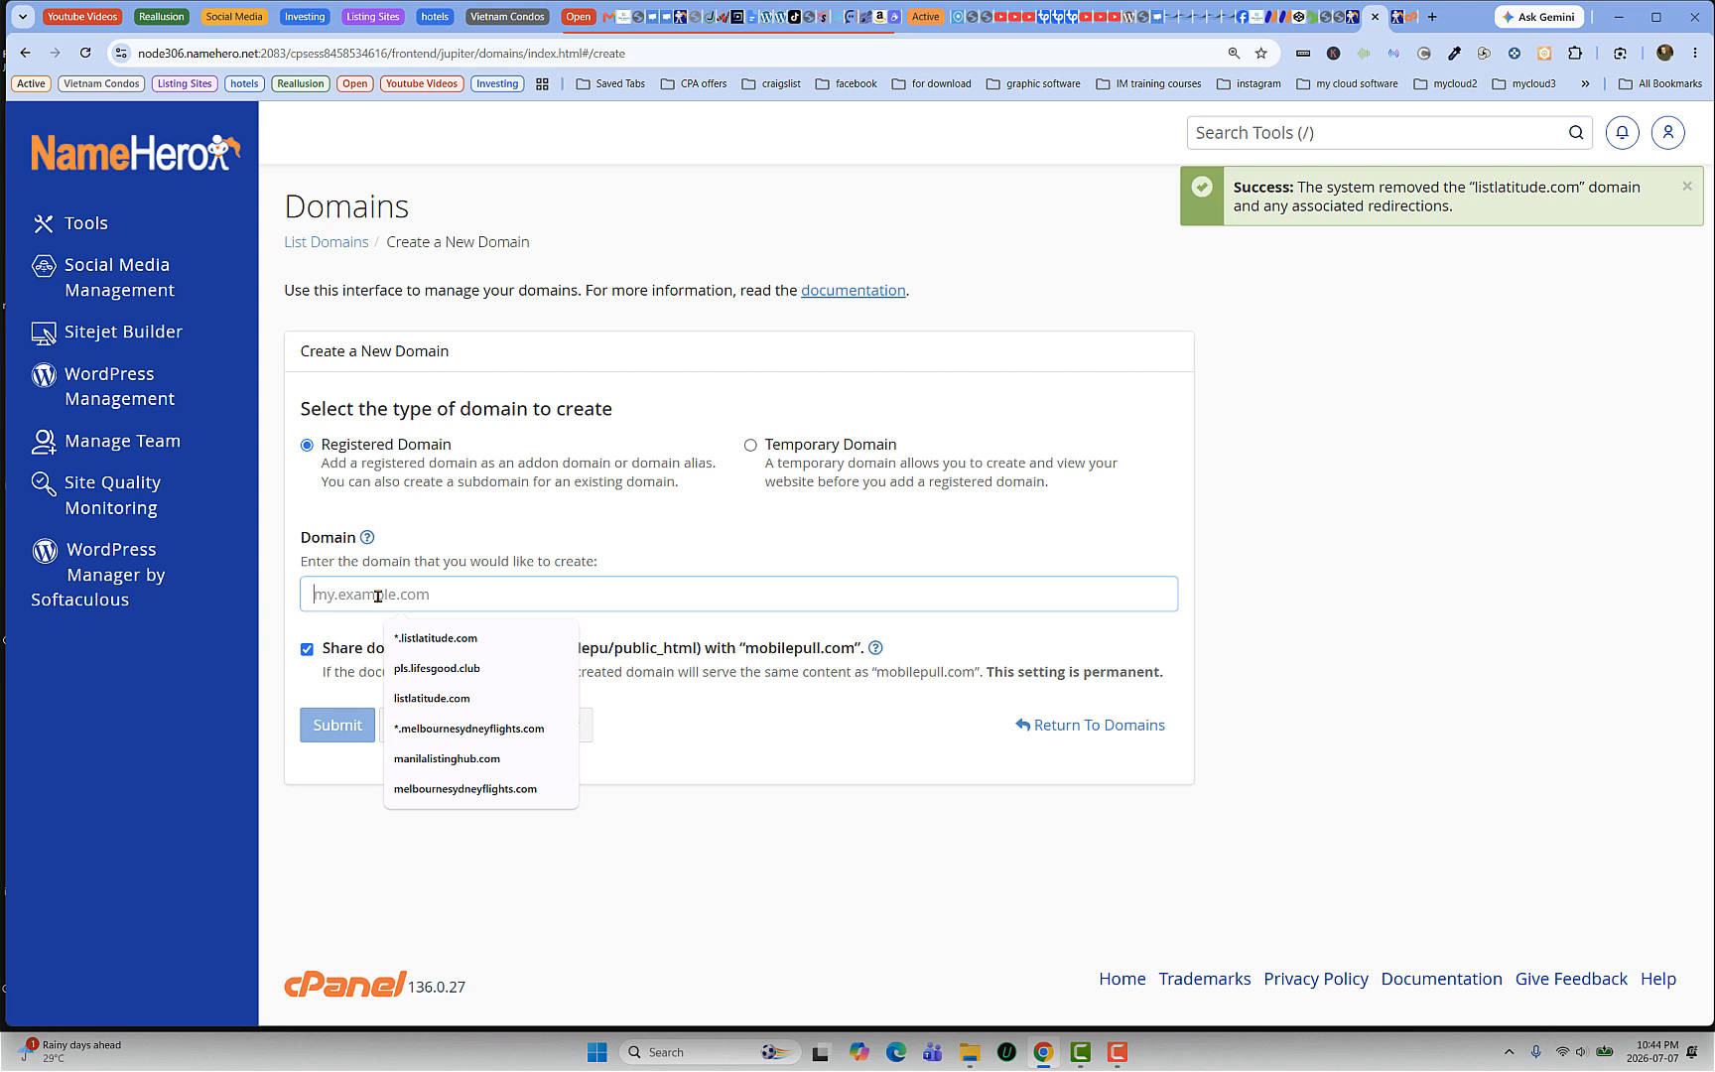
text(listlatitude.com)
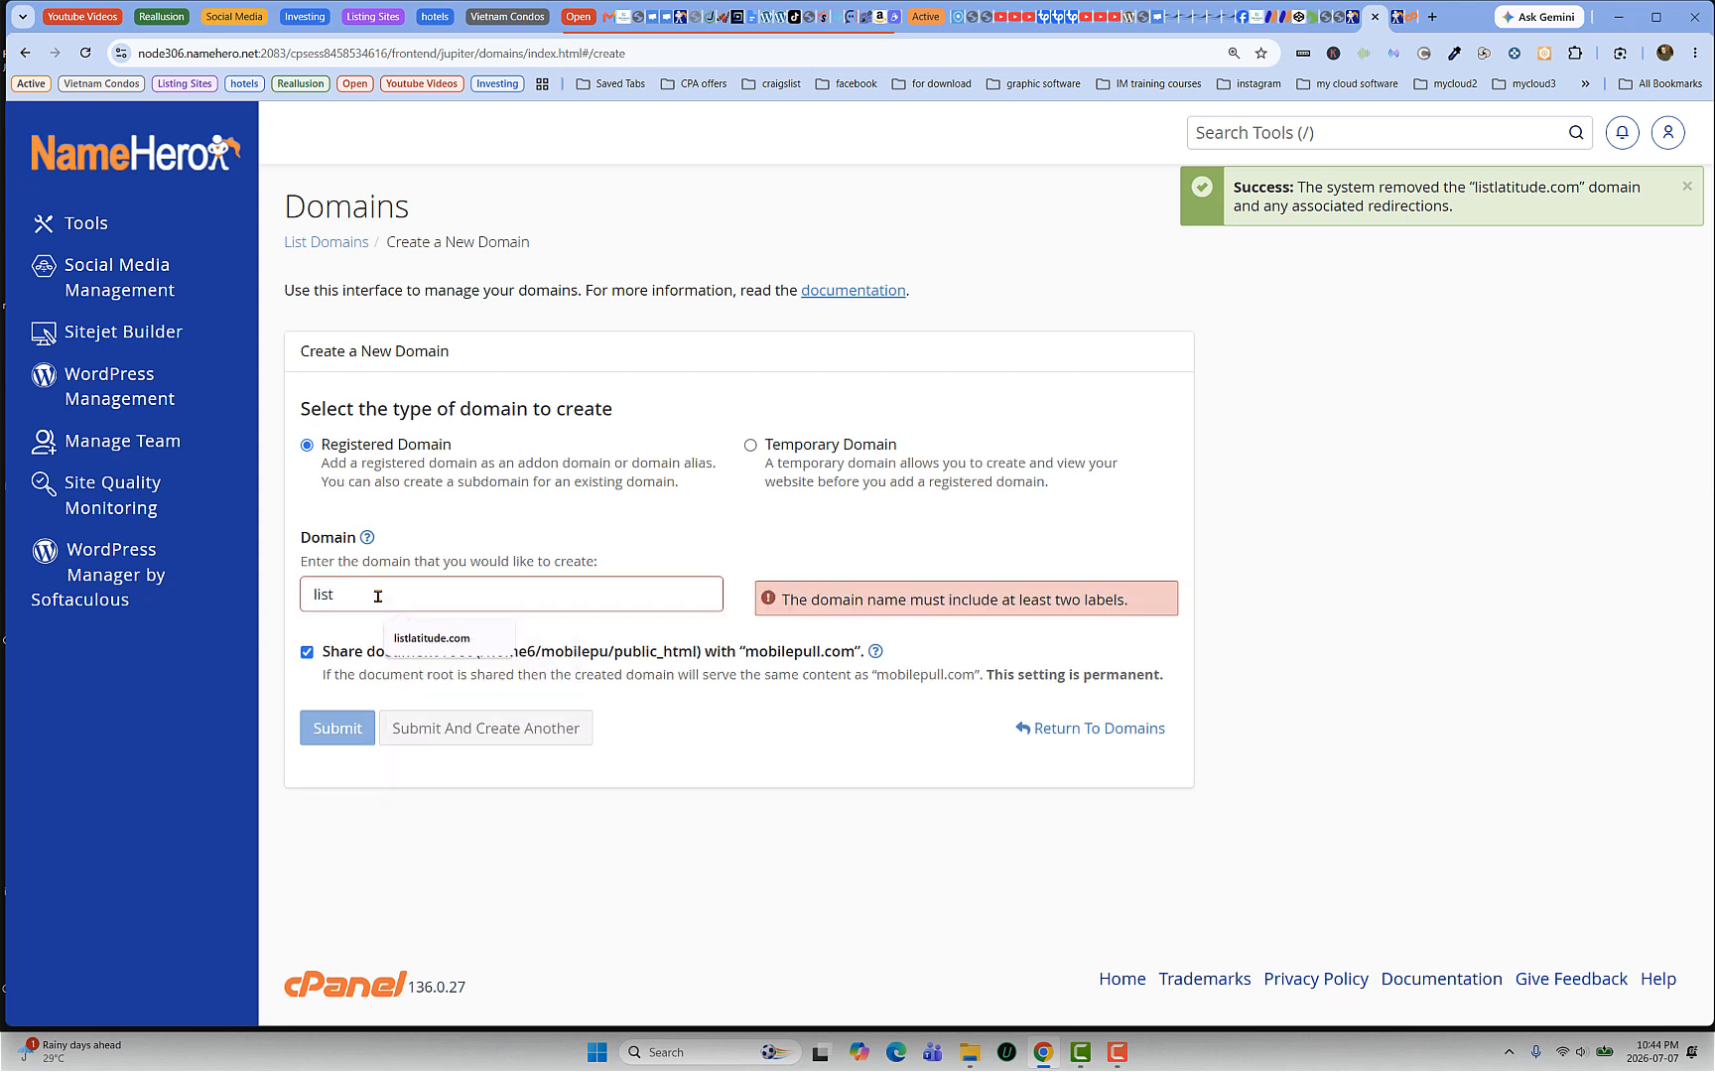
click(443, 647)
click(307, 650)
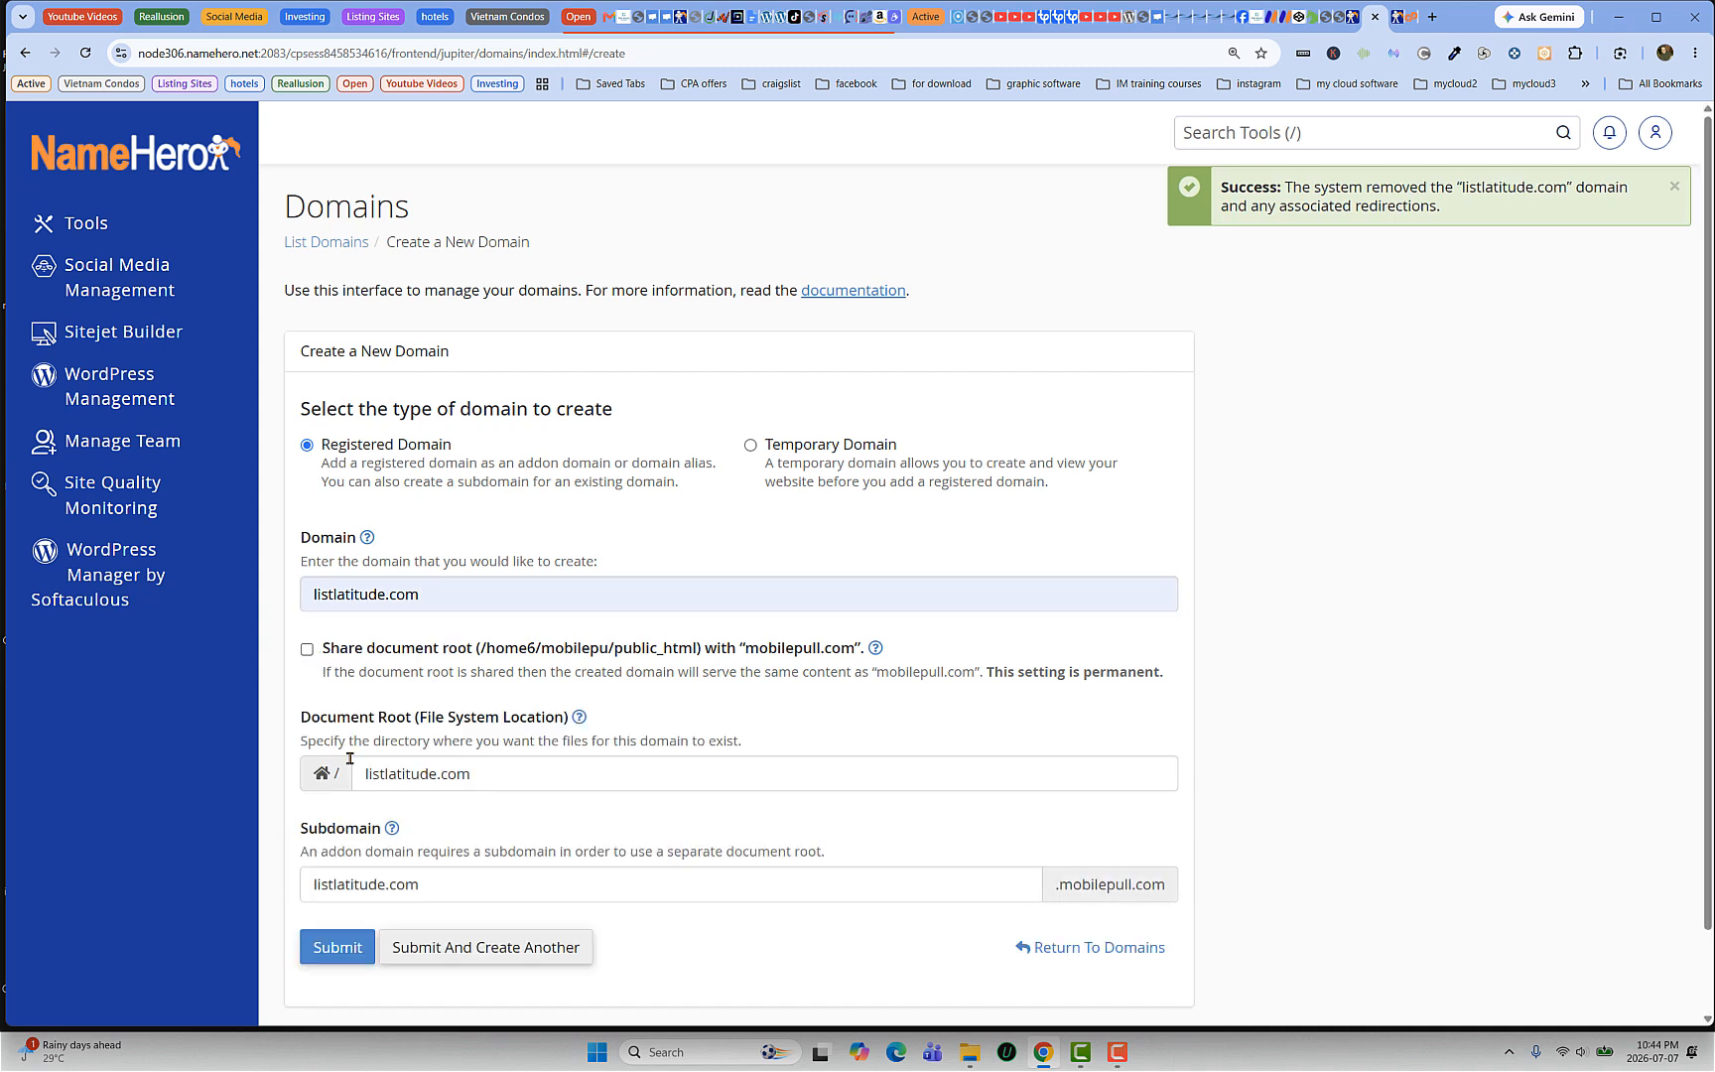
drag(363, 776, 464, 778)
click(461, 778)
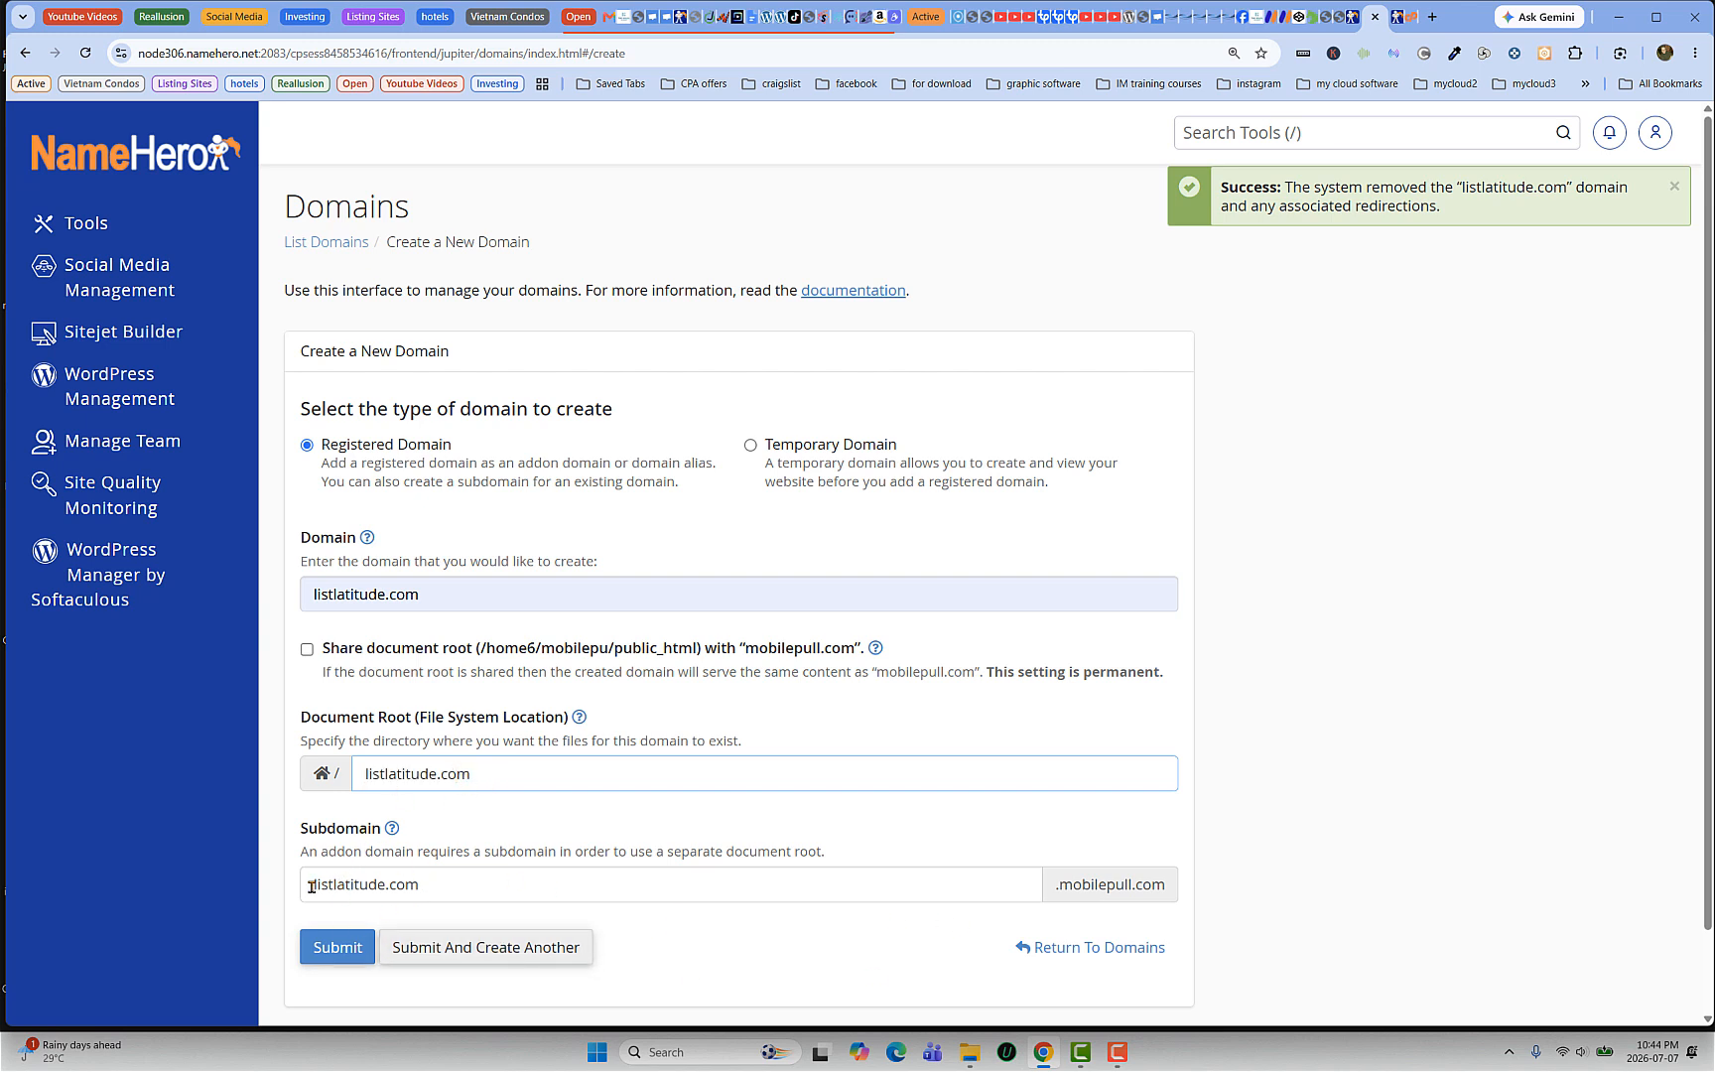
click(340, 946)
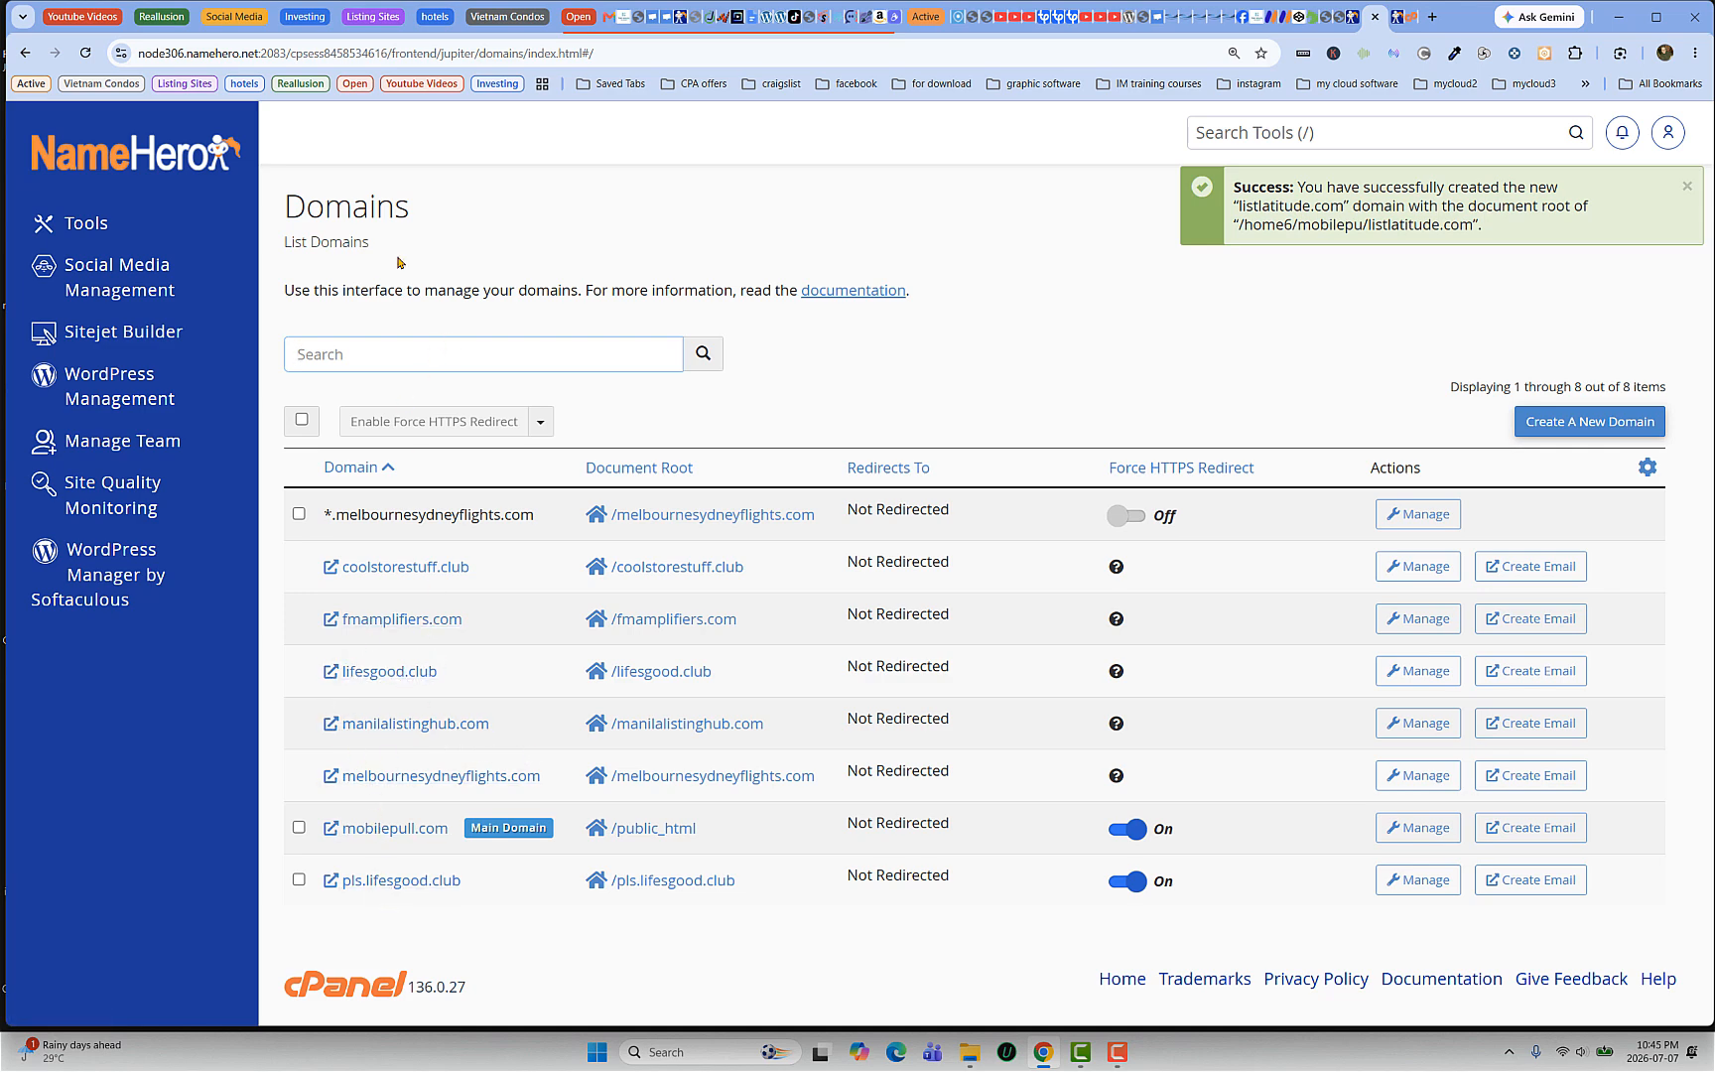
click(86, 55)
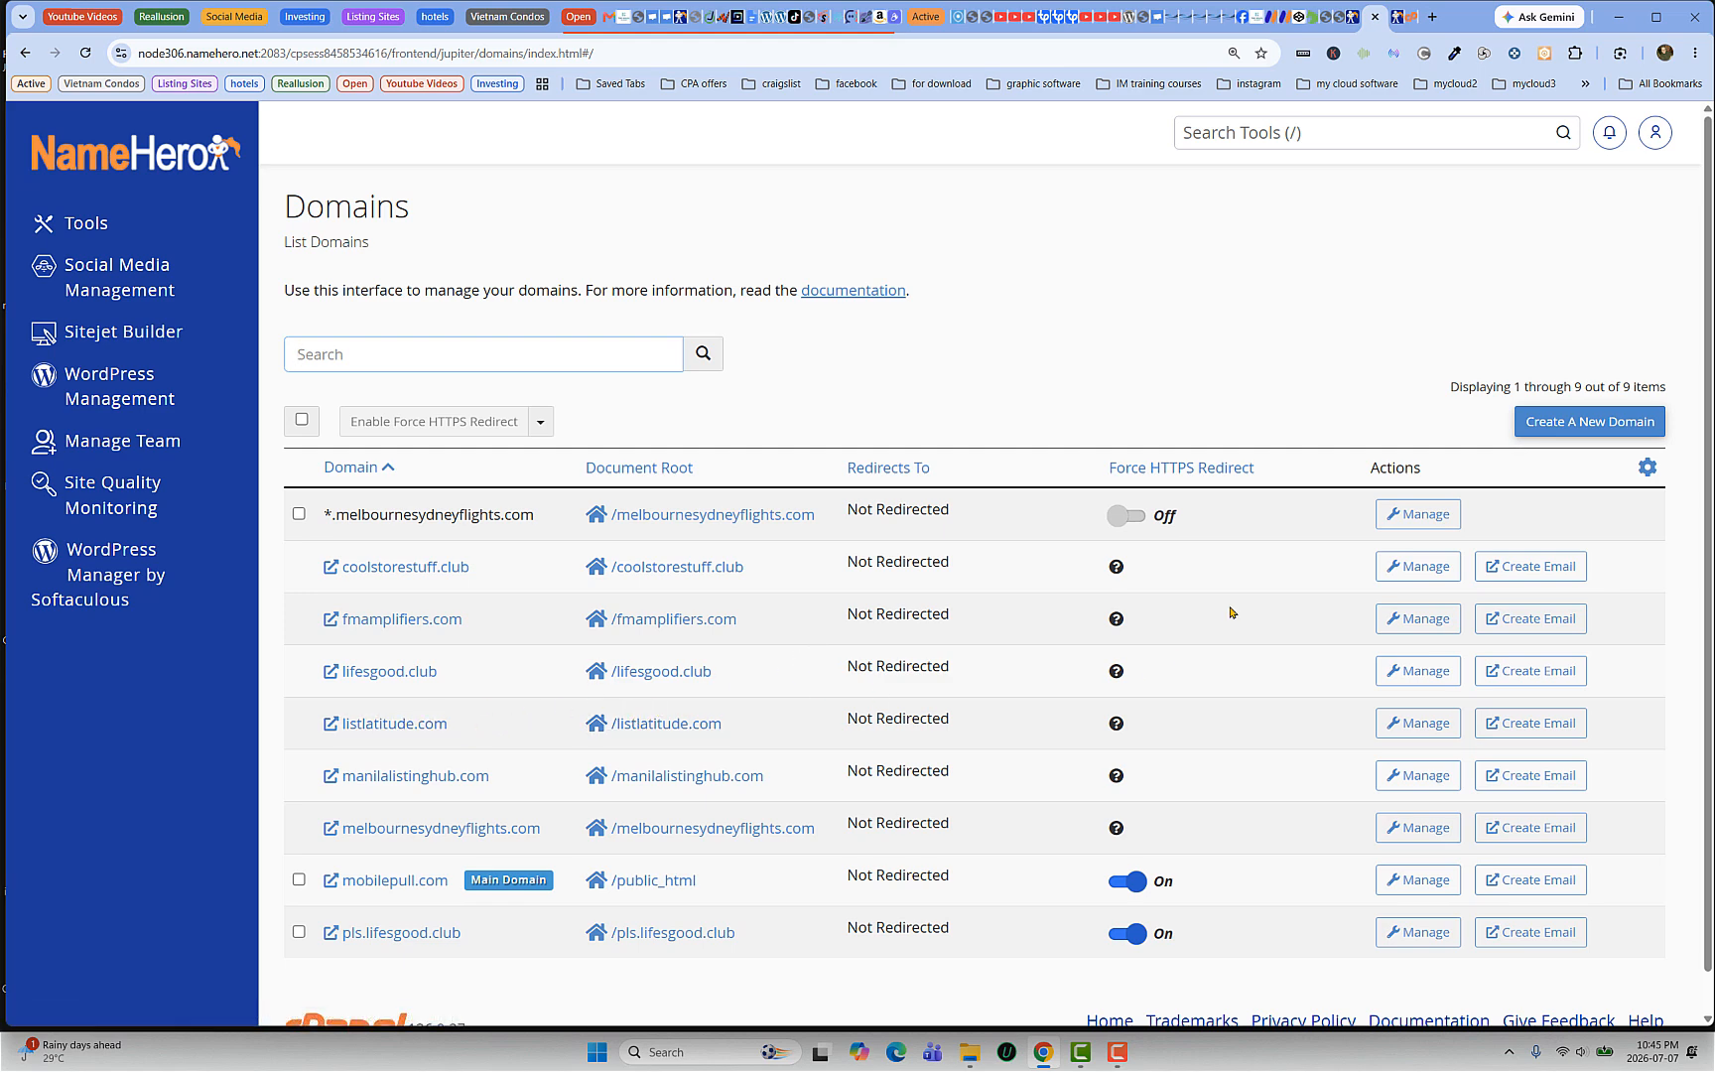
Step: Create the wildcard domain *.listlatitude.com with its document root set to listlatitude.com
click(1565, 423)
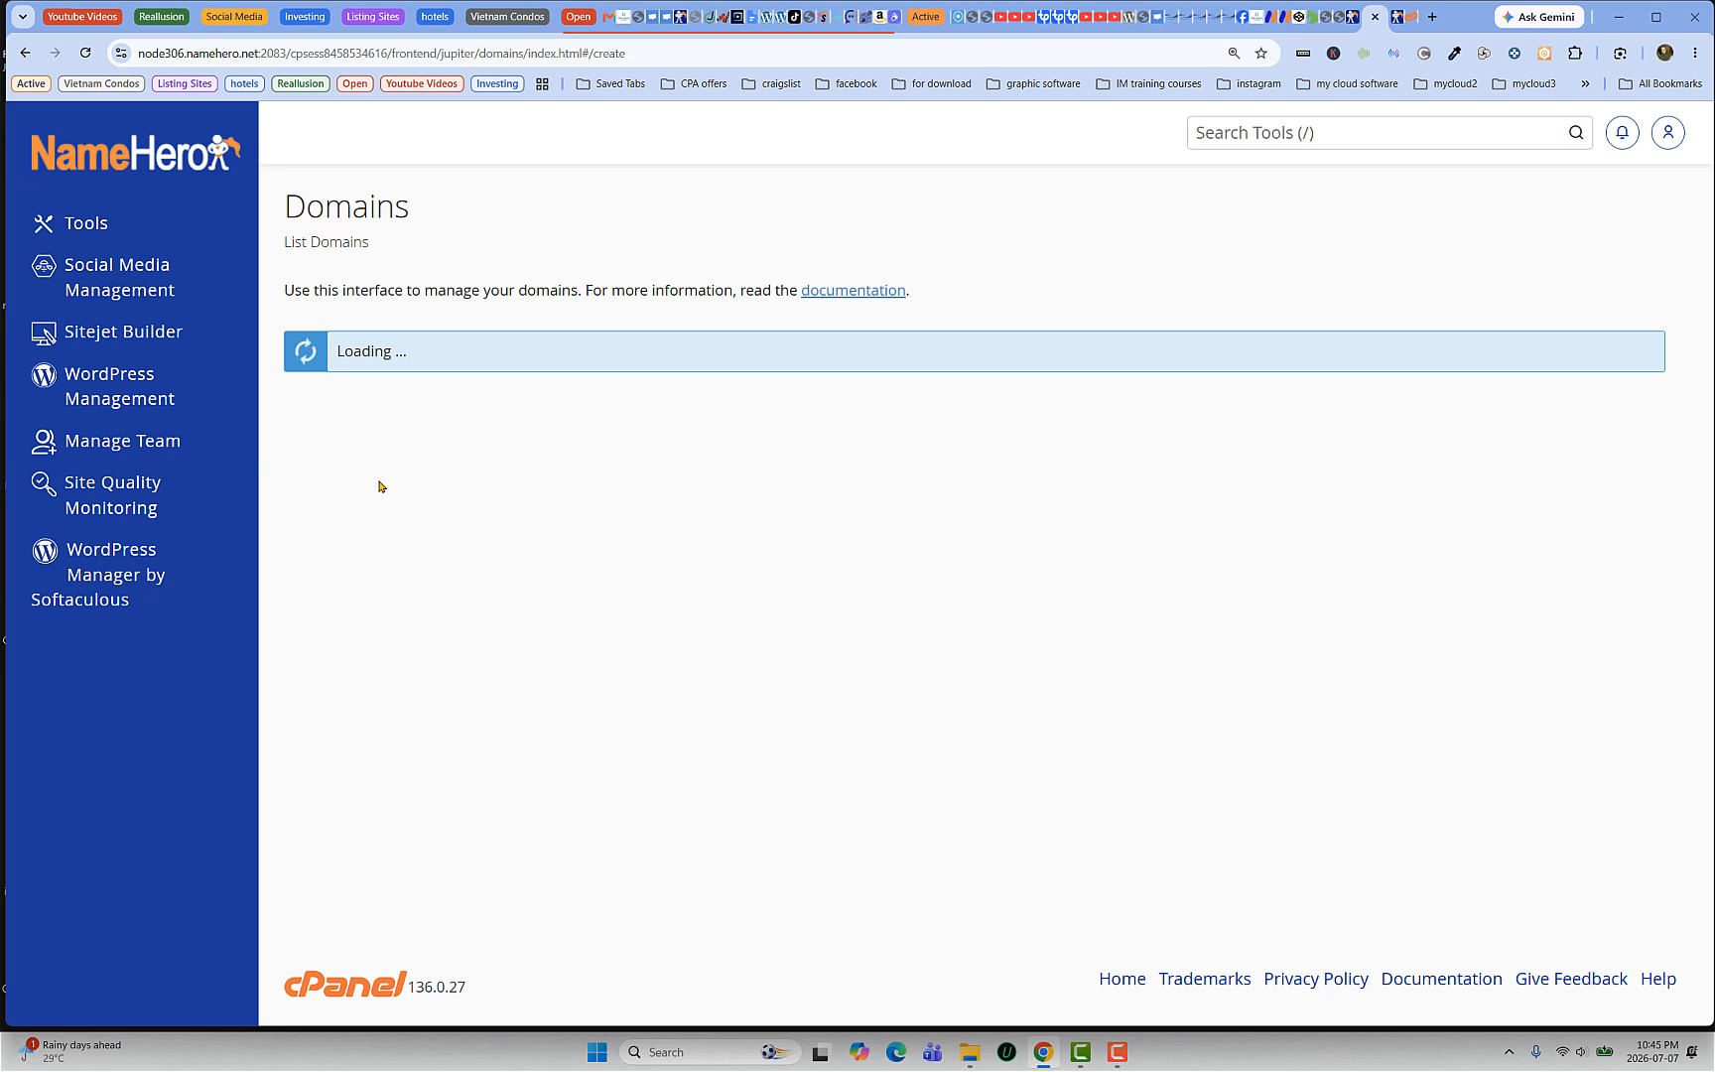
click(339, 593)
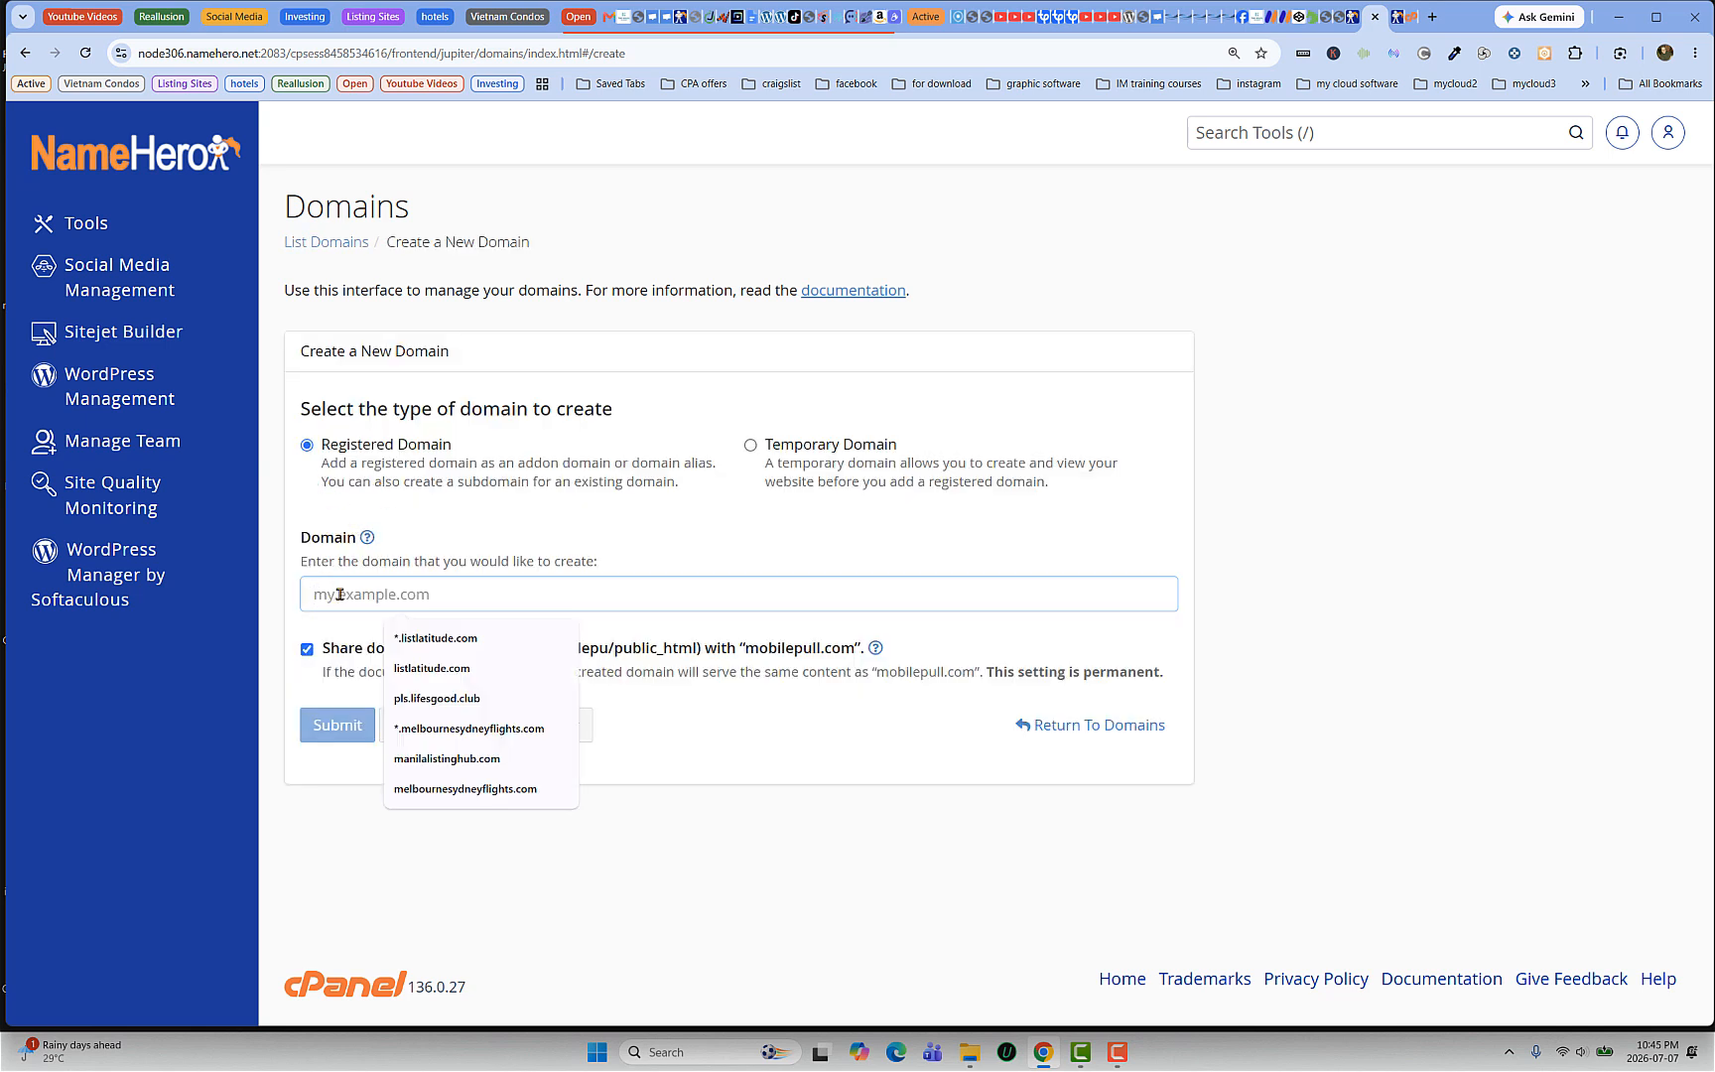
click(423, 638)
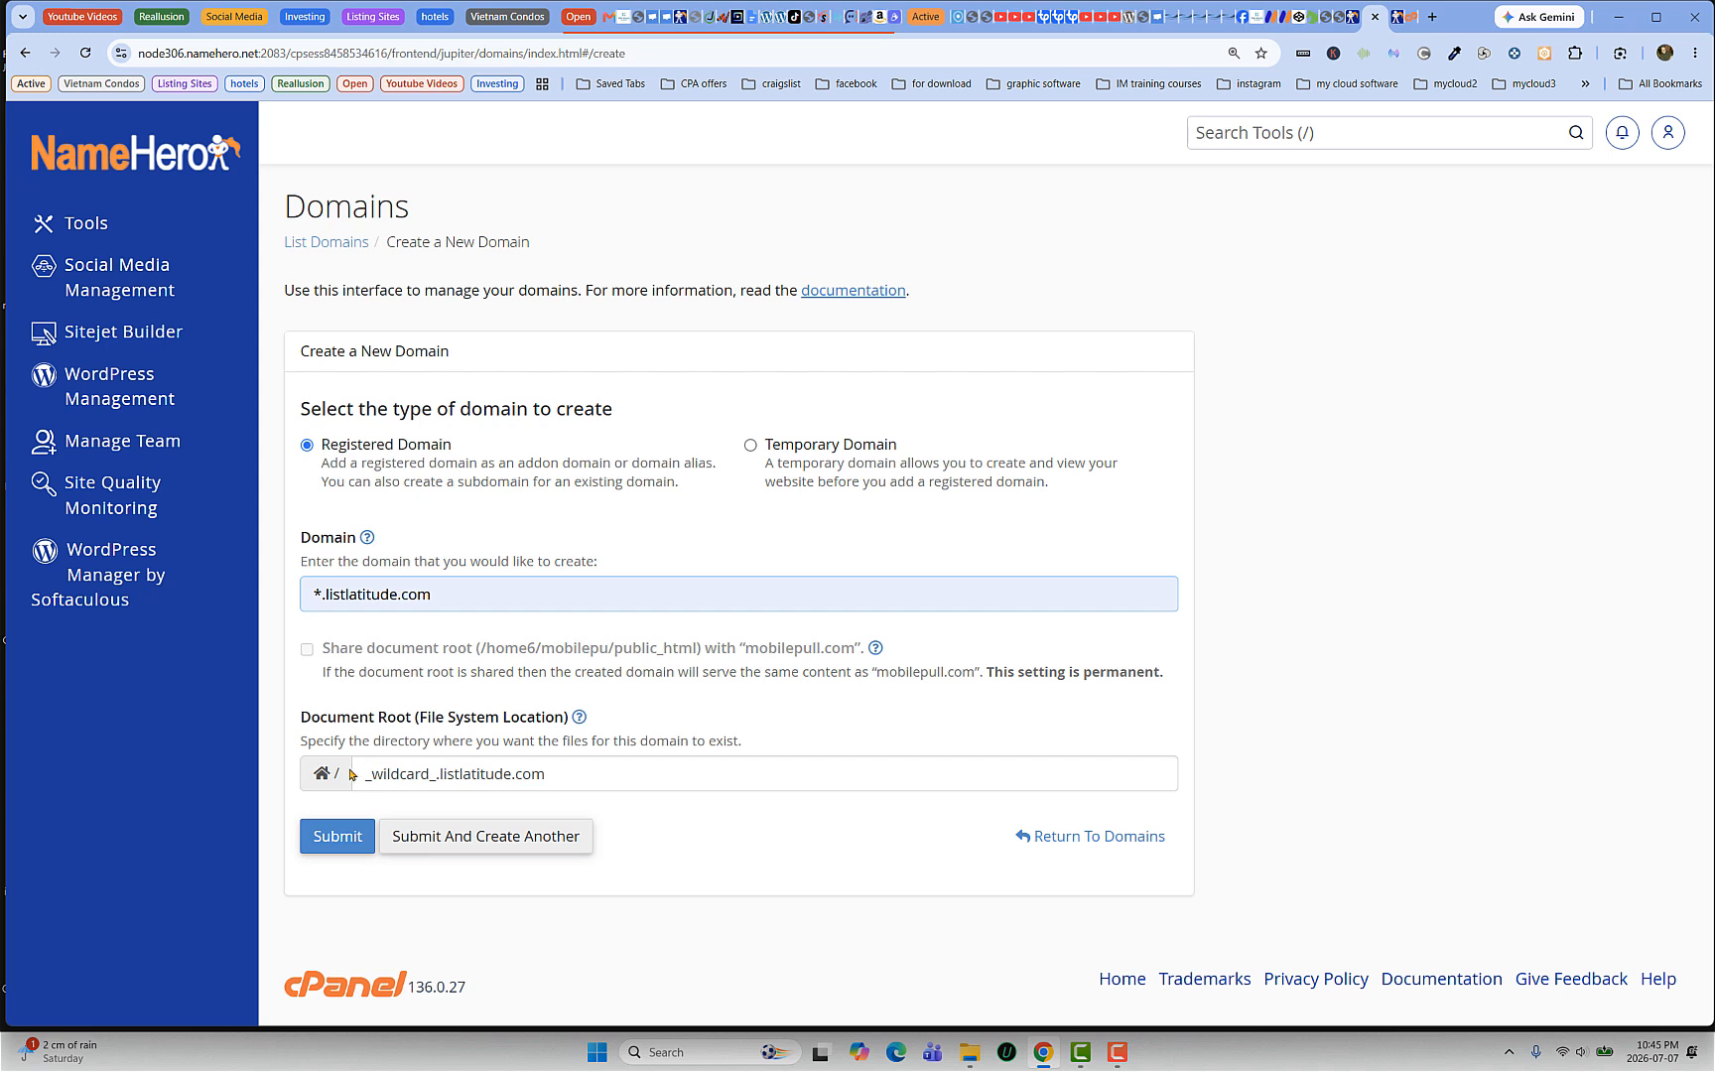
drag(437, 774, 359, 769)
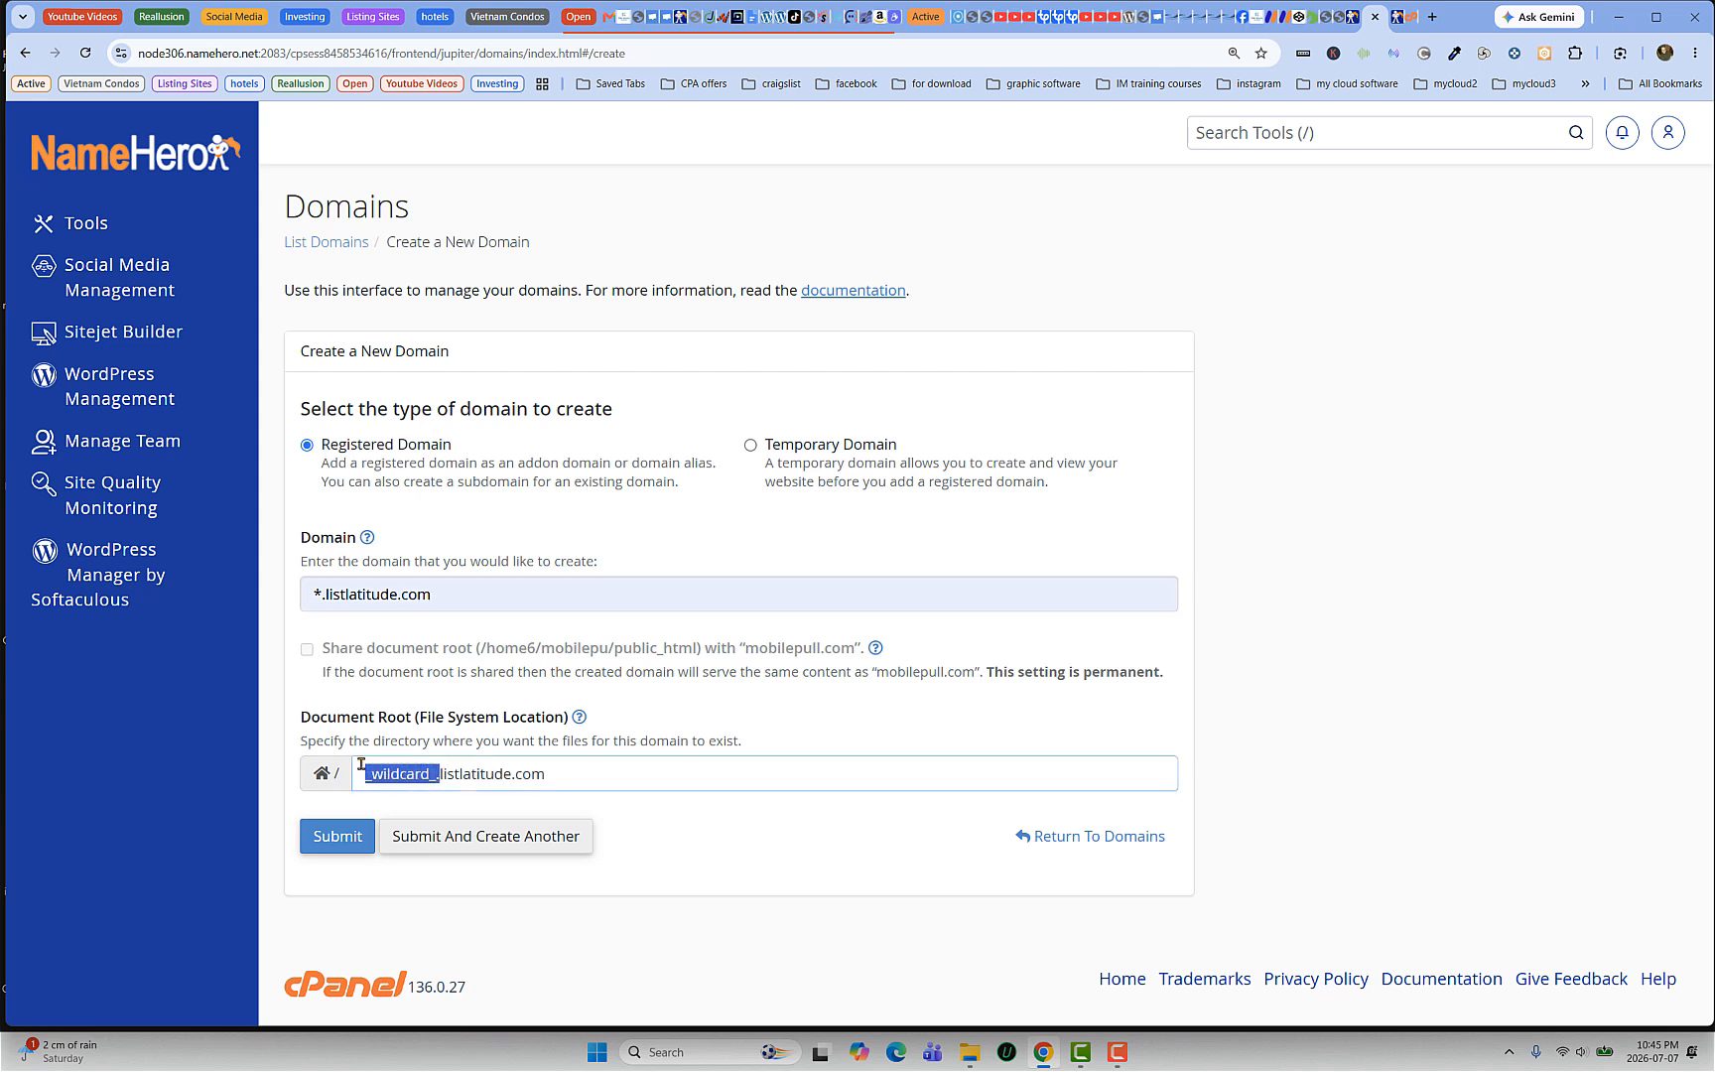
key(BackSpace)
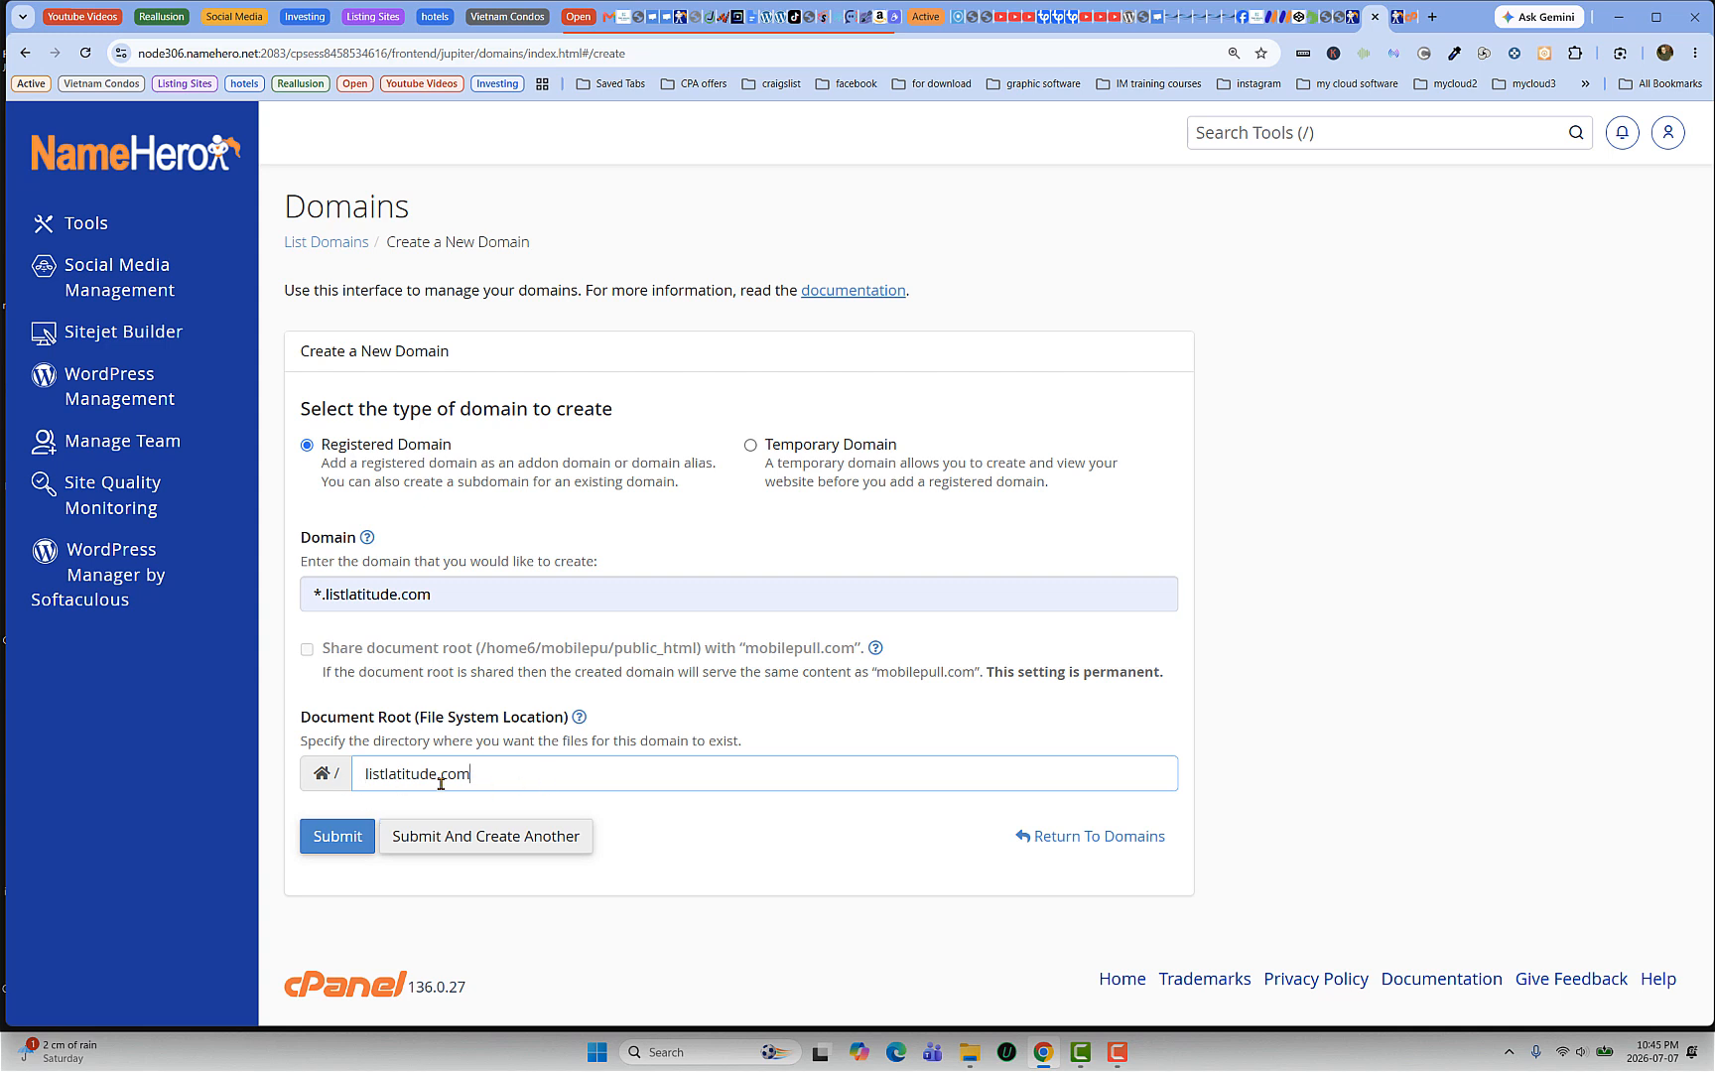
click(515, 775)
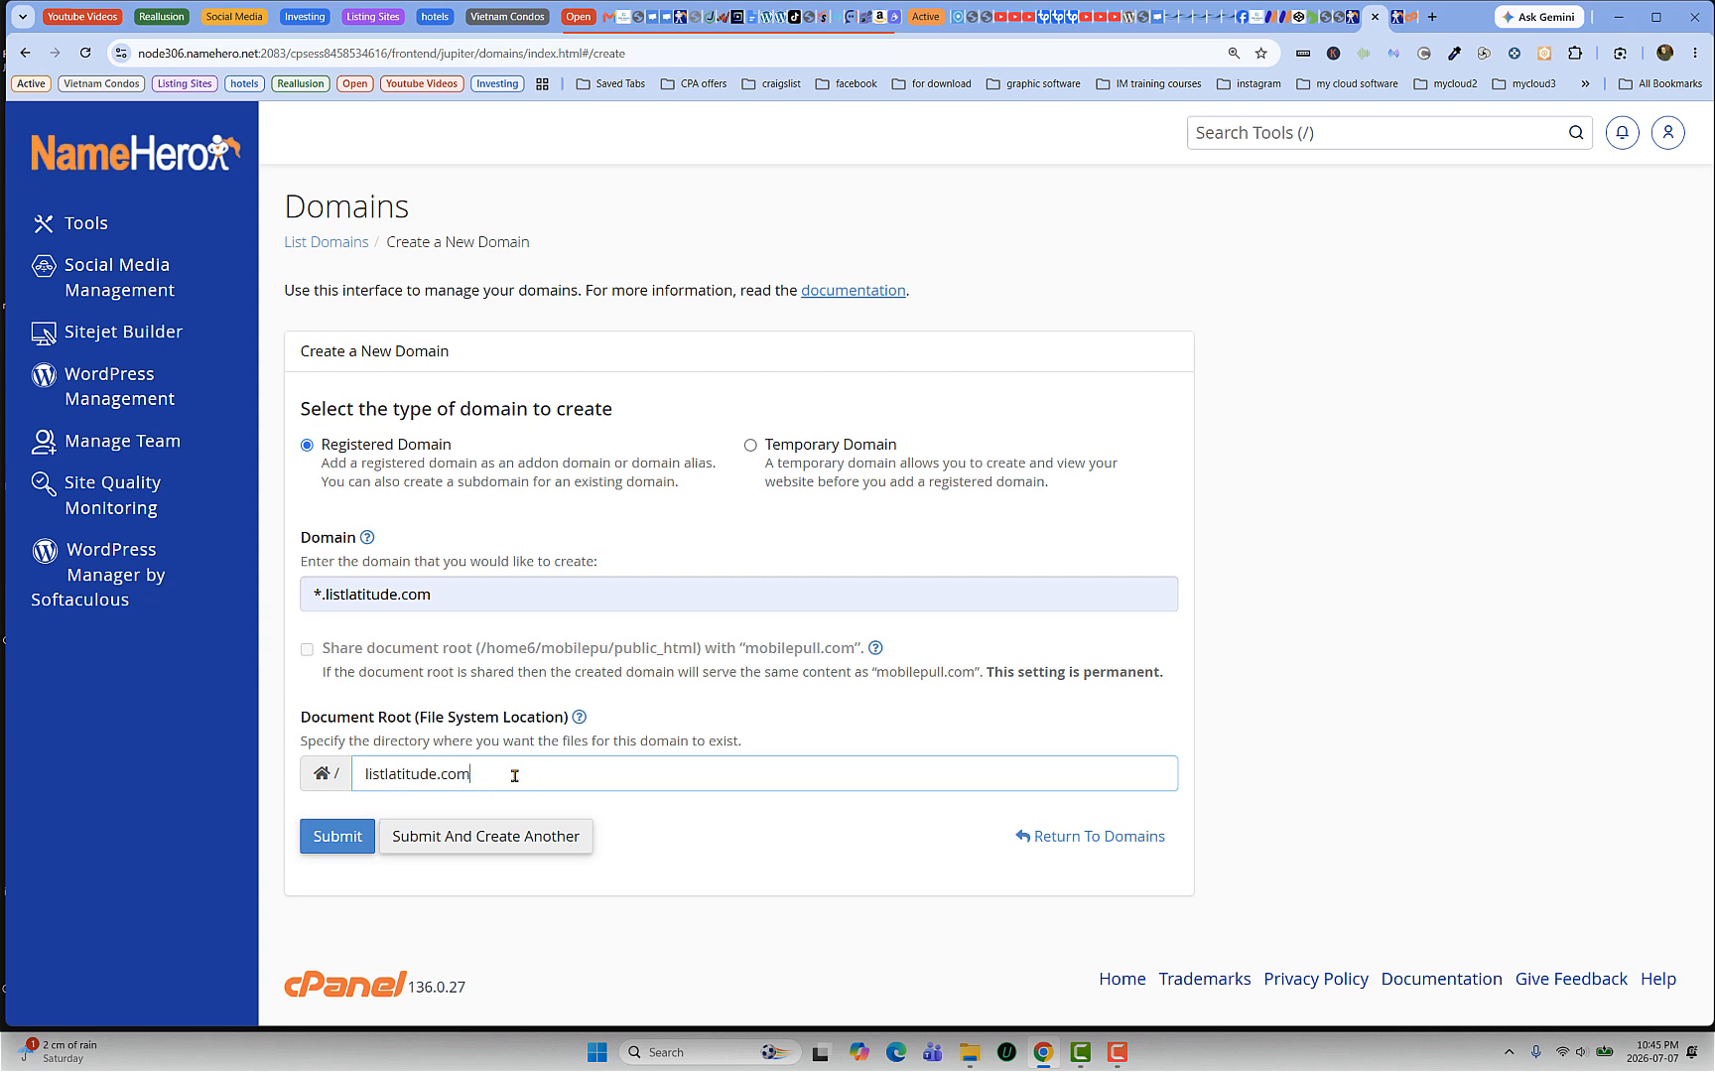
click(337, 839)
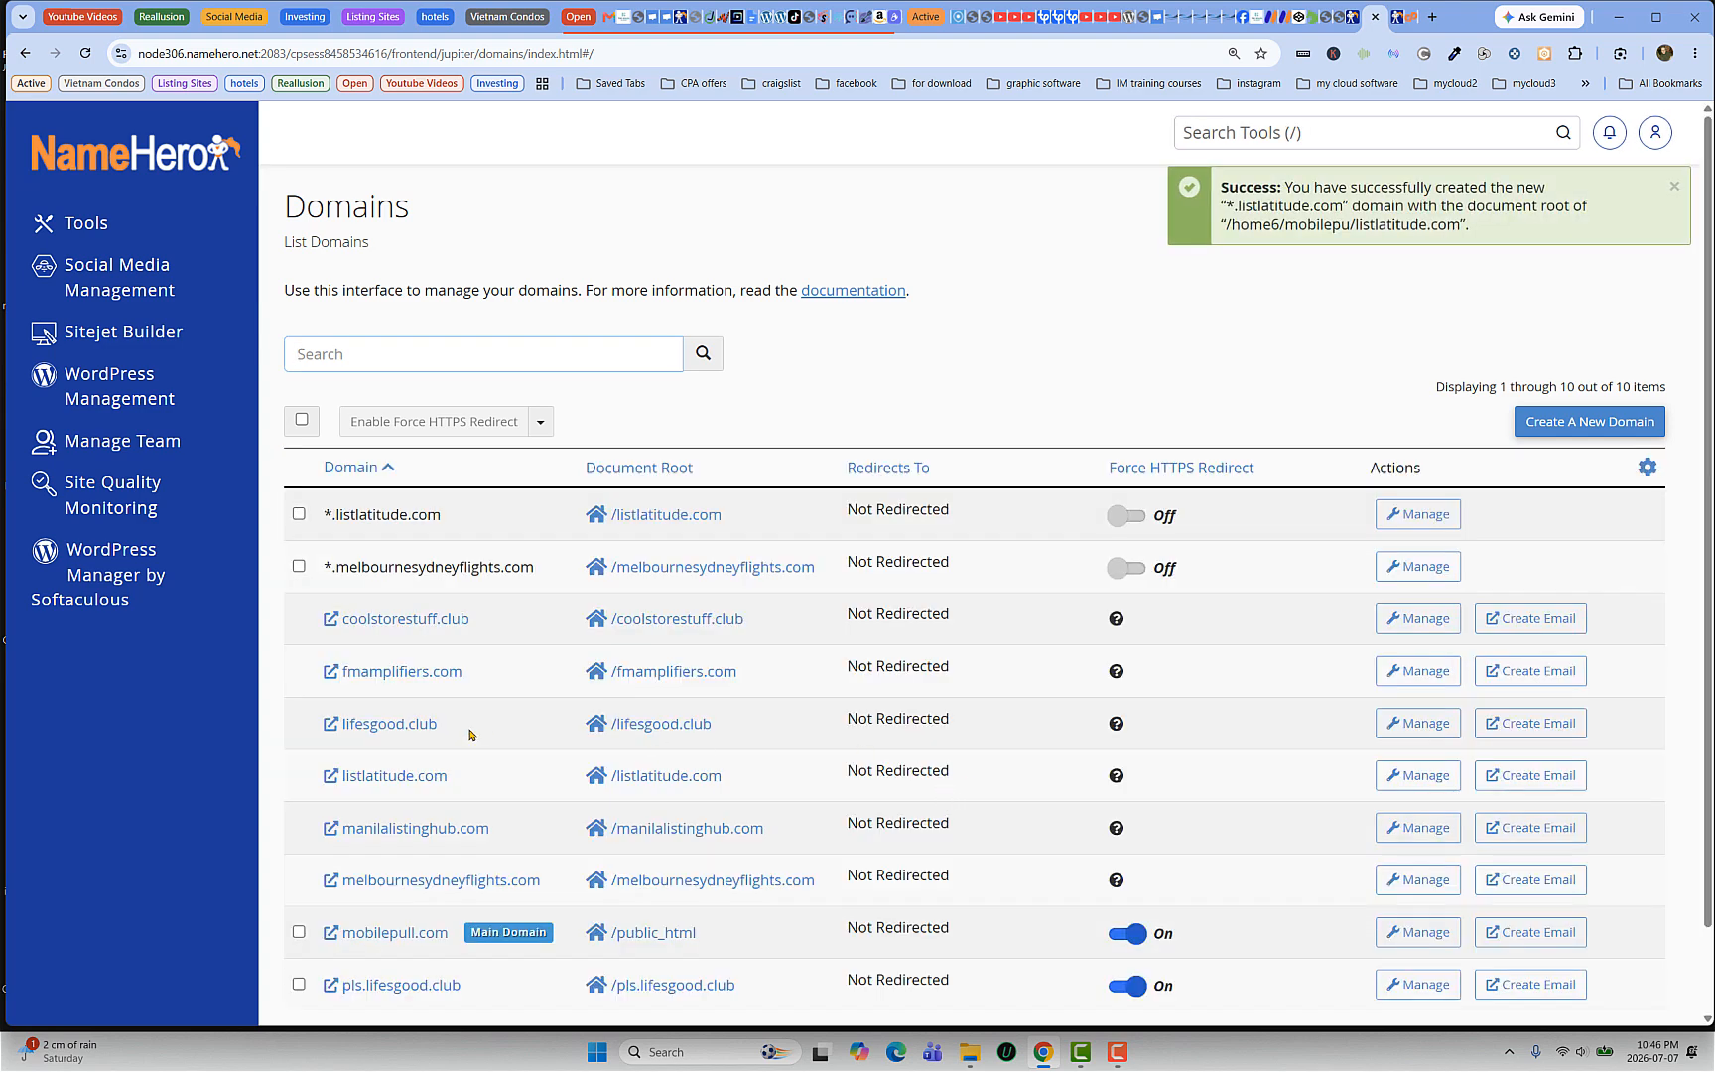
Step: Review the *.listlatitude.com entry in the domain list and dismiss the success notice
scroll(404, 616, down, 2)
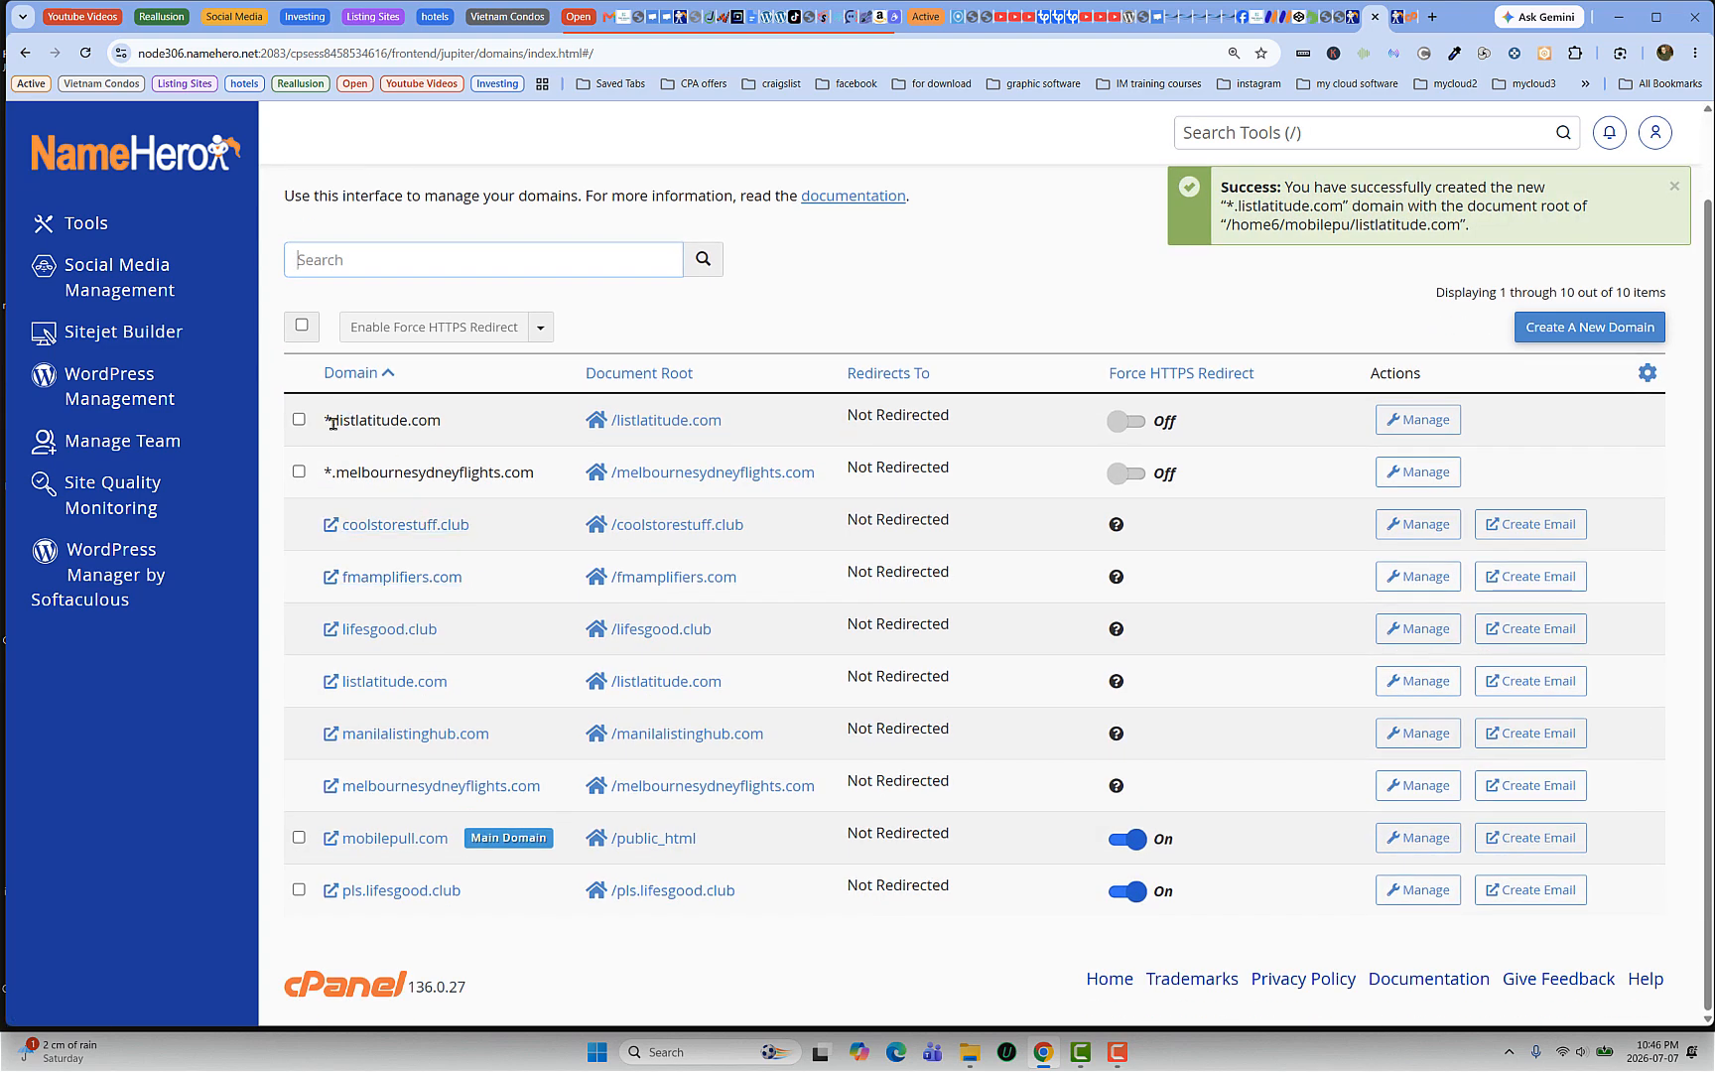
drag(331, 421, 425, 421)
click(411, 421)
click(1675, 191)
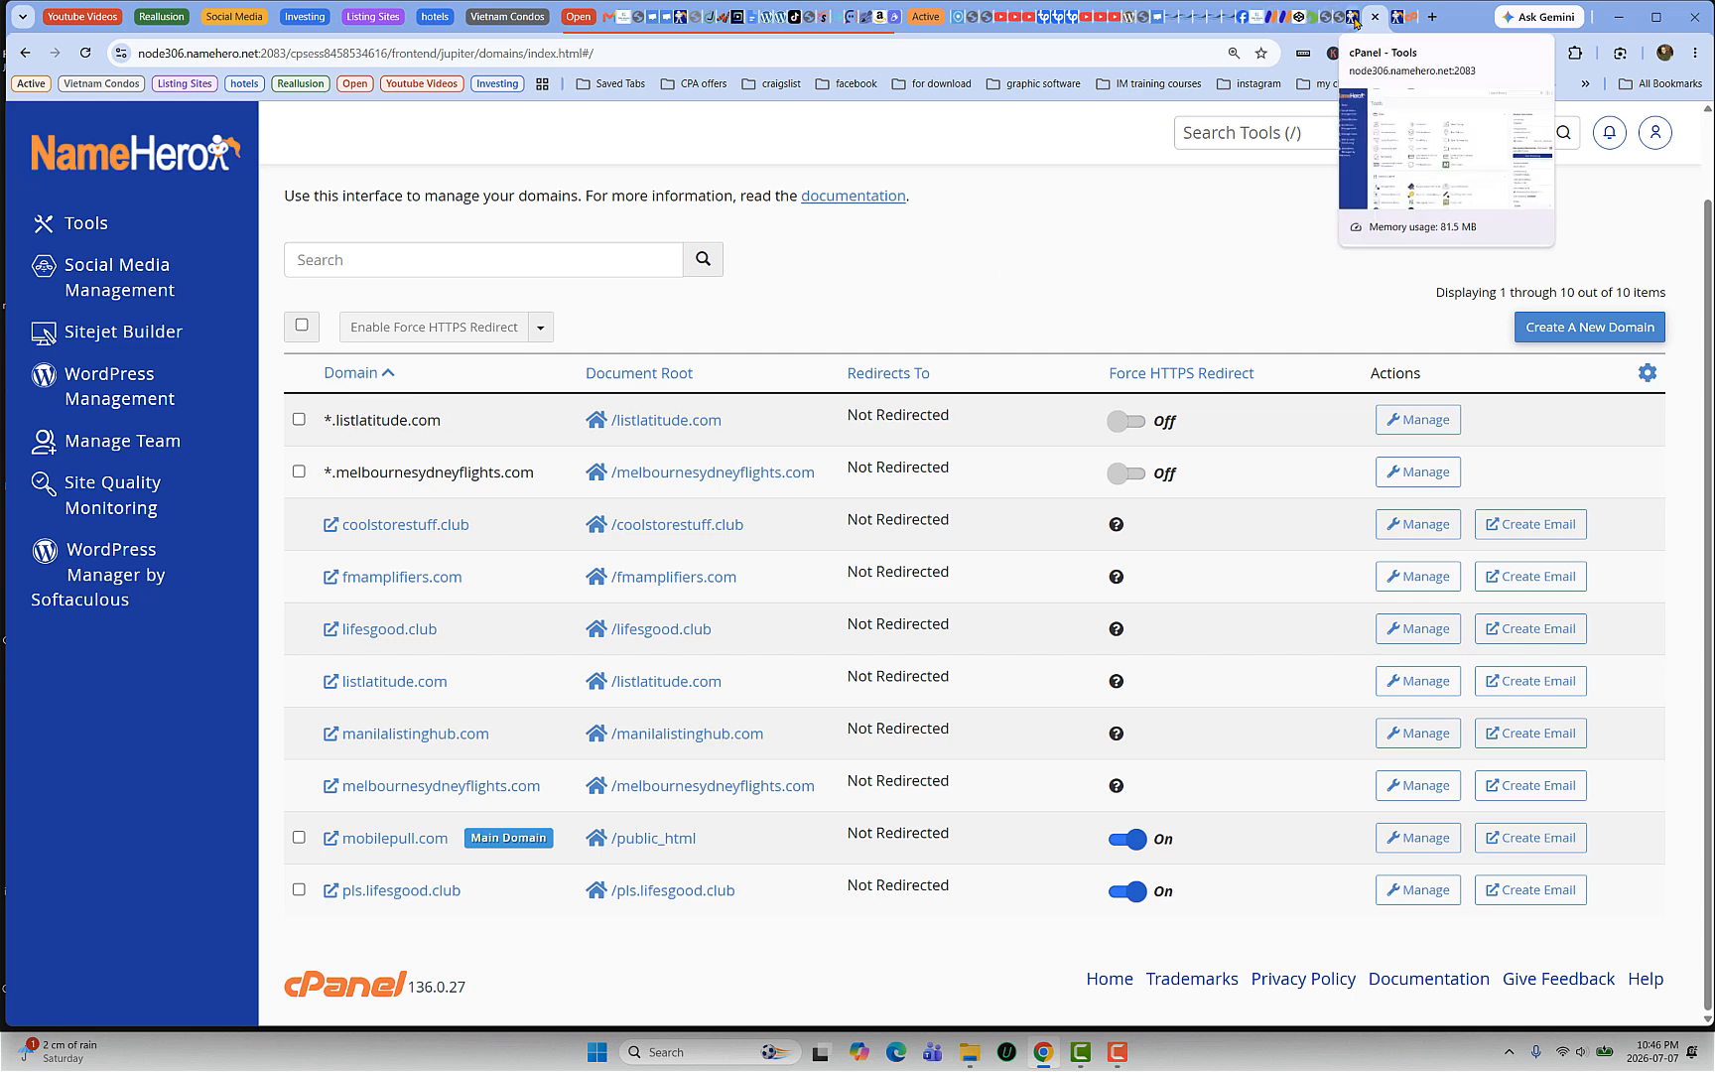
Step: From the cPanel Tools page, open the SSL/TLS Certificates tool of the Security section in a new browser tab
click(1354, 18)
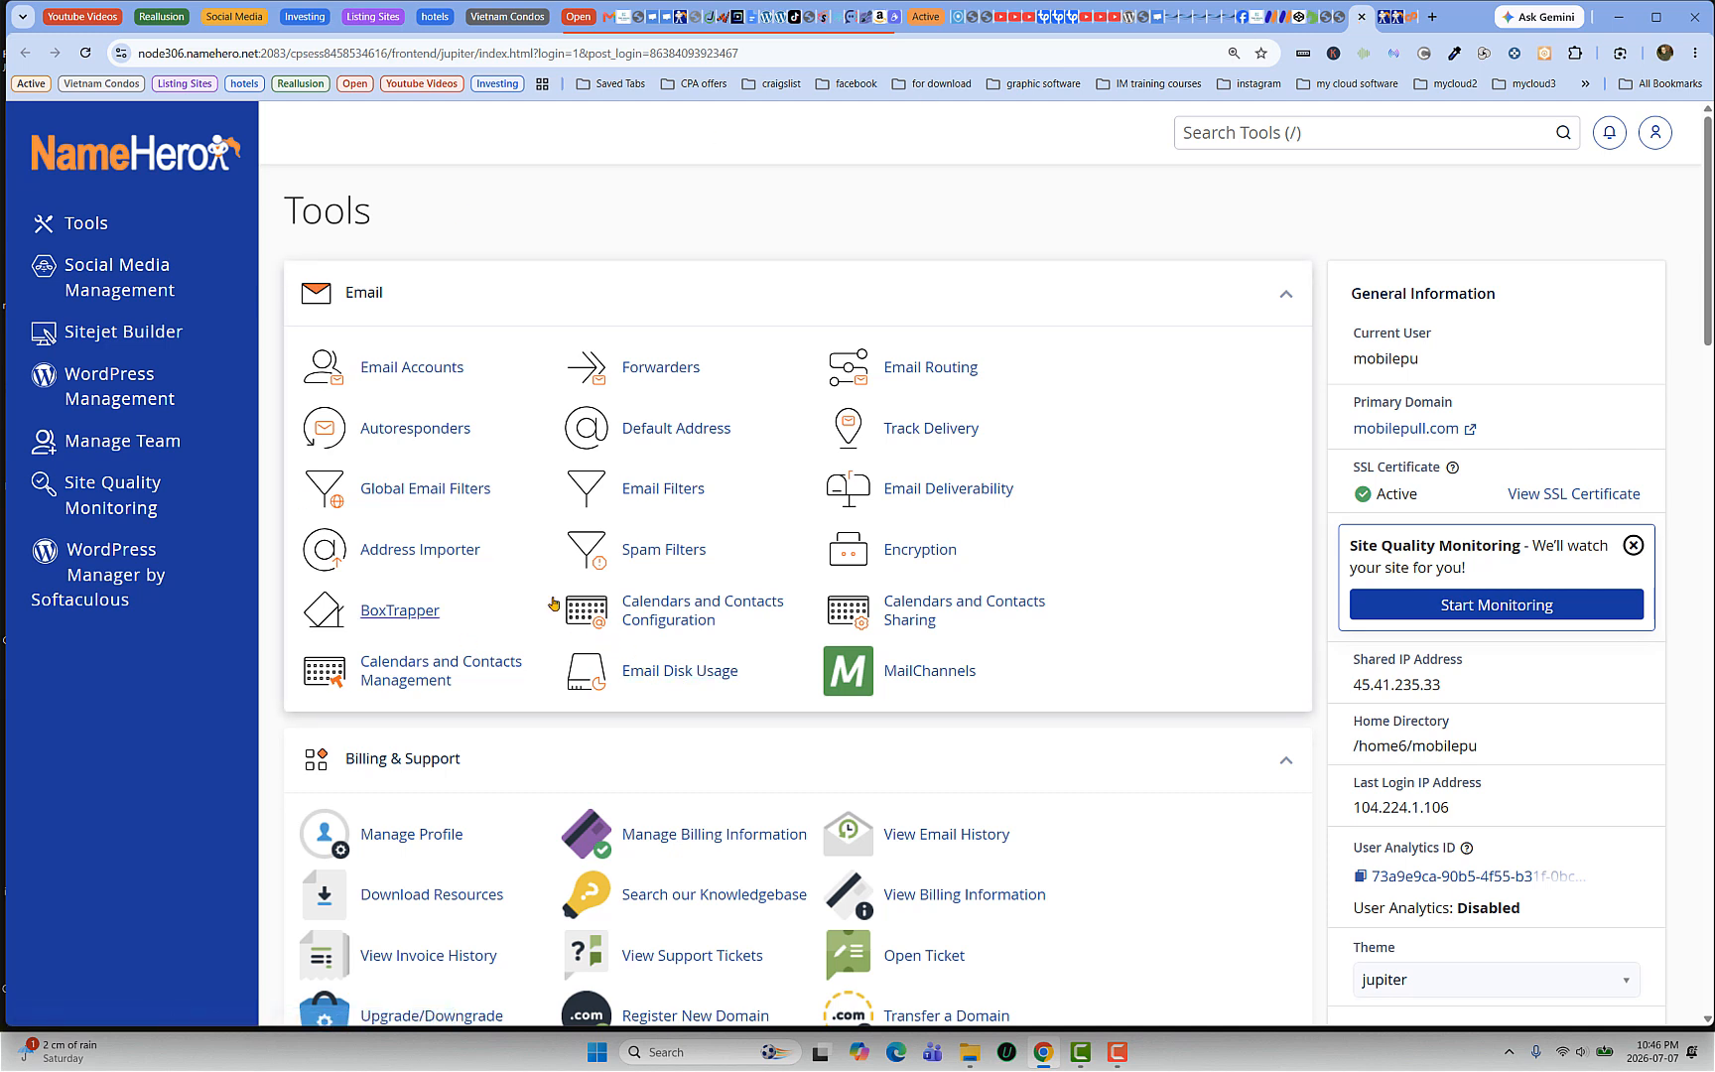
scroll(456, 535, down, 2)
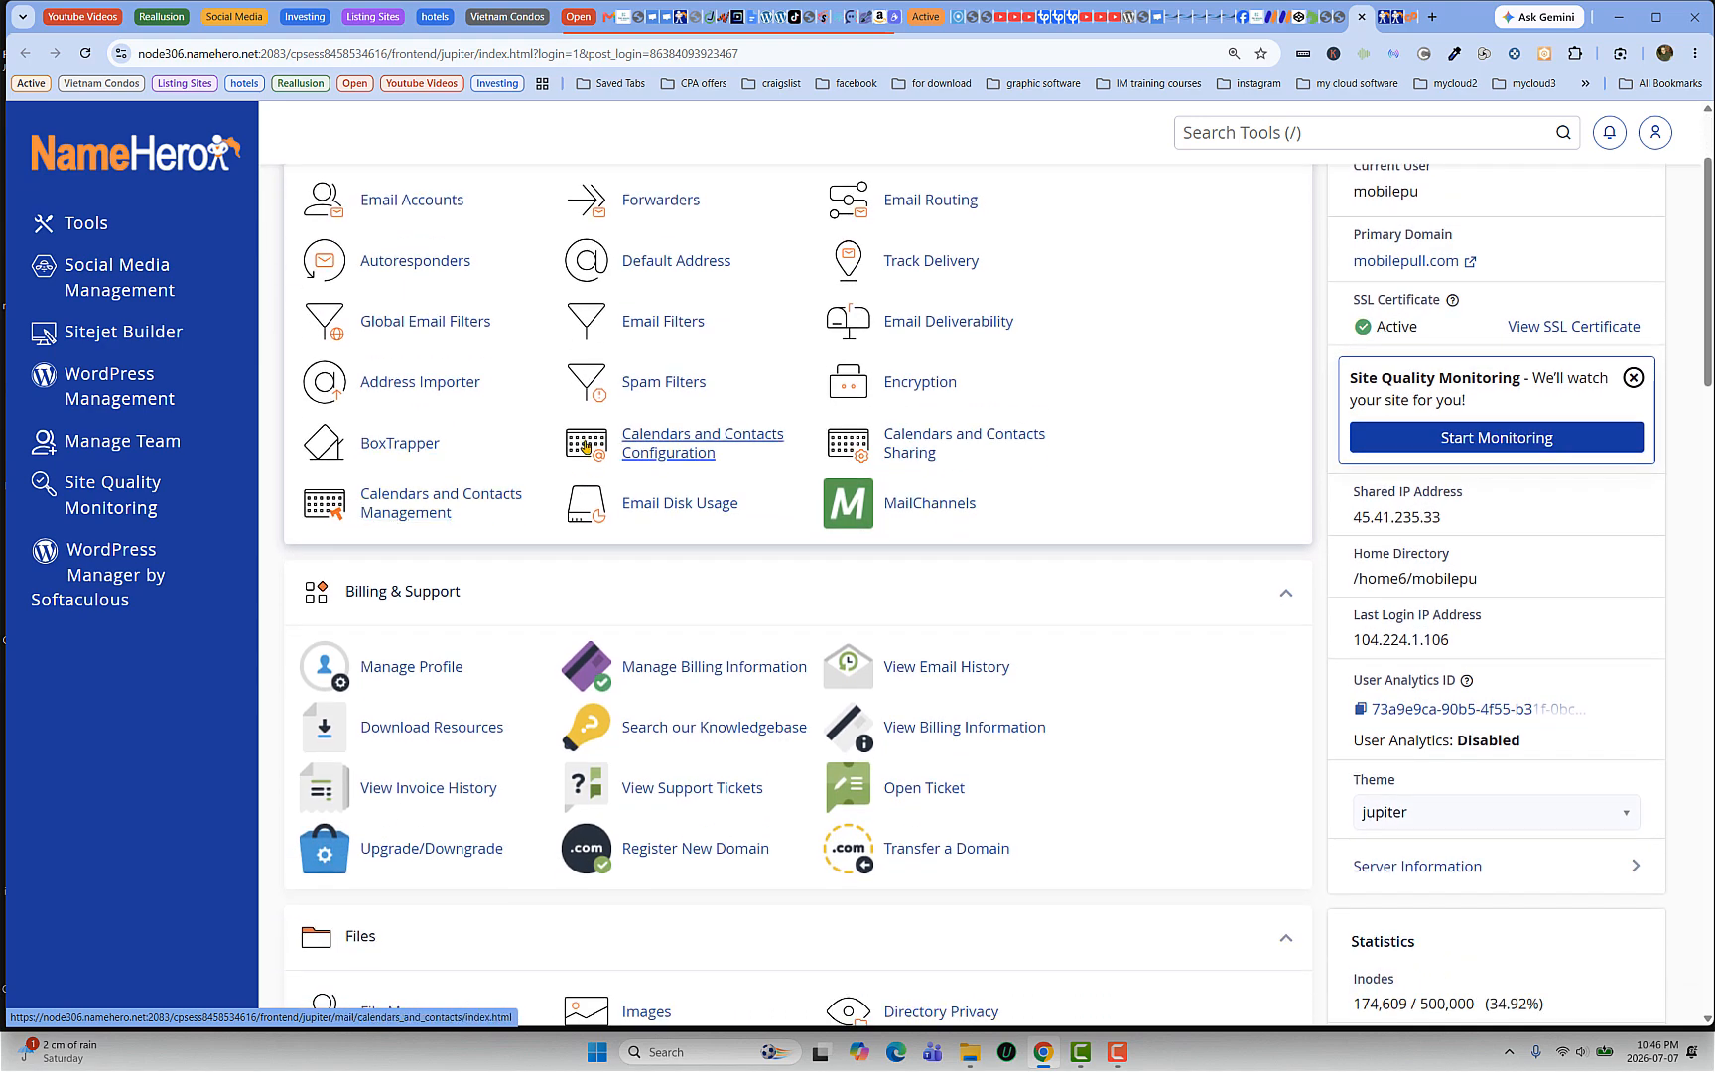
scroll(528, 336, up, 1)
scroll(525, 416, down, 4)
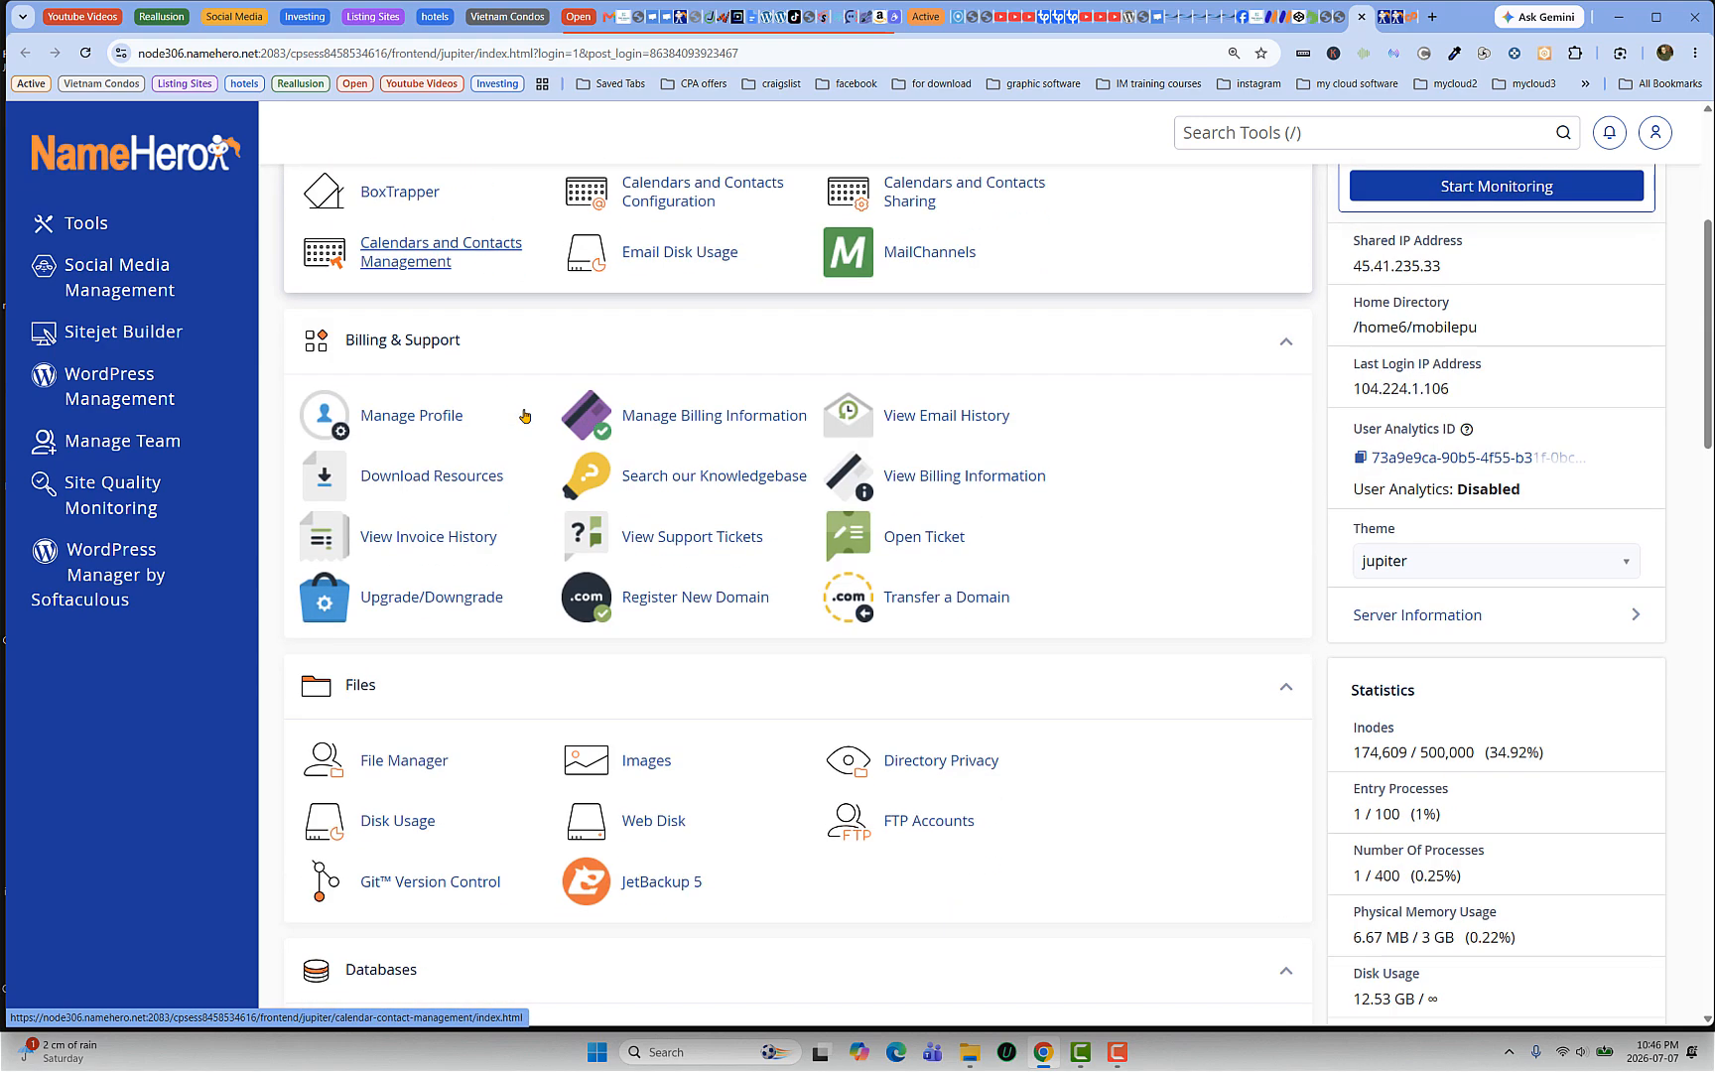
scroll(525, 415, down, 1)
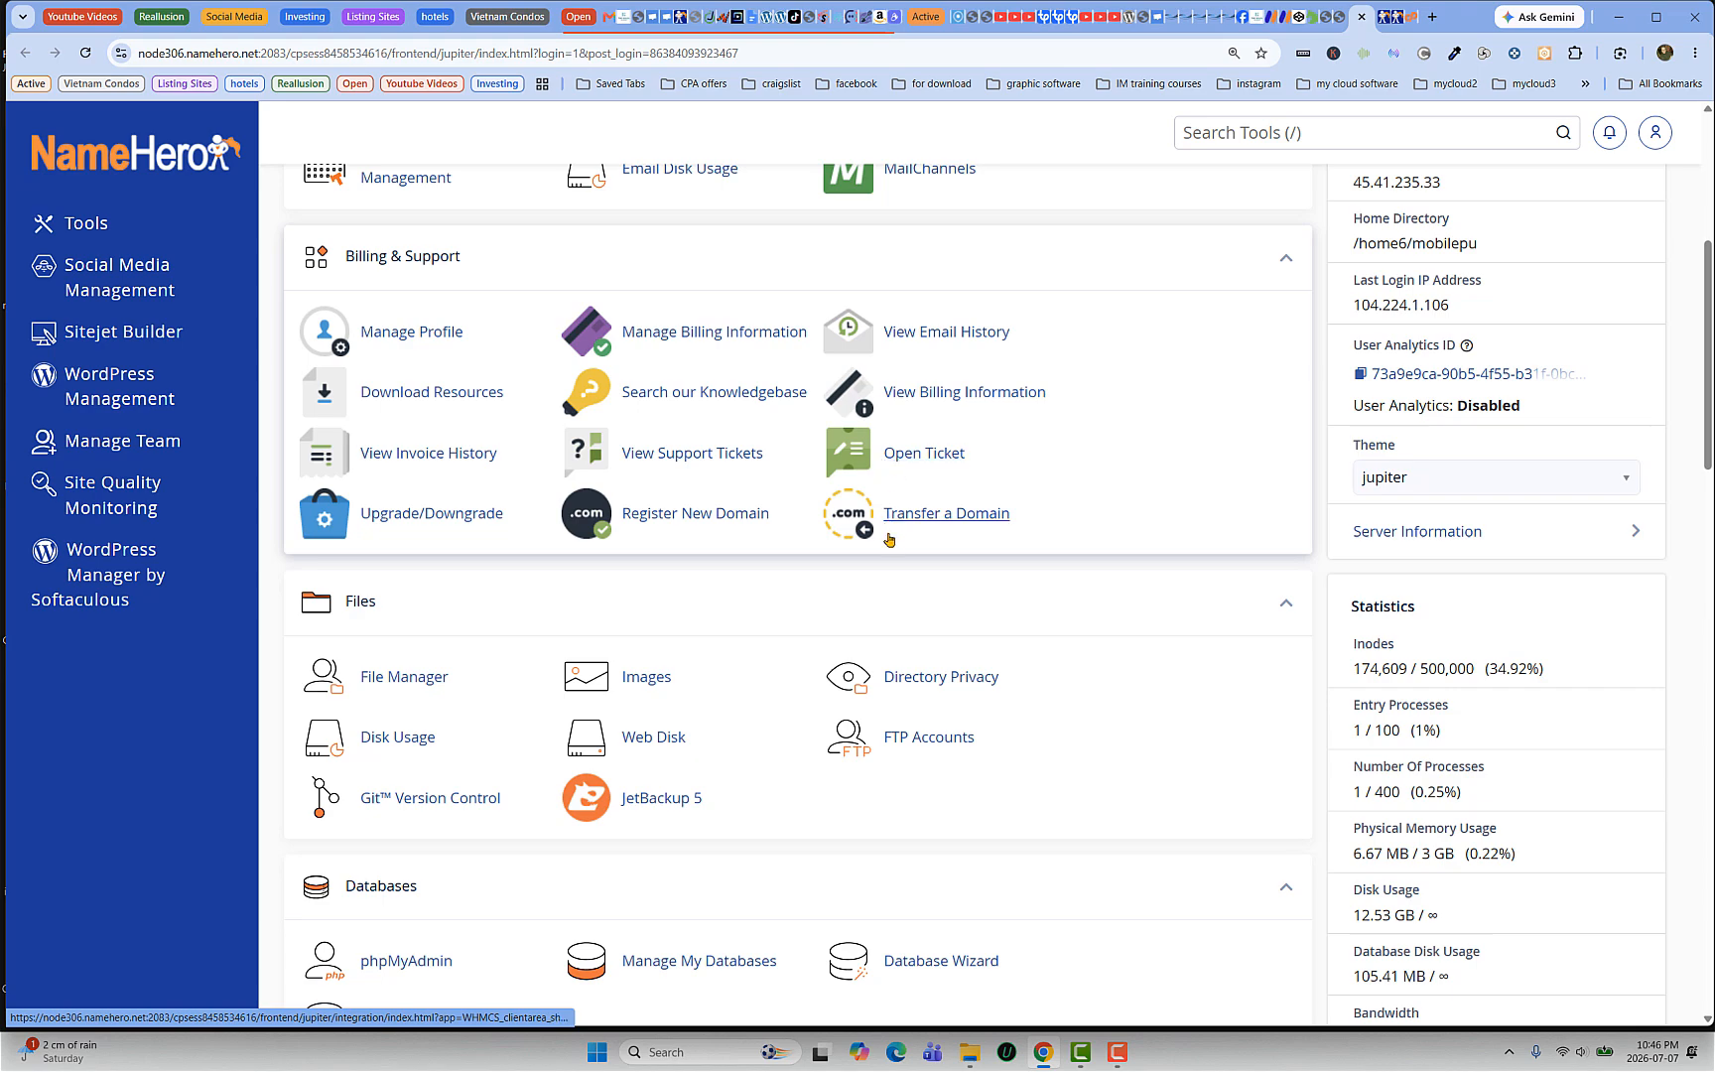
scroll(412, 426, down, 3)
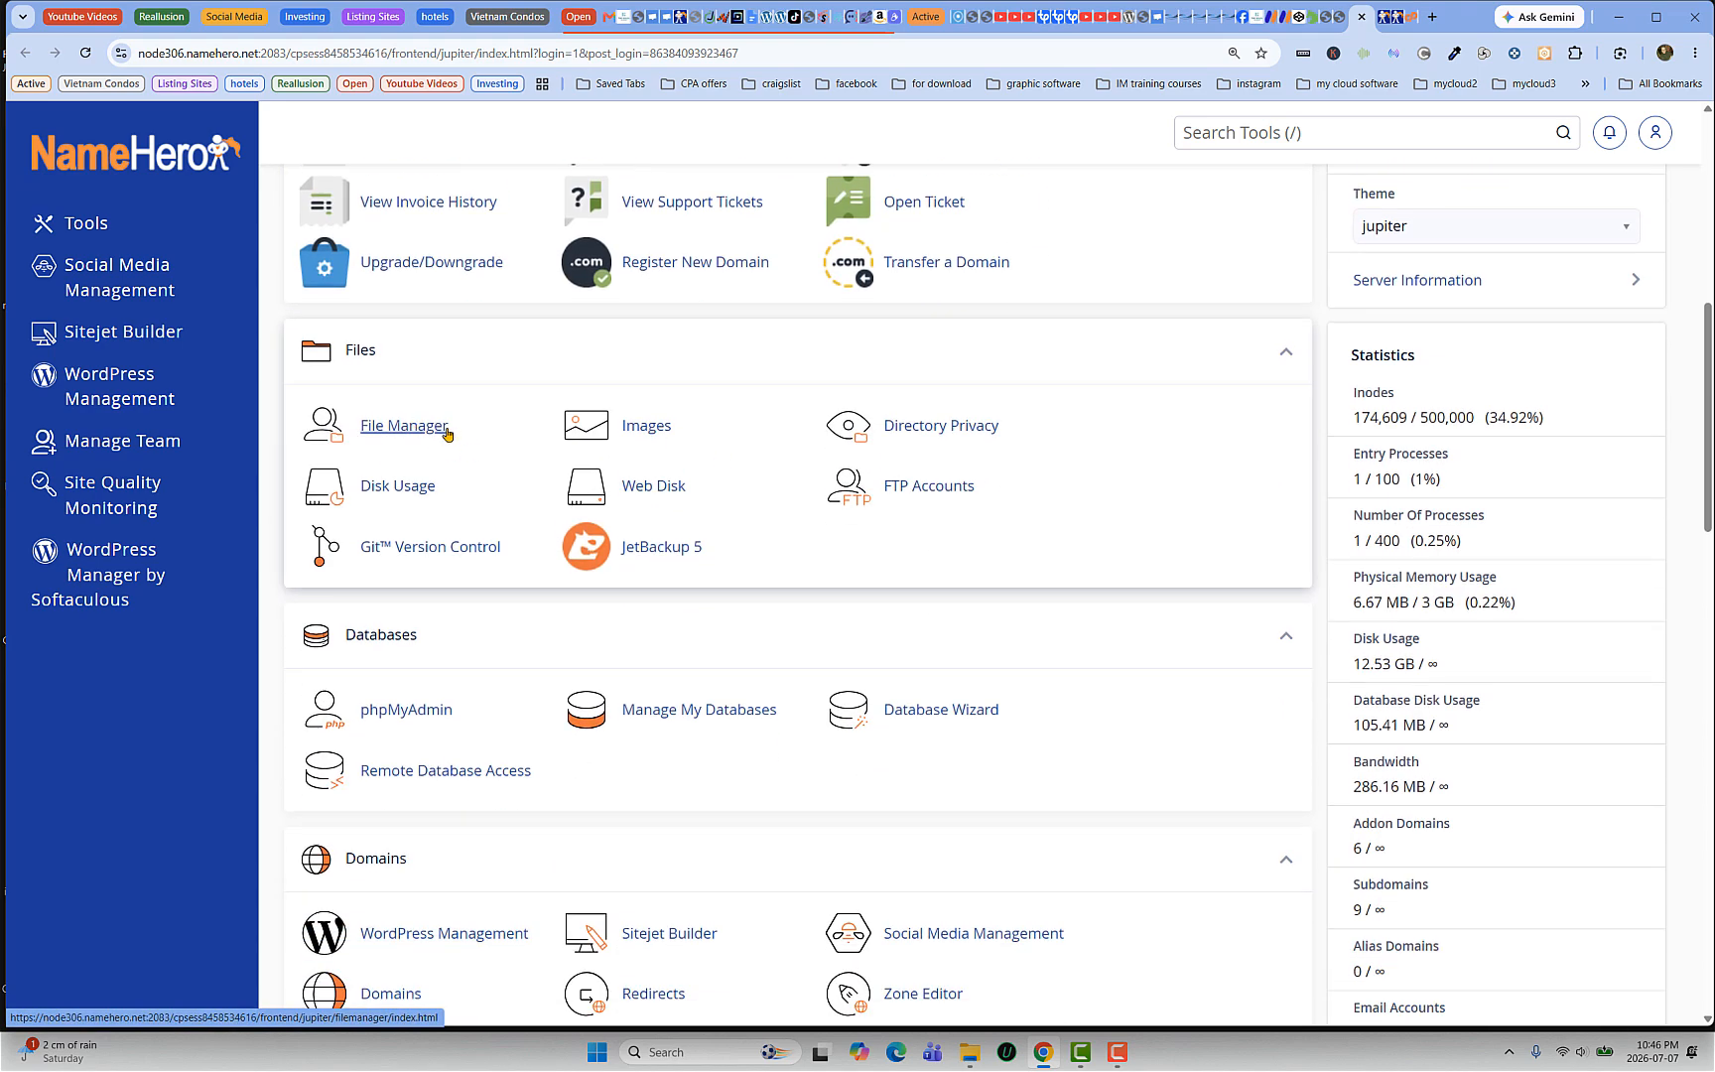
scroll(449, 434, down, 2)
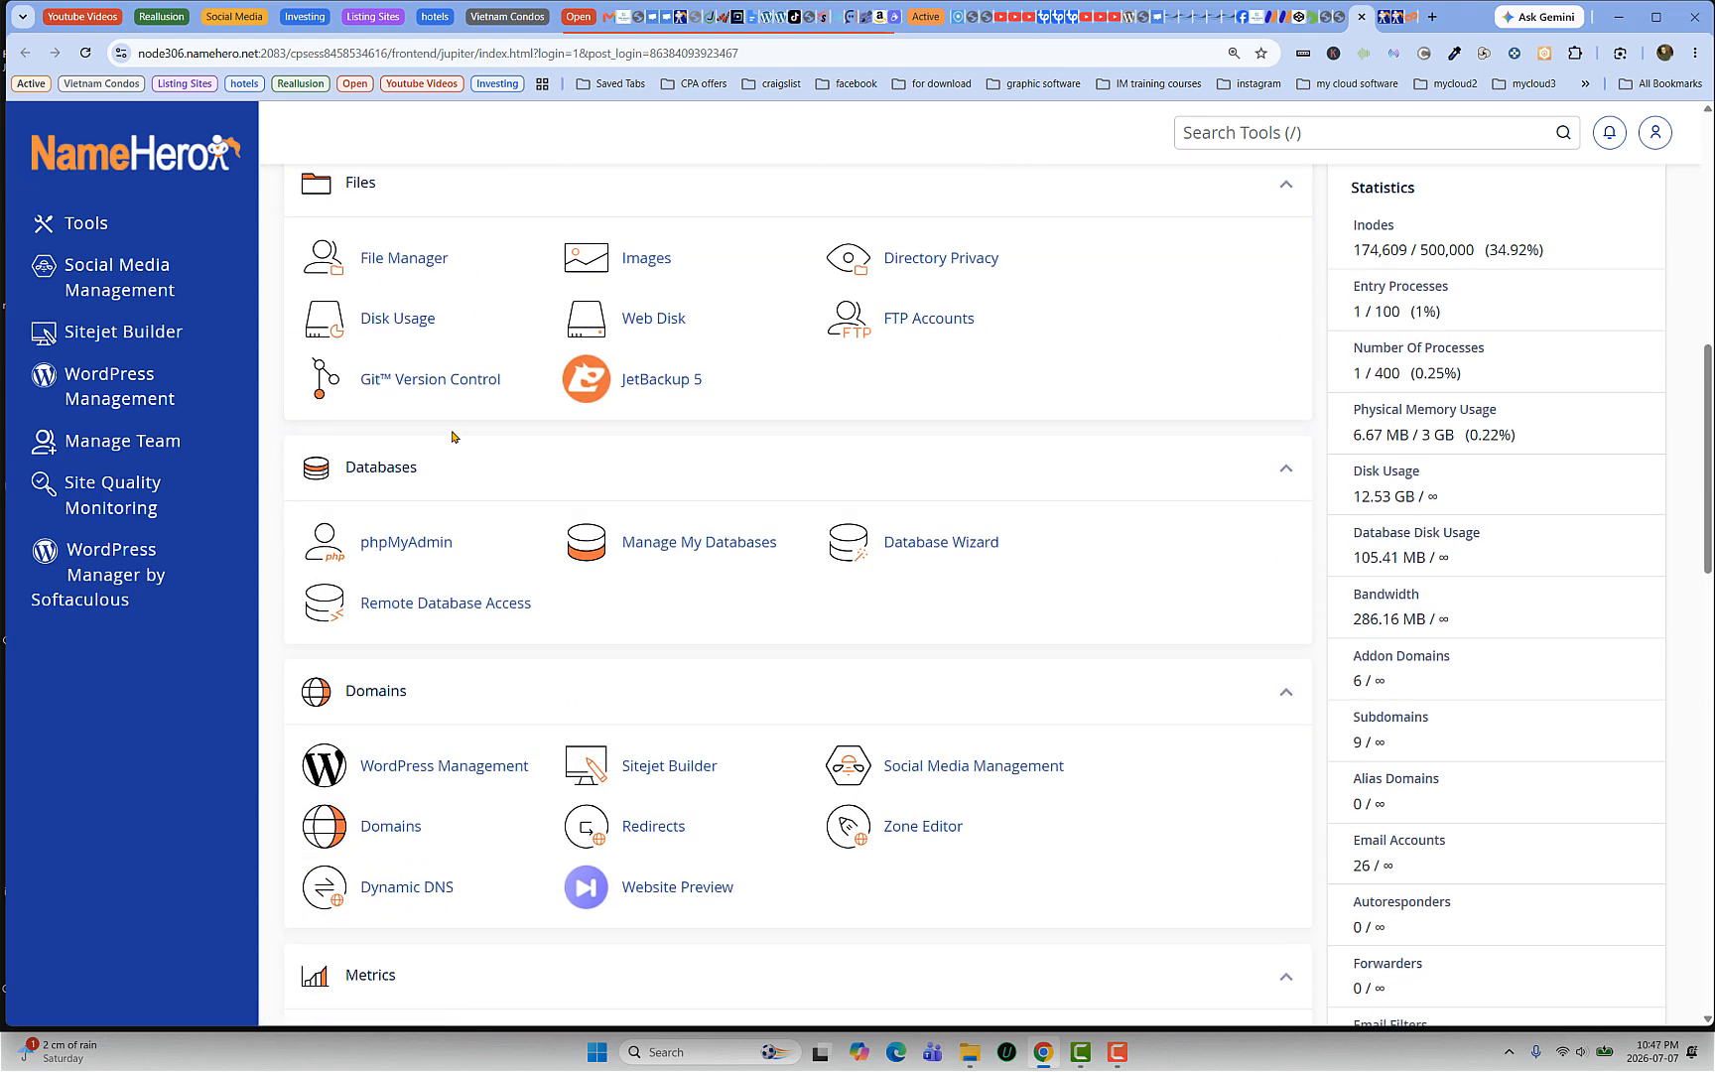
scroll(451, 437, down, 4)
scroll(451, 437, down, 2)
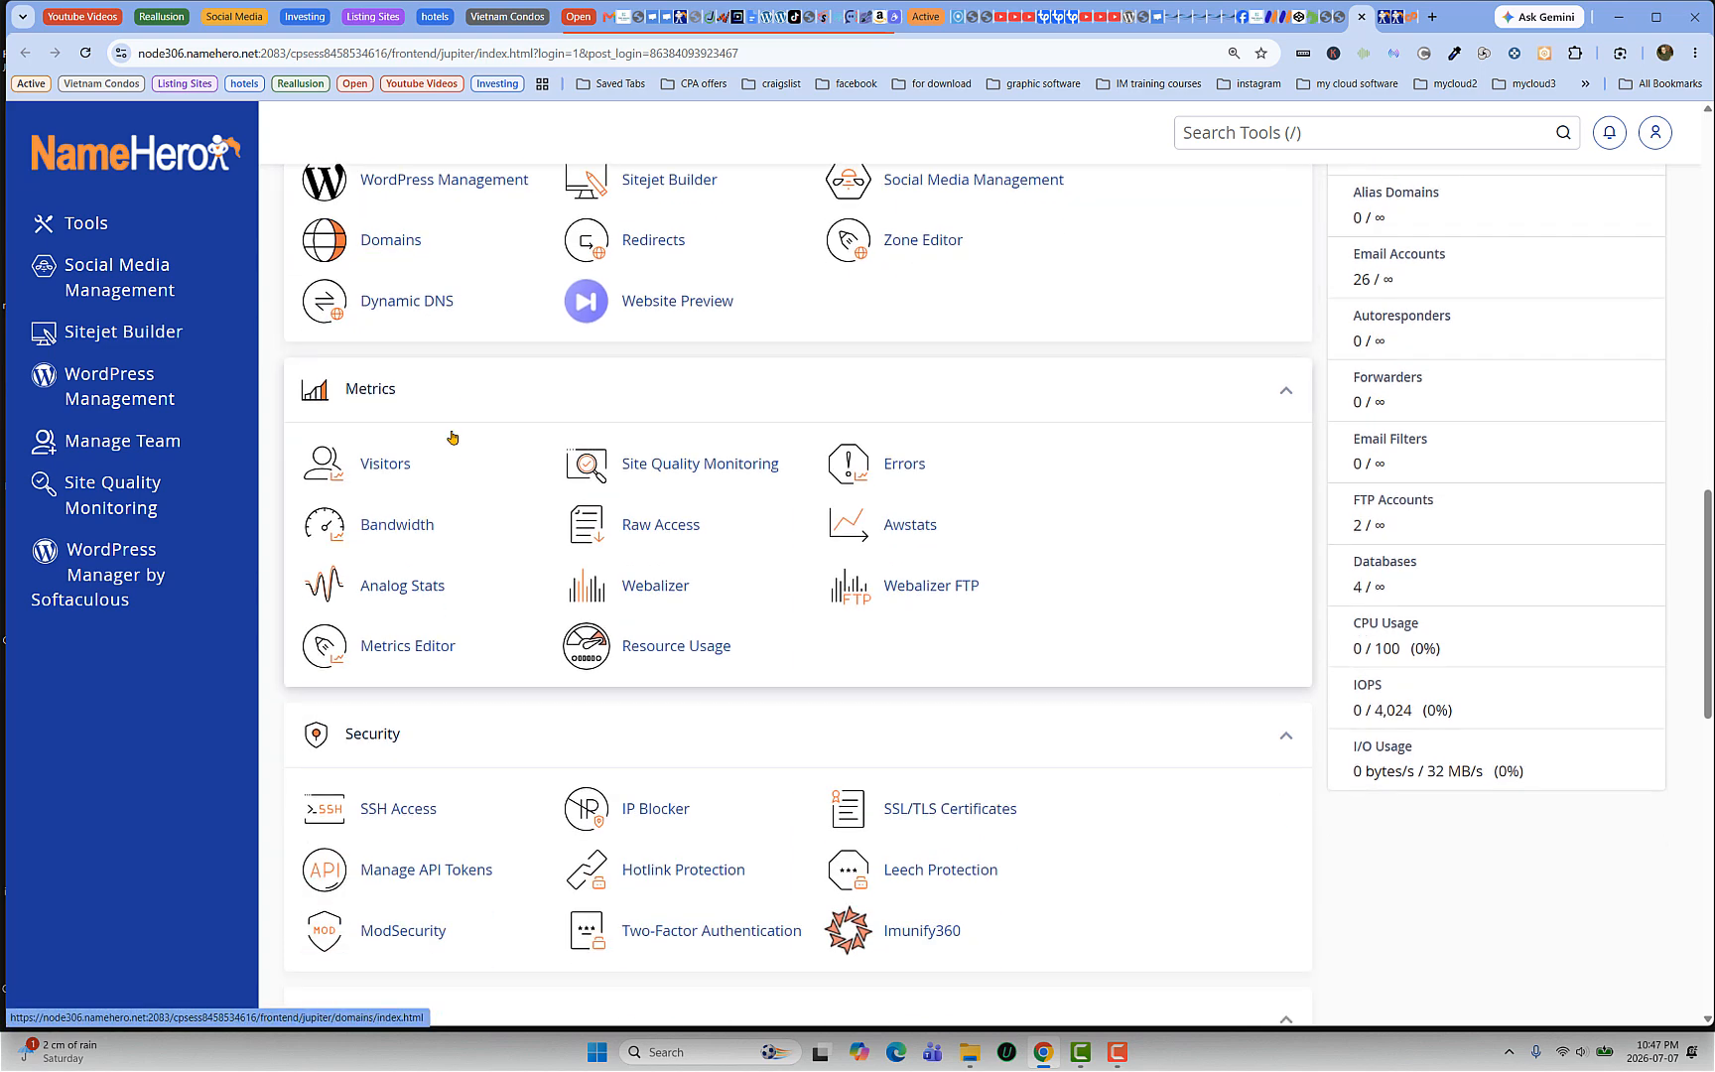
scroll(451, 436, down, 4)
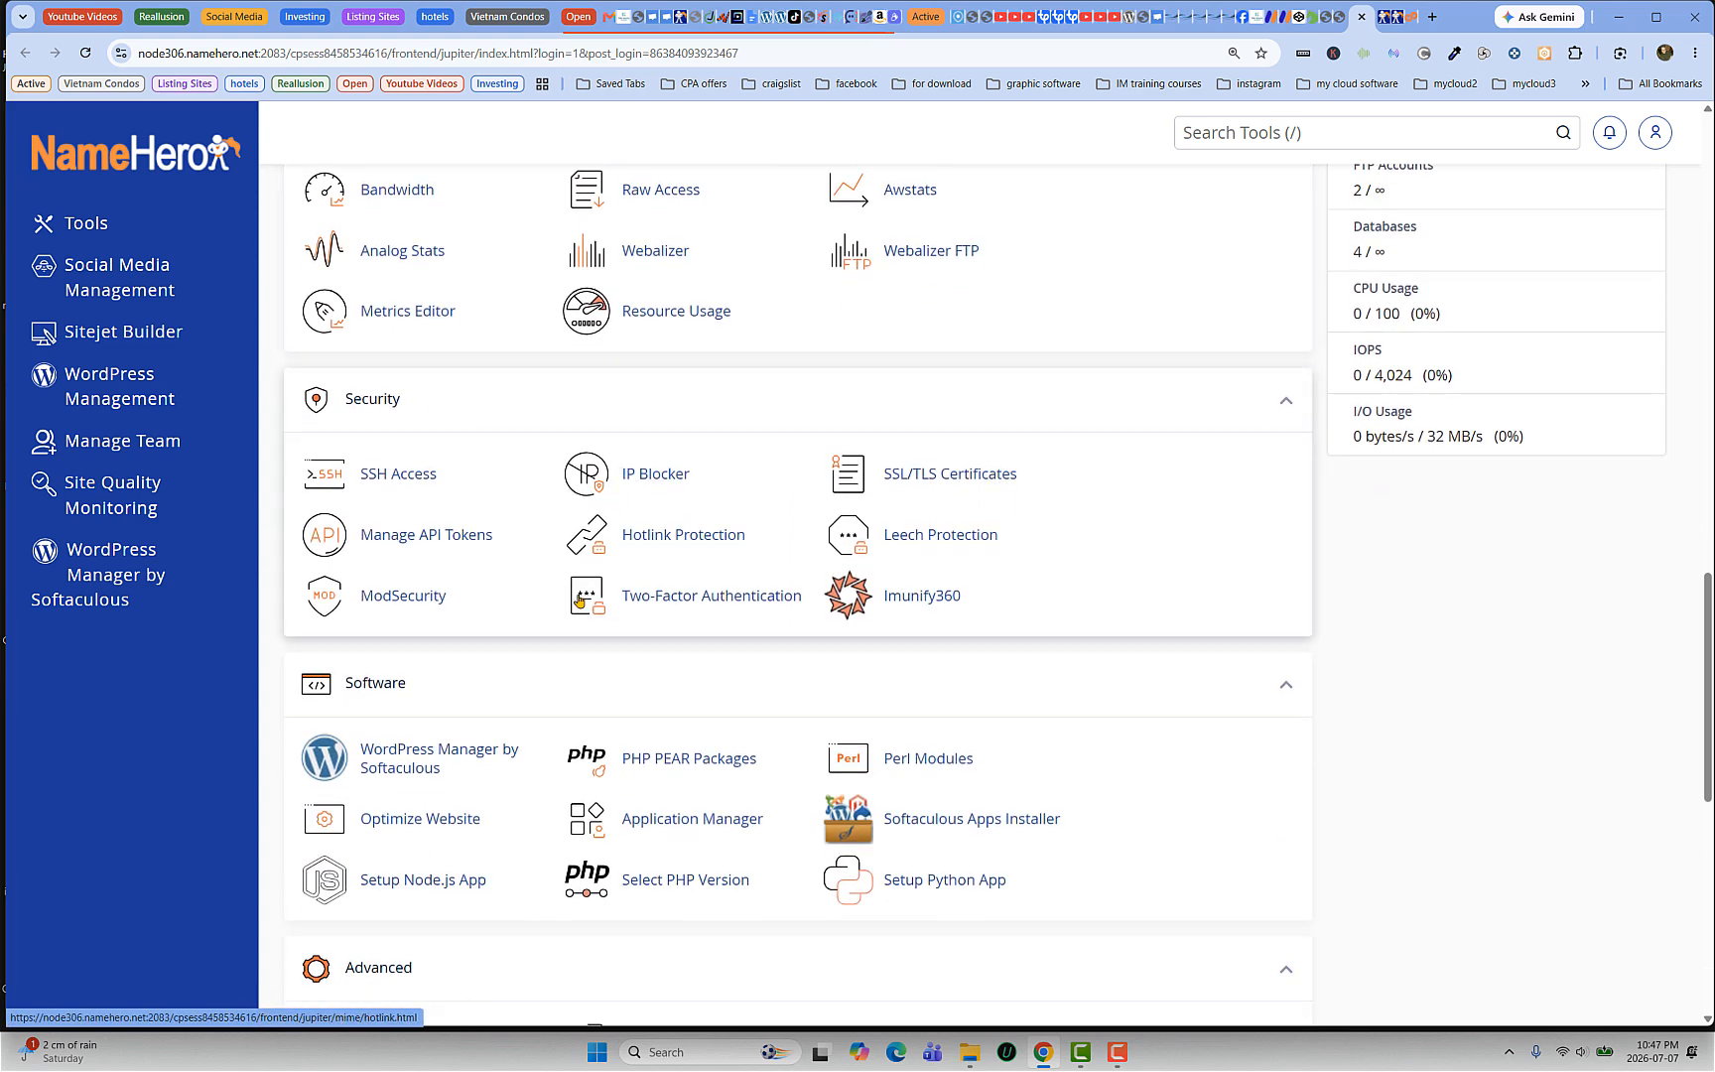
click(976, 479)
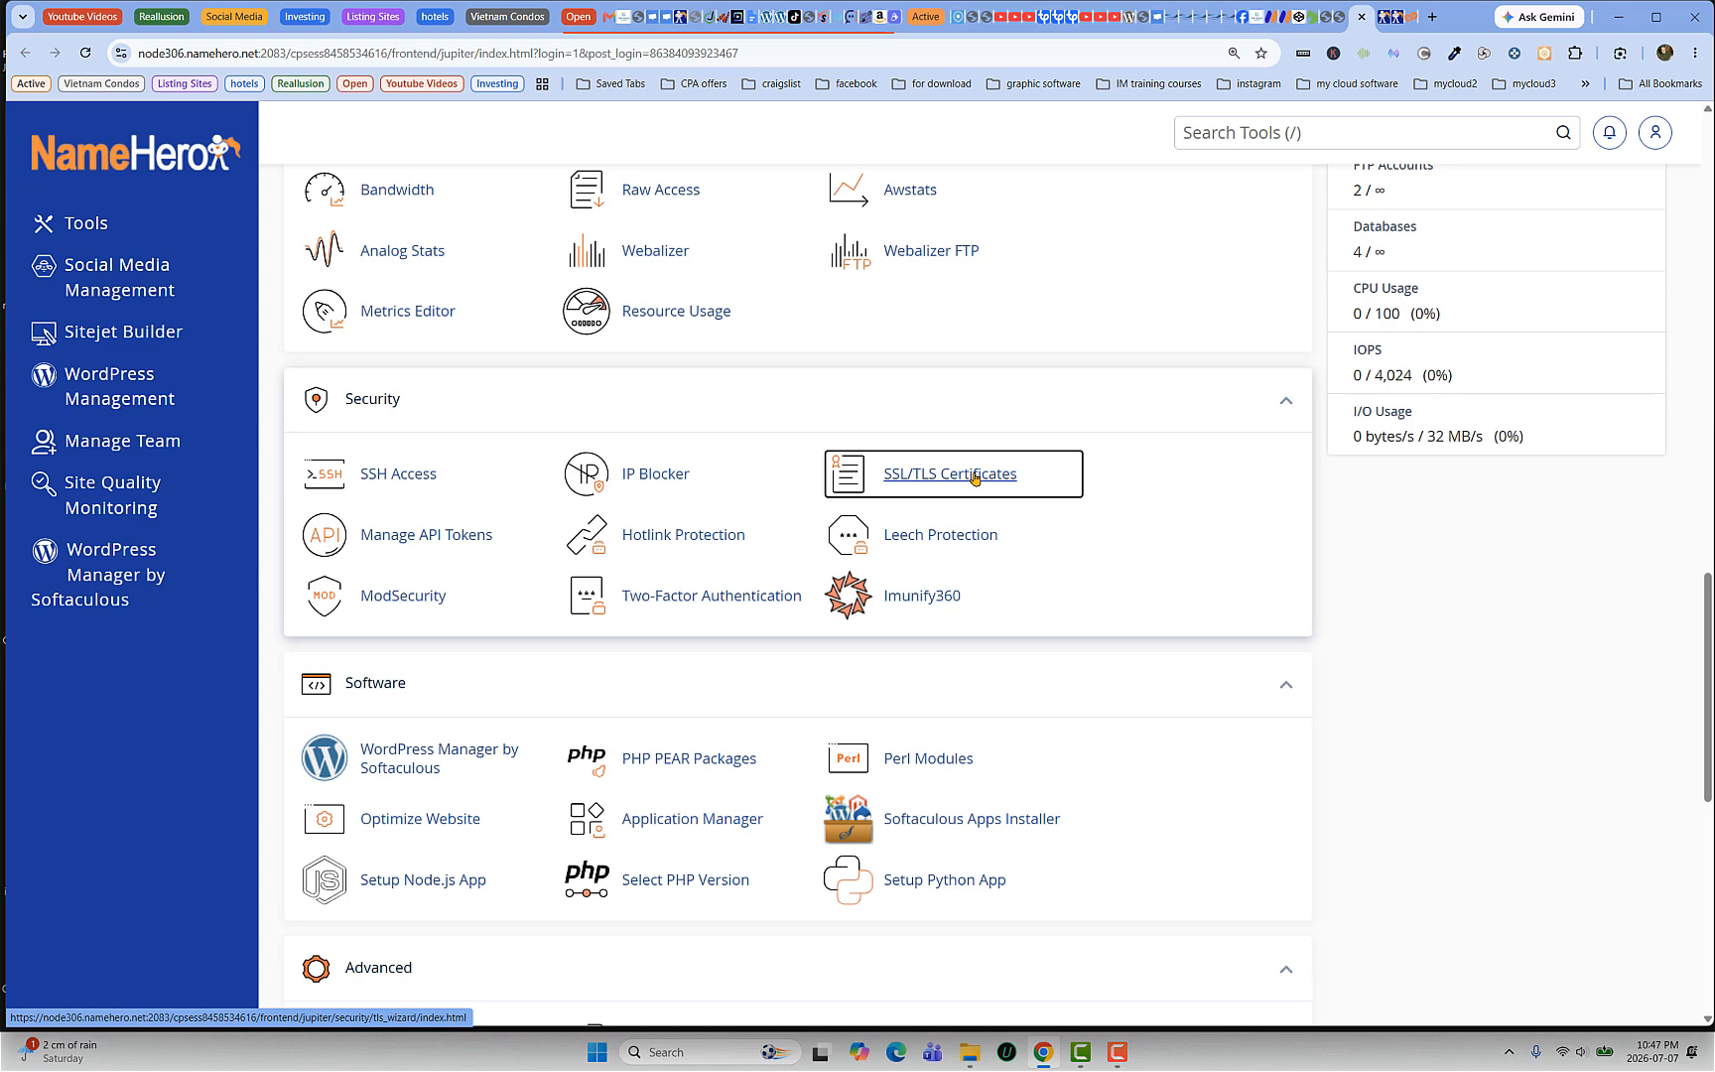
right_click(976, 478)
click(1004, 490)
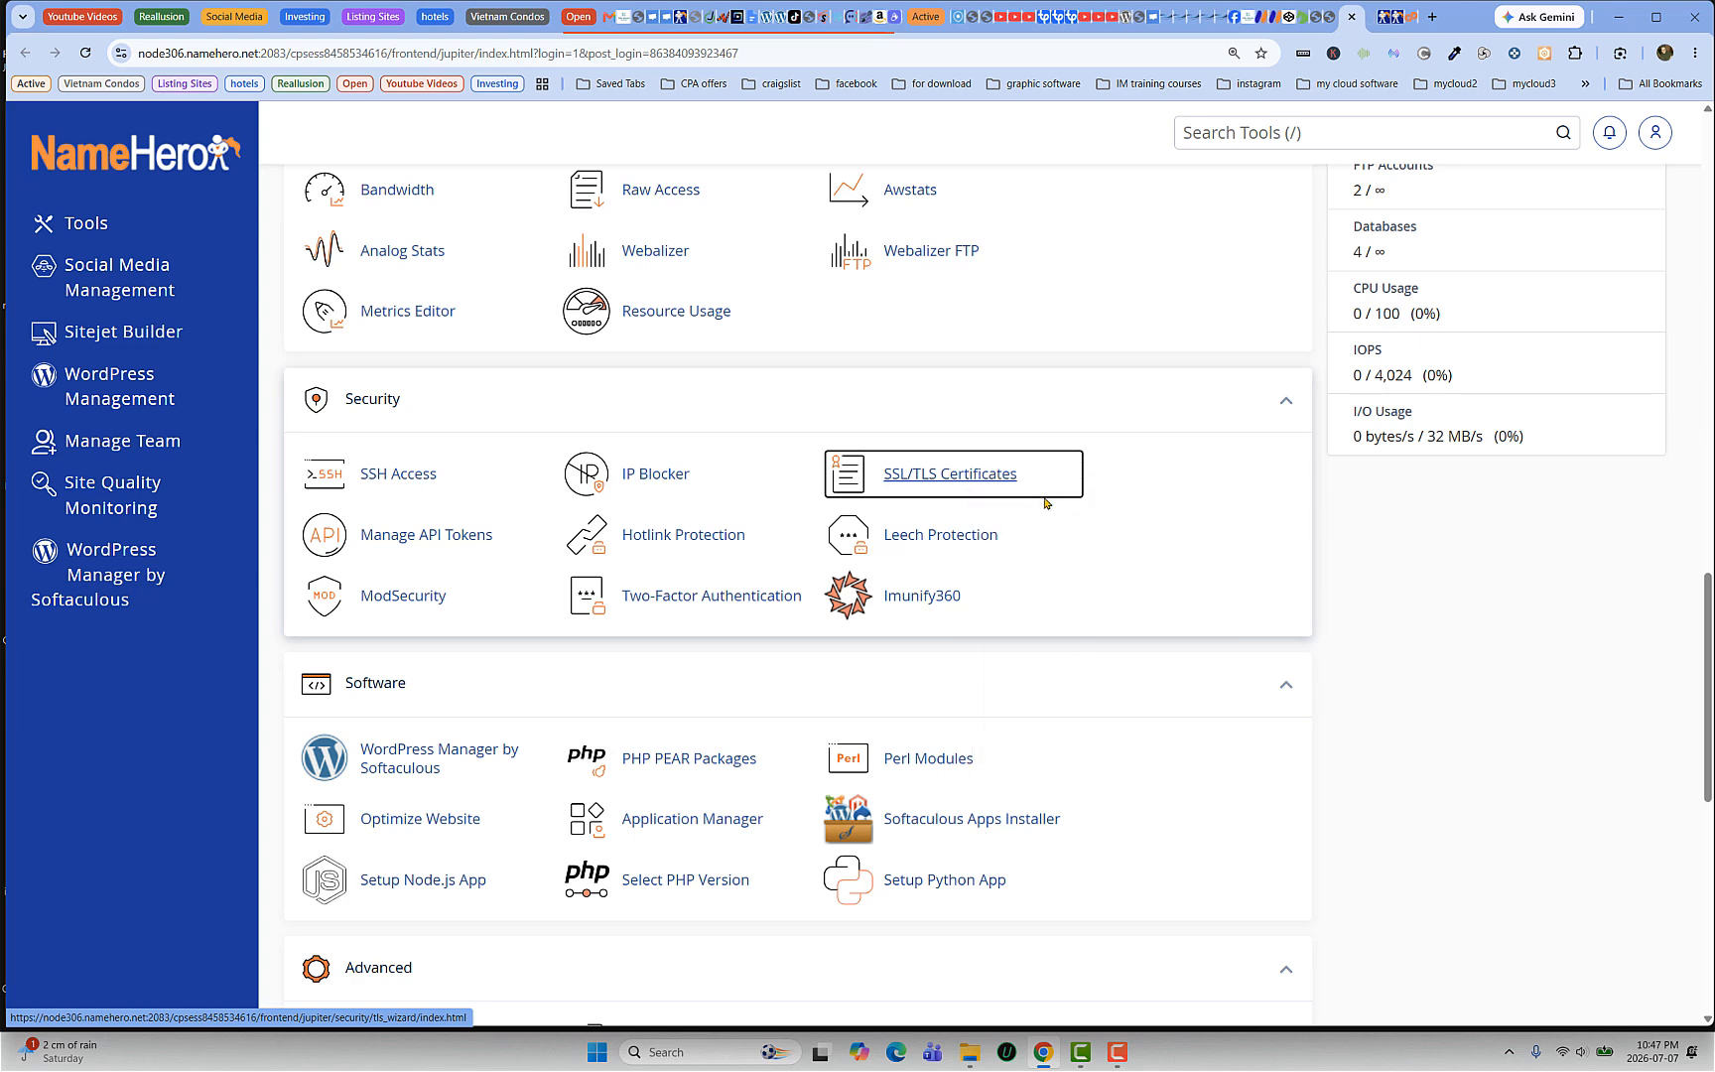
click(1372, 19)
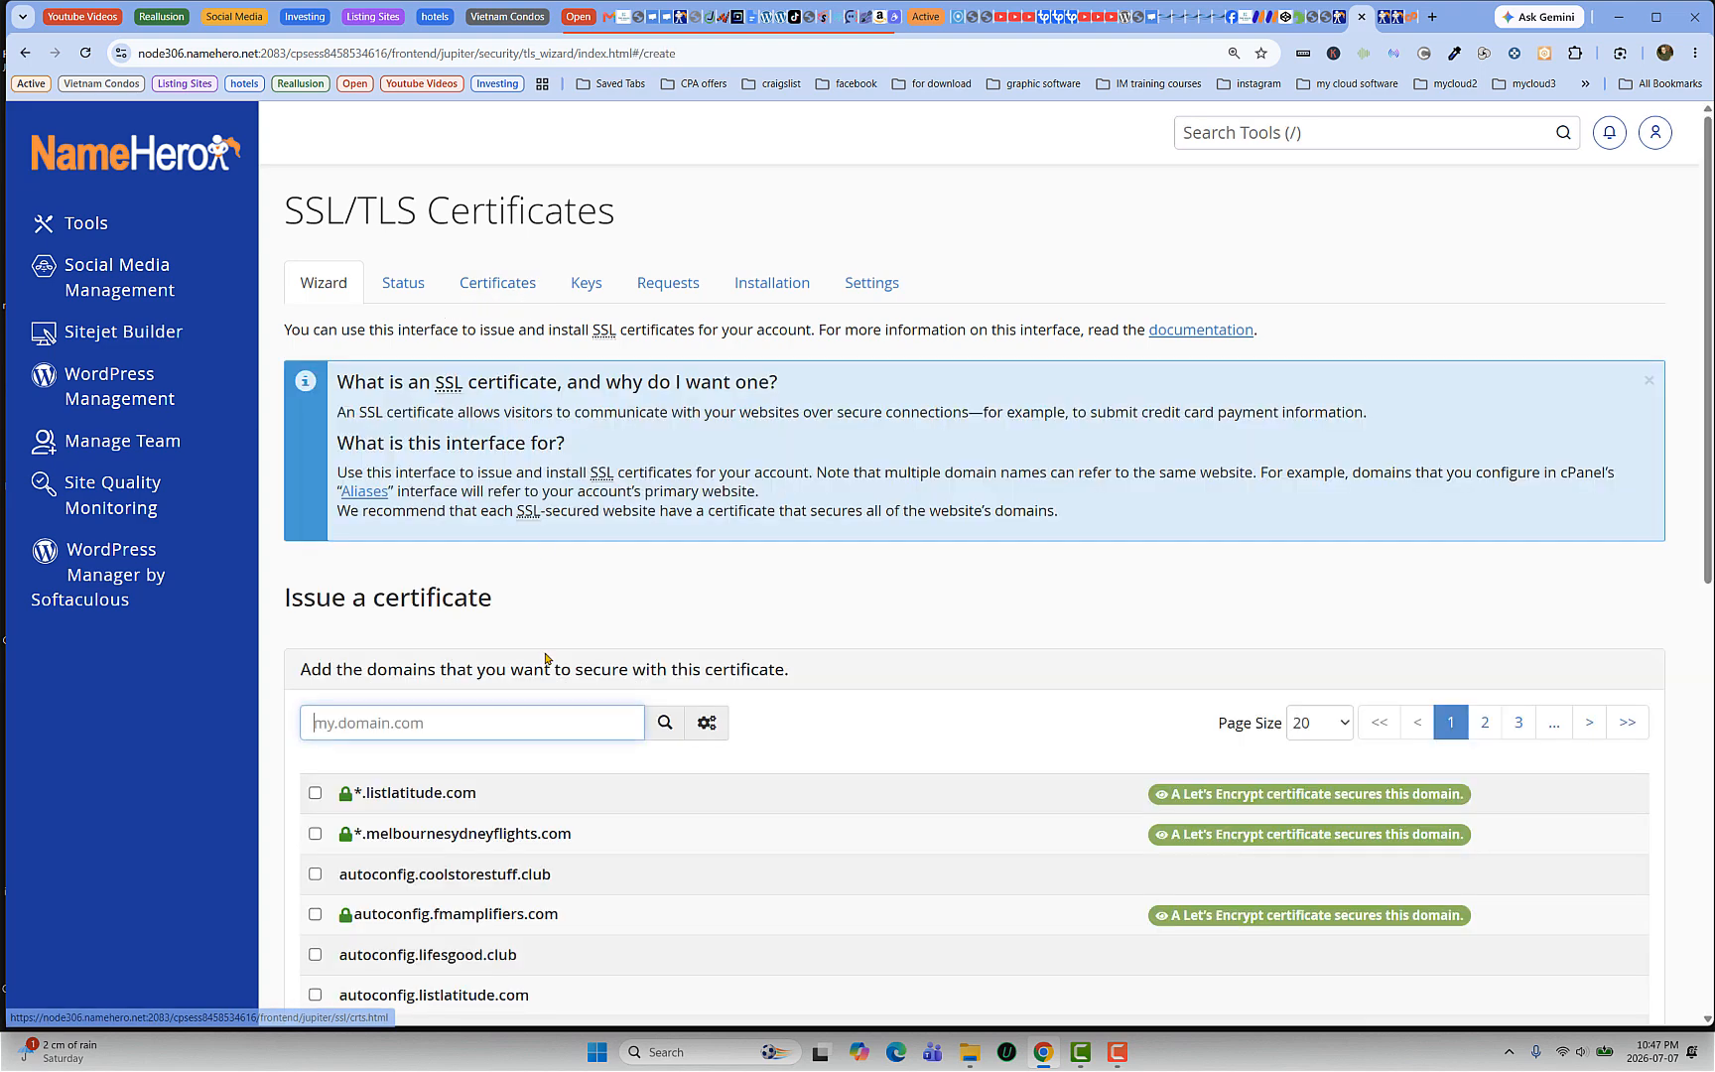
Step: Check the SSL certificate status of *.listlatitude.com in the list of domains that can be secured
scroll(561, 668, down, 3)
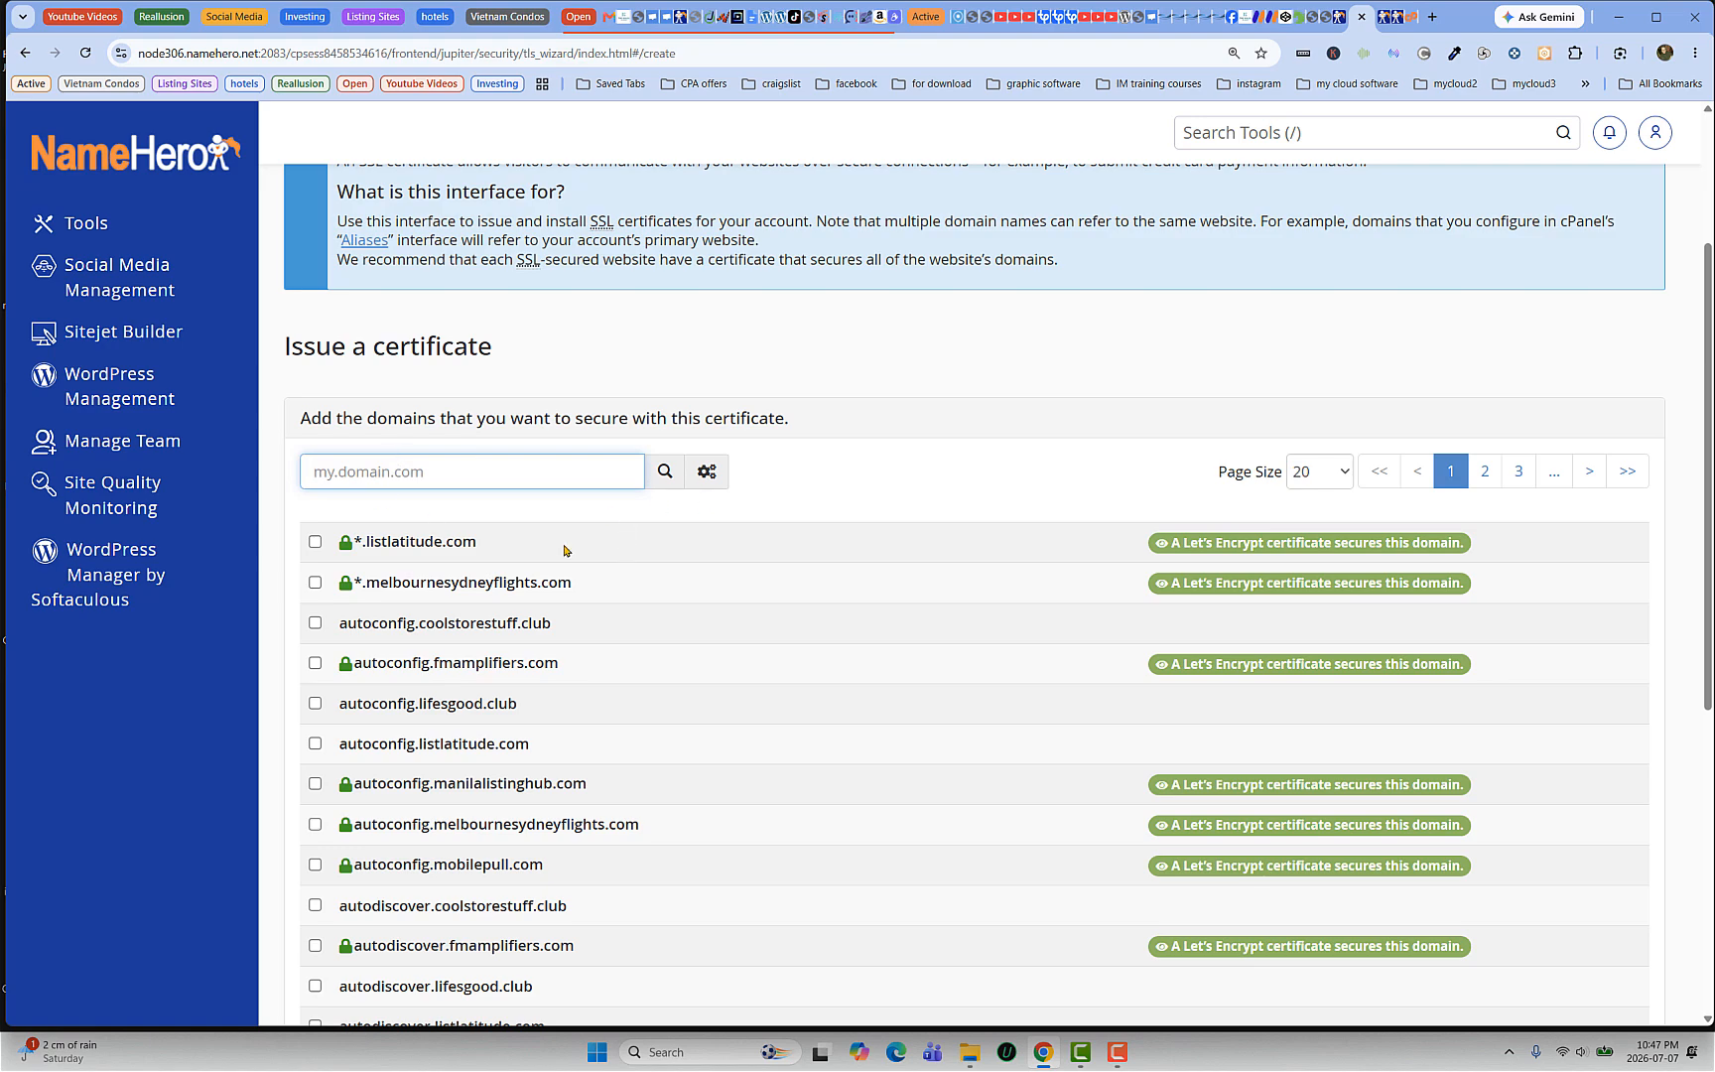
scroll(393, 548, down, 6)
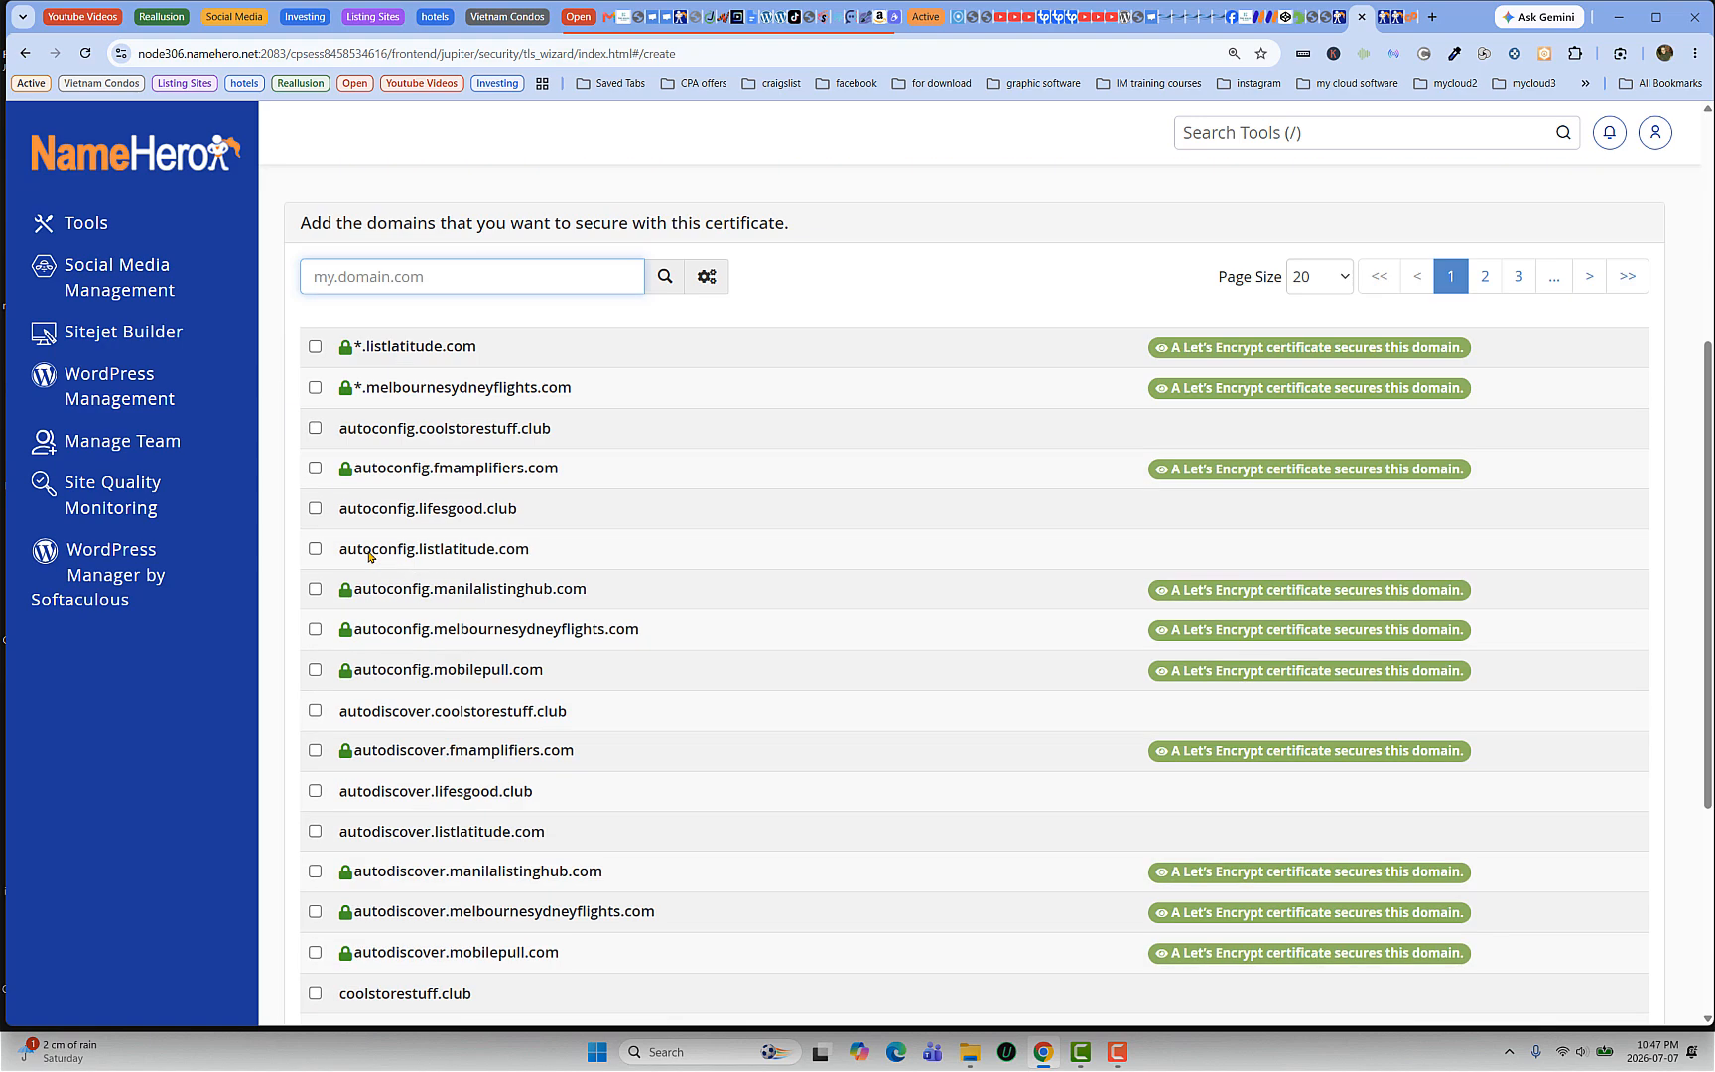
scroll(368, 556, up, 6)
scroll(368, 556, up, 3)
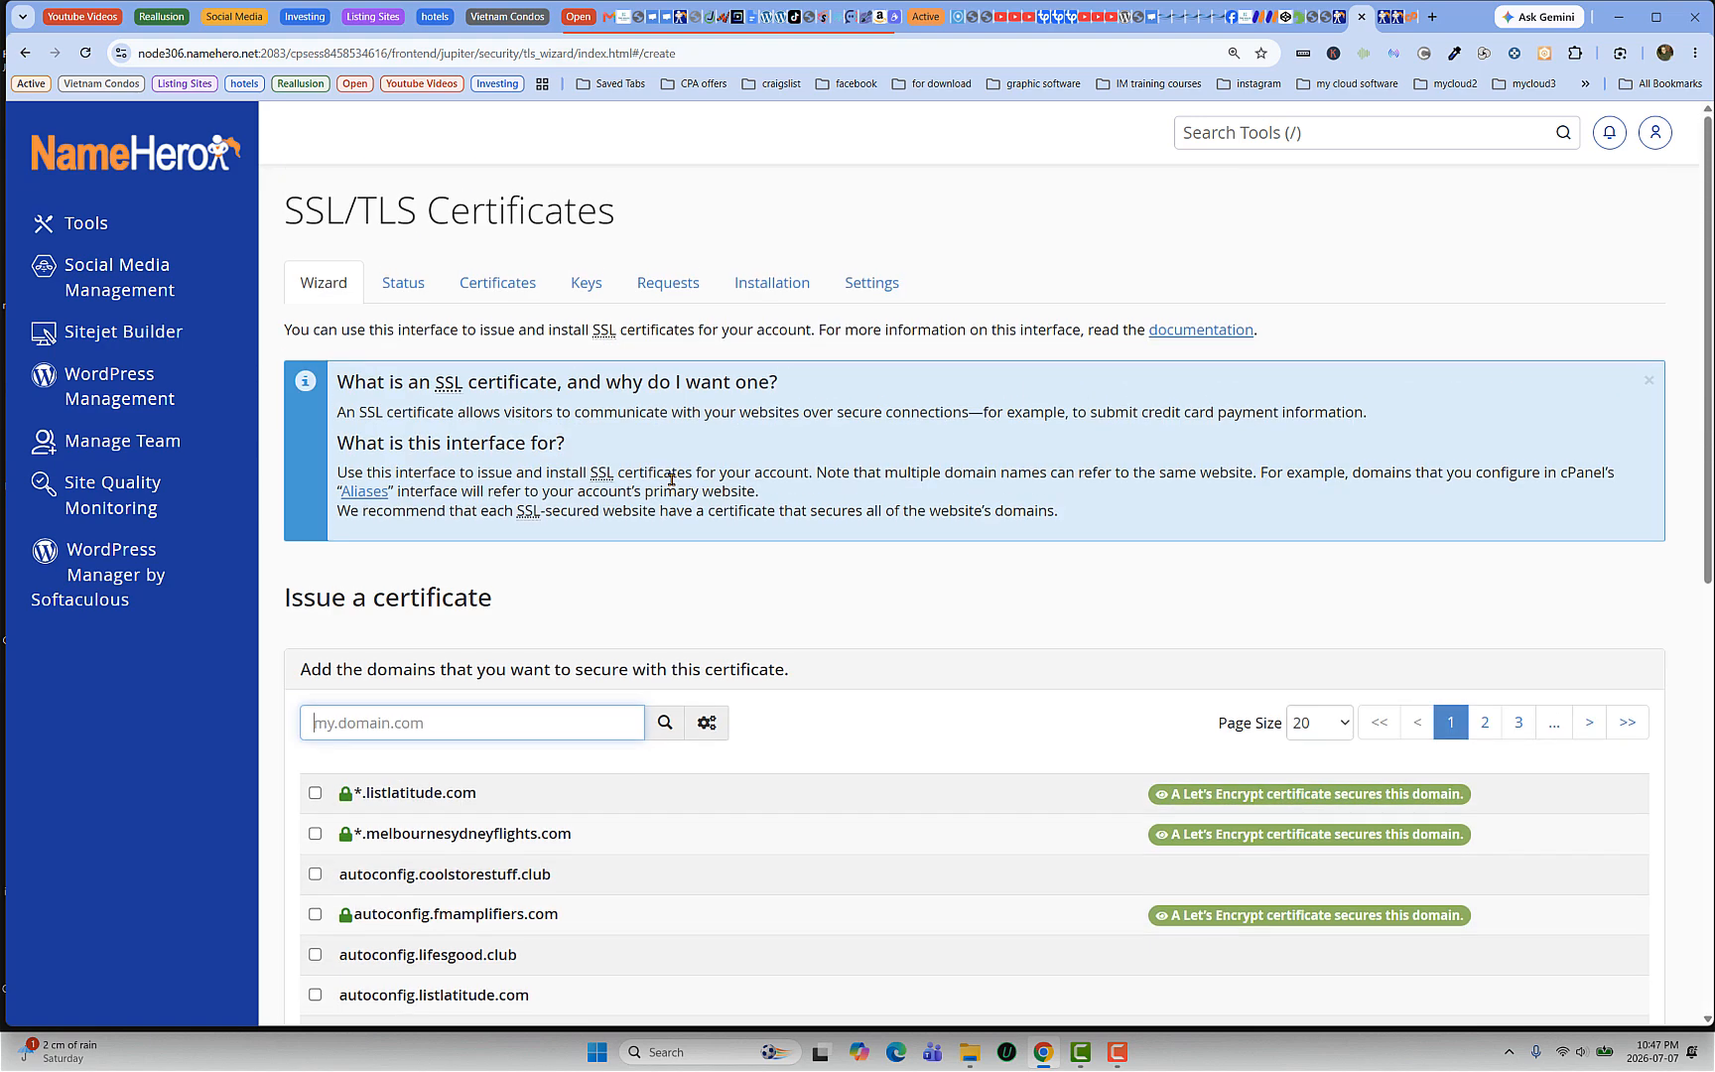
Step: Return to the domain list and examine the asterisk and document root of the *.listlatitude.com entry
click(1385, 20)
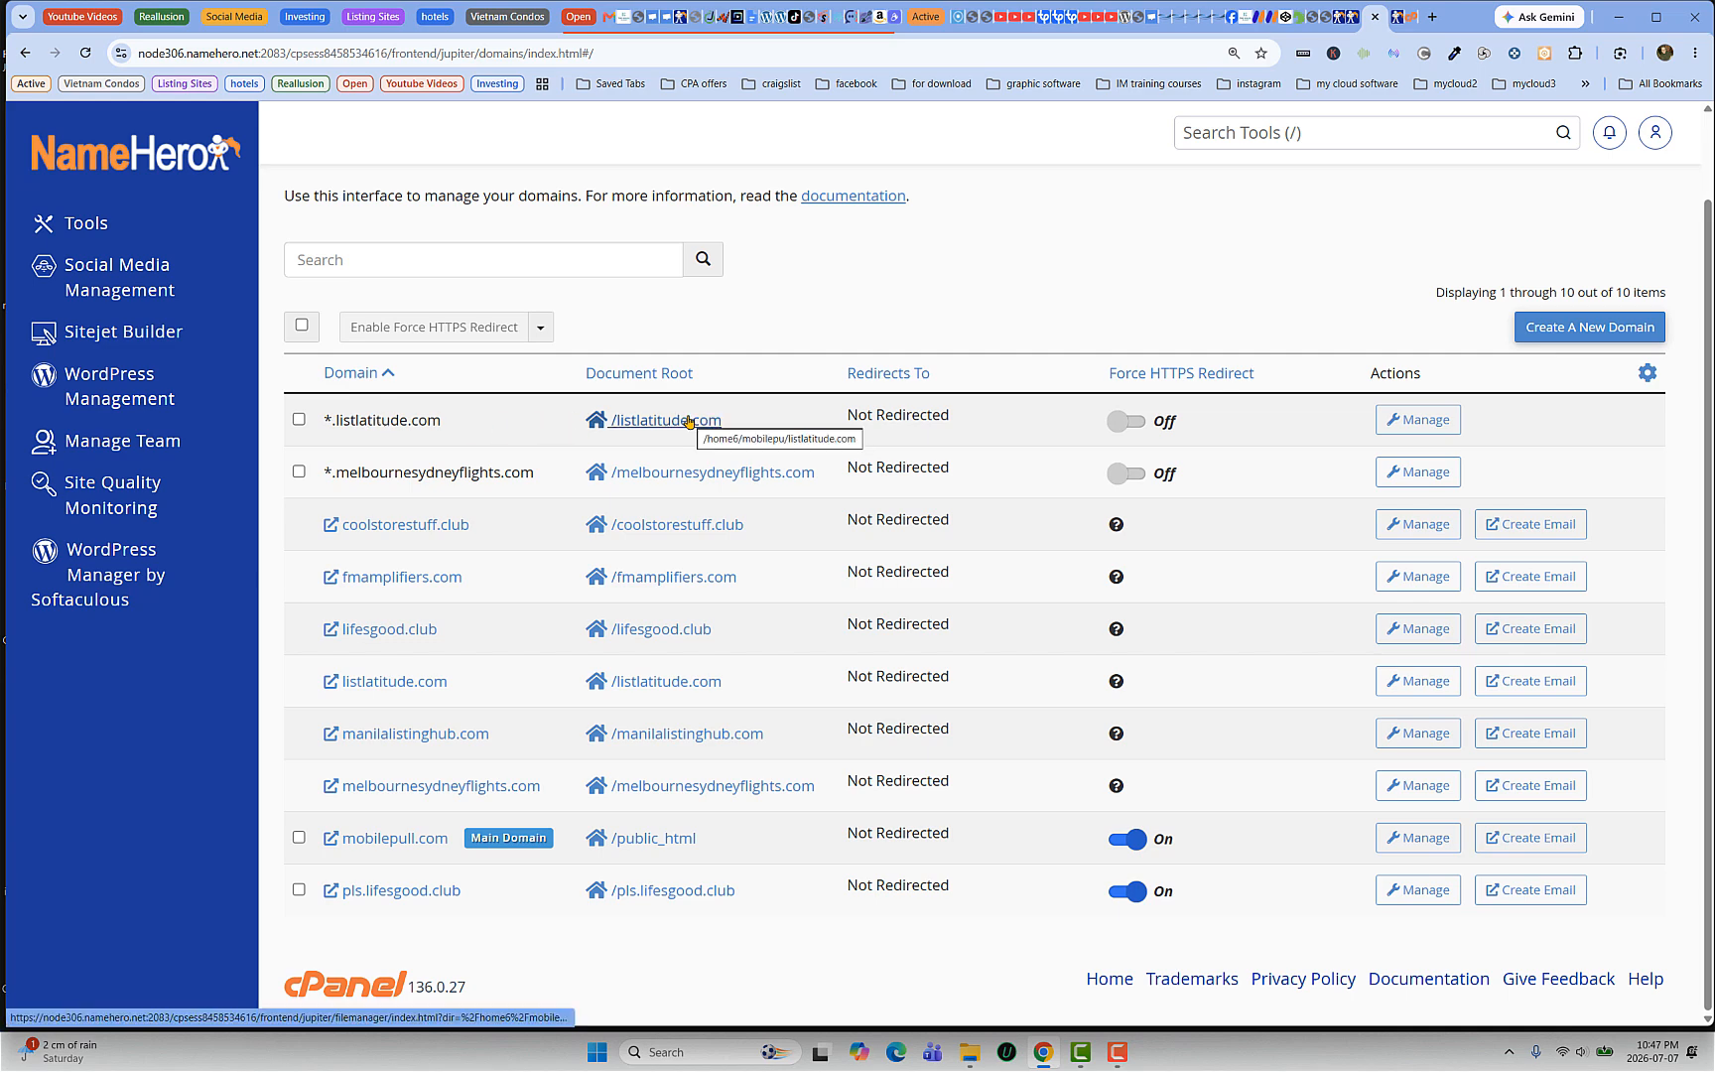
double_click(328, 418)
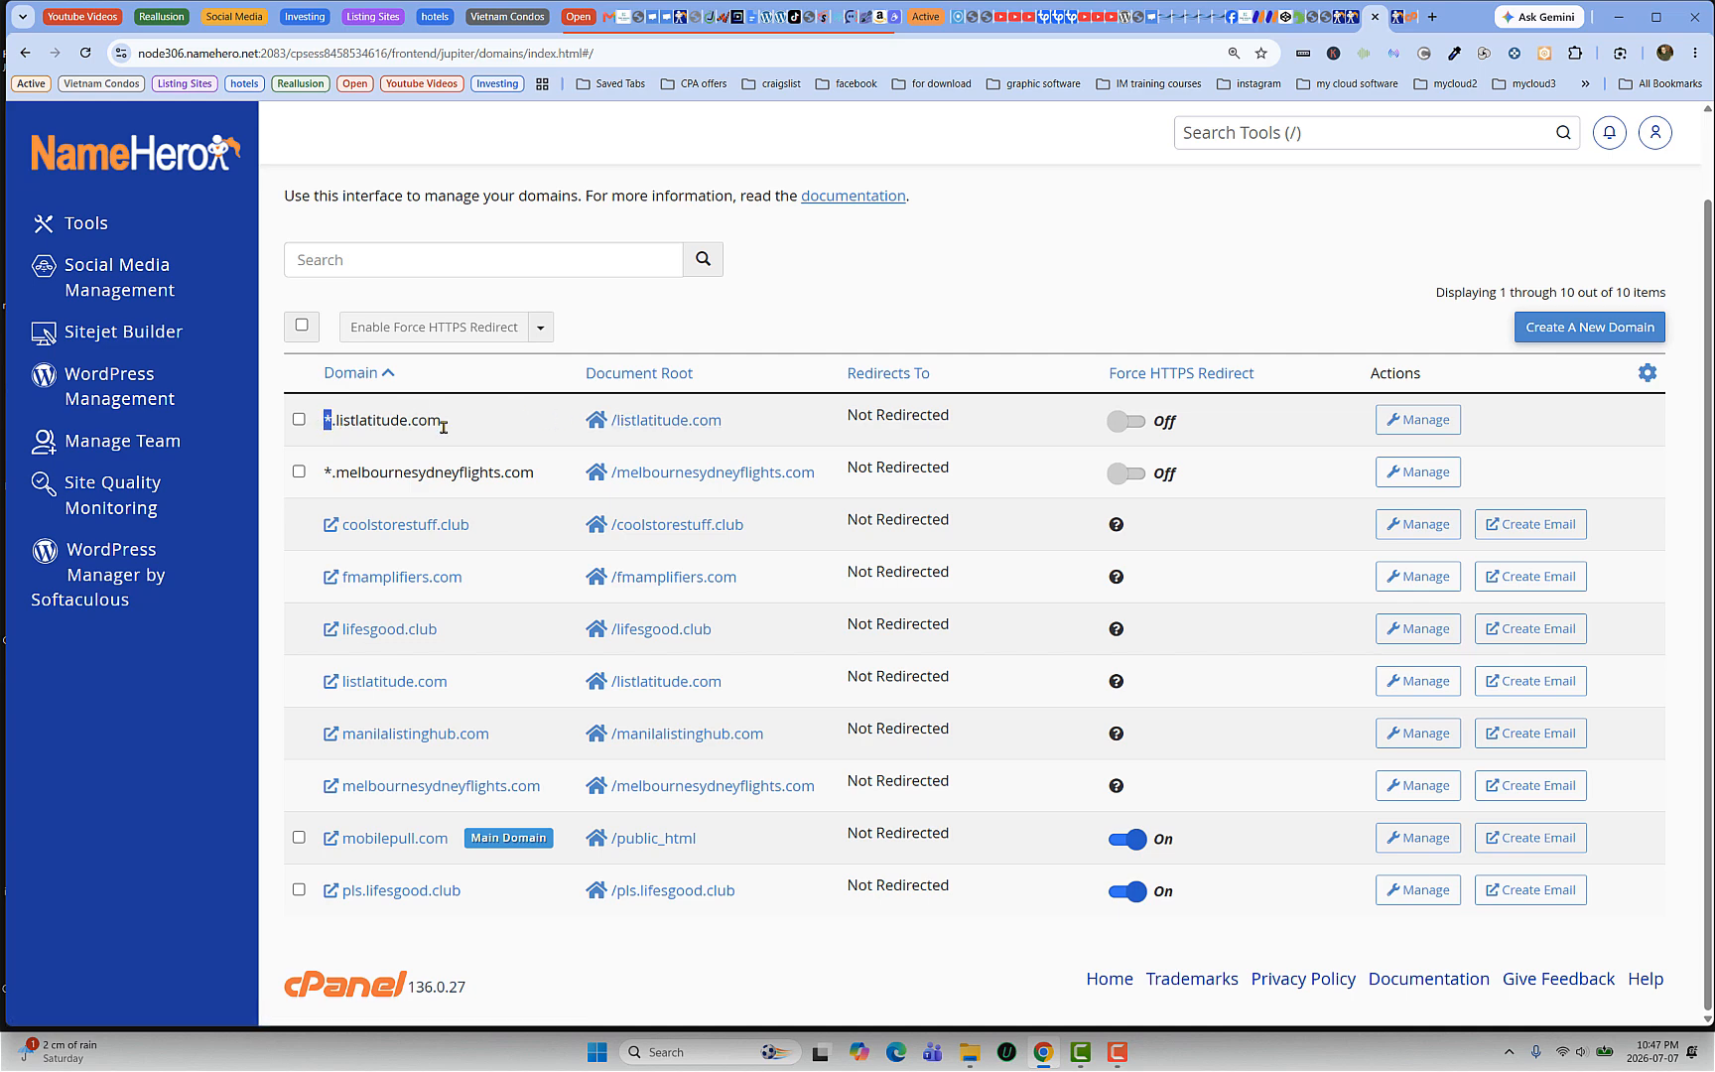
click(324, 425)
drag(328, 420, 319, 428)
click(318, 437)
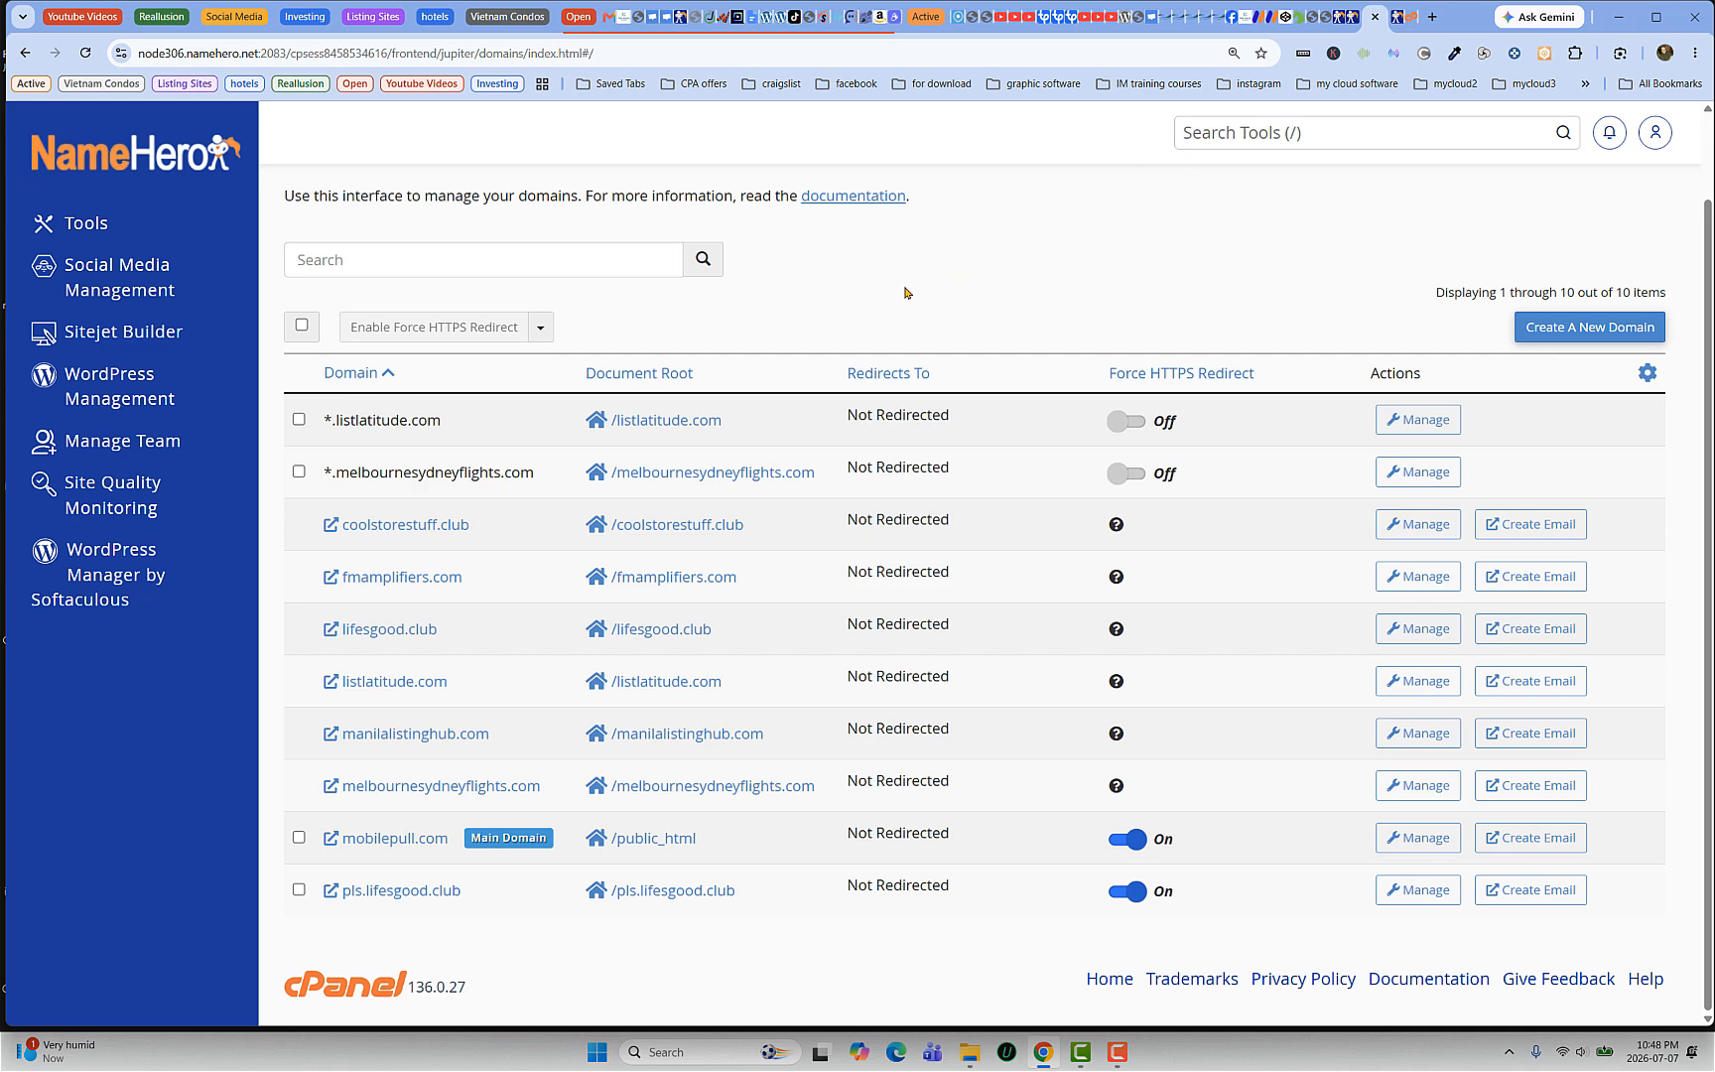
Step: Switch to the open File Manager and reload the home directory's folder listing
click(1405, 18)
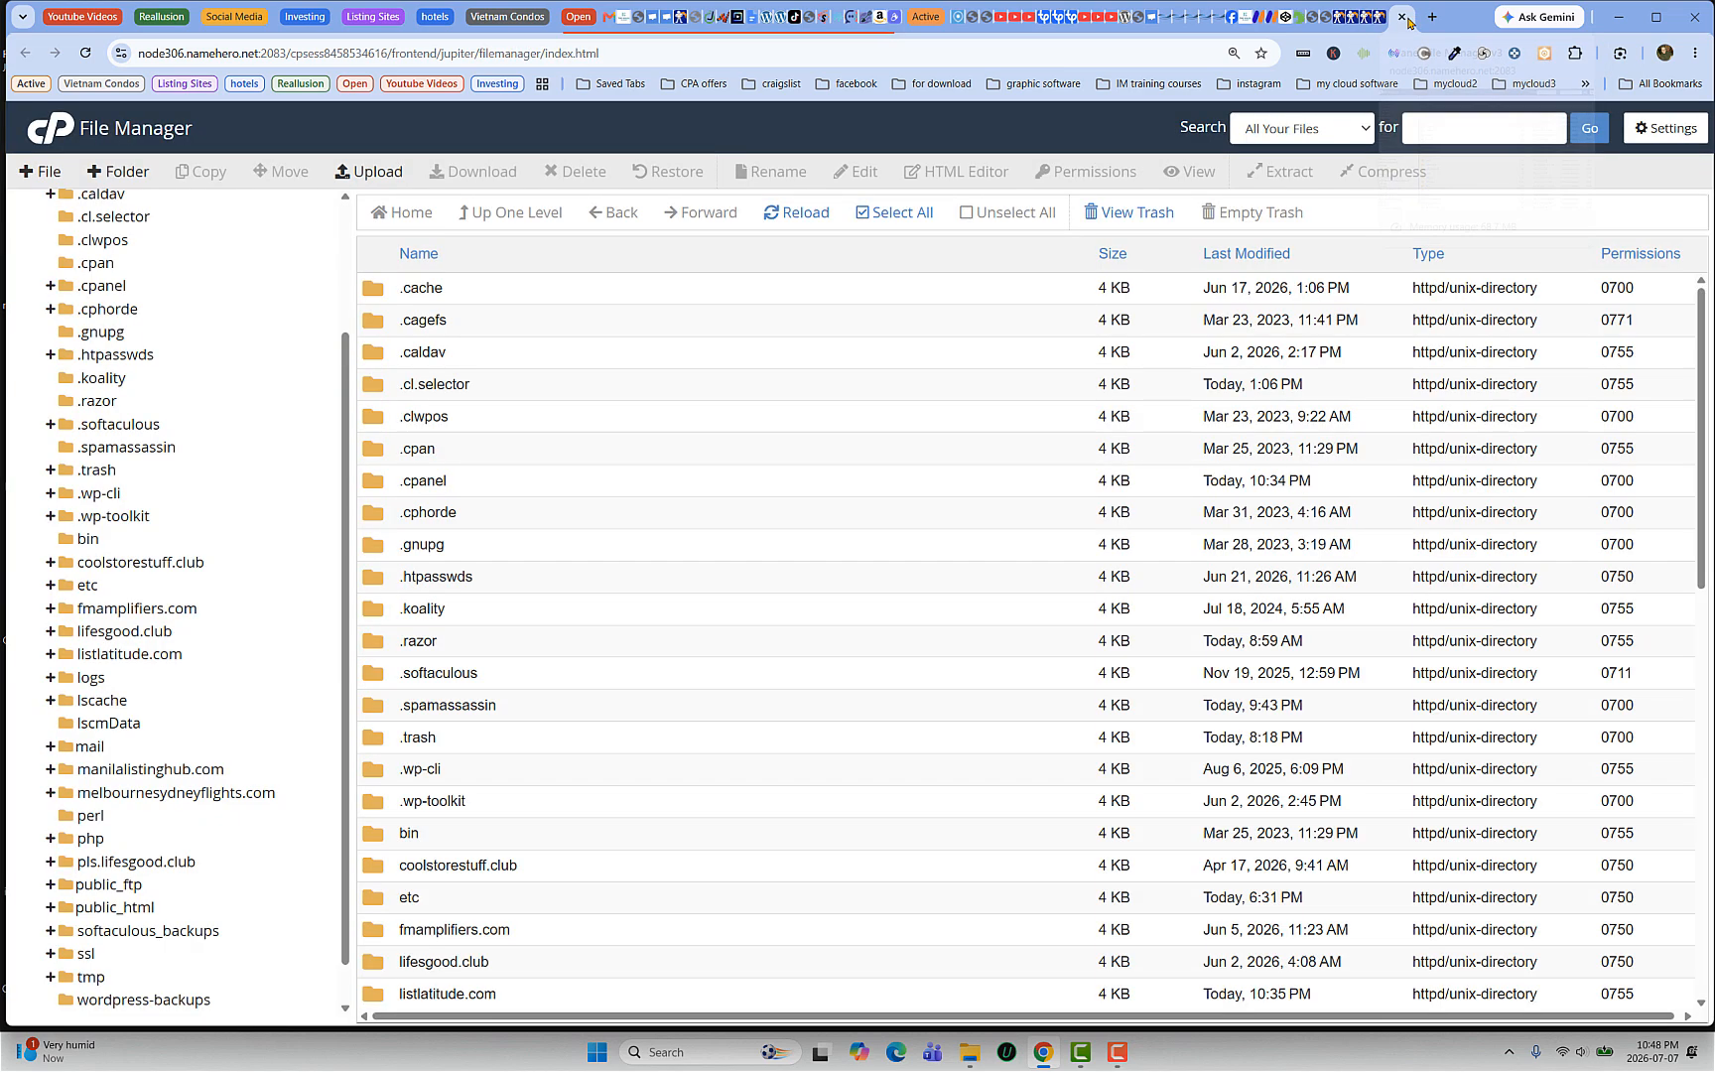
scroll(126, 301, up, 2)
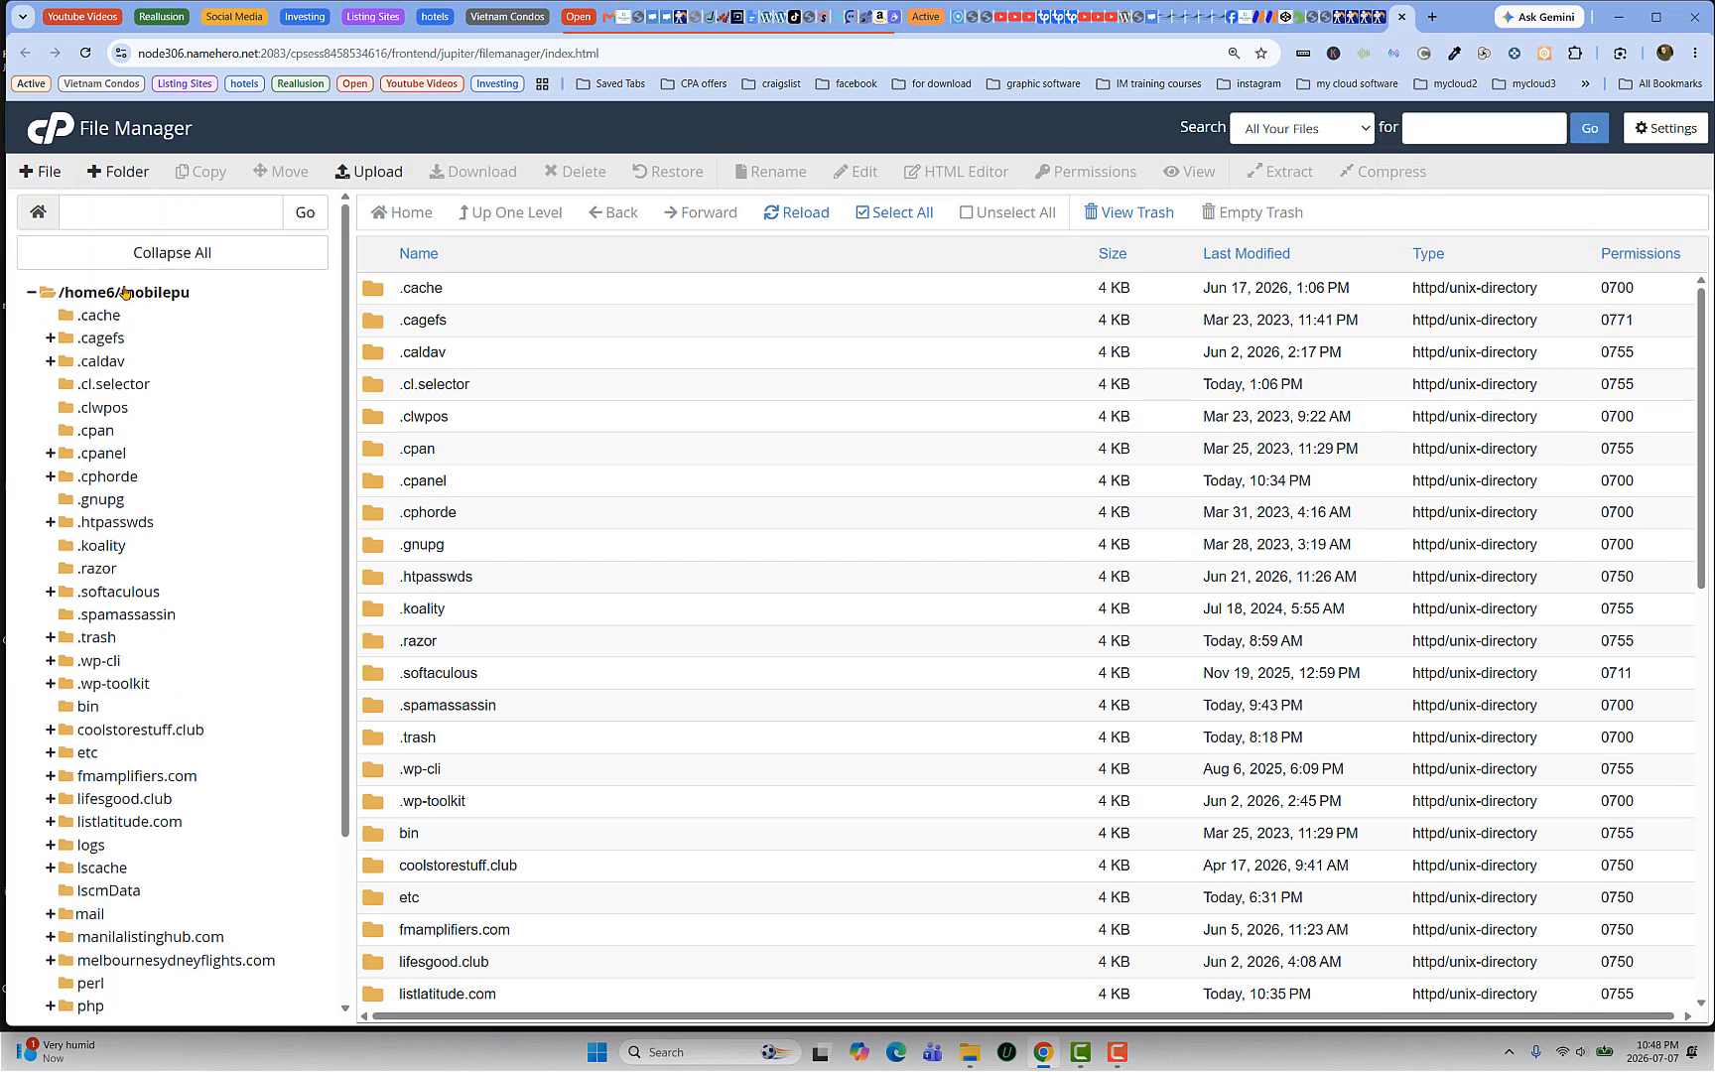
click(86, 53)
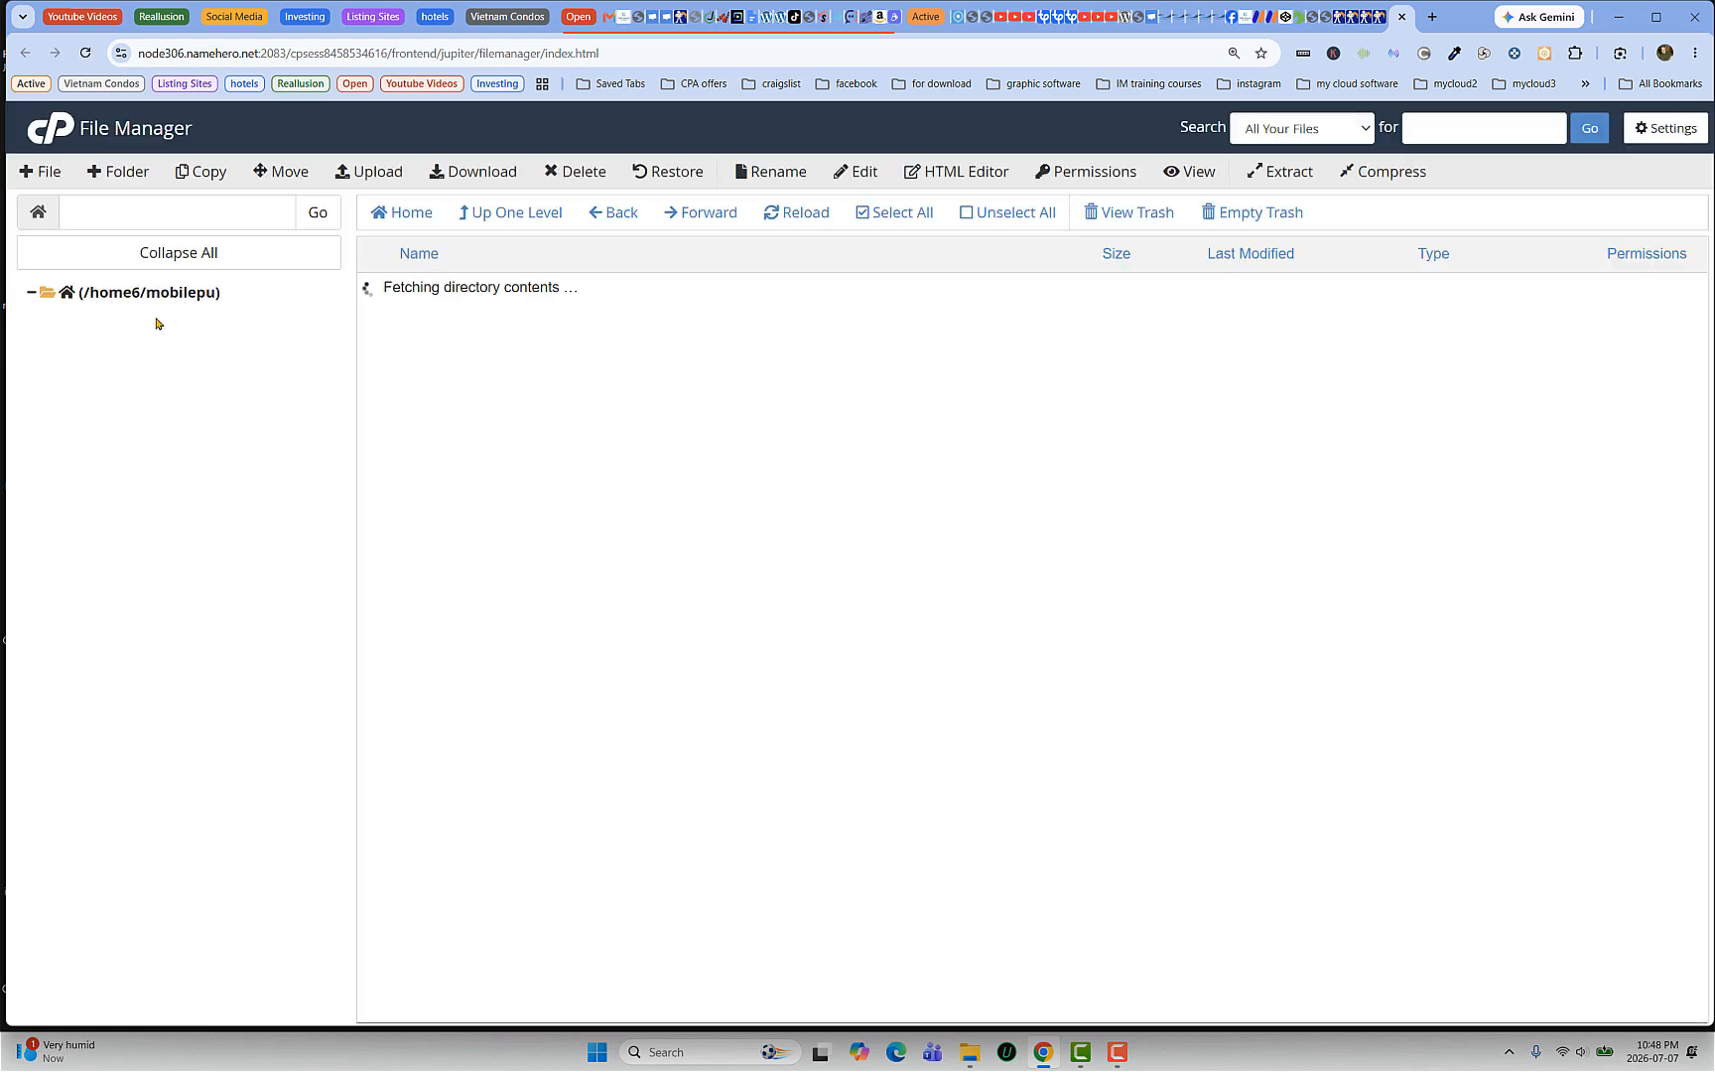
Step: Examine the home directory's folder tree and file listing for the folders belonging to listlatitude.com and its wildcard subdomain, and close File Manager
scroll(209, 450, down, 2)
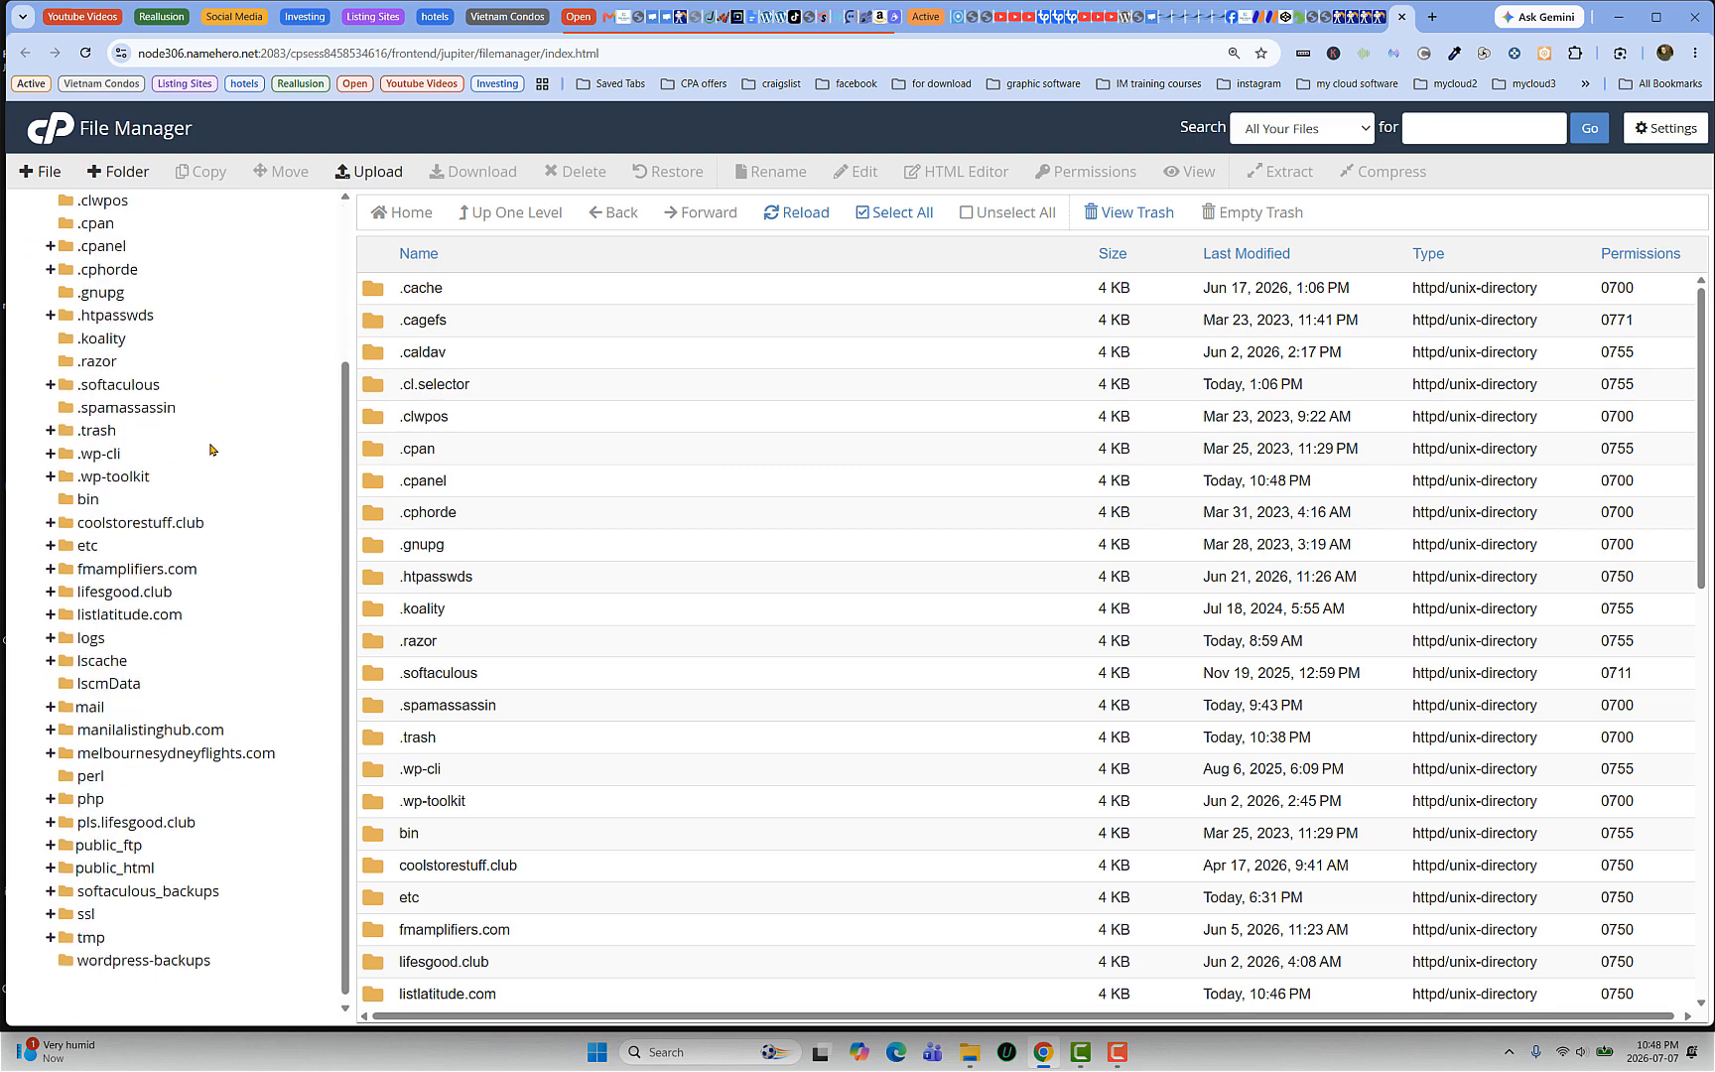
scroll(496, 574, down, 5)
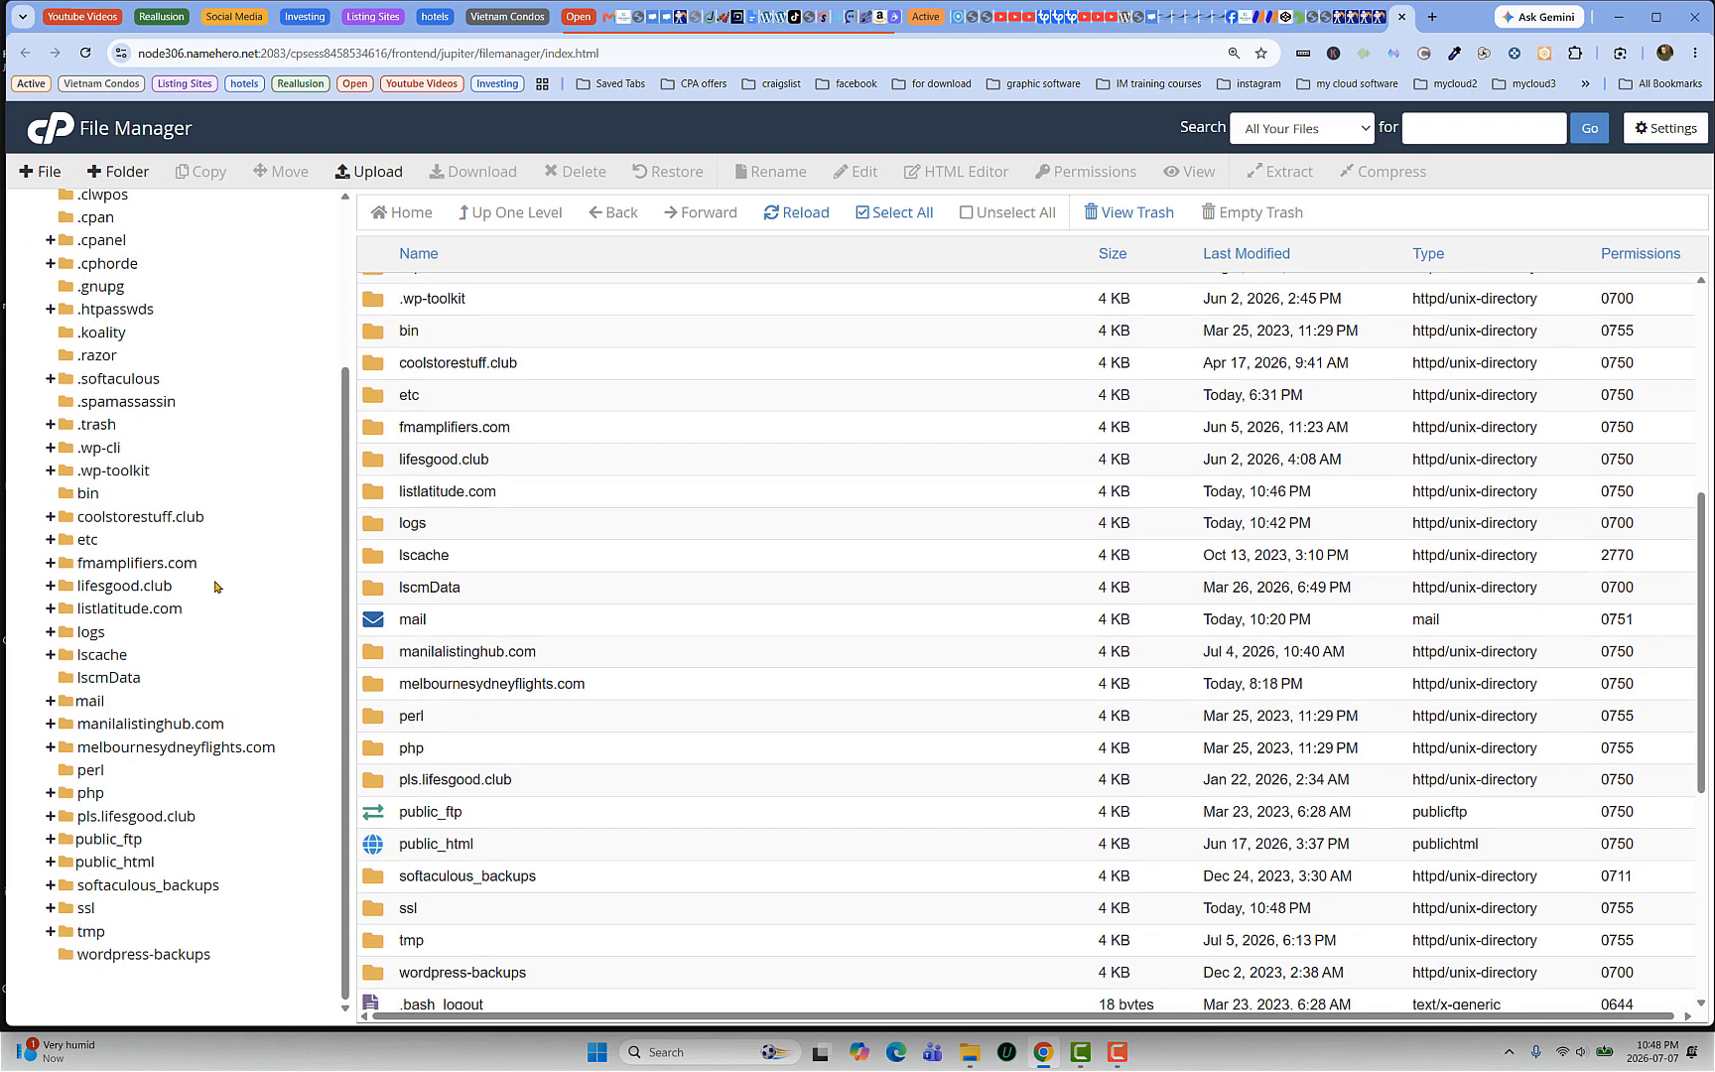
scroll(163, 563, up, 2)
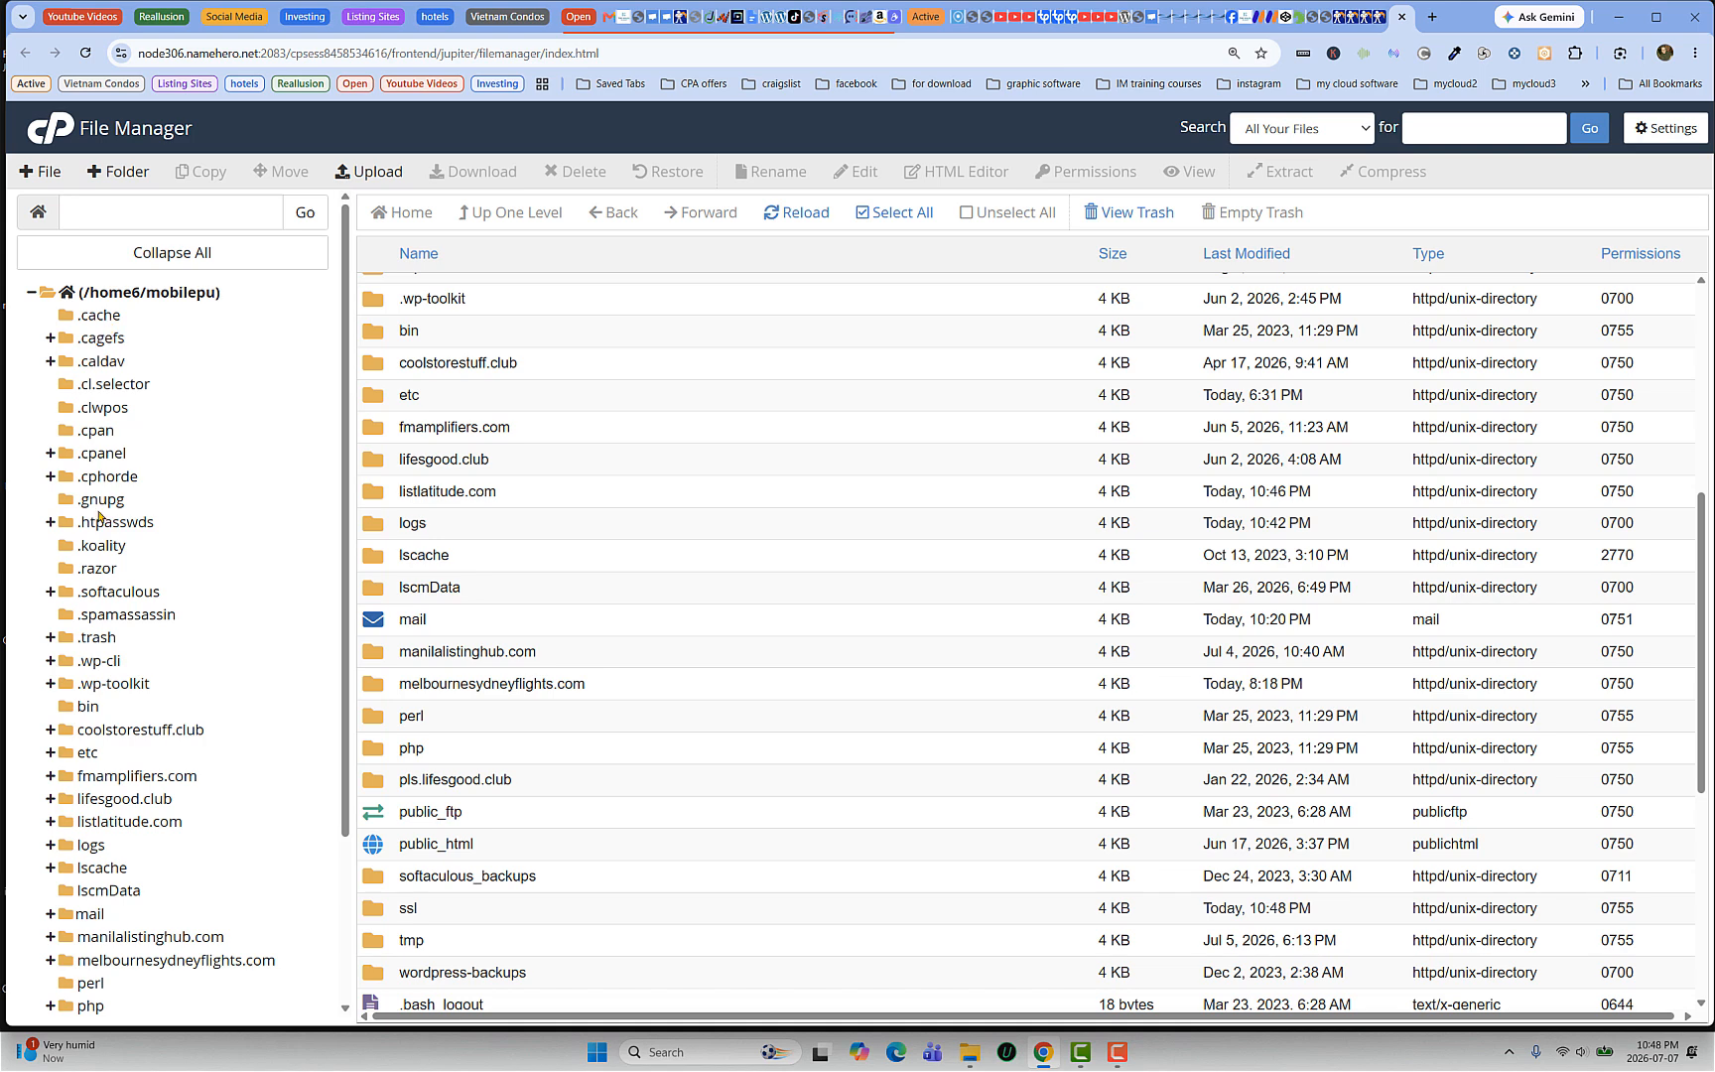
scroll(129, 685, down, 2)
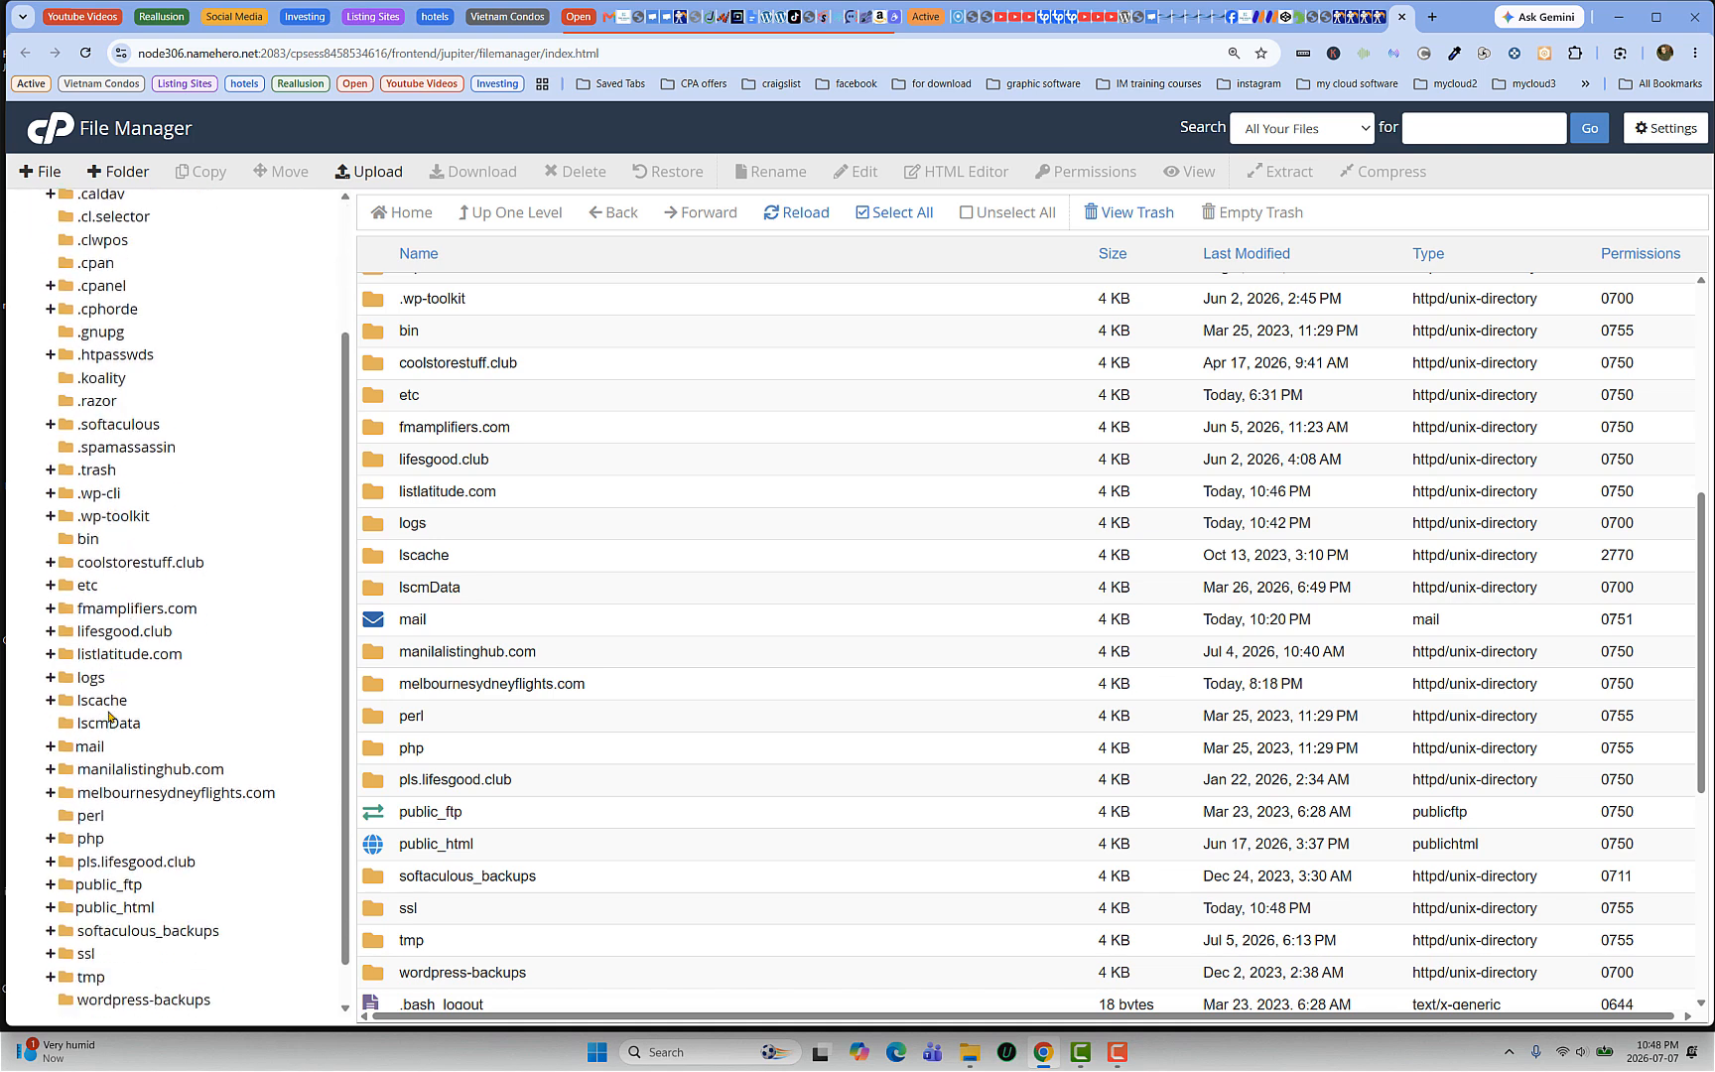
scroll(110, 710, down, 1)
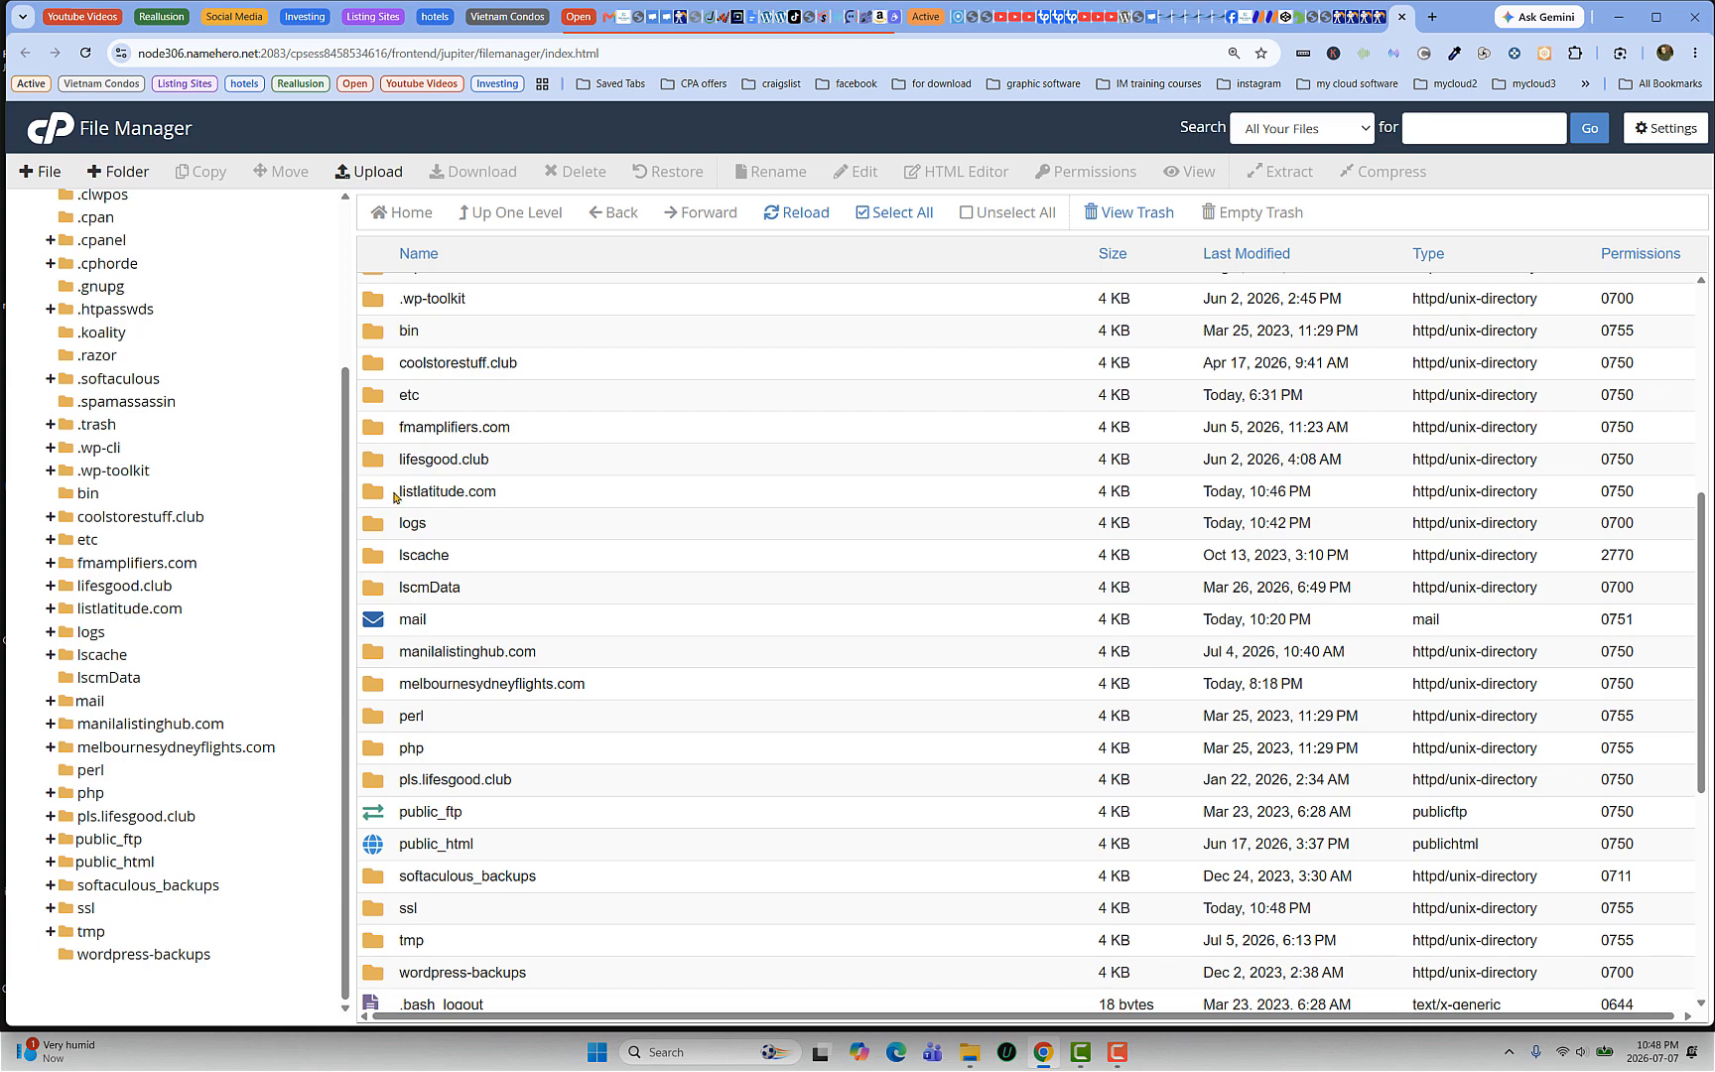
scroll(396, 392, up, 5)
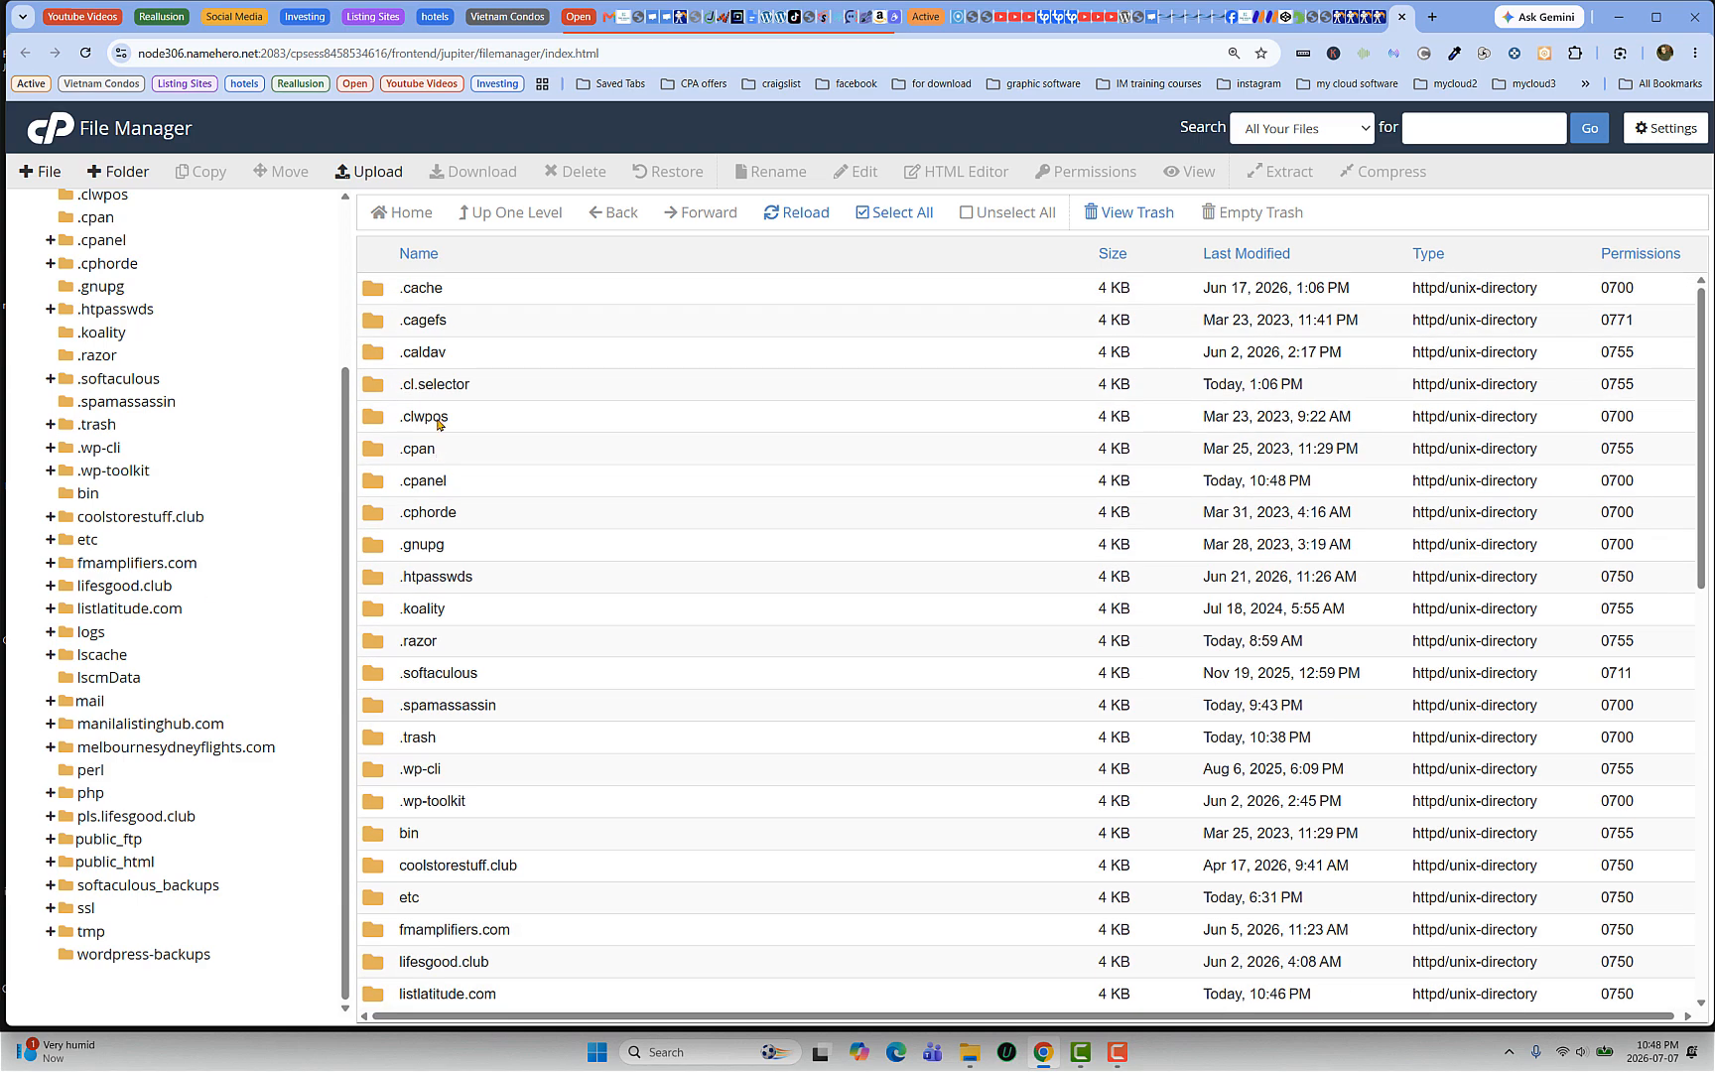
scroll(447, 476, down, 4)
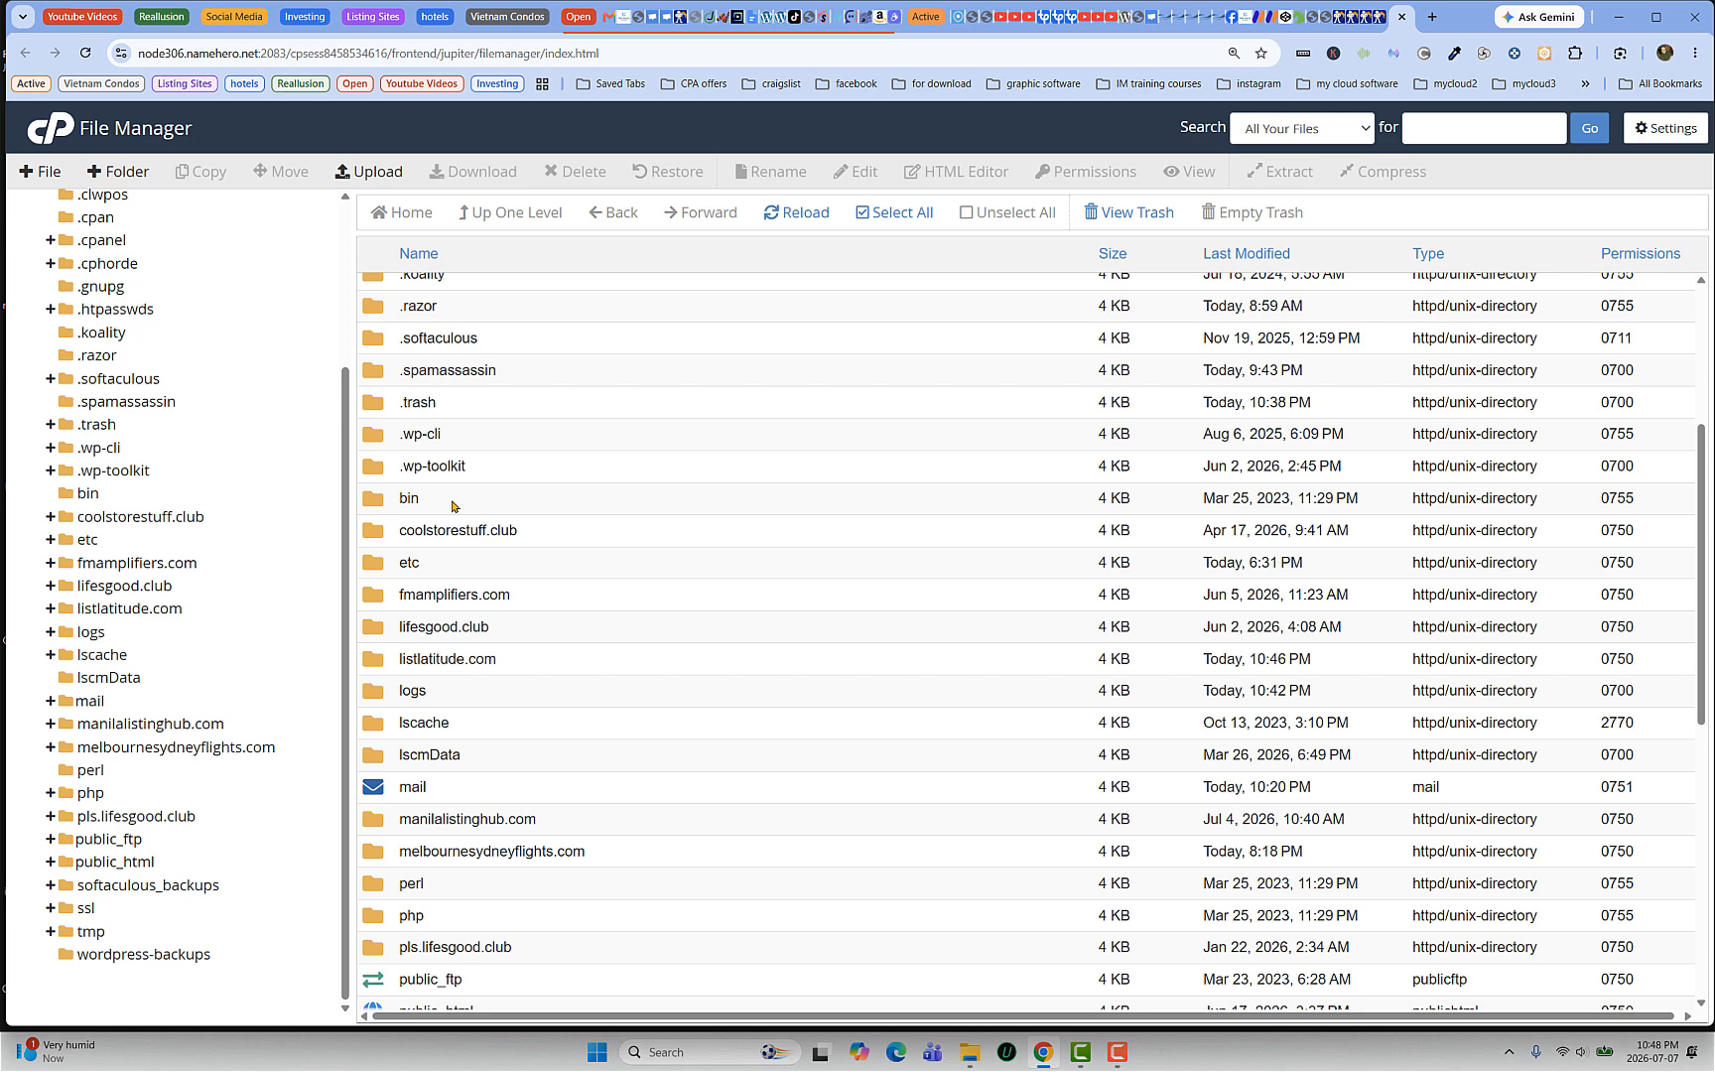
scroll(466, 485, down, 2)
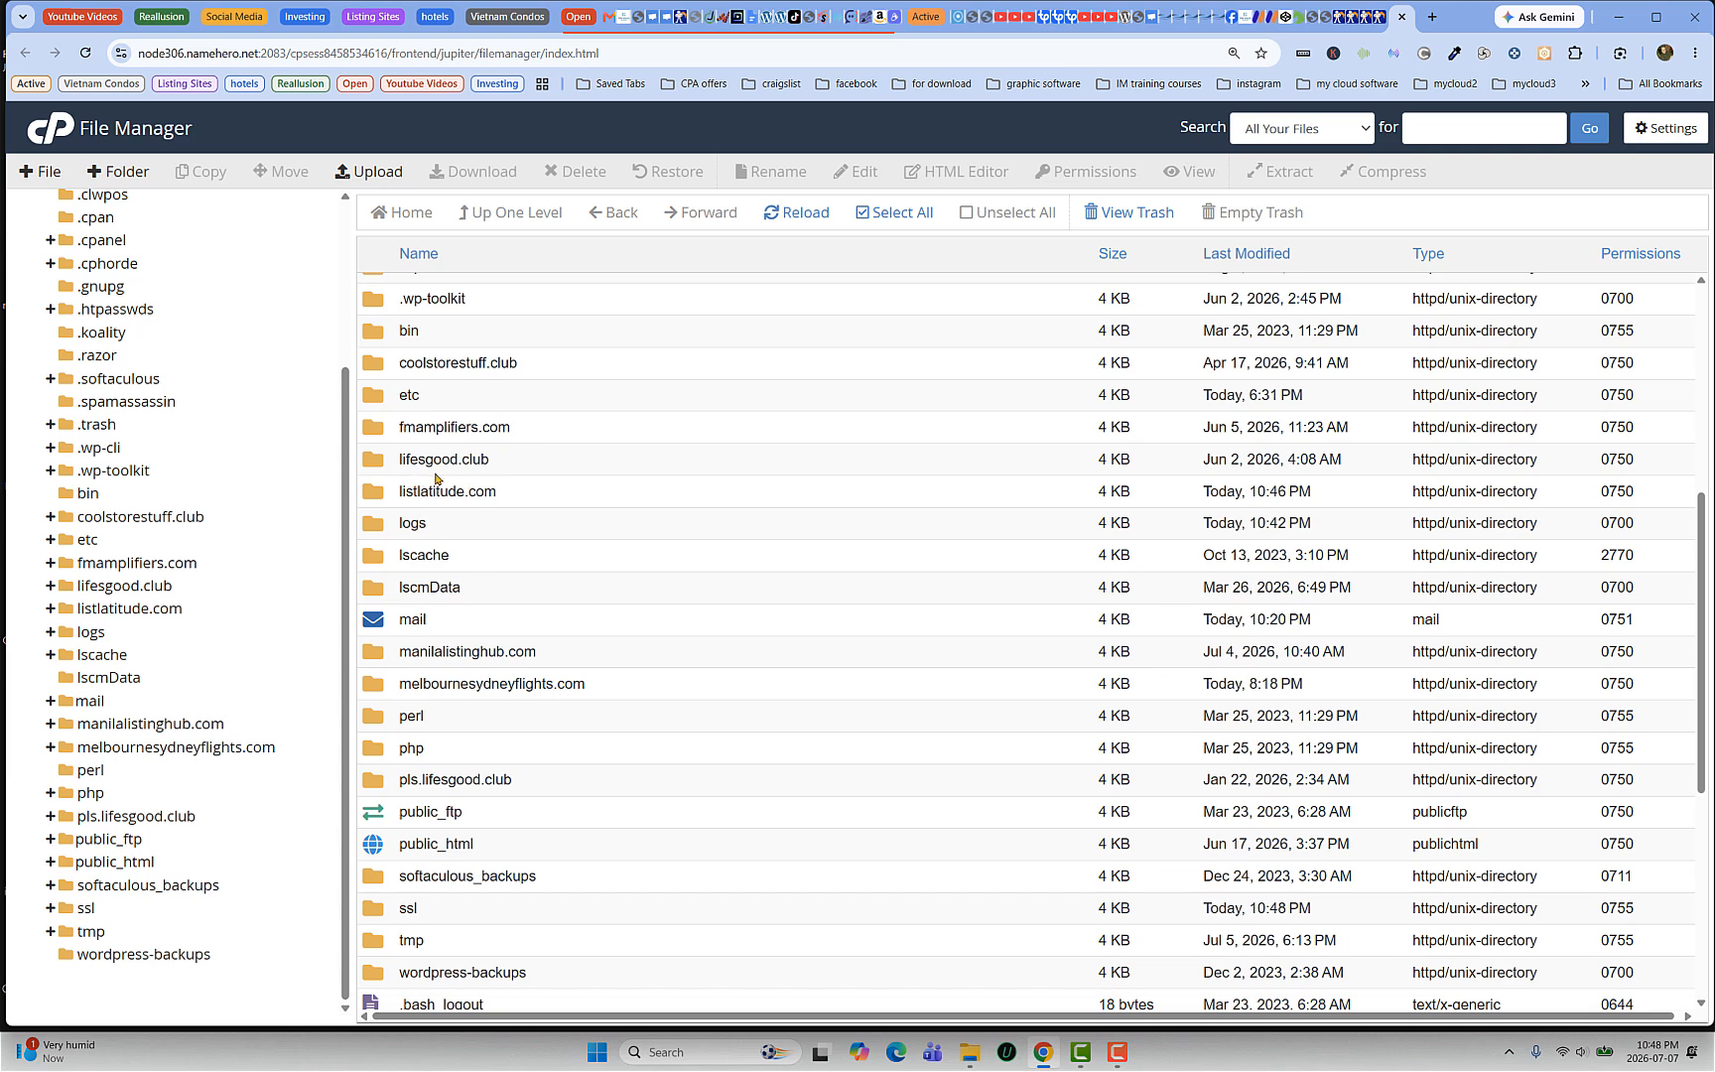
scroll(432, 650, down, 2)
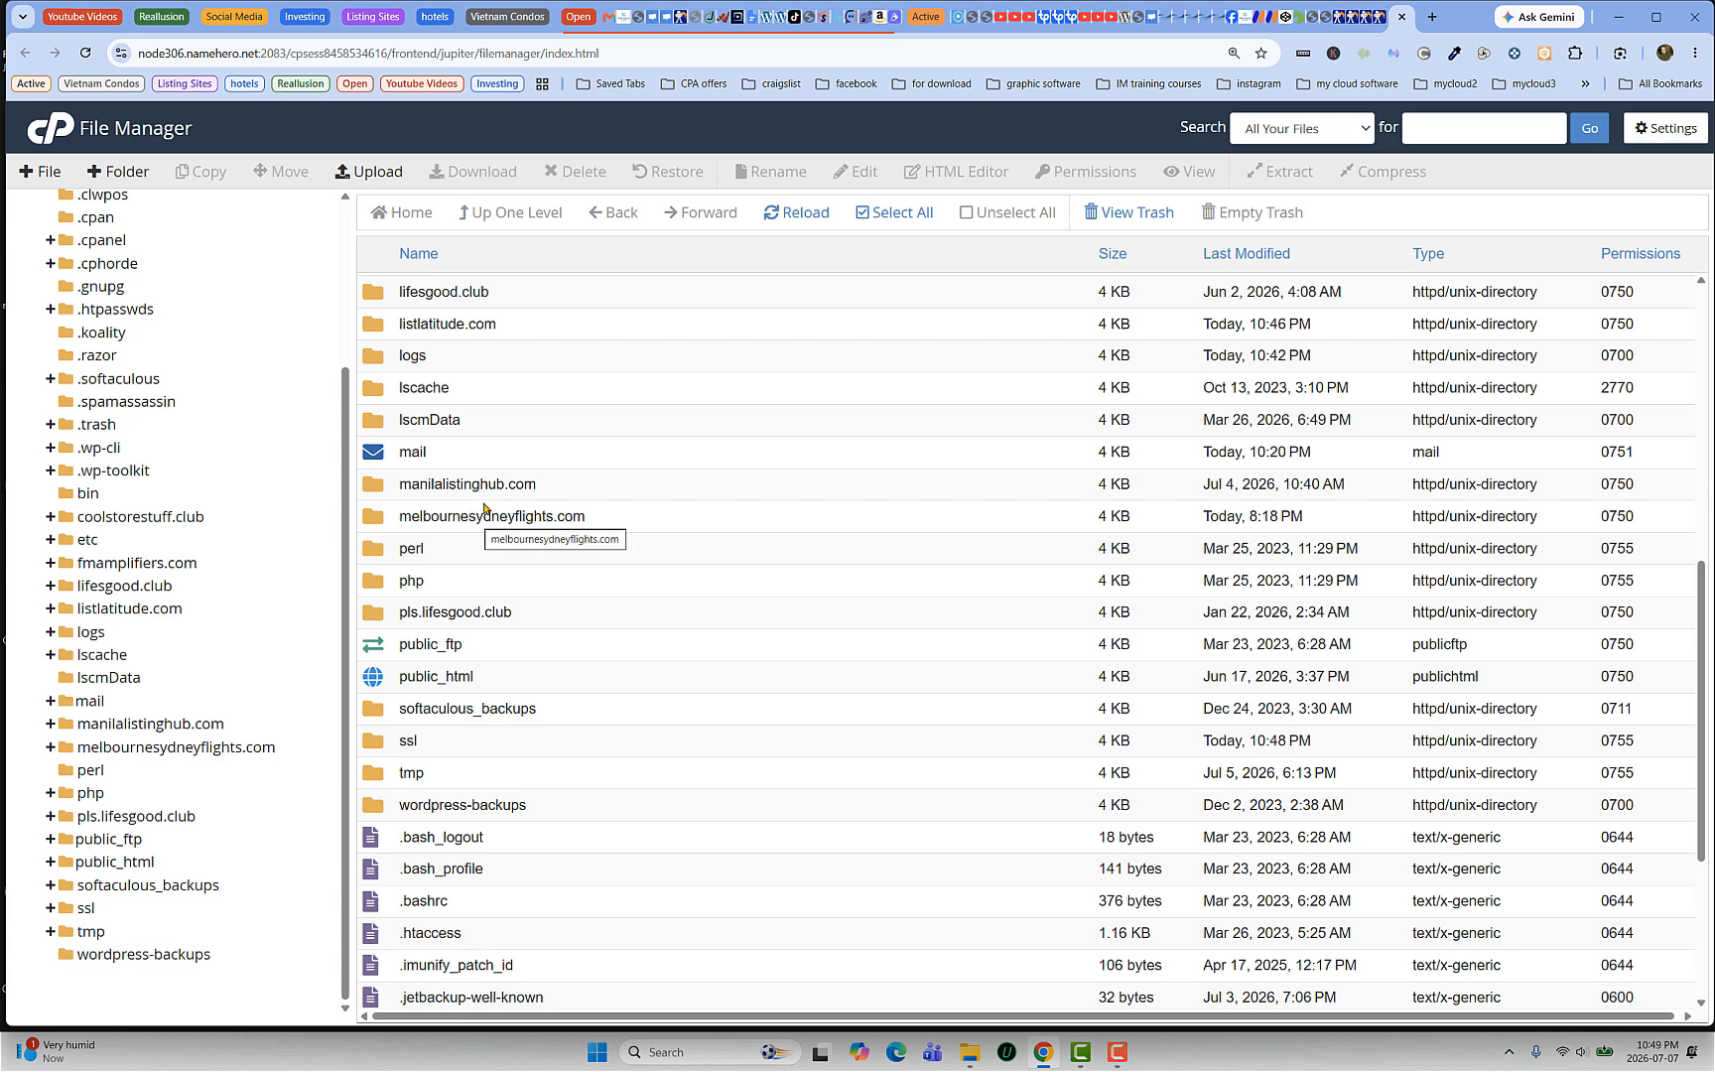
scroll(484, 507, down, 3)
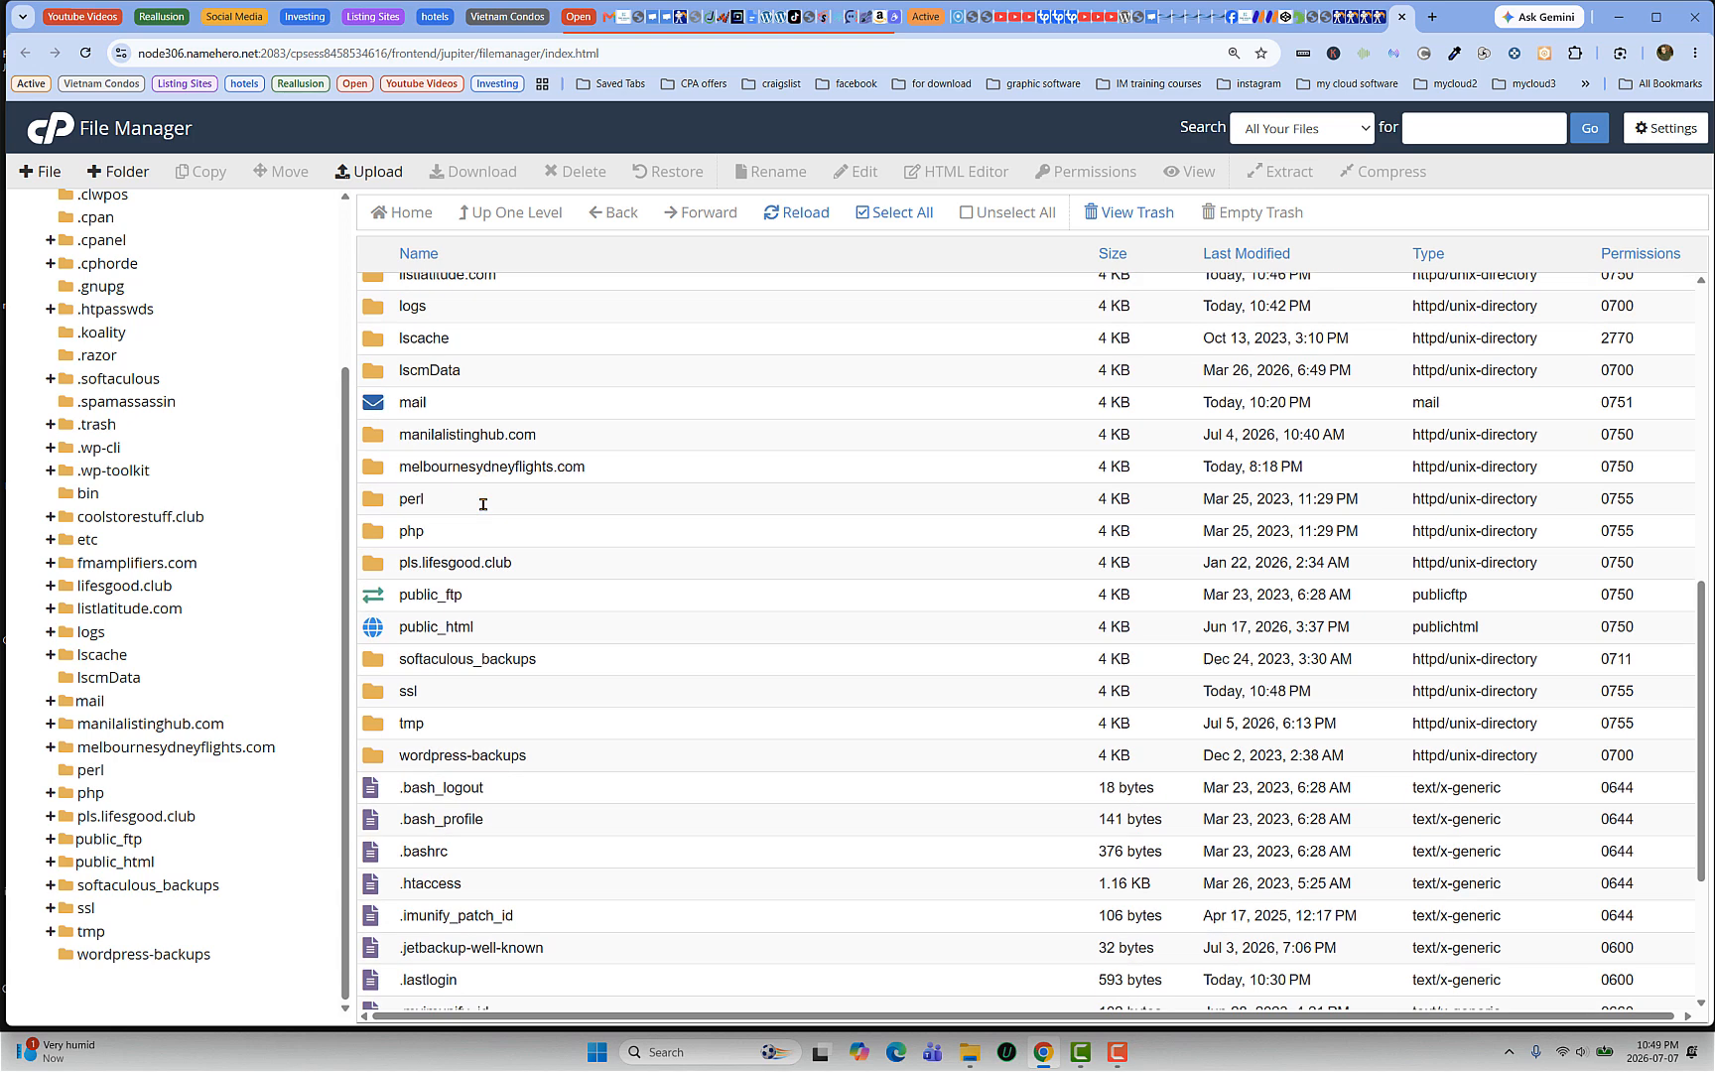
scroll(491, 502, down, 1)
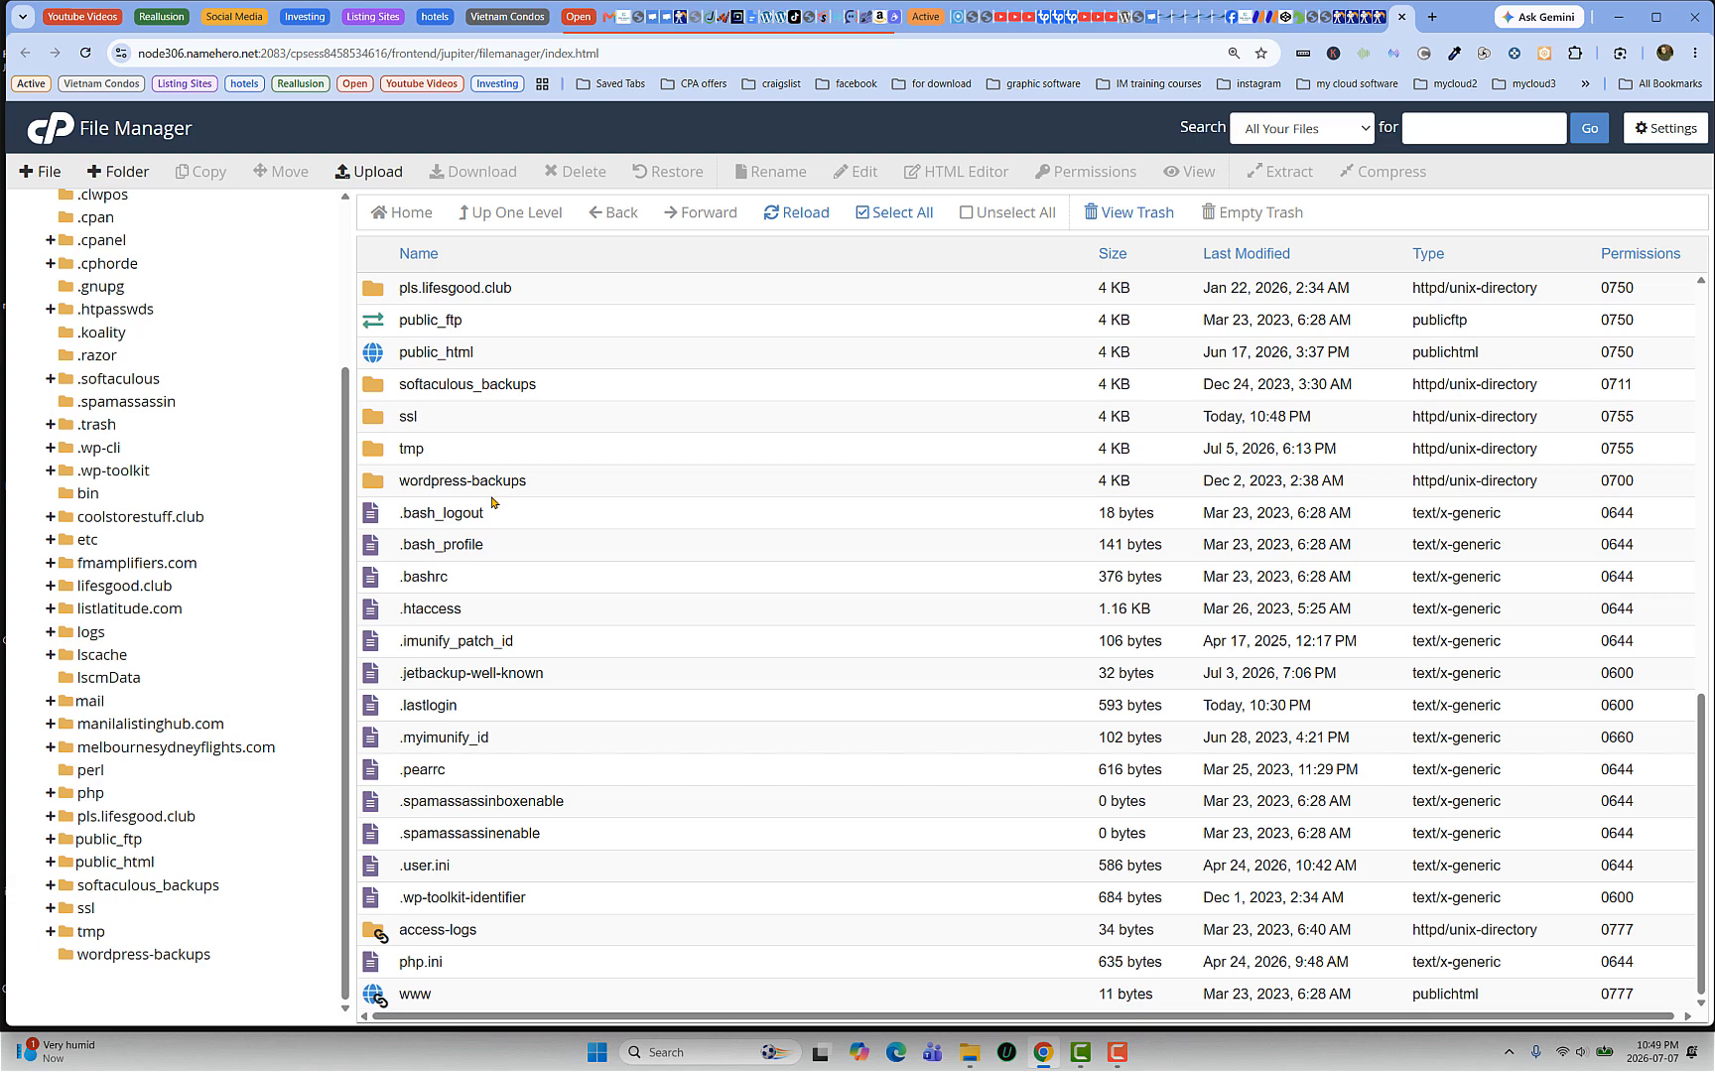
scroll(493, 505, up, 12)
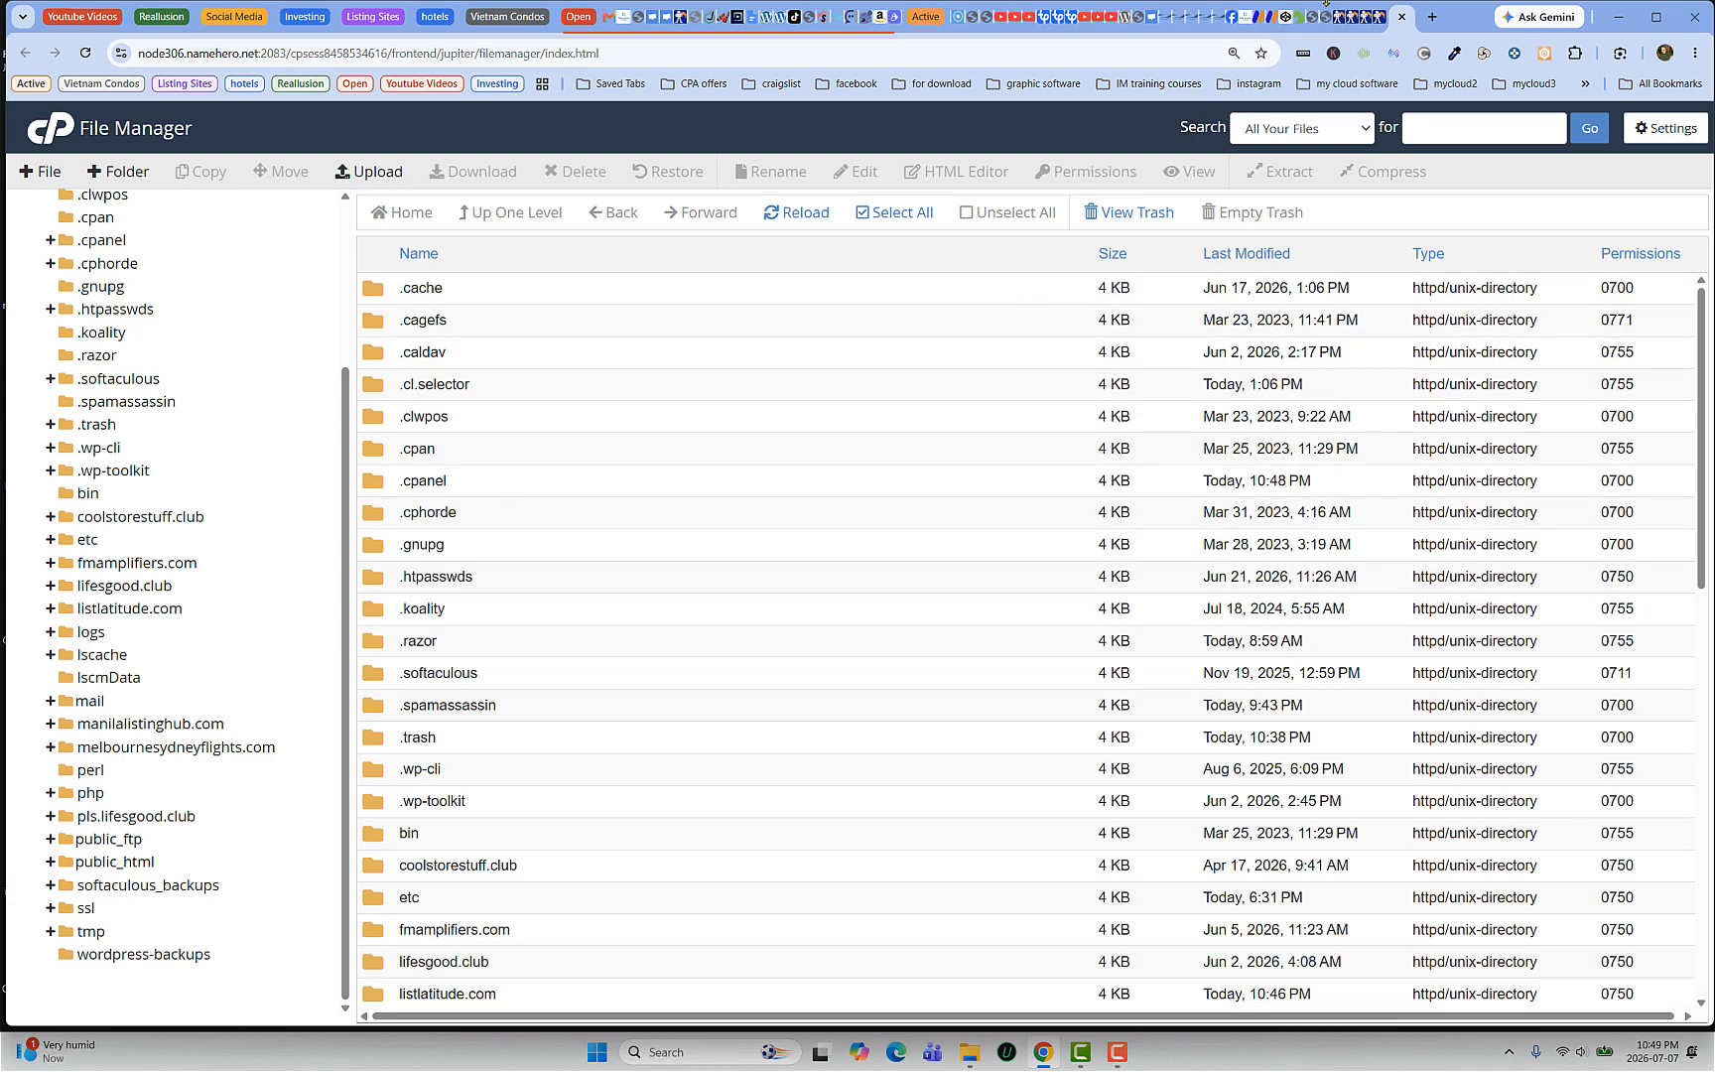
click(1400, 17)
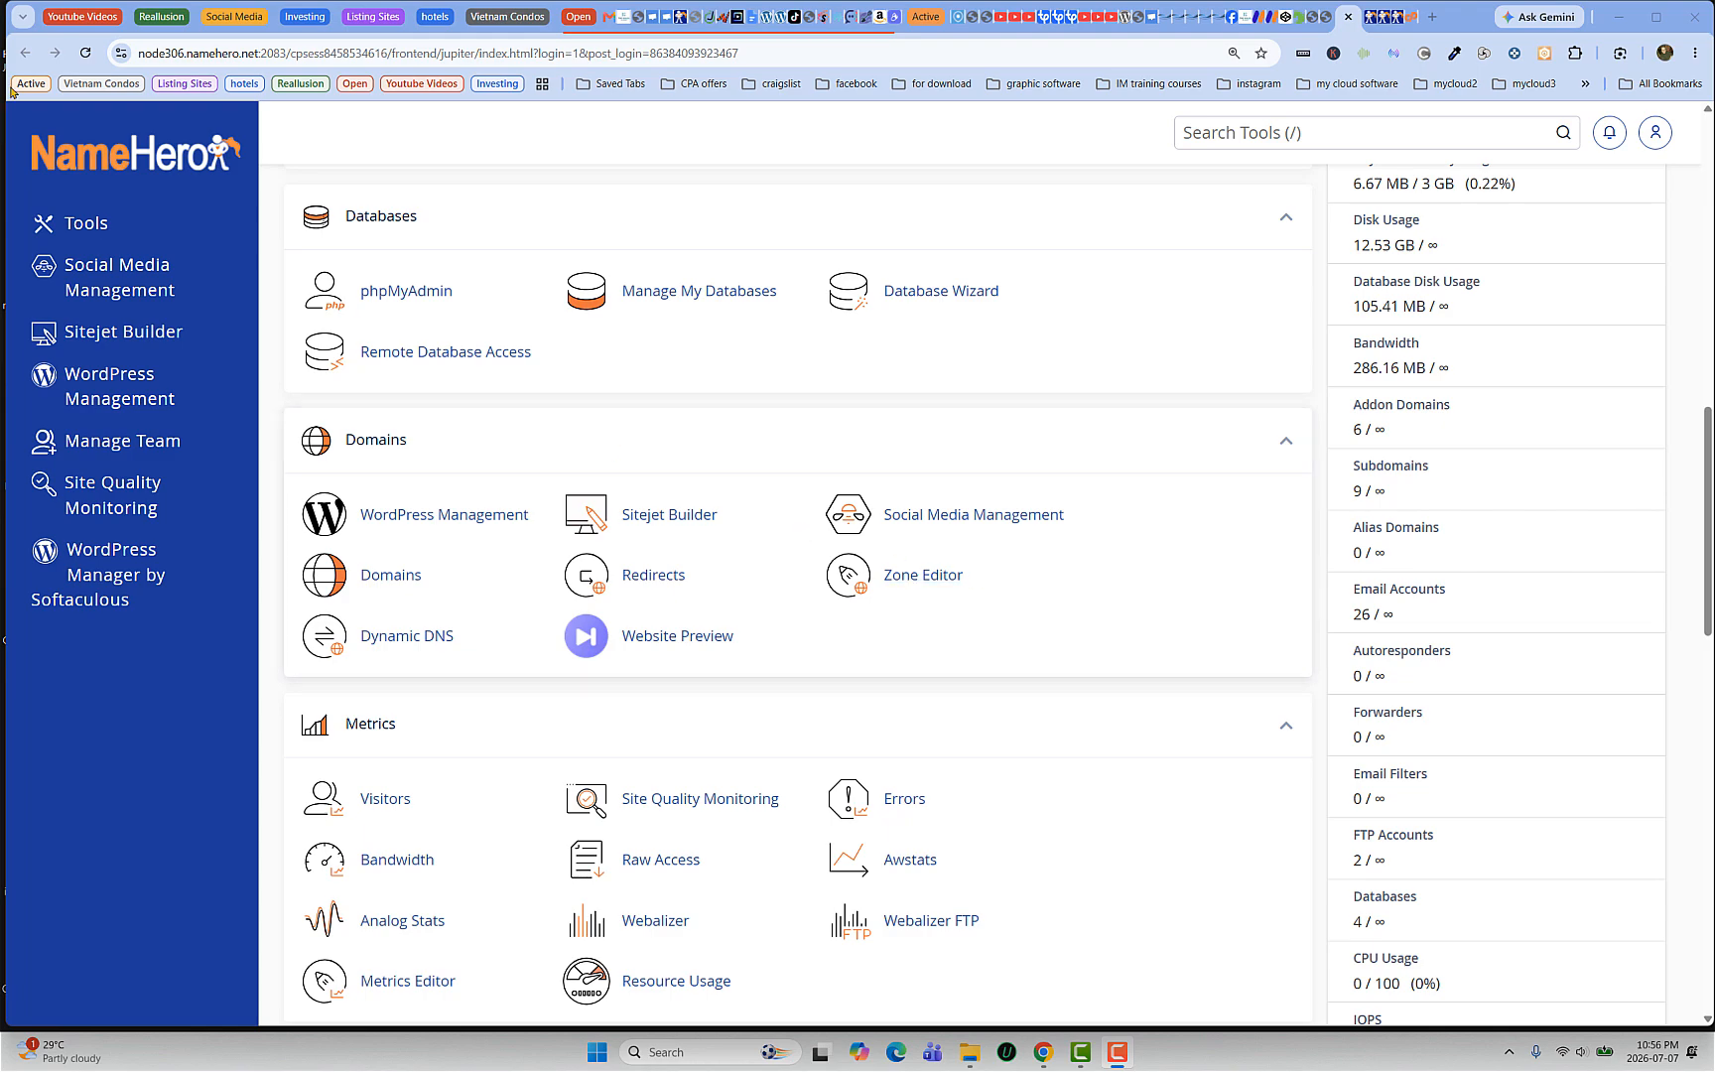
Step: Switch to the open Zone Editor and open the DNS zone records of listlatitude.com for management
scroll(739, 759, down, 15)
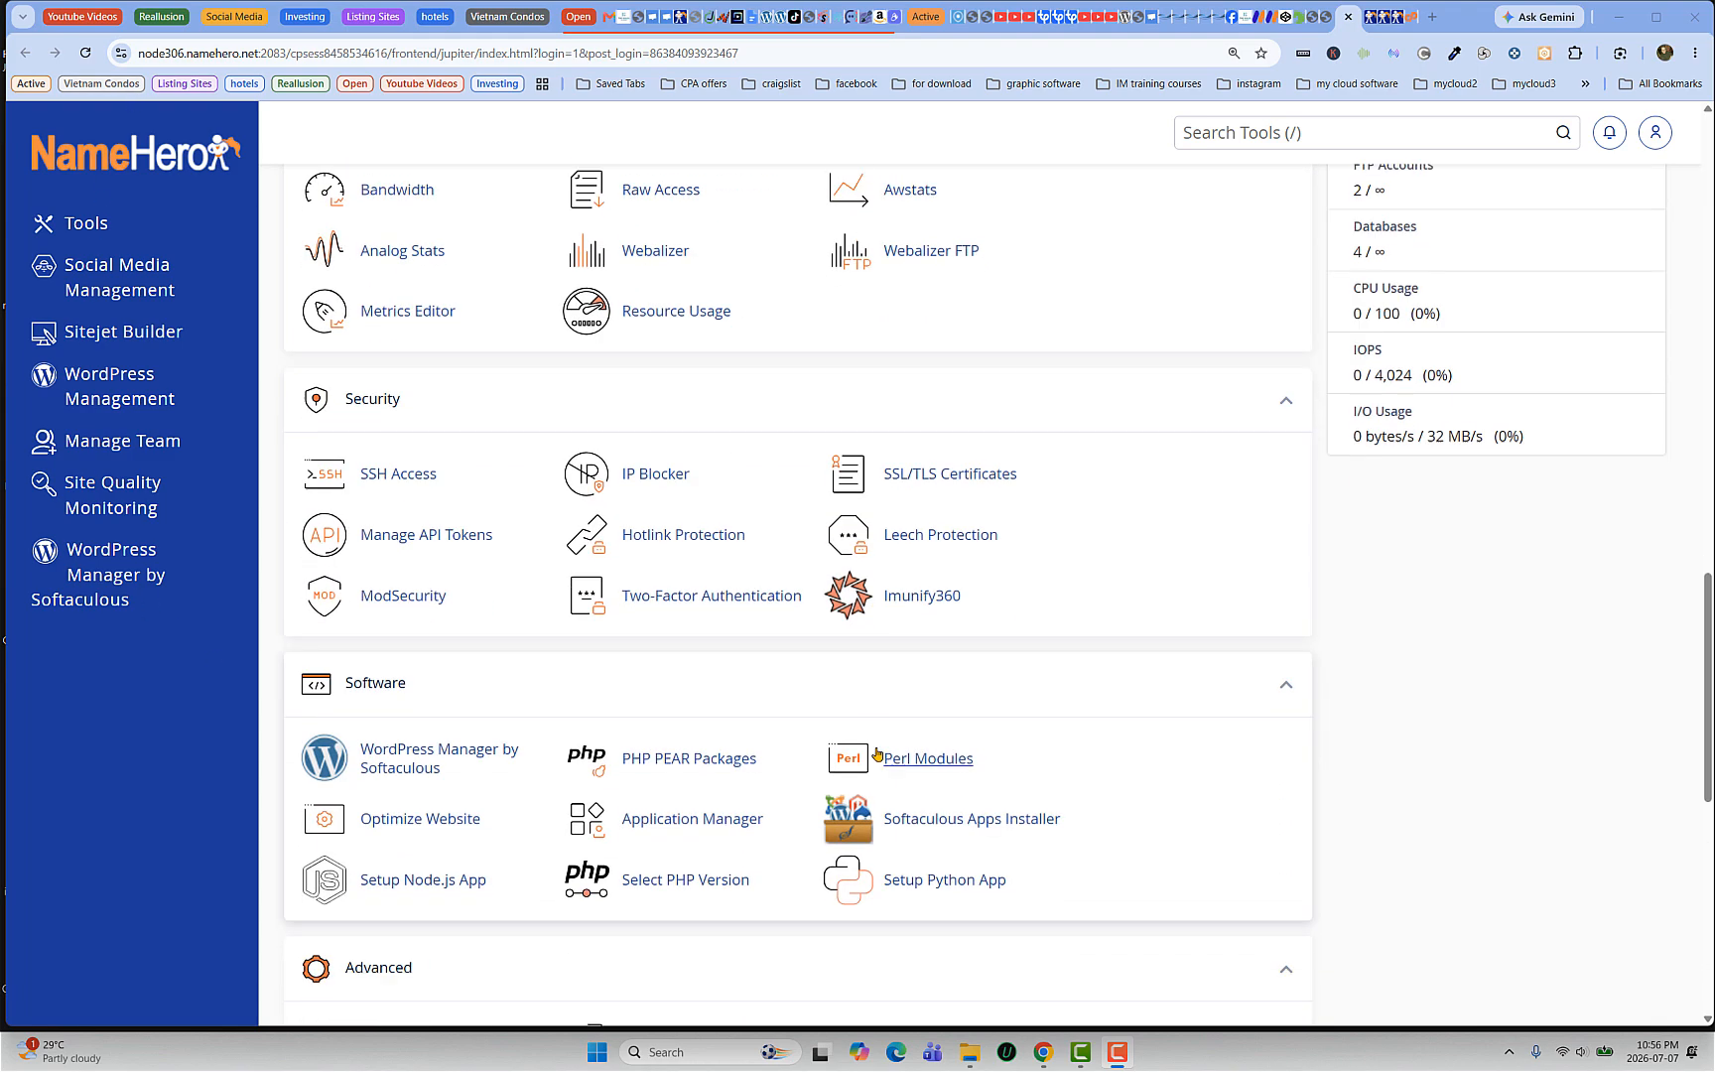
scroll(874, 750, up, 20)
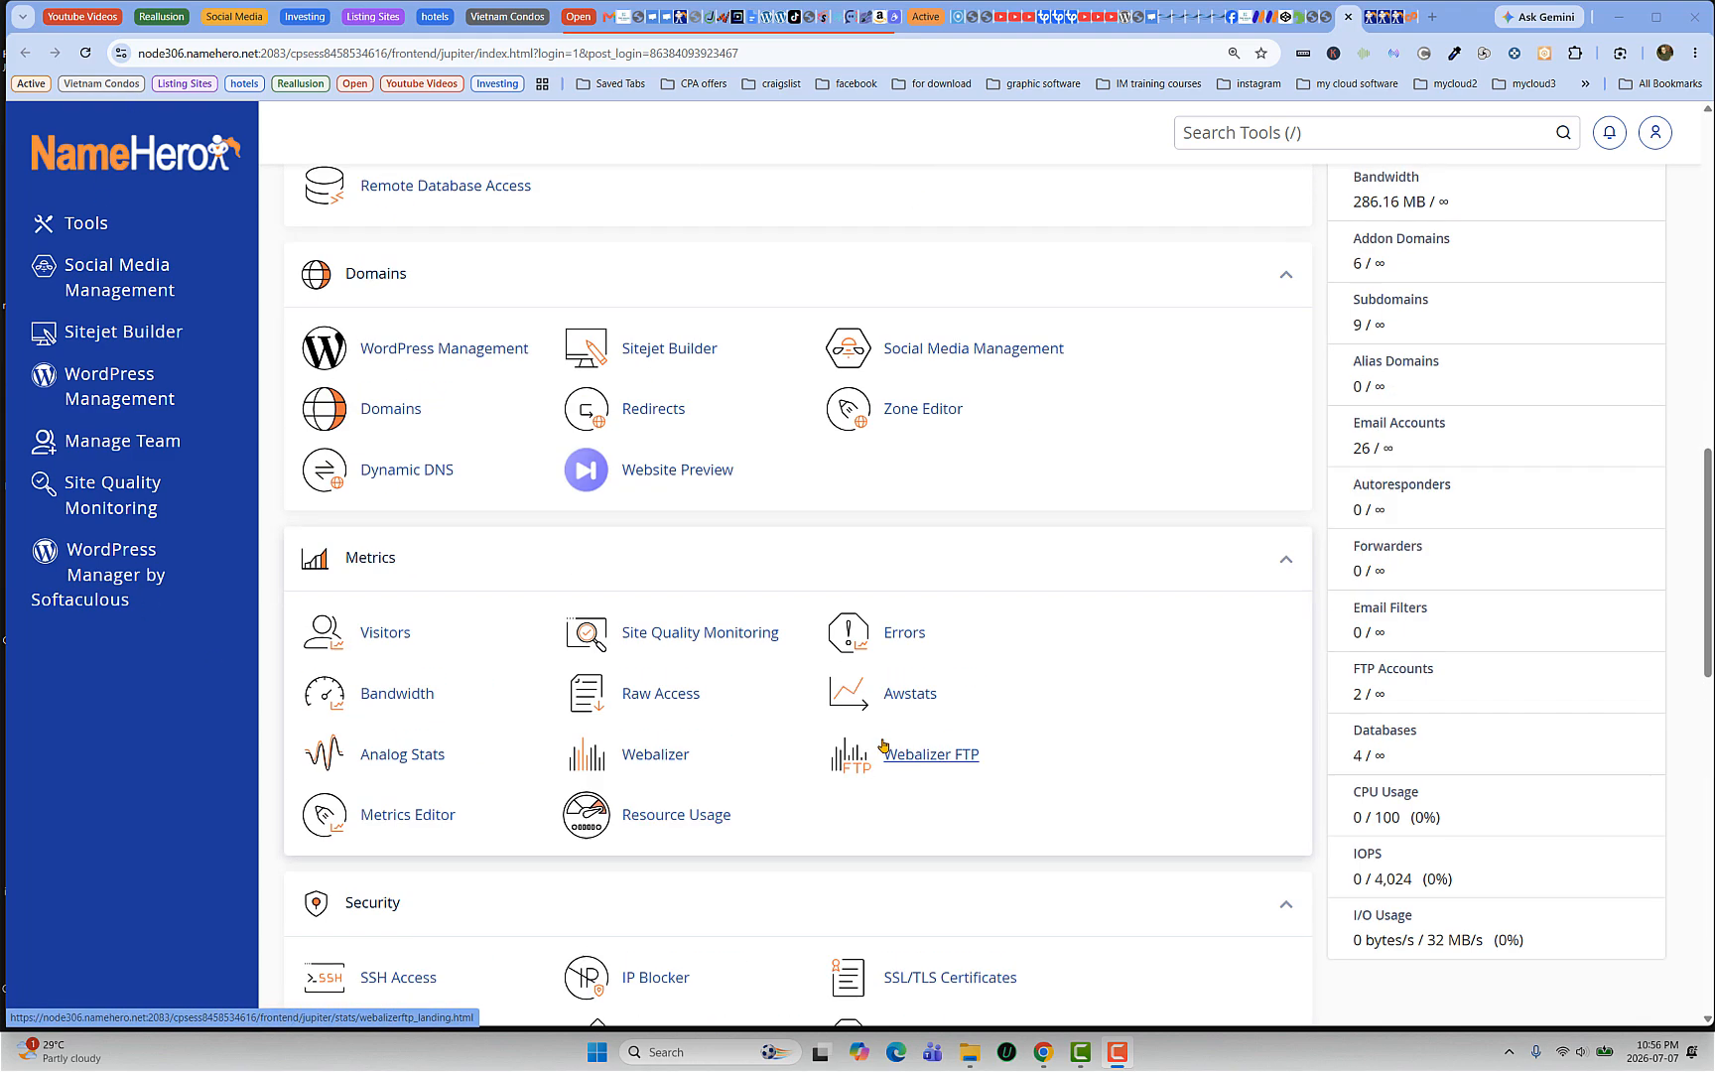
click(1396, 17)
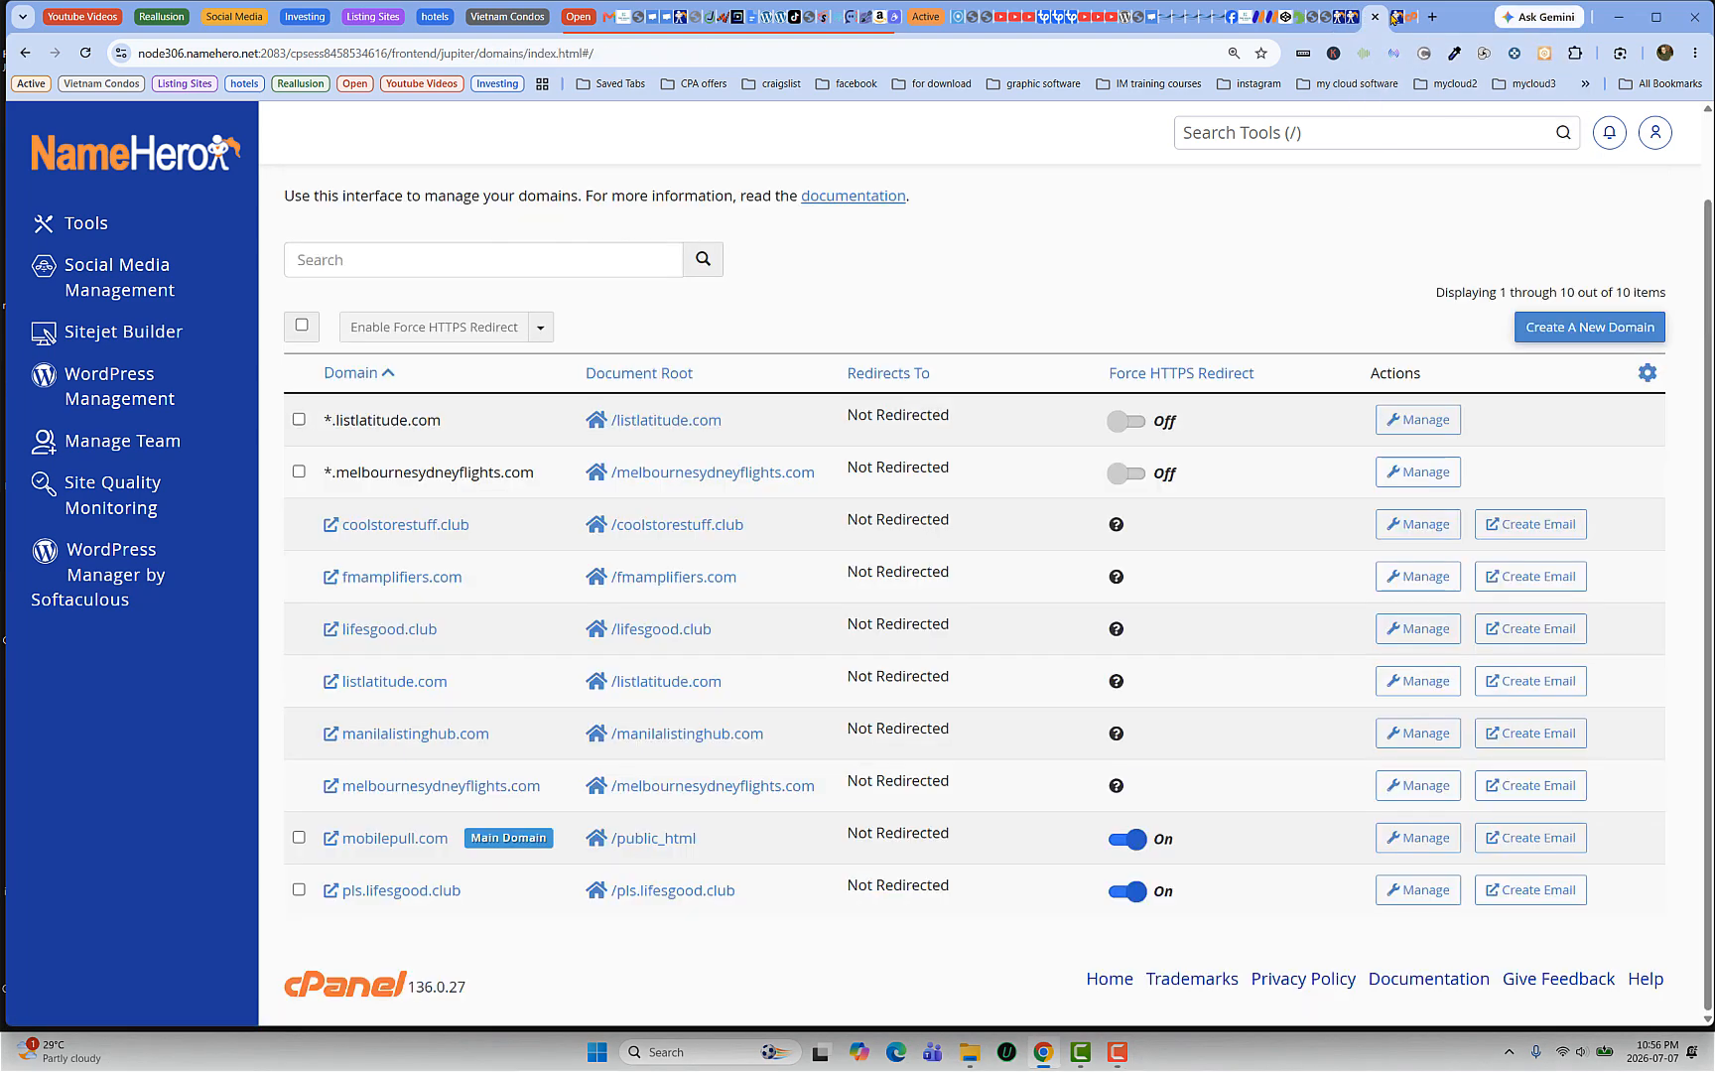
click(1397, 18)
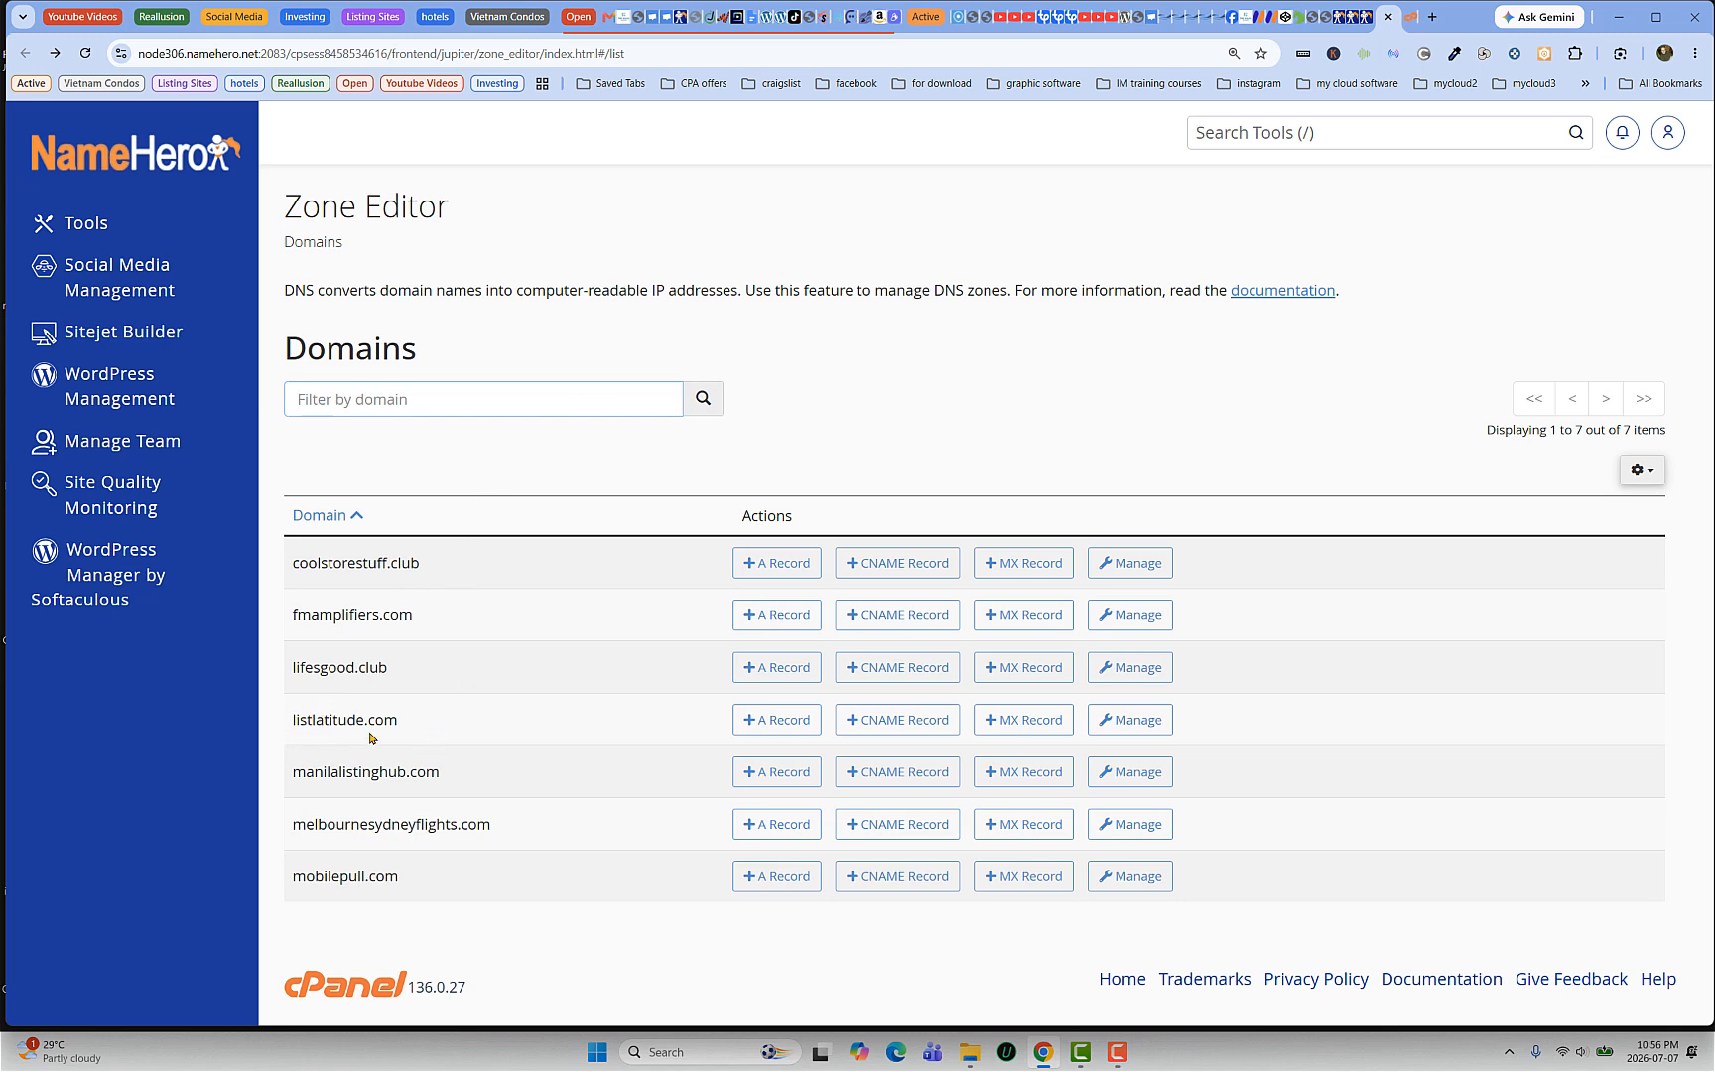
click(1141, 723)
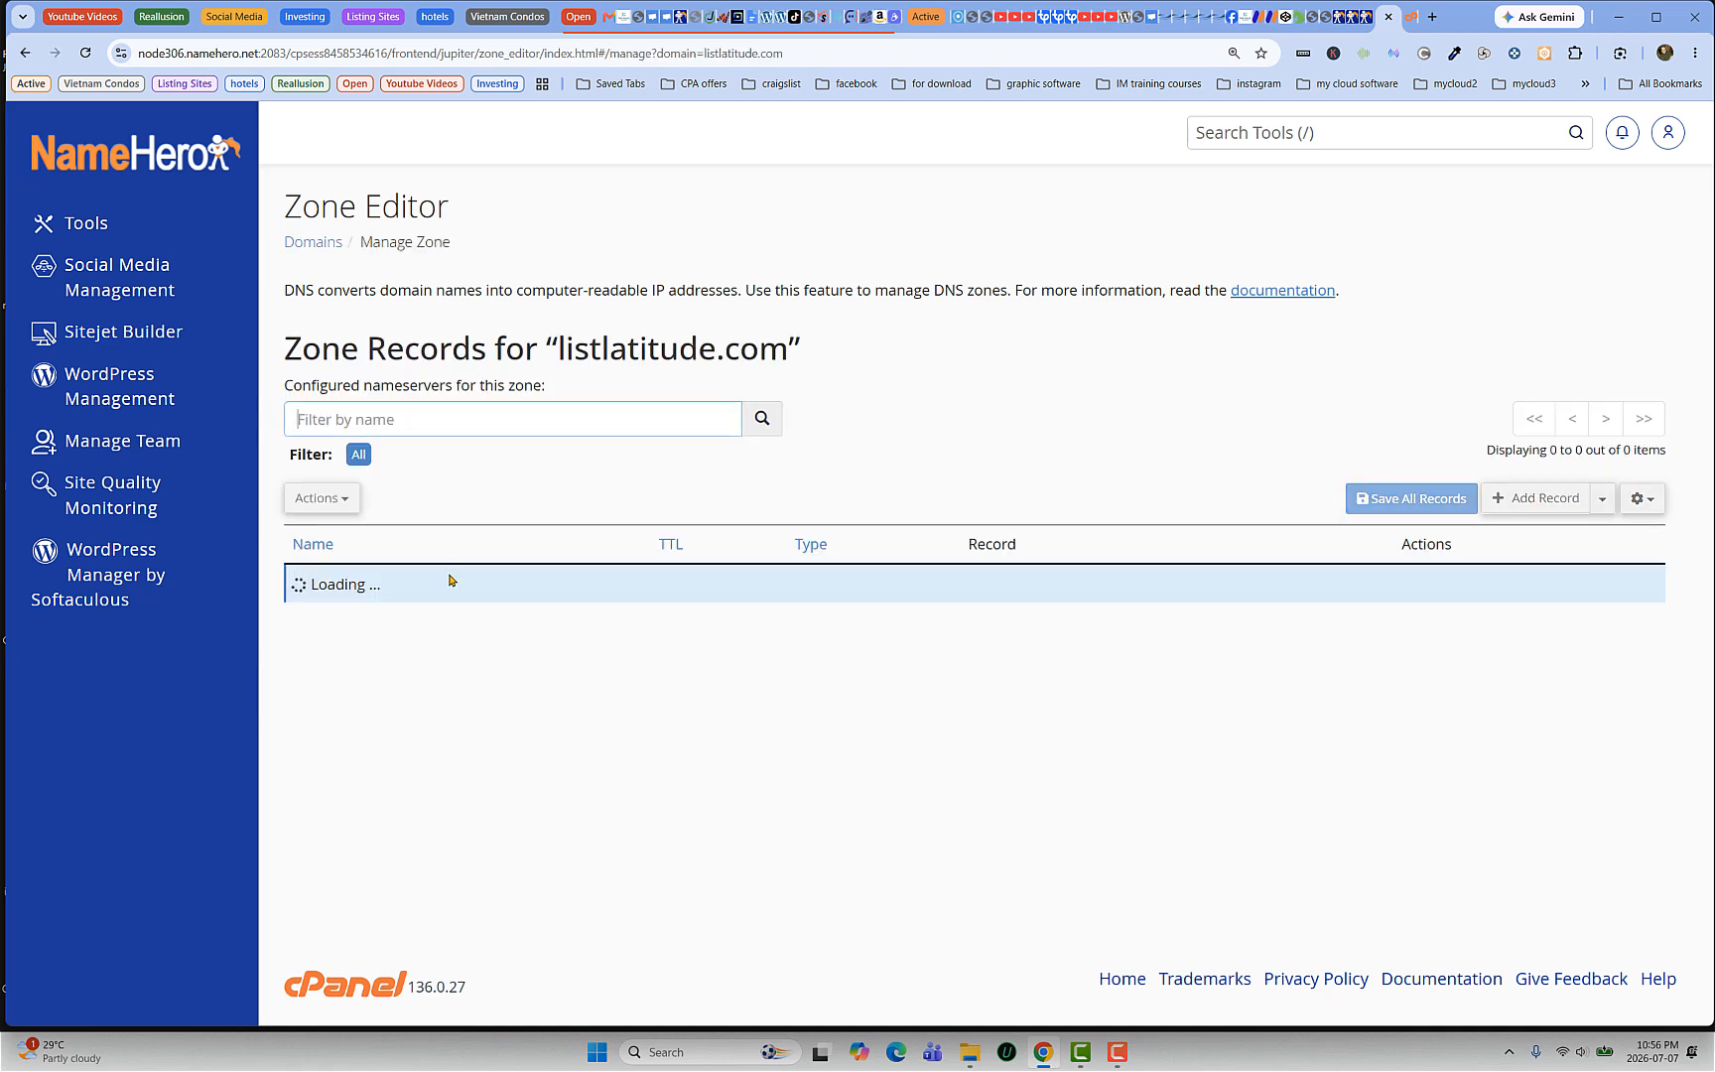
Step: Delete the A record of *.listlatitude.com from the listlatitude.com zone and confirm the deletion
scroll(390, 524, down, 3)
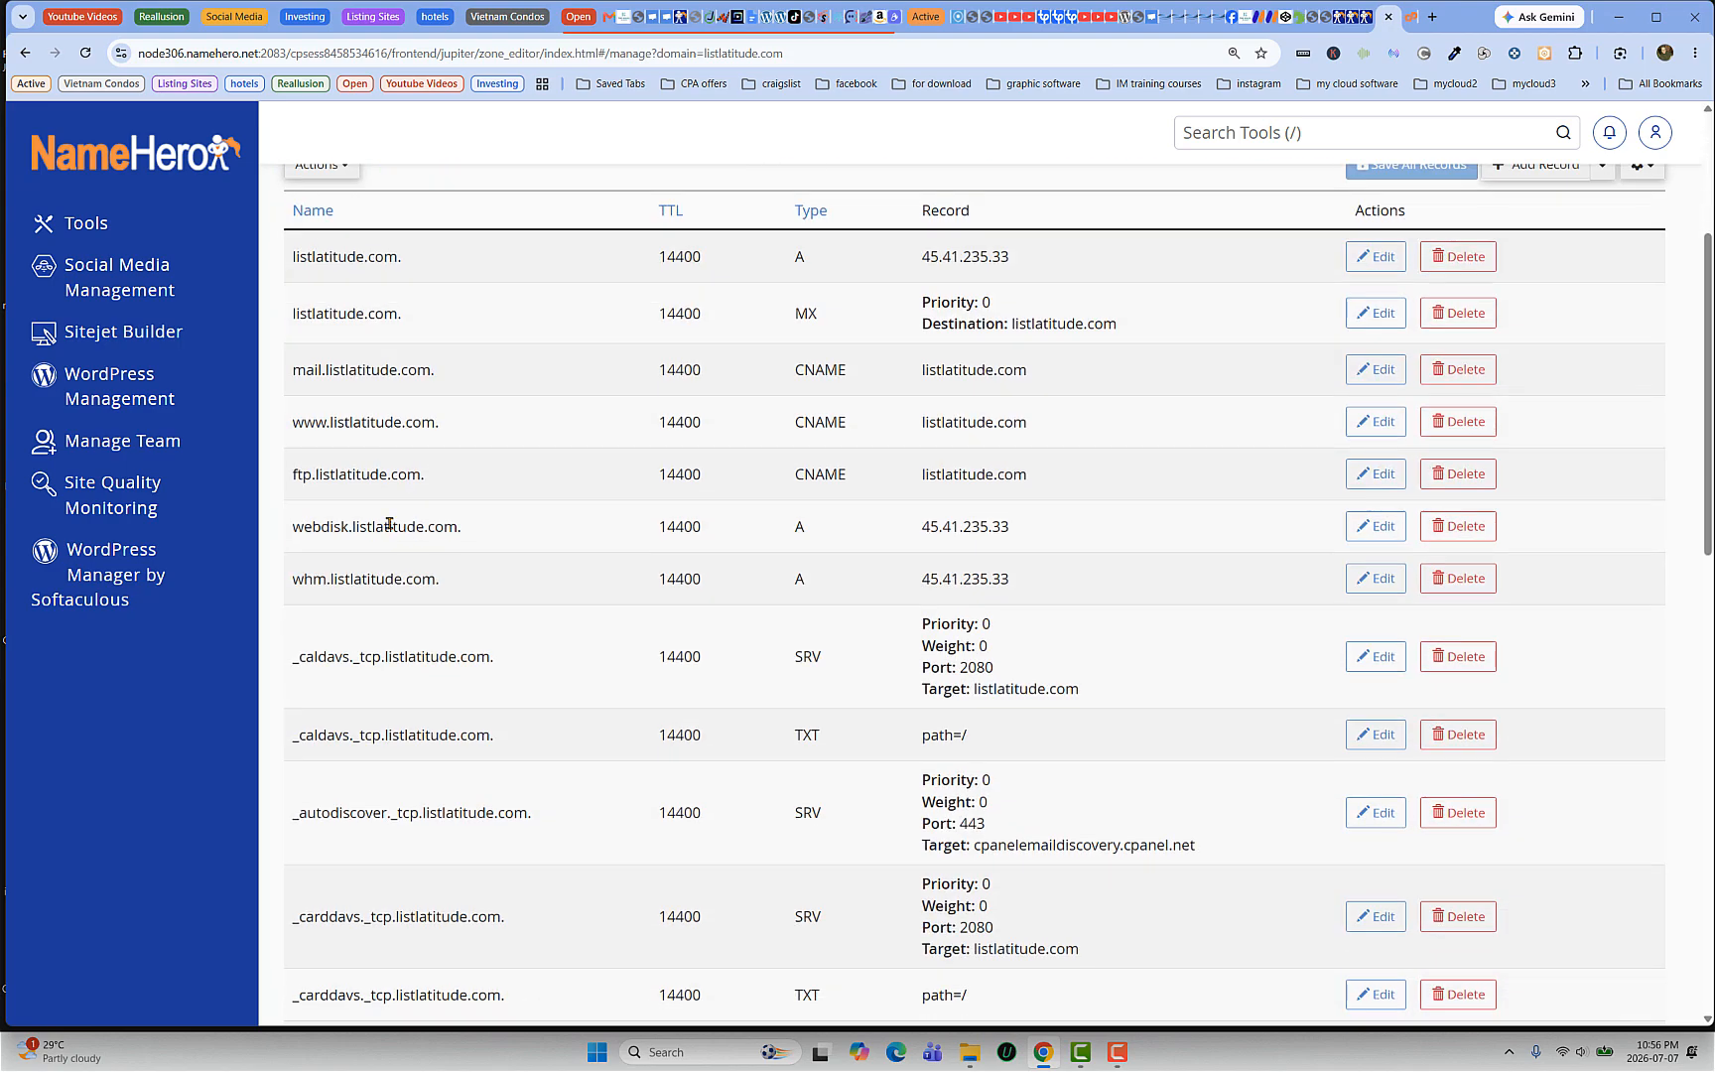
scroll(389, 524, down, 7)
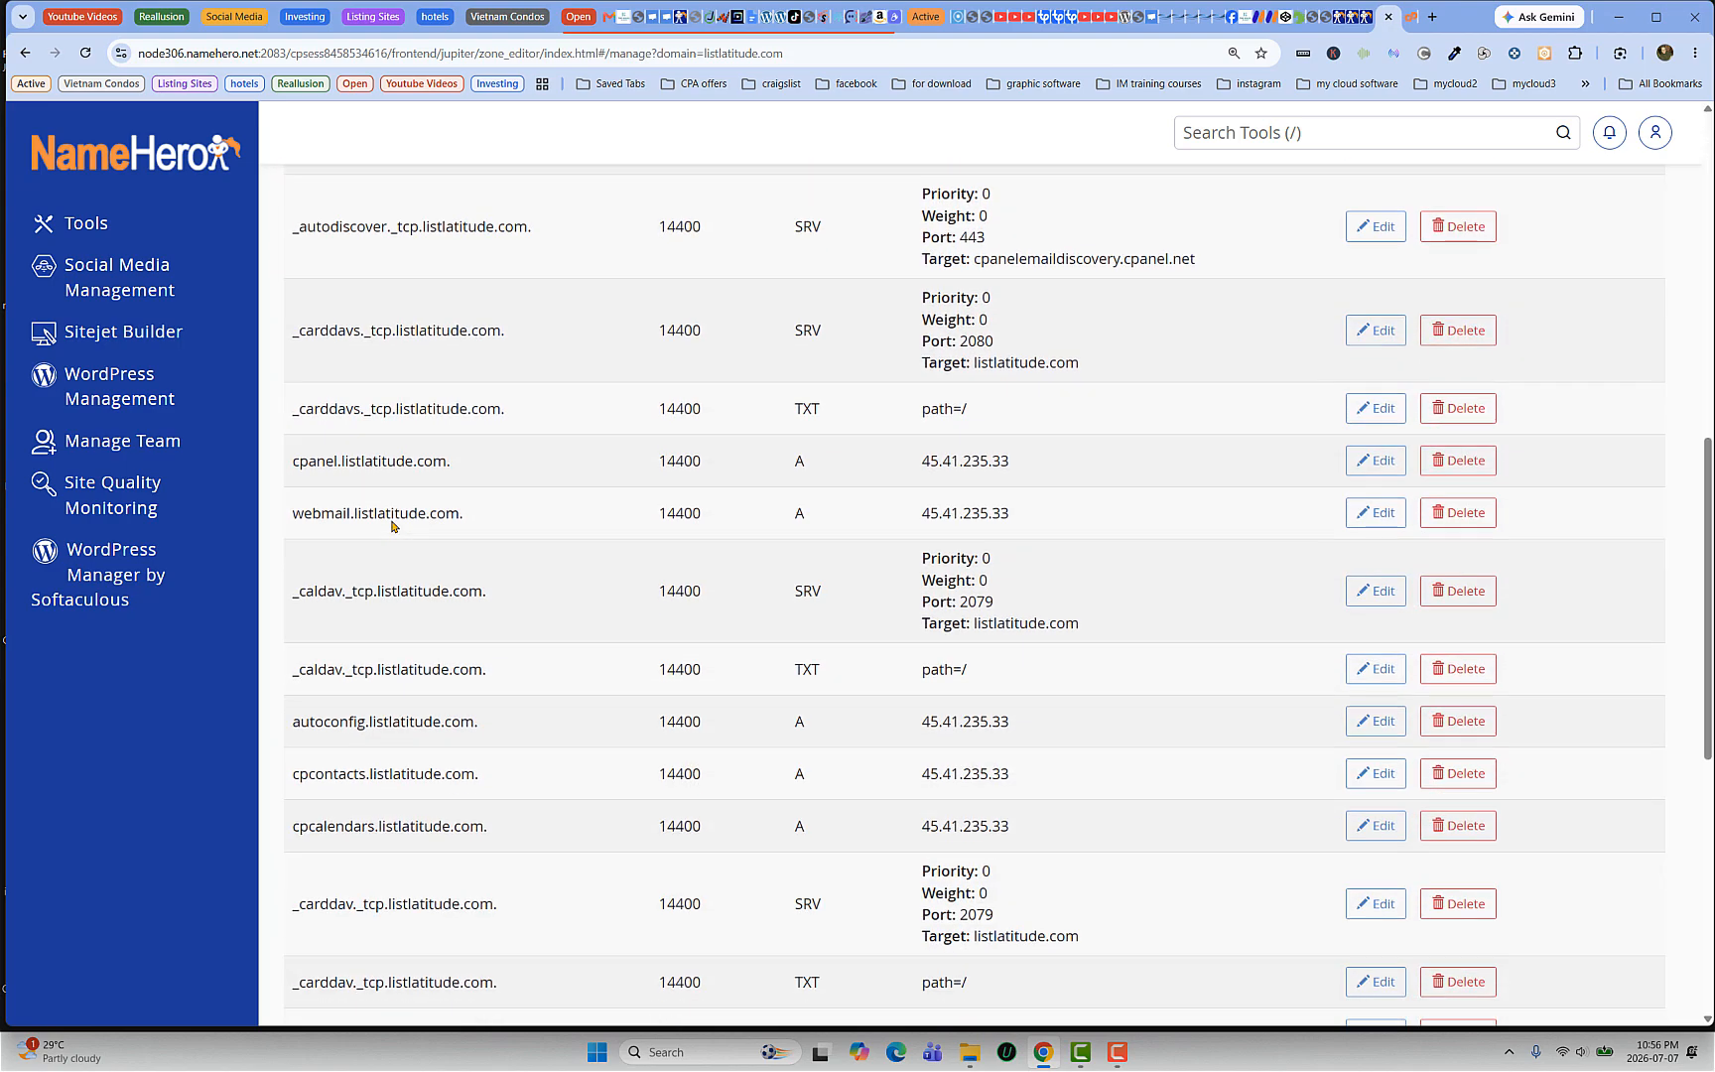
scroll(391, 526, down, 5)
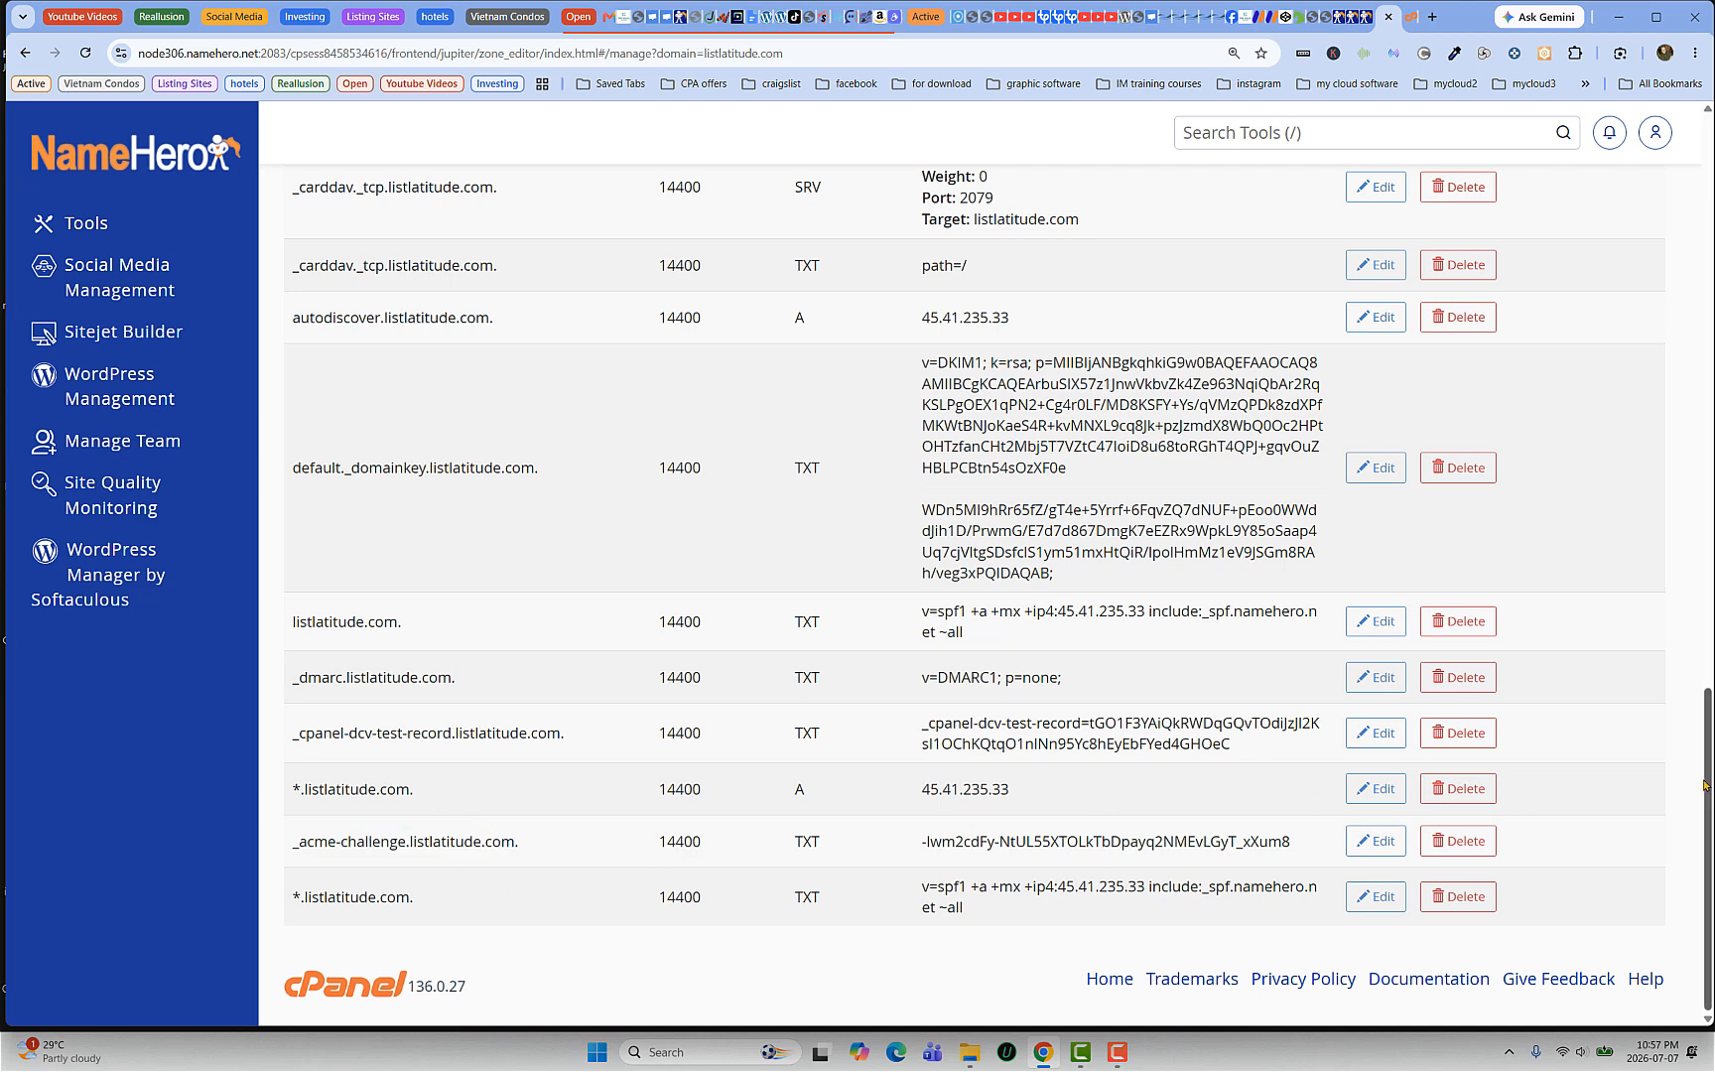
click(1478, 787)
click(985, 298)
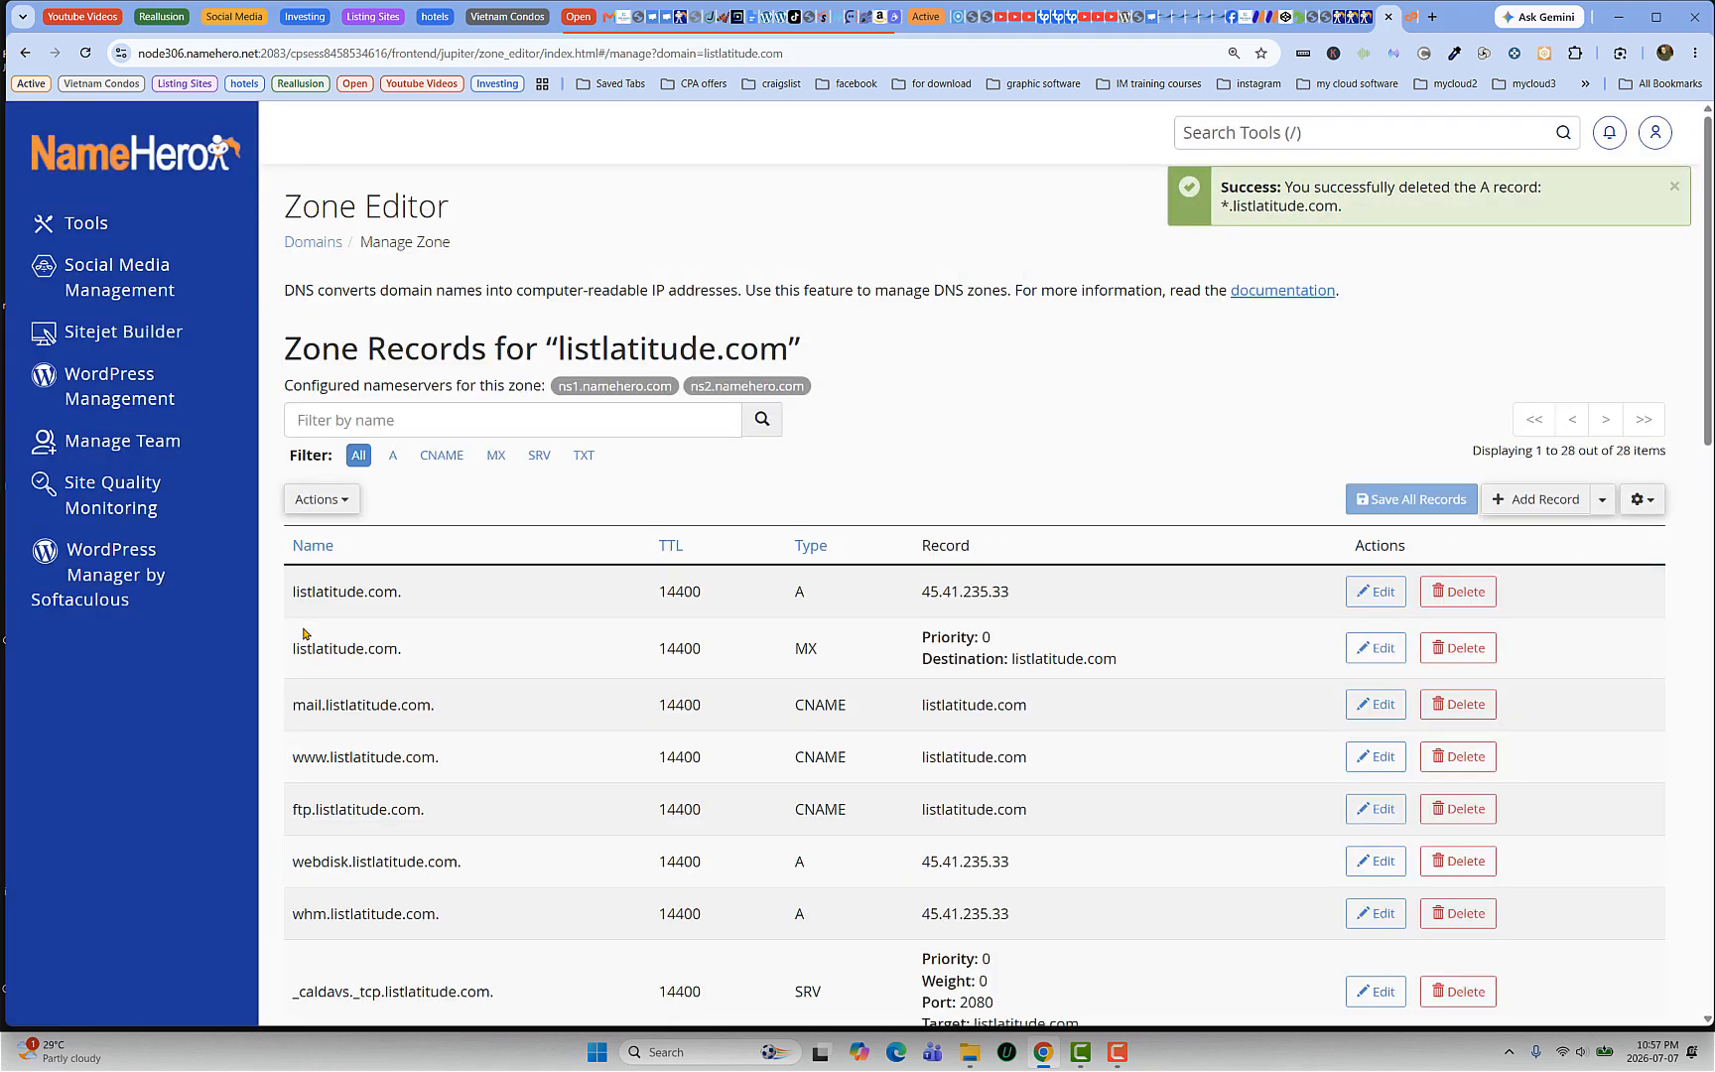
Step: Delete the TXT record of *.listlatitude.com from the zone and confirm the deletion
scroll(389, 813, down, 10)
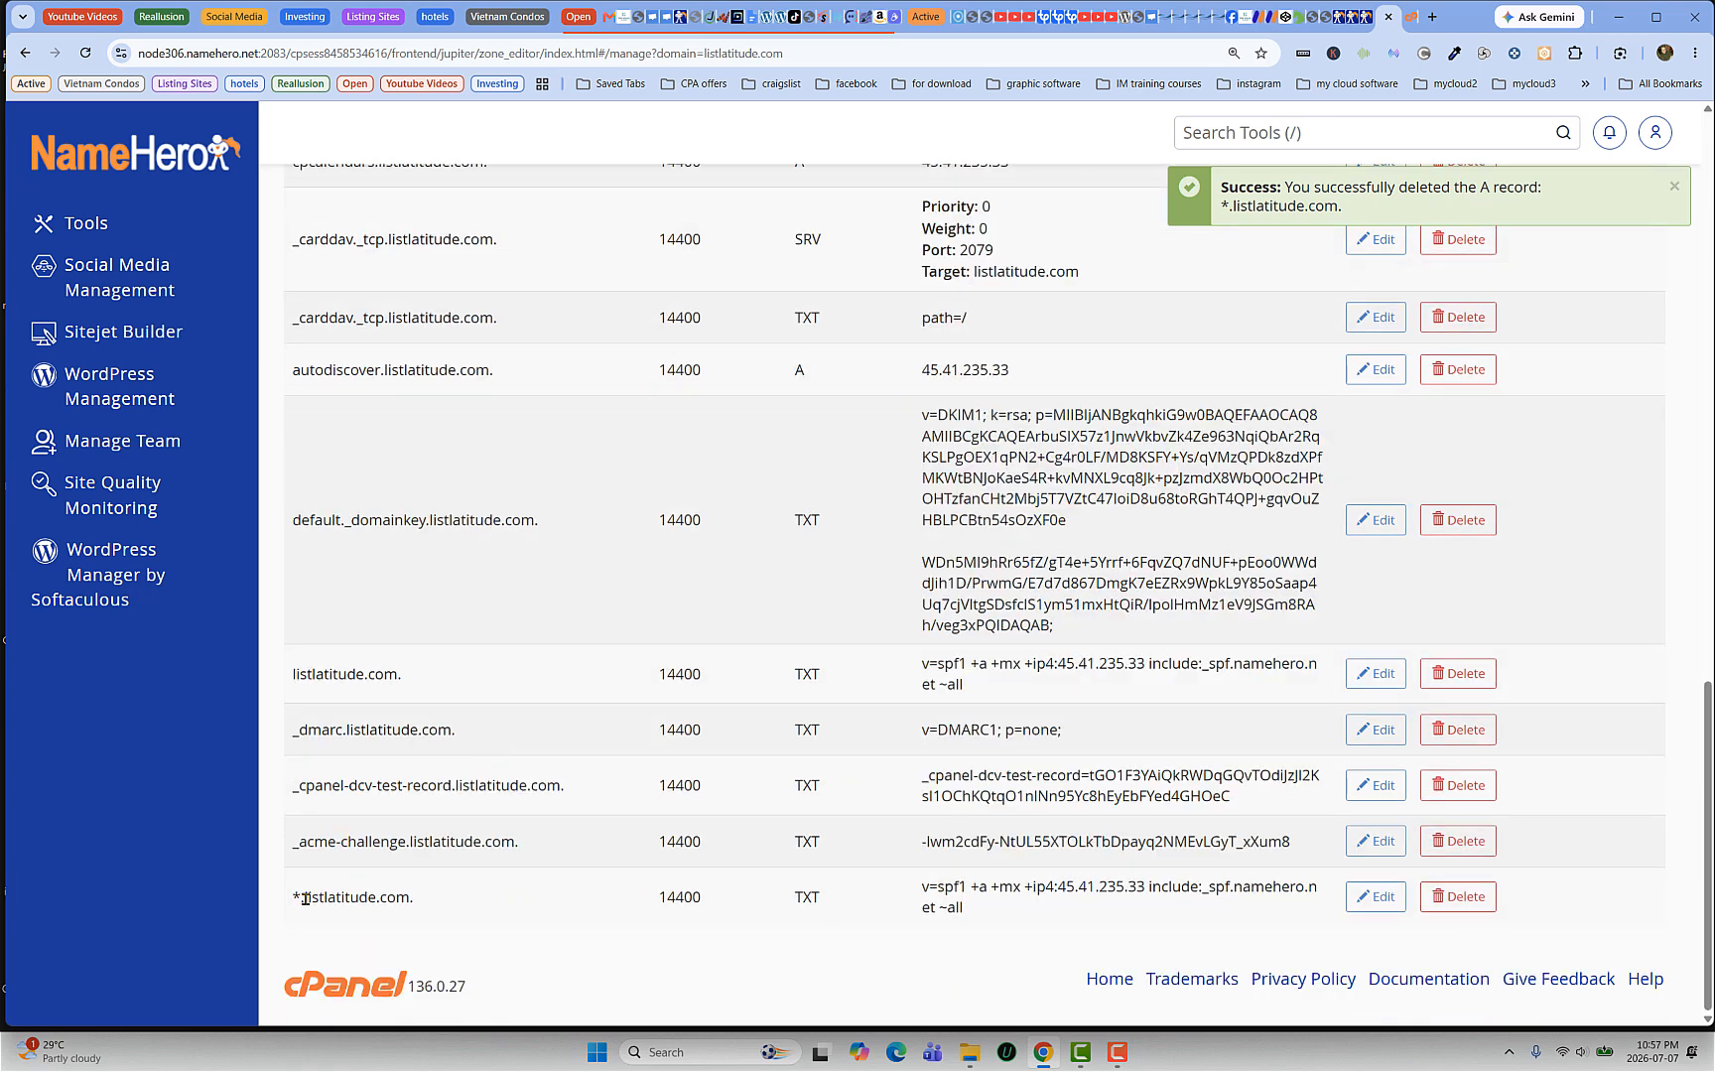
scroll(429, 911, up, 10)
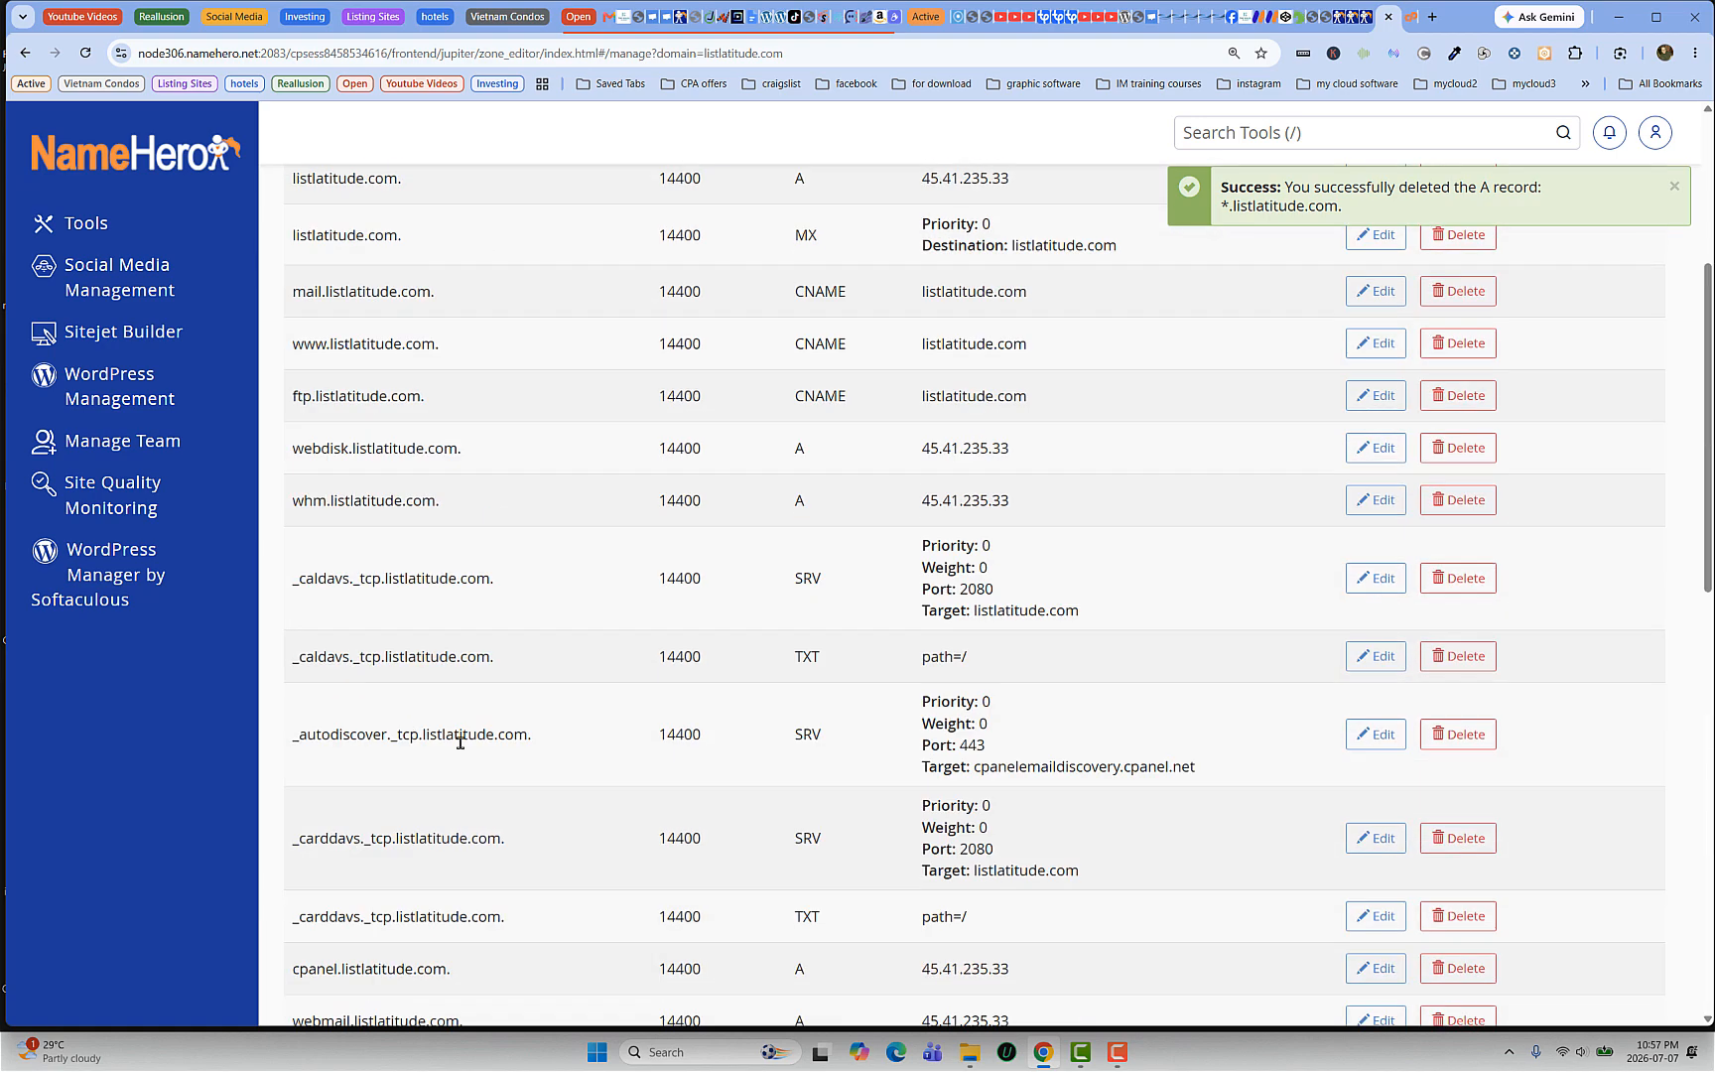
scroll(402, 627, down, 10)
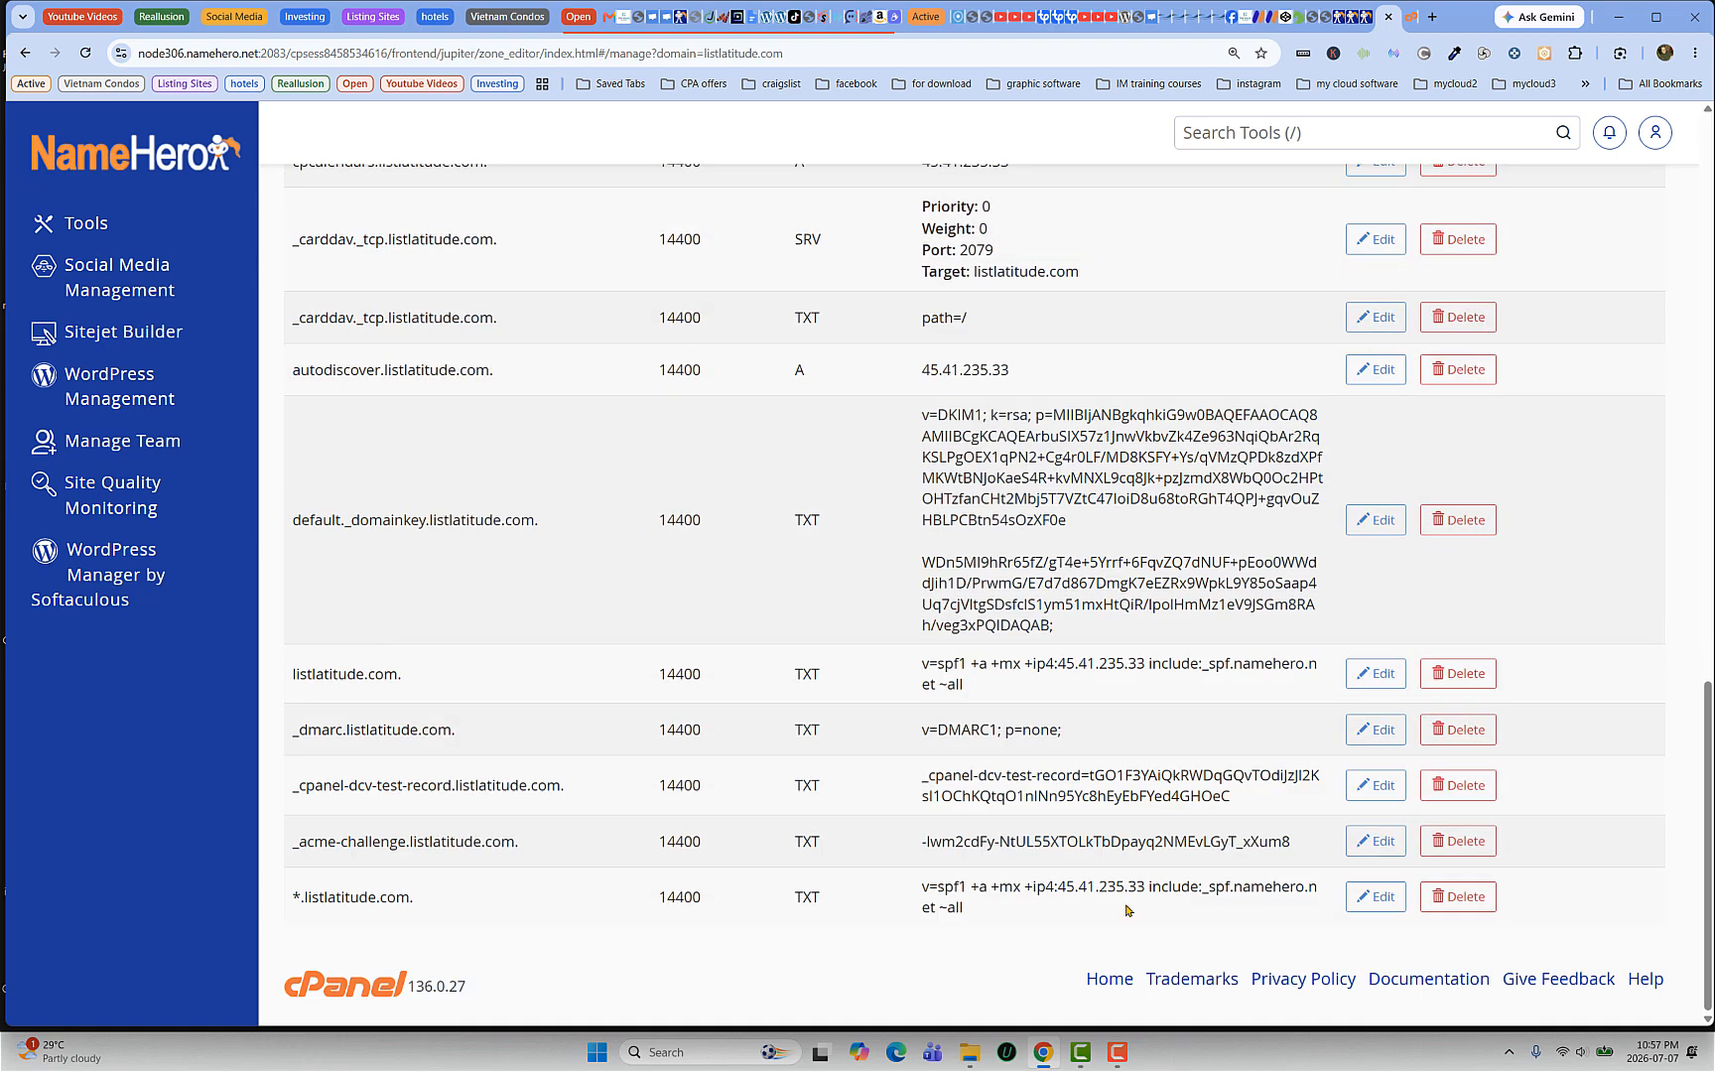
click(1473, 901)
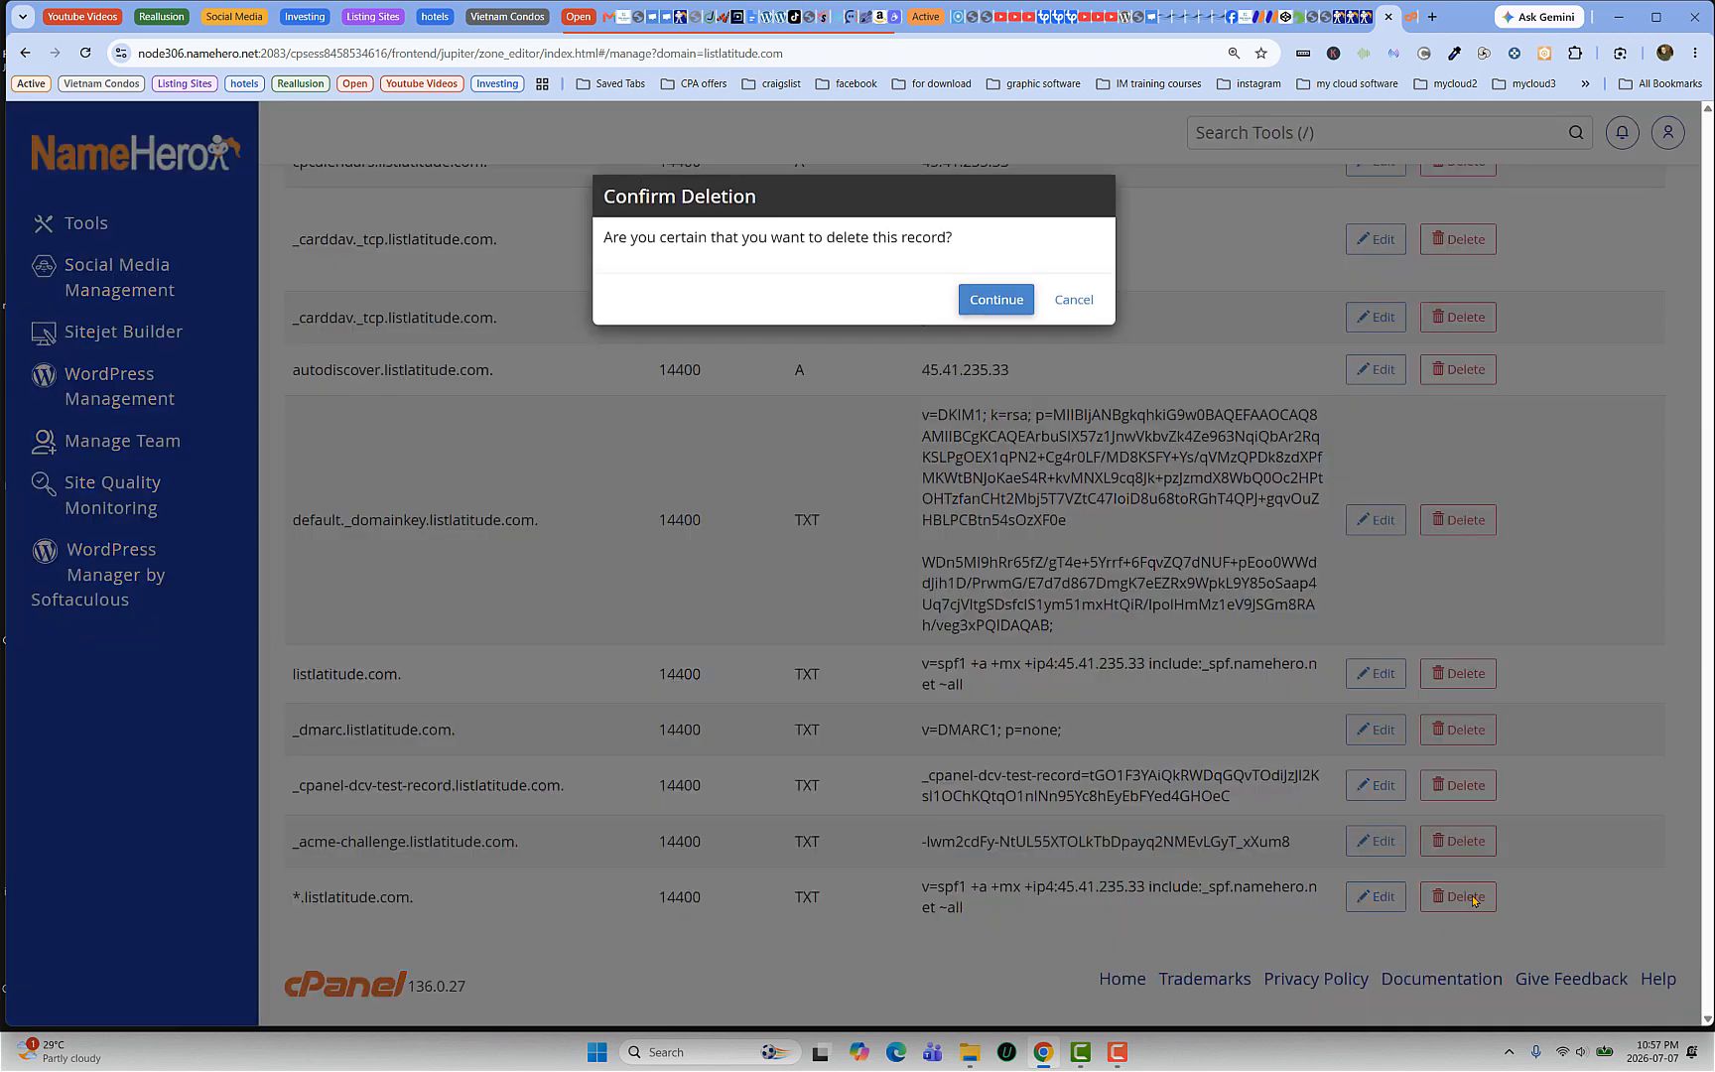
click(997, 298)
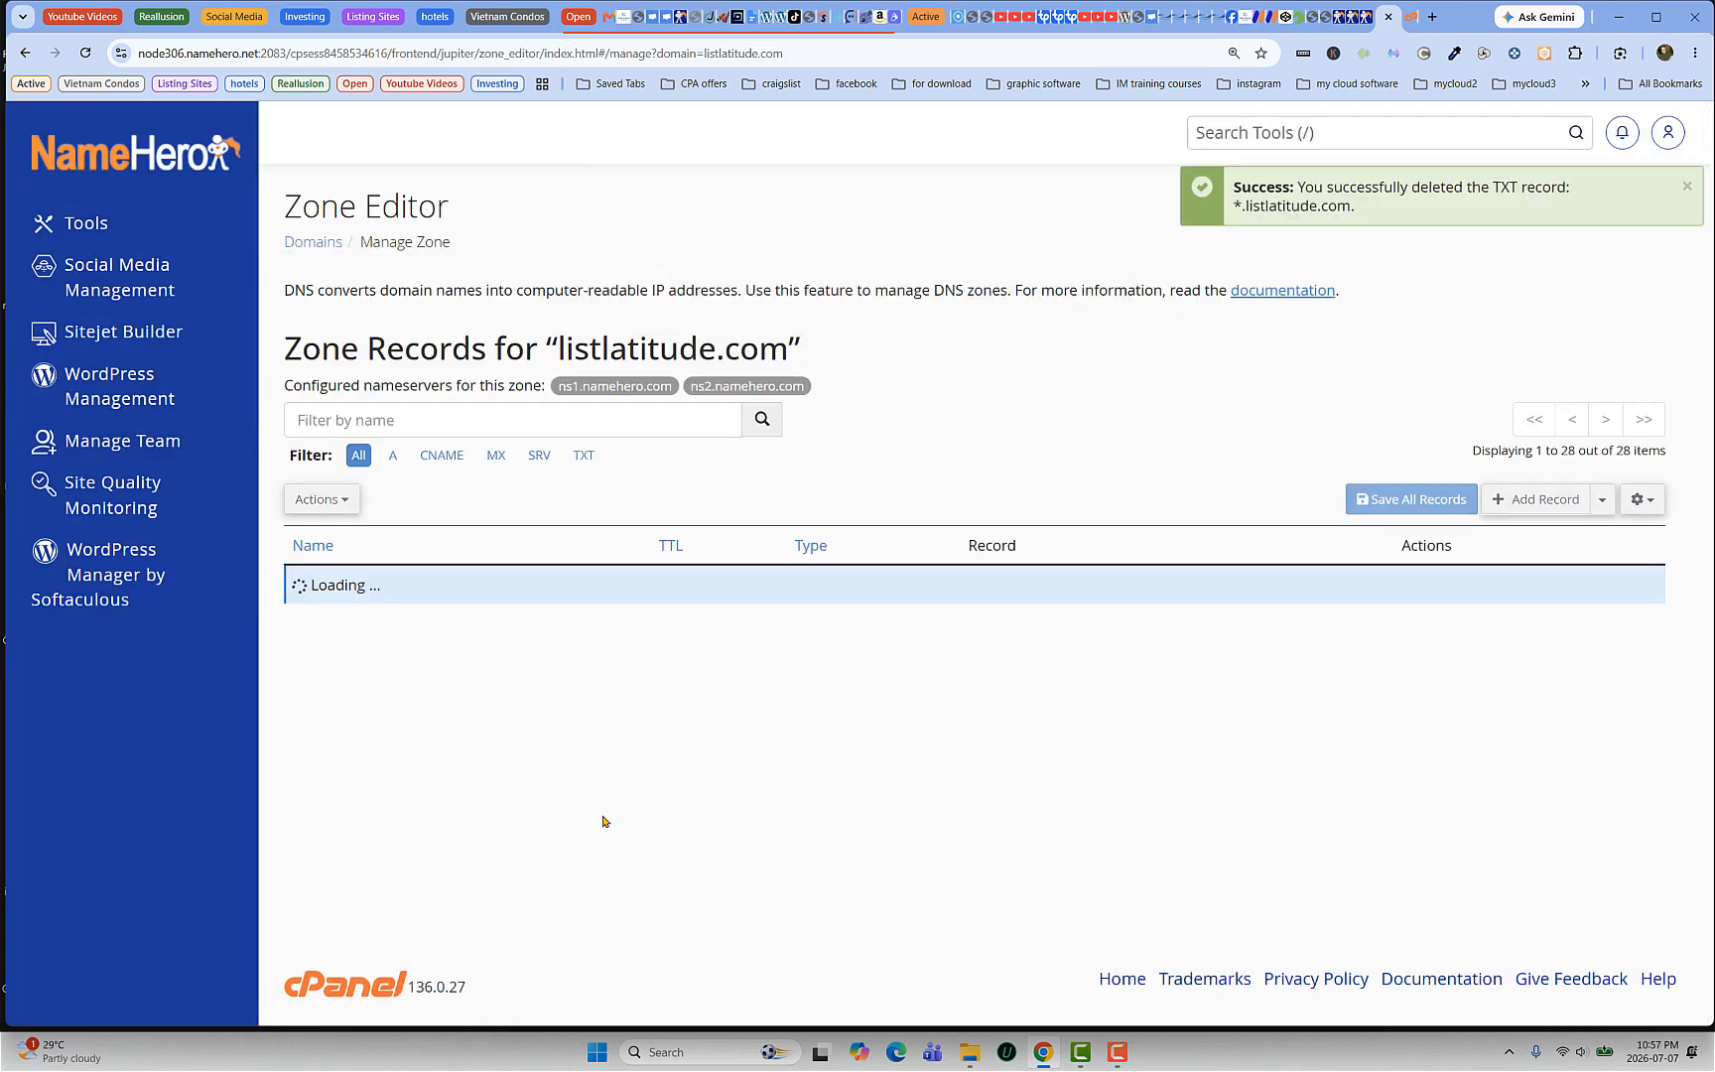
Step: Add a new CNAME record to the listlatitude.com zone with the name *.listlatitude.com
scroll(513, 758, down, 2)
scroll(513, 757, down, 7)
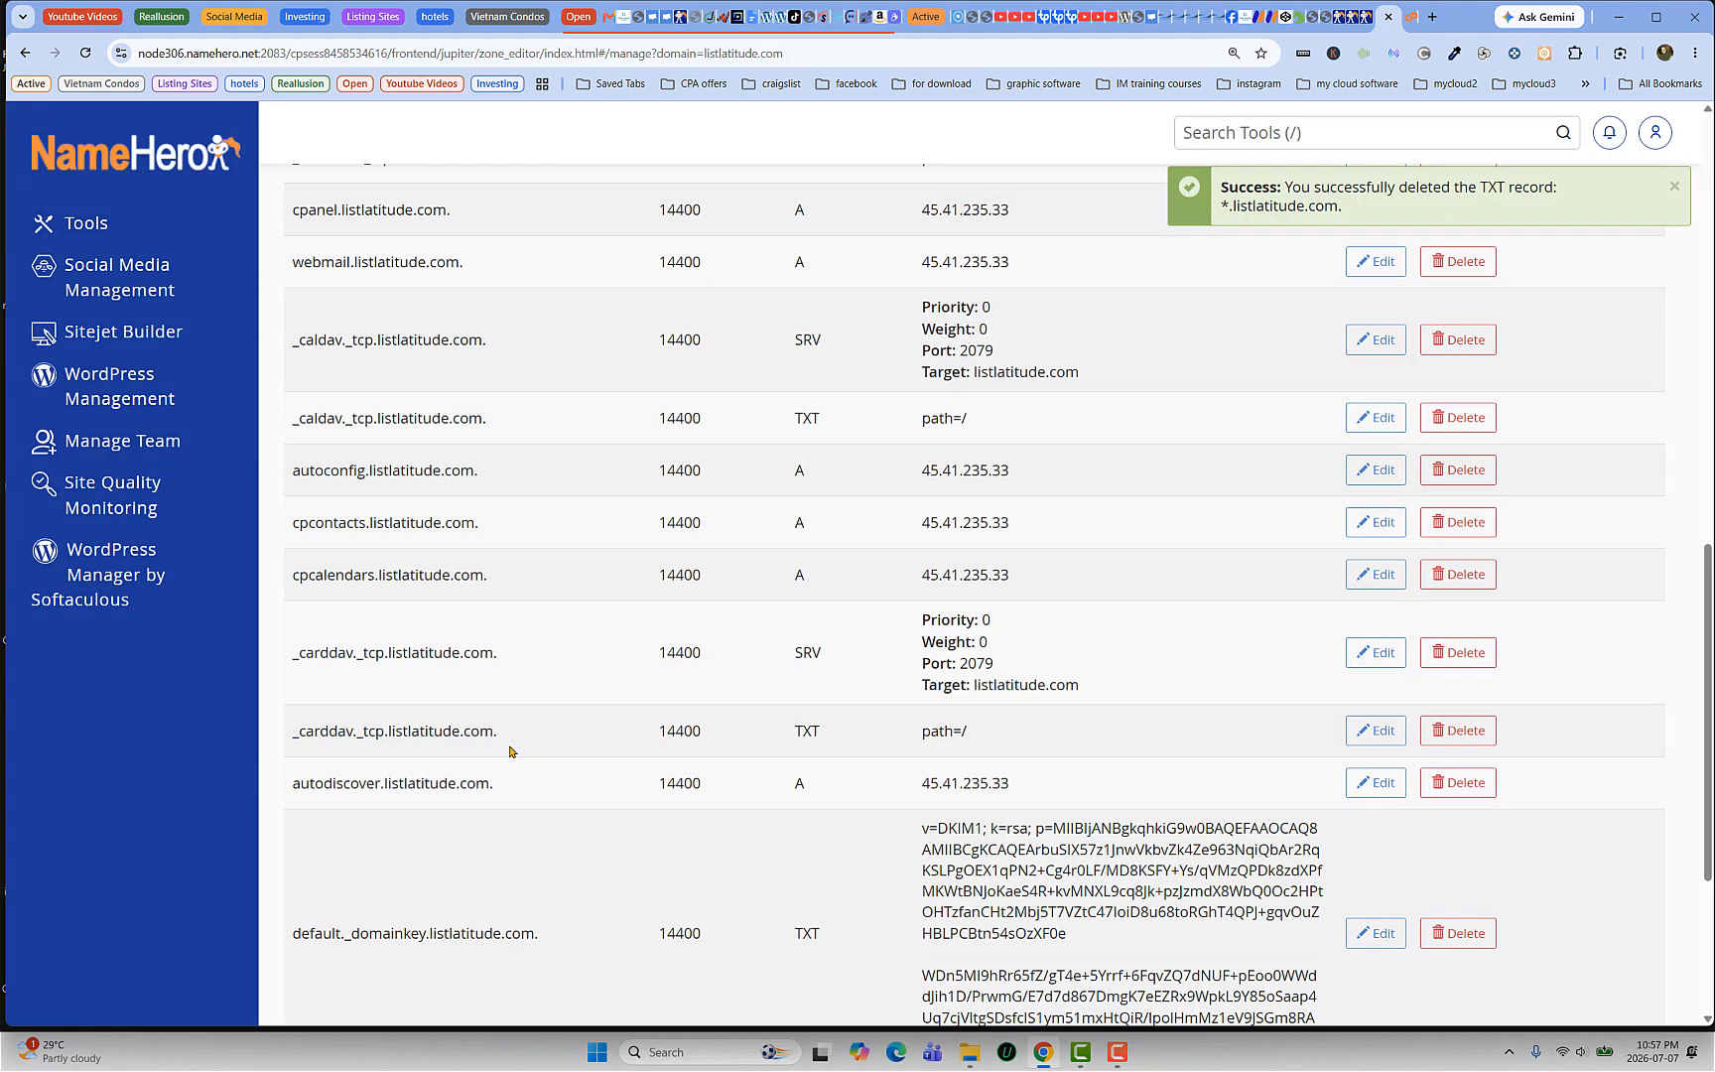
scroll(515, 745, up, 9)
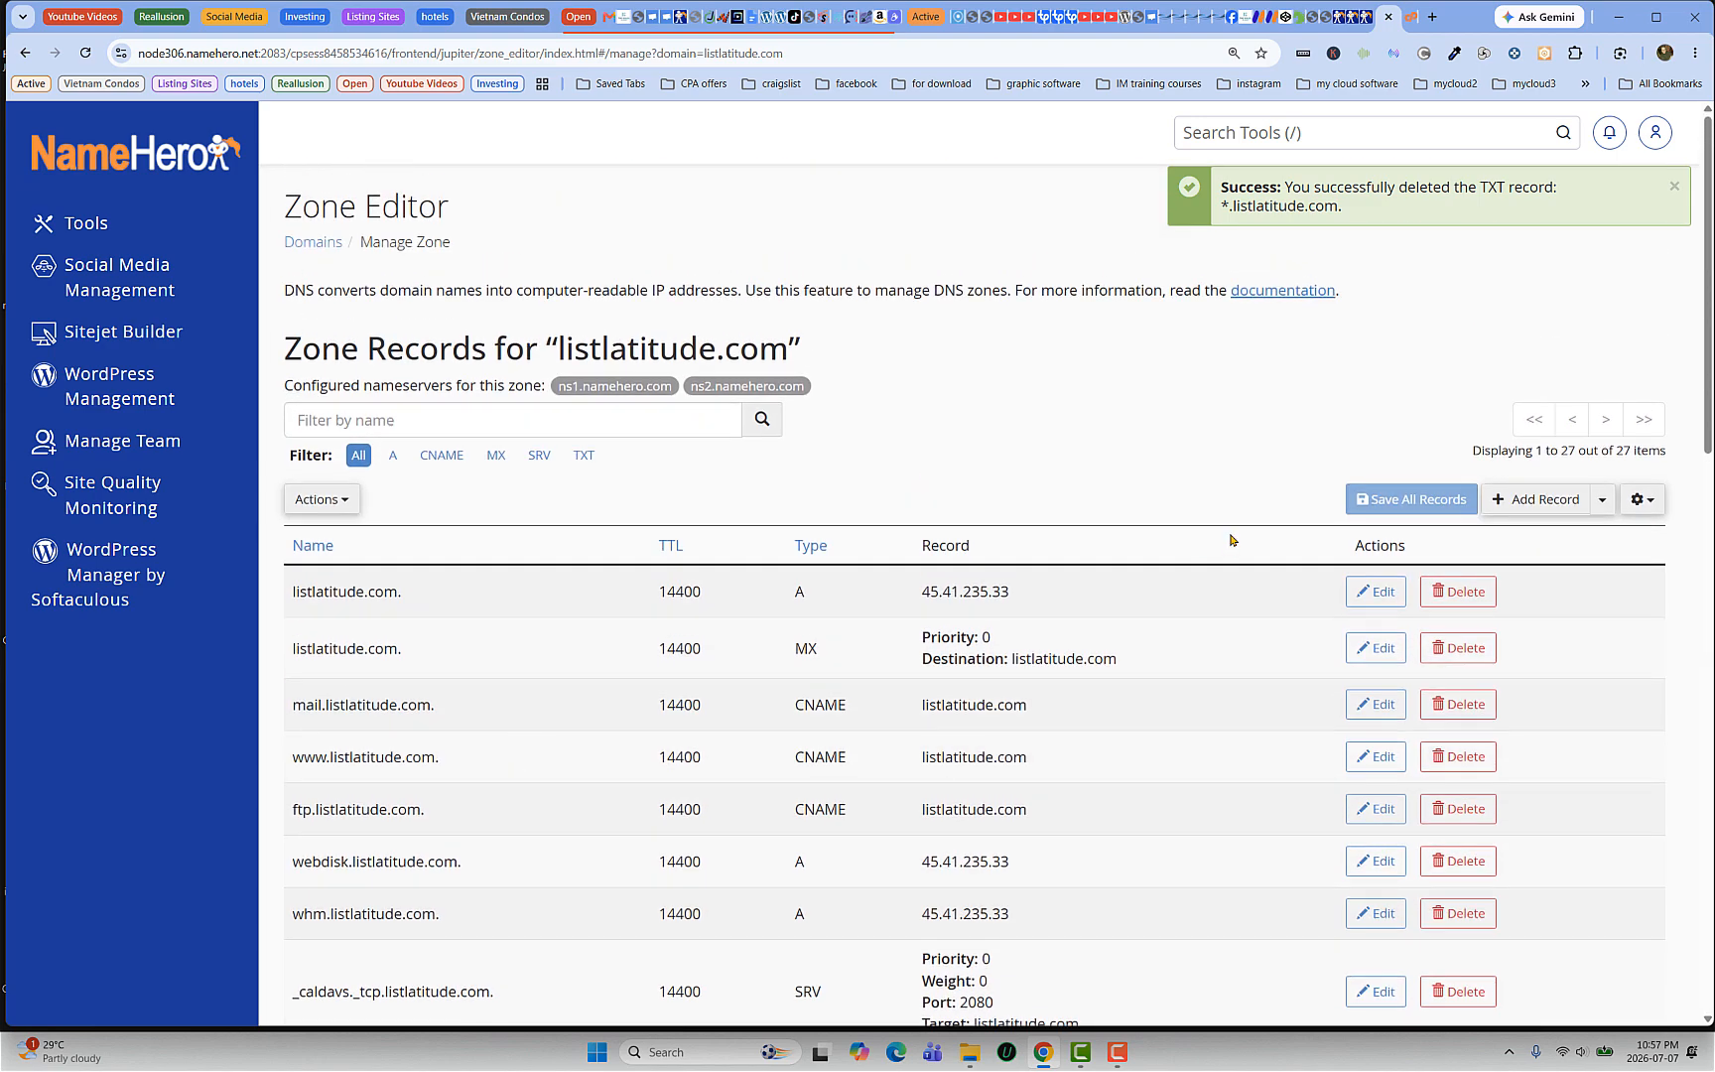
click(1600, 502)
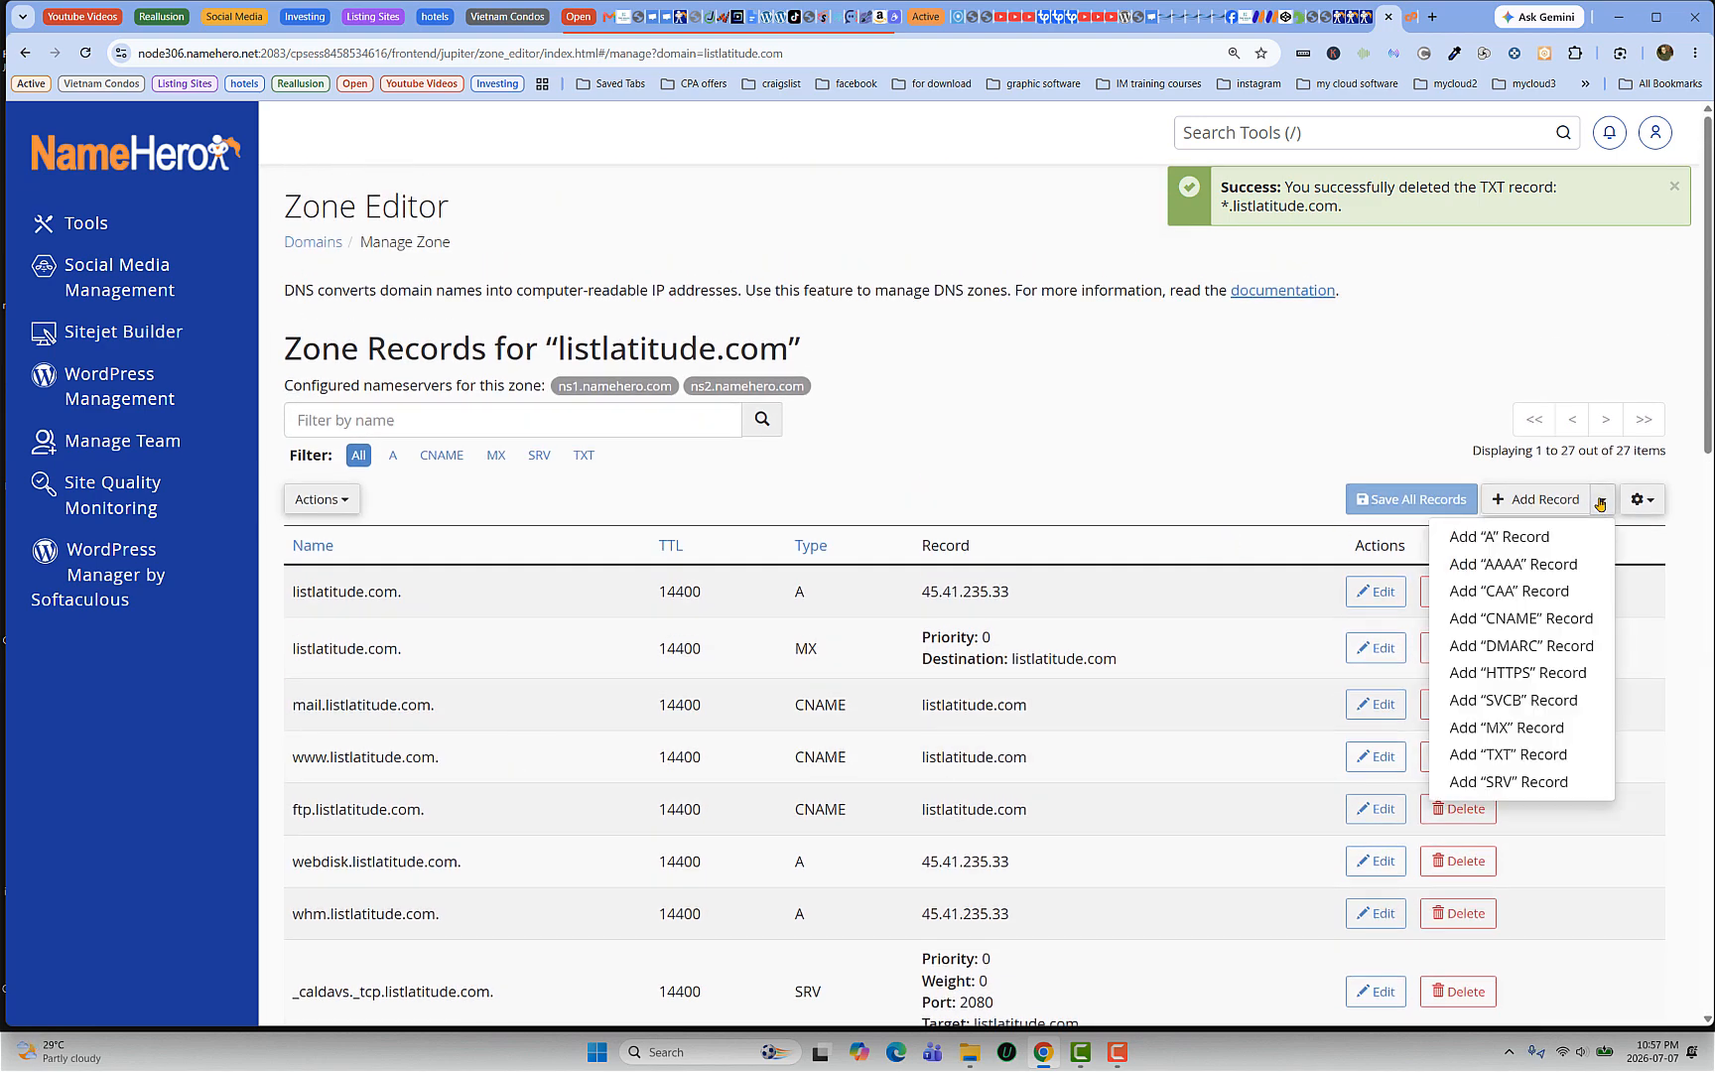
click(1546, 619)
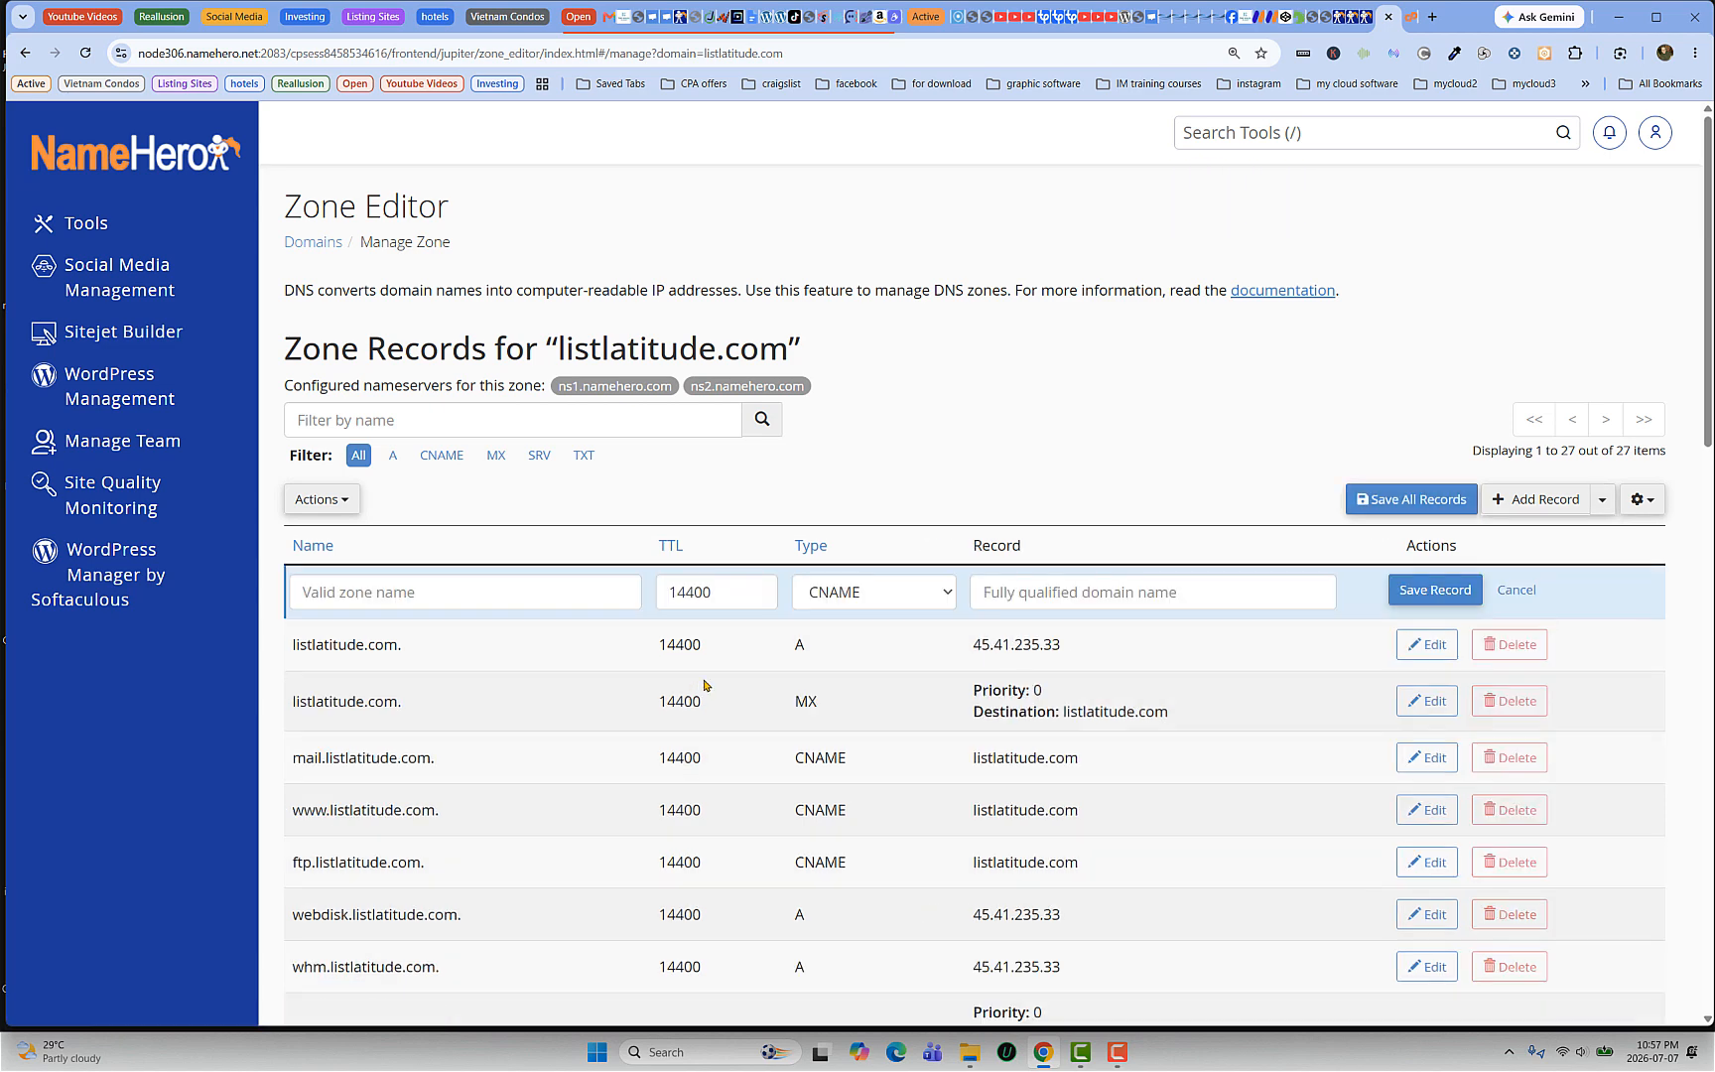
click(484, 593)
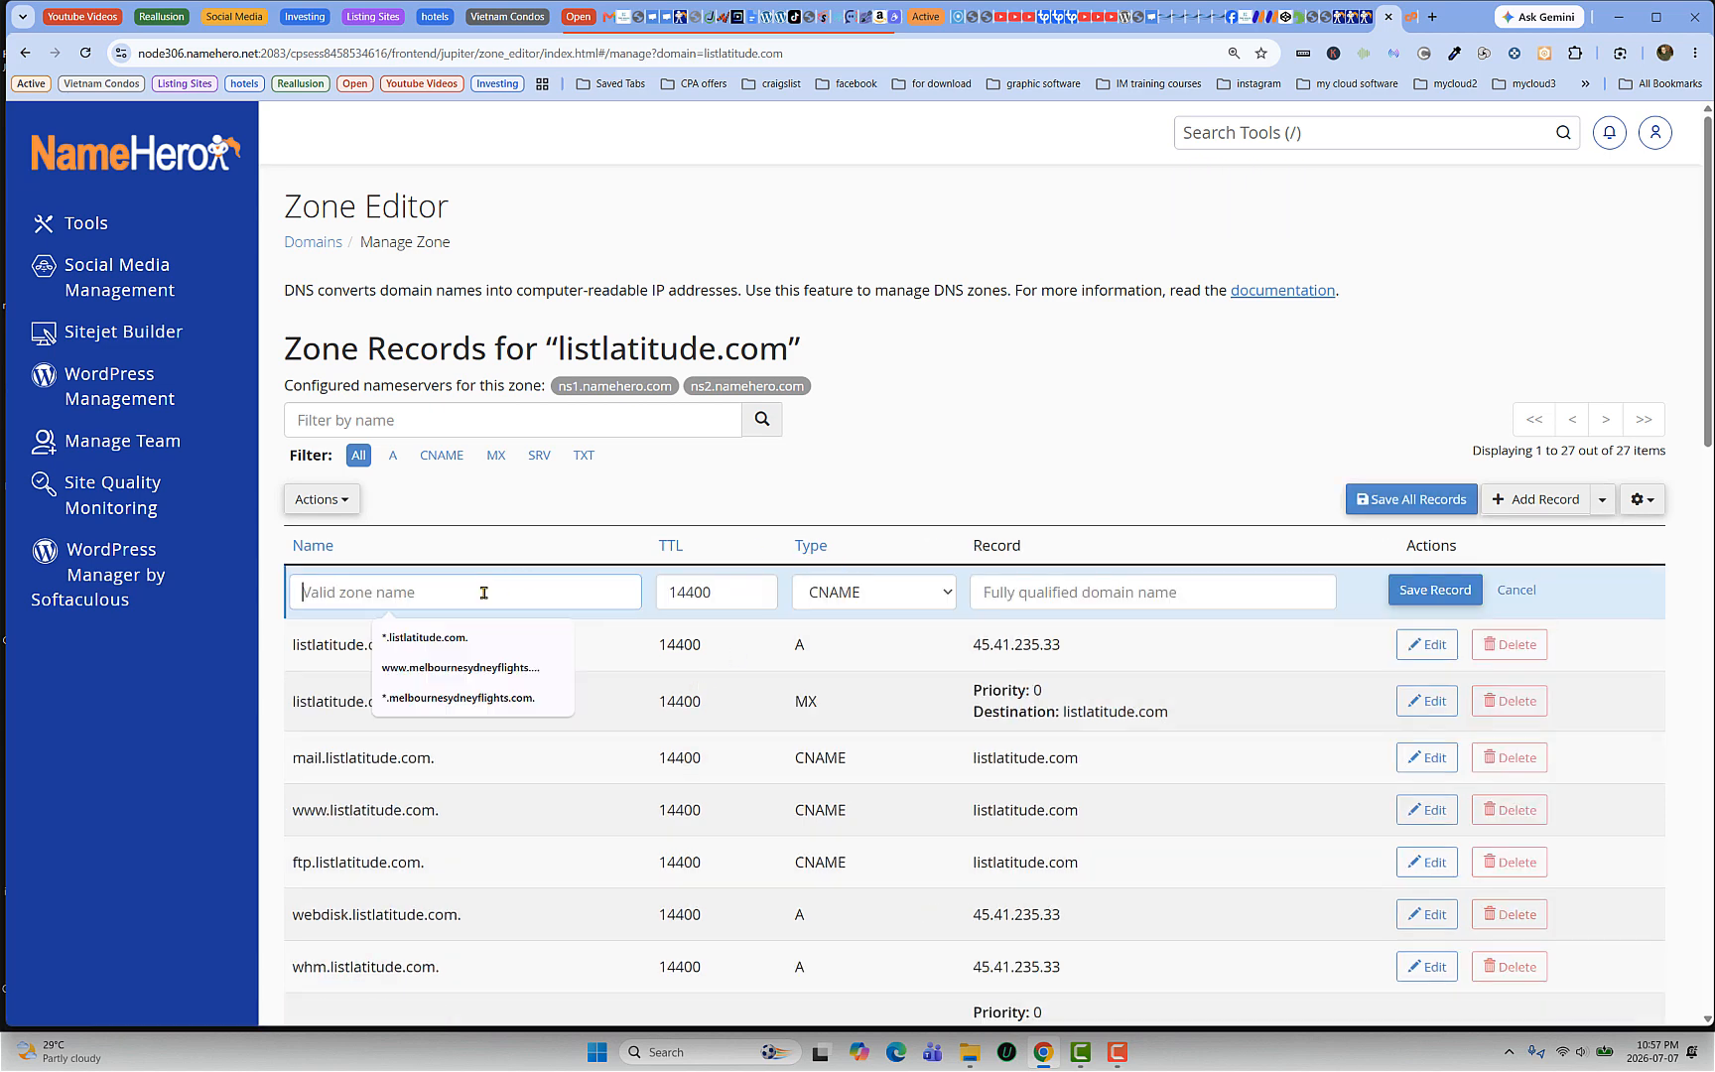
click(445, 649)
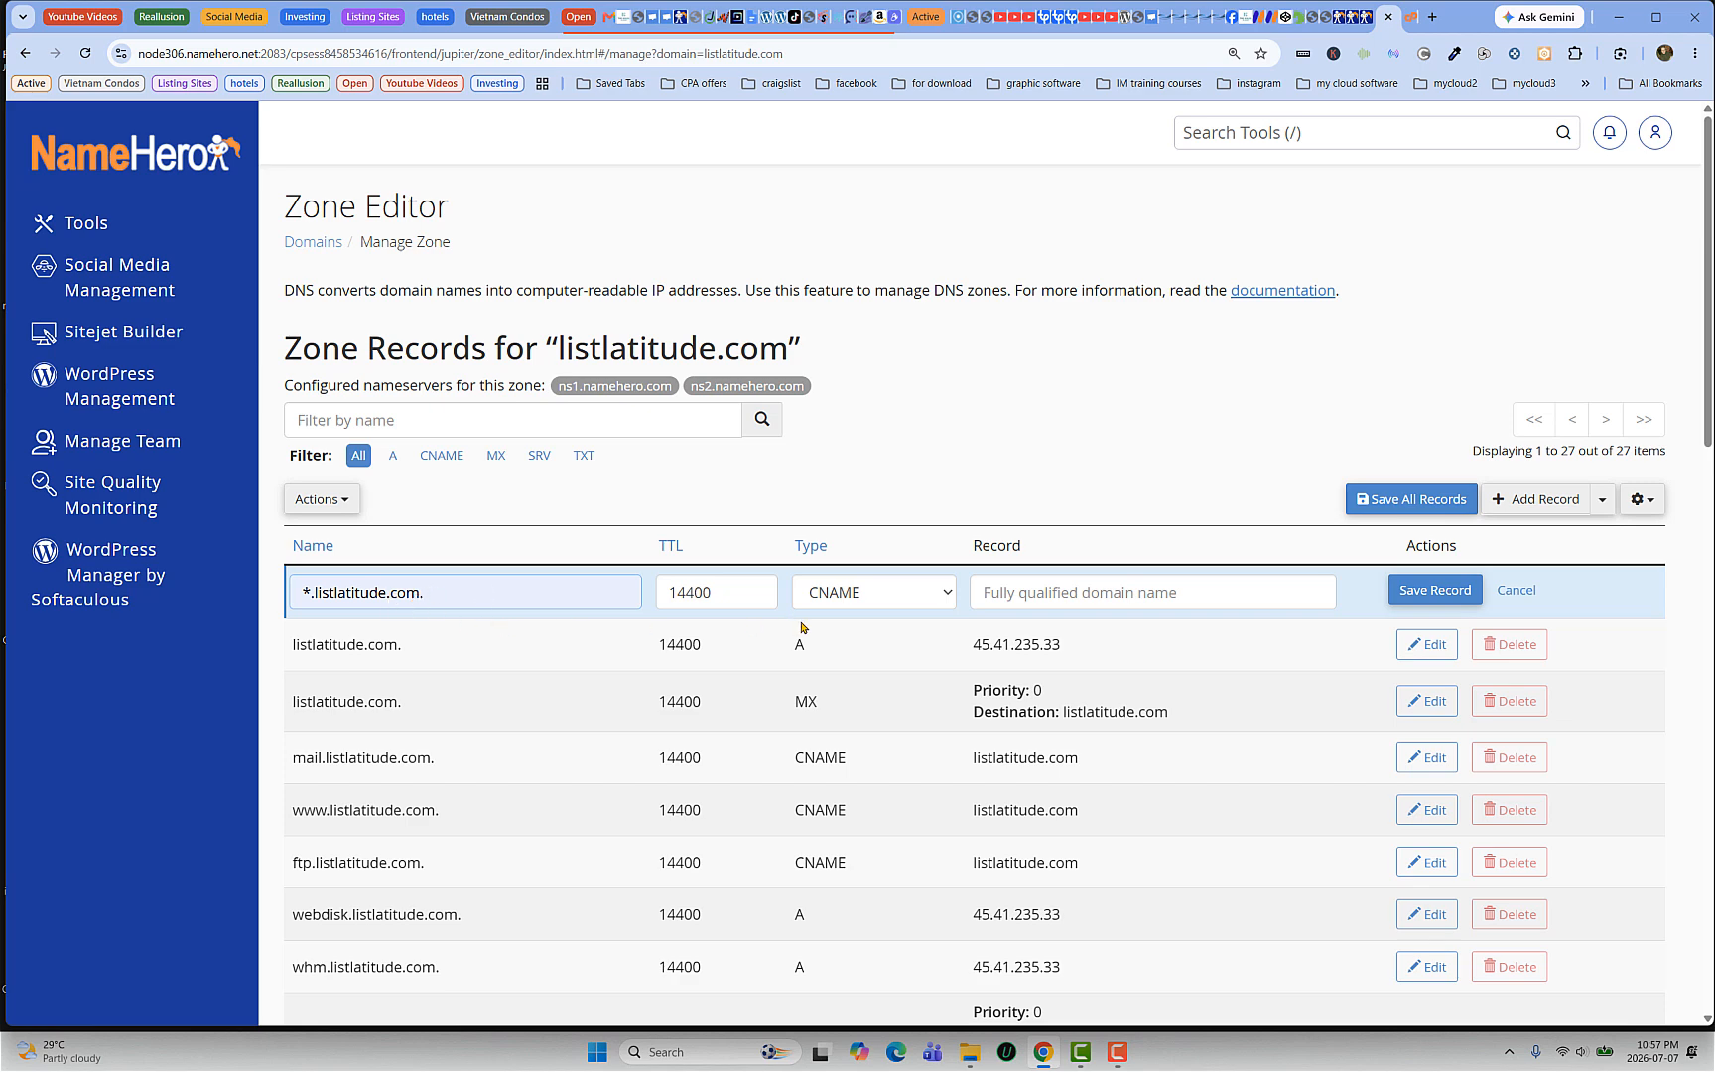
Step: Point the new CNAME record to listlatitude.com, save it, and check its entry in the zone's record list
click(1032, 592)
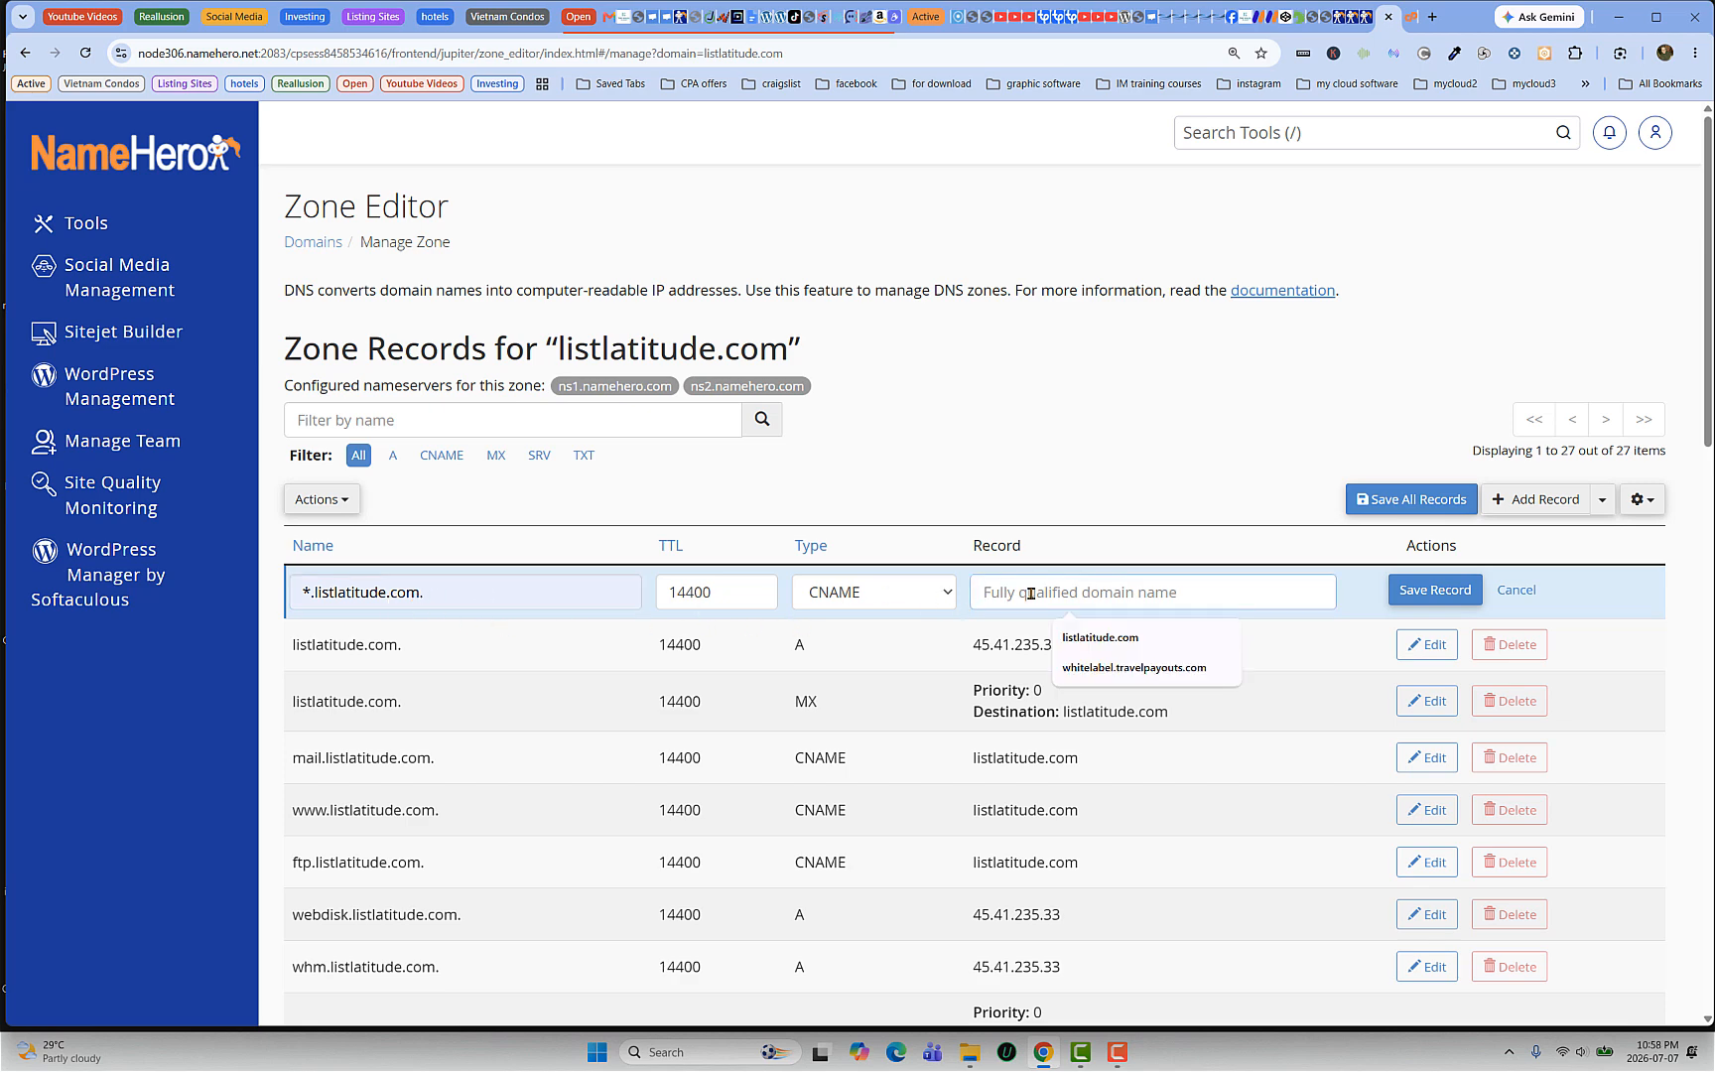
key(Down)
key(Return)
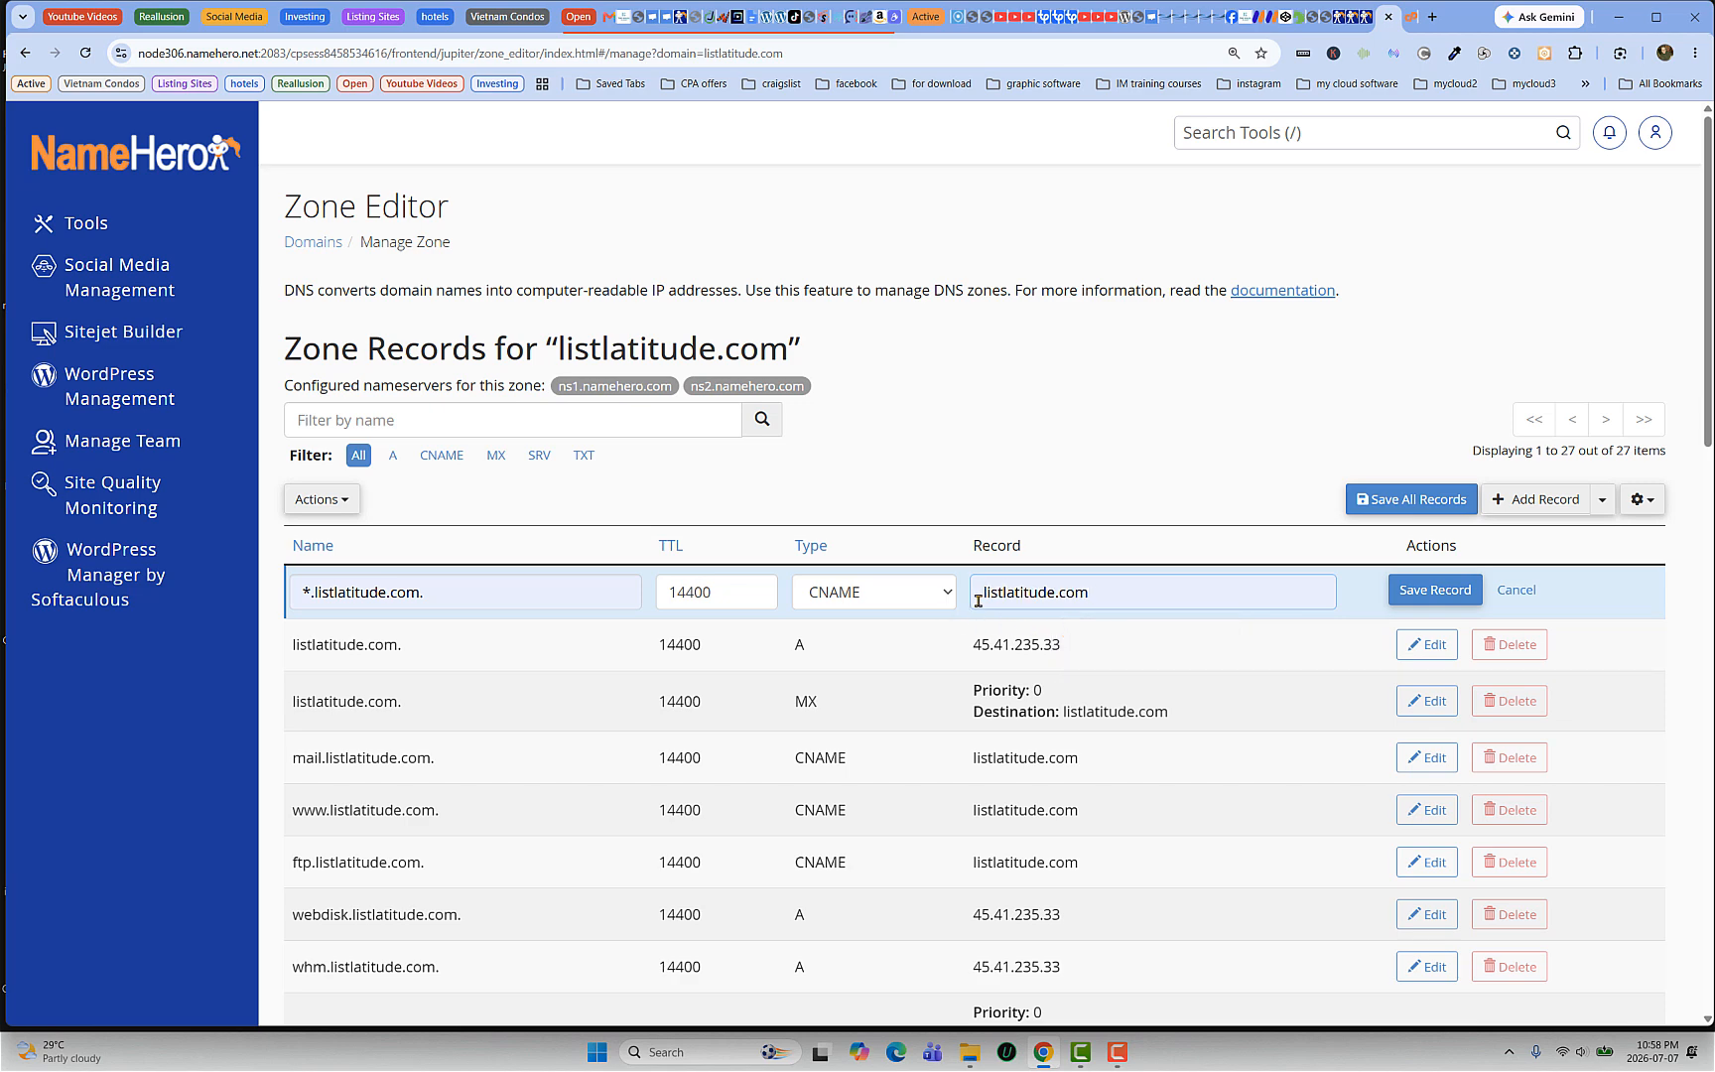
click(1167, 603)
drag(1142, 590, 978, 593)
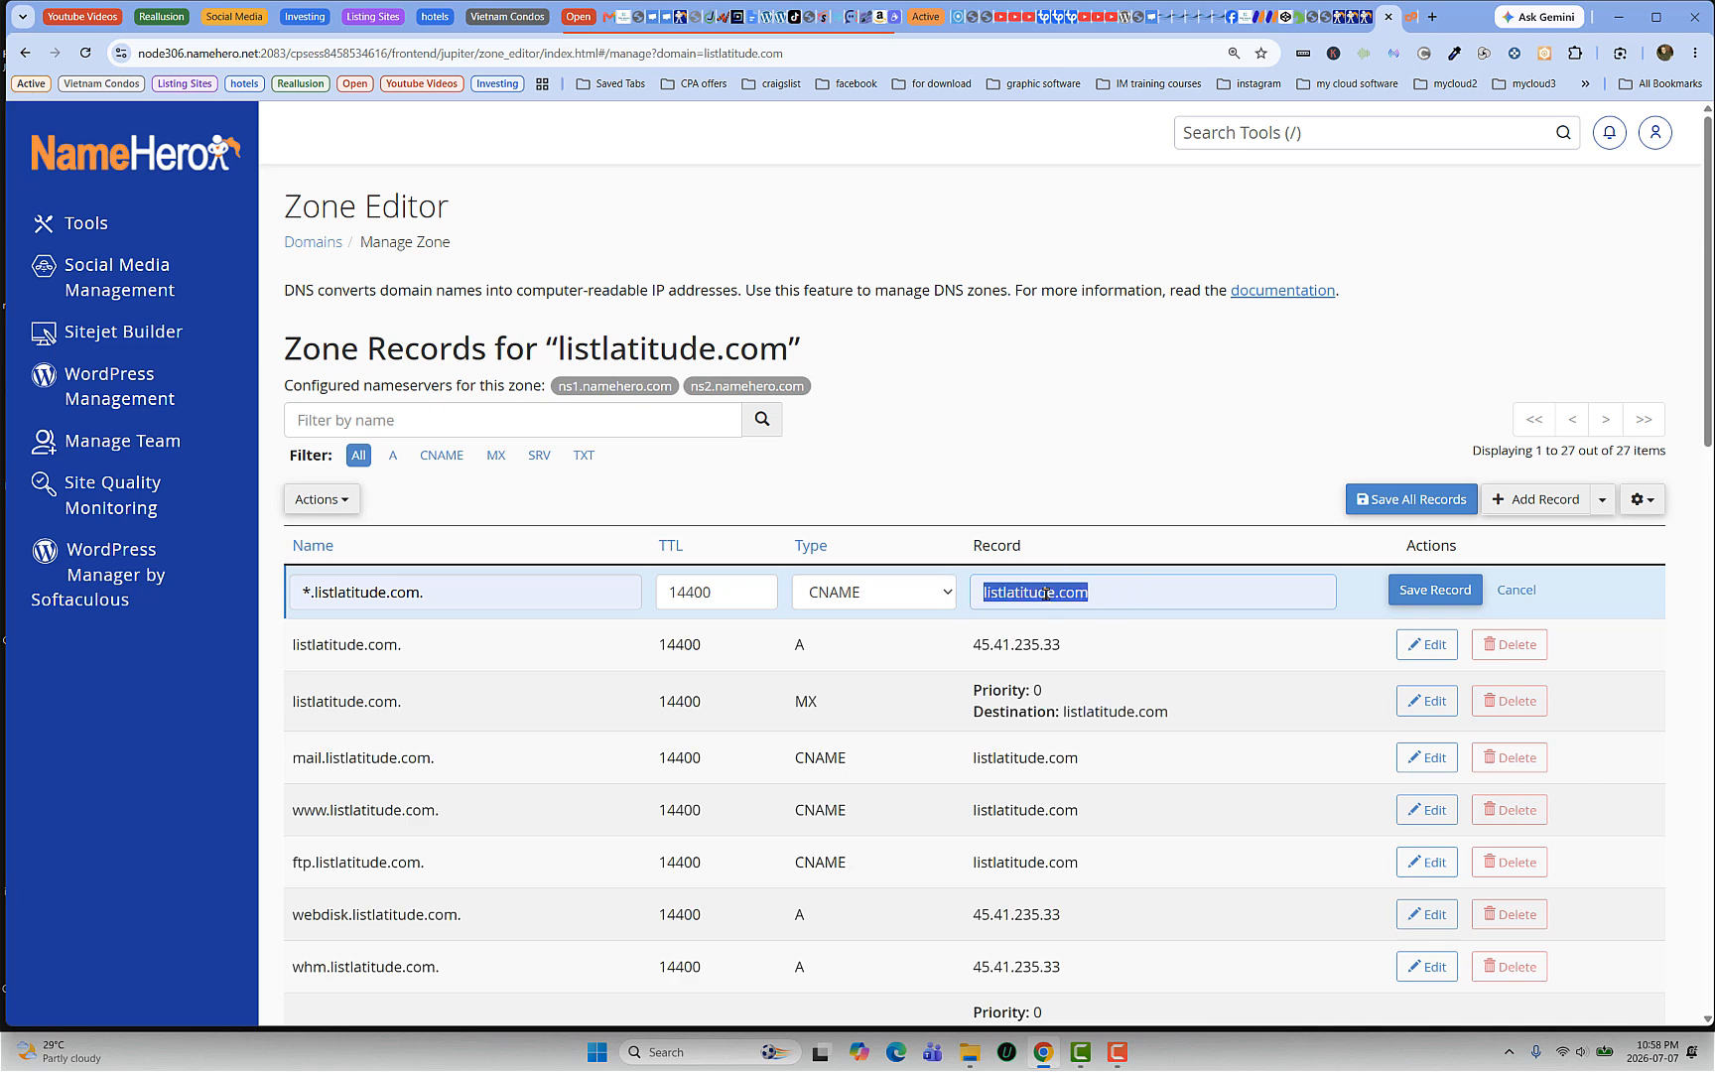
click(1004, 591)
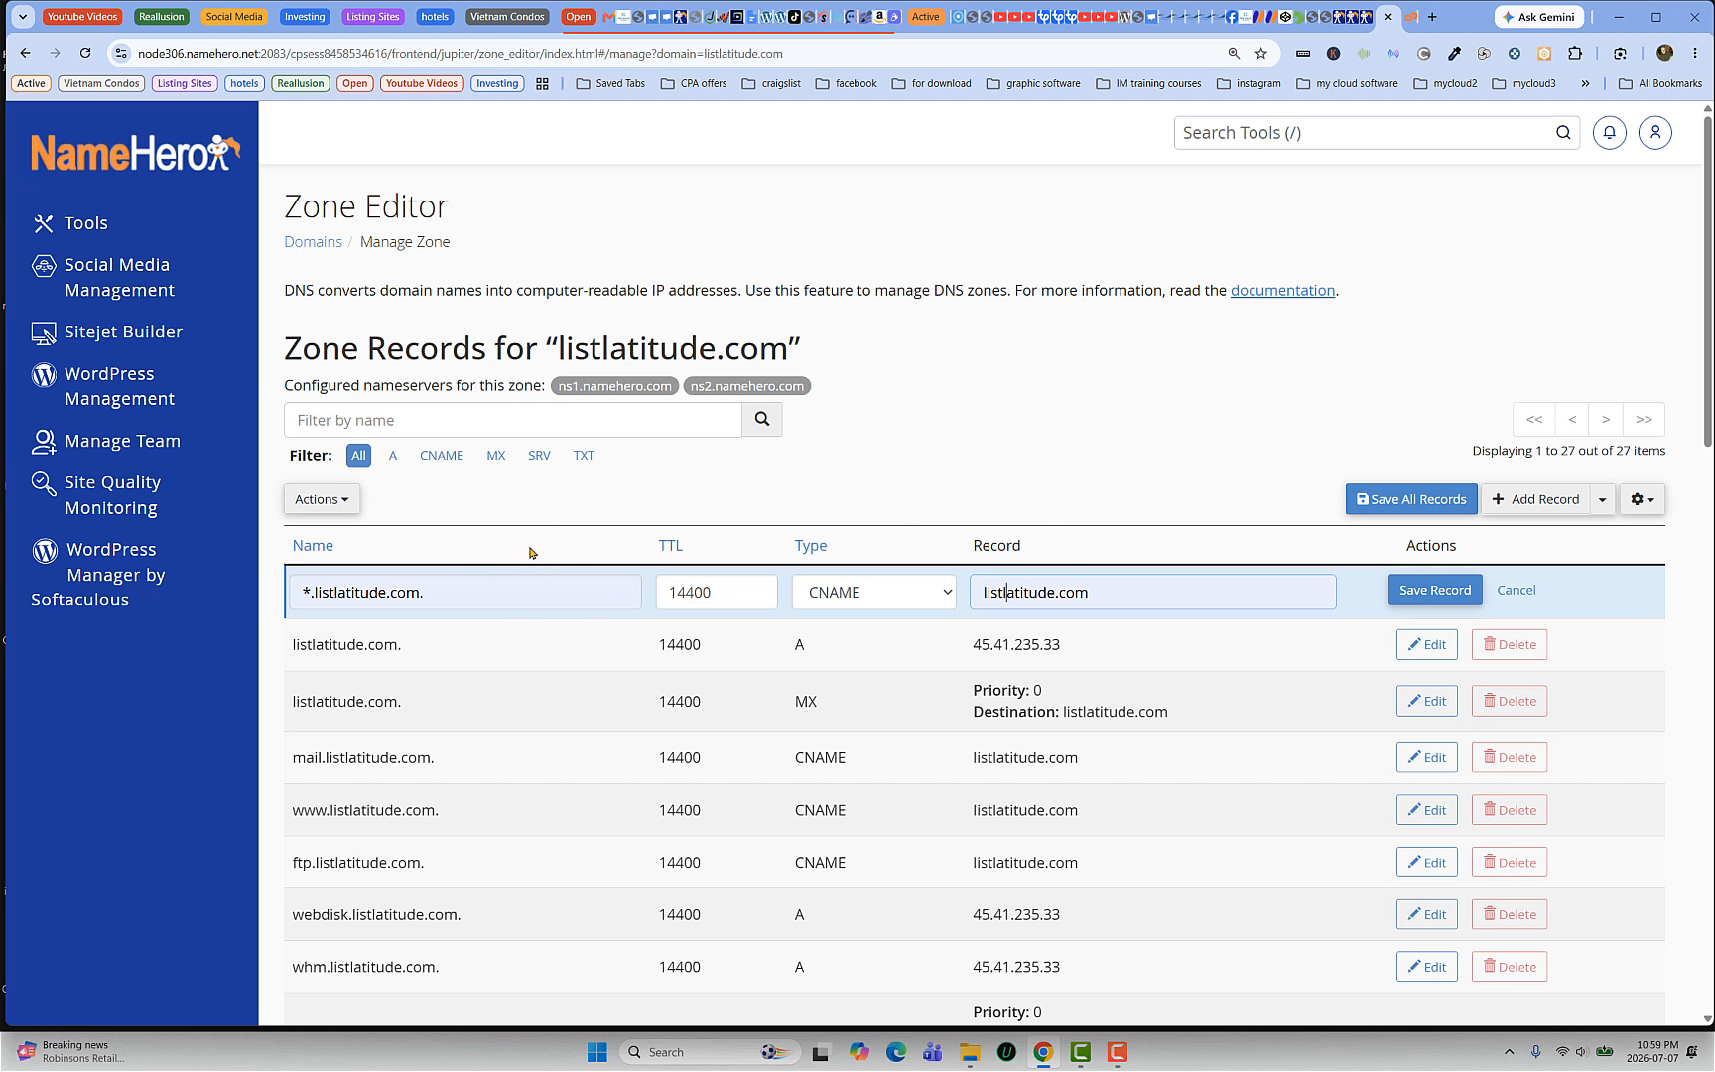
scroll(536, 544, down, 2)
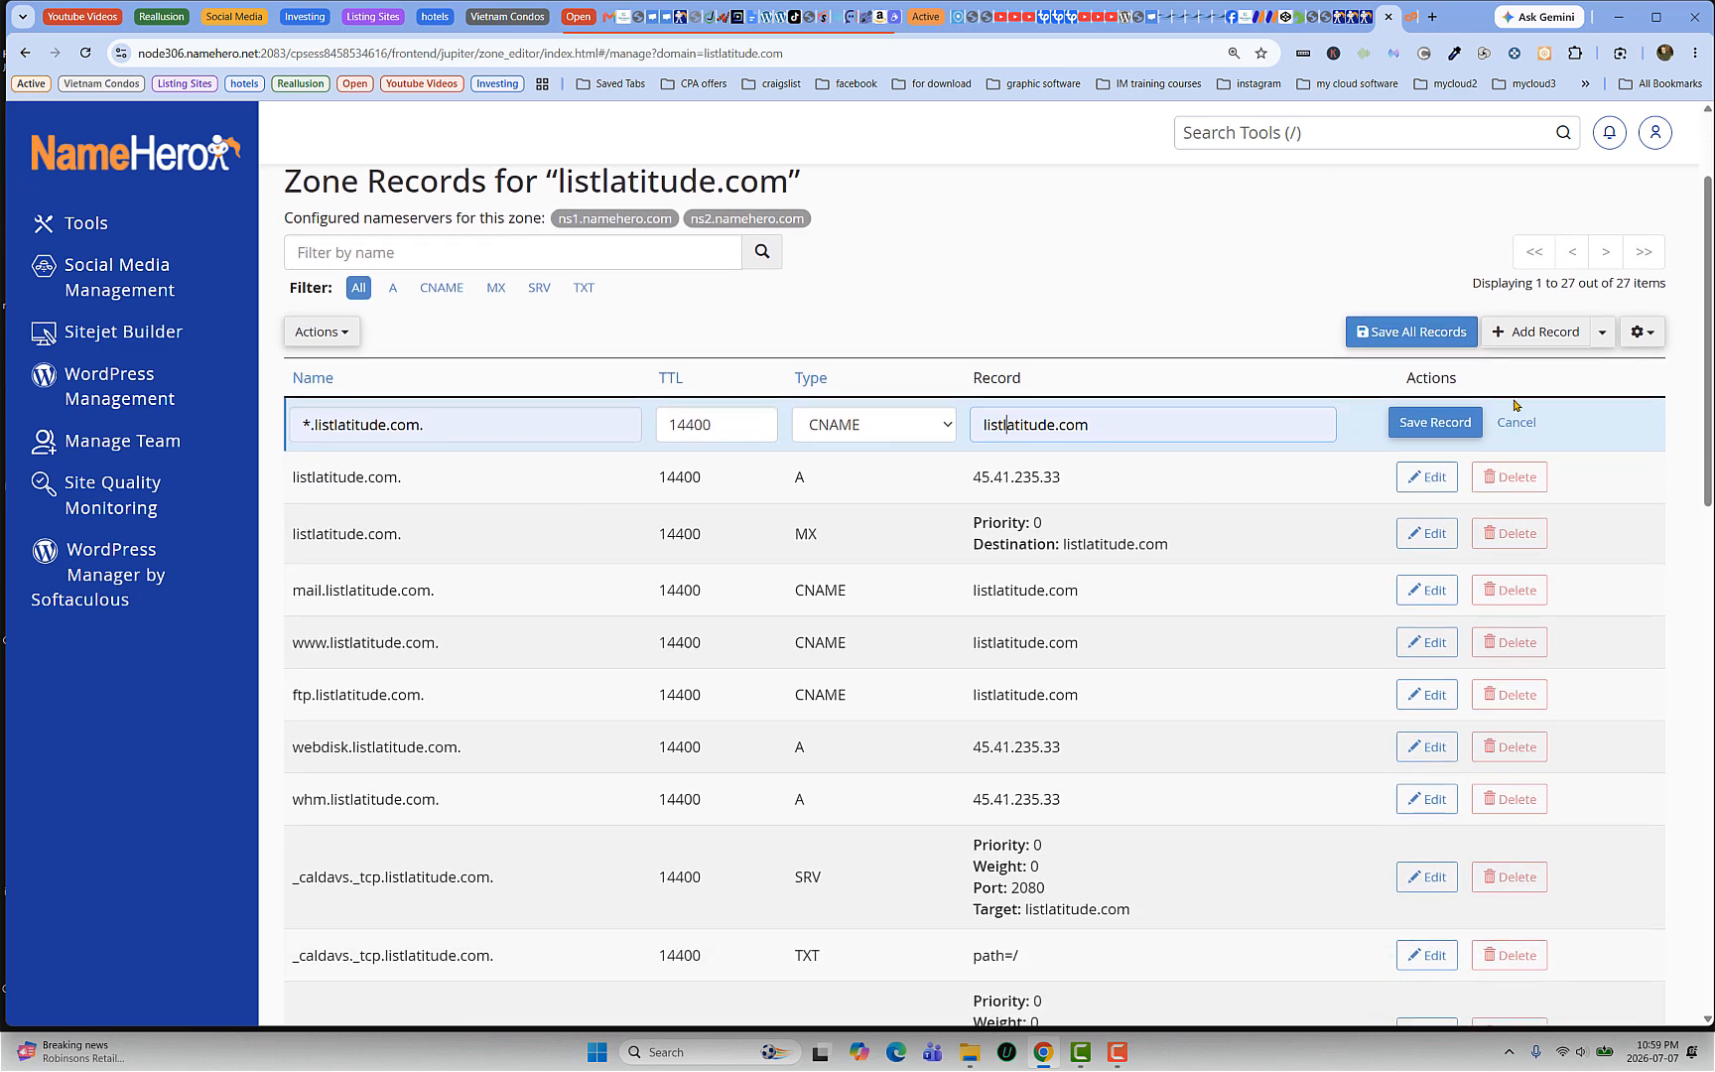
click(1439, 421)
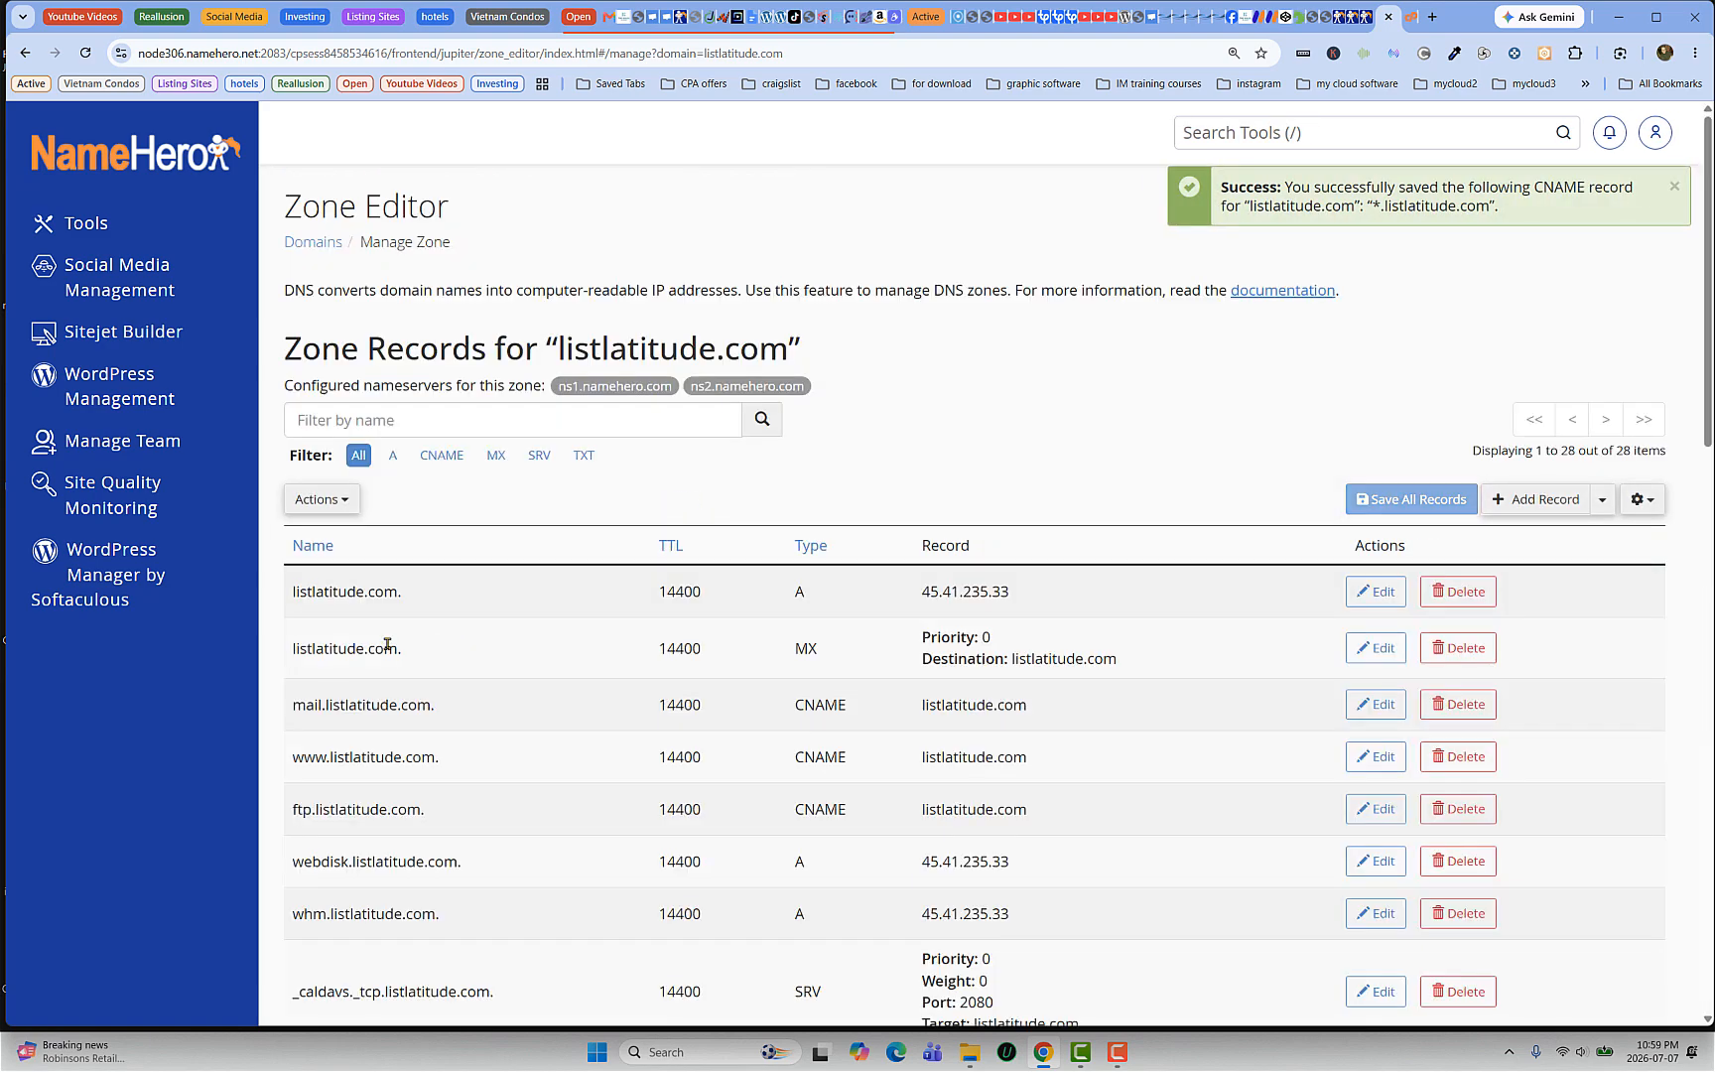
scroll(696, 609, down, 15)
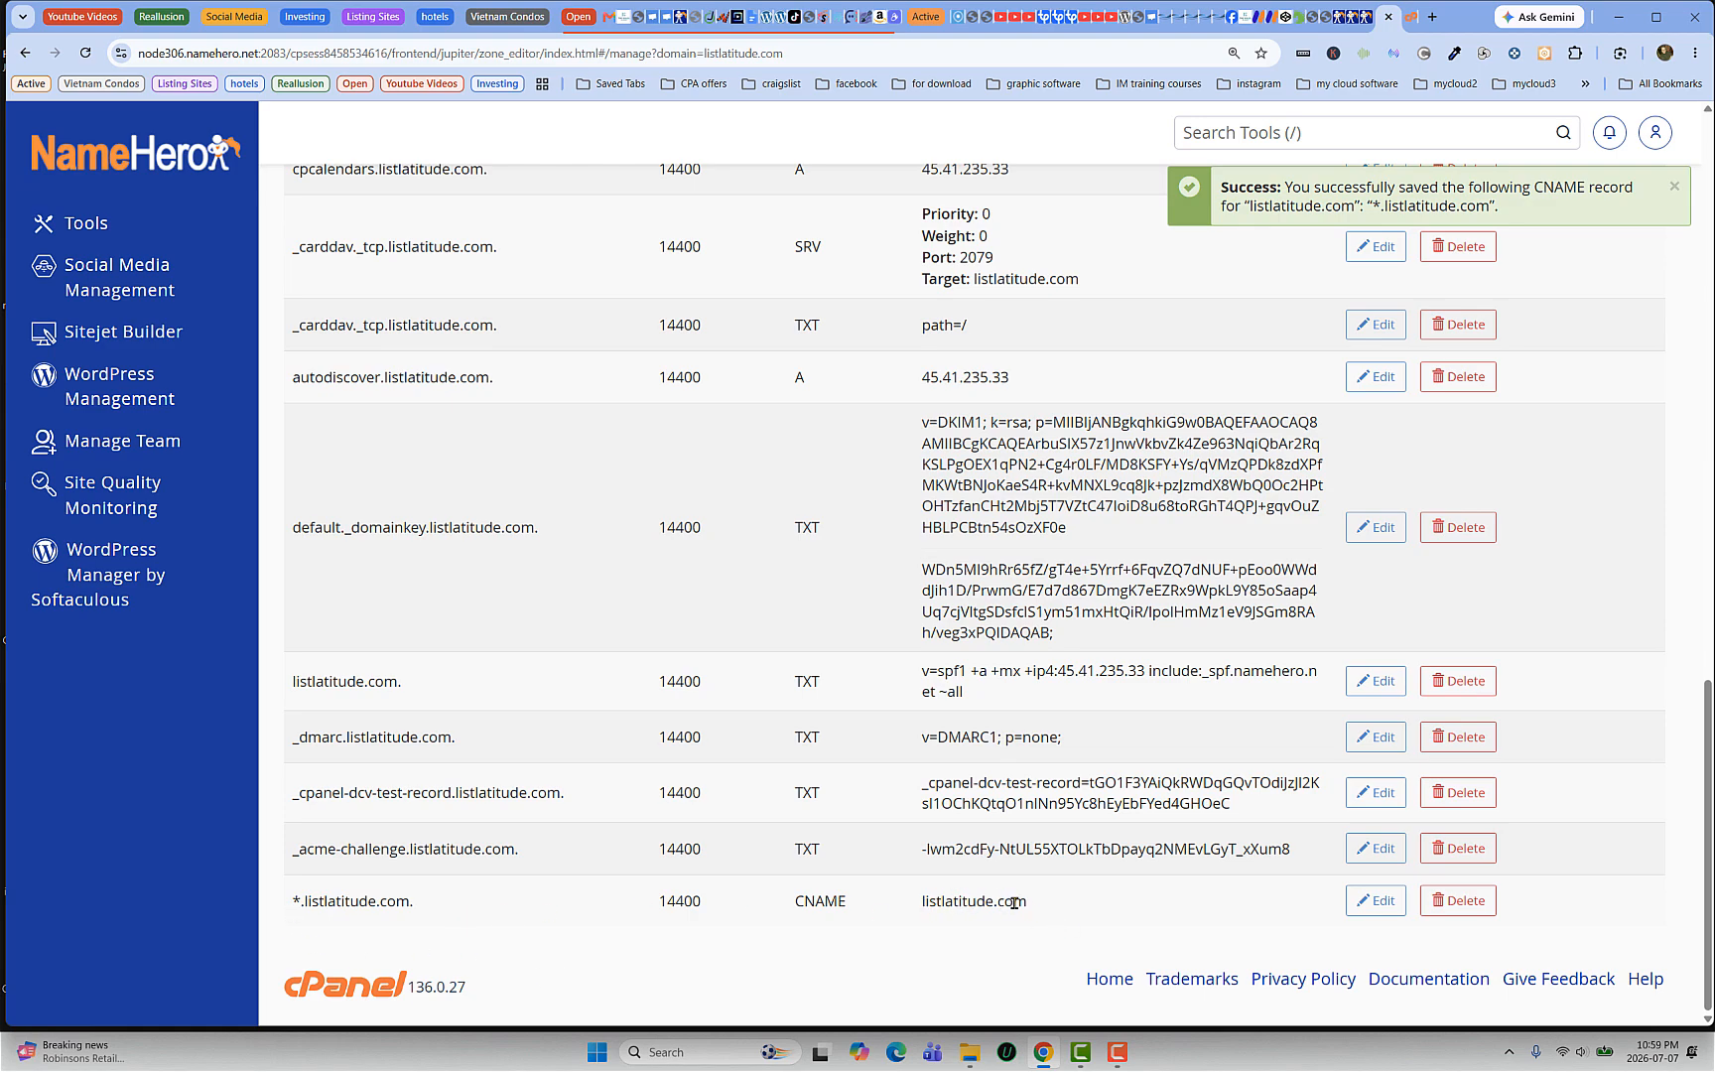
scroll(1015, 900, up, 15)
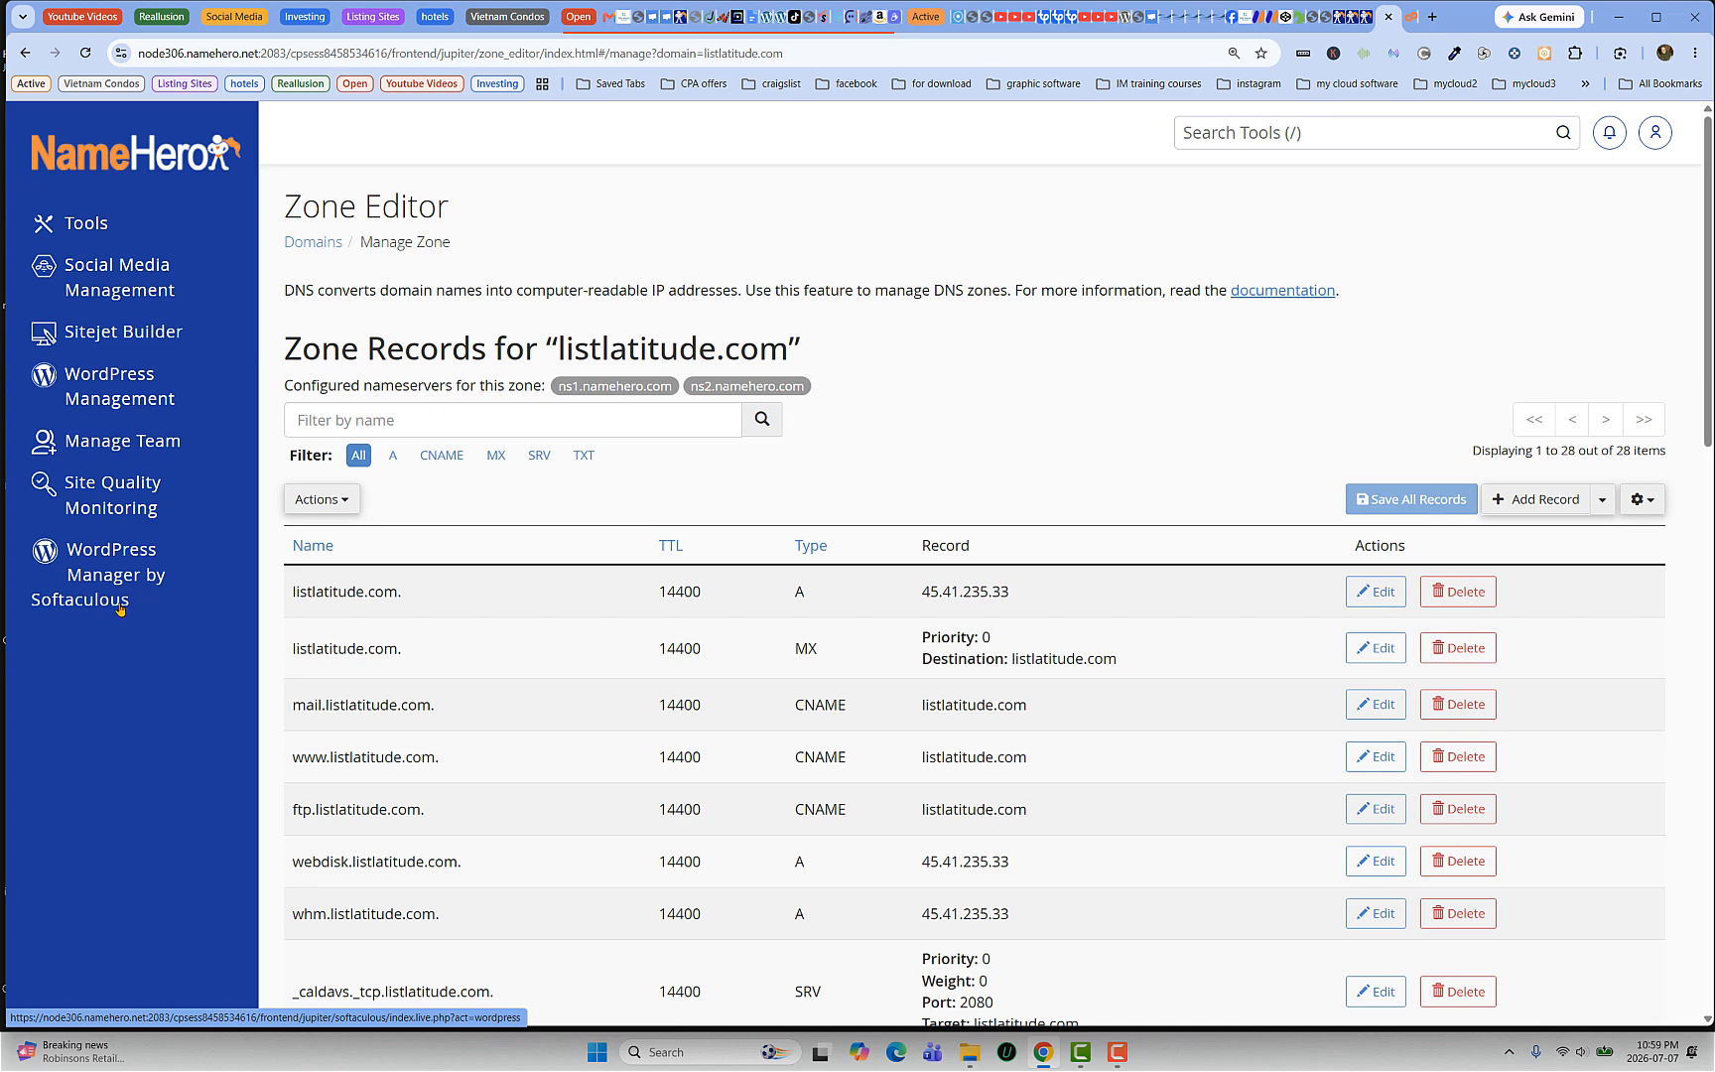
Step: Open WordPress Manager by Softaculous in a new browser tab and start a new WordPress installation
right_click(86, 563)
click(192, 578)
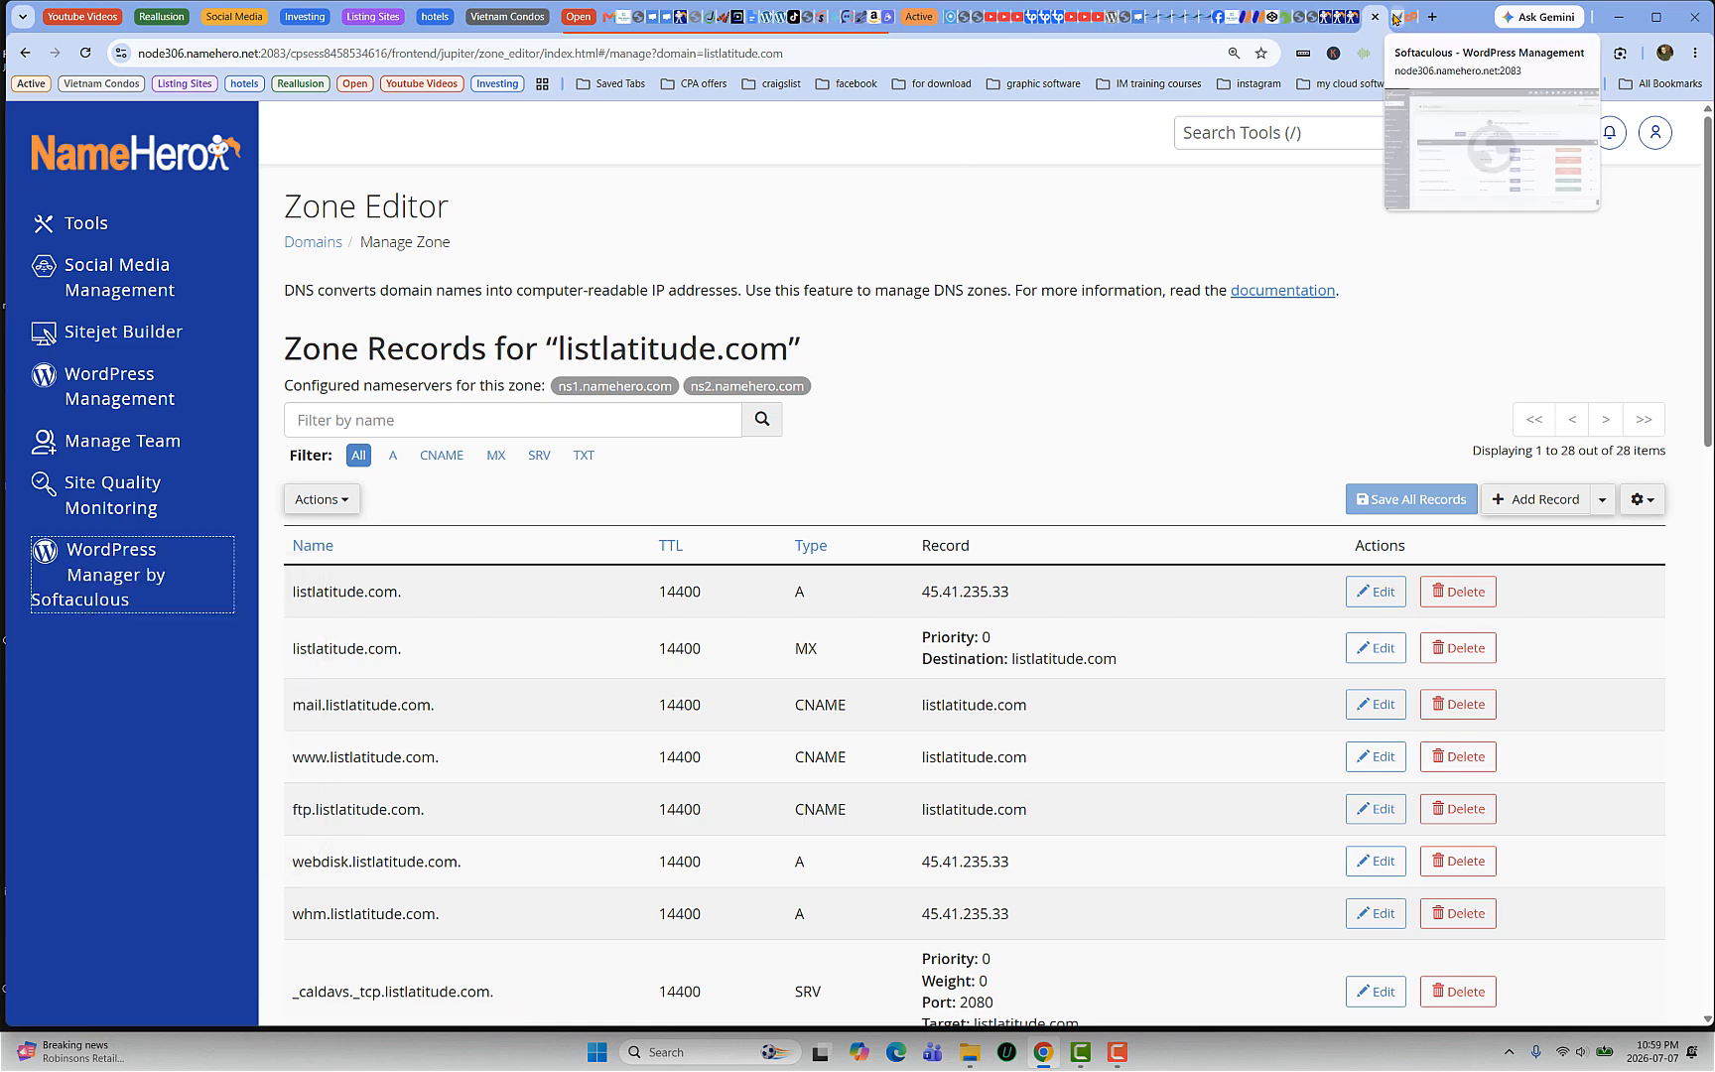
click(1395, 18)
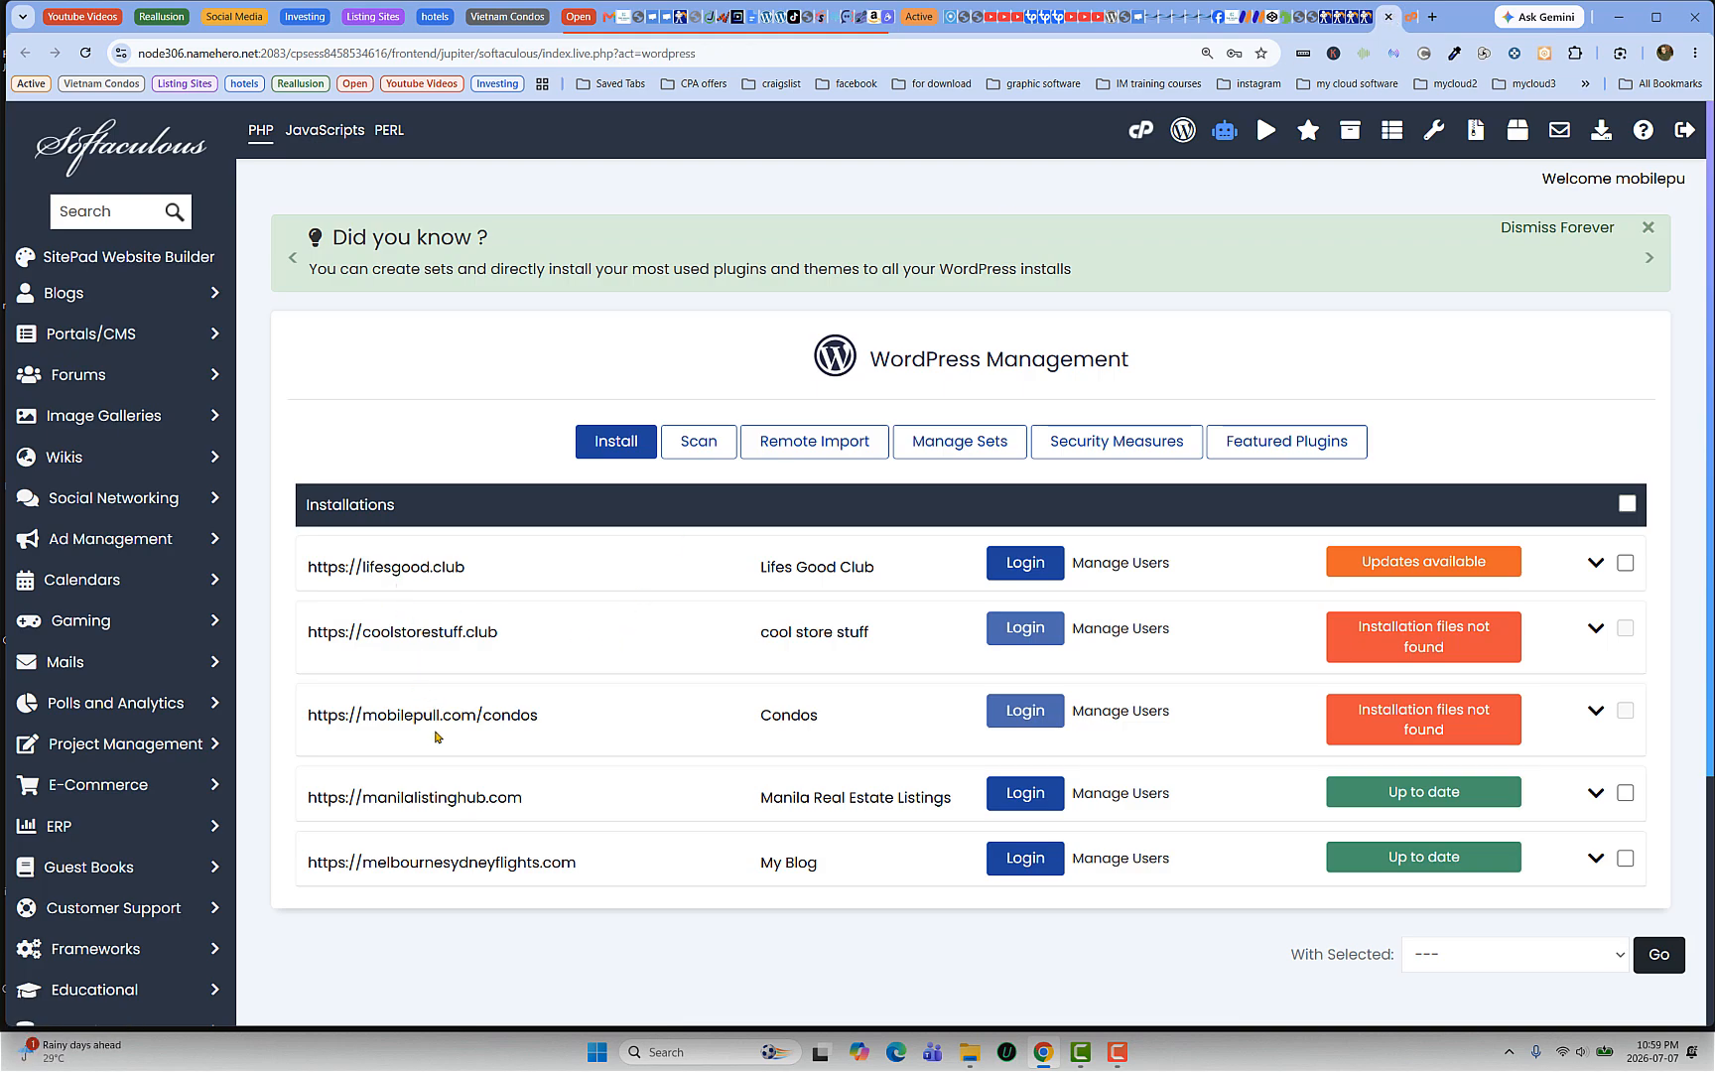
click(617, 440)
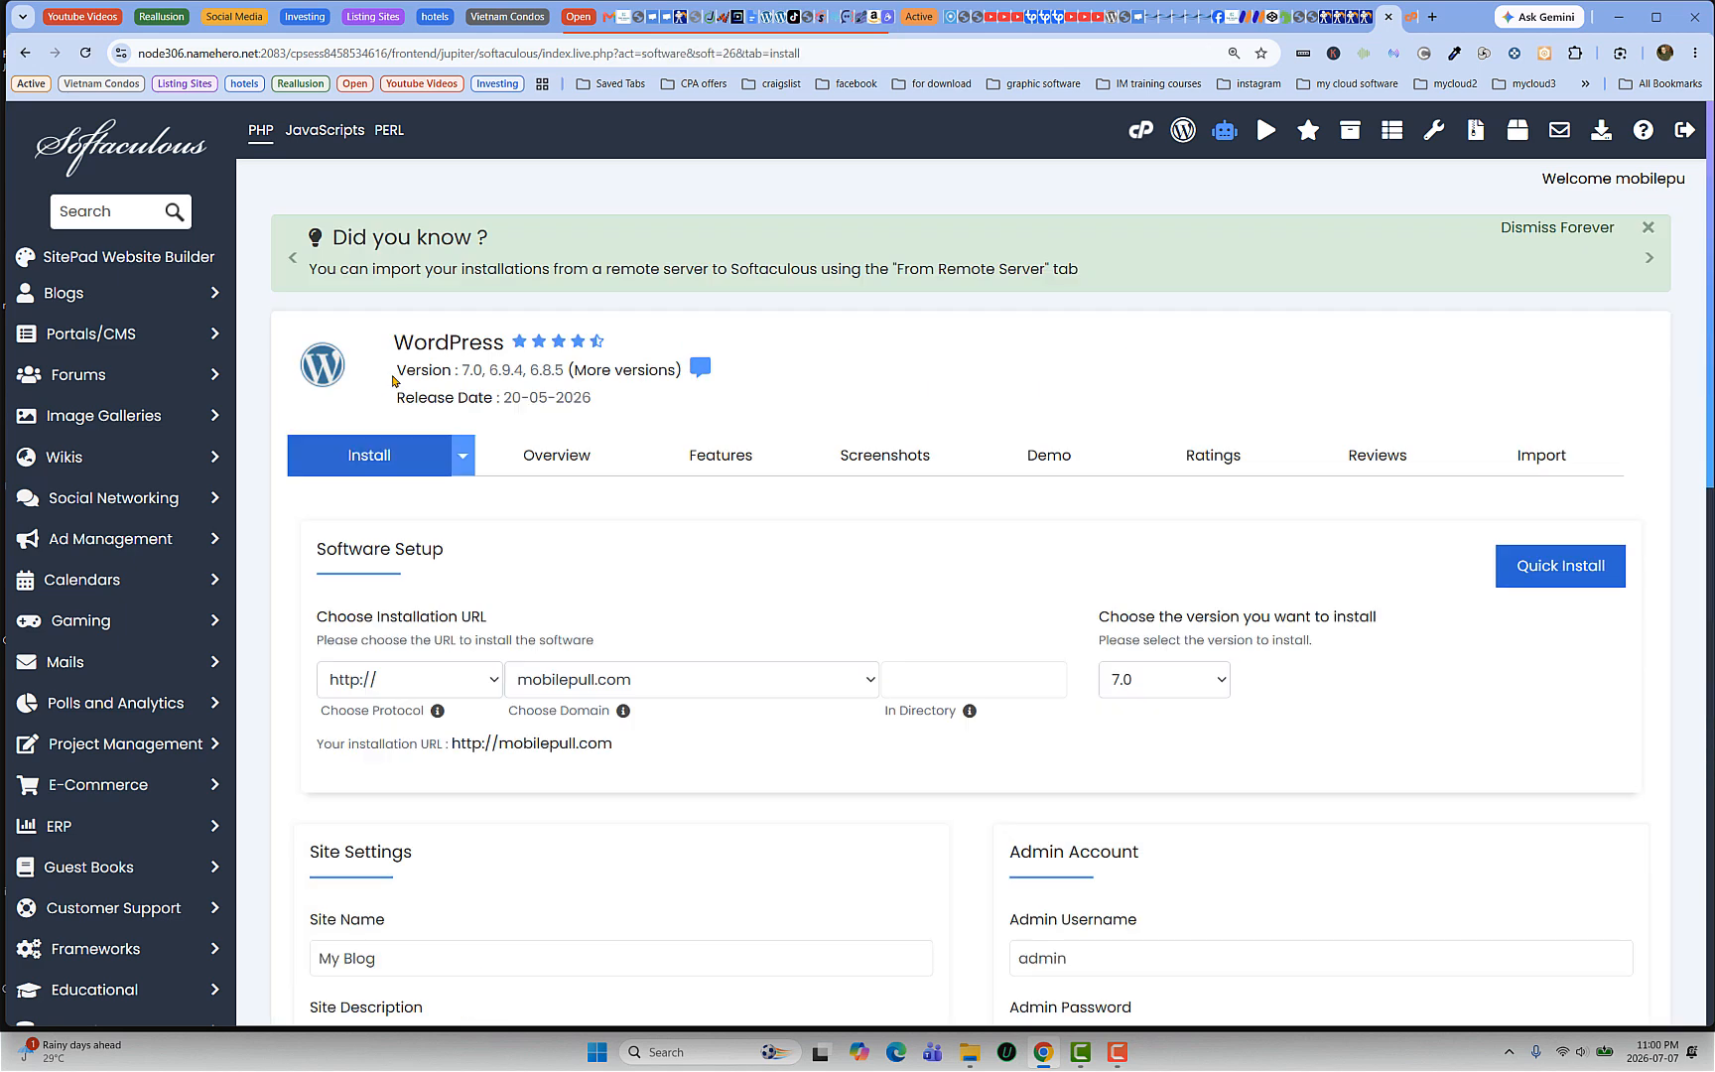
Step: Choose listlatitude.com as the domain for the WordPress installation URL
scroll(509, 562, down, 3)
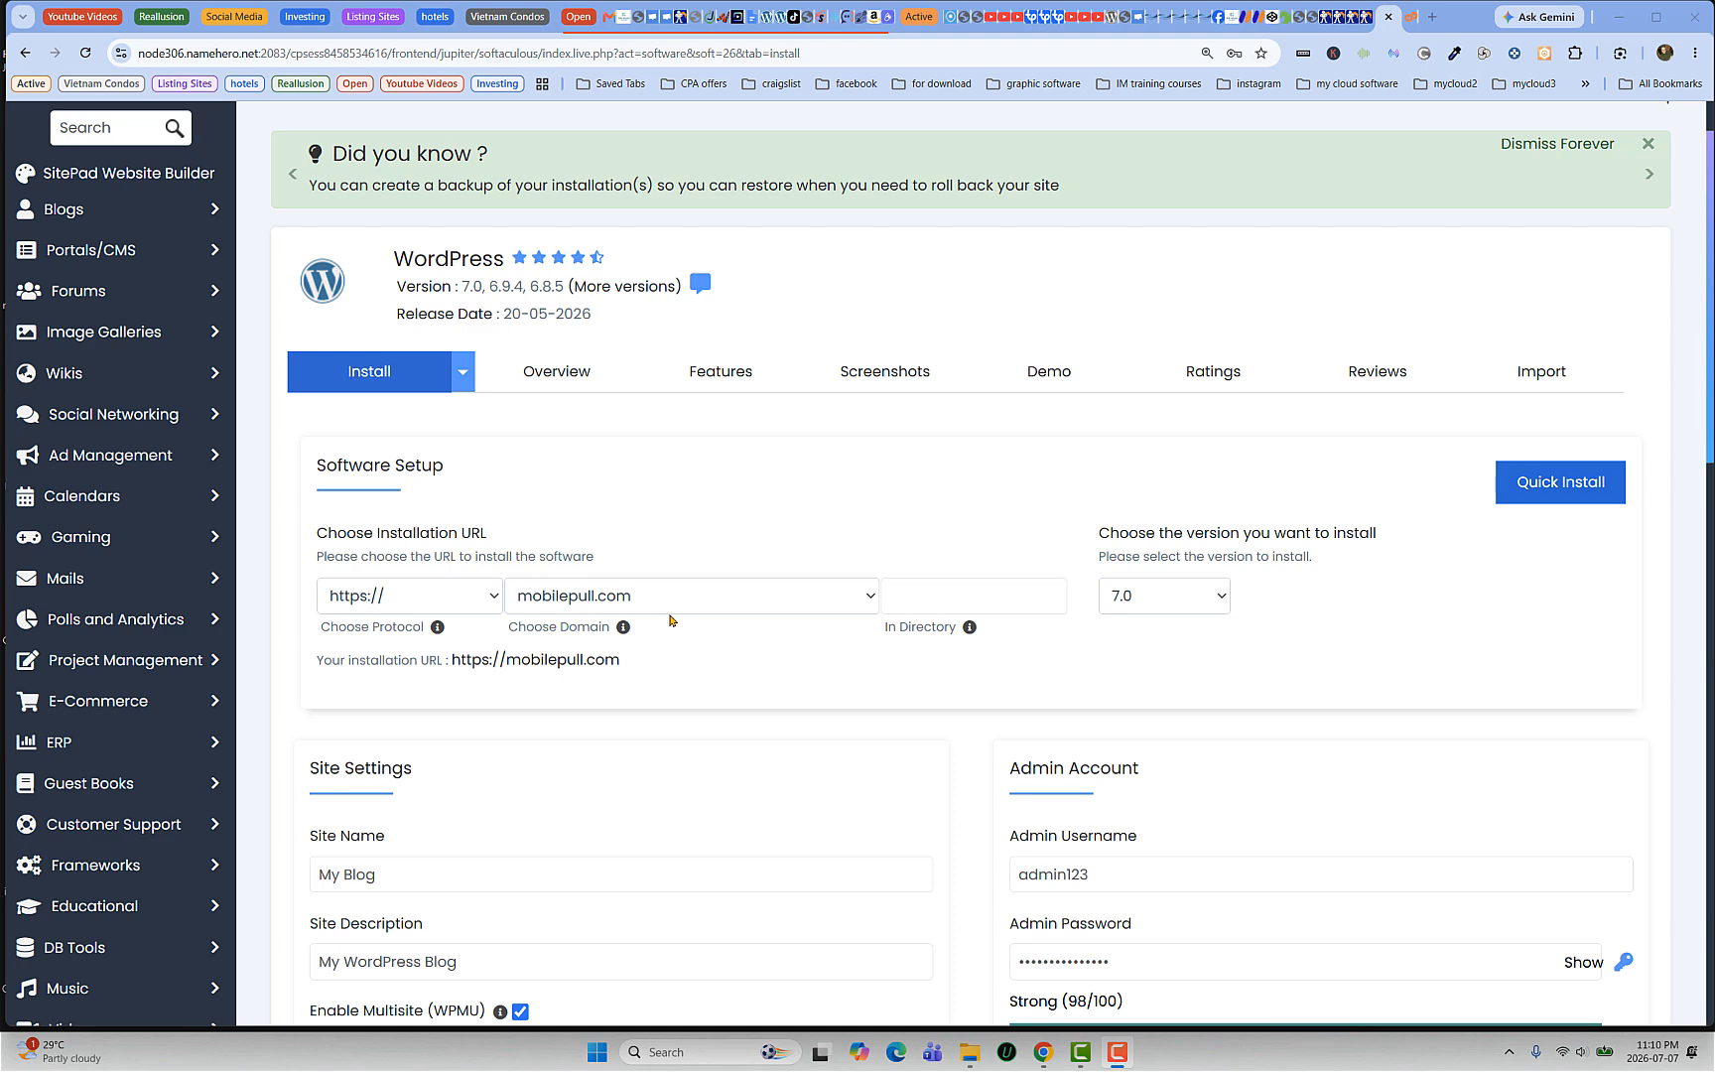
scroll(673, 616, down, 2)
scroll(784, 638, up, 3)
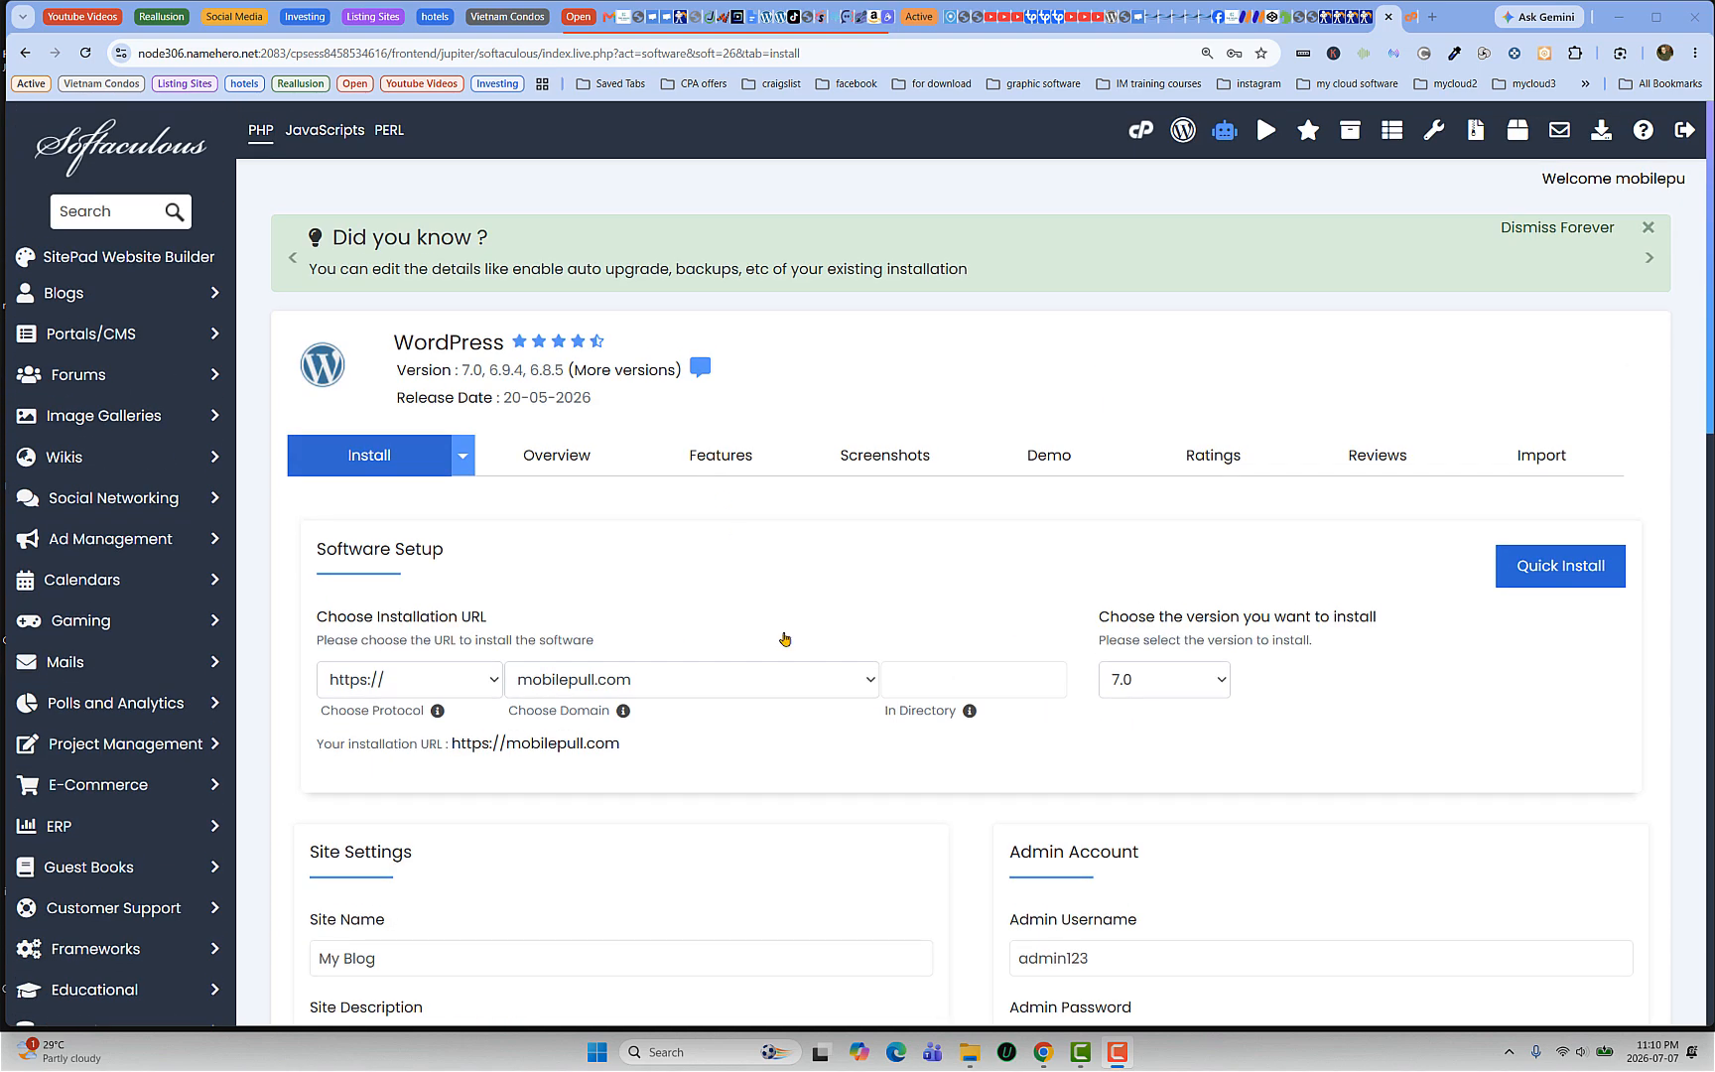
click(857, 681)
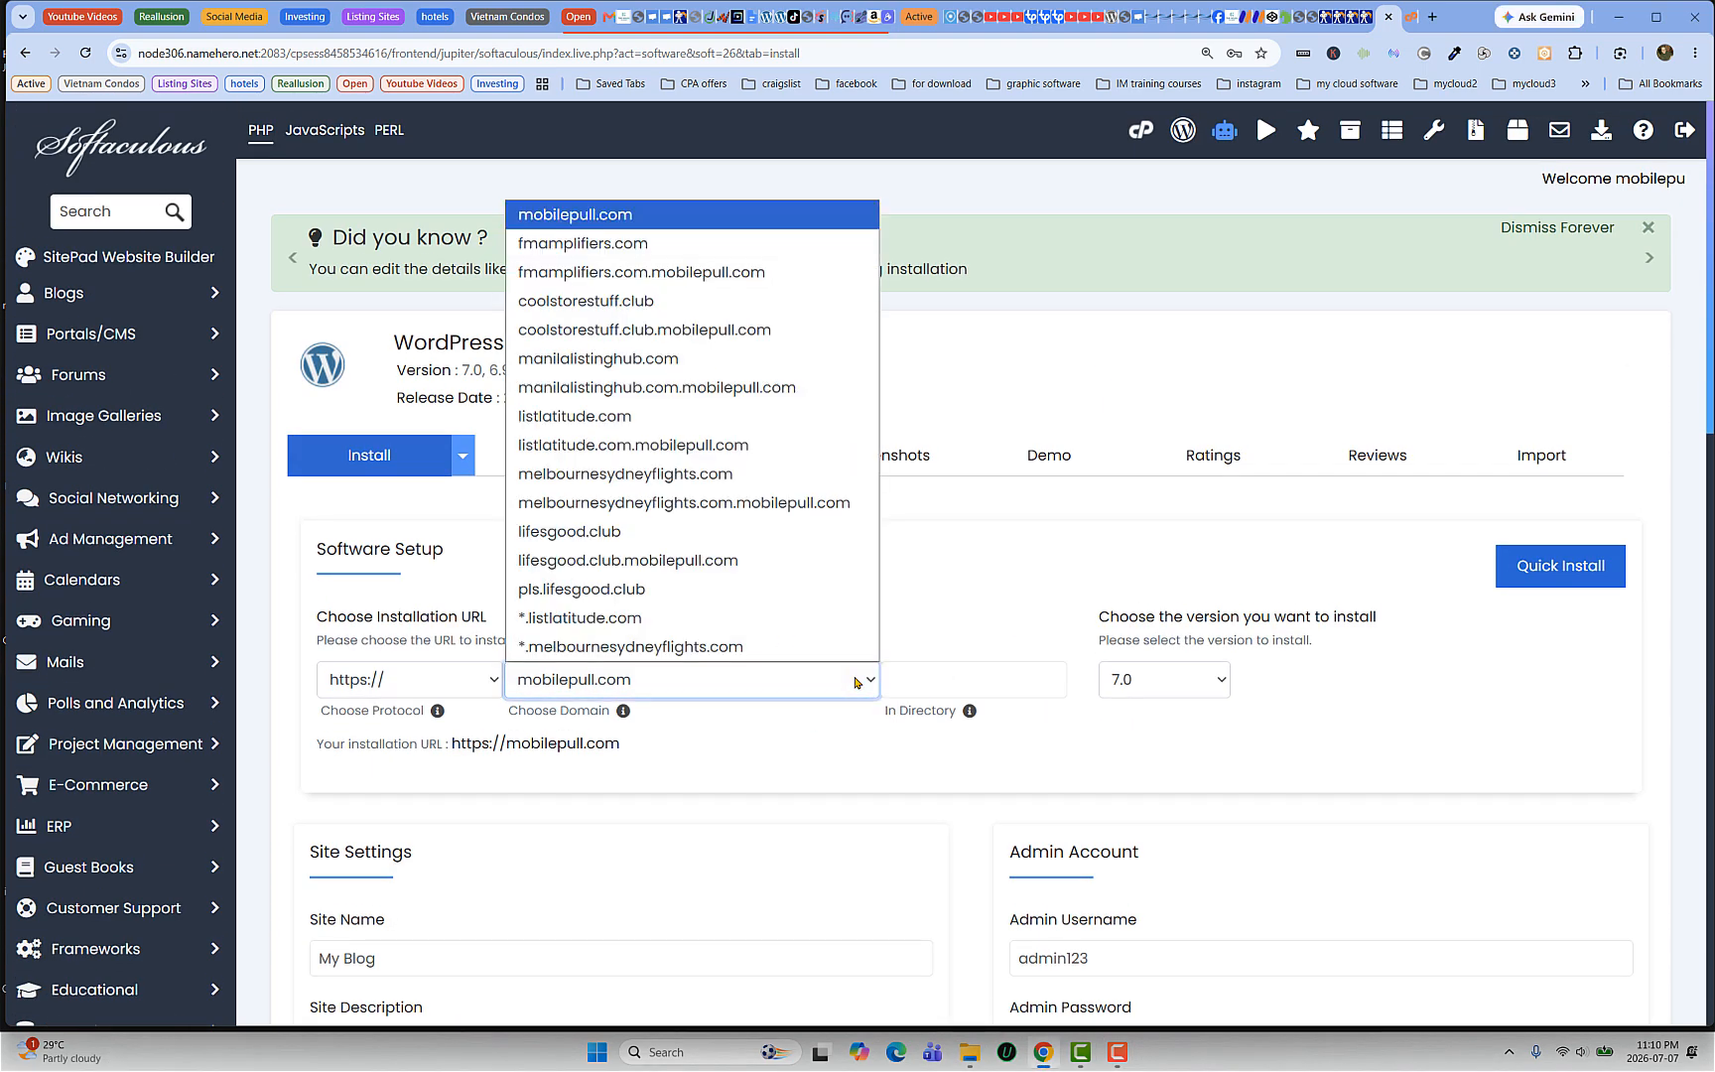
click(635, 416)
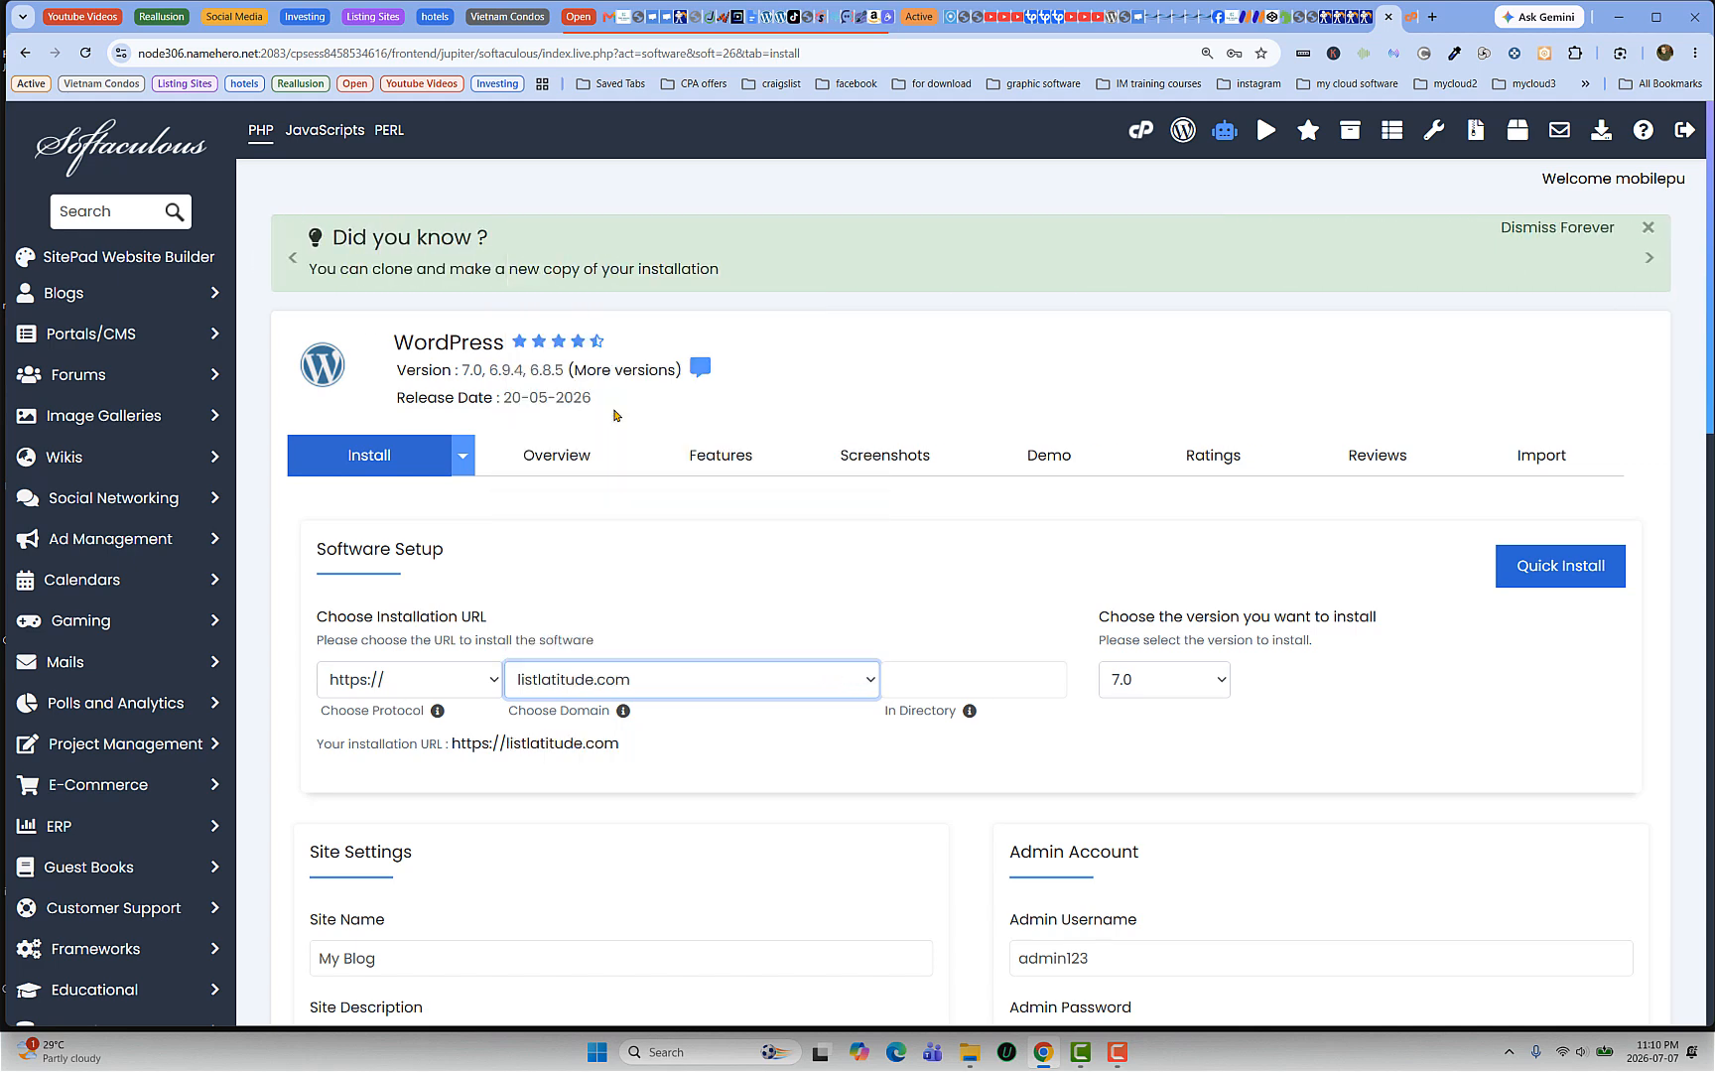
Step: Review the installation URL, site settings, multisite option and admin account fields of the WordPress install form
scroll(734, 715, down, 2)
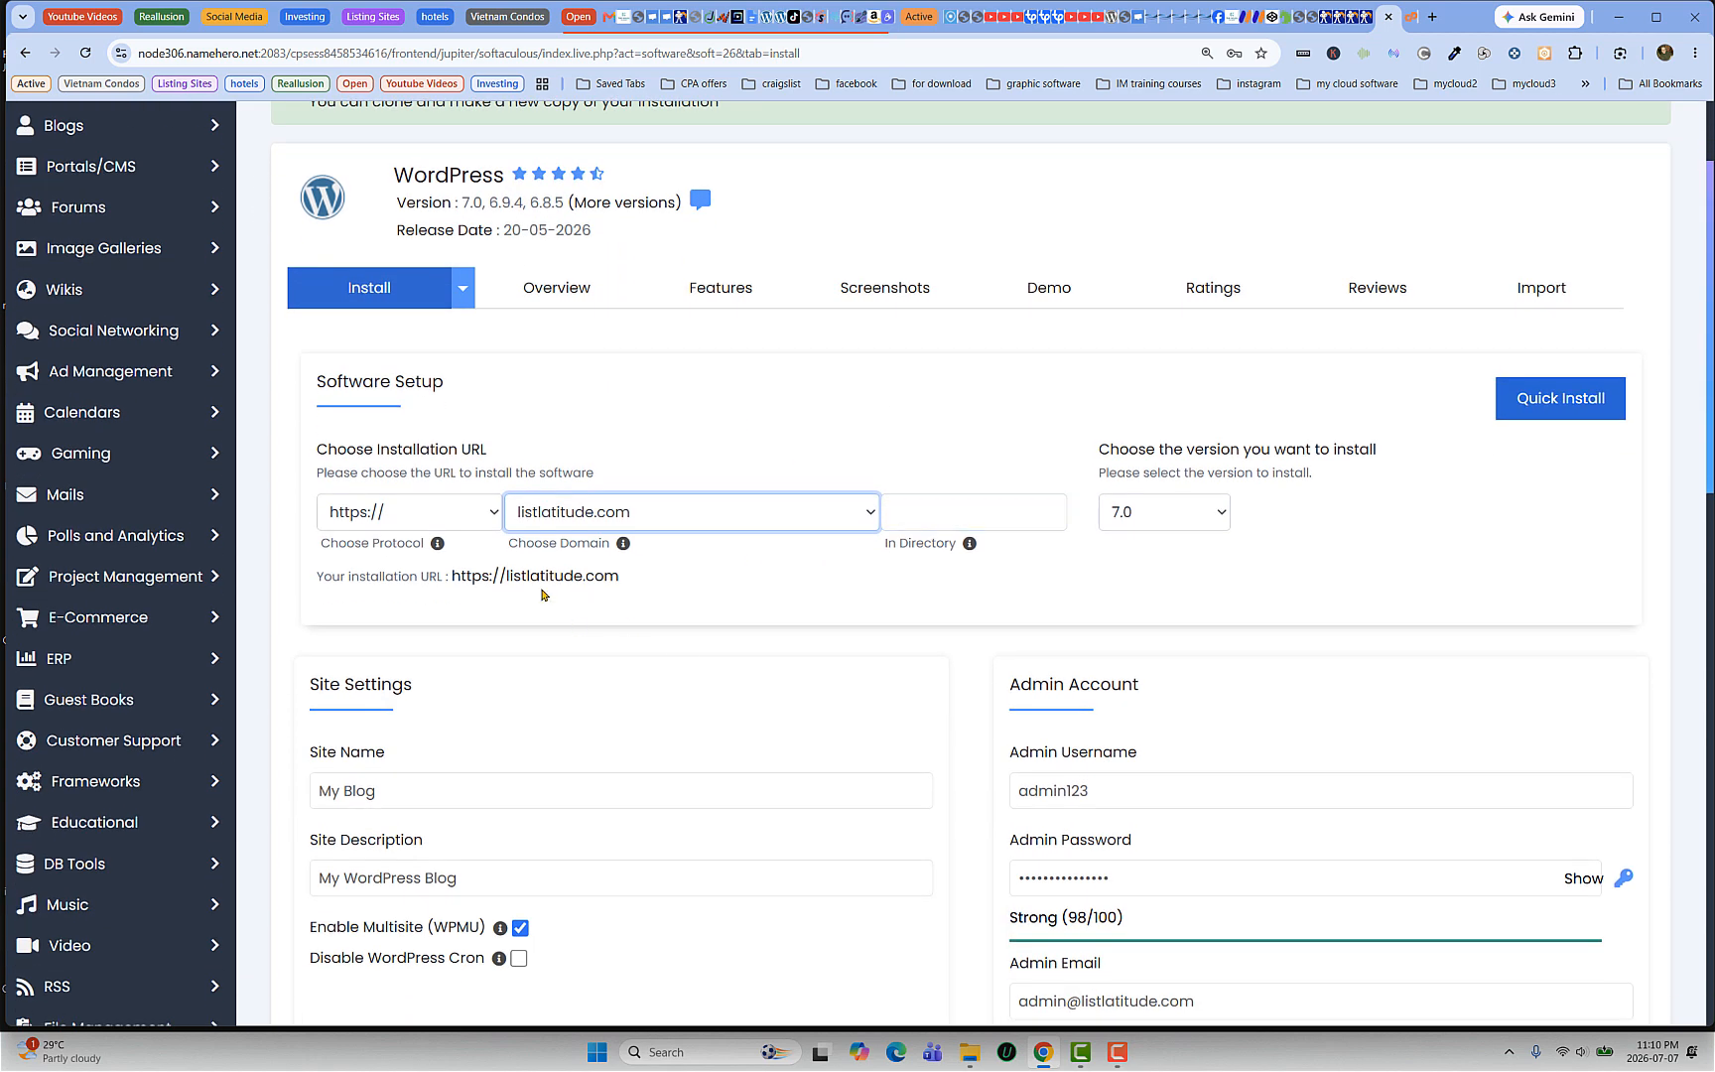
scroll(695, 460, up, 2)
scroll(645, 481, down, 2)
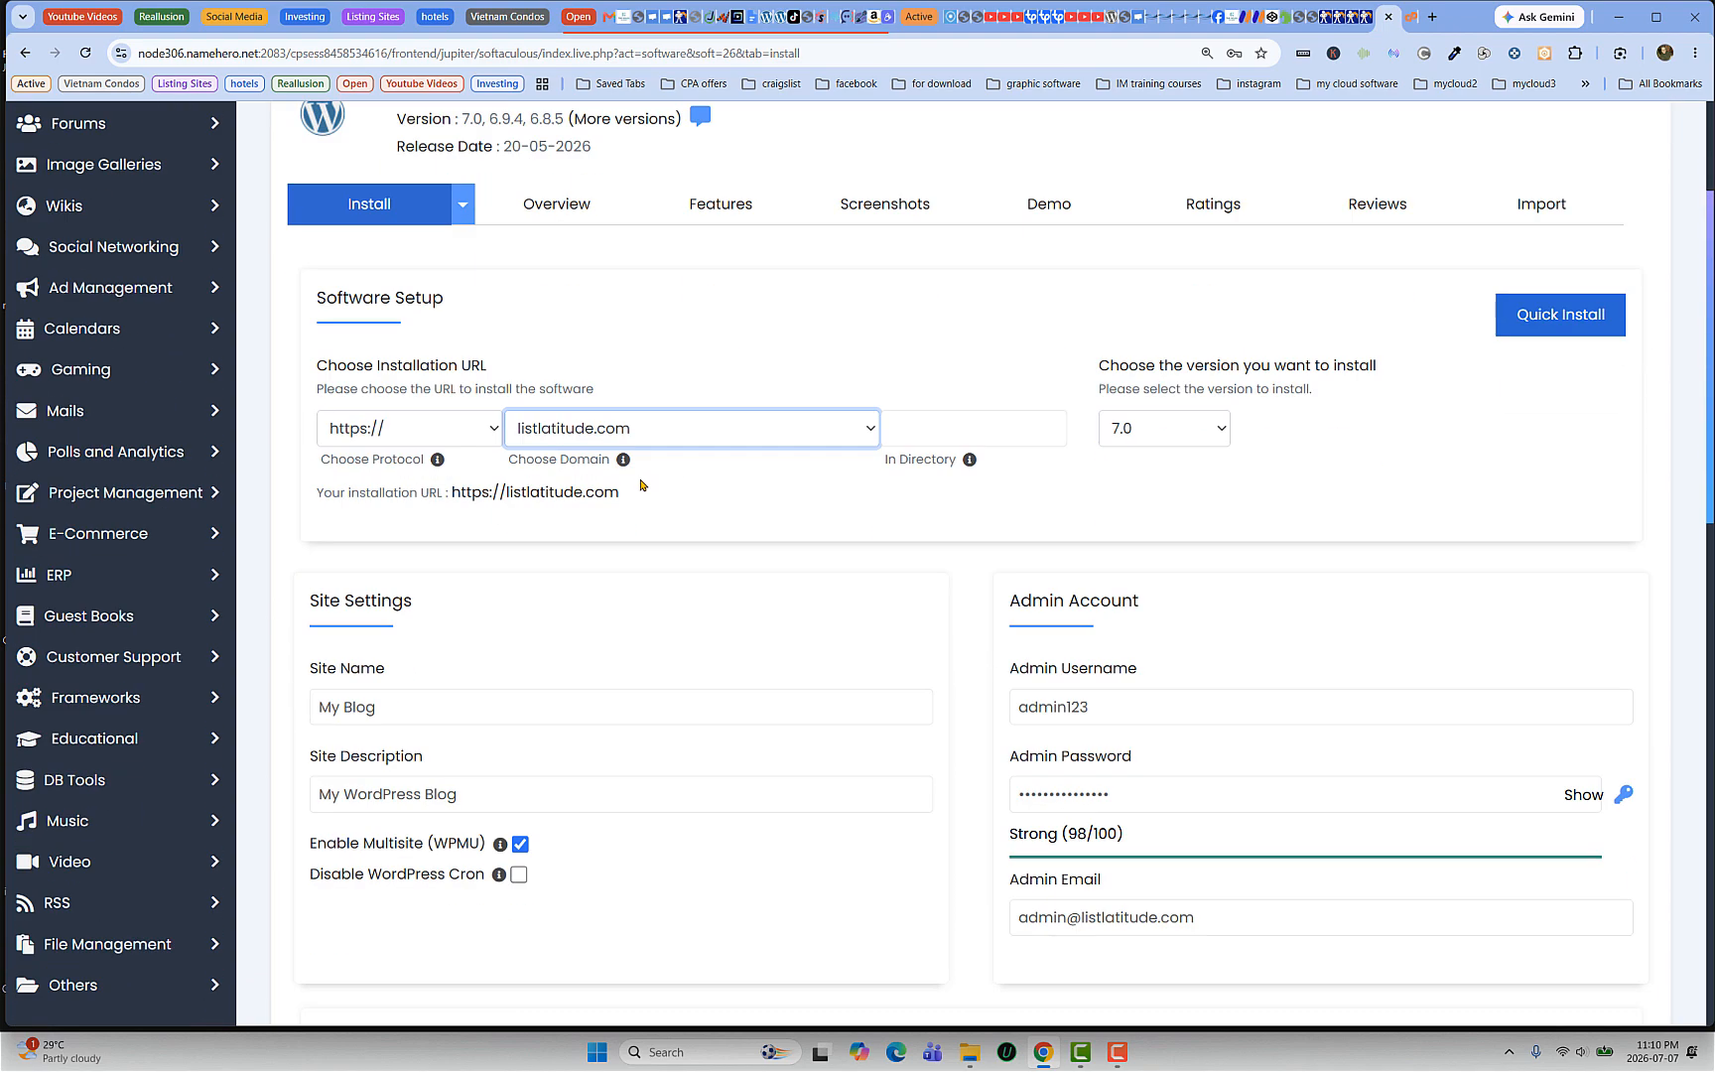
scroll(605, 488, up, 3)
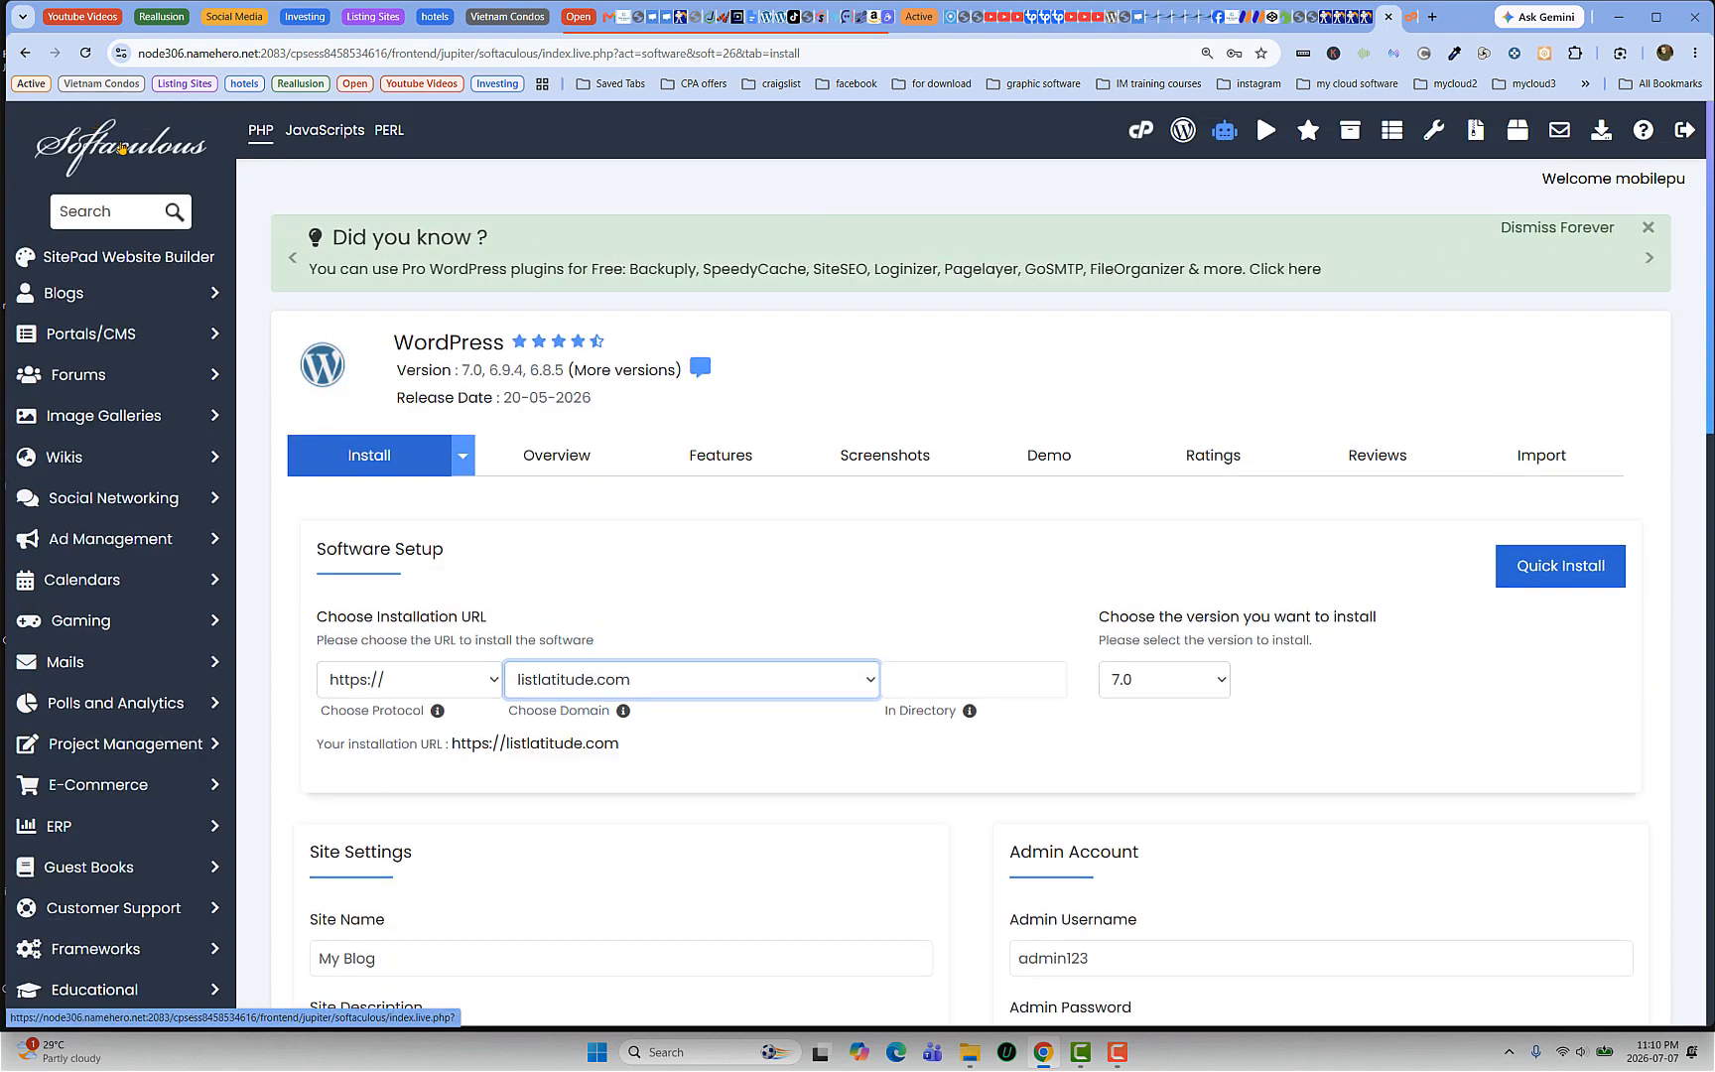
scroll(760, 513, down, 4)
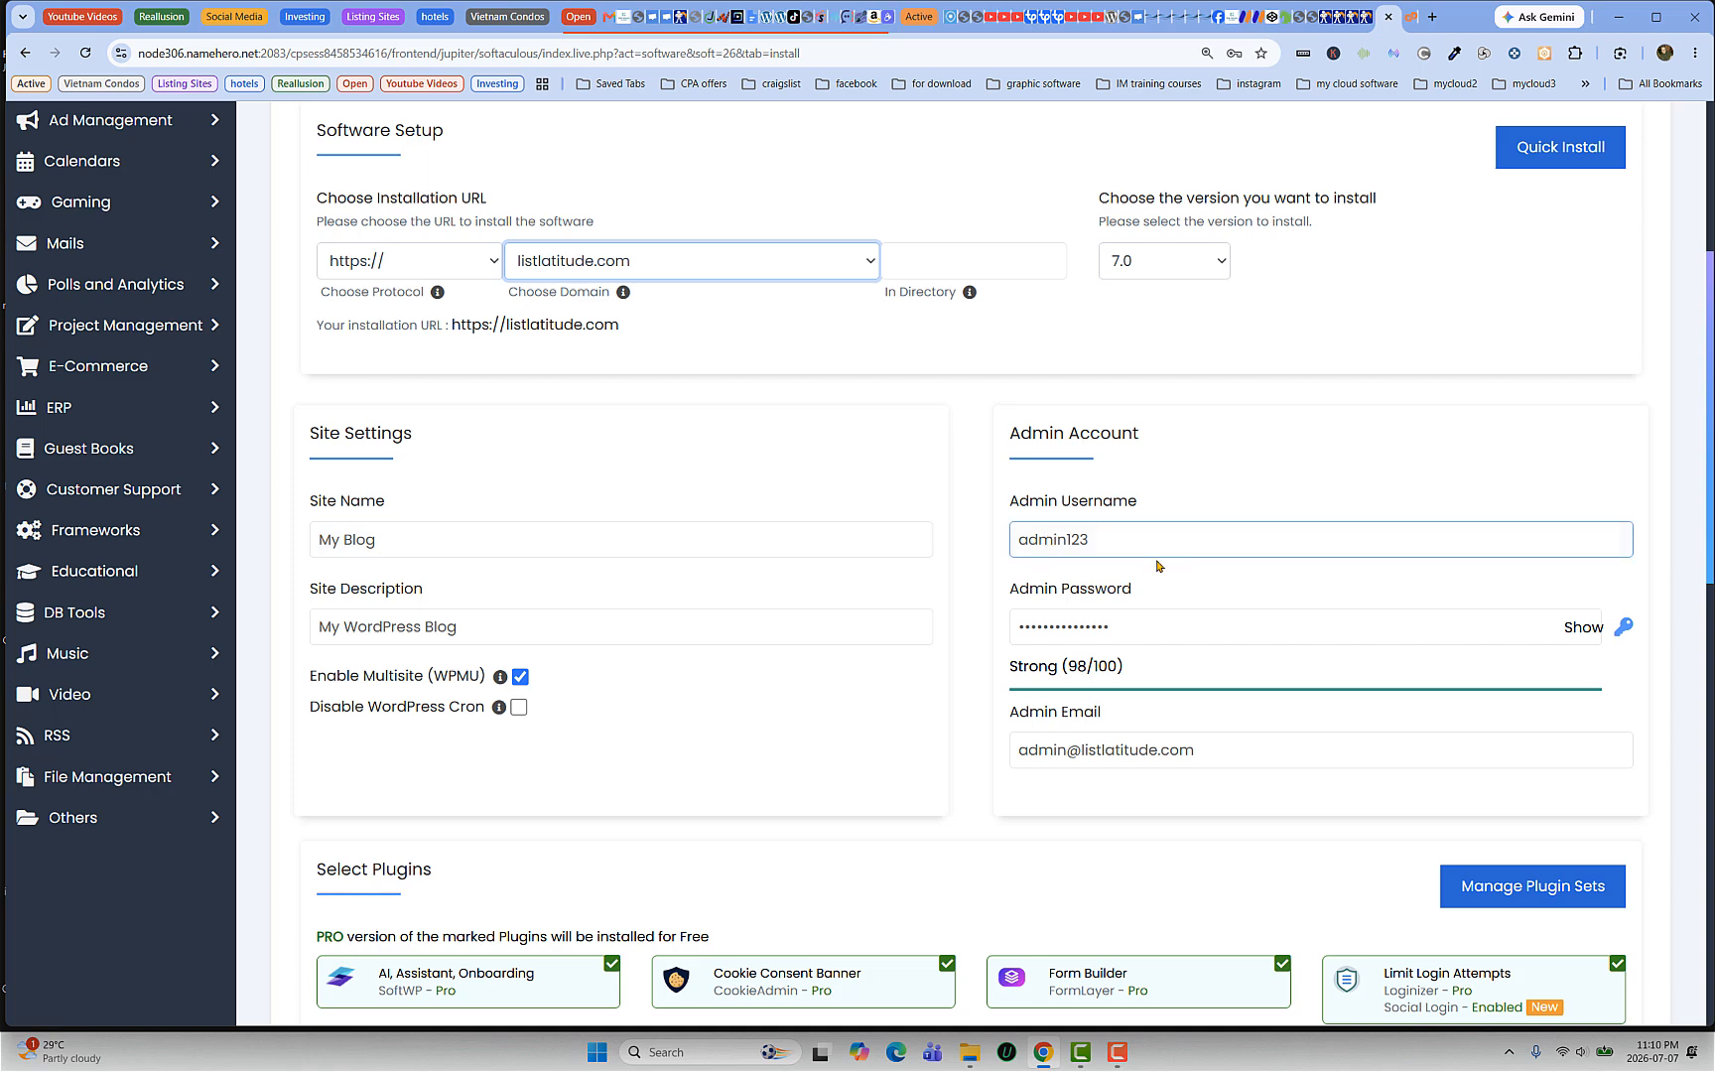
click(1106, 536)
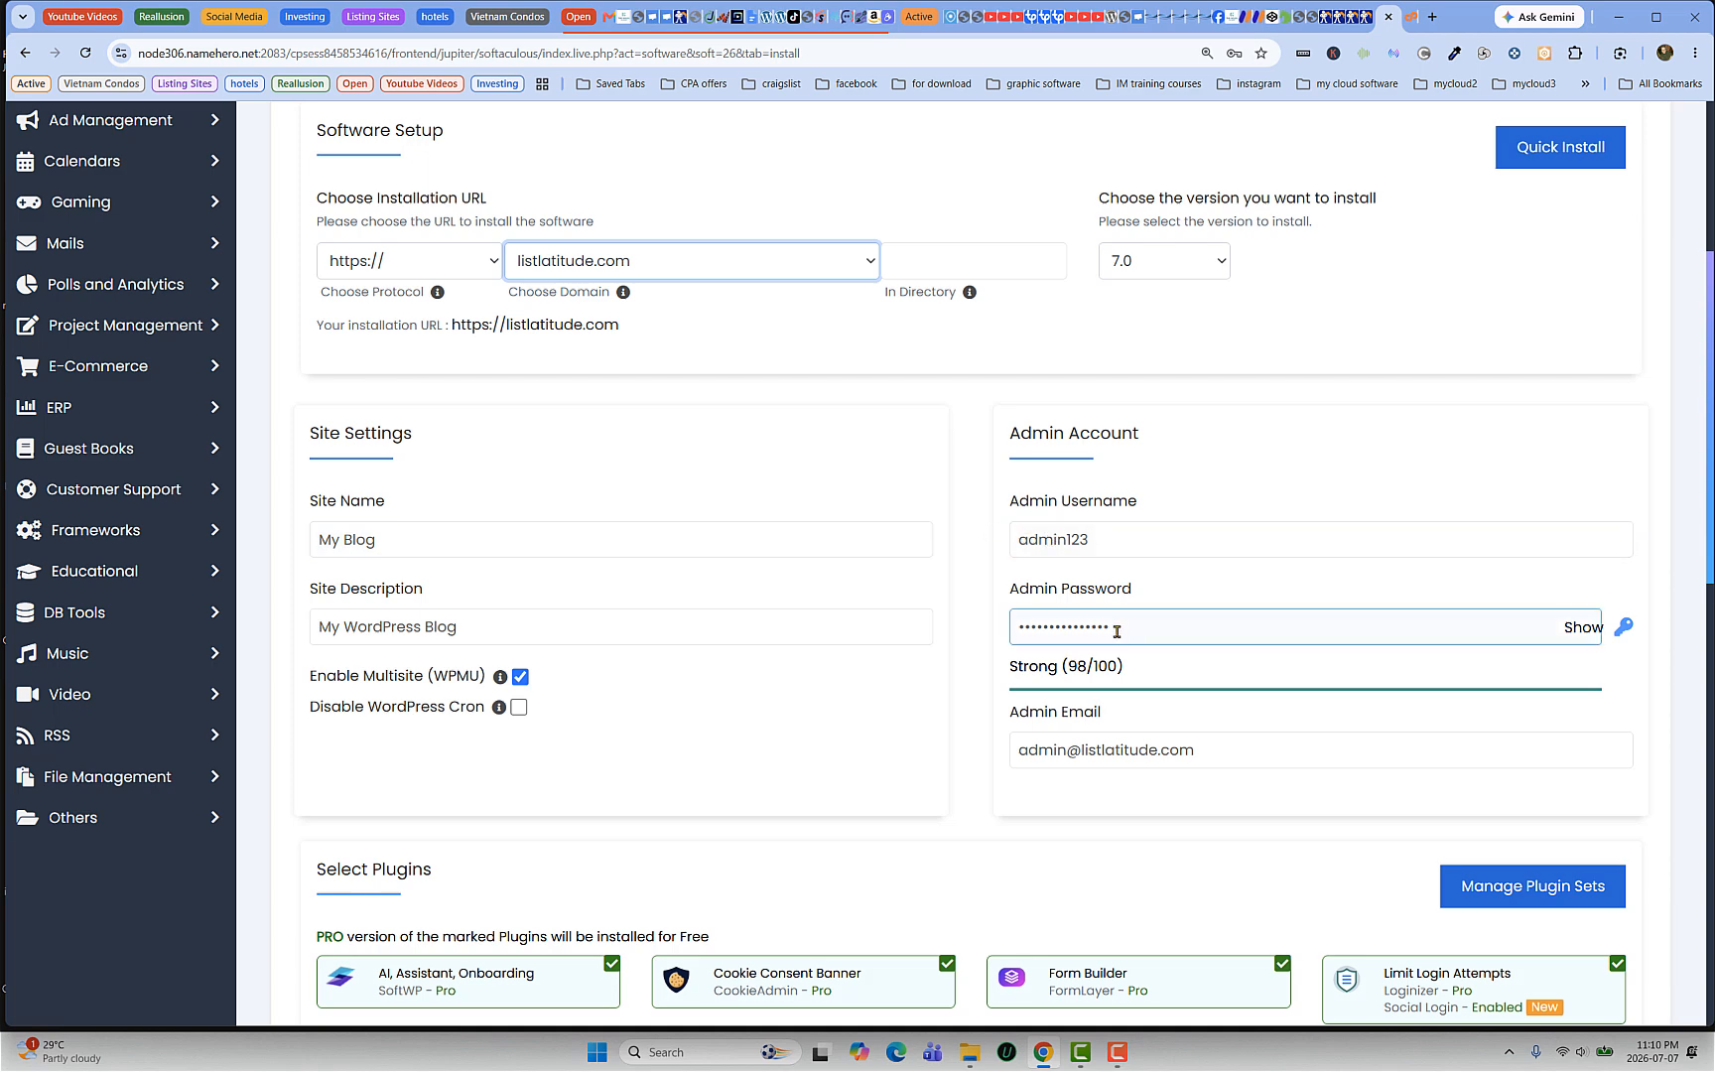
scroll(930, 536, down, 3)
scroll(762, 488, down, 1)
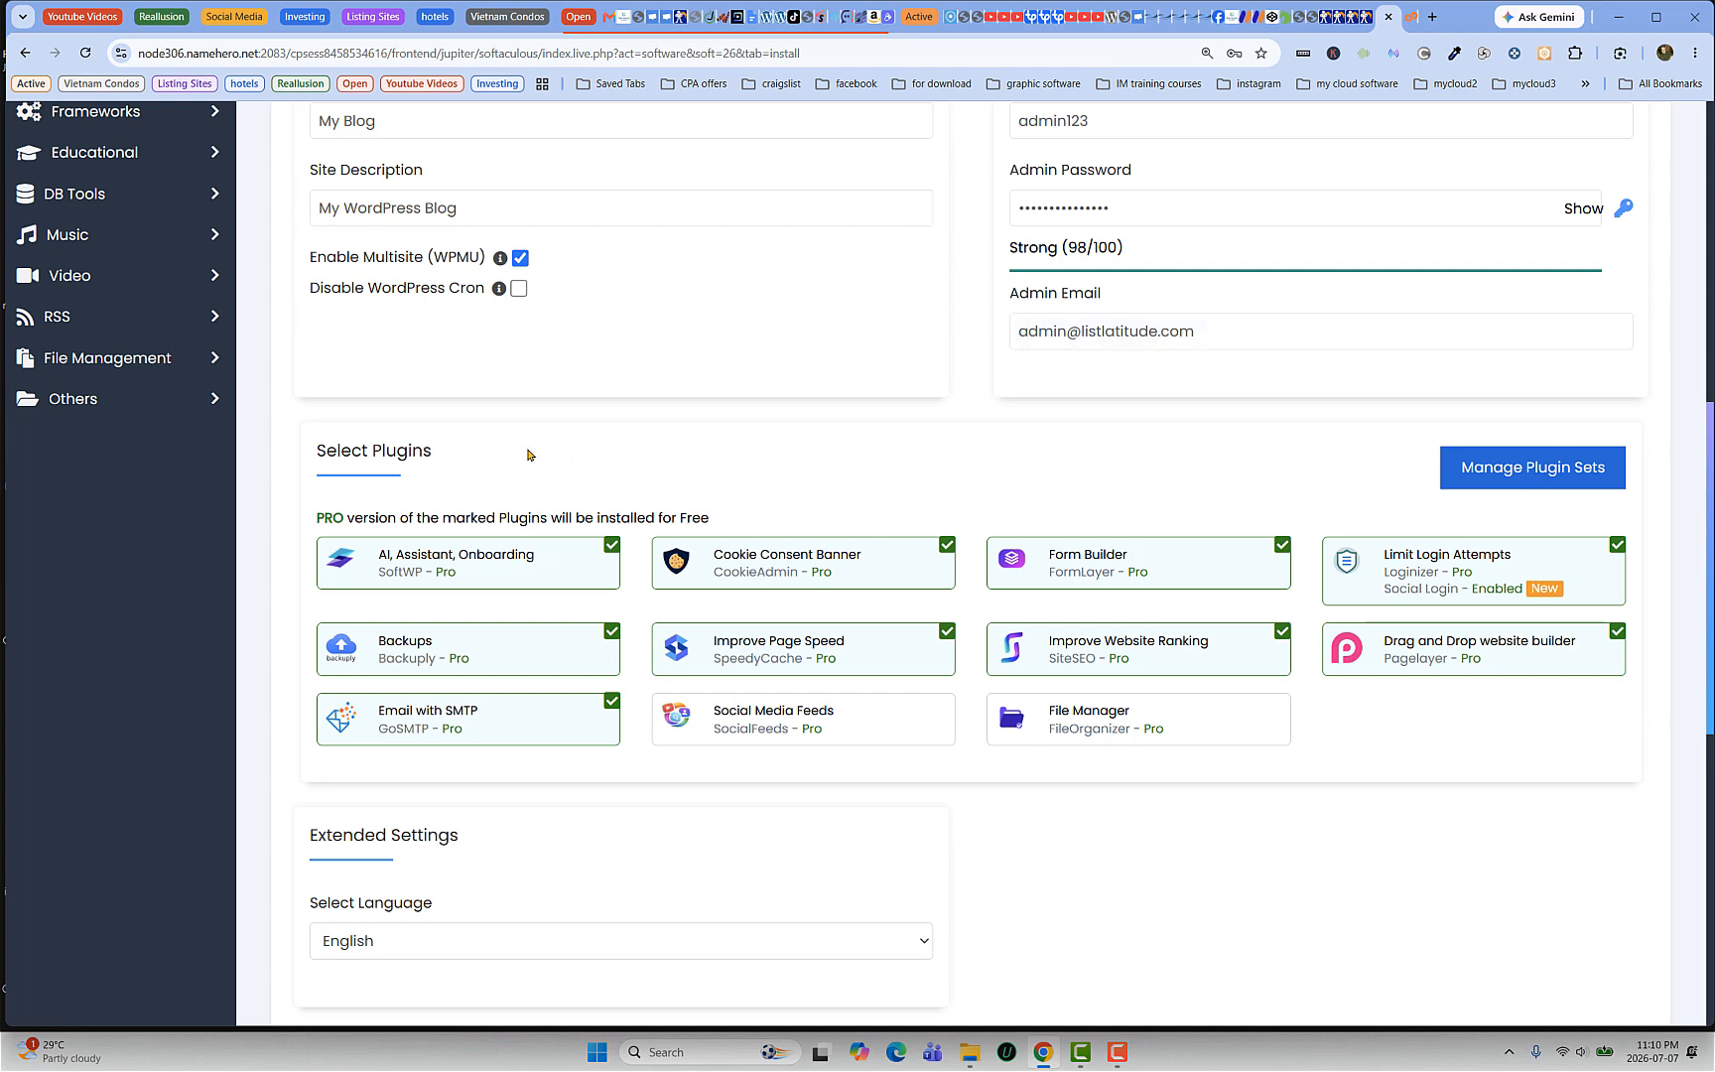
Step: Add the Social Media Feeds and File Manager plugins to the plugins installed with WordPress
scroll(527, 455, down, 1)
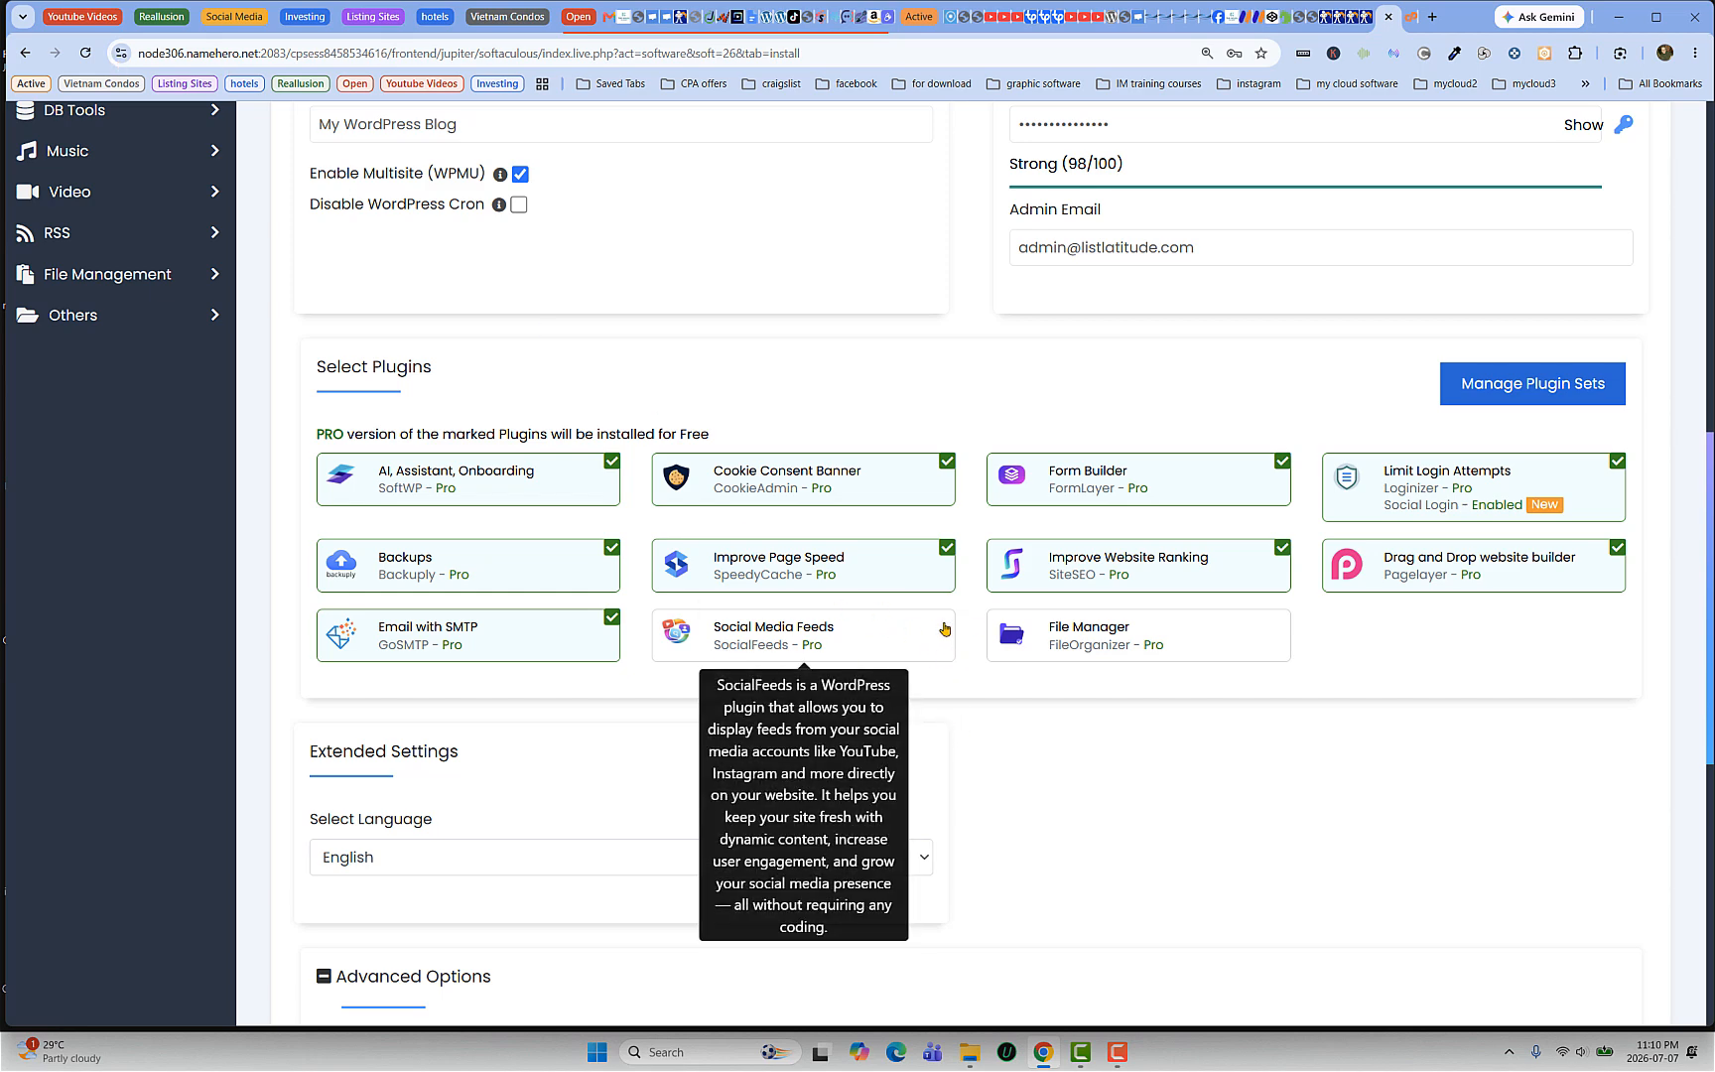
scroll(943, 629, up, 1)
click(940, 645)
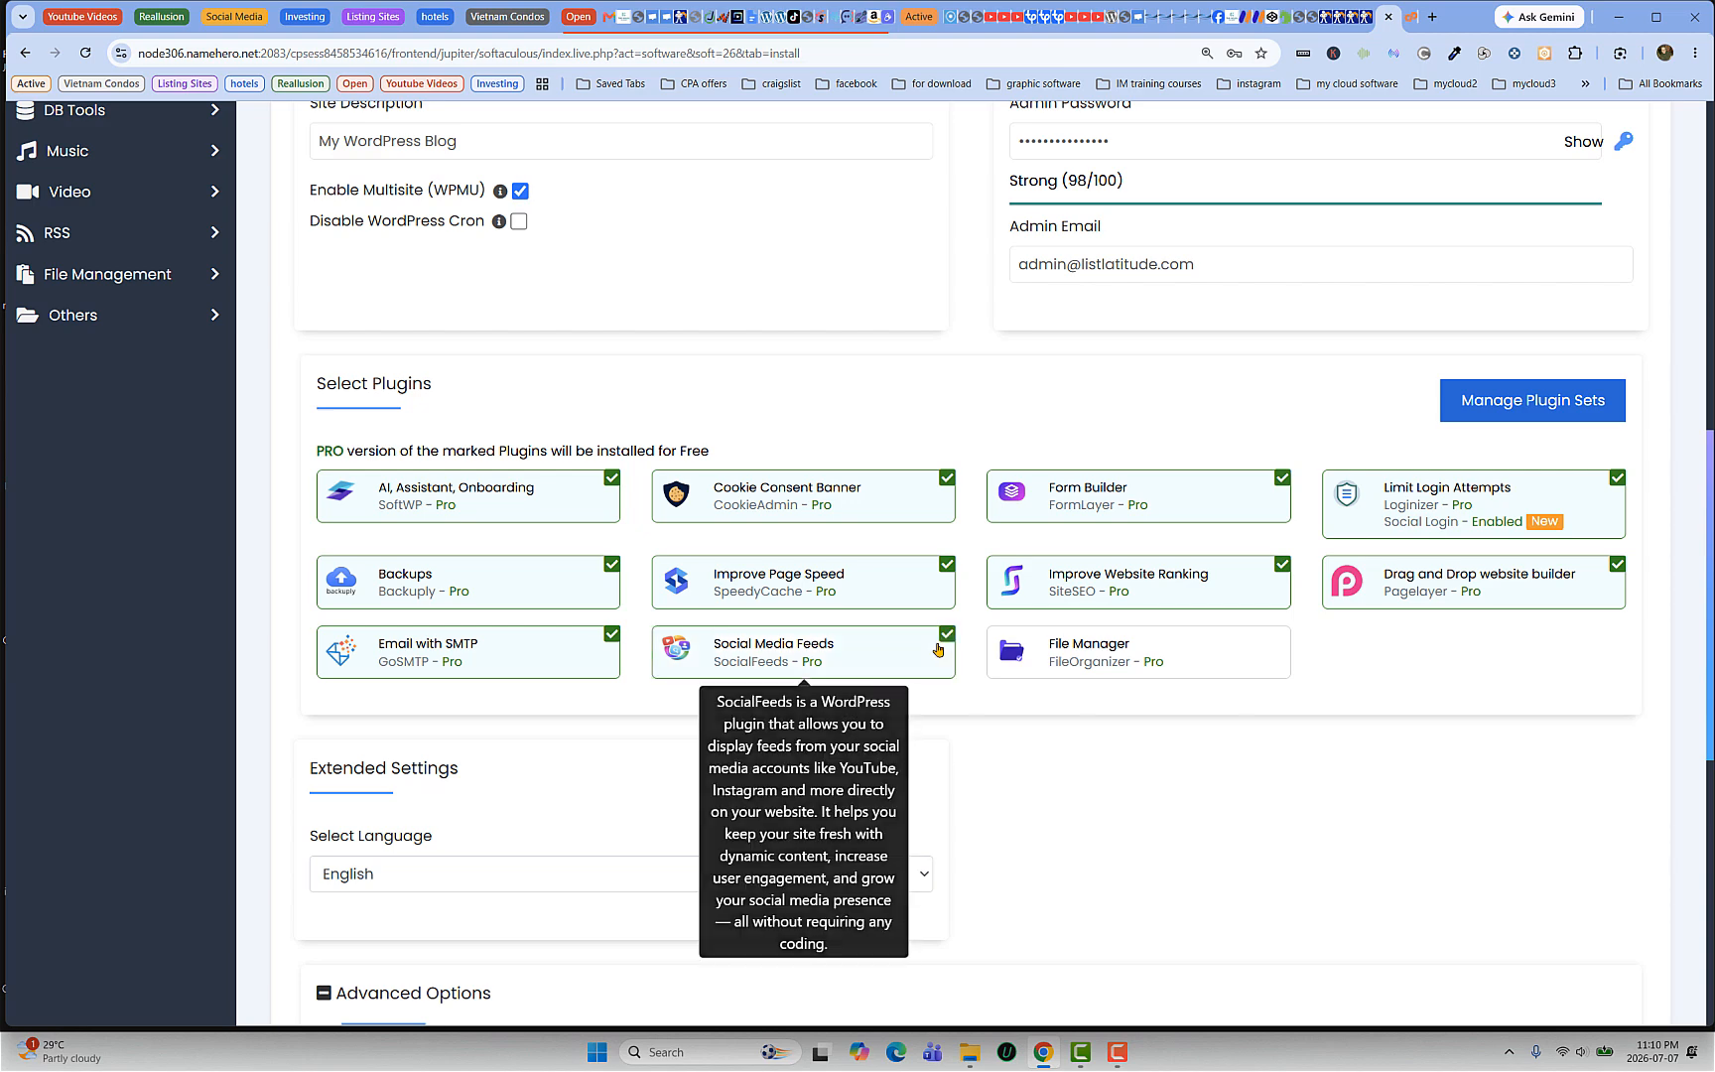
click(1242, 657)
scroll(727, 630, down, 1)
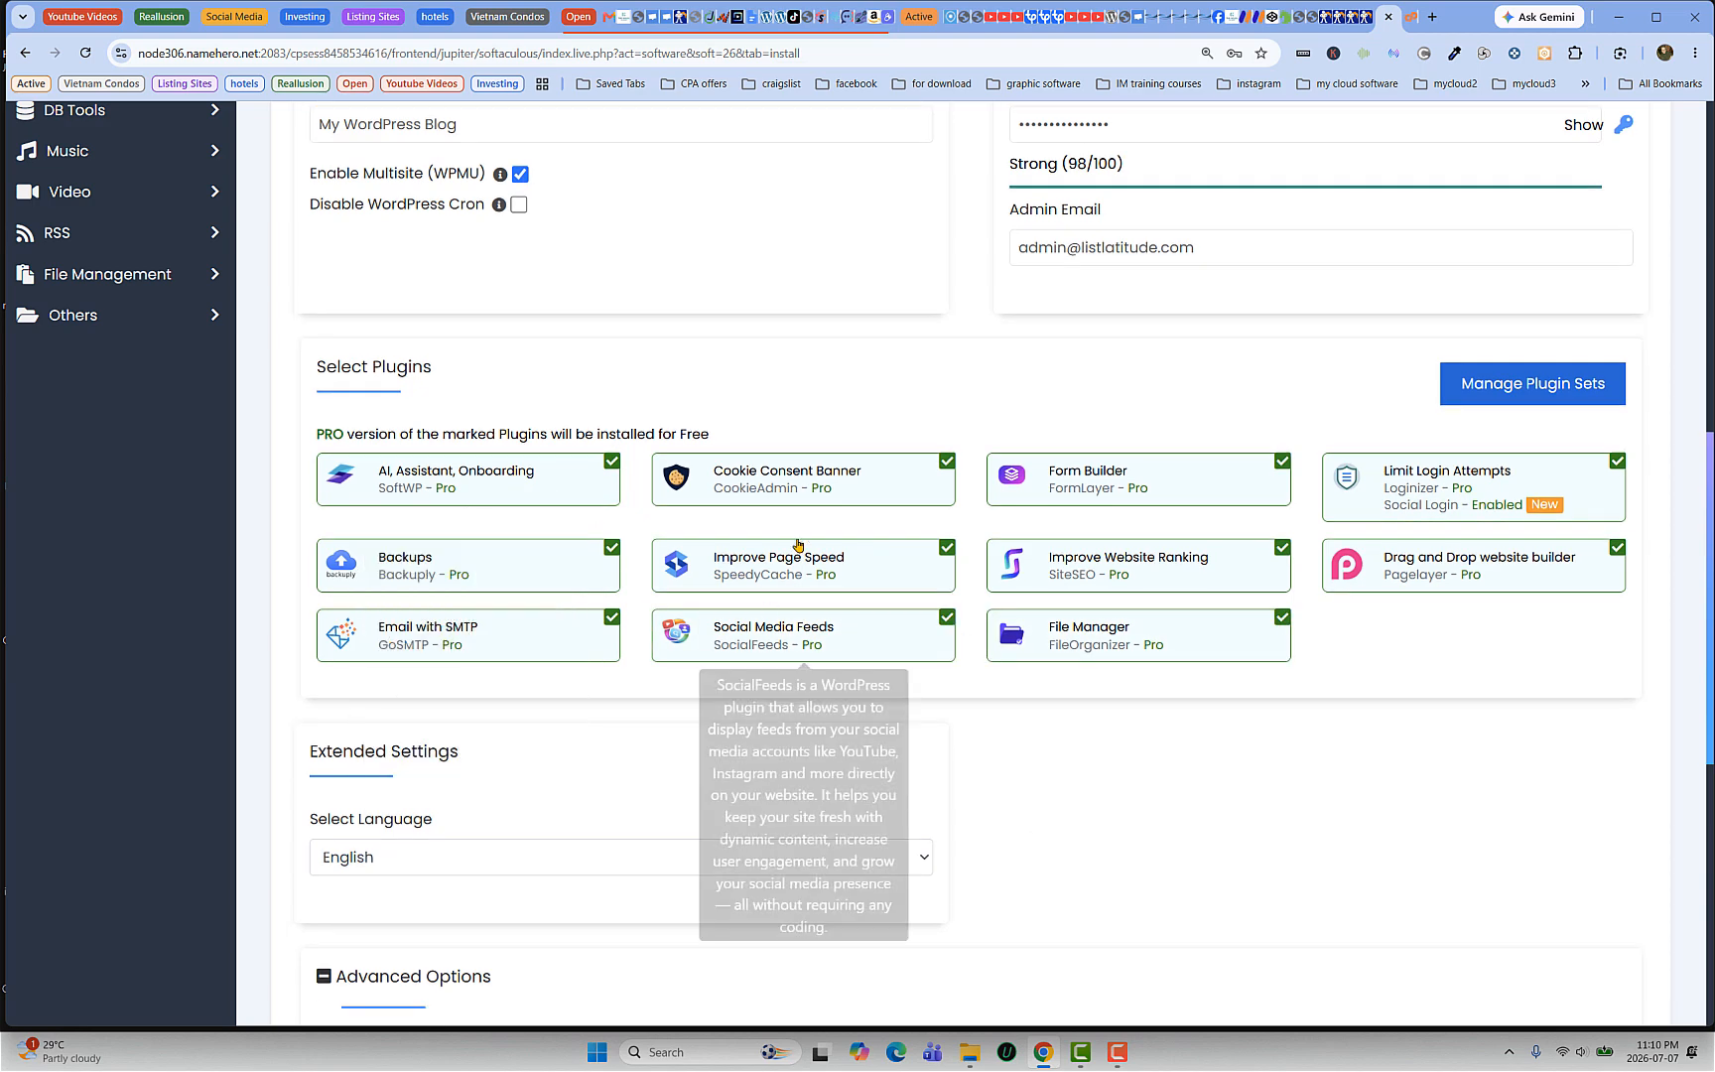
Step: Review the language and advanced installation settings, and collapse the Advanced Options section
scroll(579, 698, down, 1)
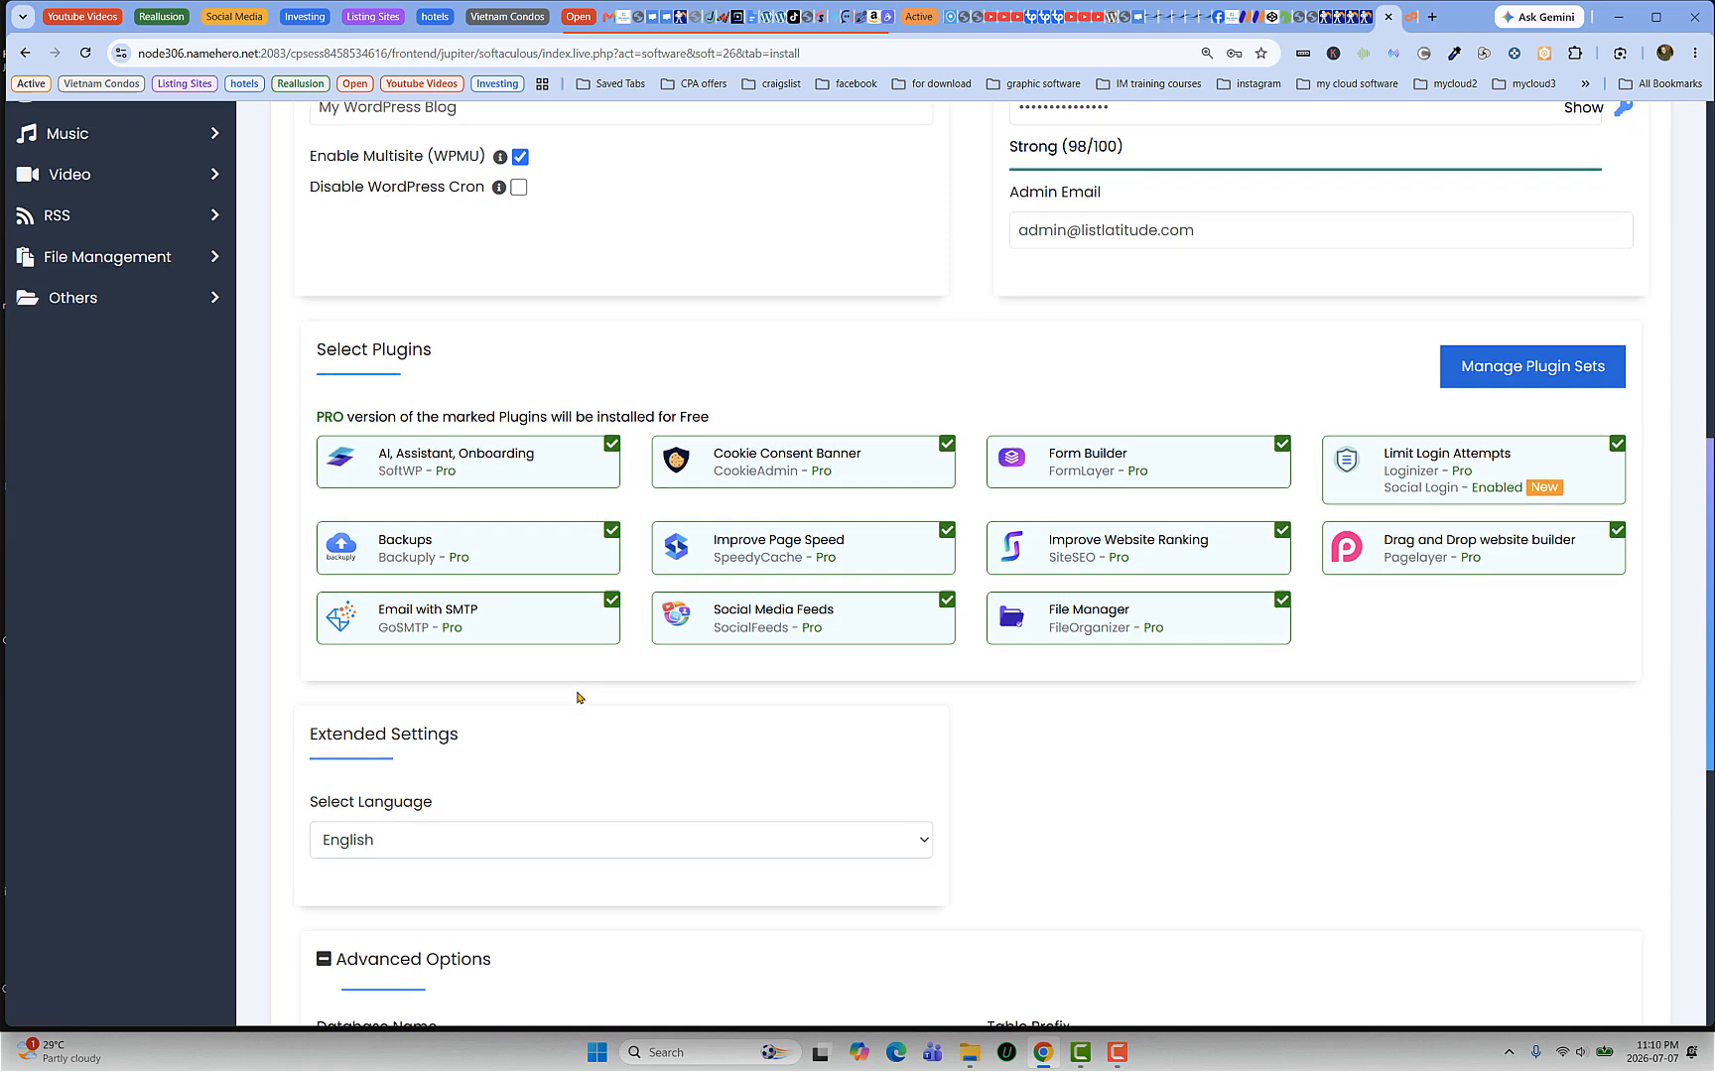
scroll(579, 698, down, 2)
scroll(760, 606, down, 1)
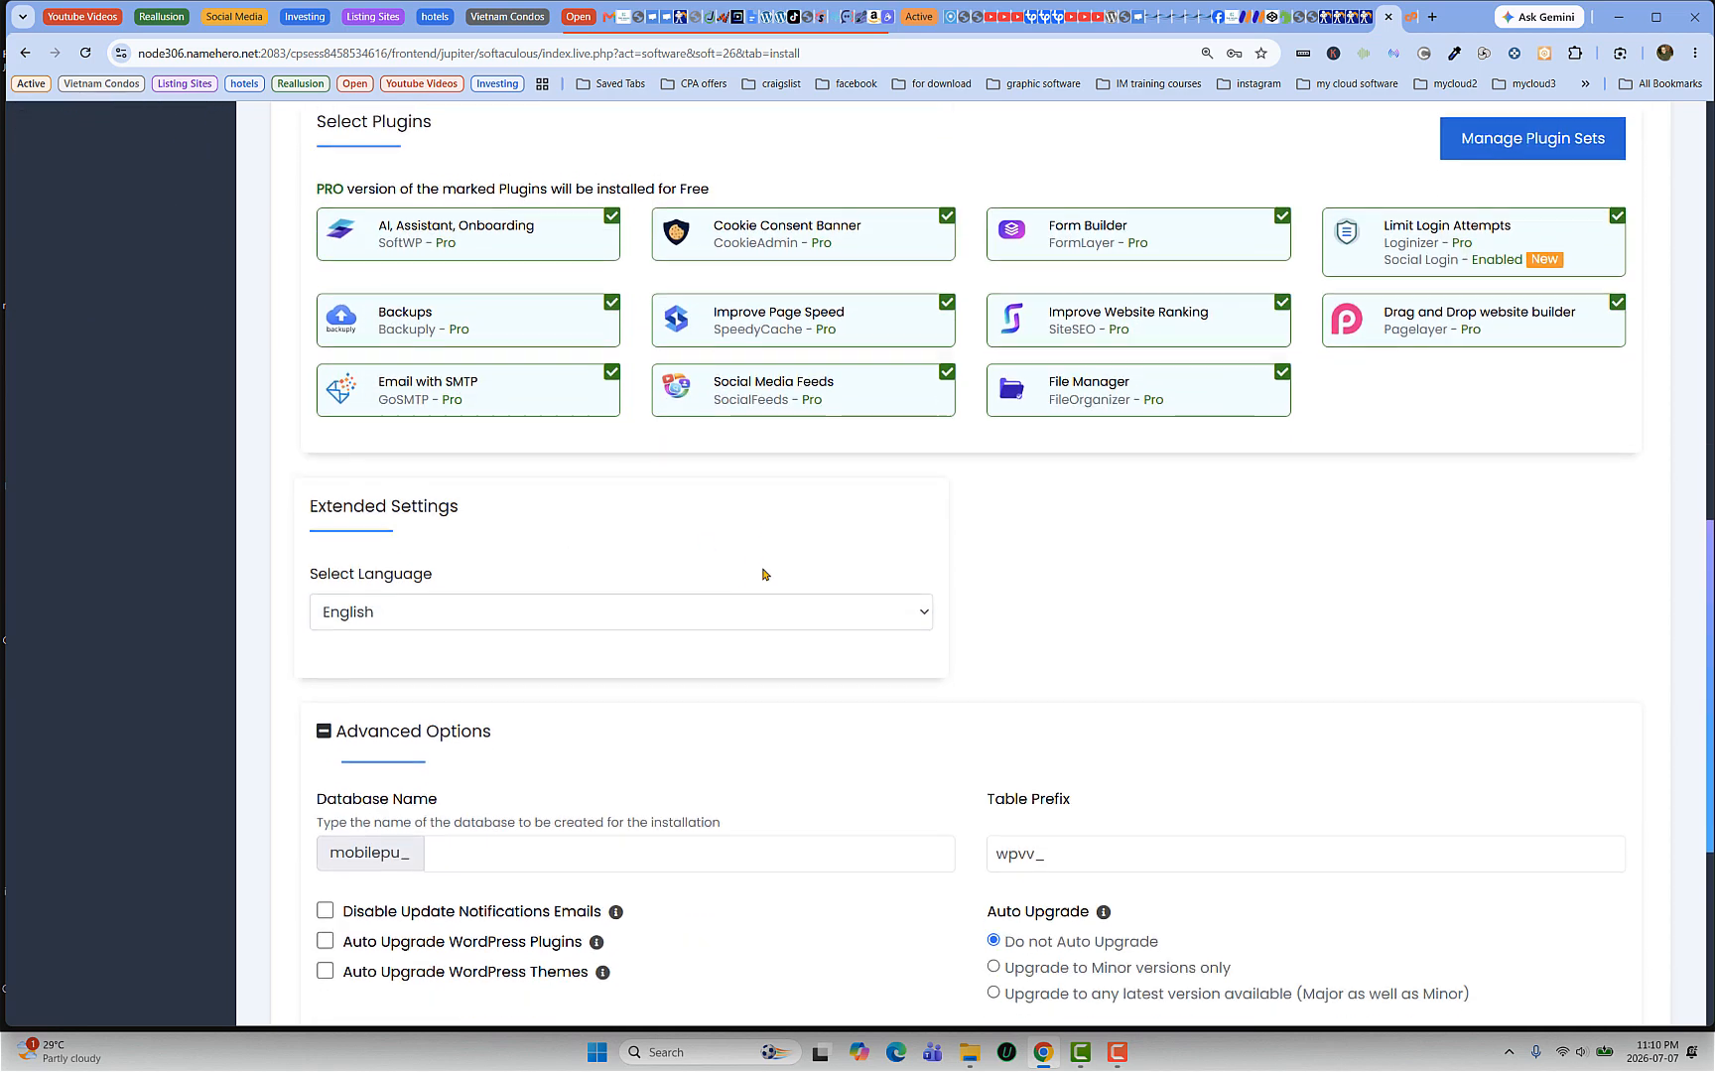
scroll(759, 571, down, 1)
scroll(754, 567, up, 2)
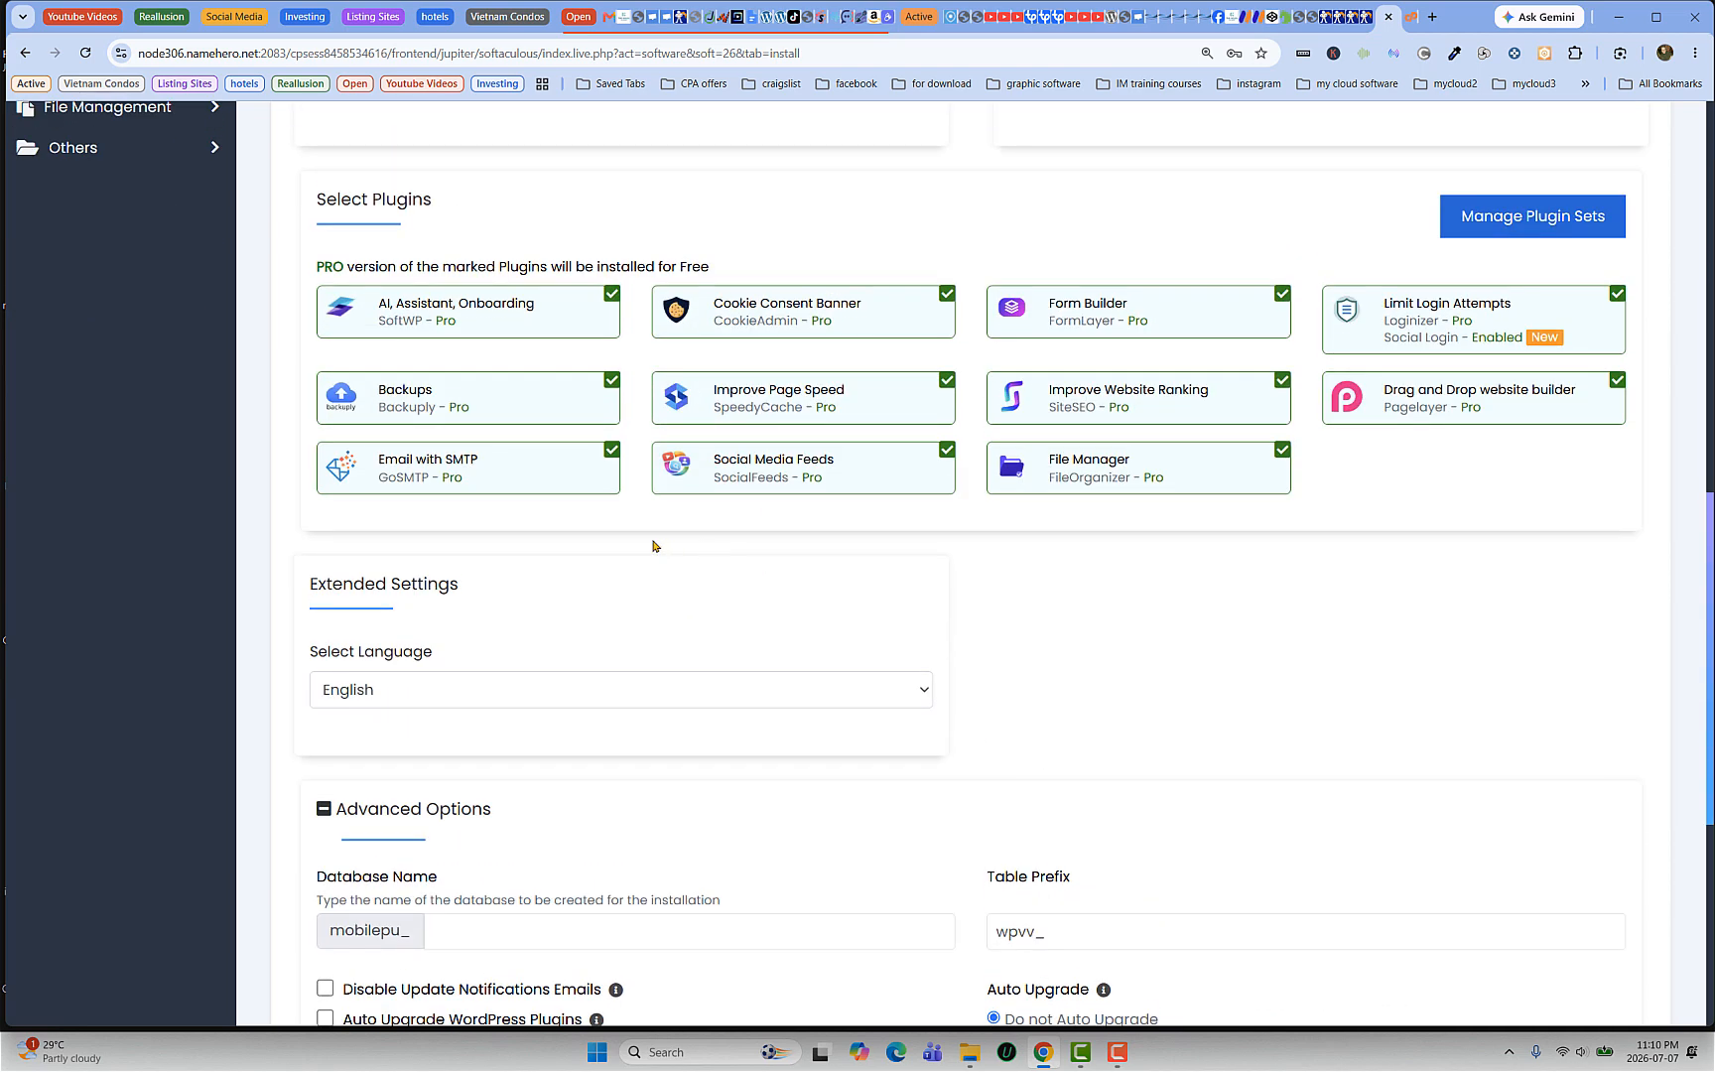
scroll(575, 590, down, 2)
scroll(870, 562, up, 2)
scroll(645, 625, down, 2)
scroll(504, 629, down, 1)
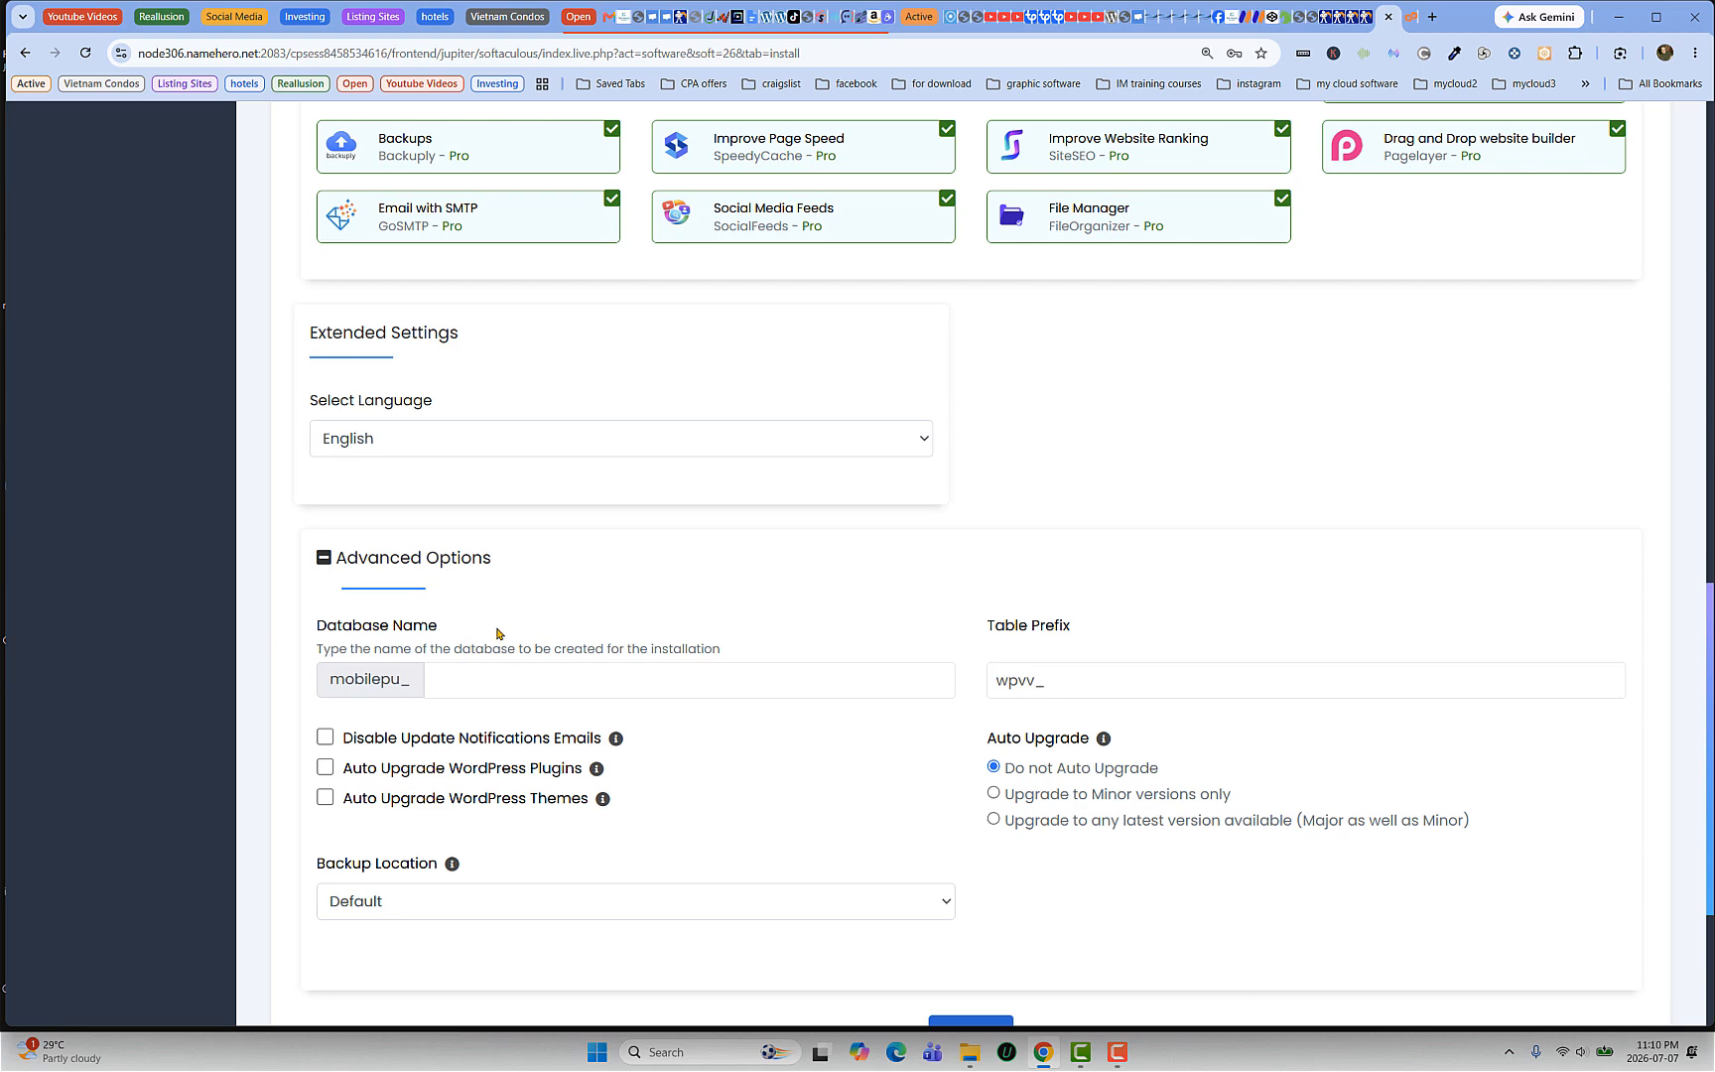
scroll(496, 633, down, 1)
click(323, 475)
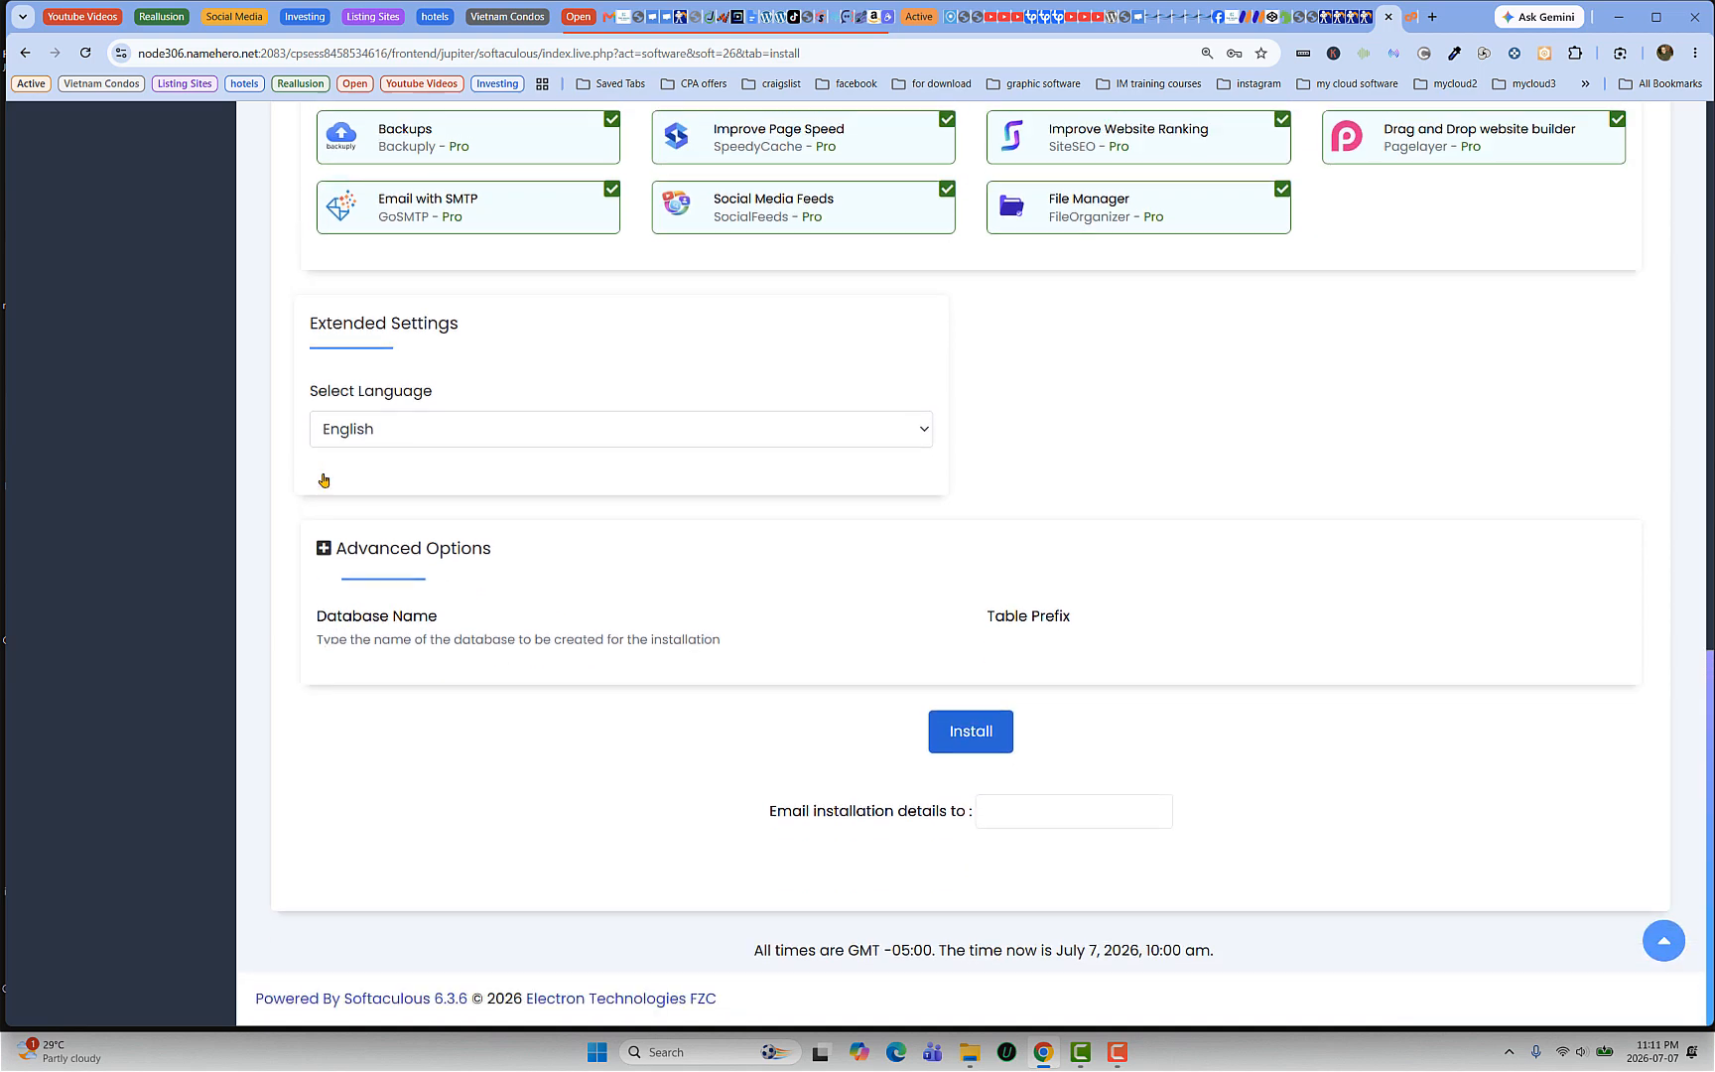
Step: Expand the Advanced Options and set the database name to latitude and the table prefix to latitude_
click(325, 609)
scroll(464, 416, down, 2)
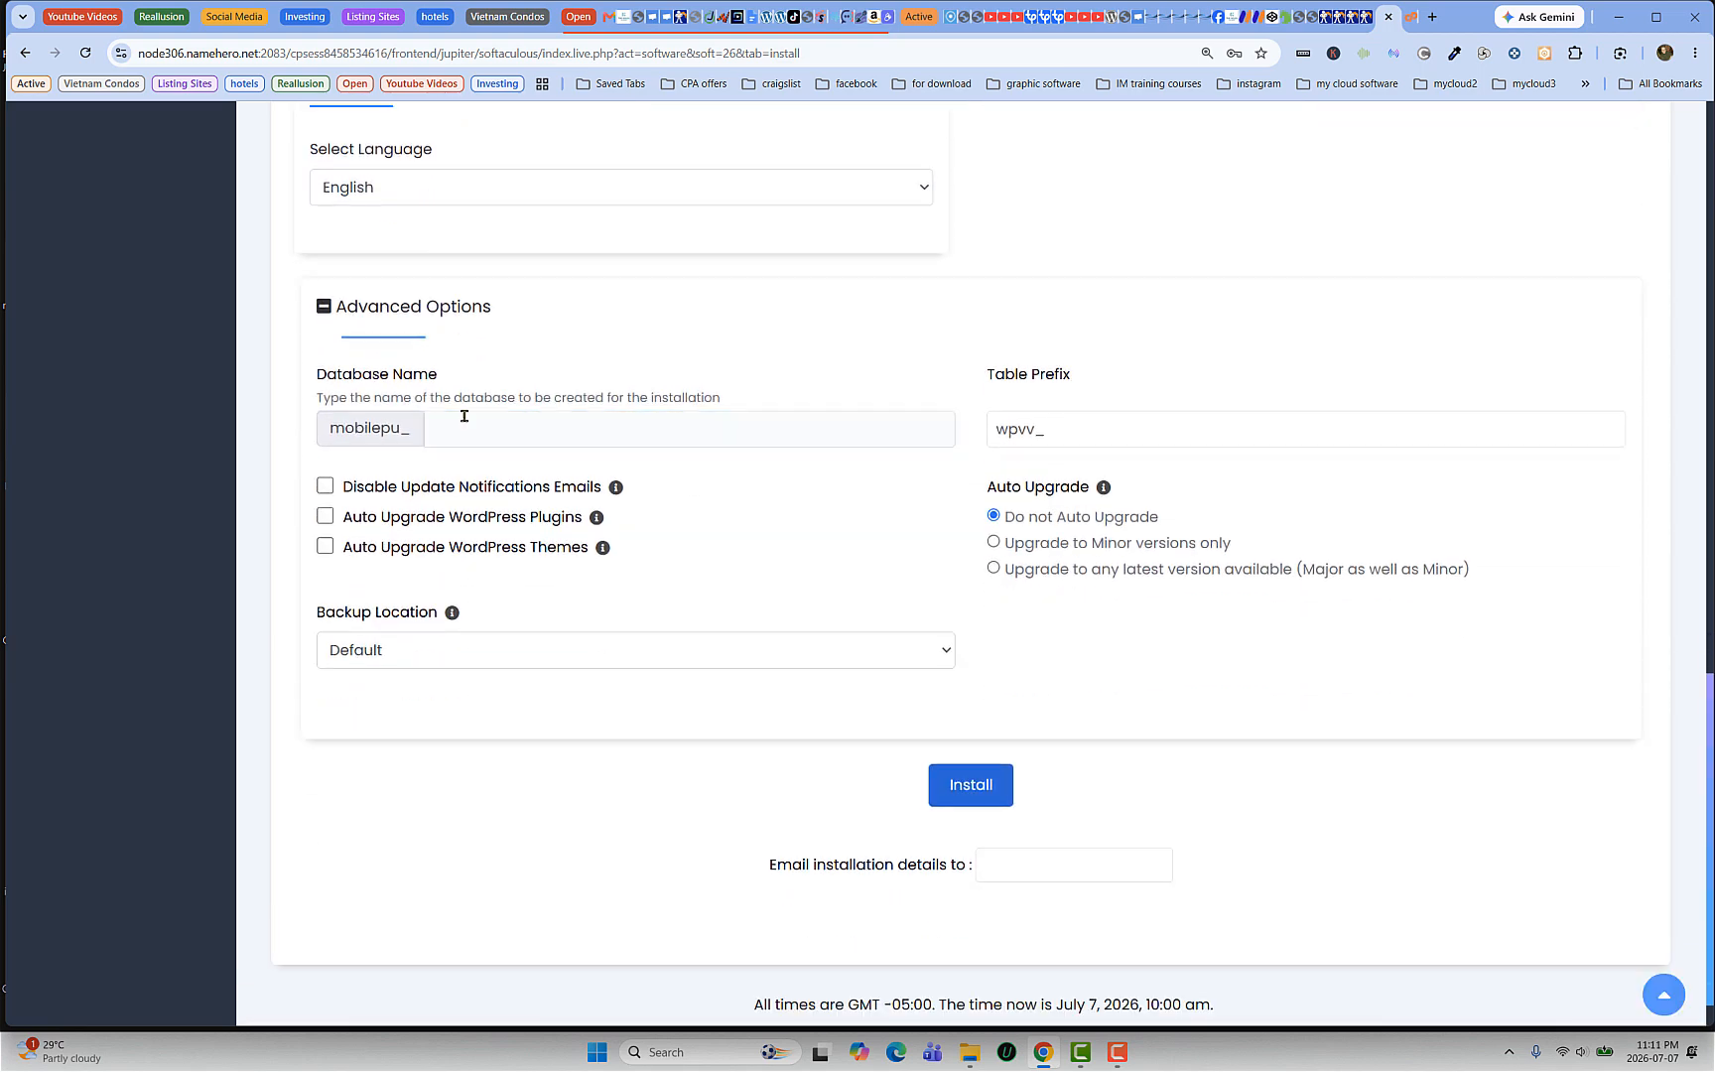
click(447, 427)
click(469, 428)
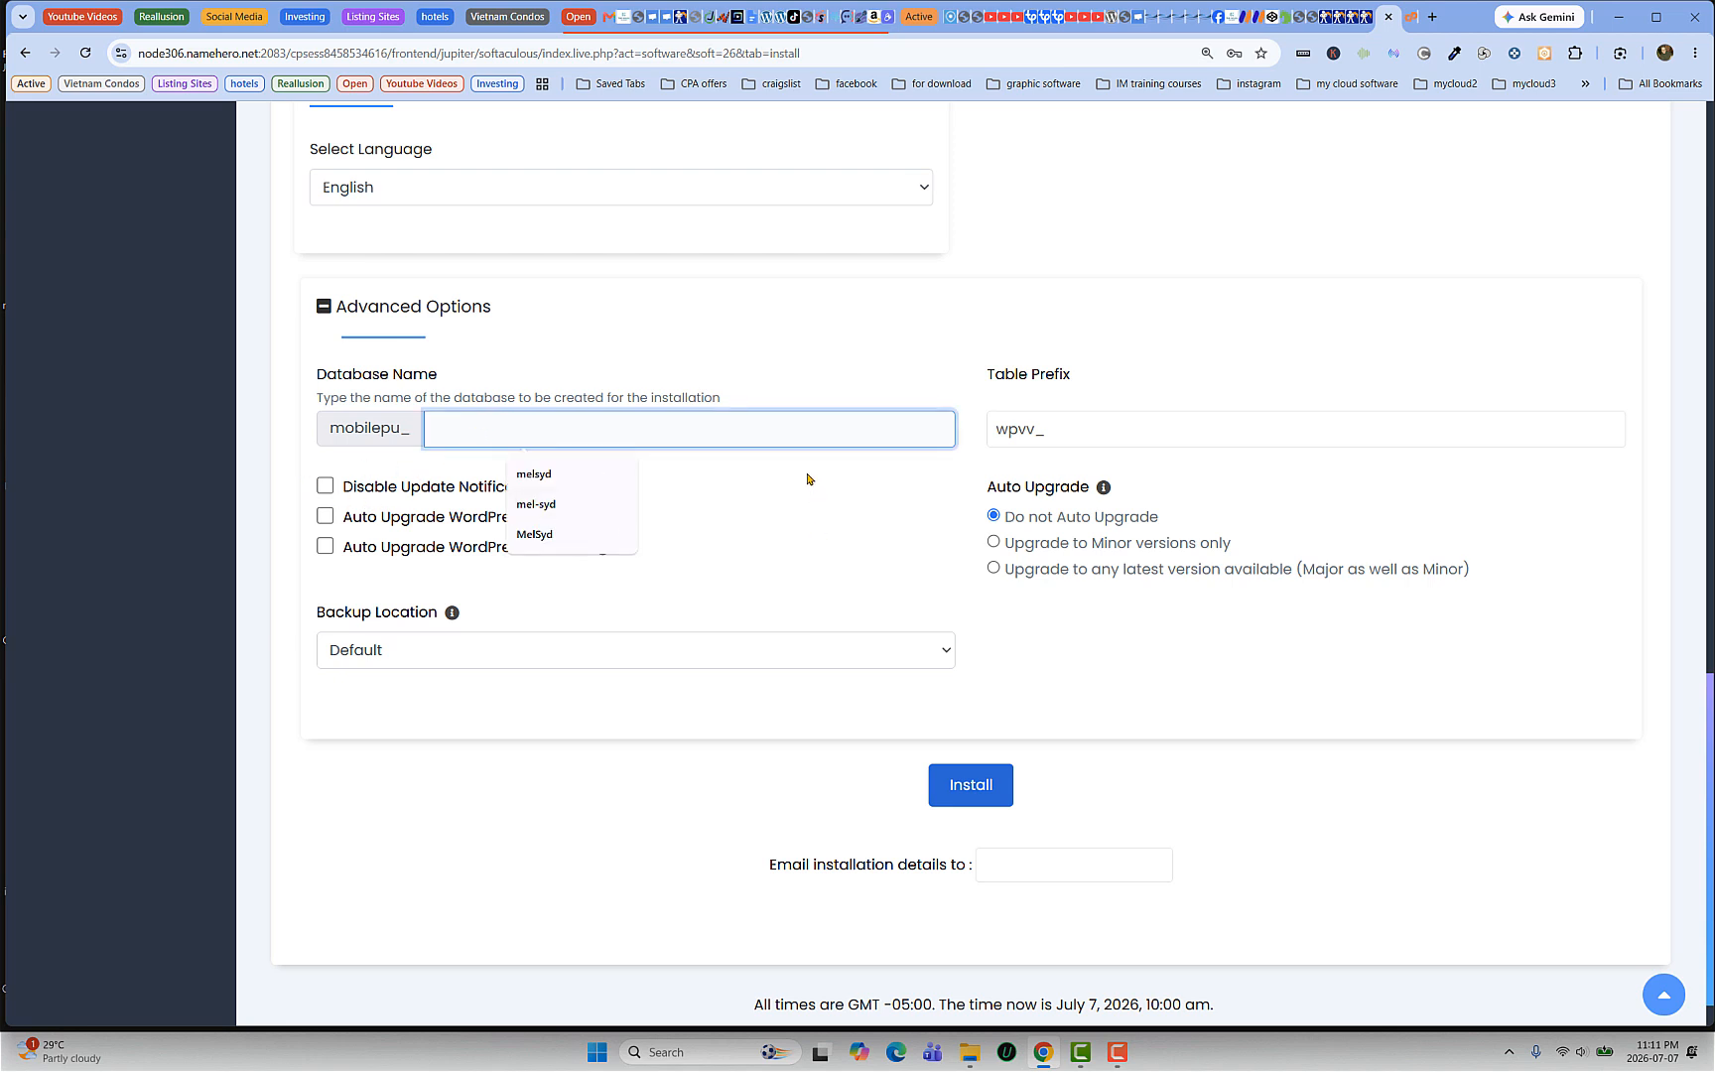
click(445, 434)
text(la)
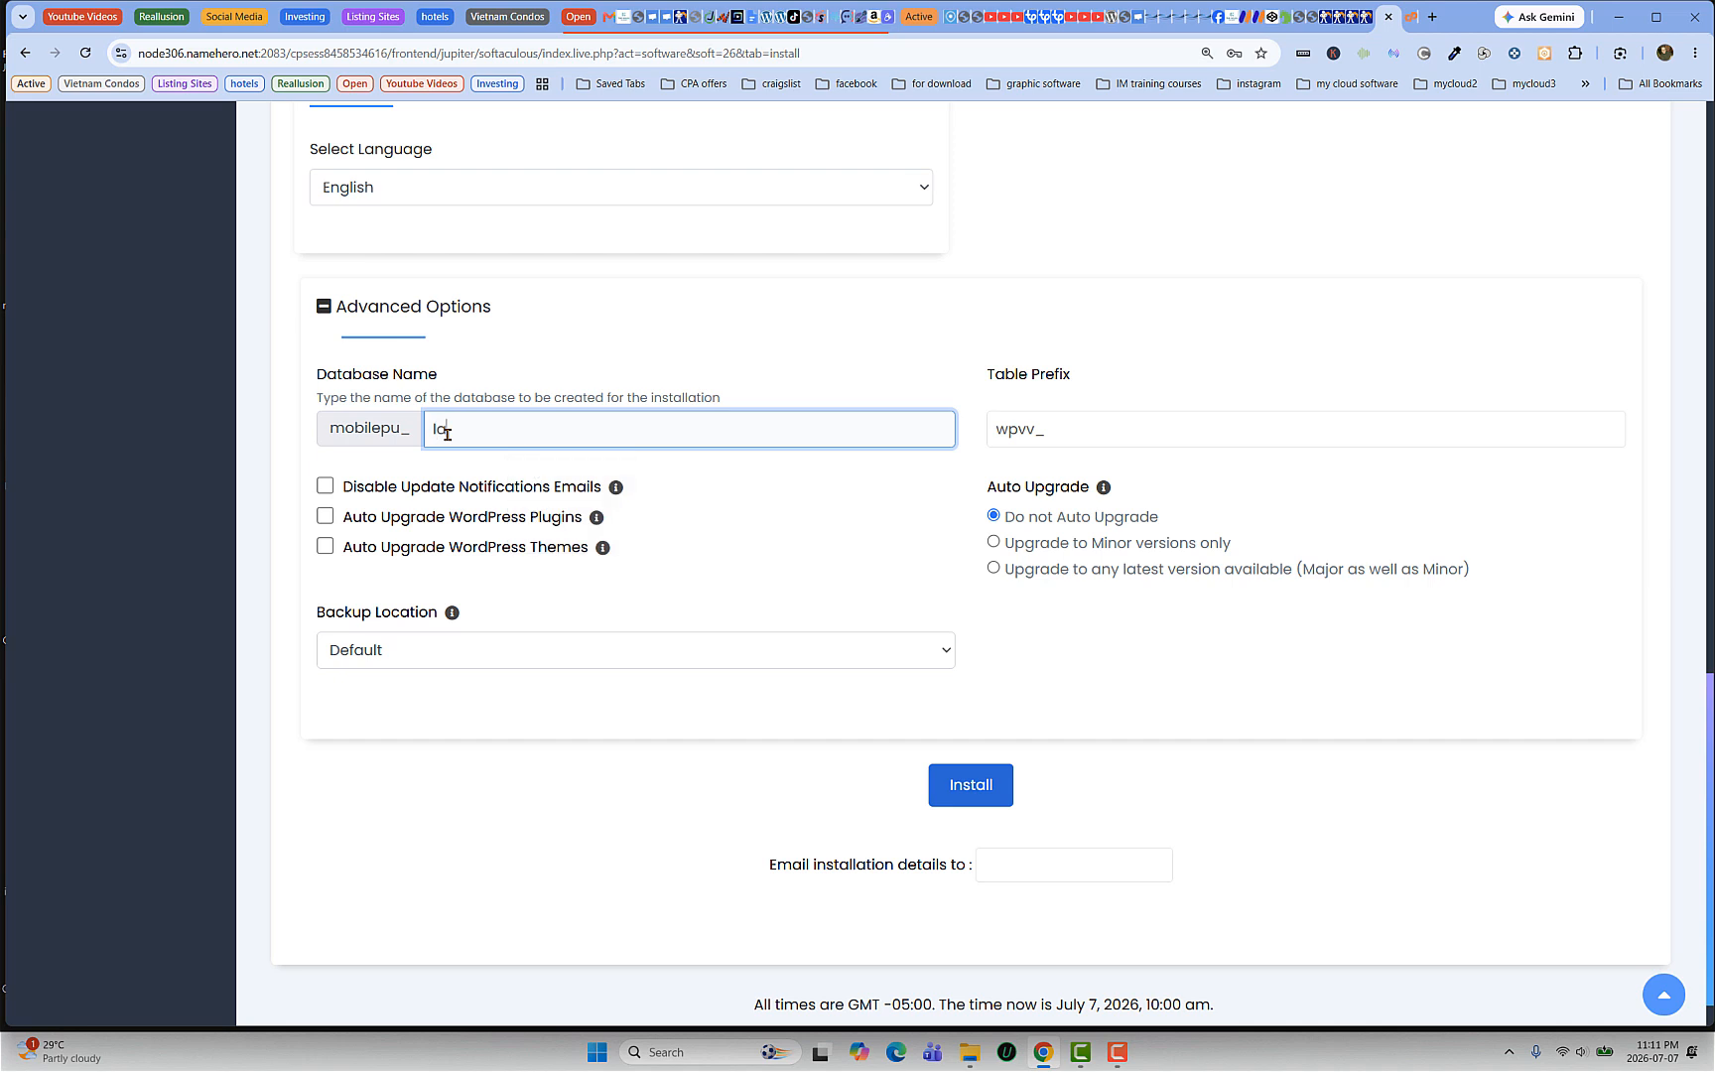
text(titude)
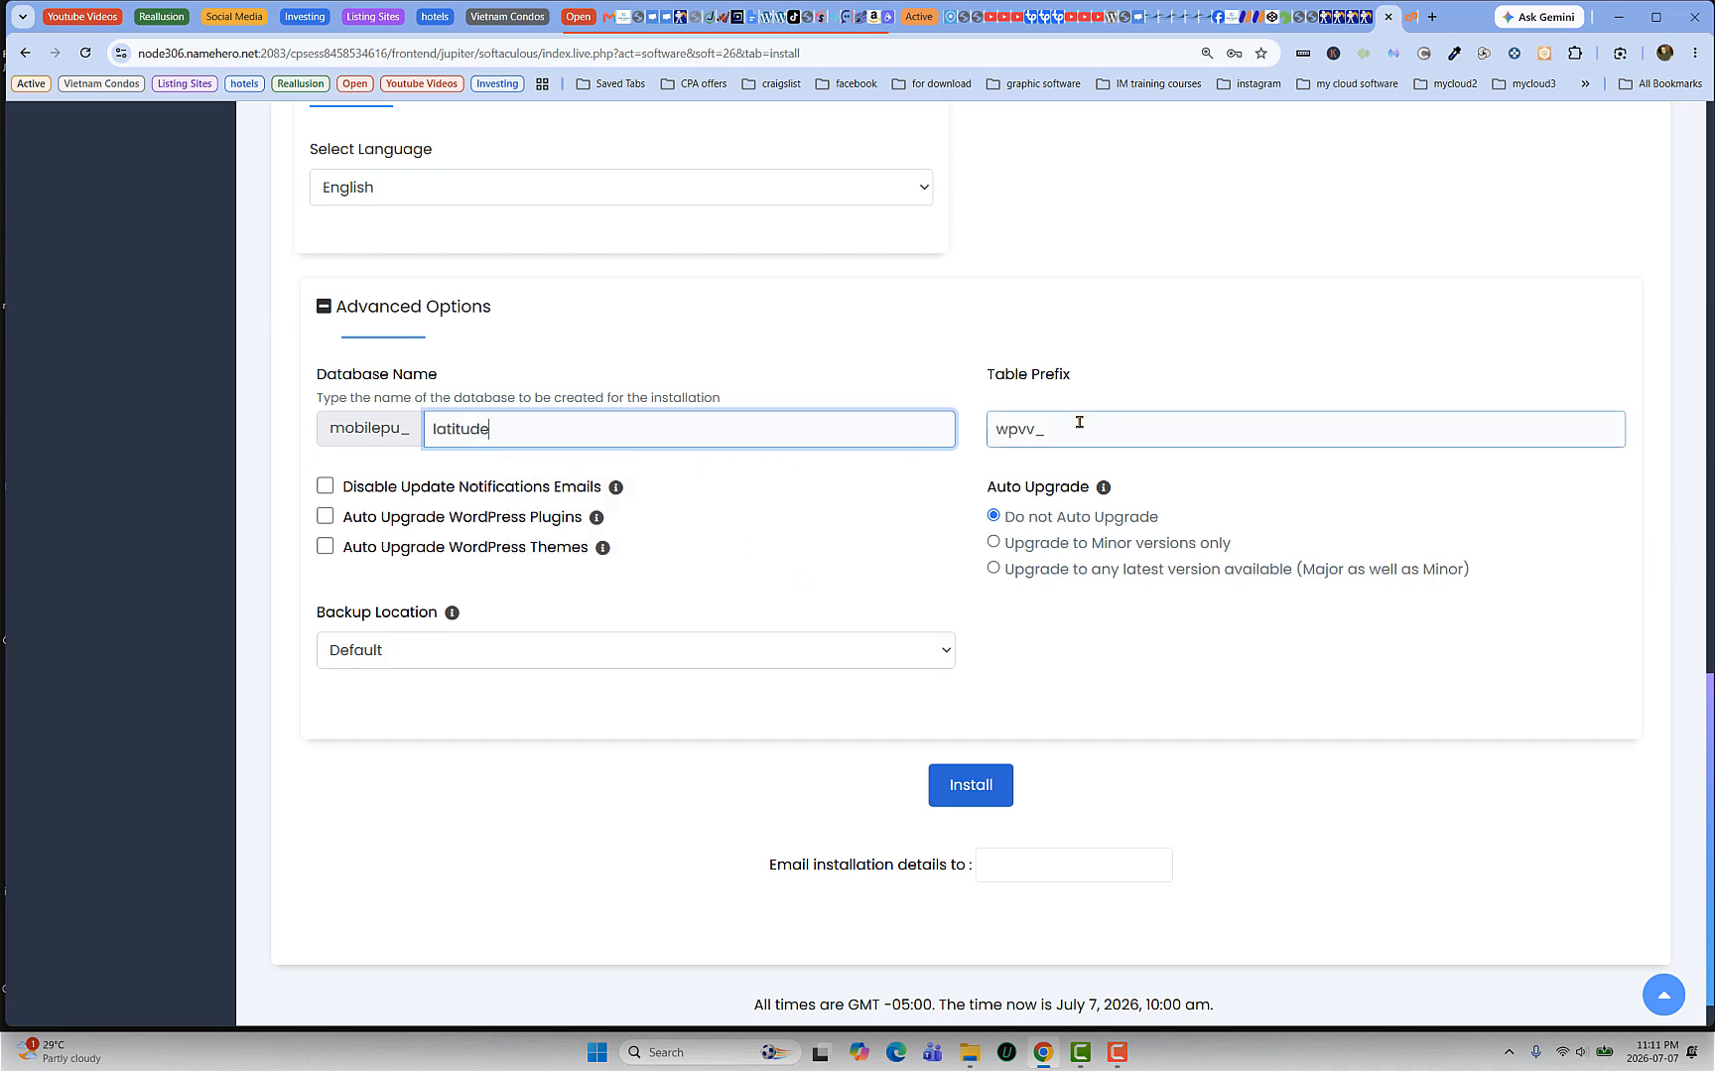
drag(1034, 430, 946, 430)
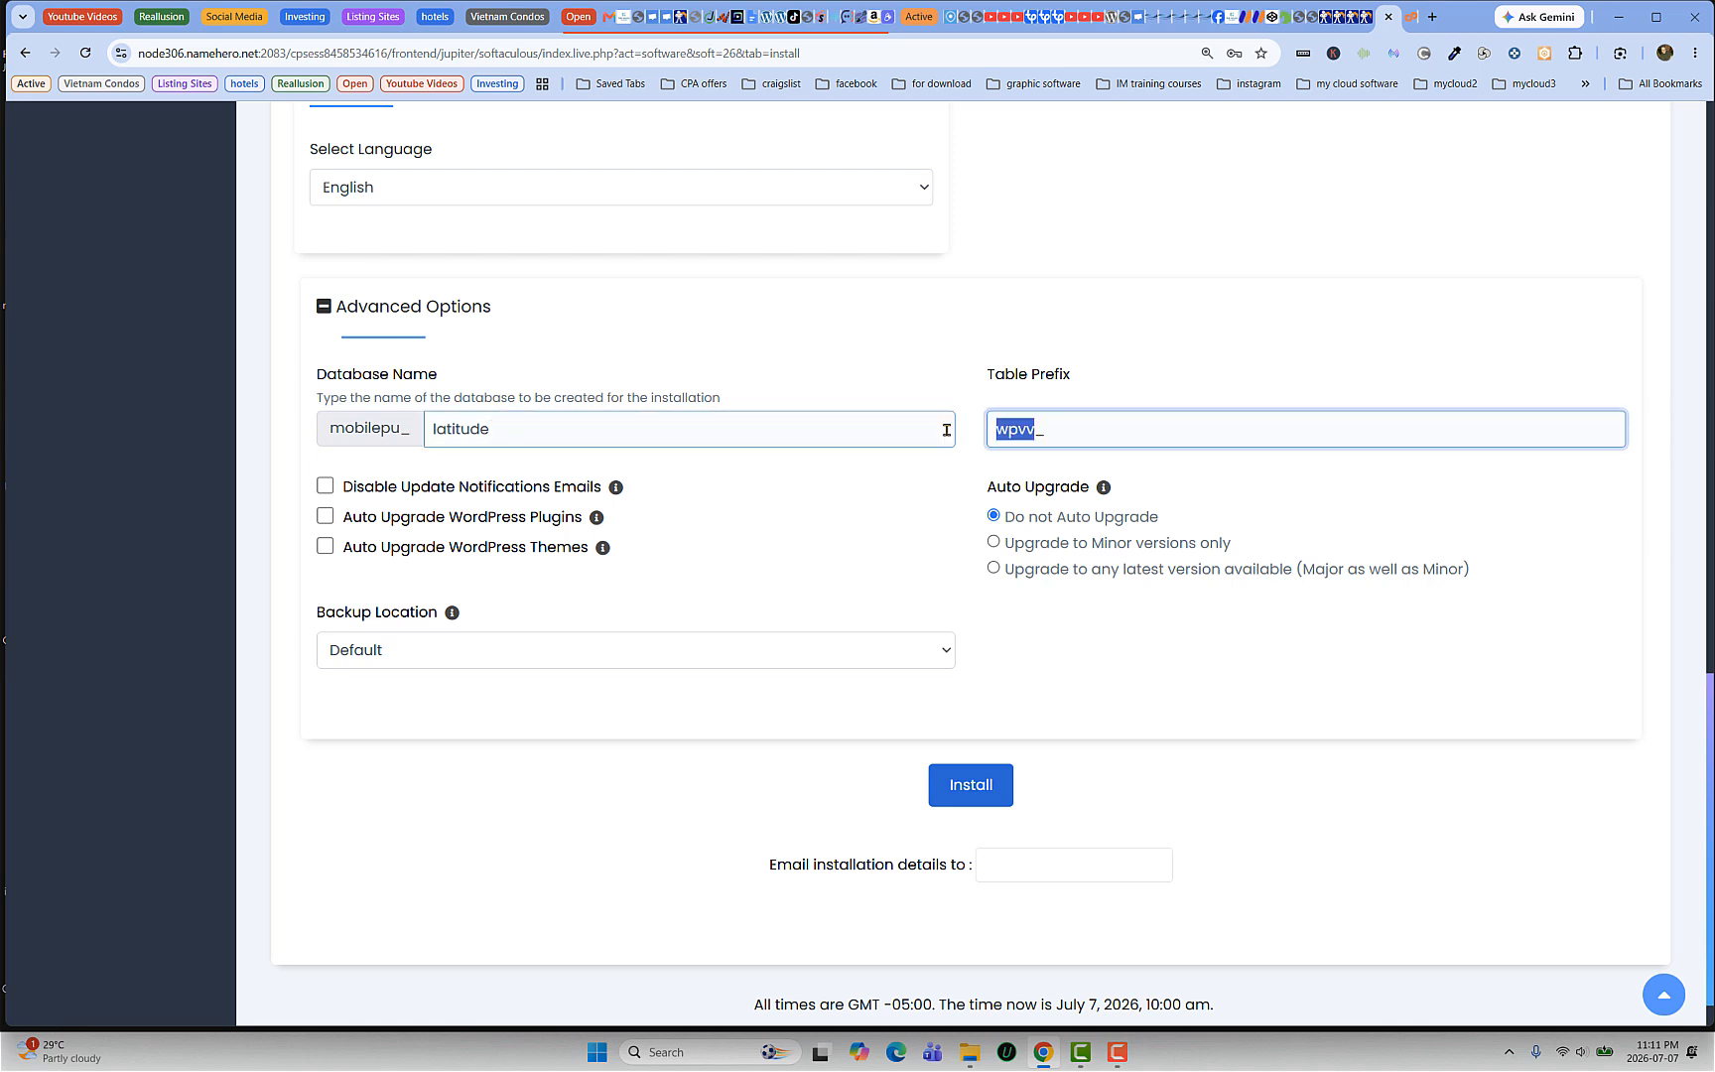
text(latitude_)
Step: Review the WordPress install form from the installation URL and site settings through the selected plugins, including Limit Login Attempts, to the advanced options
scroll(620, 487, up, 3)
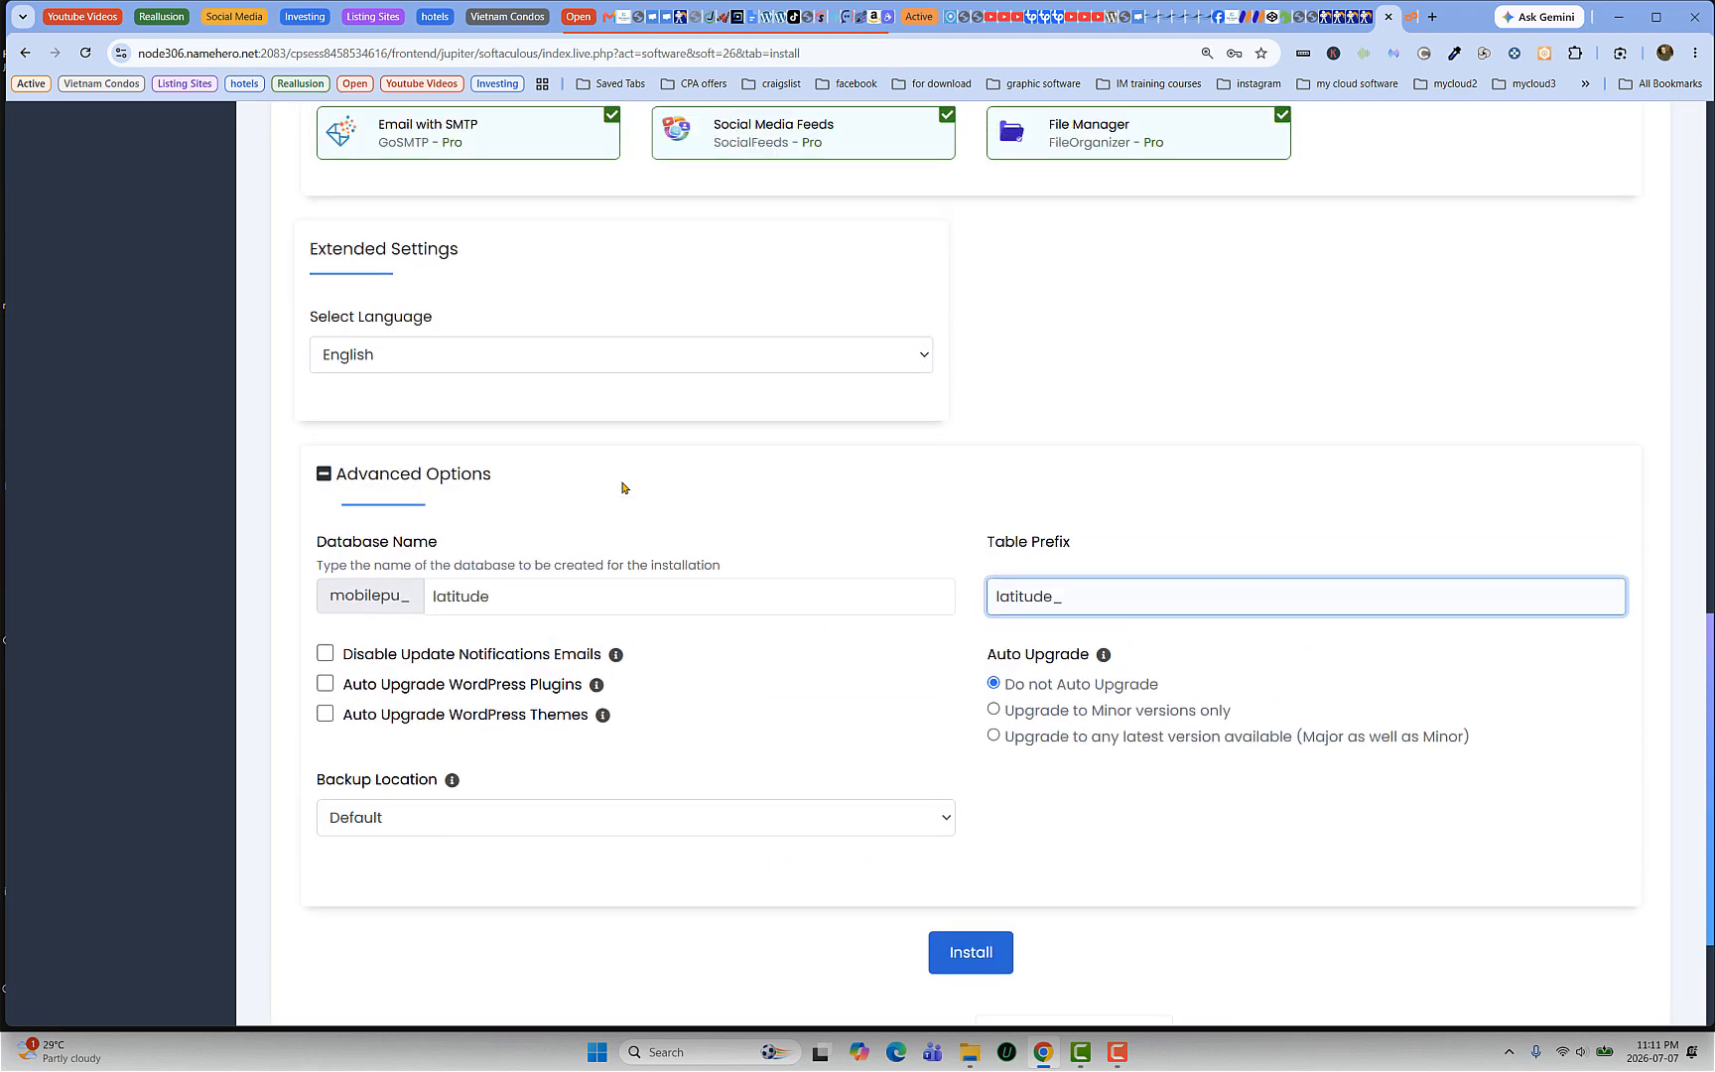
scroll(623, 488, up, 7)
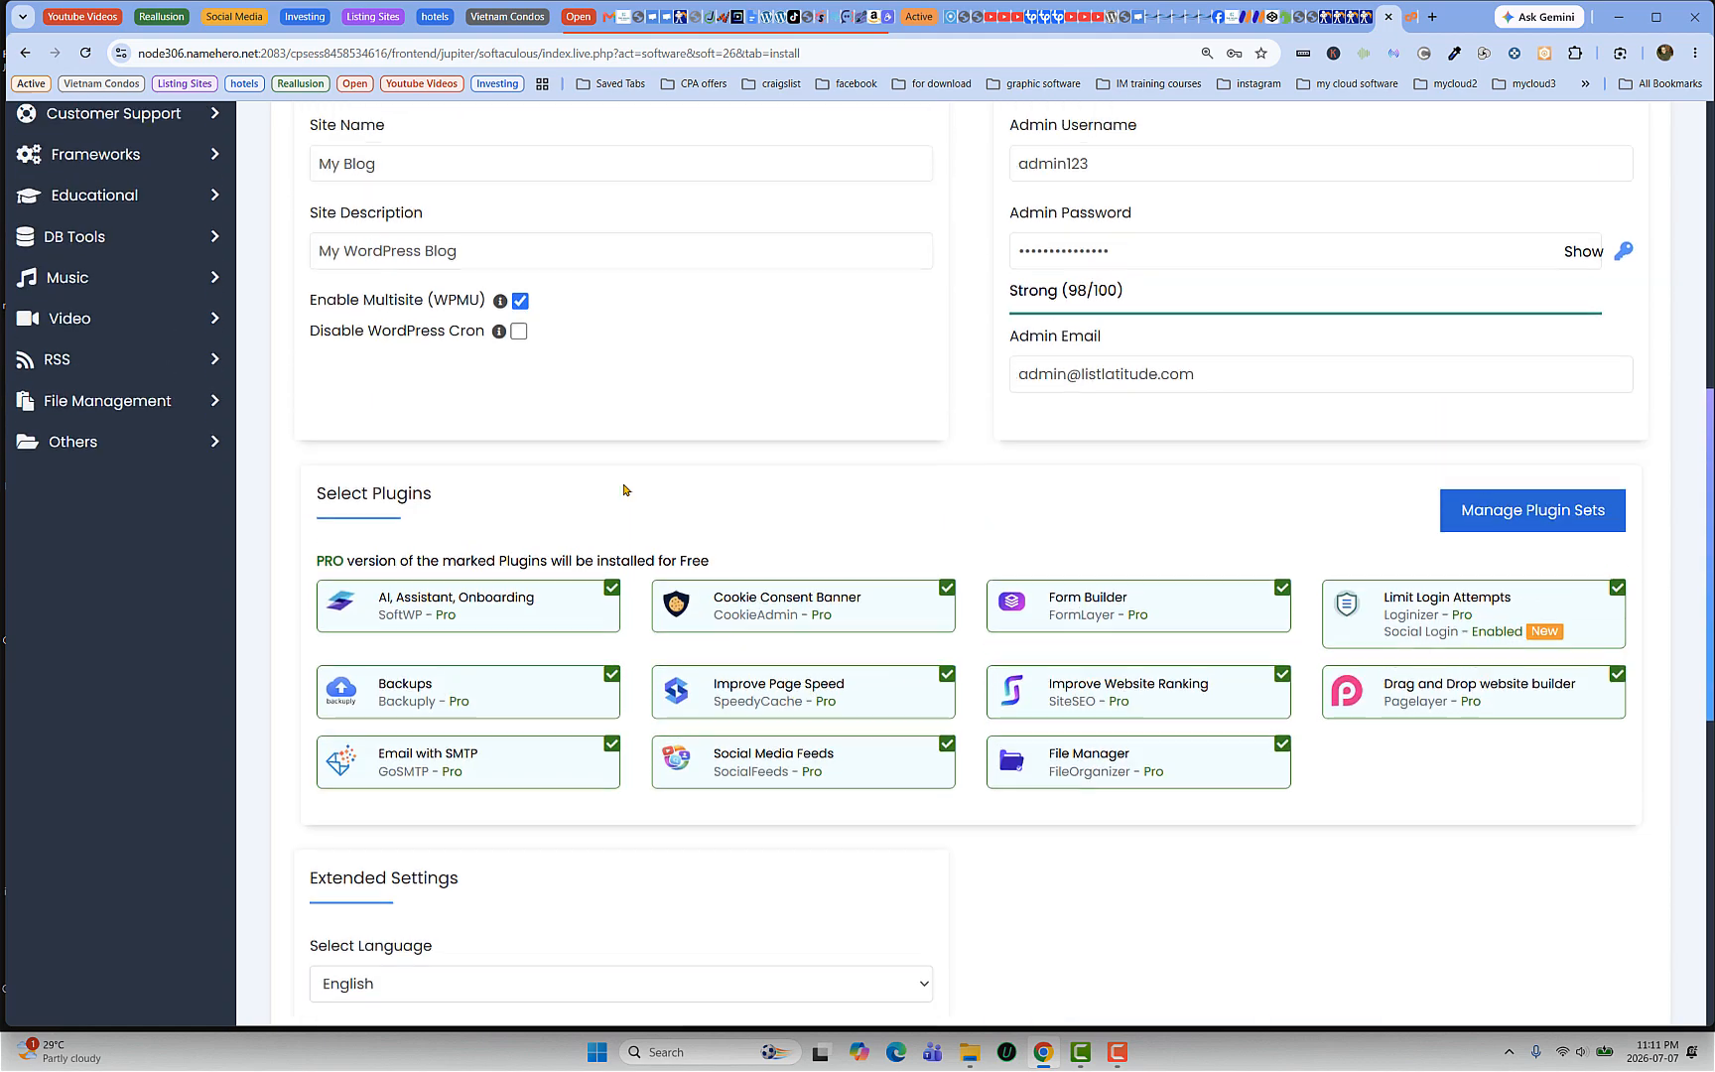
scroll(624, 490, up, 2)
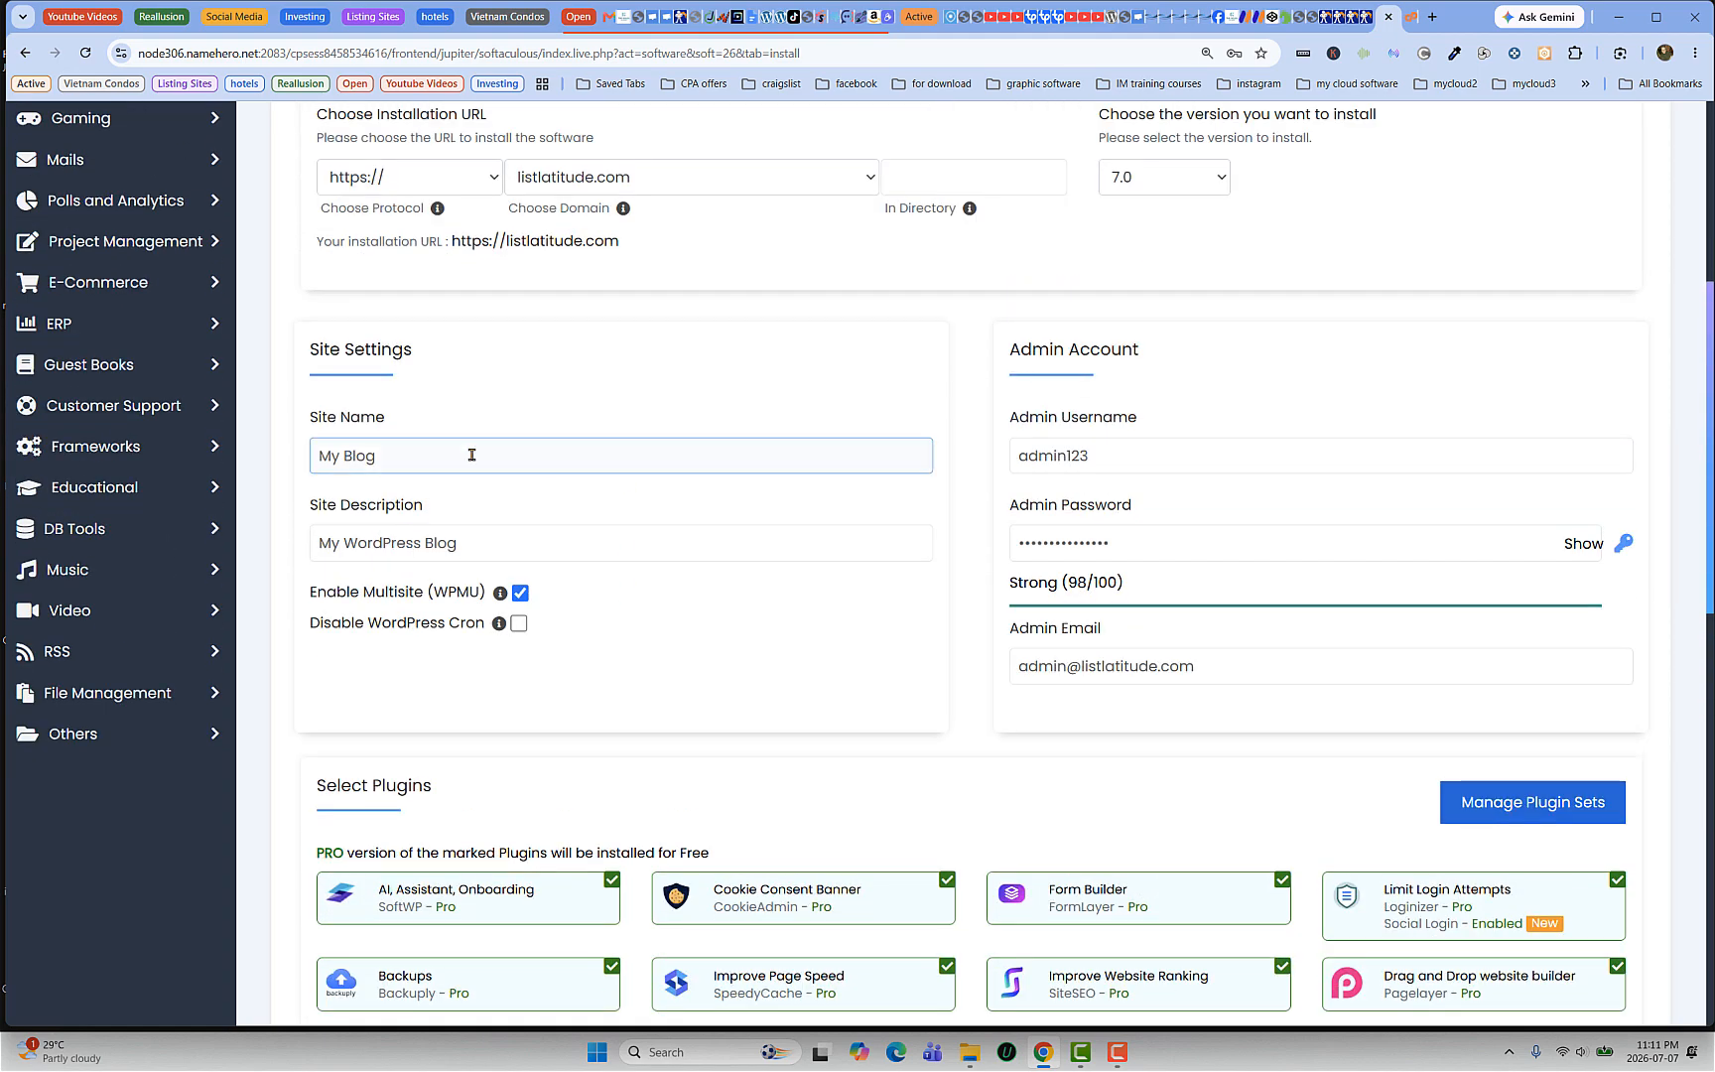
scroll(473, 454, up, 2)
scroll(1003, 448, up, 2)
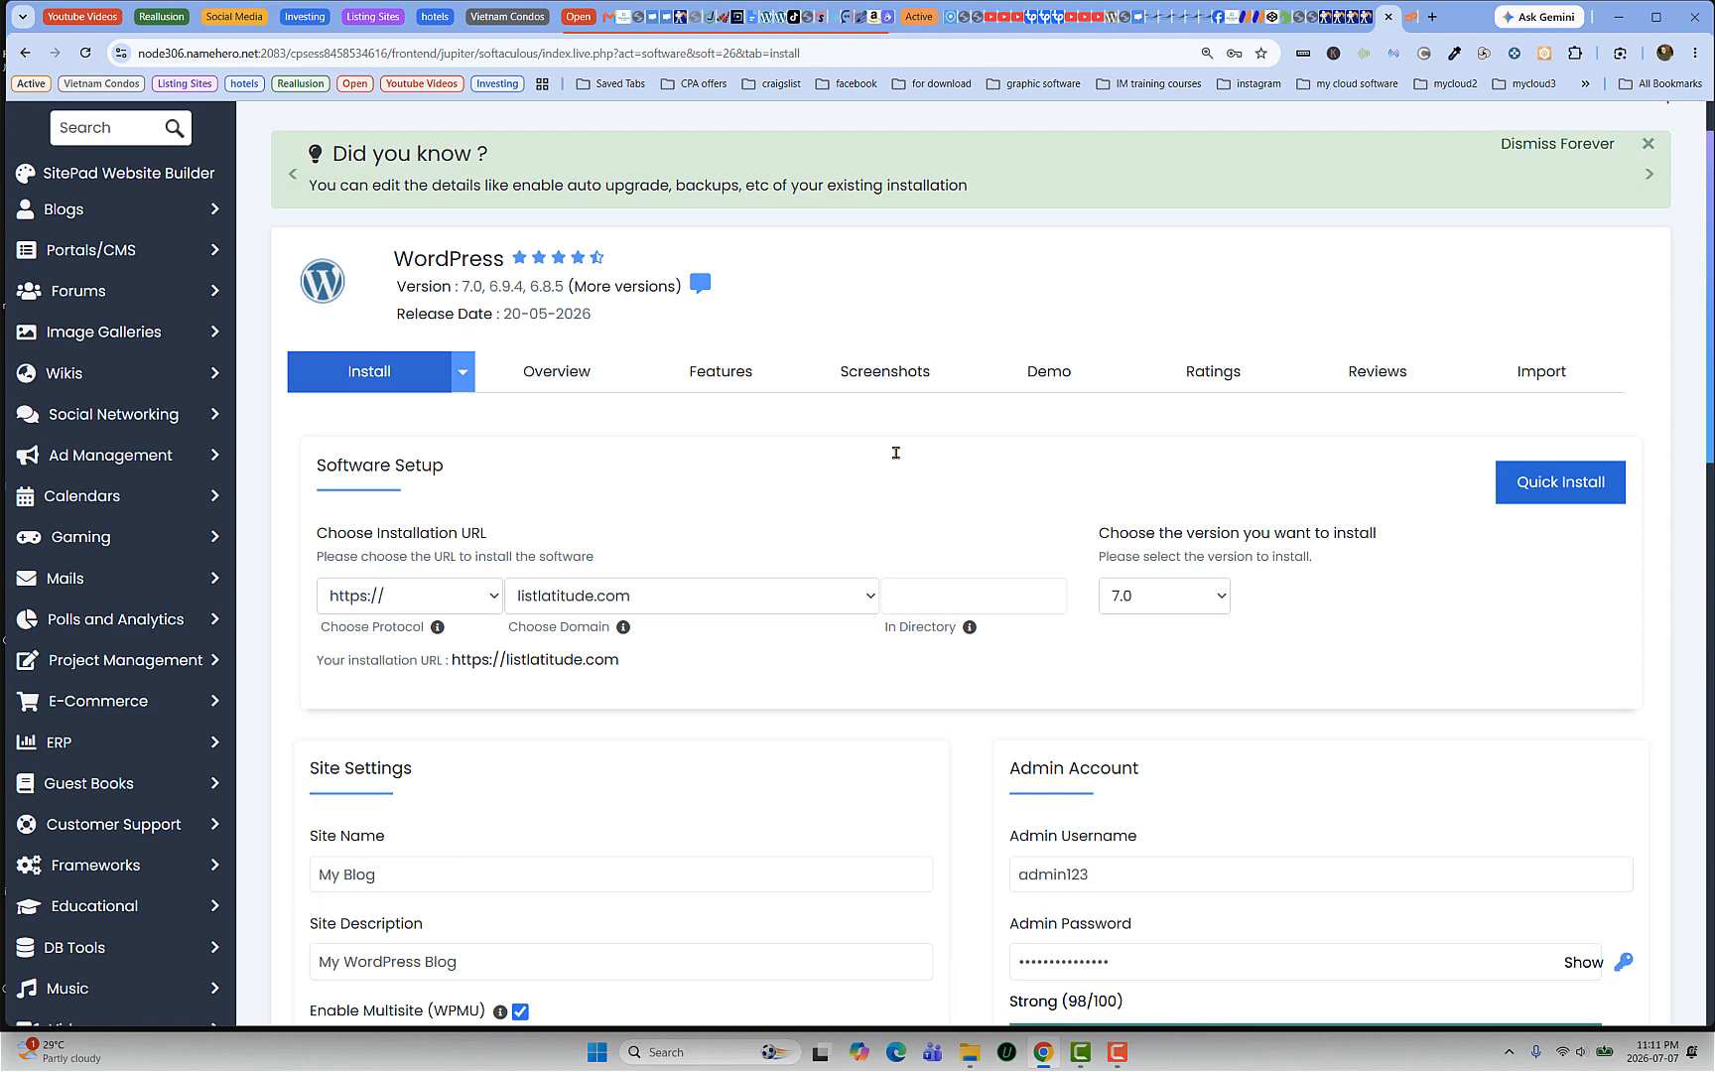
scroll(896, 461, down, 8)
scroll(898, 457, down, 7)
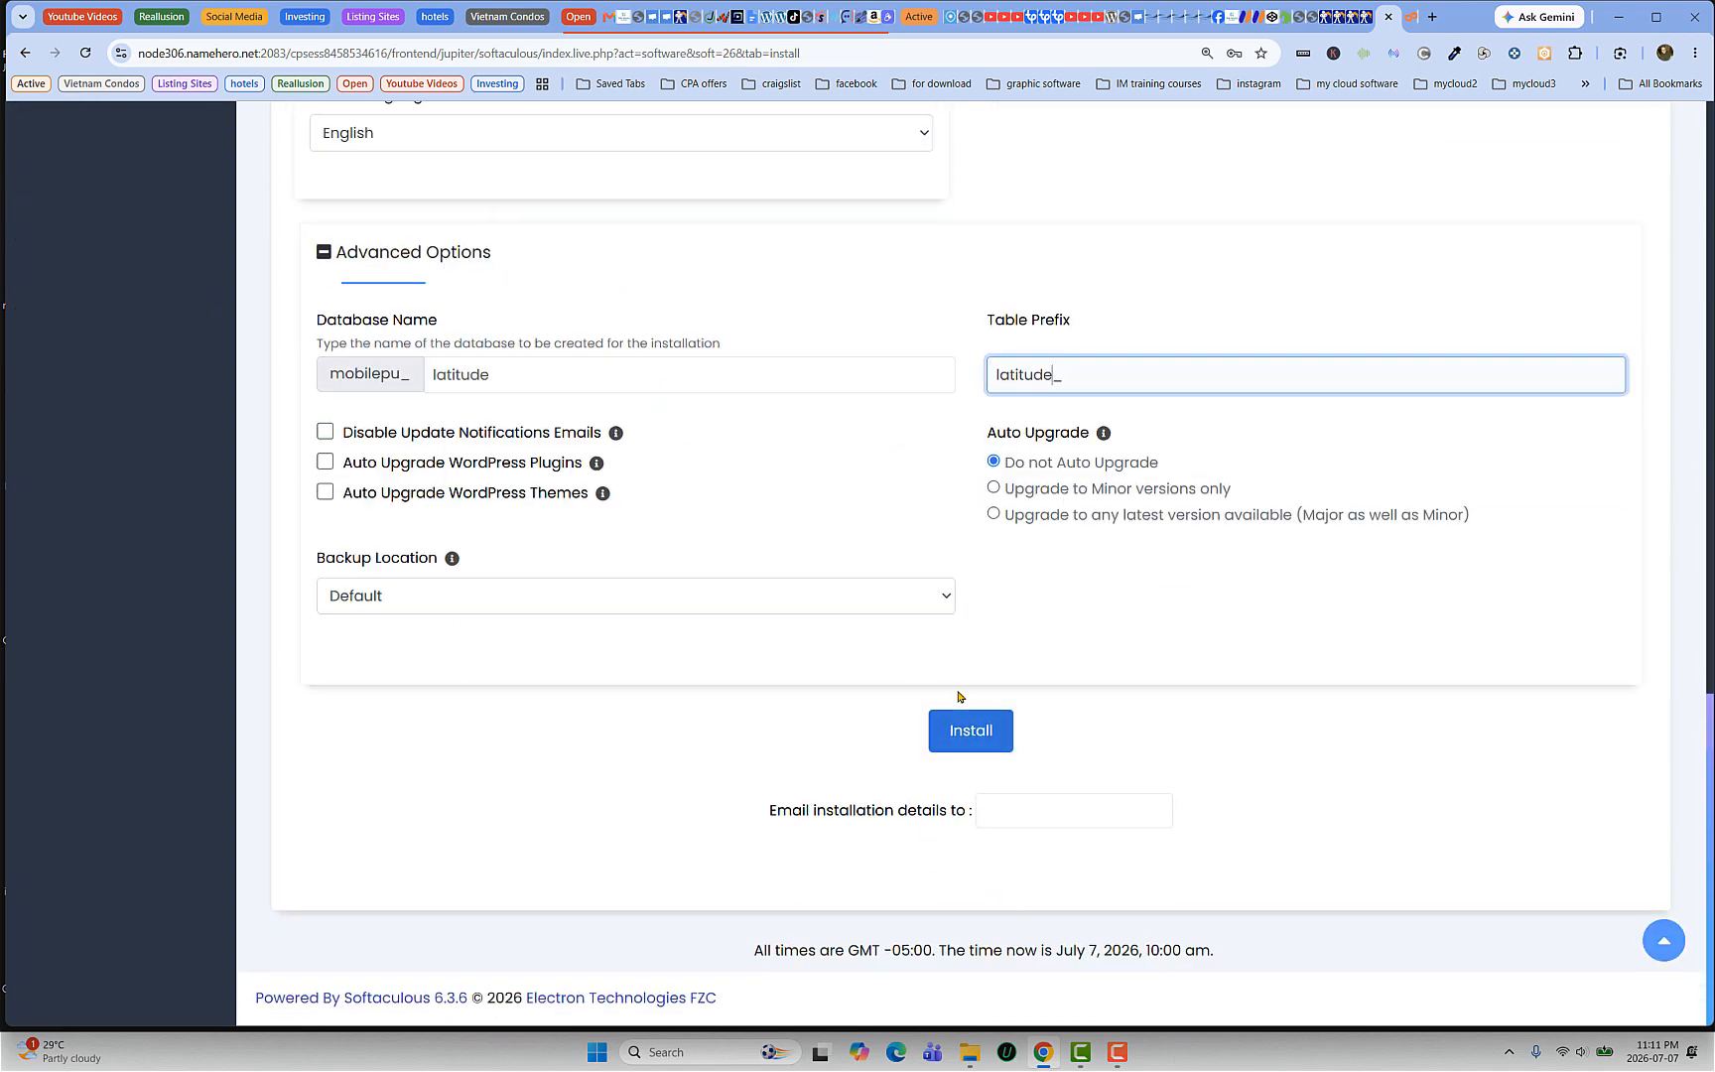
scroll(470, 448, up, 8)
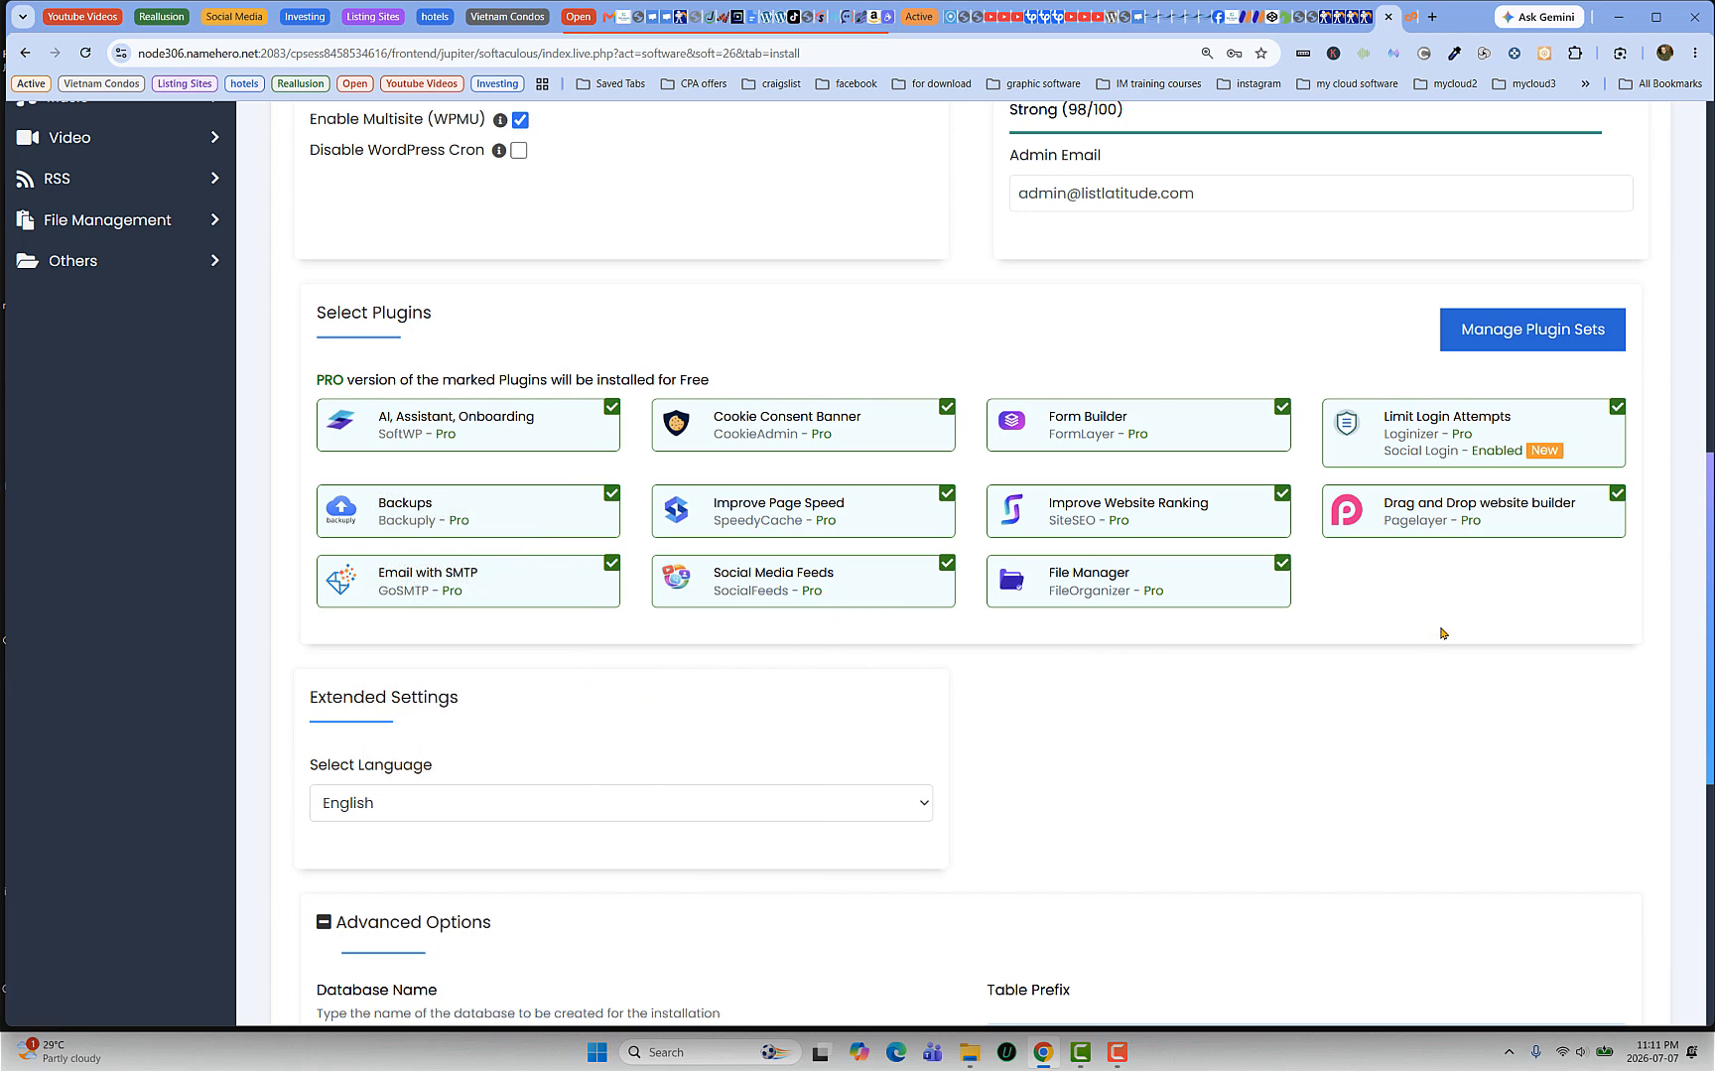
mouse_move(1503, 529)
mouse_move(1416, 435)
scroll(1221, 635, down, 6)
scroll(1181, 626, up, 5)
mouse_move(1436, 355)
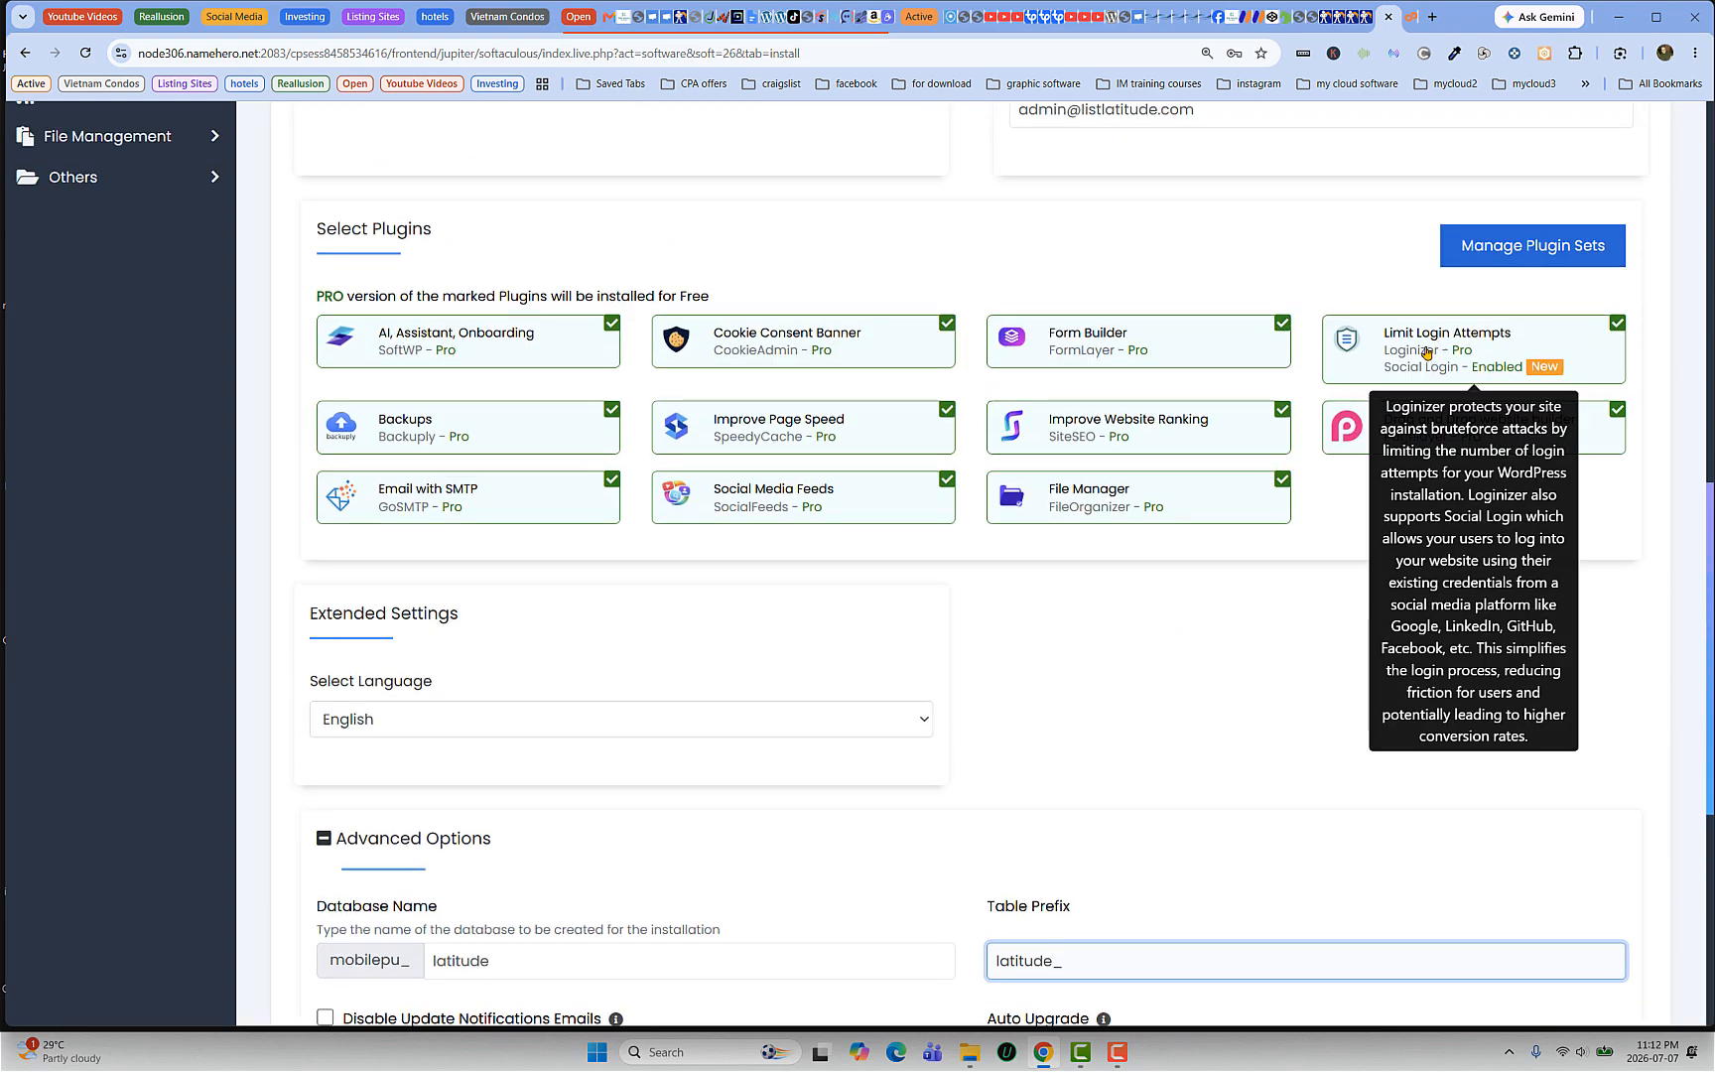
scroll(951, 516, down, 6)
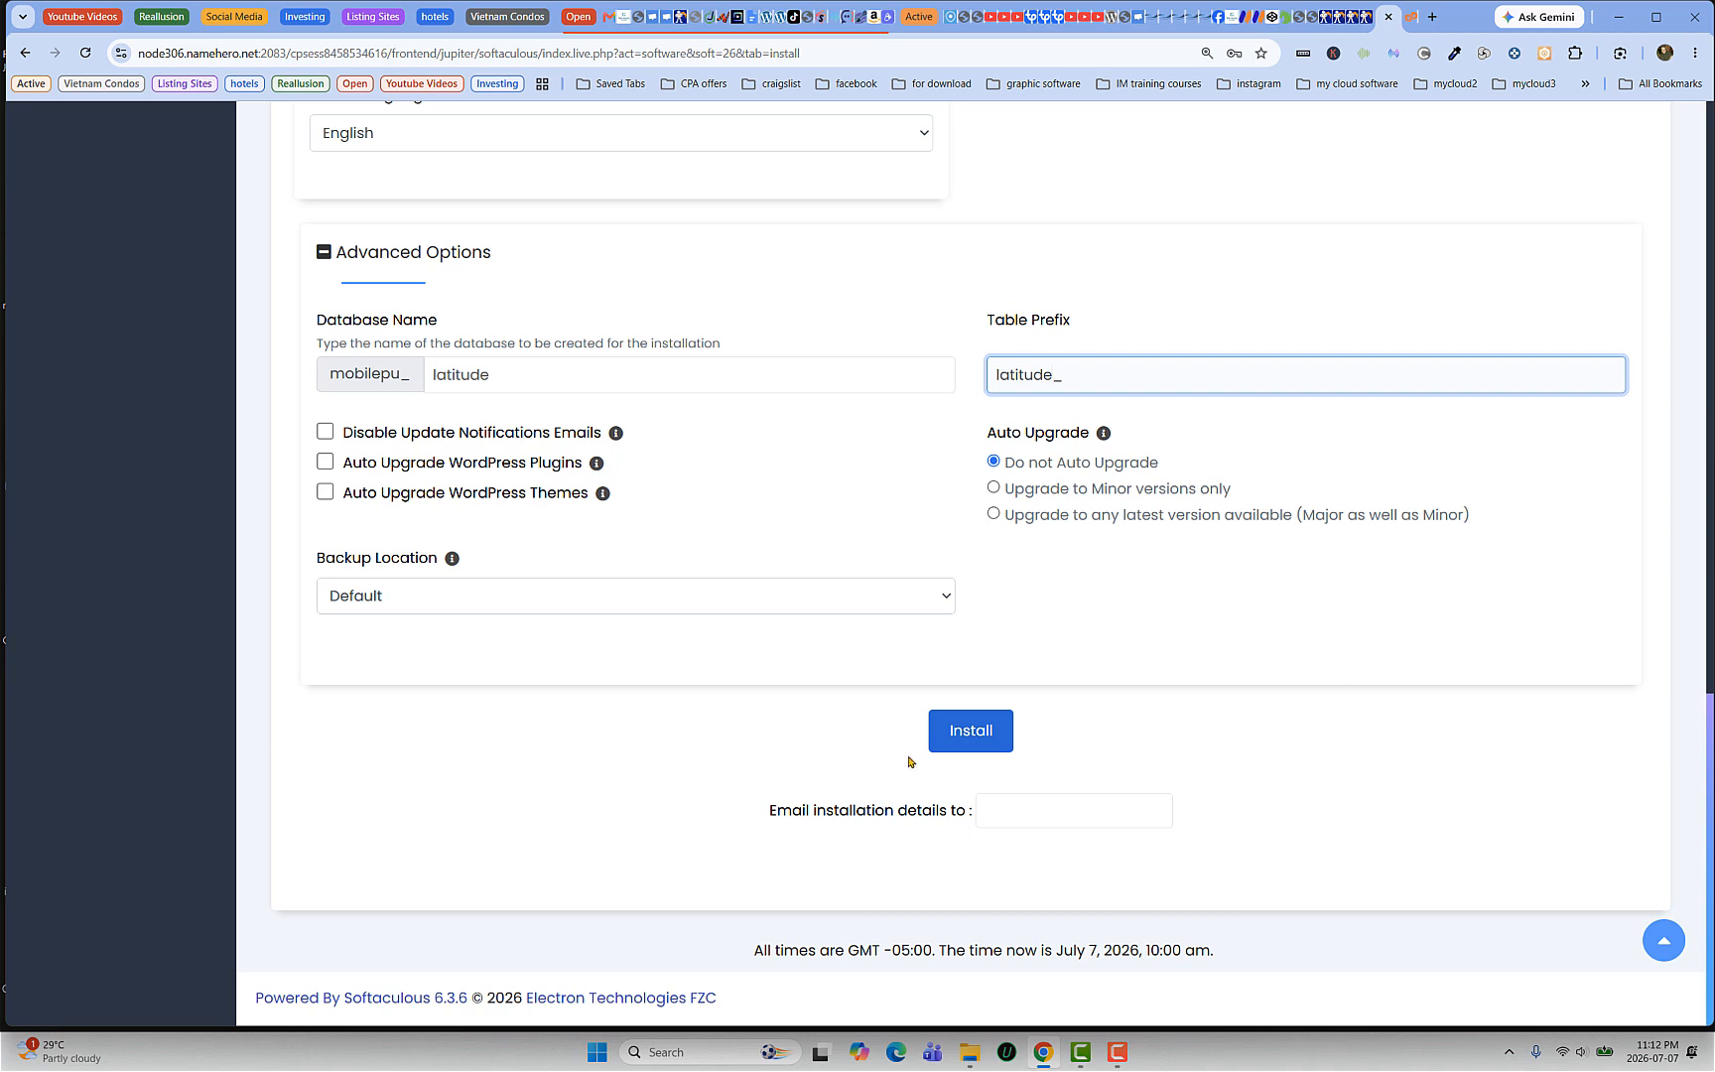
Step: Install WordPress with the entered settings and save the admin login in the browser's password manager
click(984, 731)
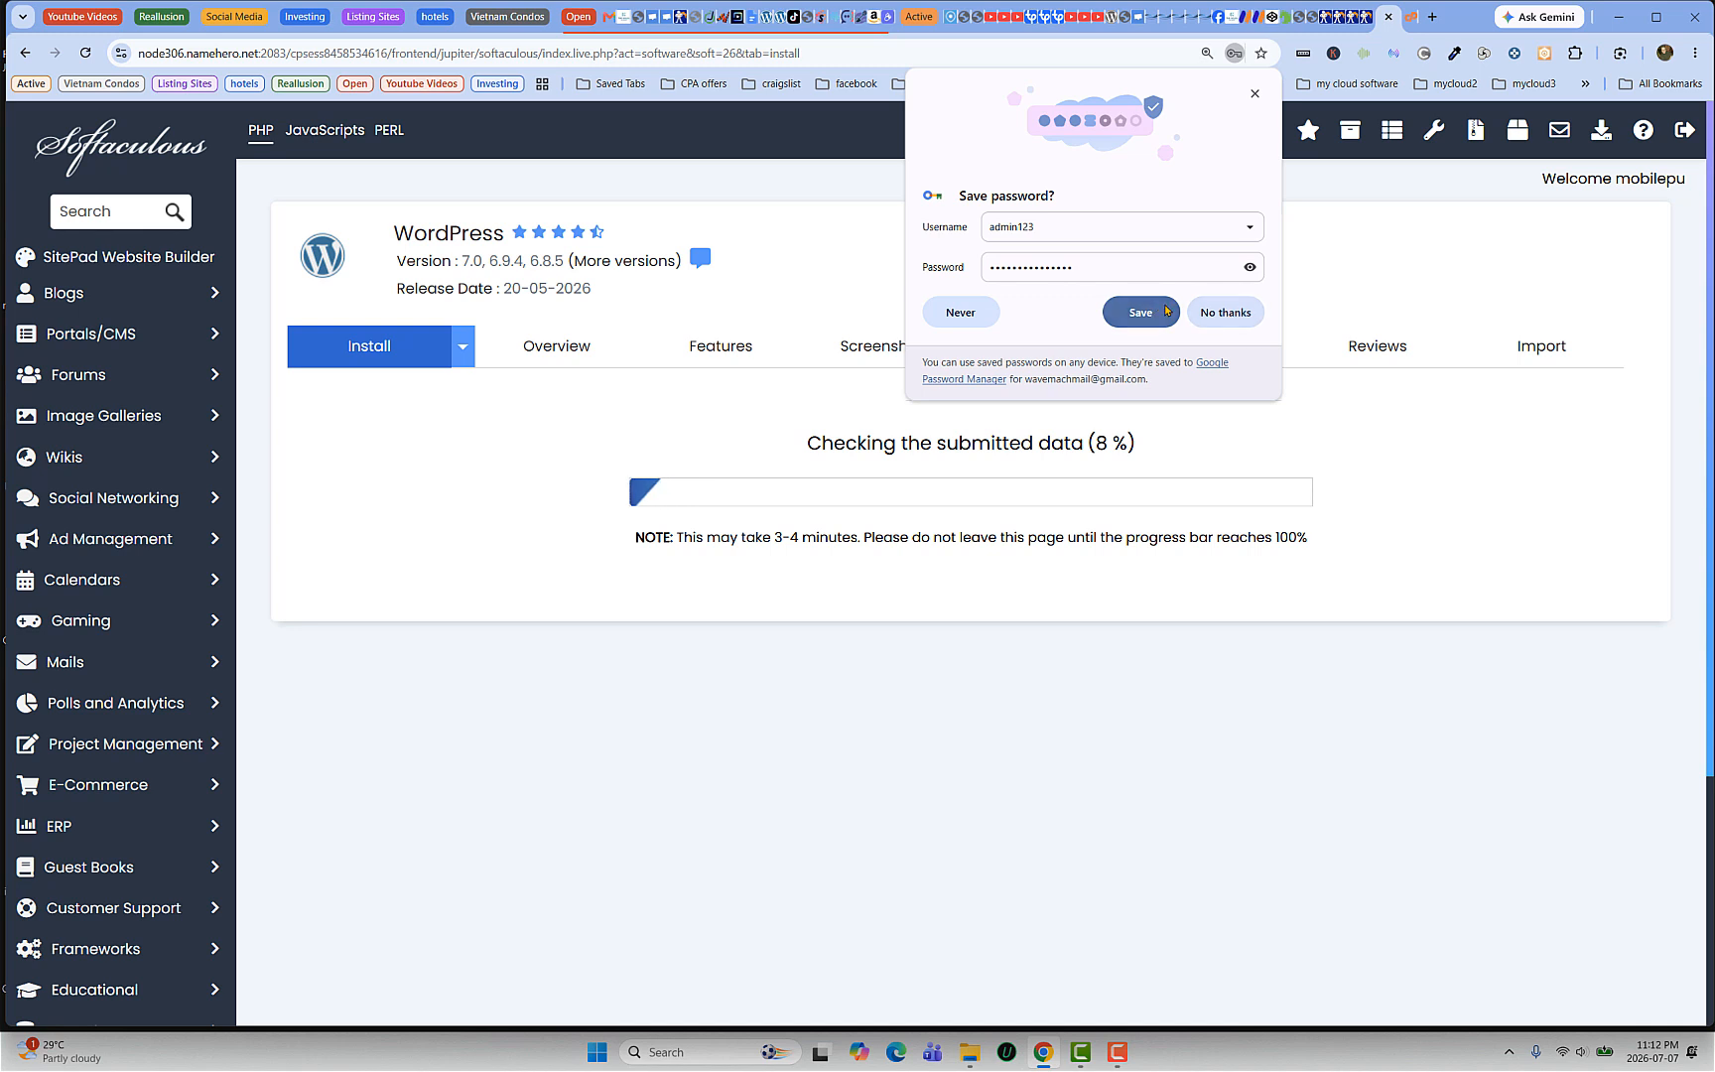
click(1135, 315)
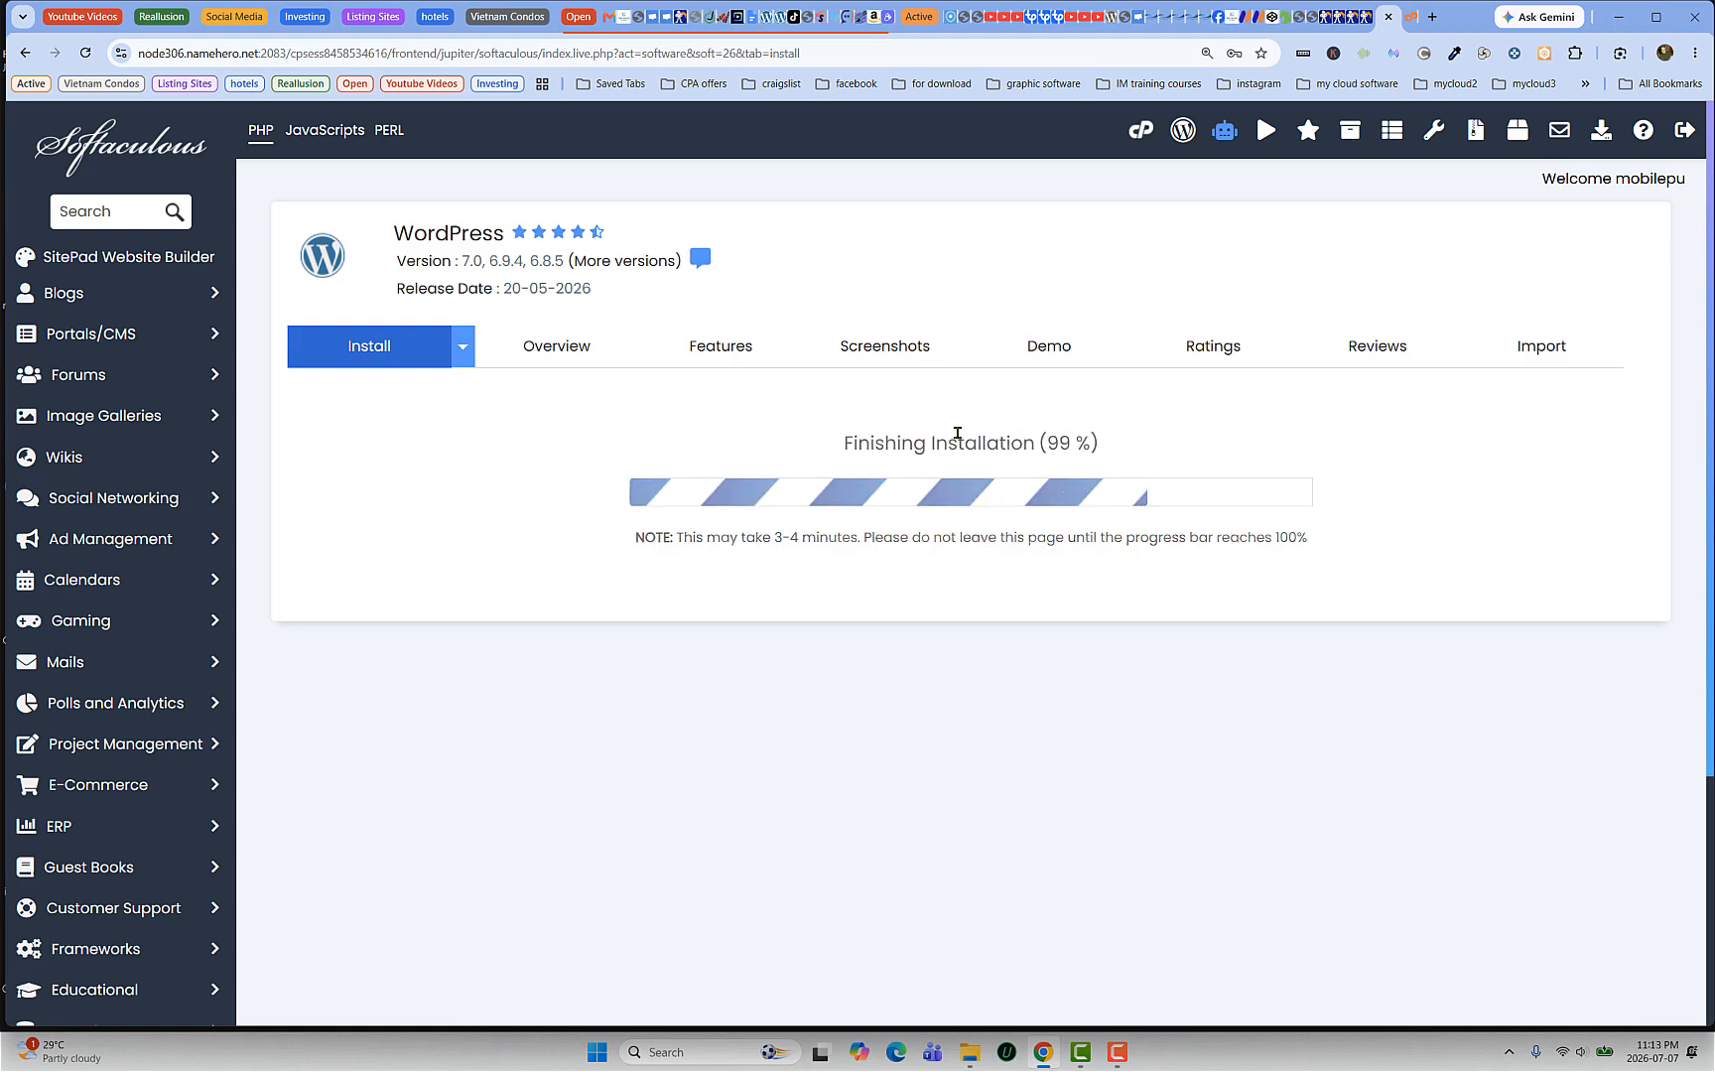
scroll(732, 429, down, 3)
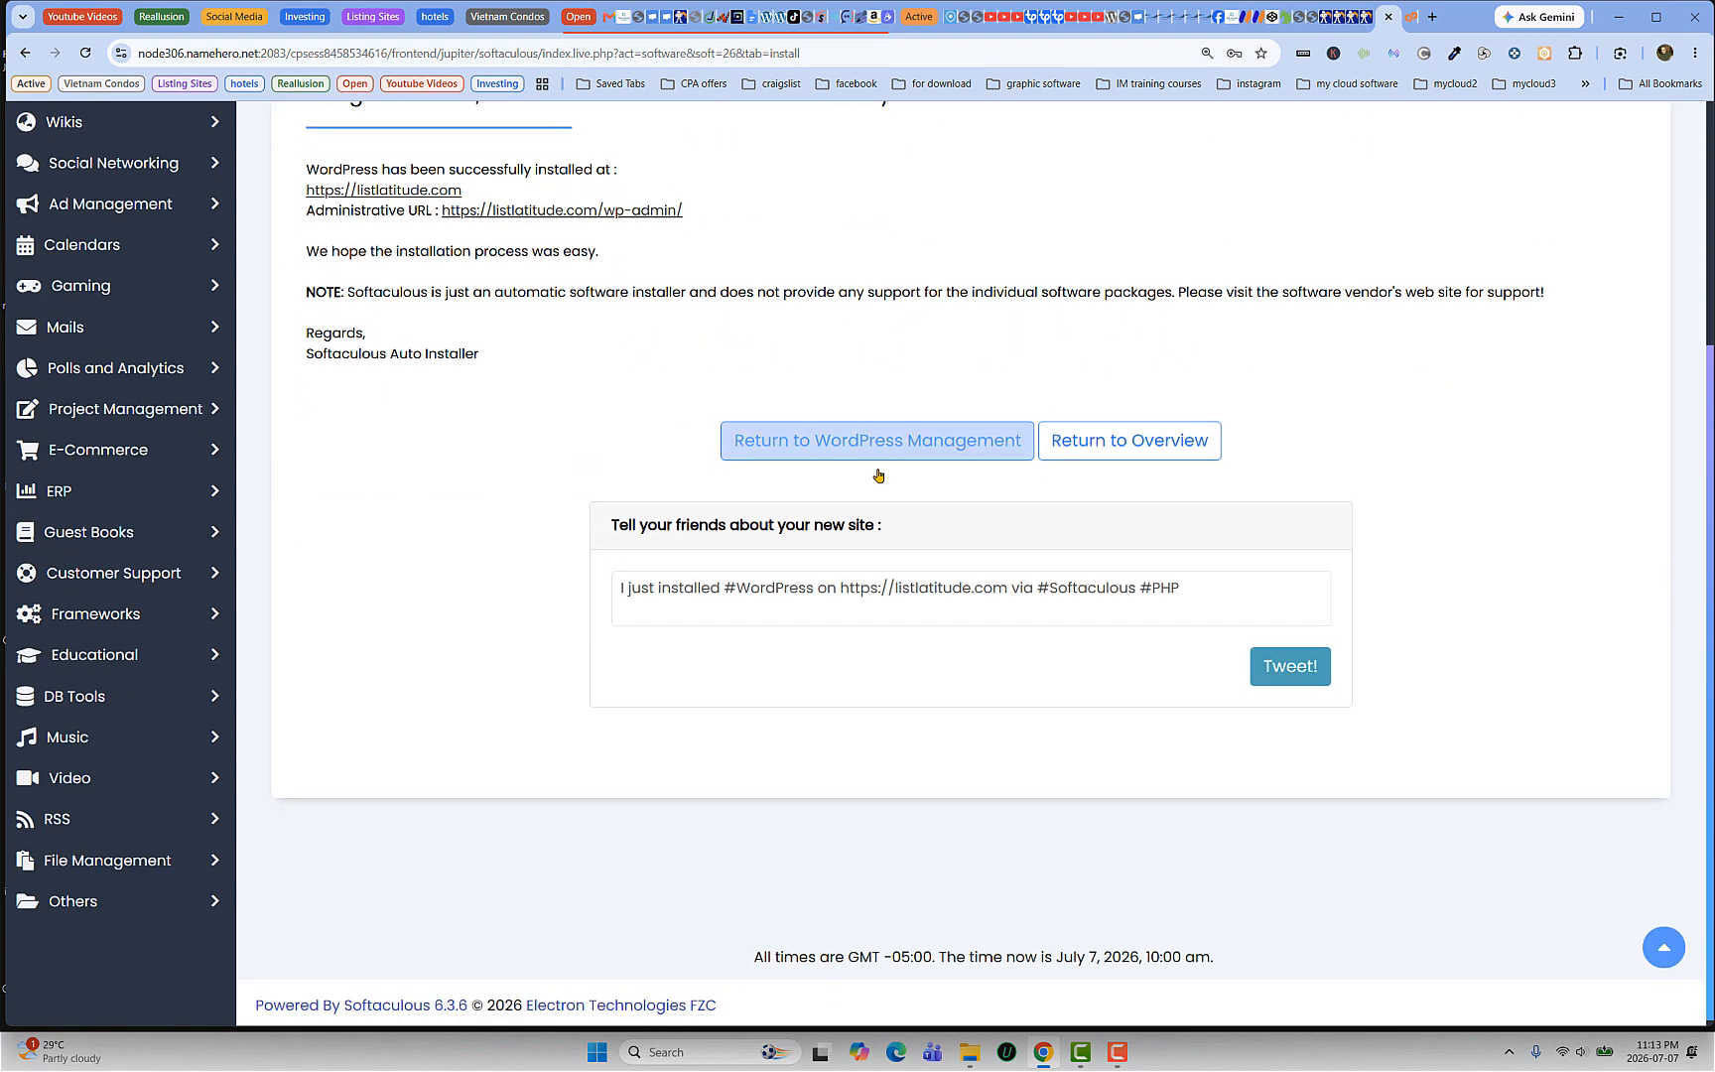
scroll(800, 602, up, 2)
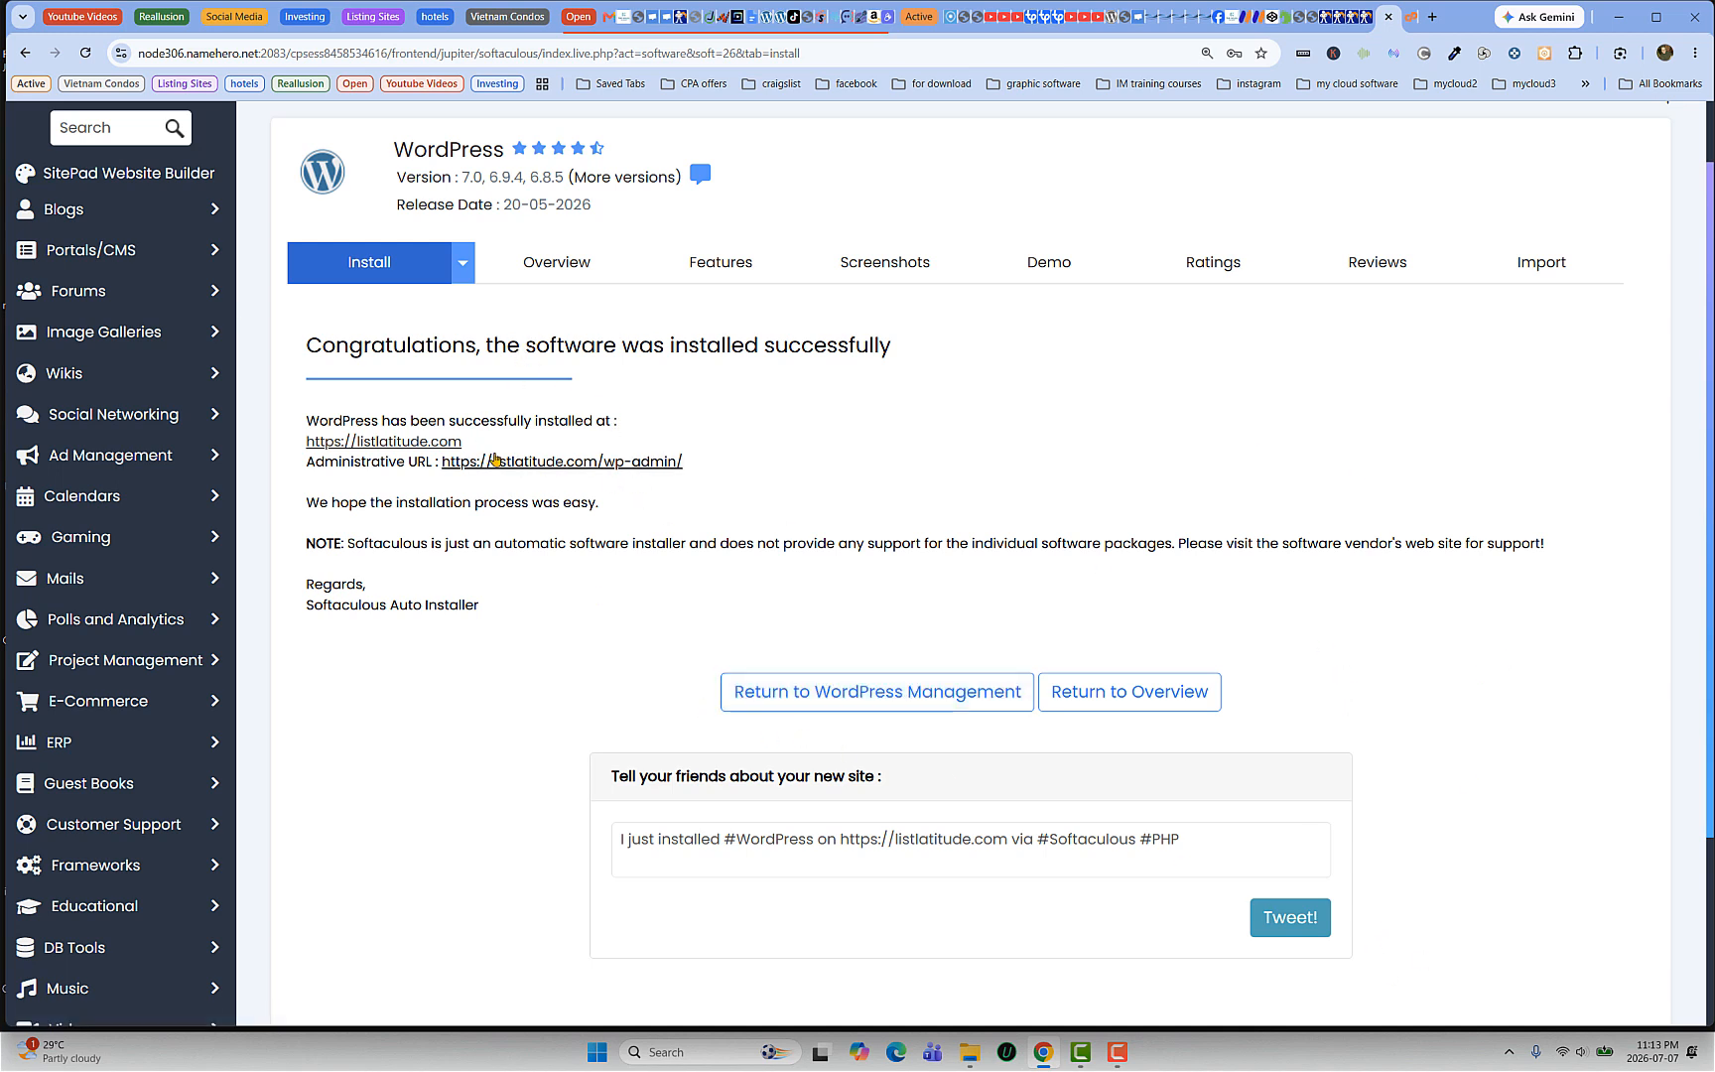
Step: Open the new site's administrative URL in a new tab and go to the Network Admin dashboard
right_click(652, 465)
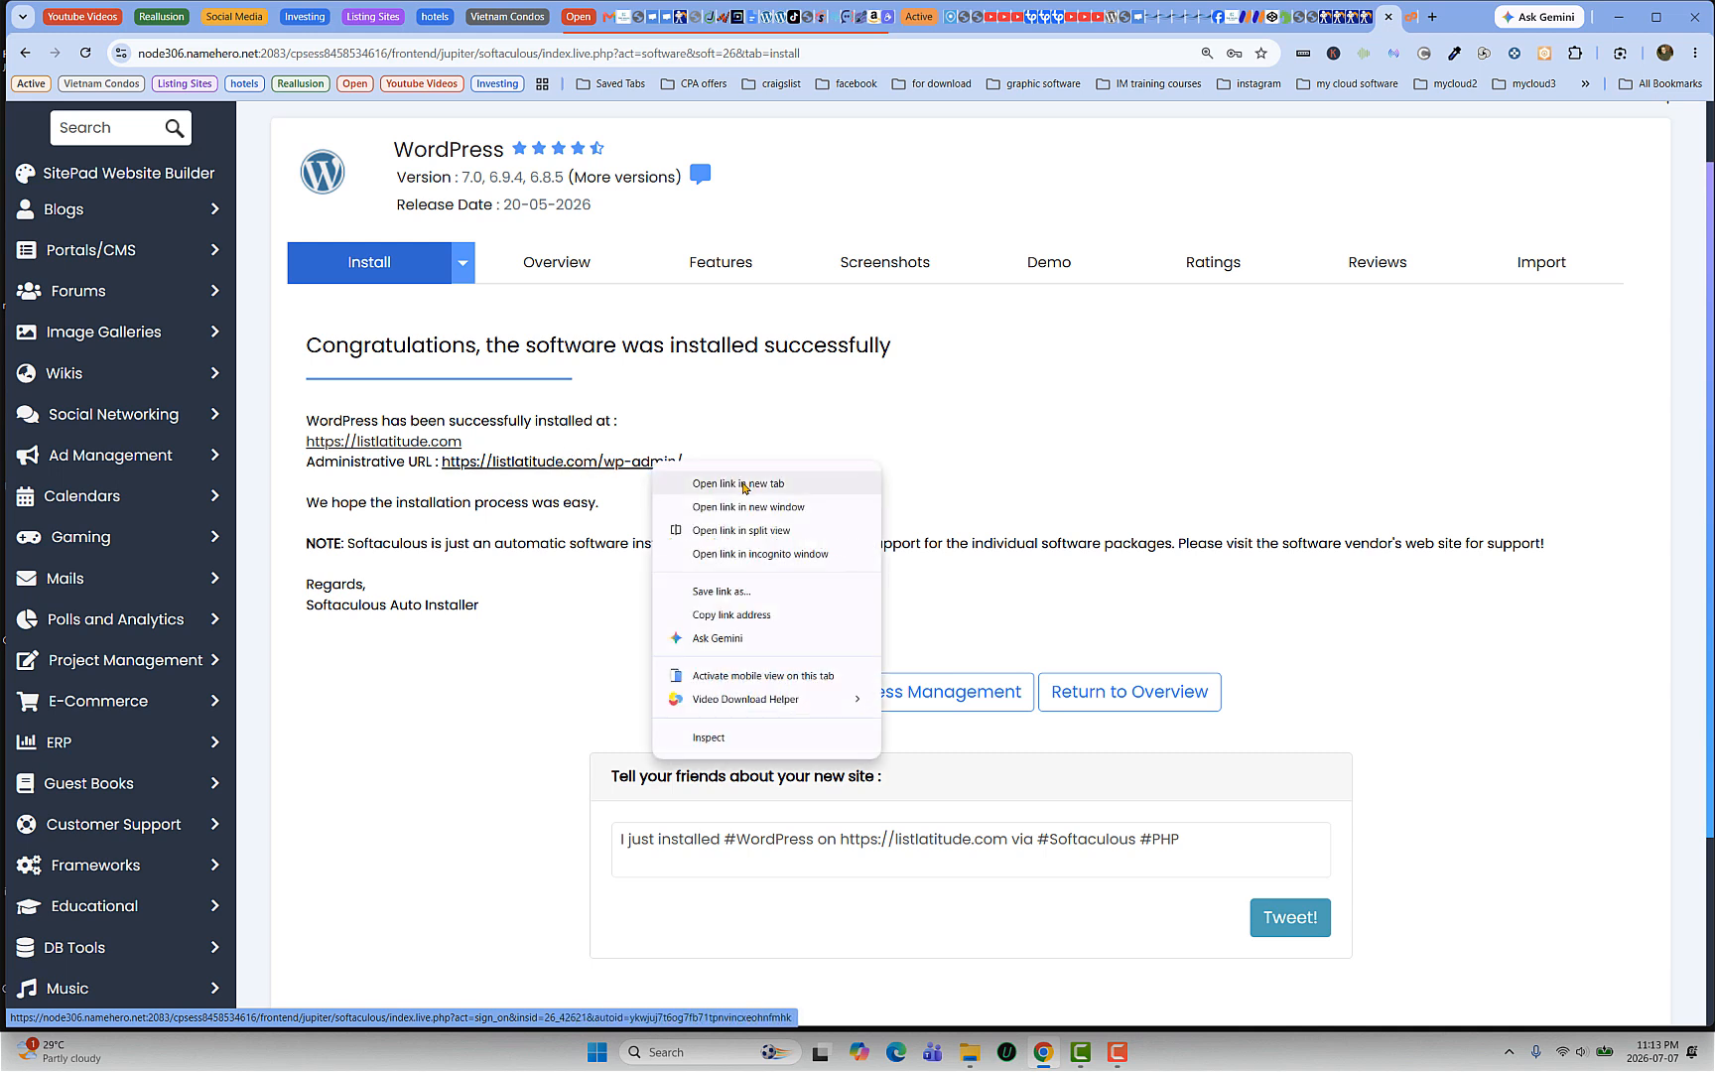
click(745, 482)
click(1398, 17)
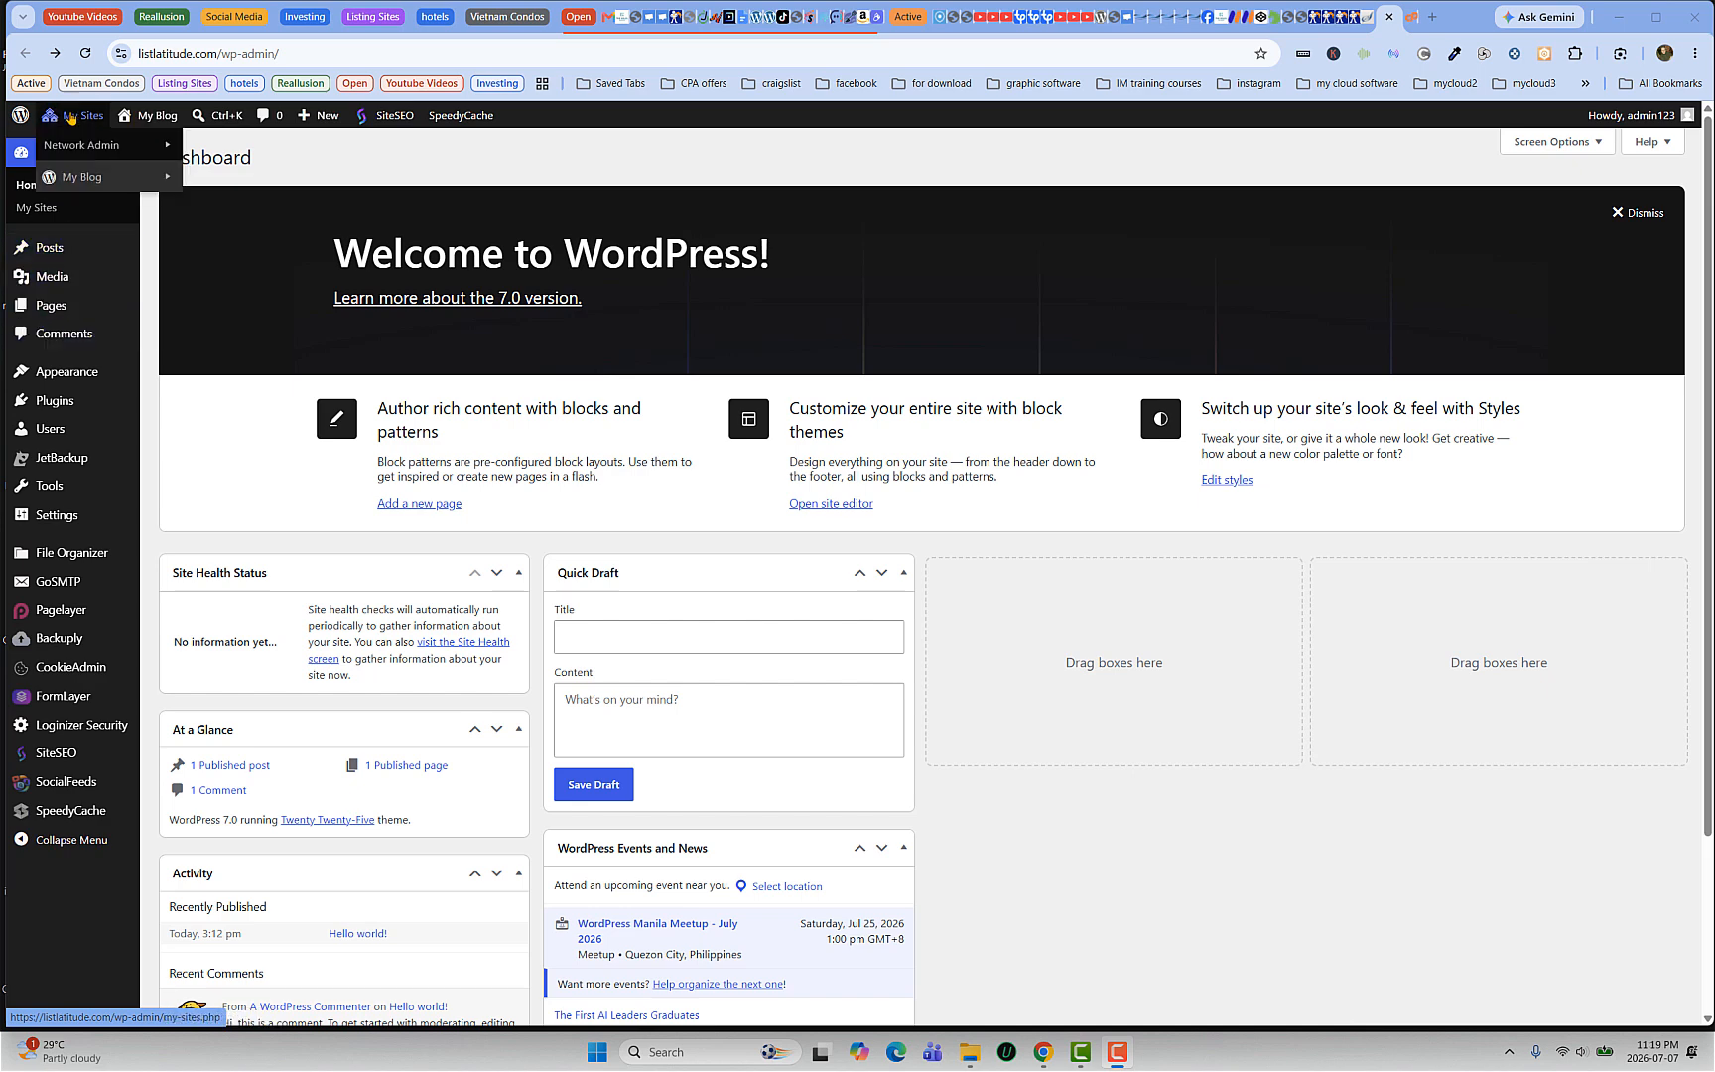
mouse_move(75, 149)
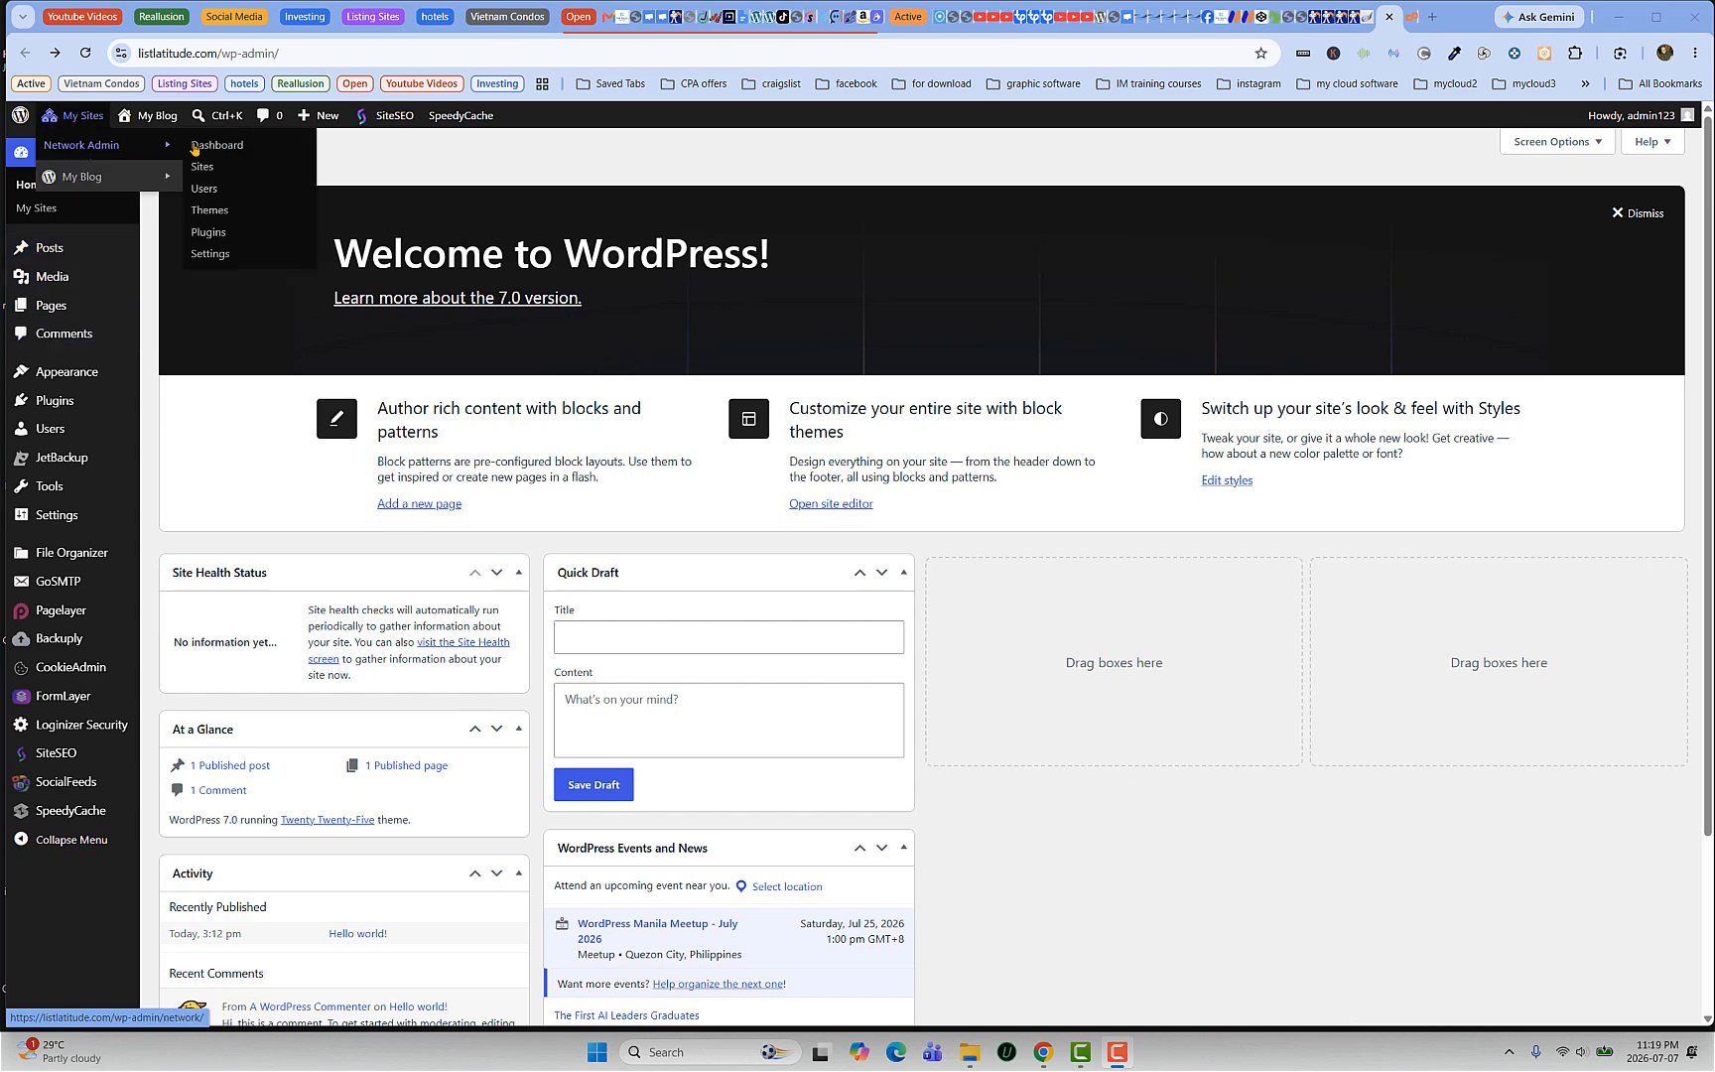
click(232, 147)
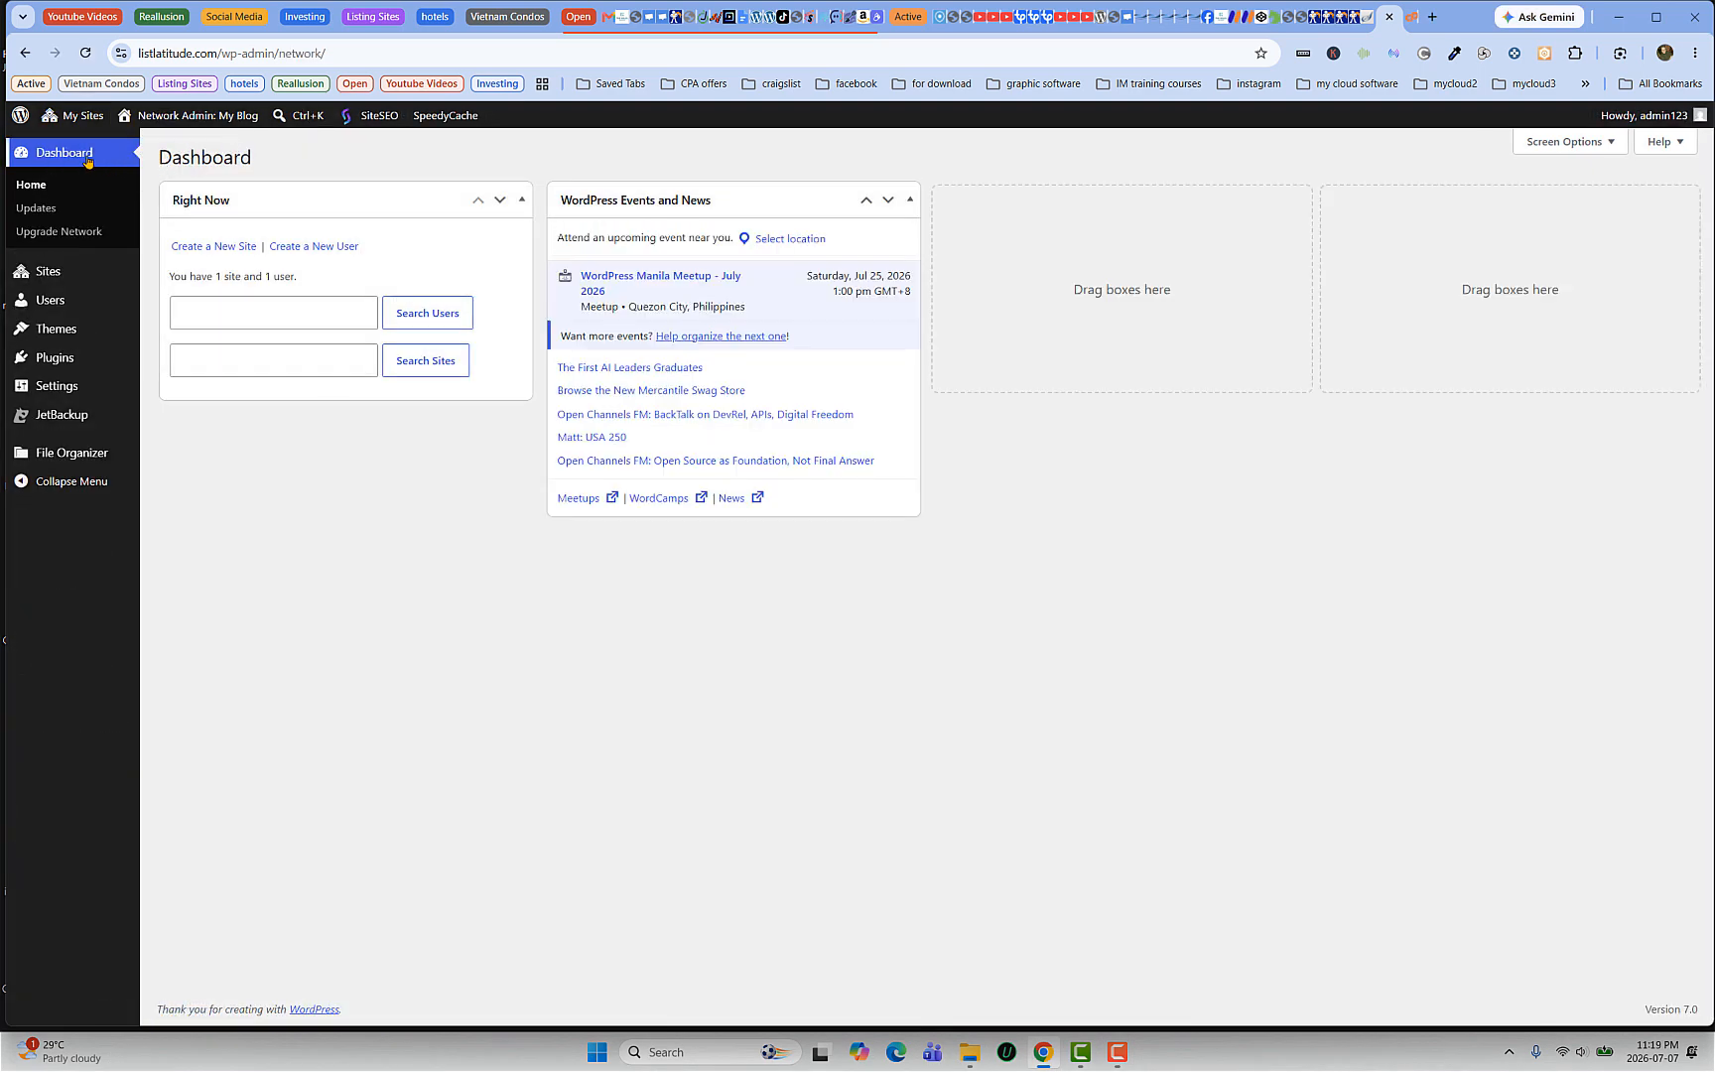
Step: Open the Network Setup page in the network settings and copy all network configuration rules for wp-config.php
mouse_move(51, 385)
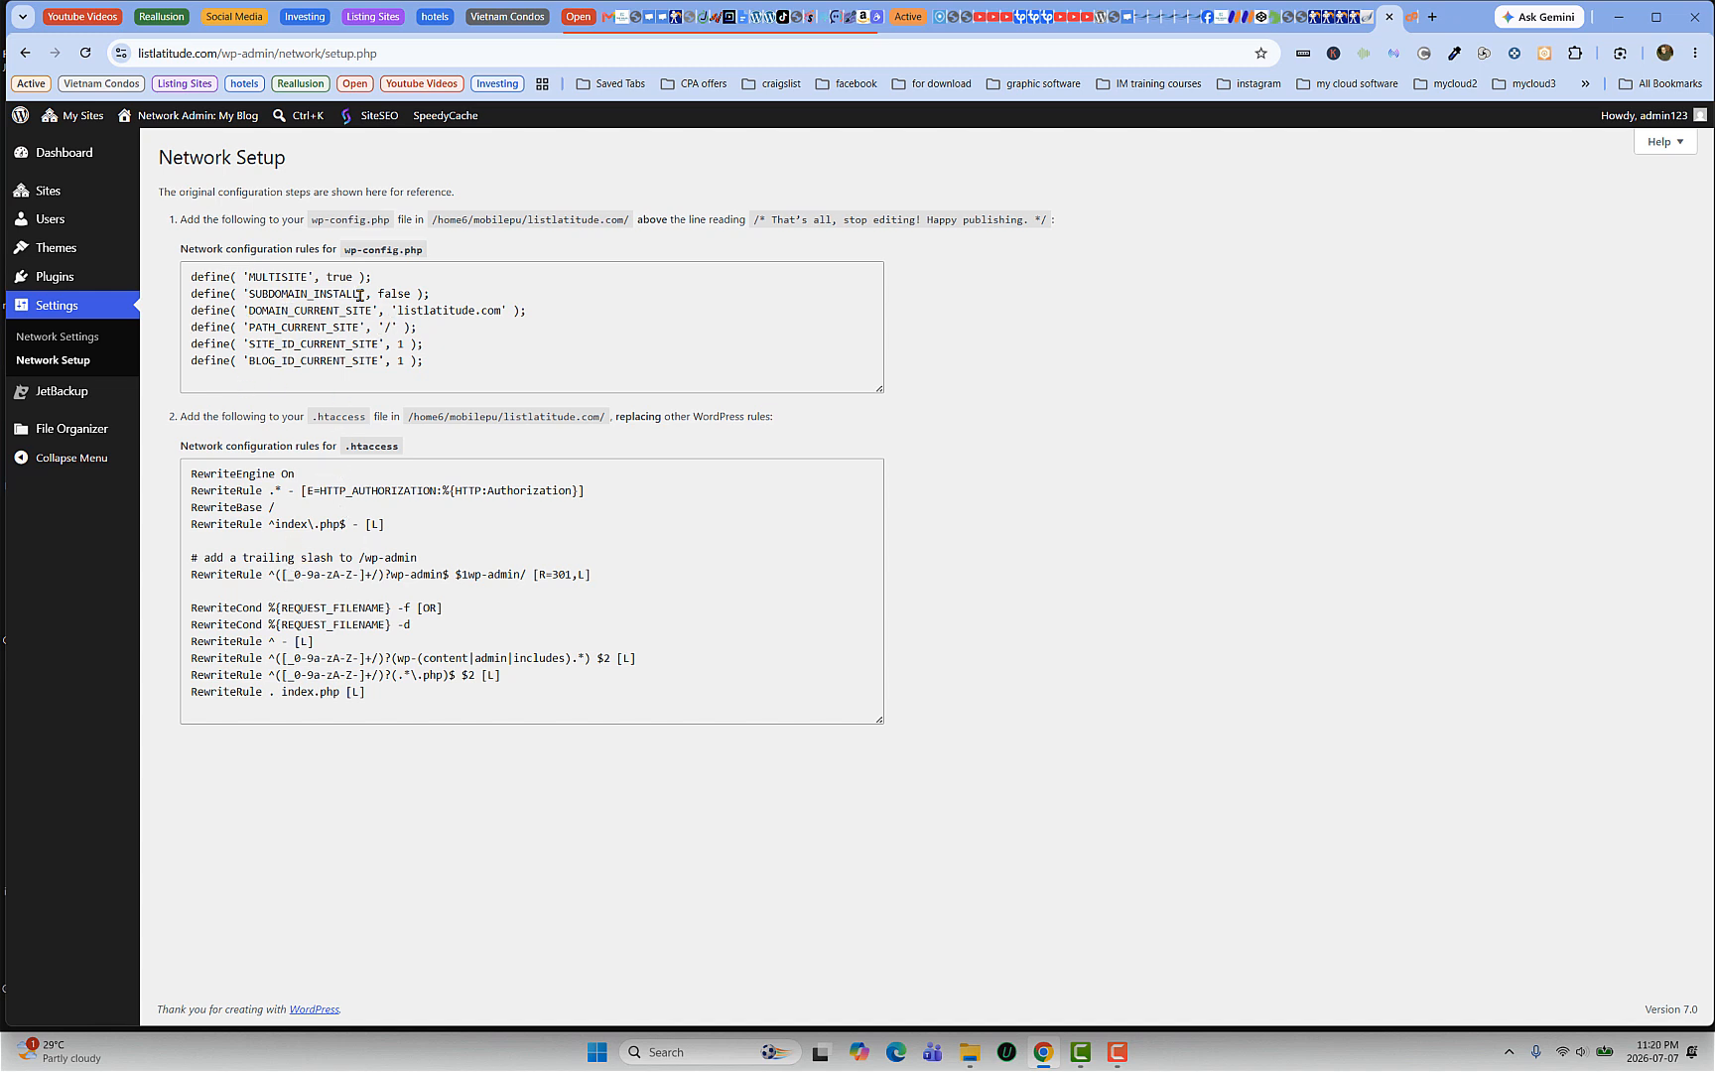
drag(444, 369, 187, 276)
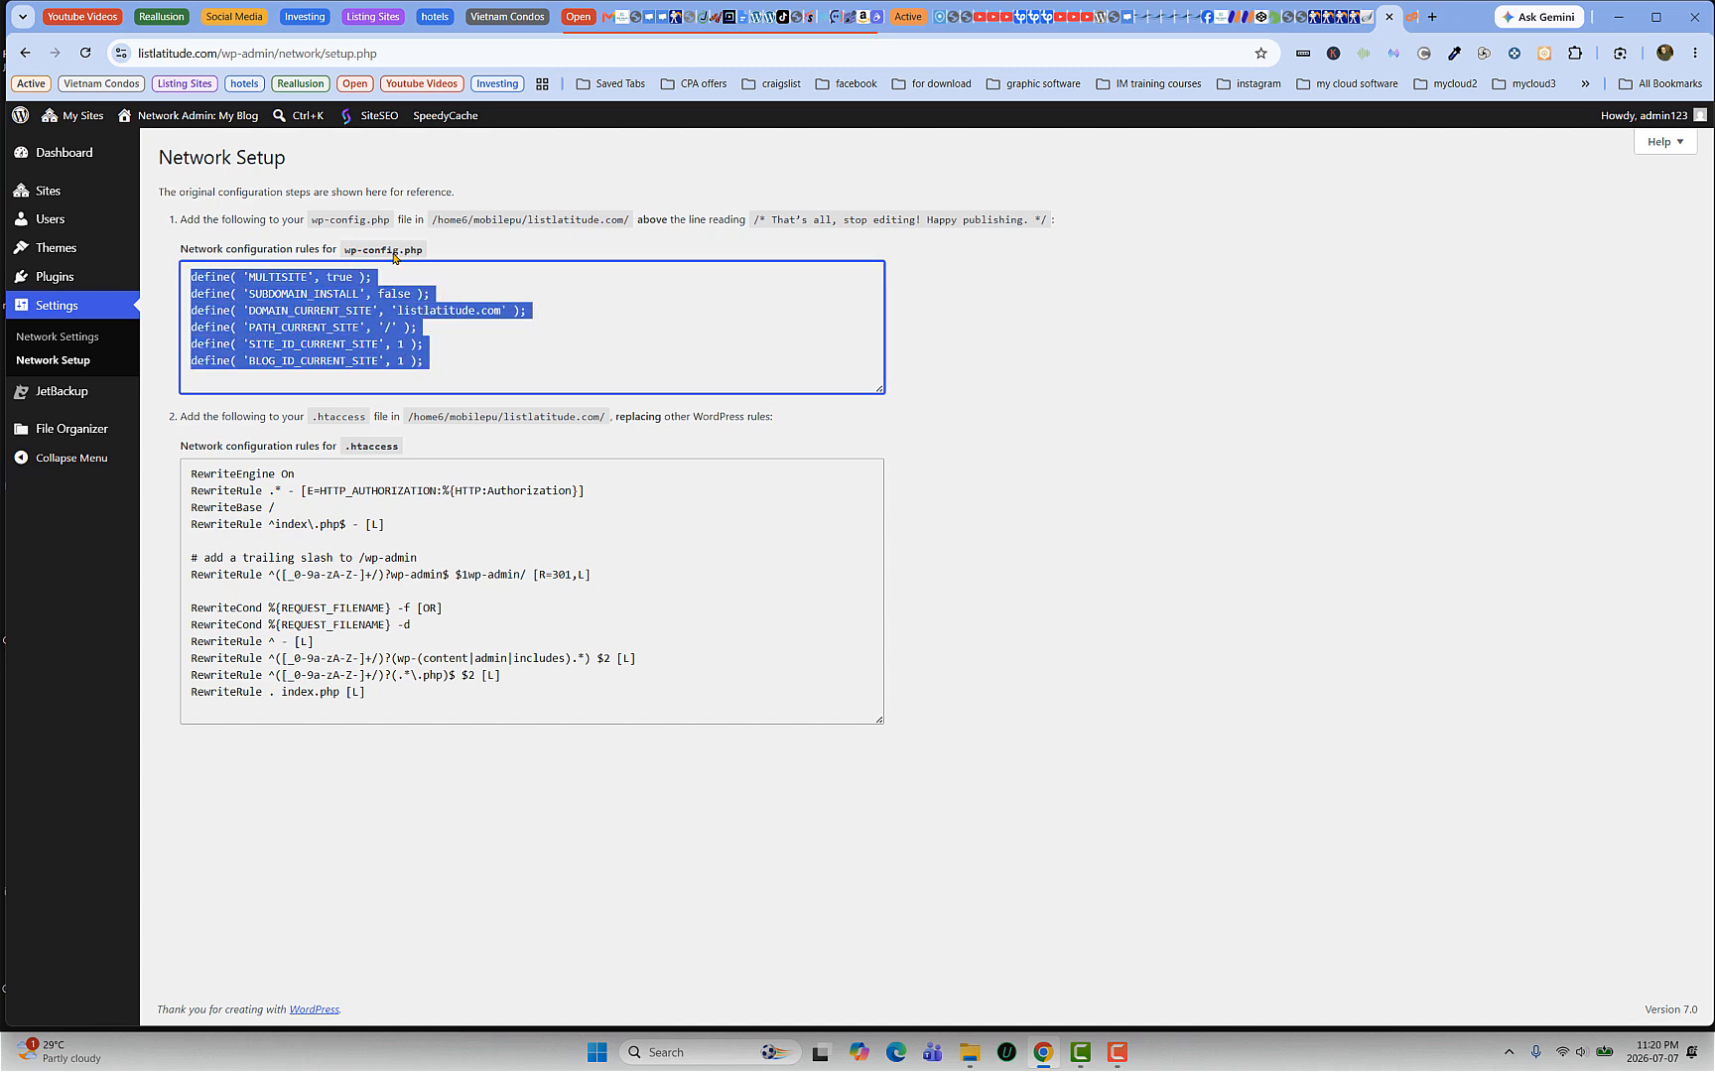
click(347, 359)
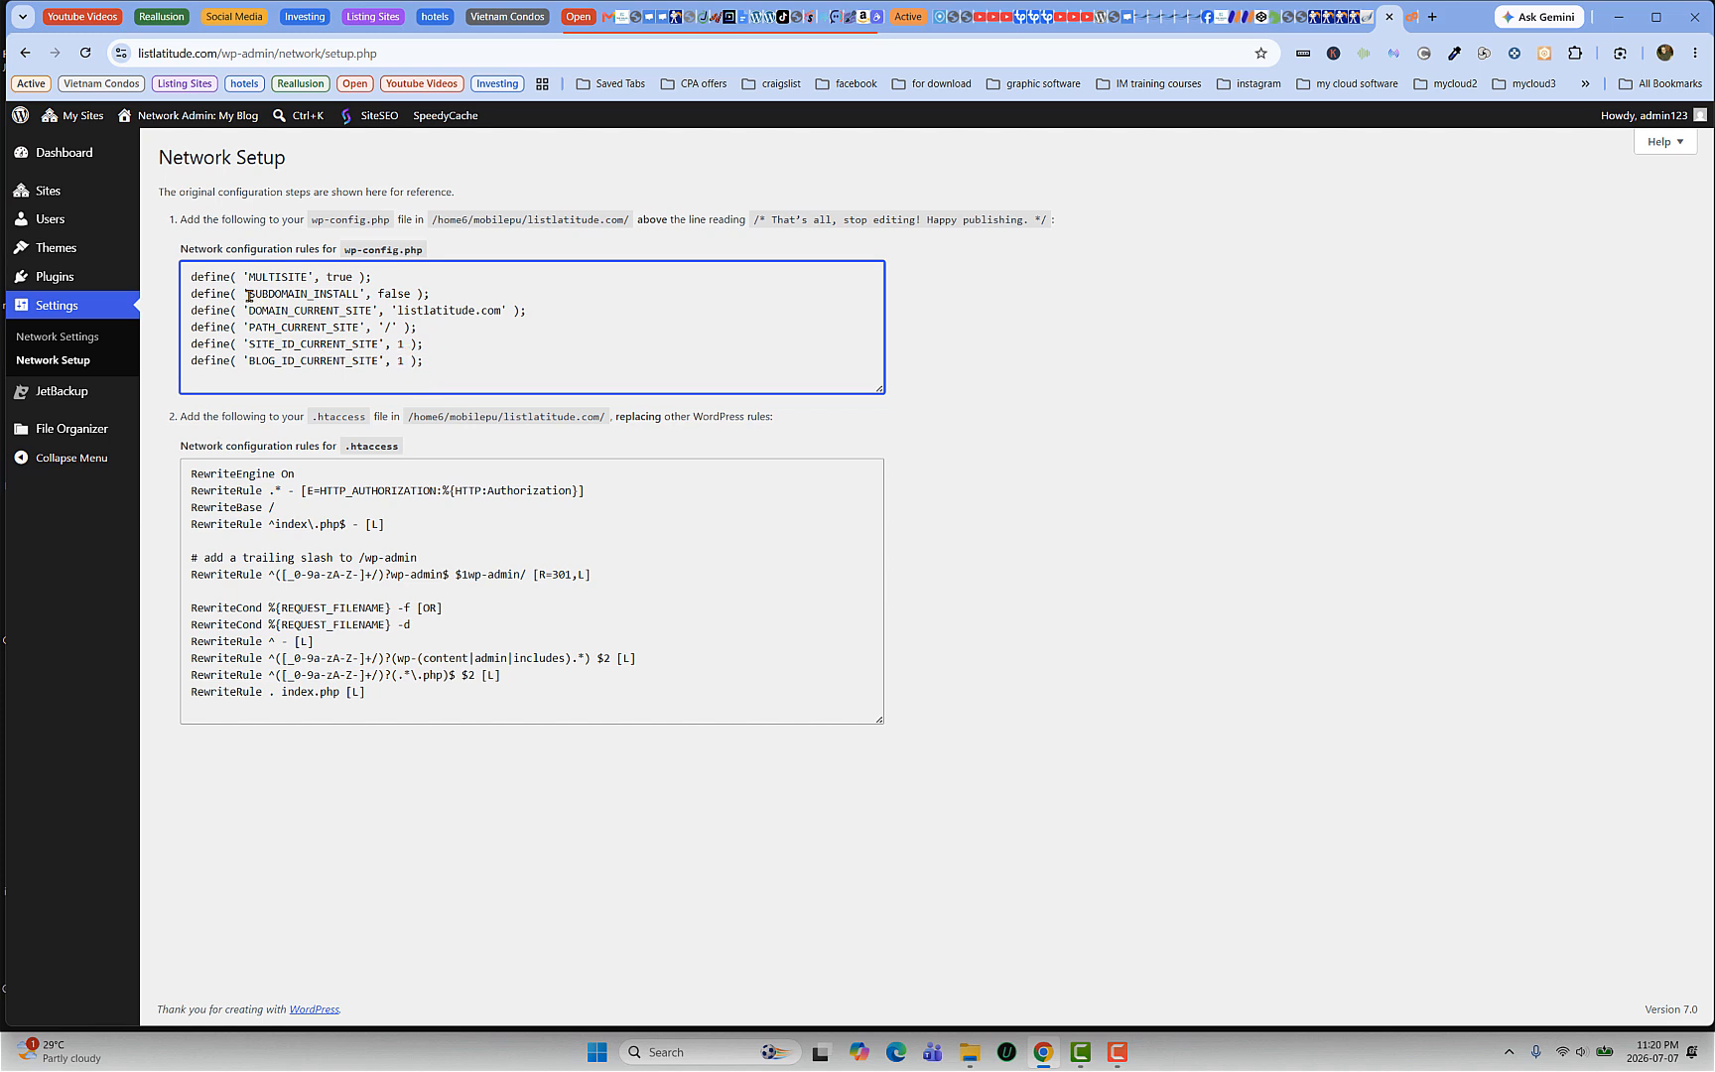
drag(249, 295, 416, 295)
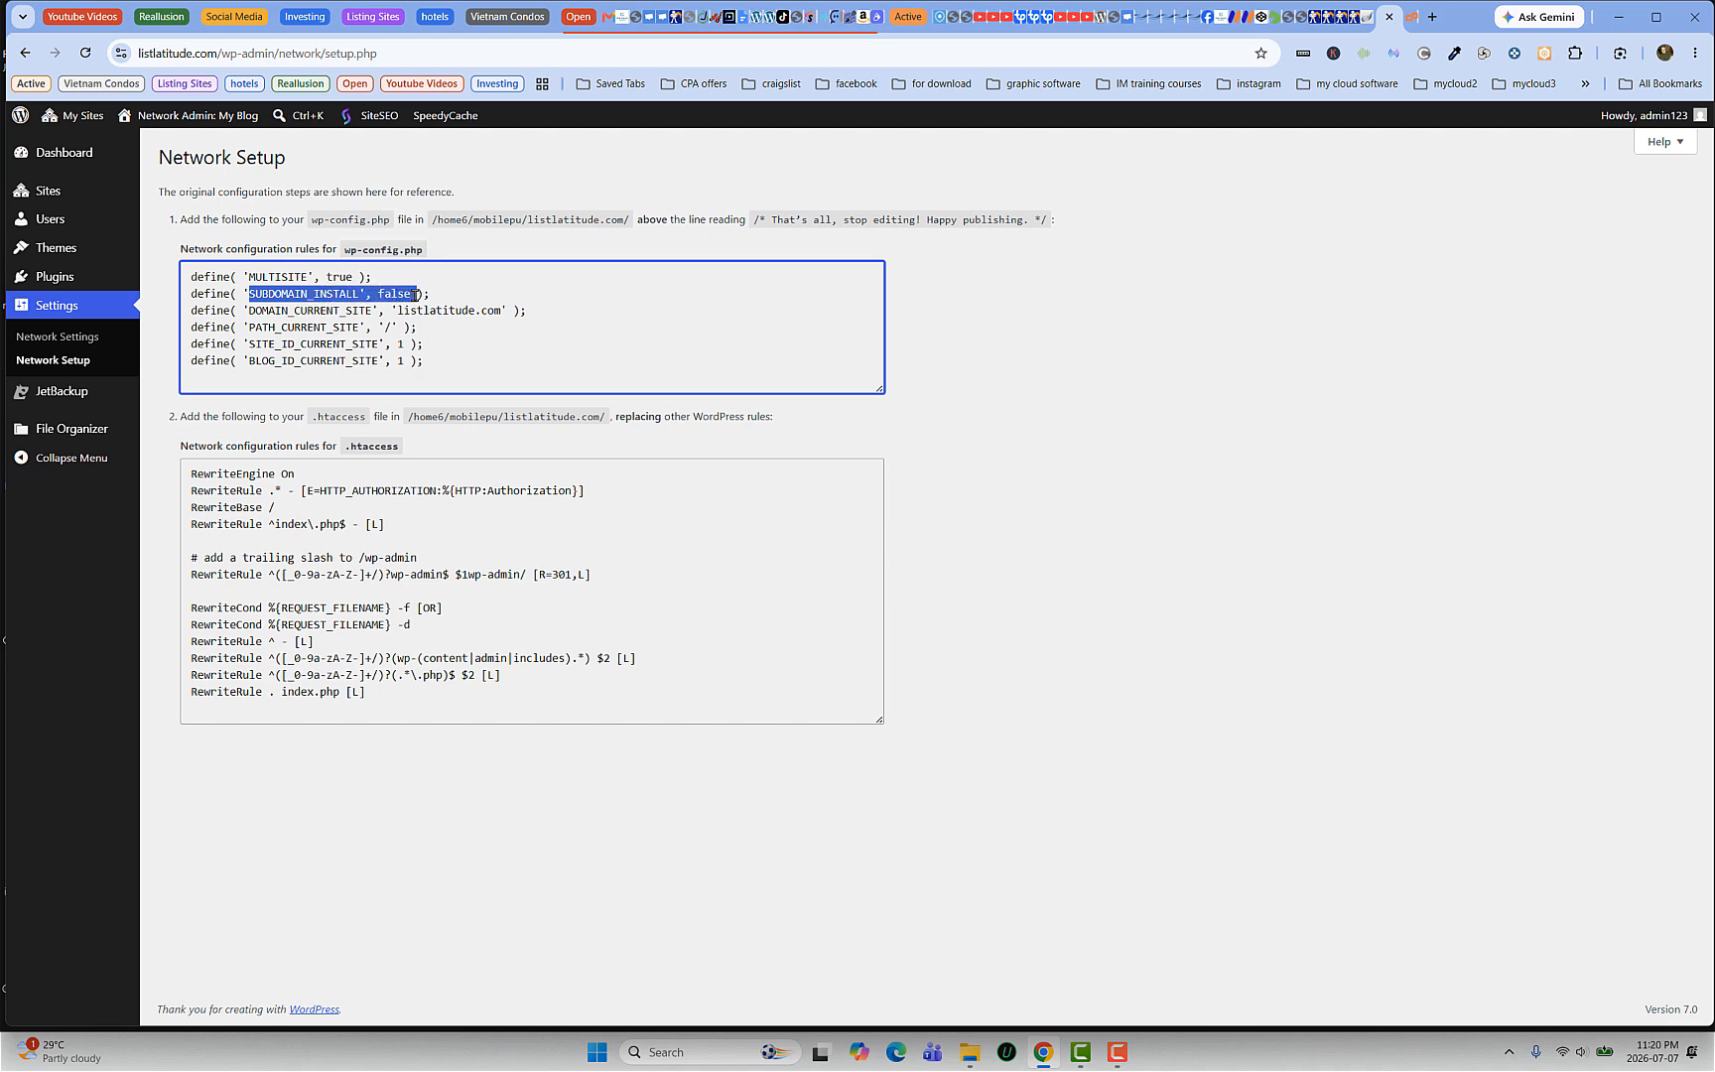
click(407, 296)
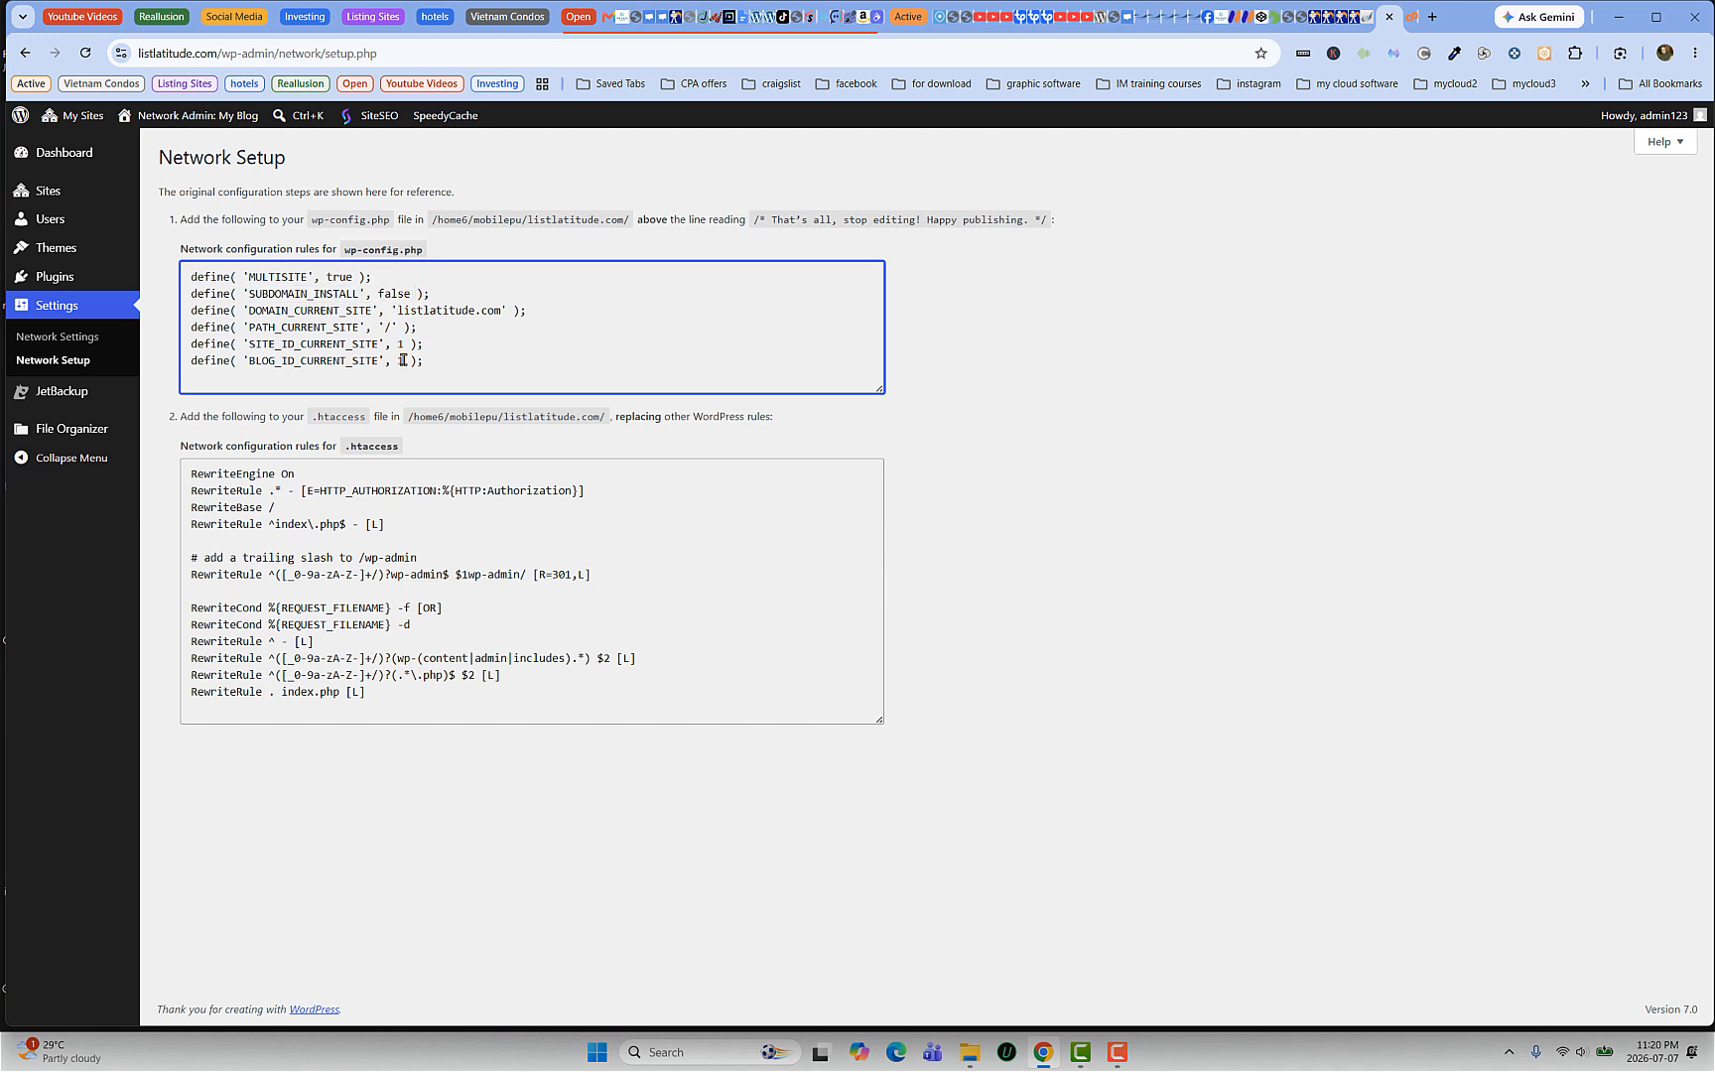
drag(434, 357, 174, 270)
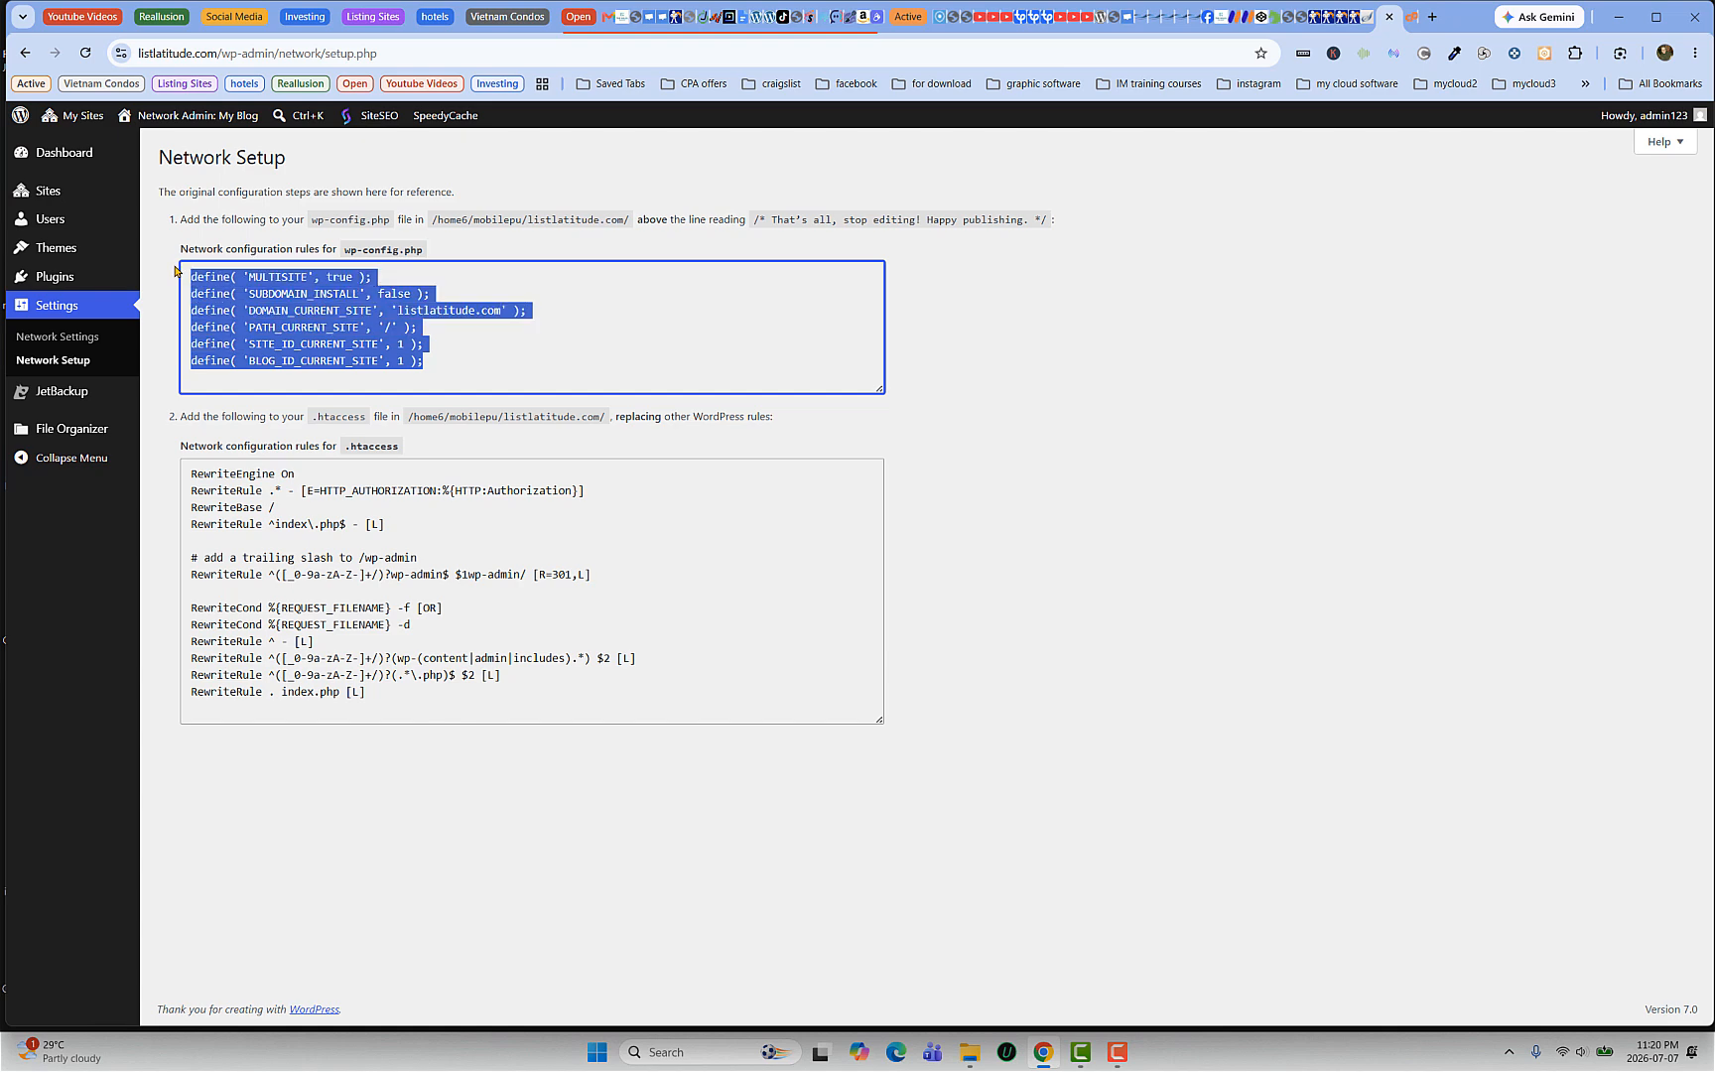
right_click(279, 289)
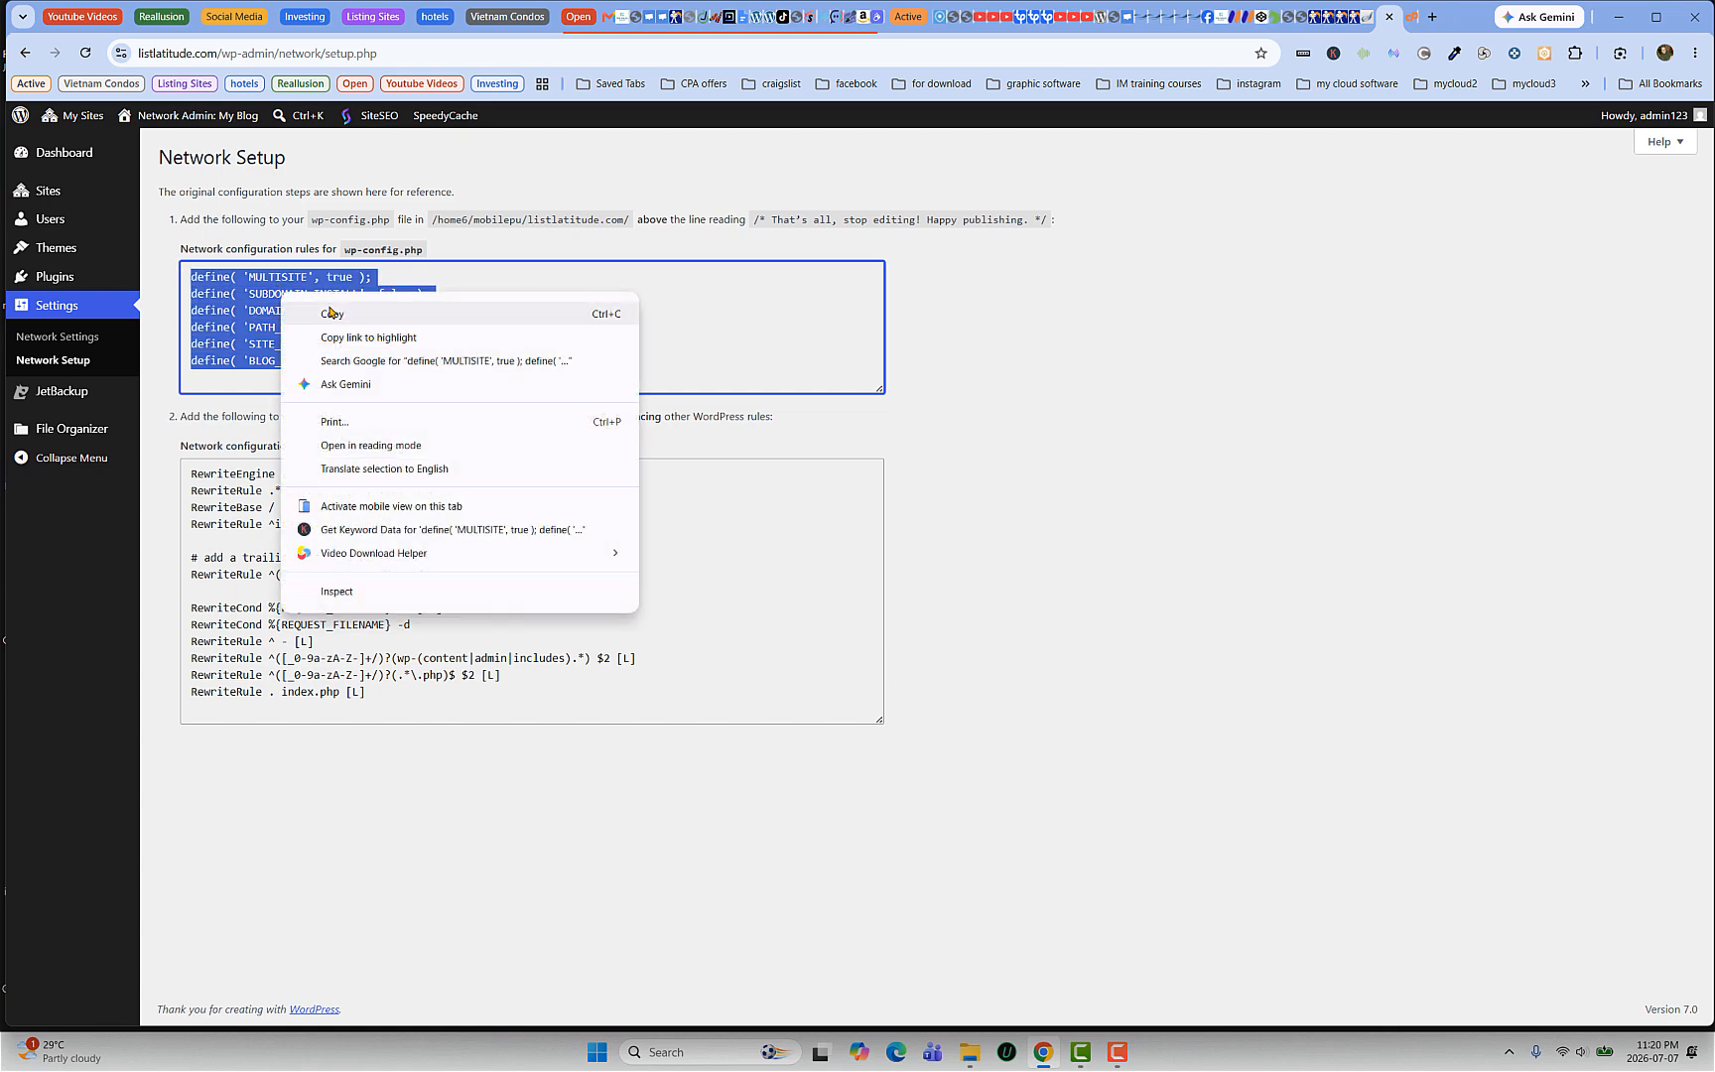
click(336, 316)
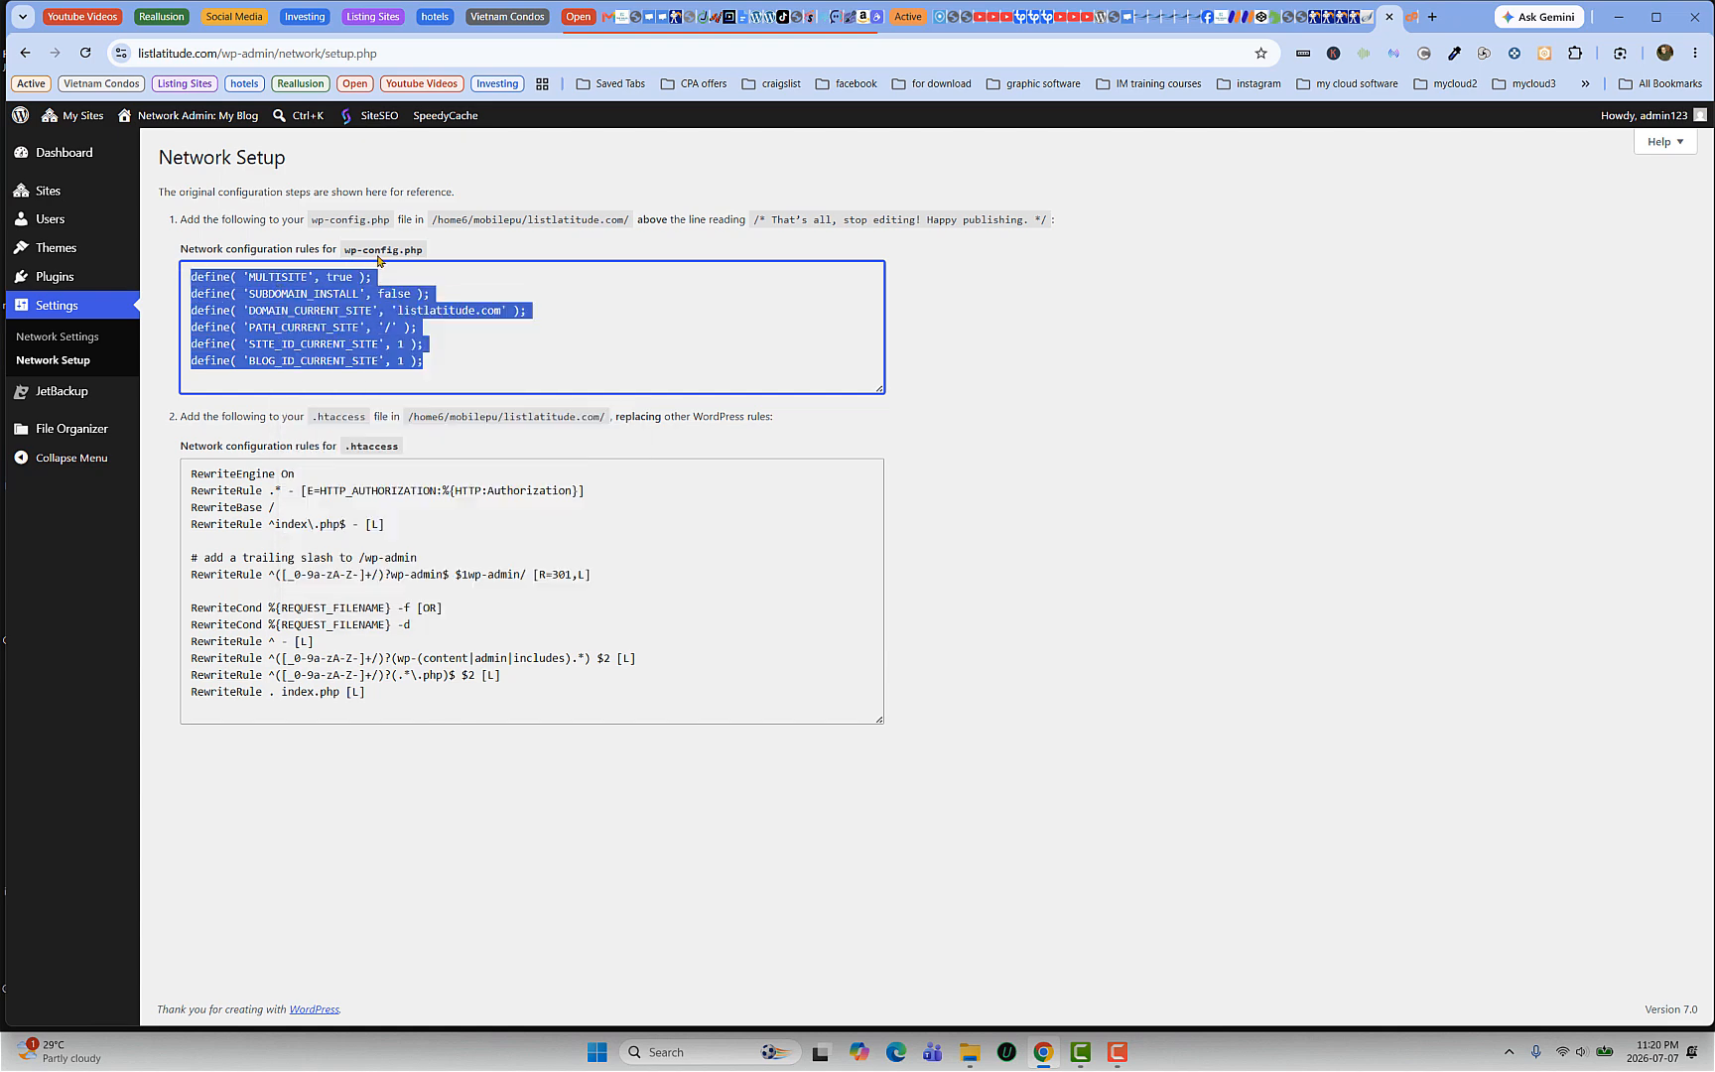
Step: Switch to the cPanel File Manager and open wp-config.php from the listlatitude.com folder for editing
click(1412, 18)
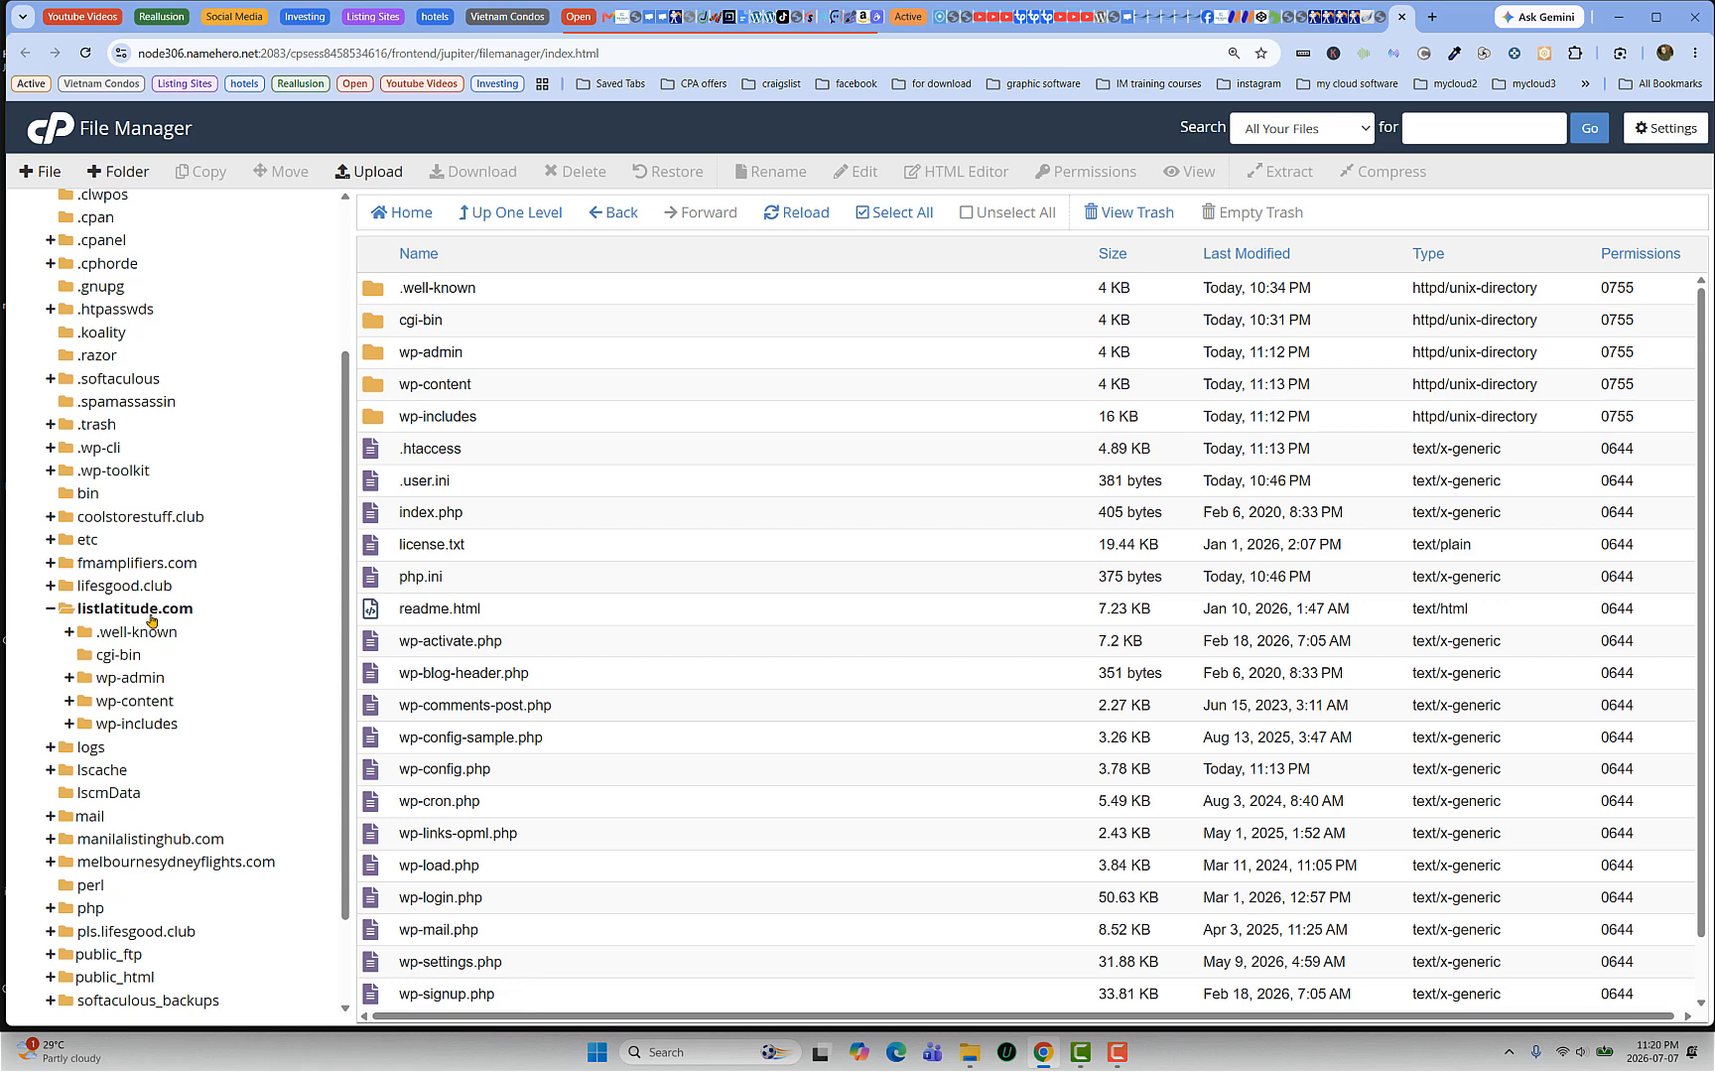
click(179, 615)
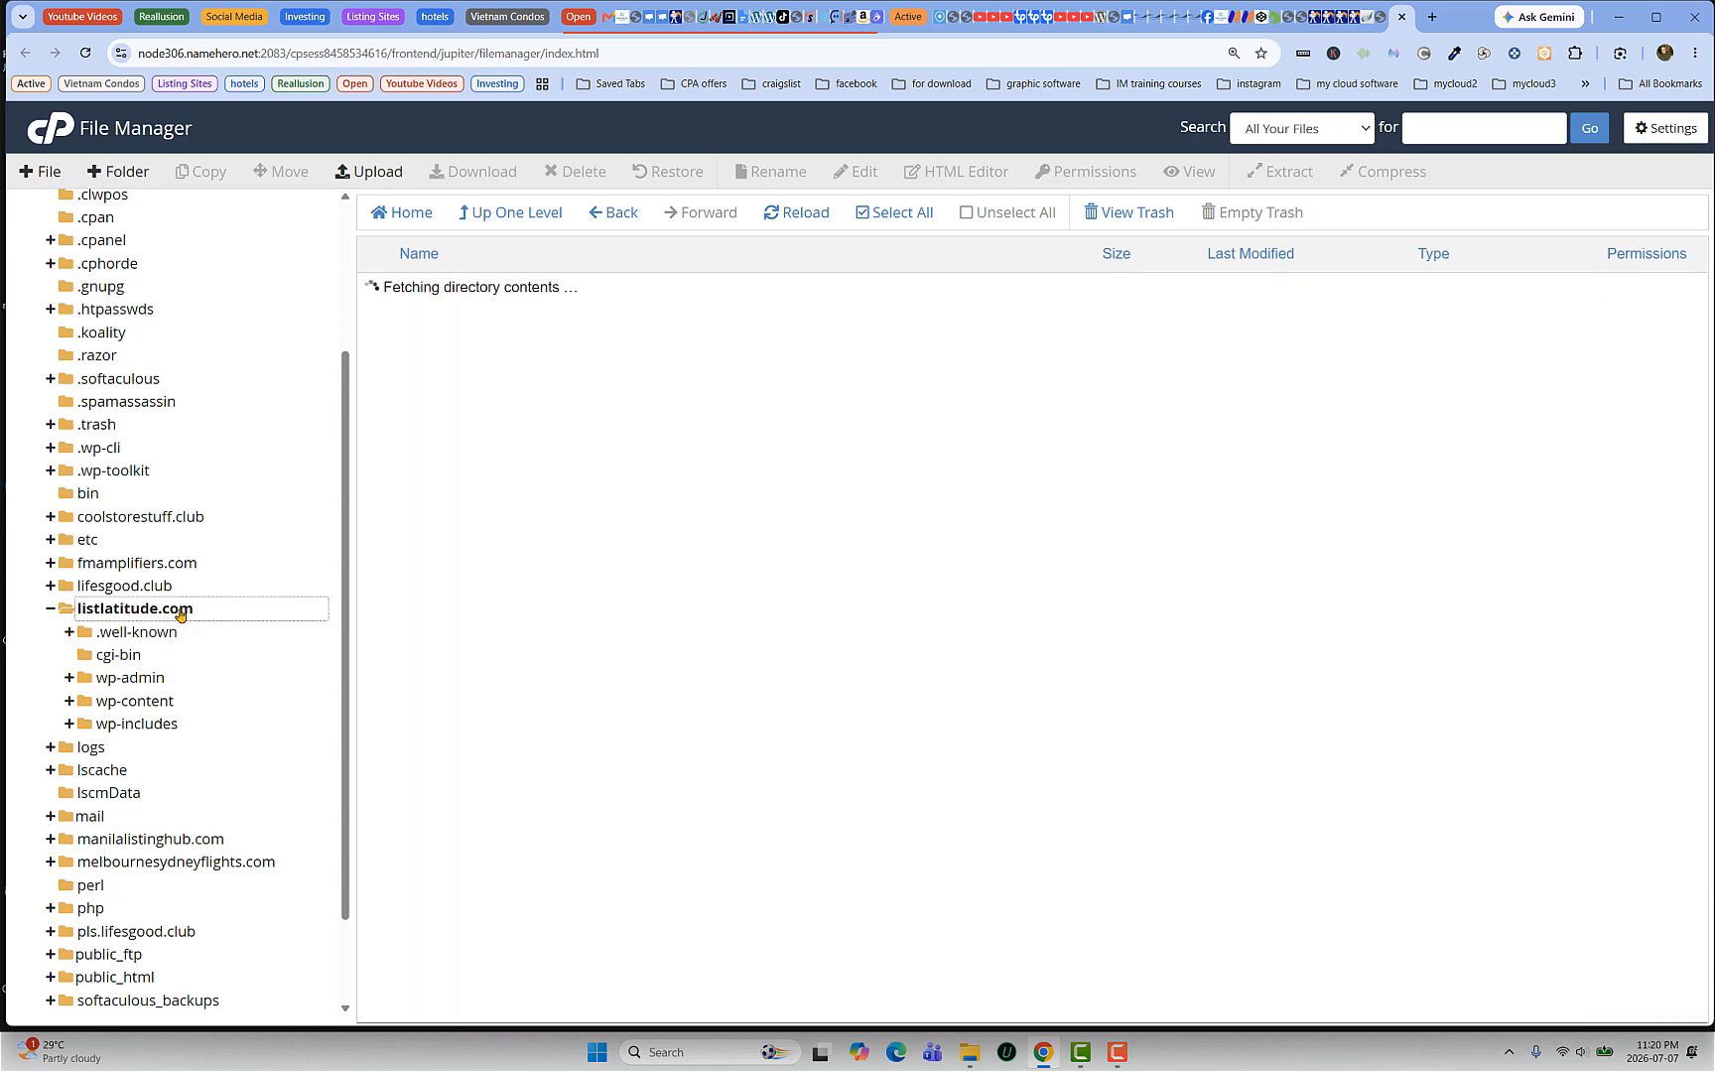
scroll(467, 486, down, 1)
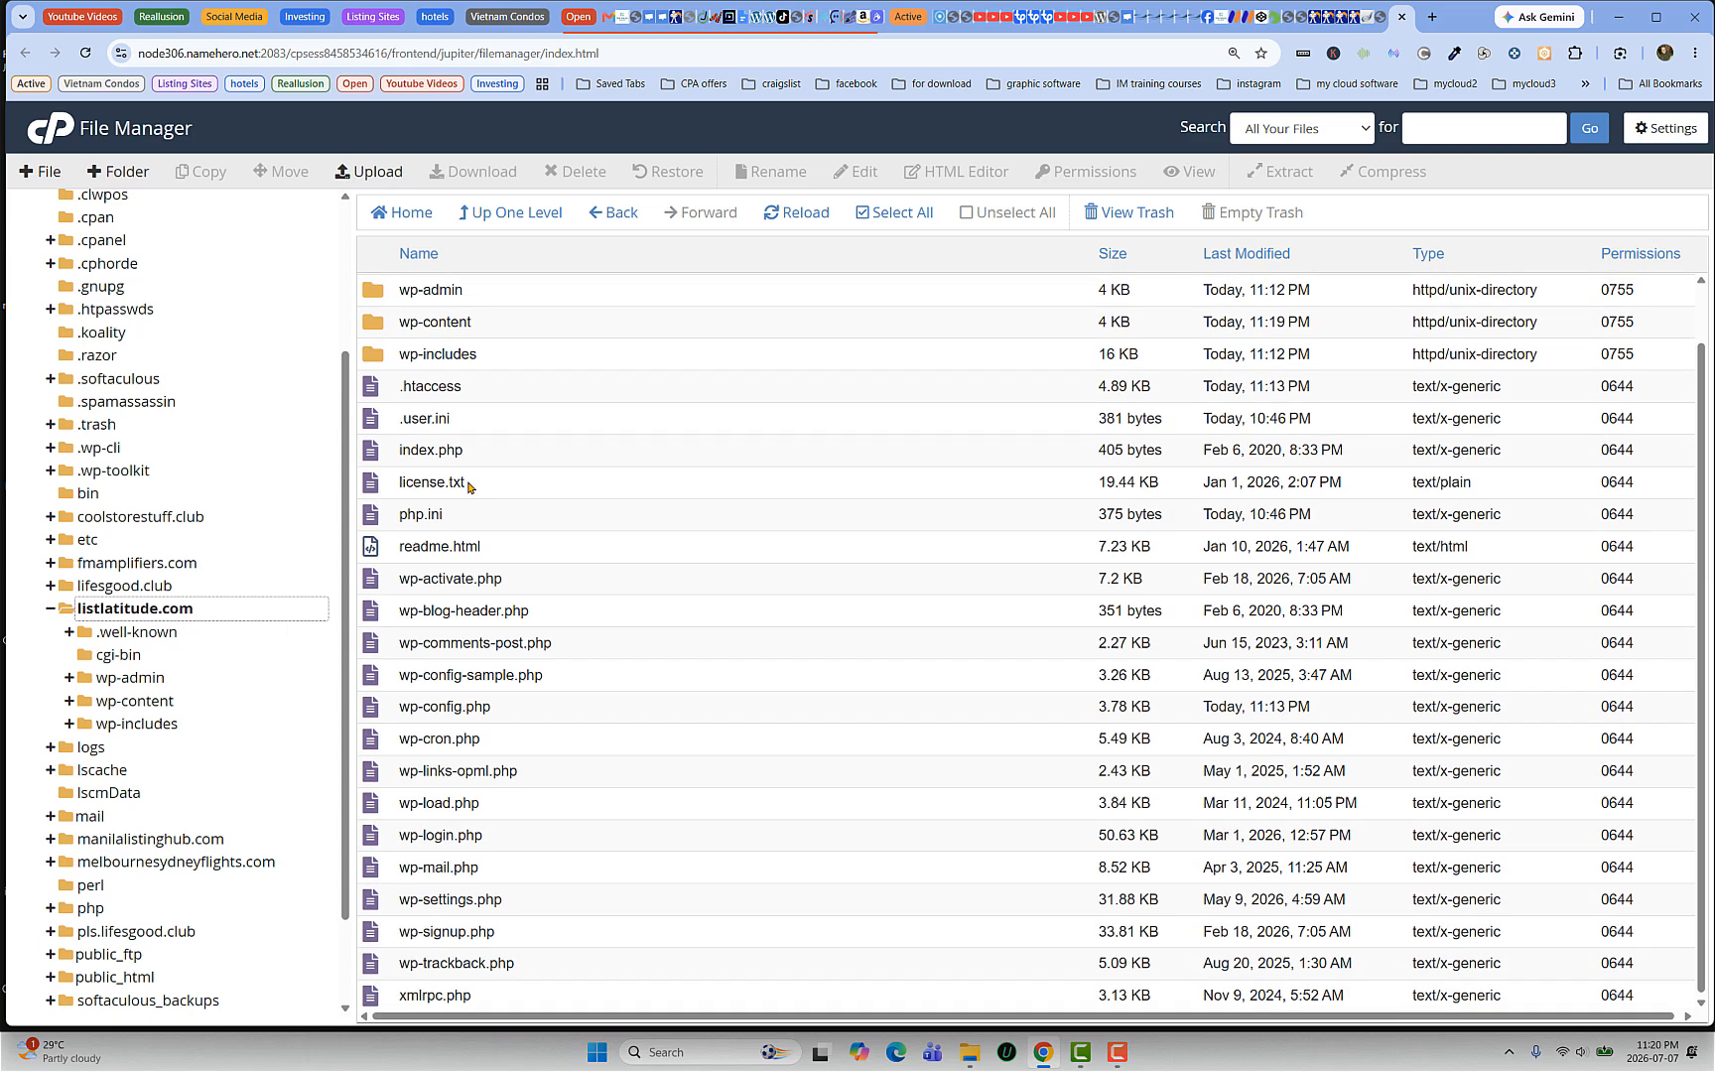
click(373, 705)
right_click(373, 705)
click(406, 780)
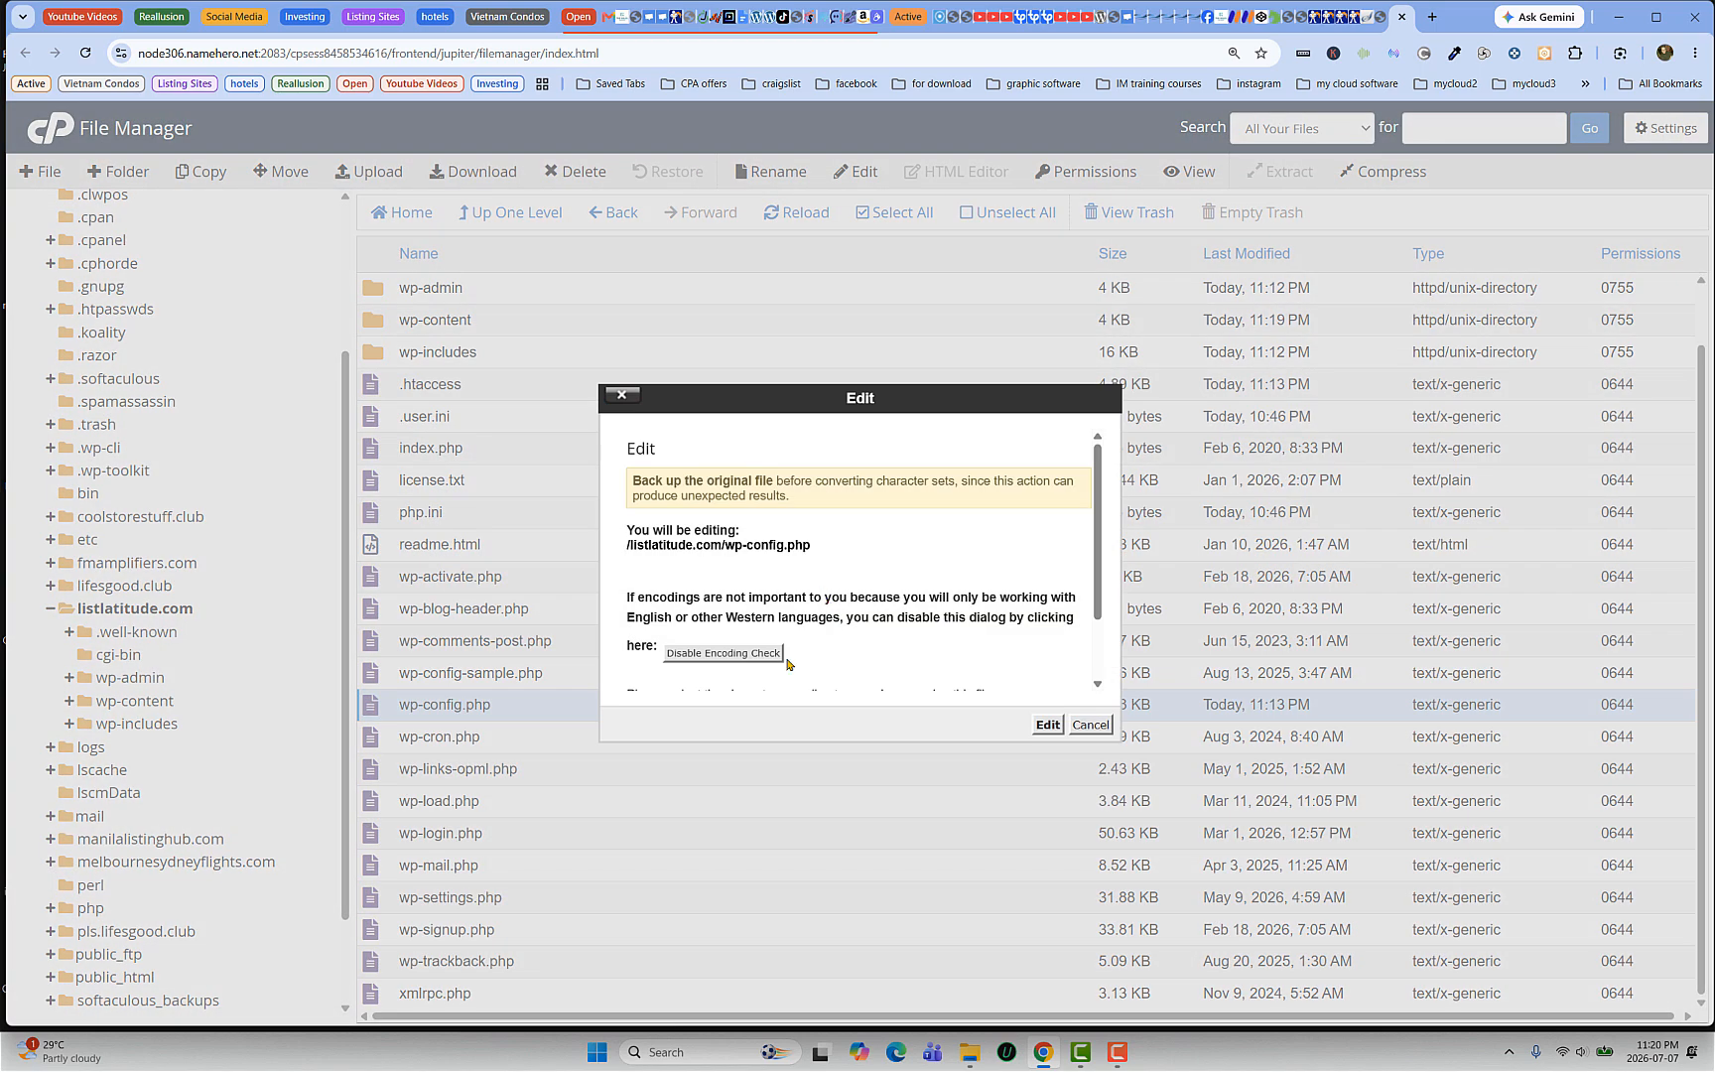
click(1048, 724)
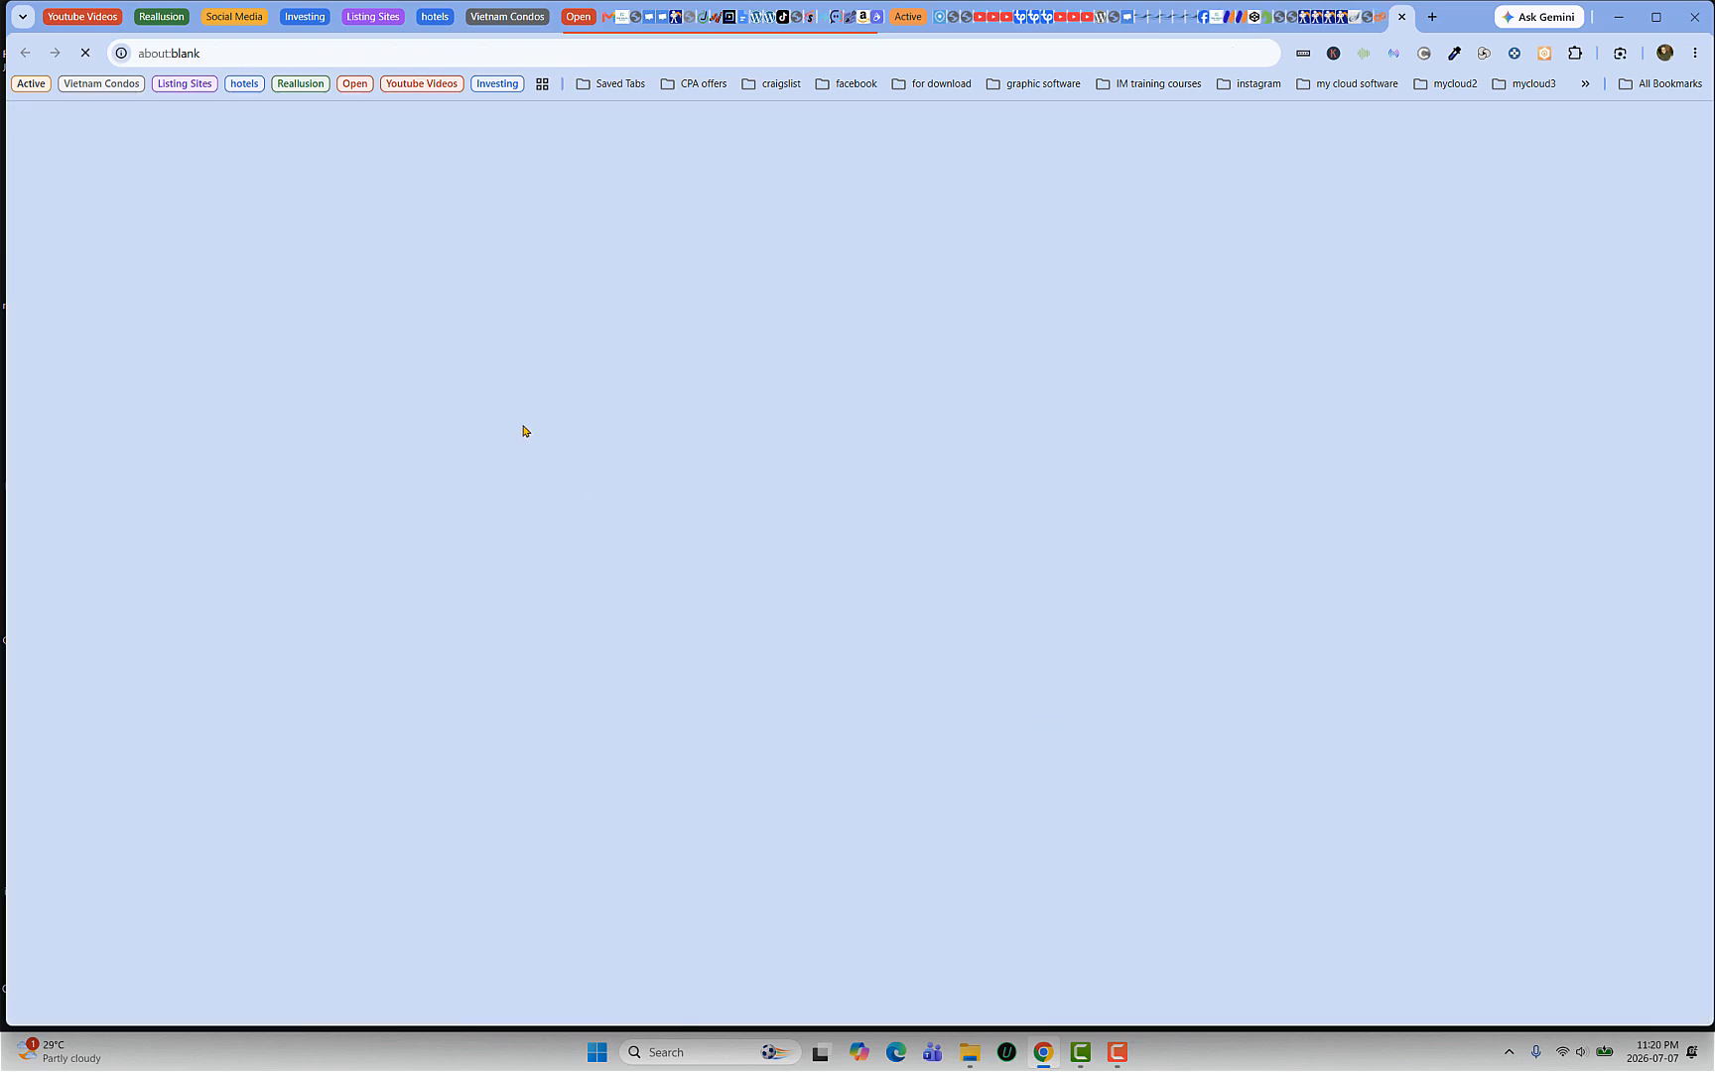
scroll(387, 412, down, 5)
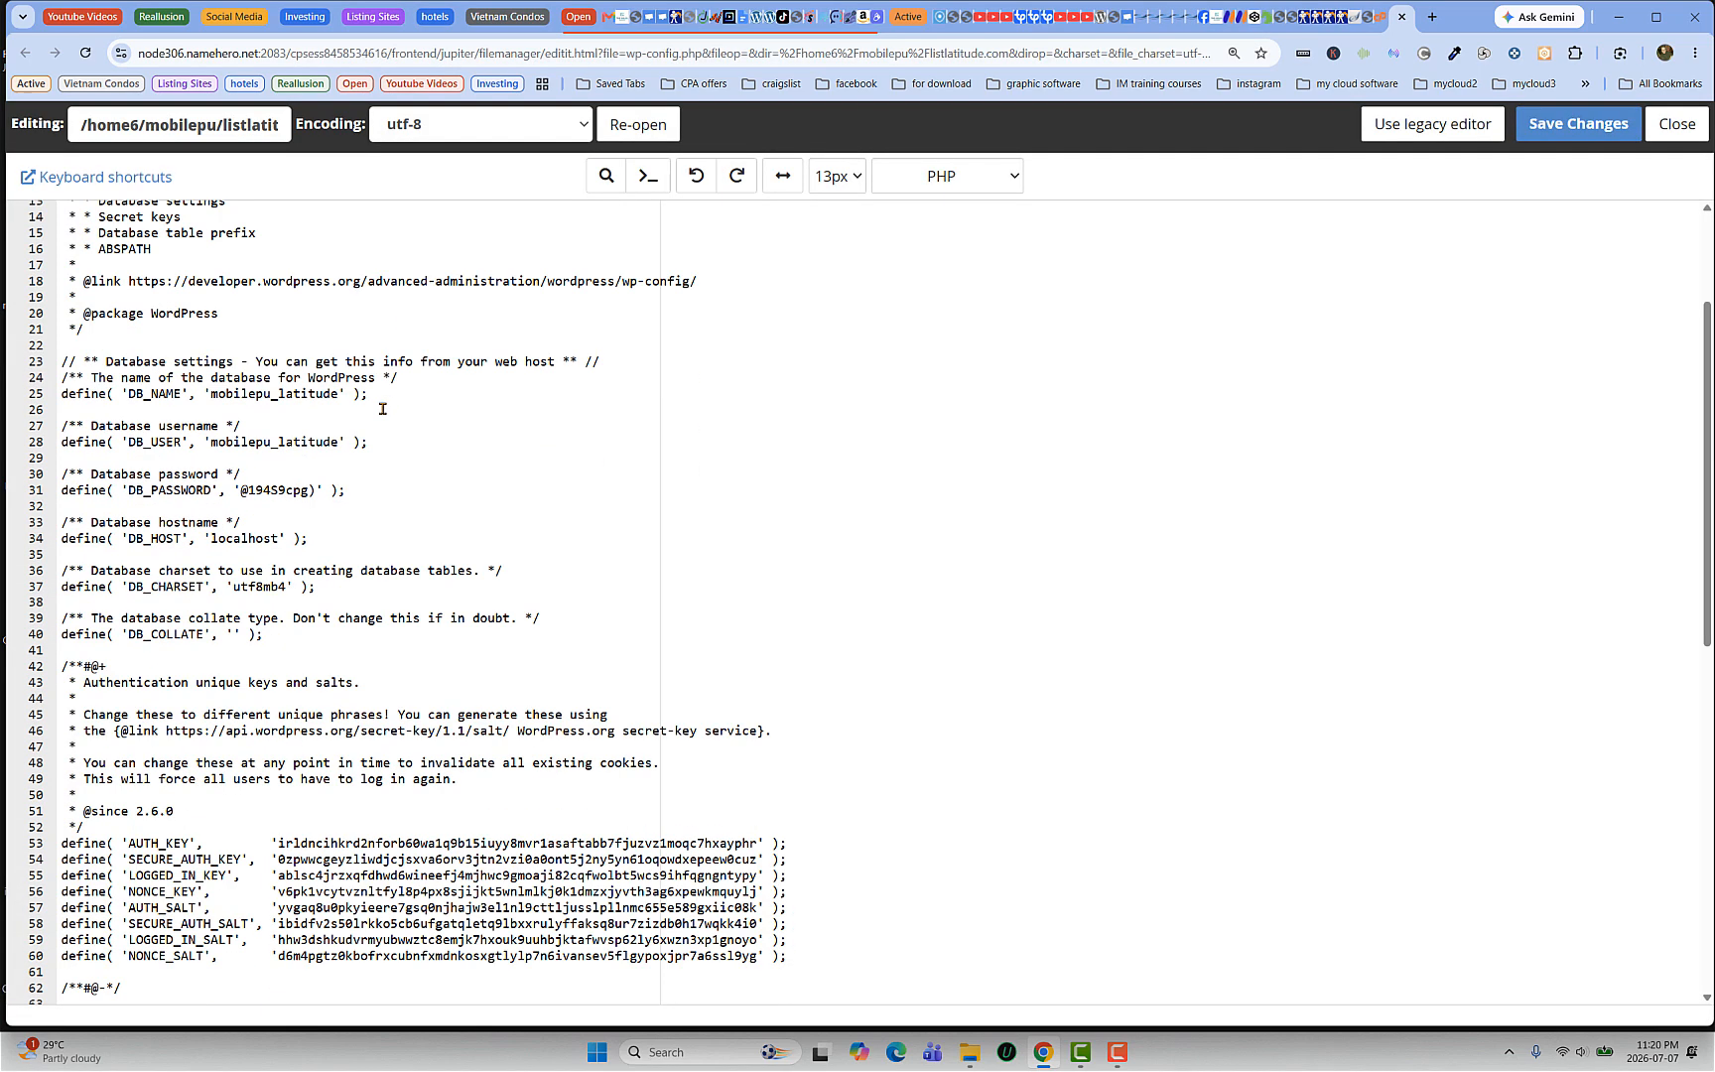
Step: Set SUBDOMAIN_INSTALL to true in the Multisite block of wp-config.php, save the changes and close the editor
scroll(375, 418, down, 6)
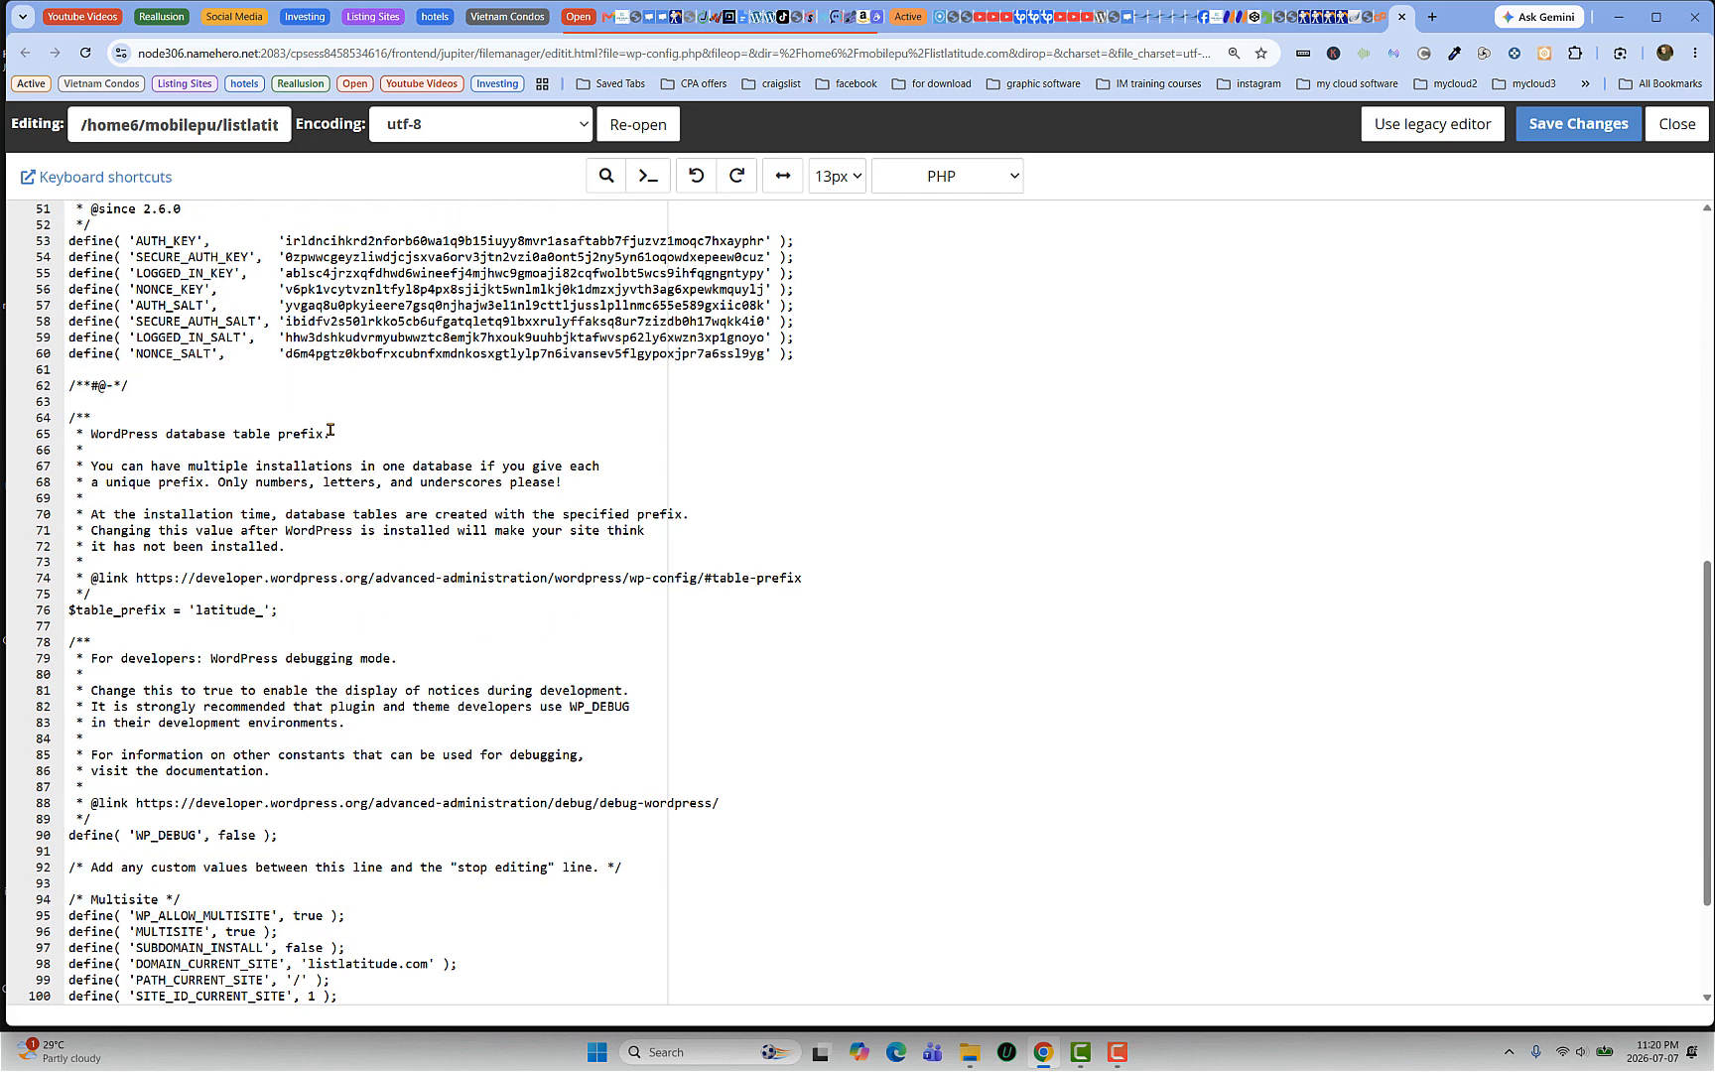
scroll(335, 424, down, 2)
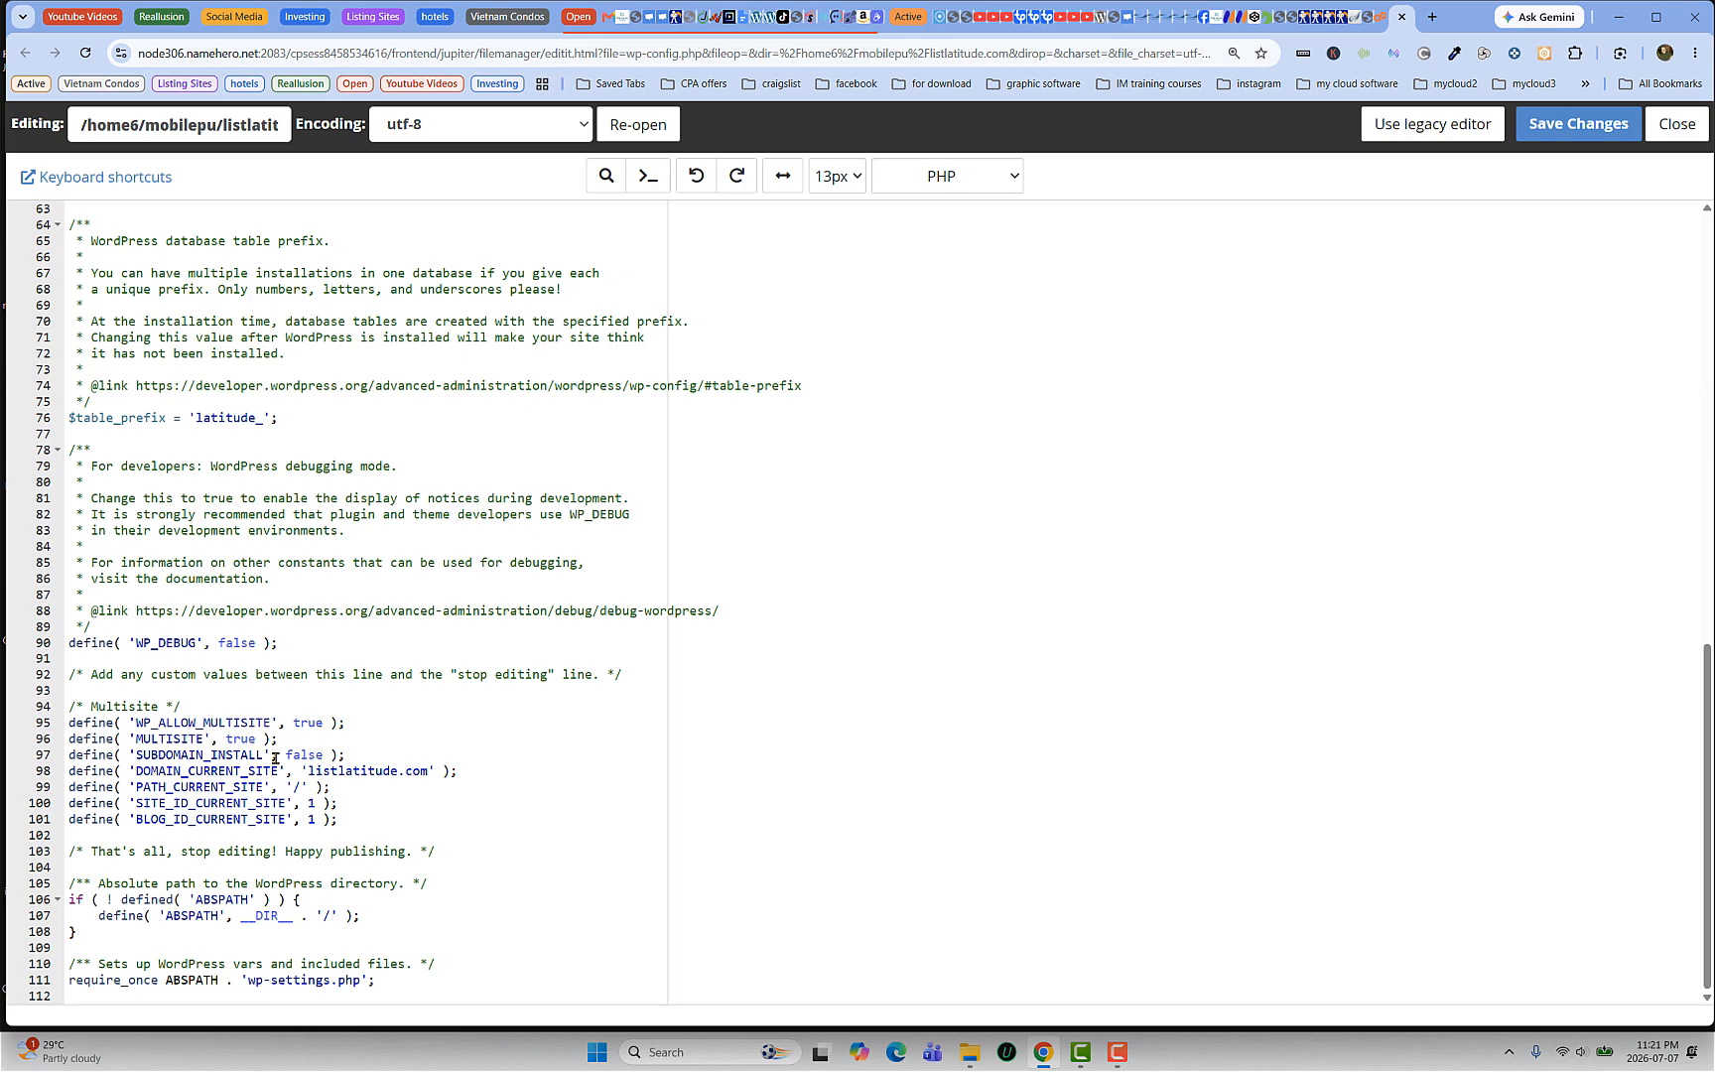
drag(321, 755, 286, 755)
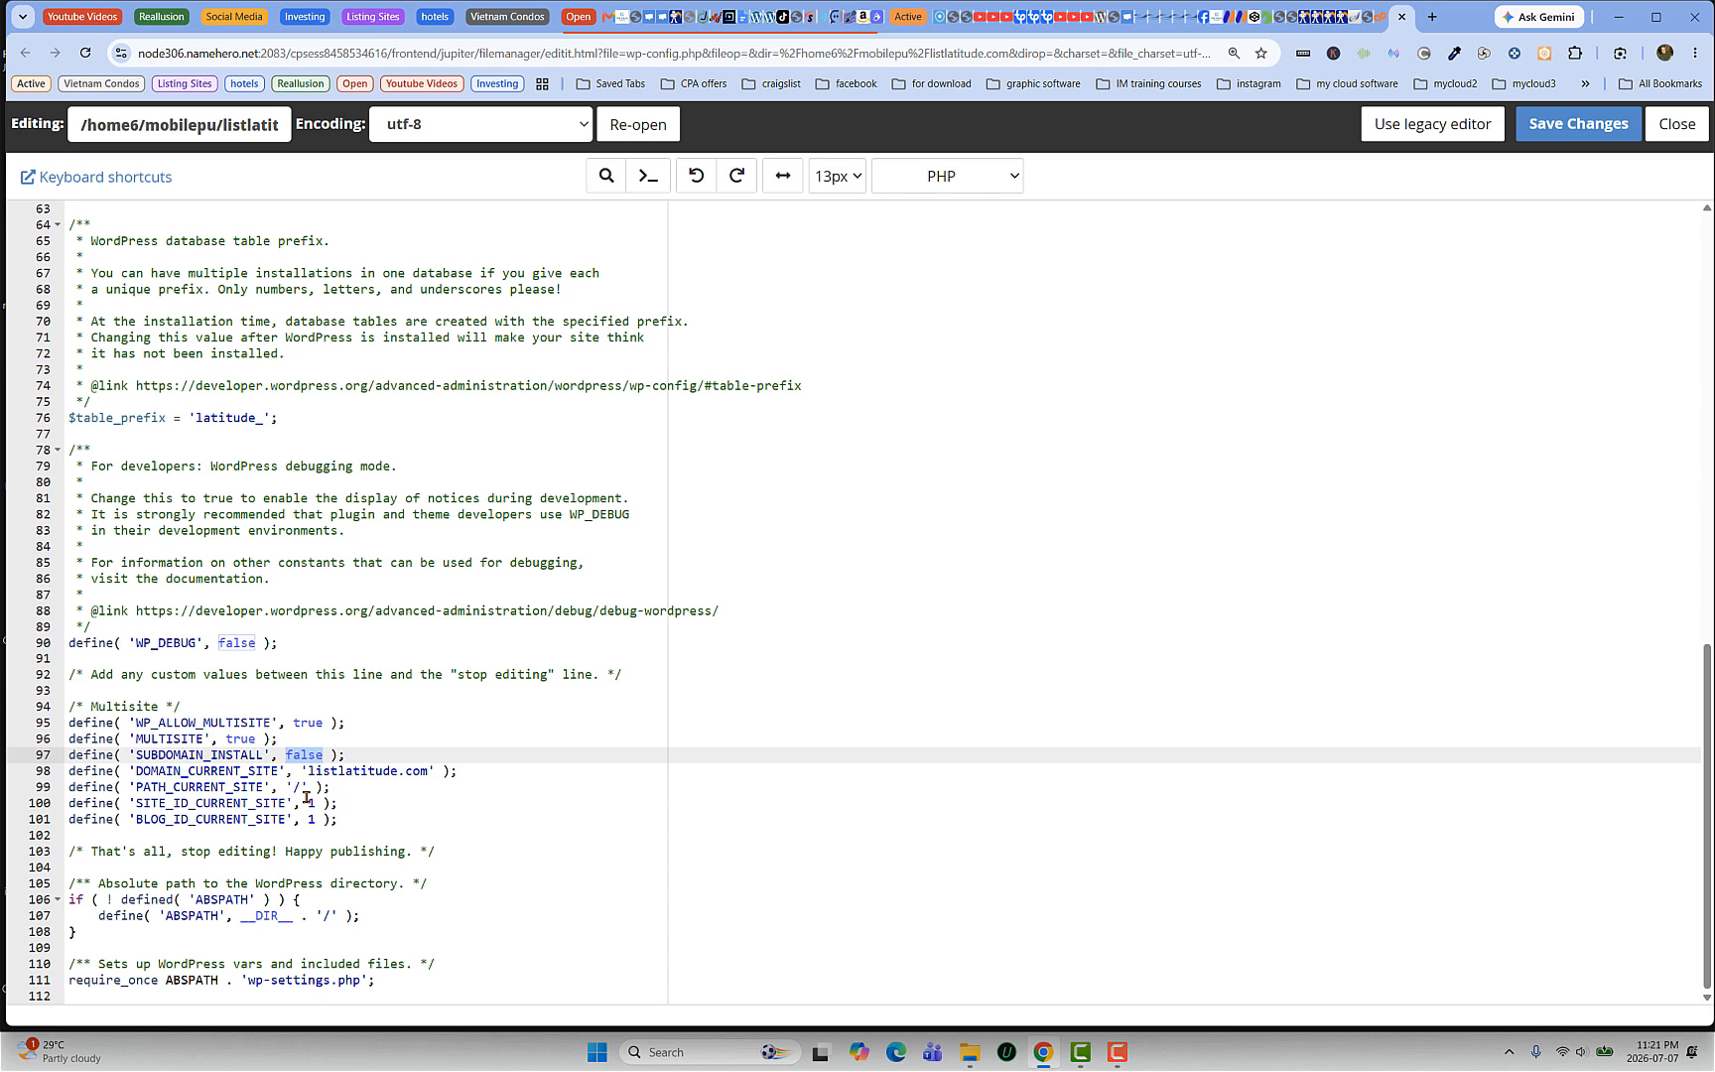
text(true)
click(1560, 123)
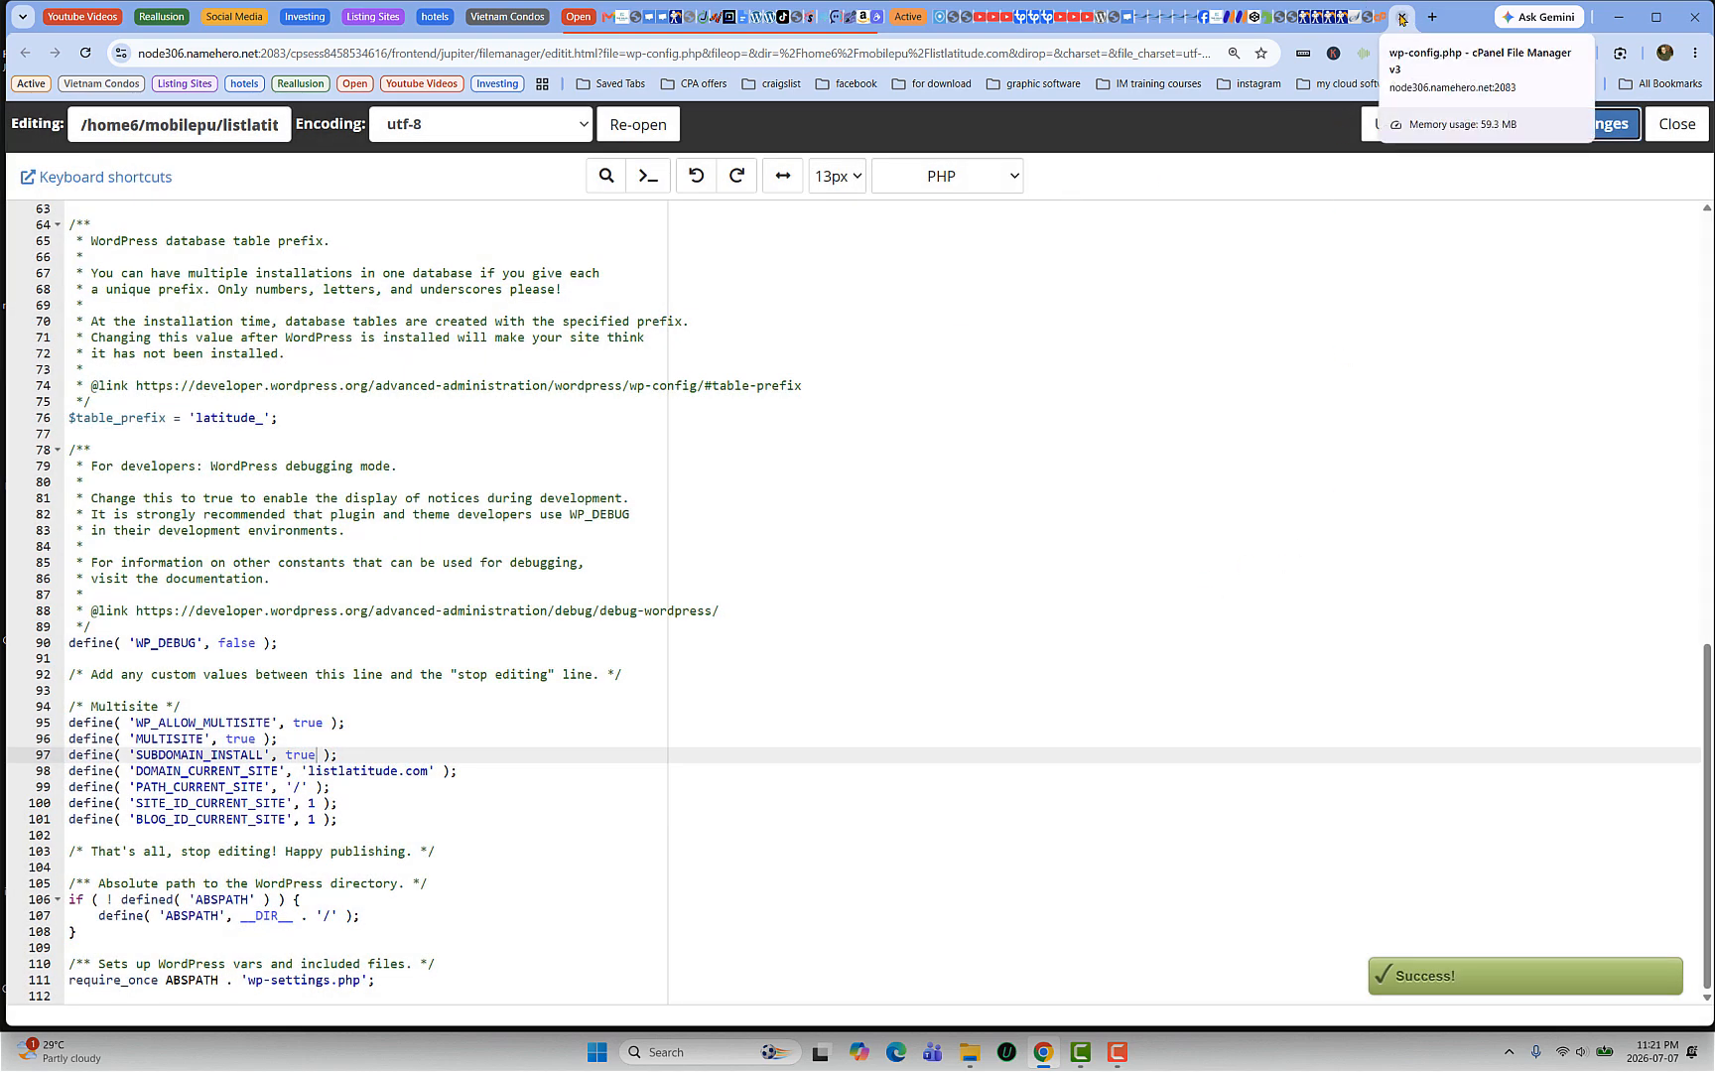
click(1677, 124)
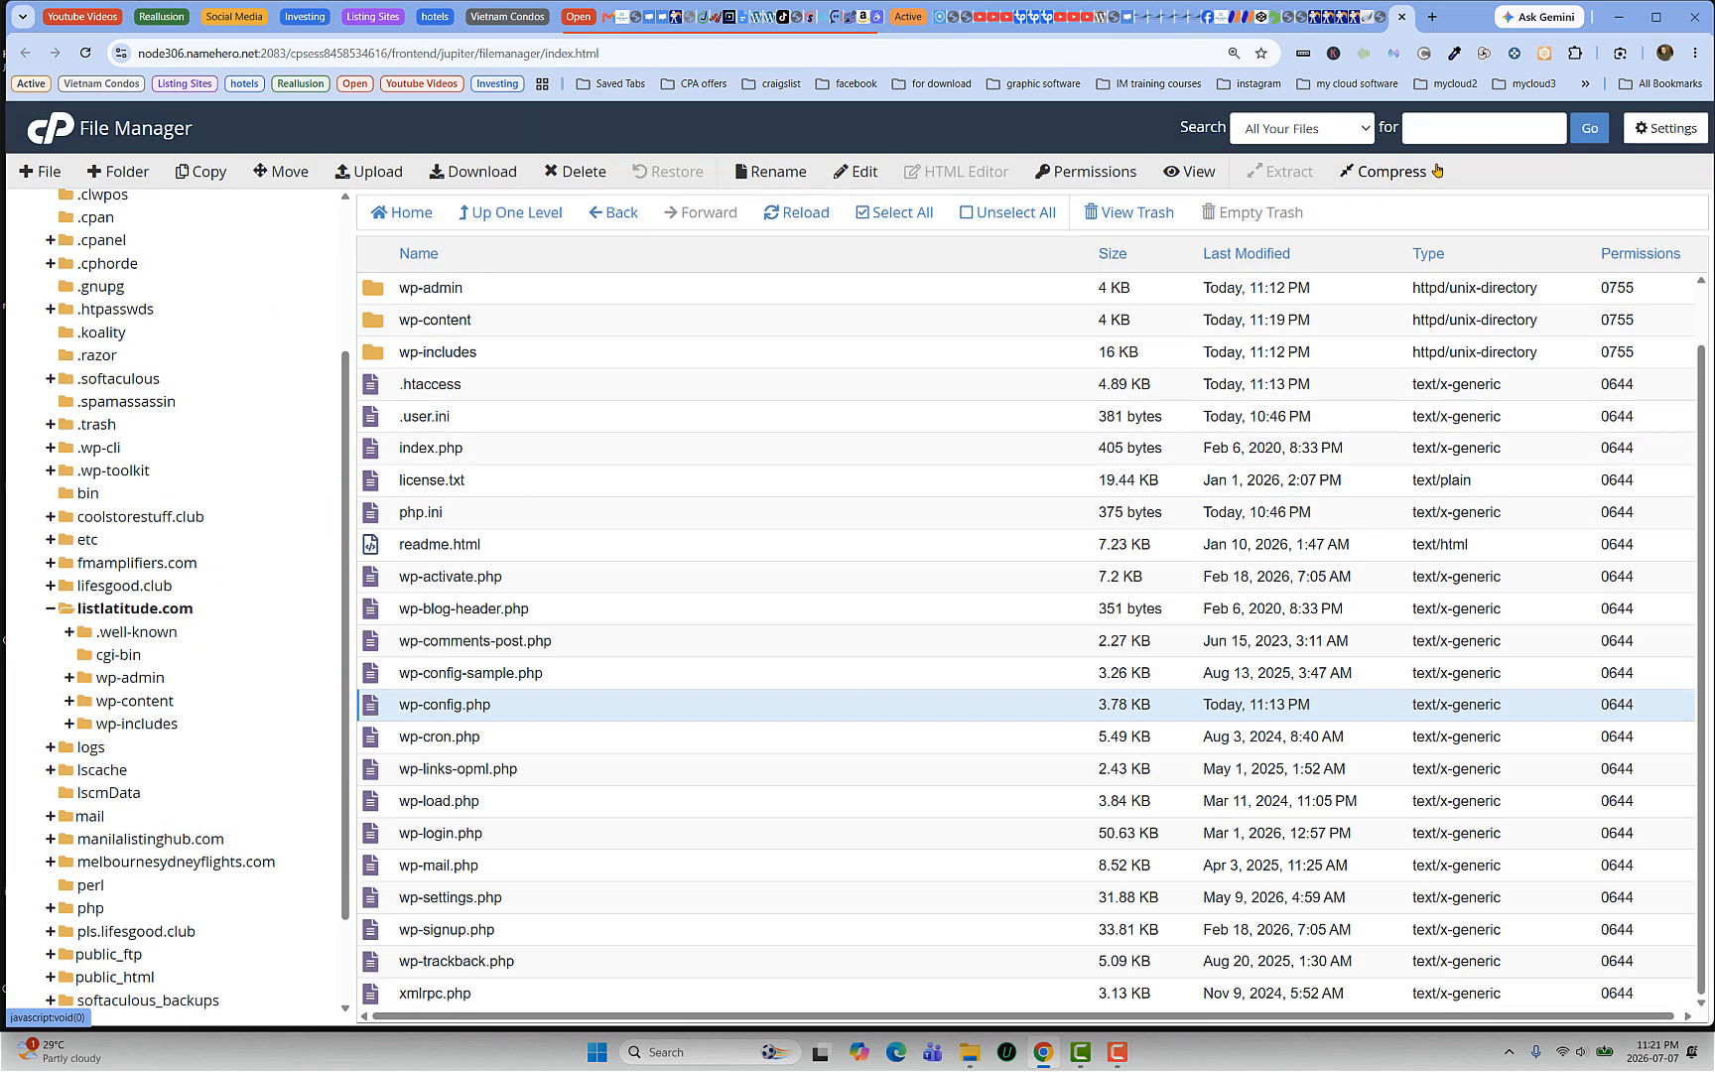
Step: Return to the WordPress Network Setup page and select all network configuration rules for .htaccess
click(1377, 19)
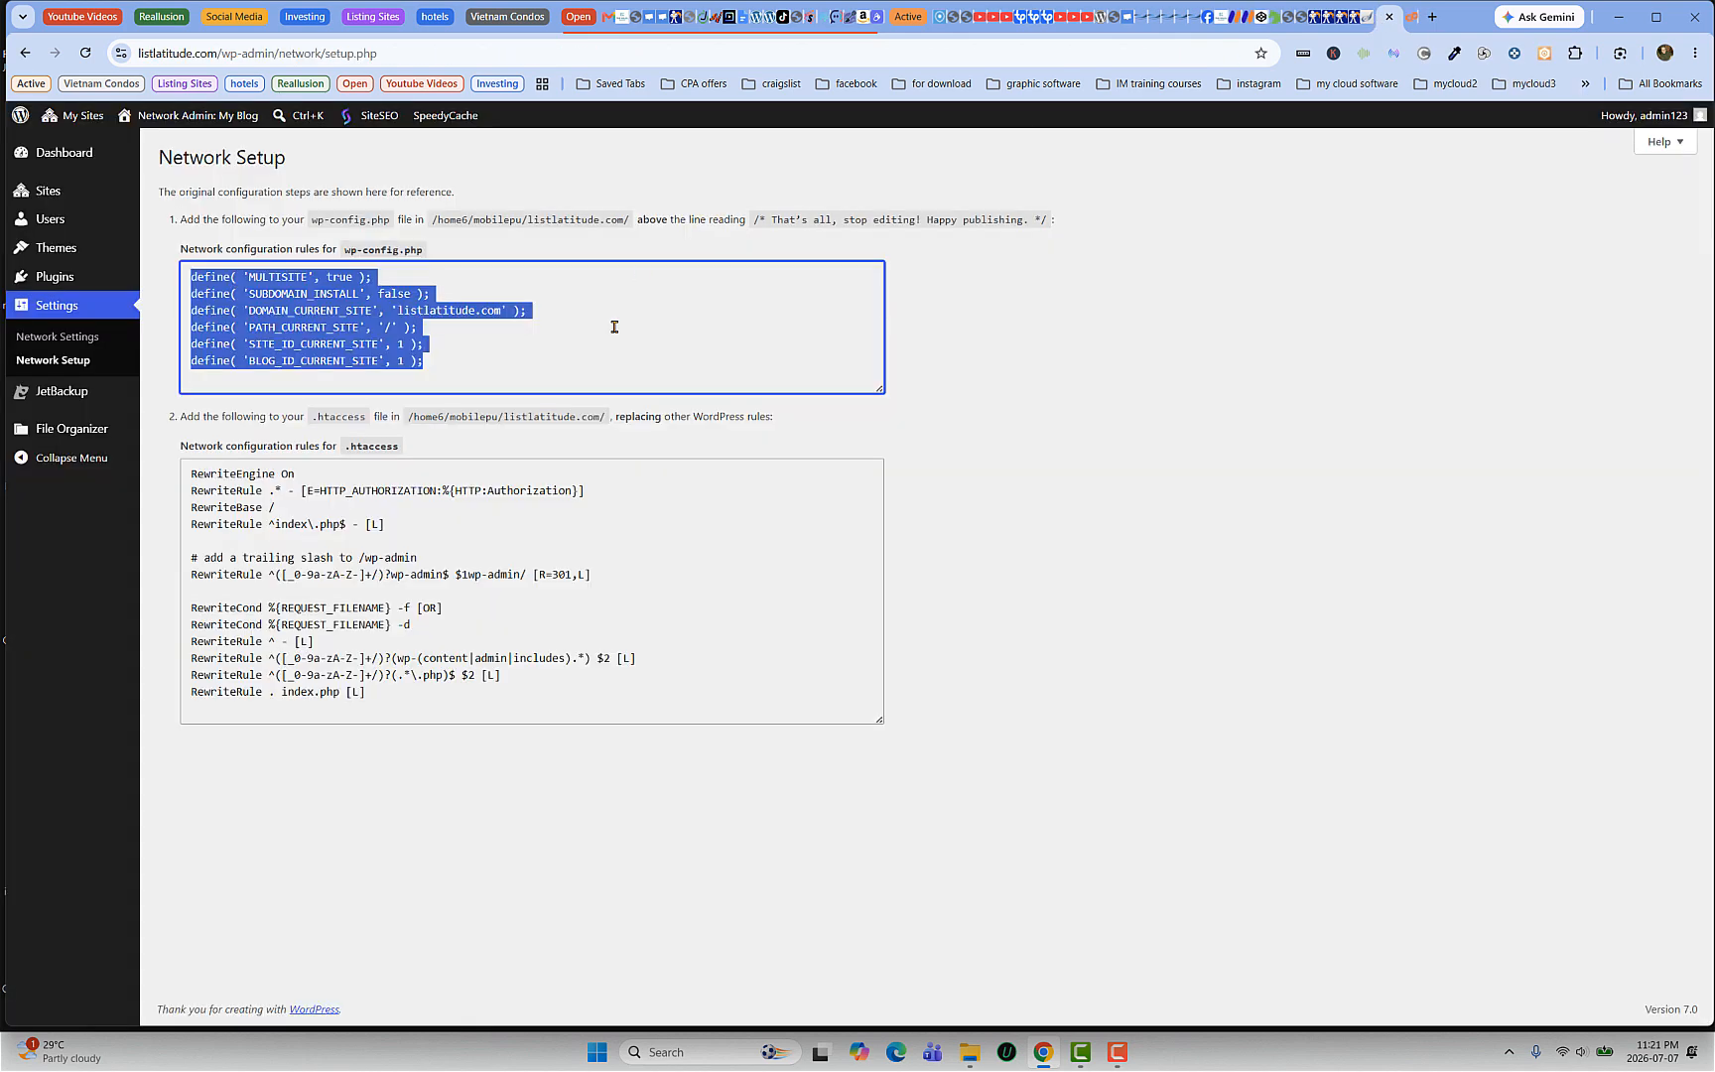
click(492, 350)
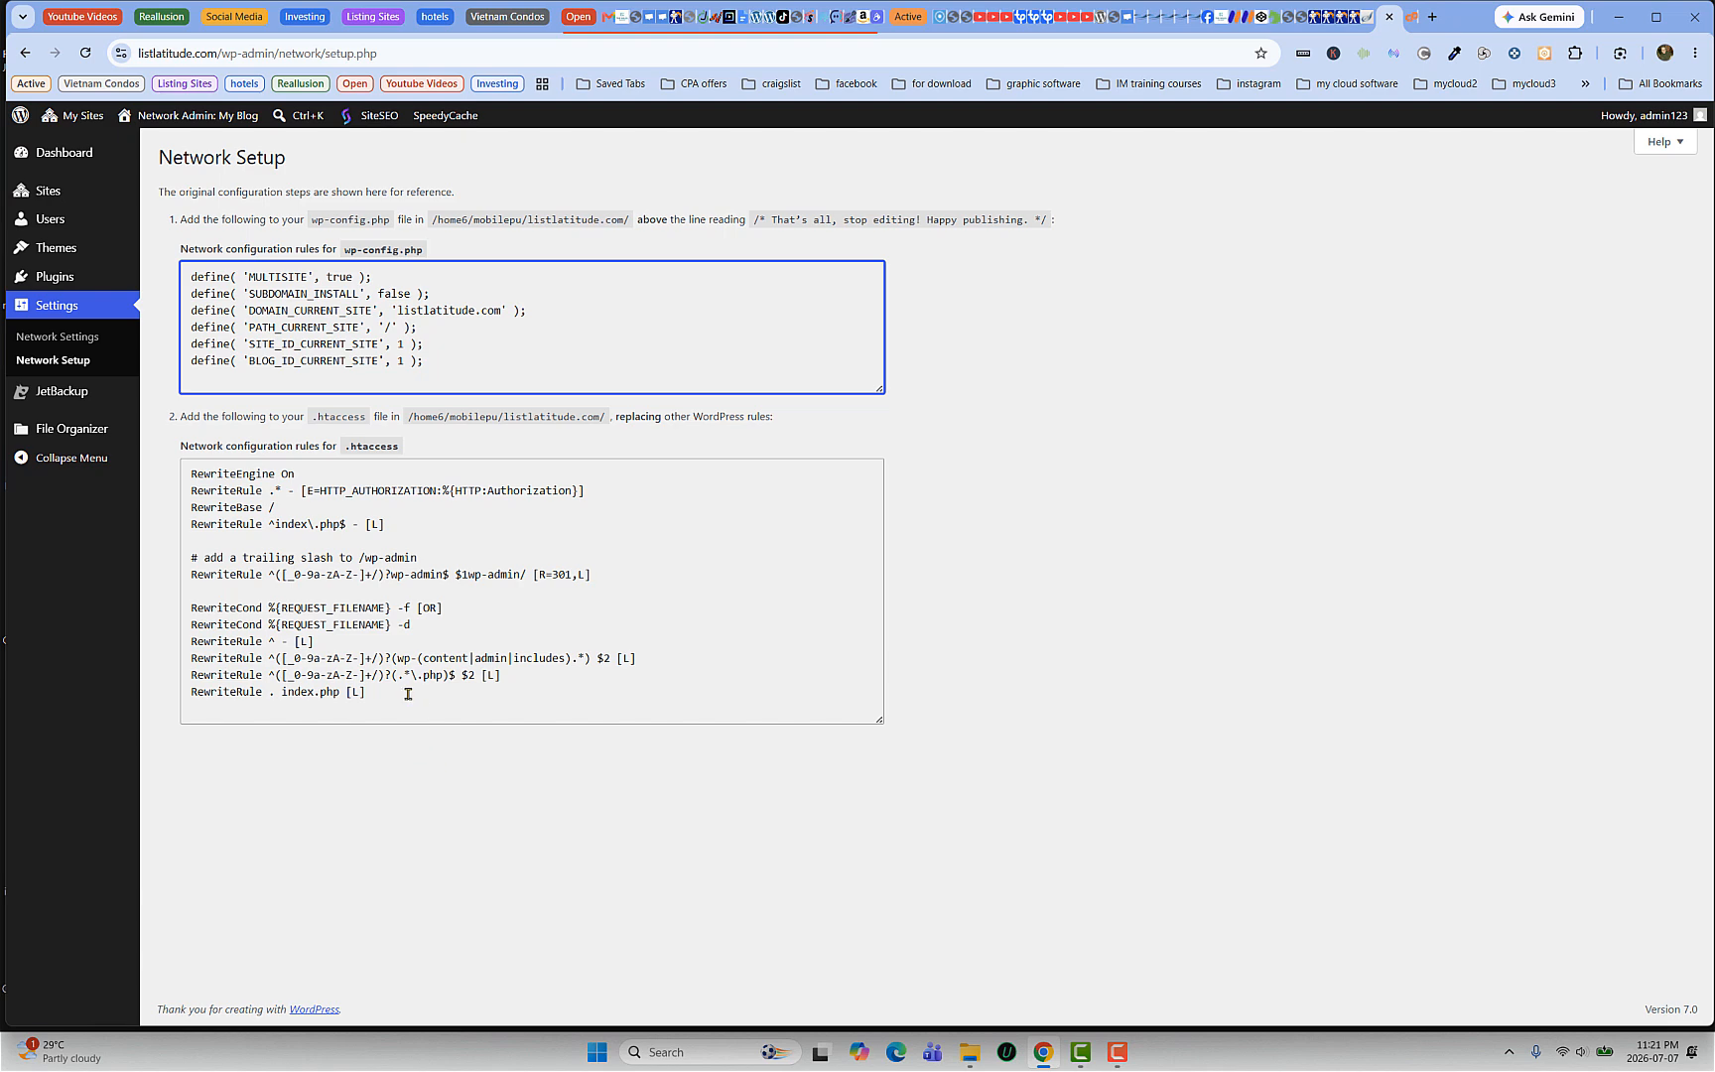
drag(408, 693, 176, 467)
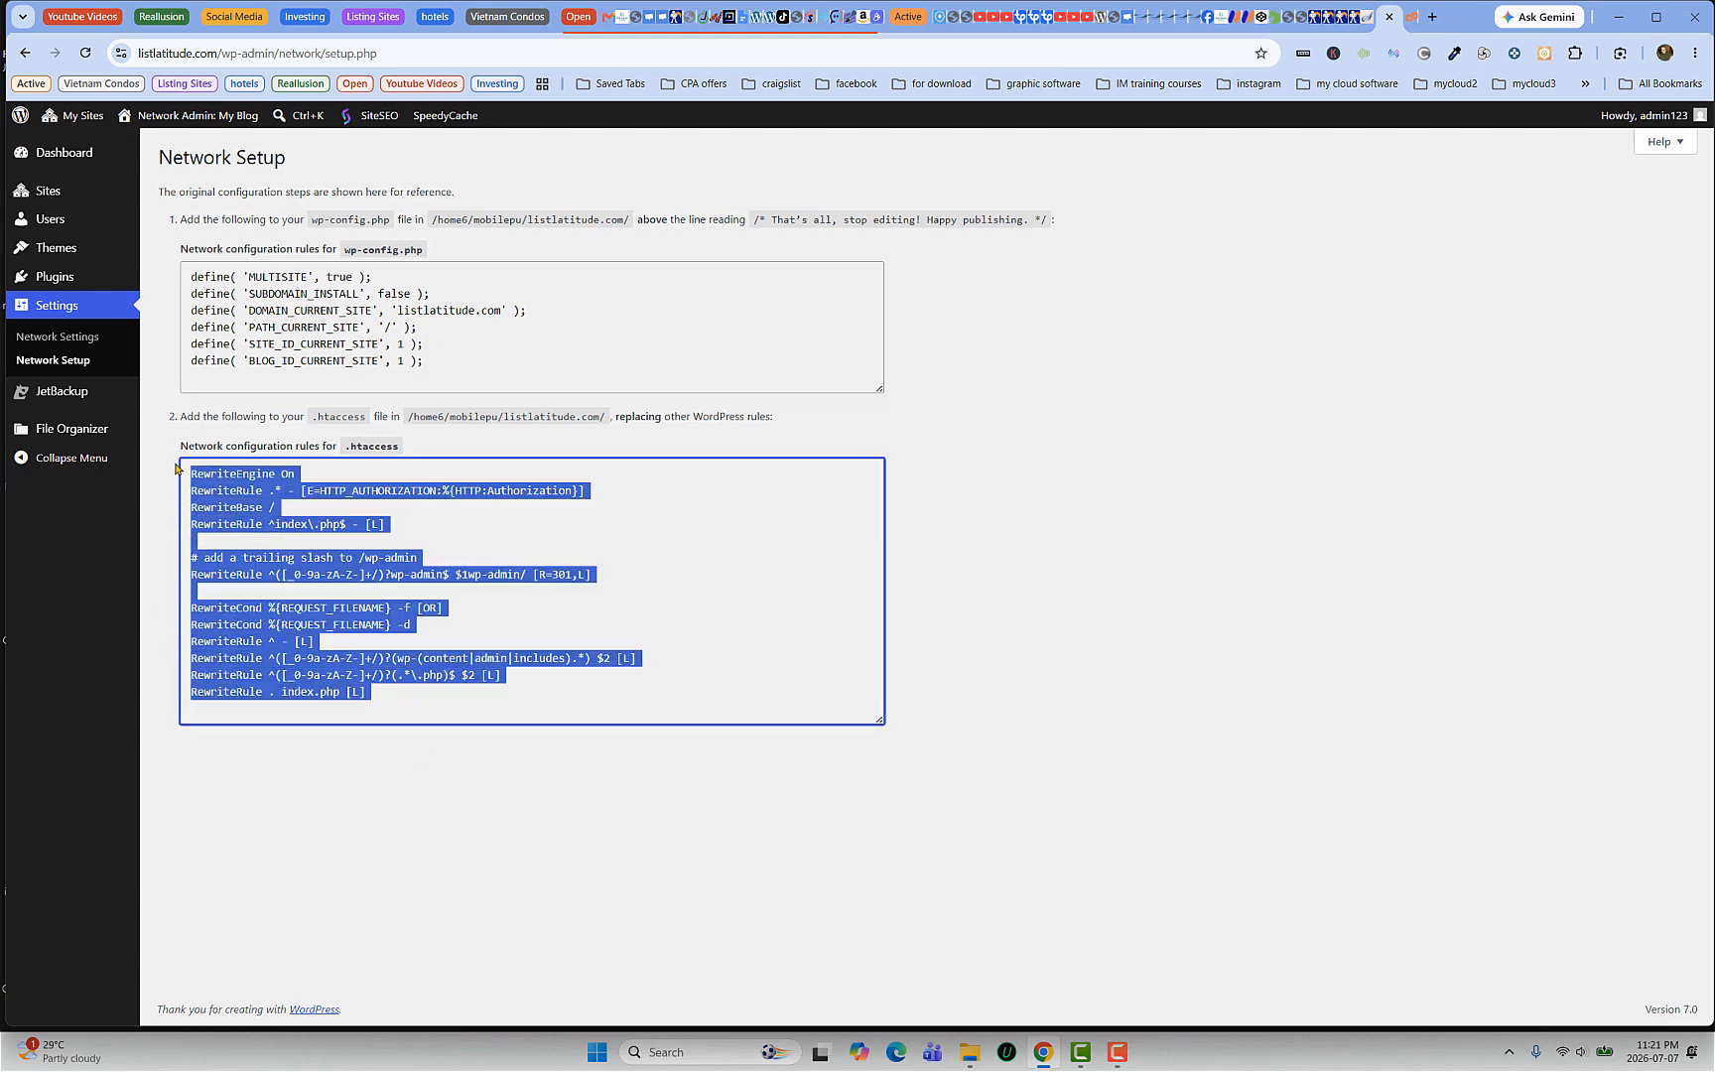
click(271, 470)
drag(374, 694, 169, 472)
click(245, 475)
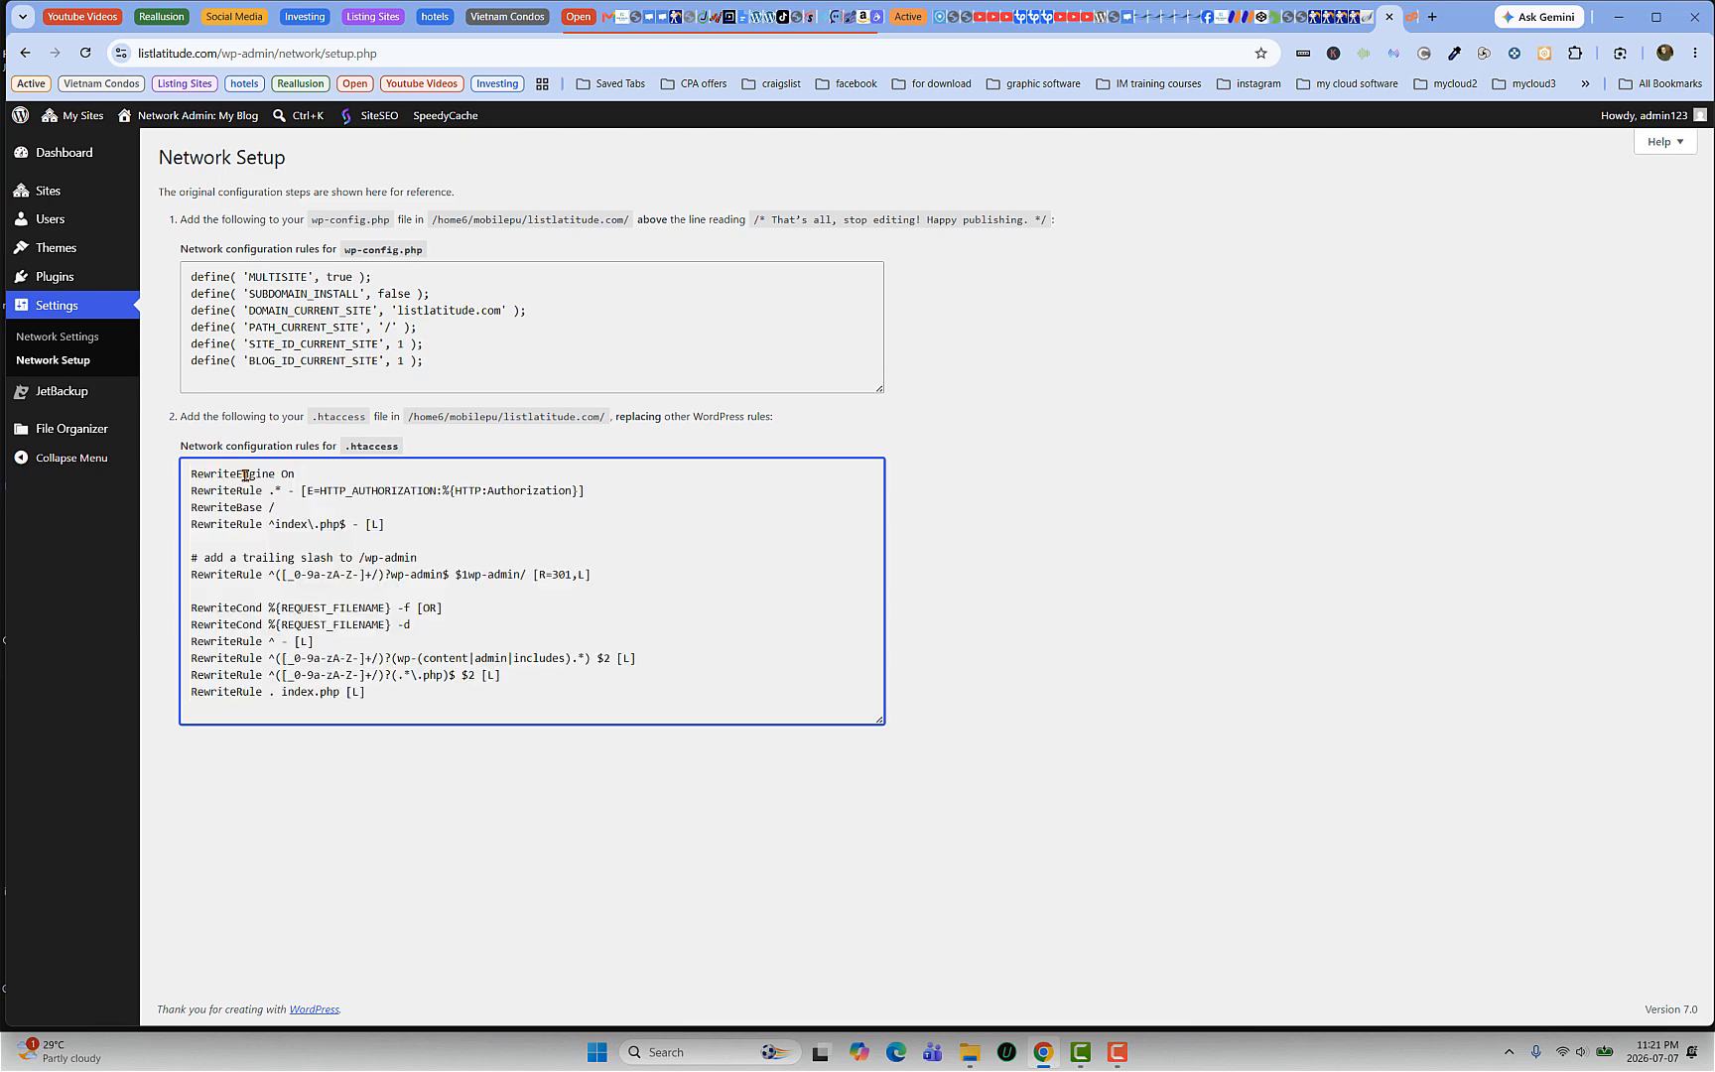
Step: Switch back to the cPanel File Manager and open the .htaccess file of listlatitude.com for editing
click(1411, 18)
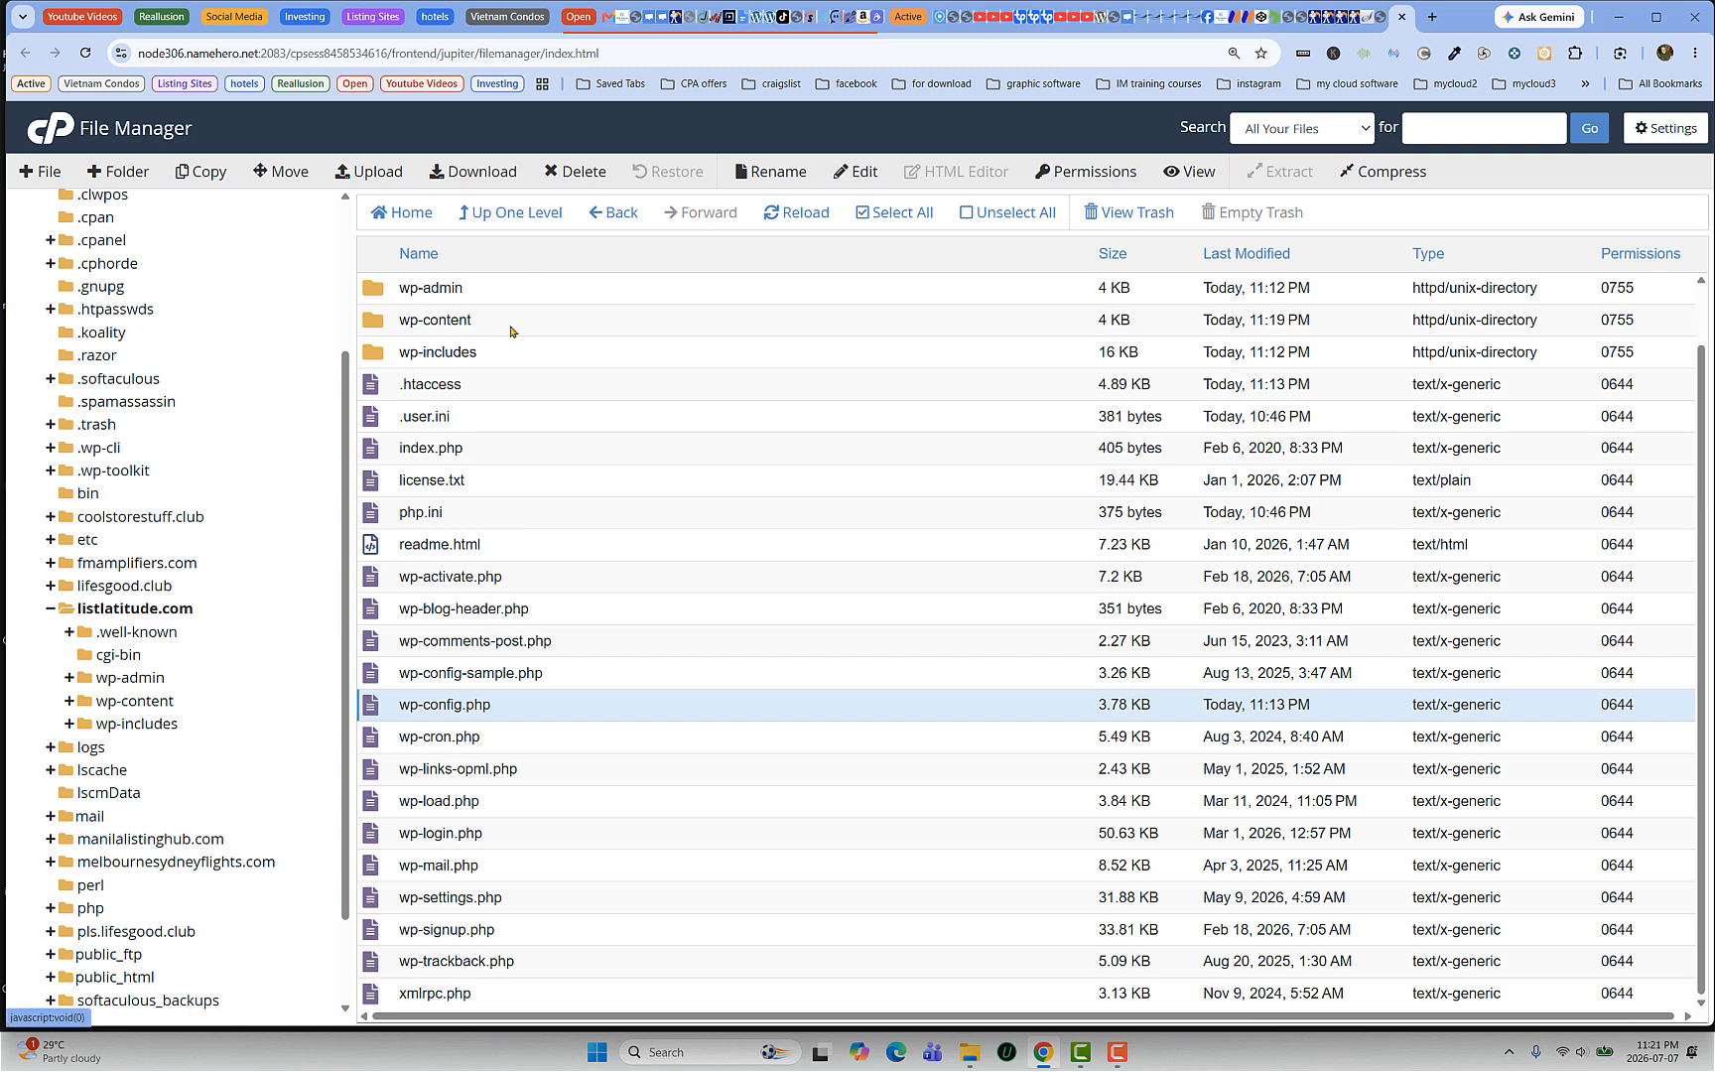
click(370, 390)
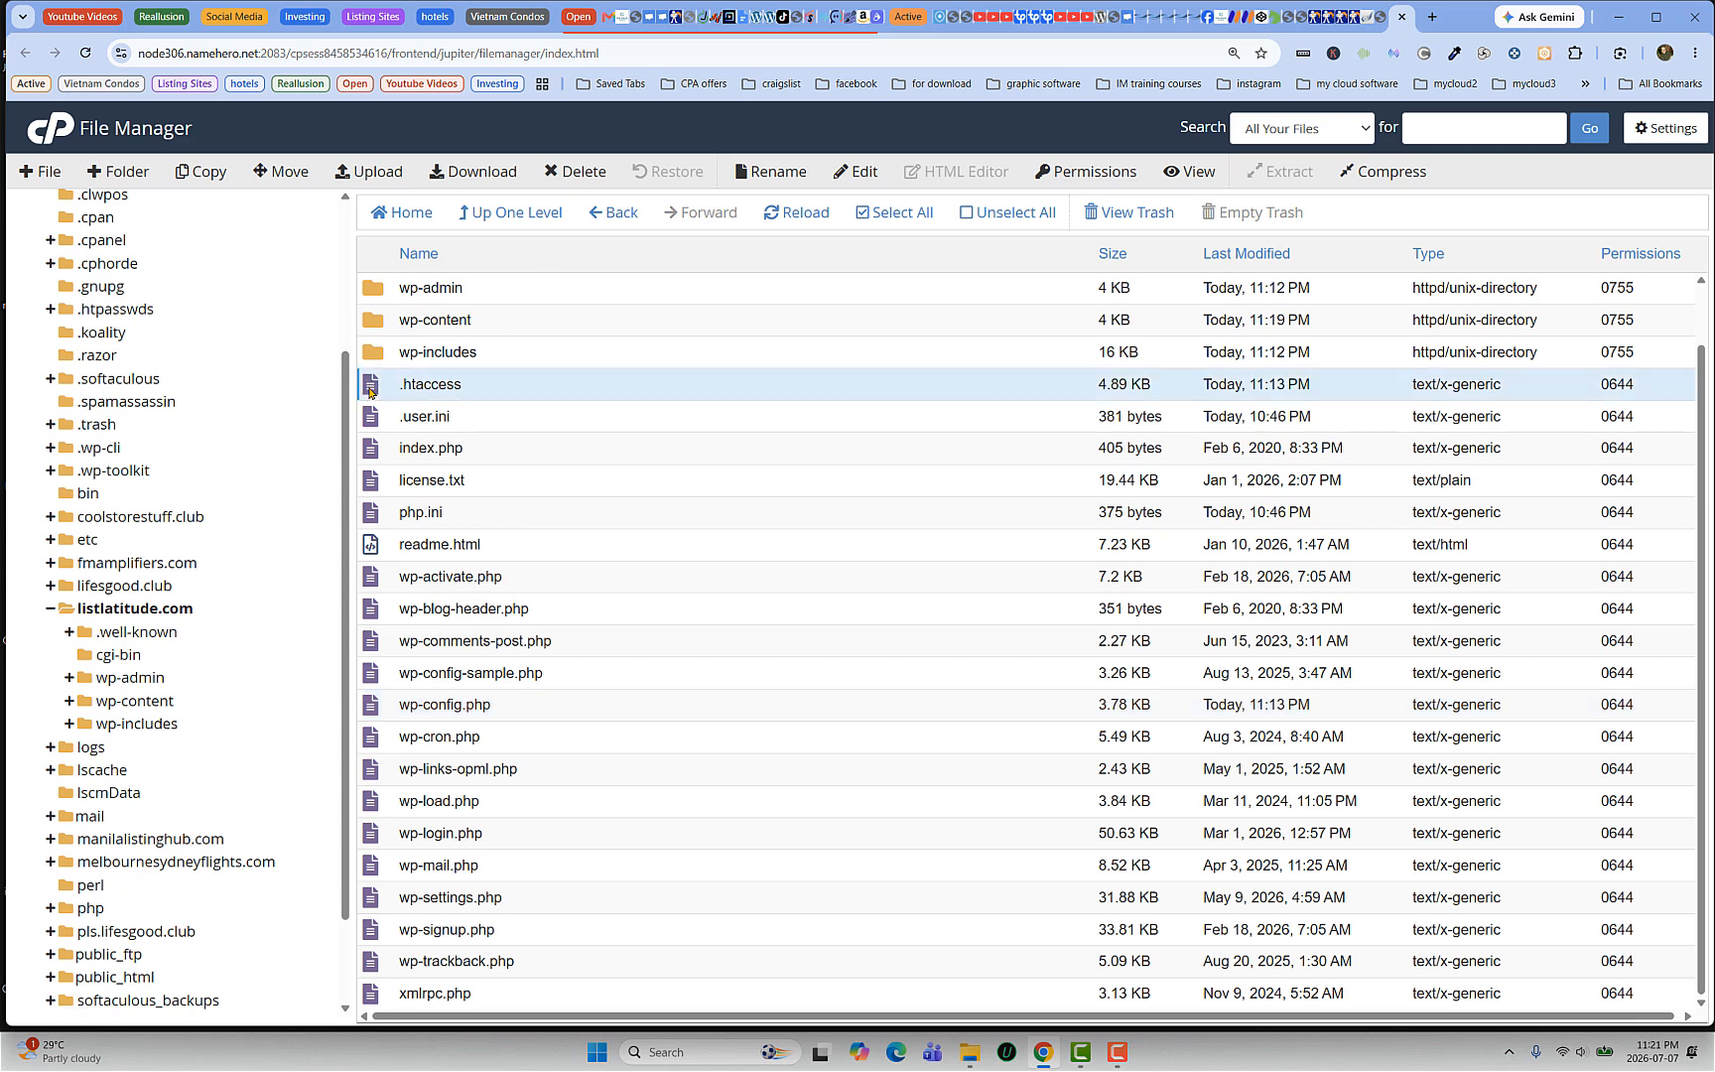
right_click(371, 392)
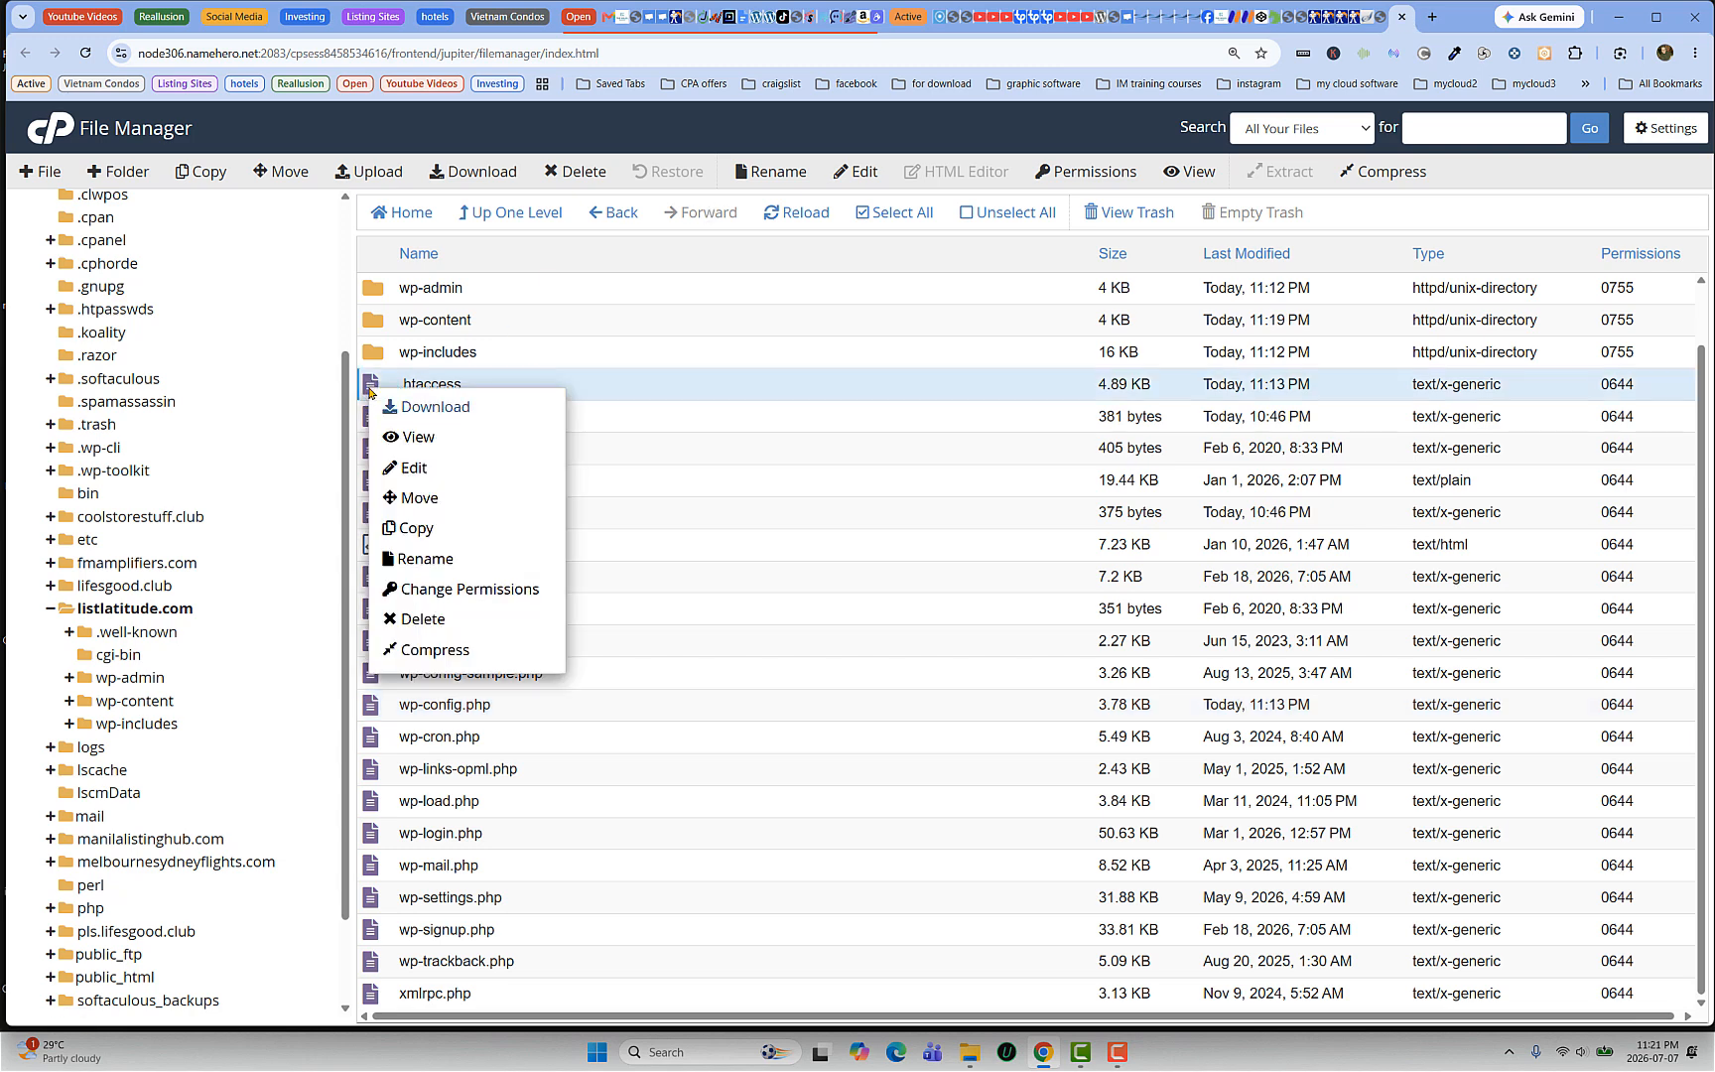
click(424, 469)
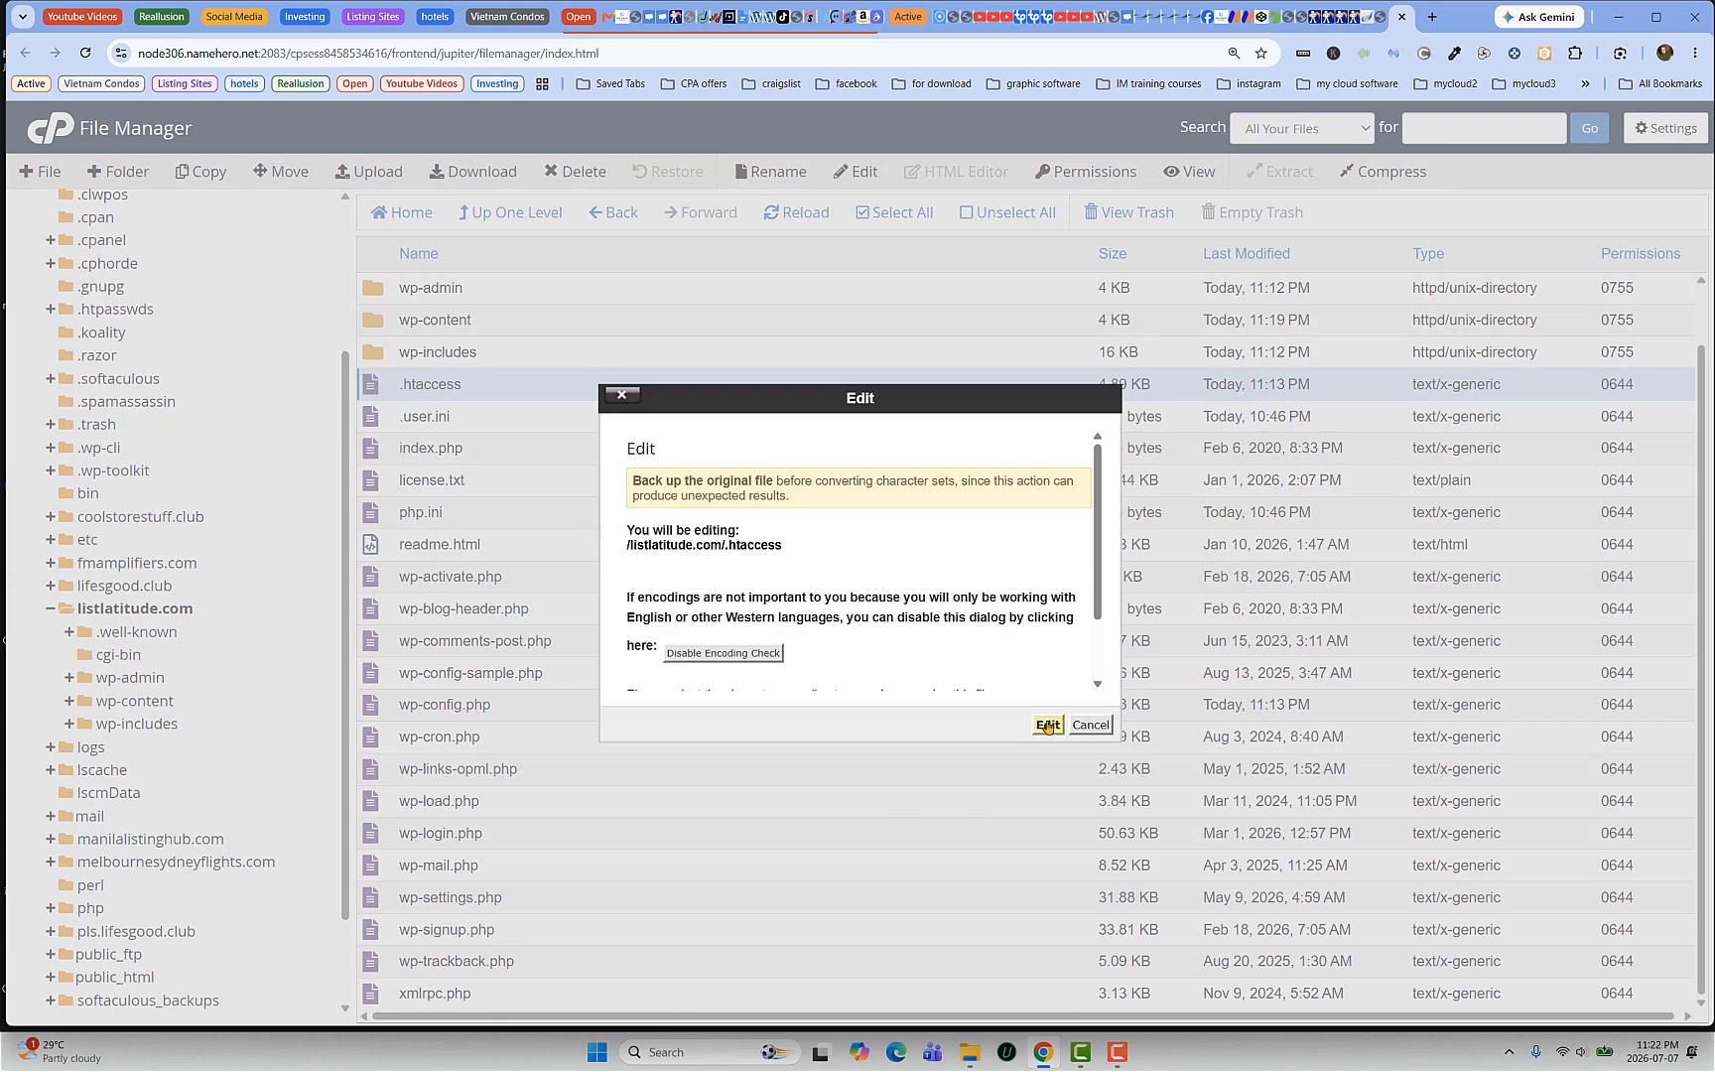
click(1047, 725)
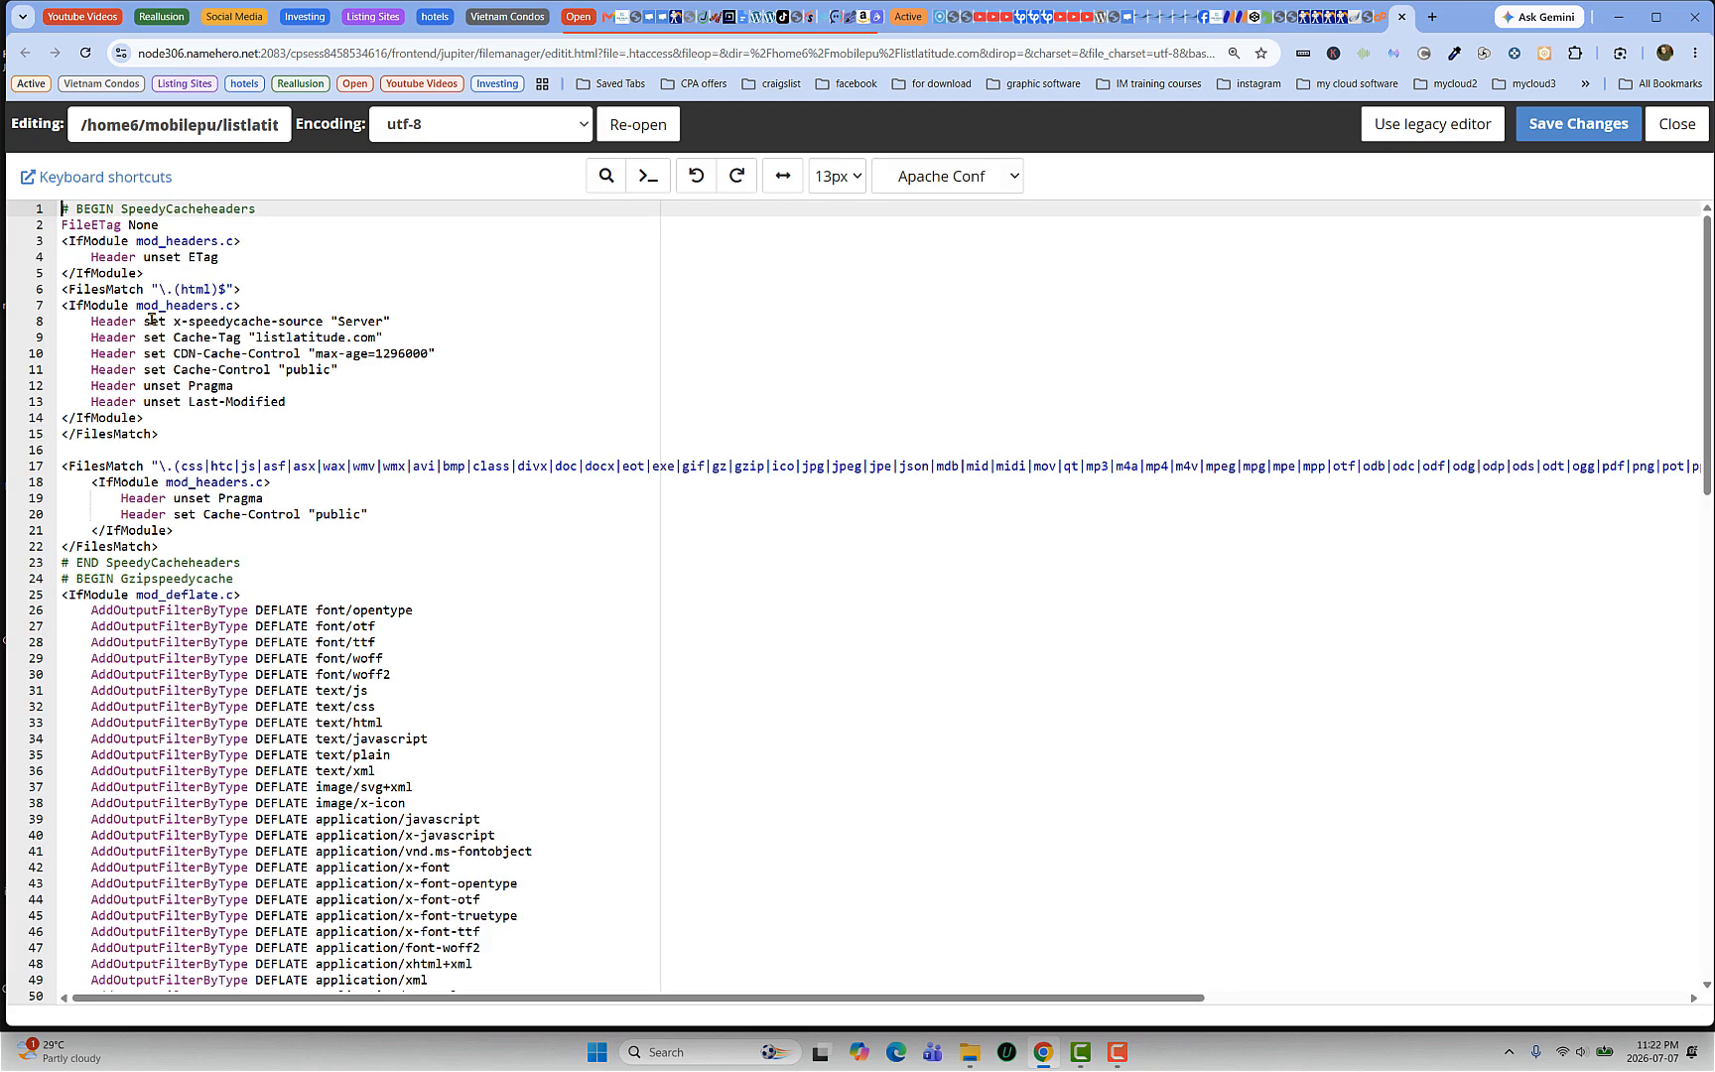
Step: Examine the WordPress rewrite rules between the speedycache and LiteSpeed sections near the end of .htaccess
scroll(154, 317, down, 10)
scroll(188, 318, down, 10)
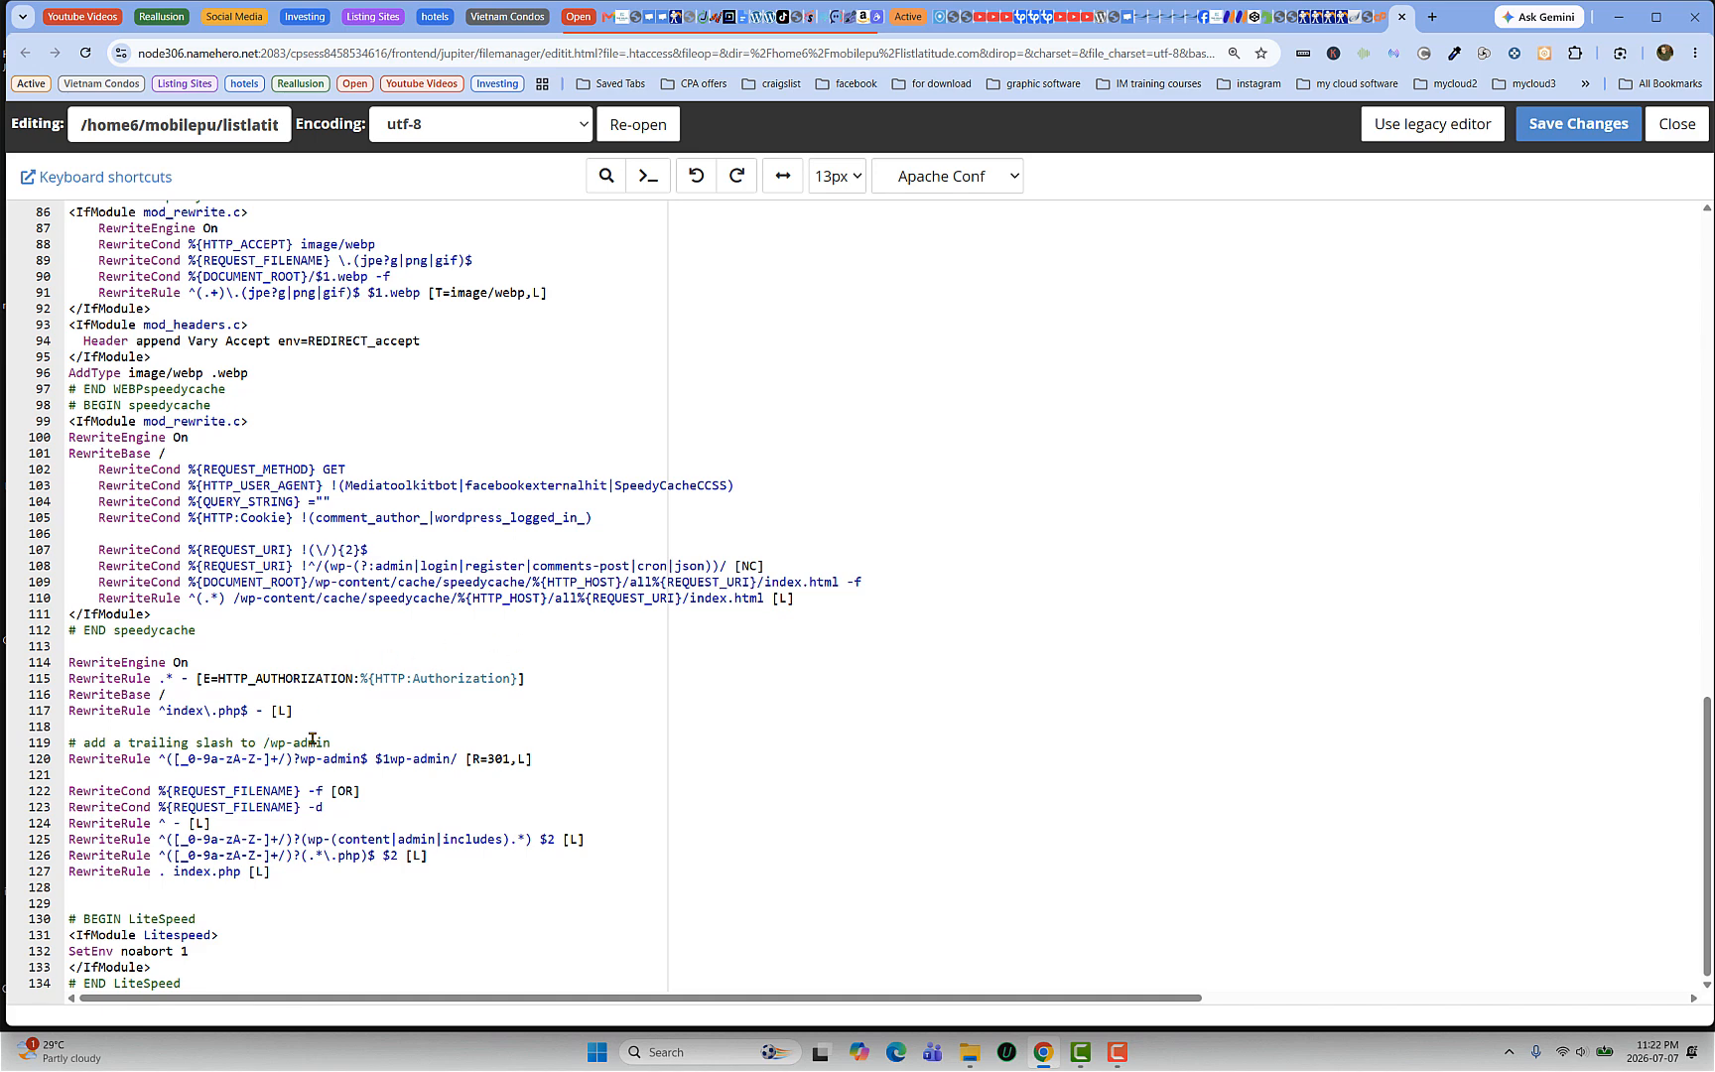
drag(70, 662, 317, 886)
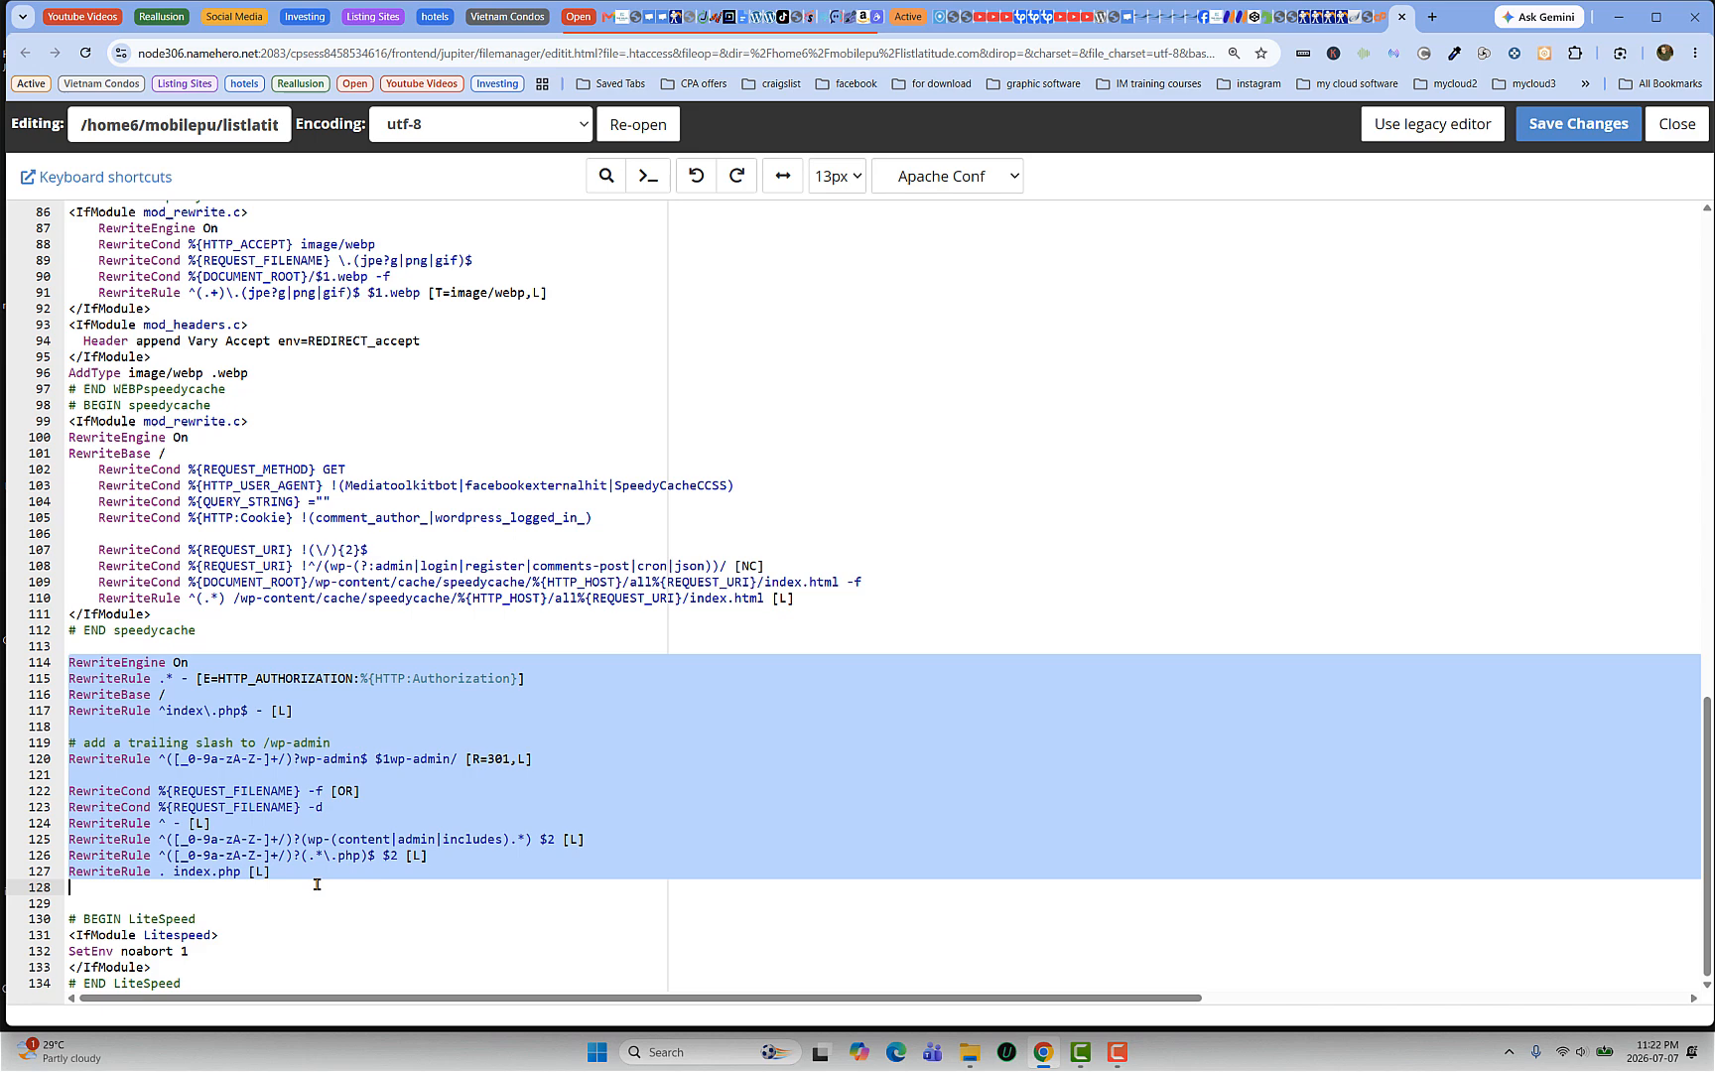
click(241, 830)
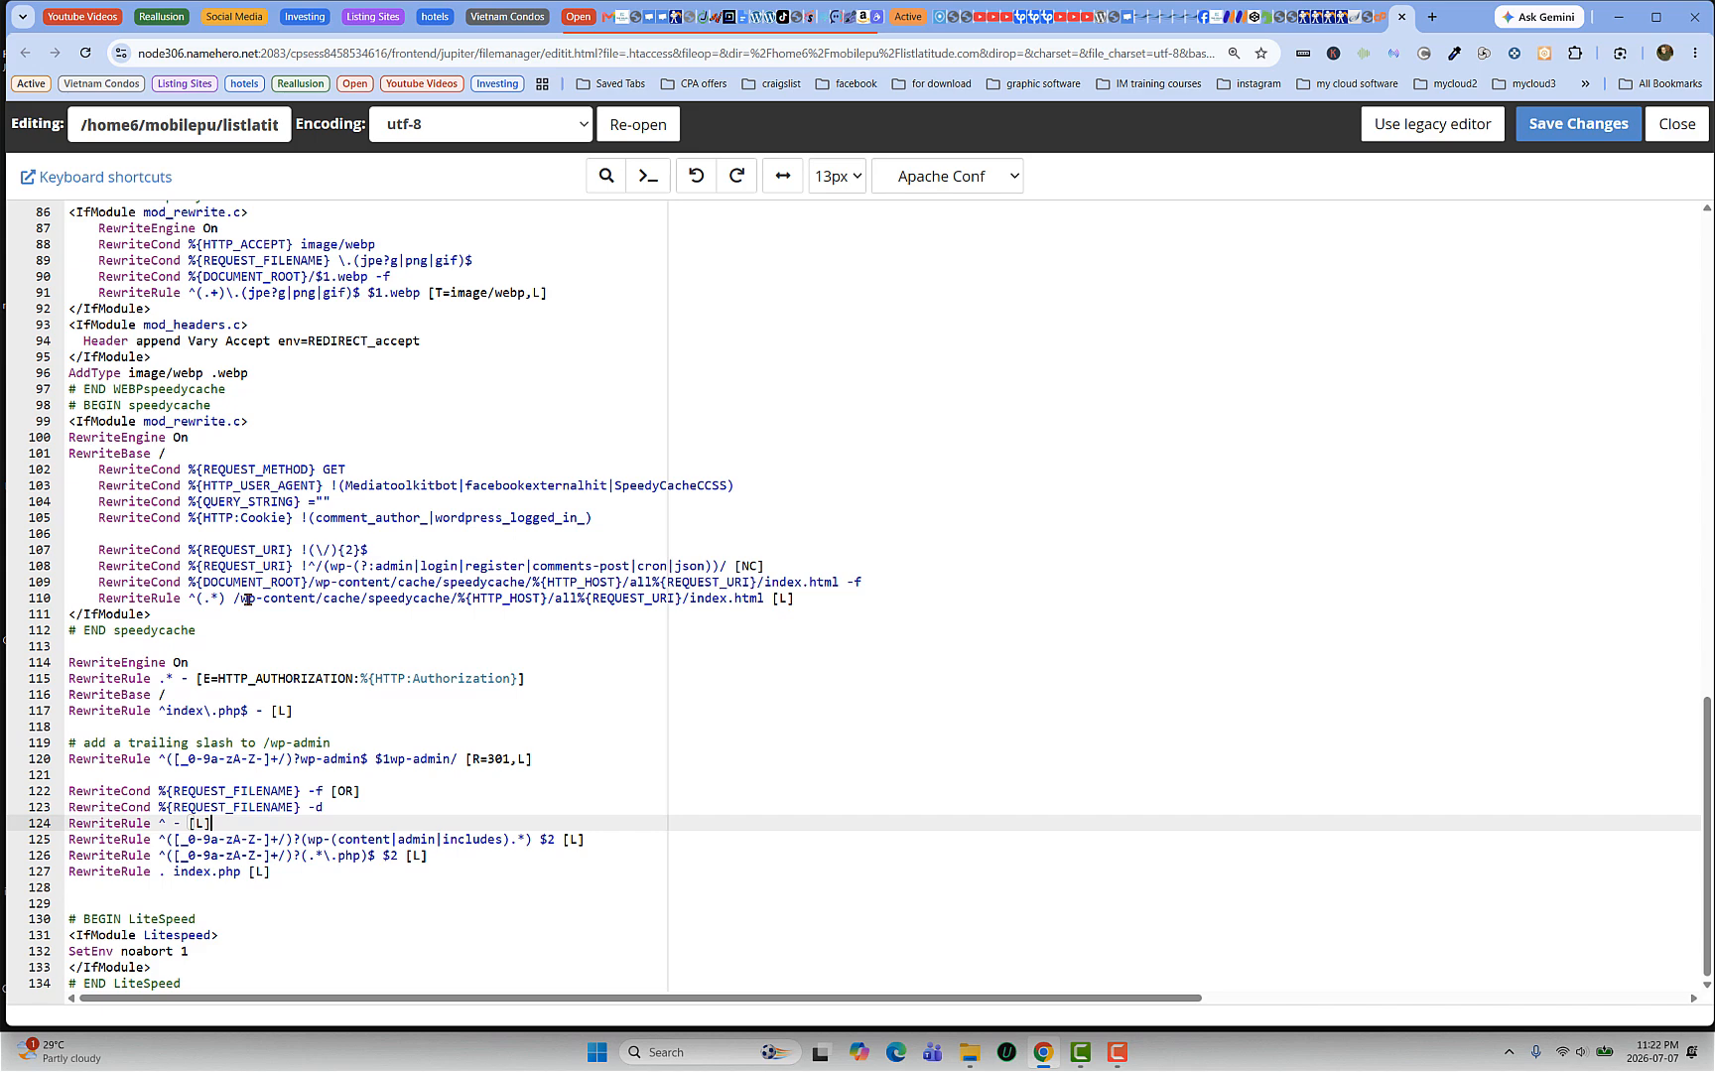
drag(67, 657, 319, 878)
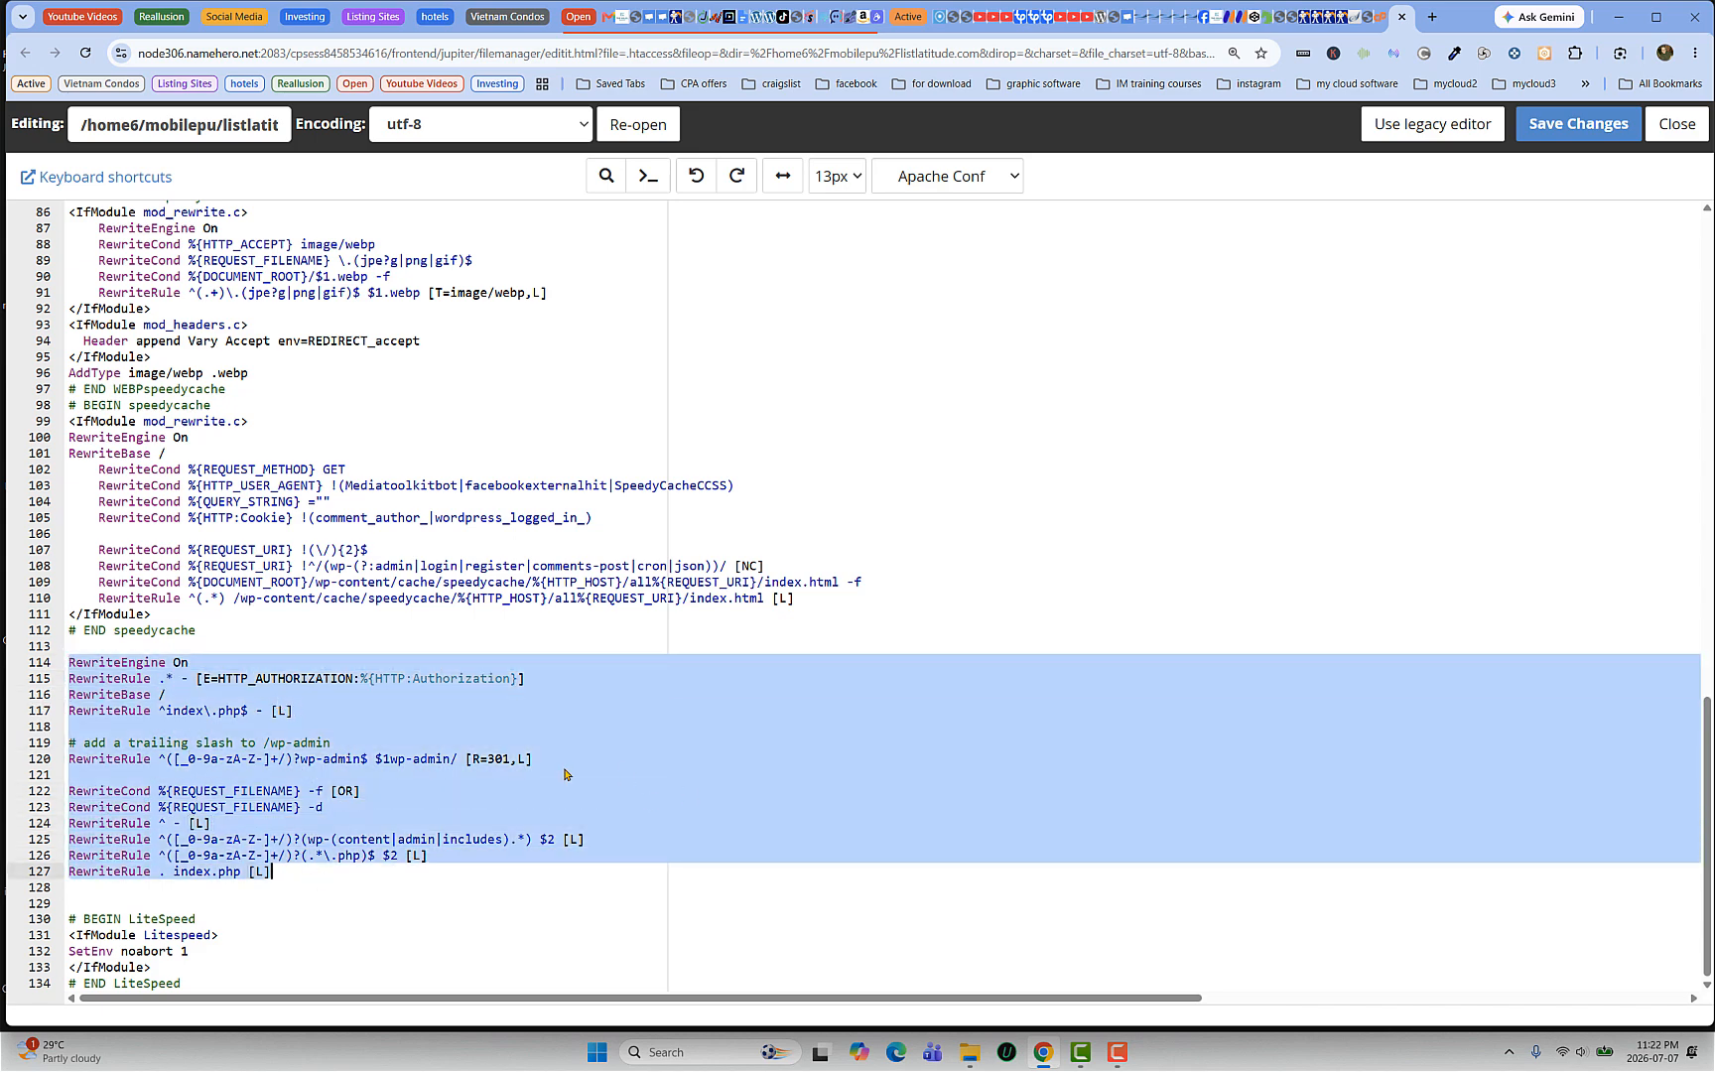
click(451, 843)
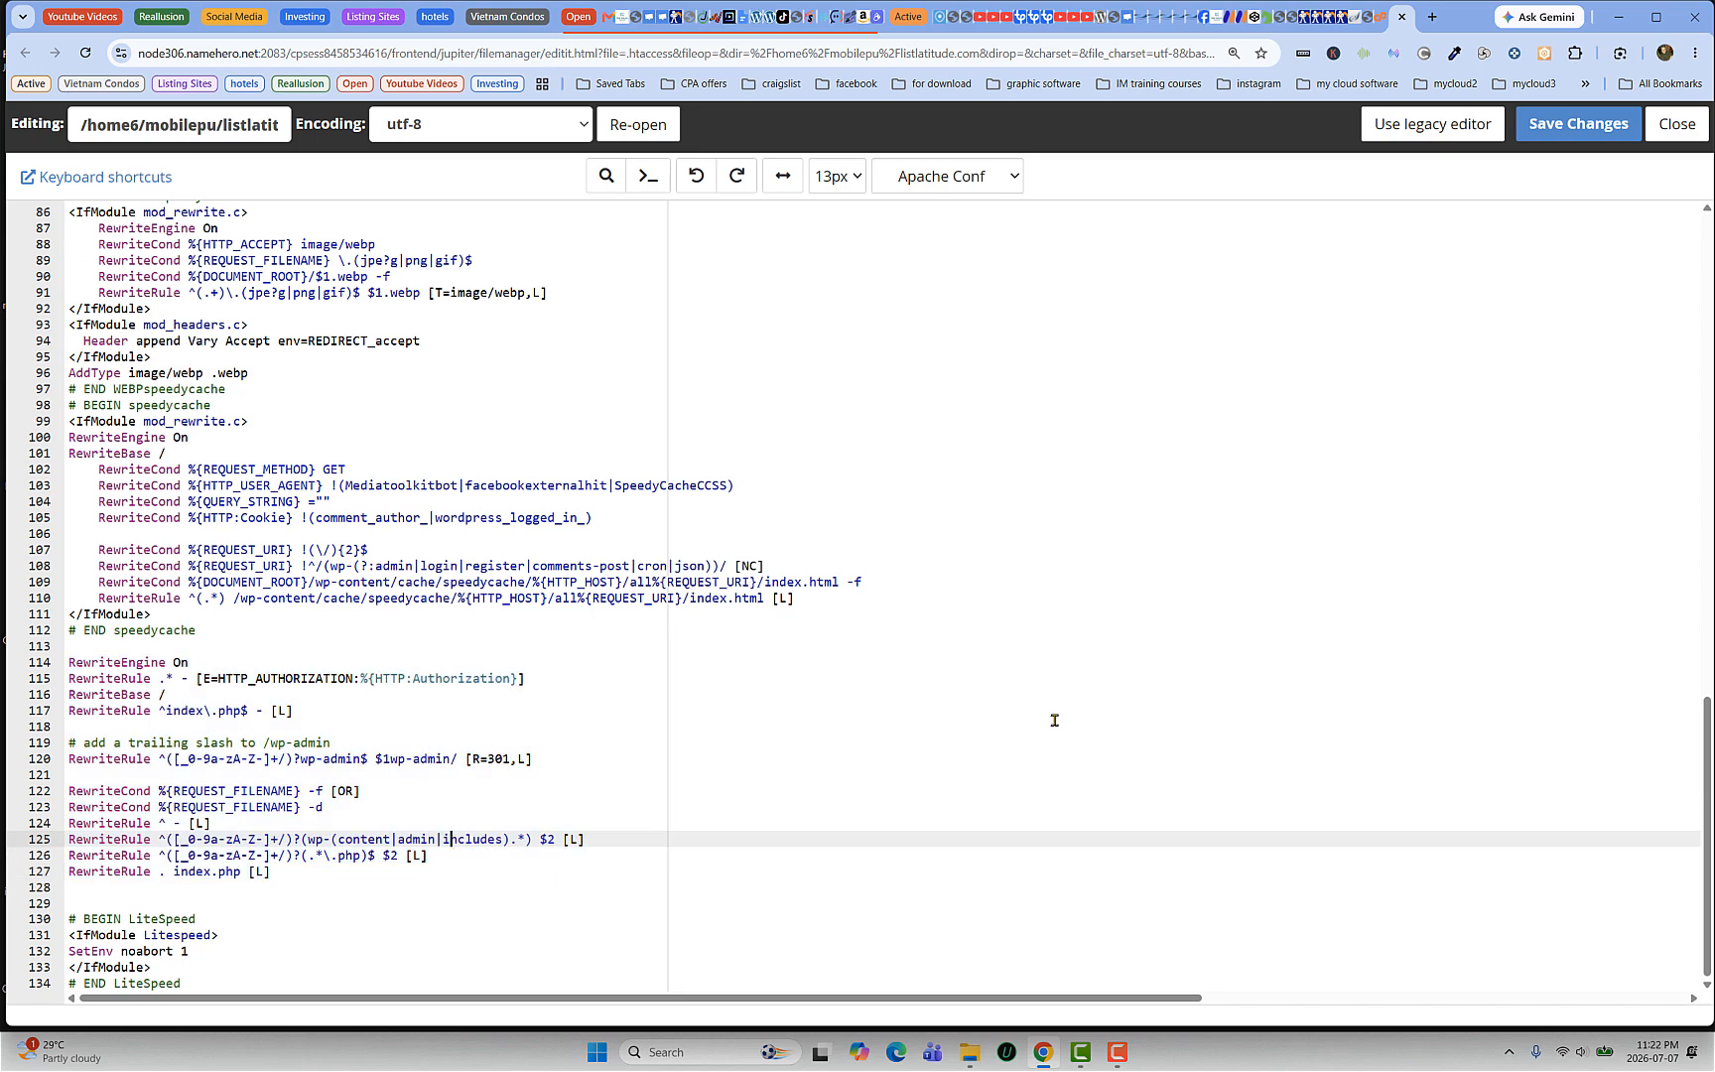
Step: Copy the .htaccess network configuration rules from the WordPress Network Setup page and return to the .htaccess editor
click(1371, 19)
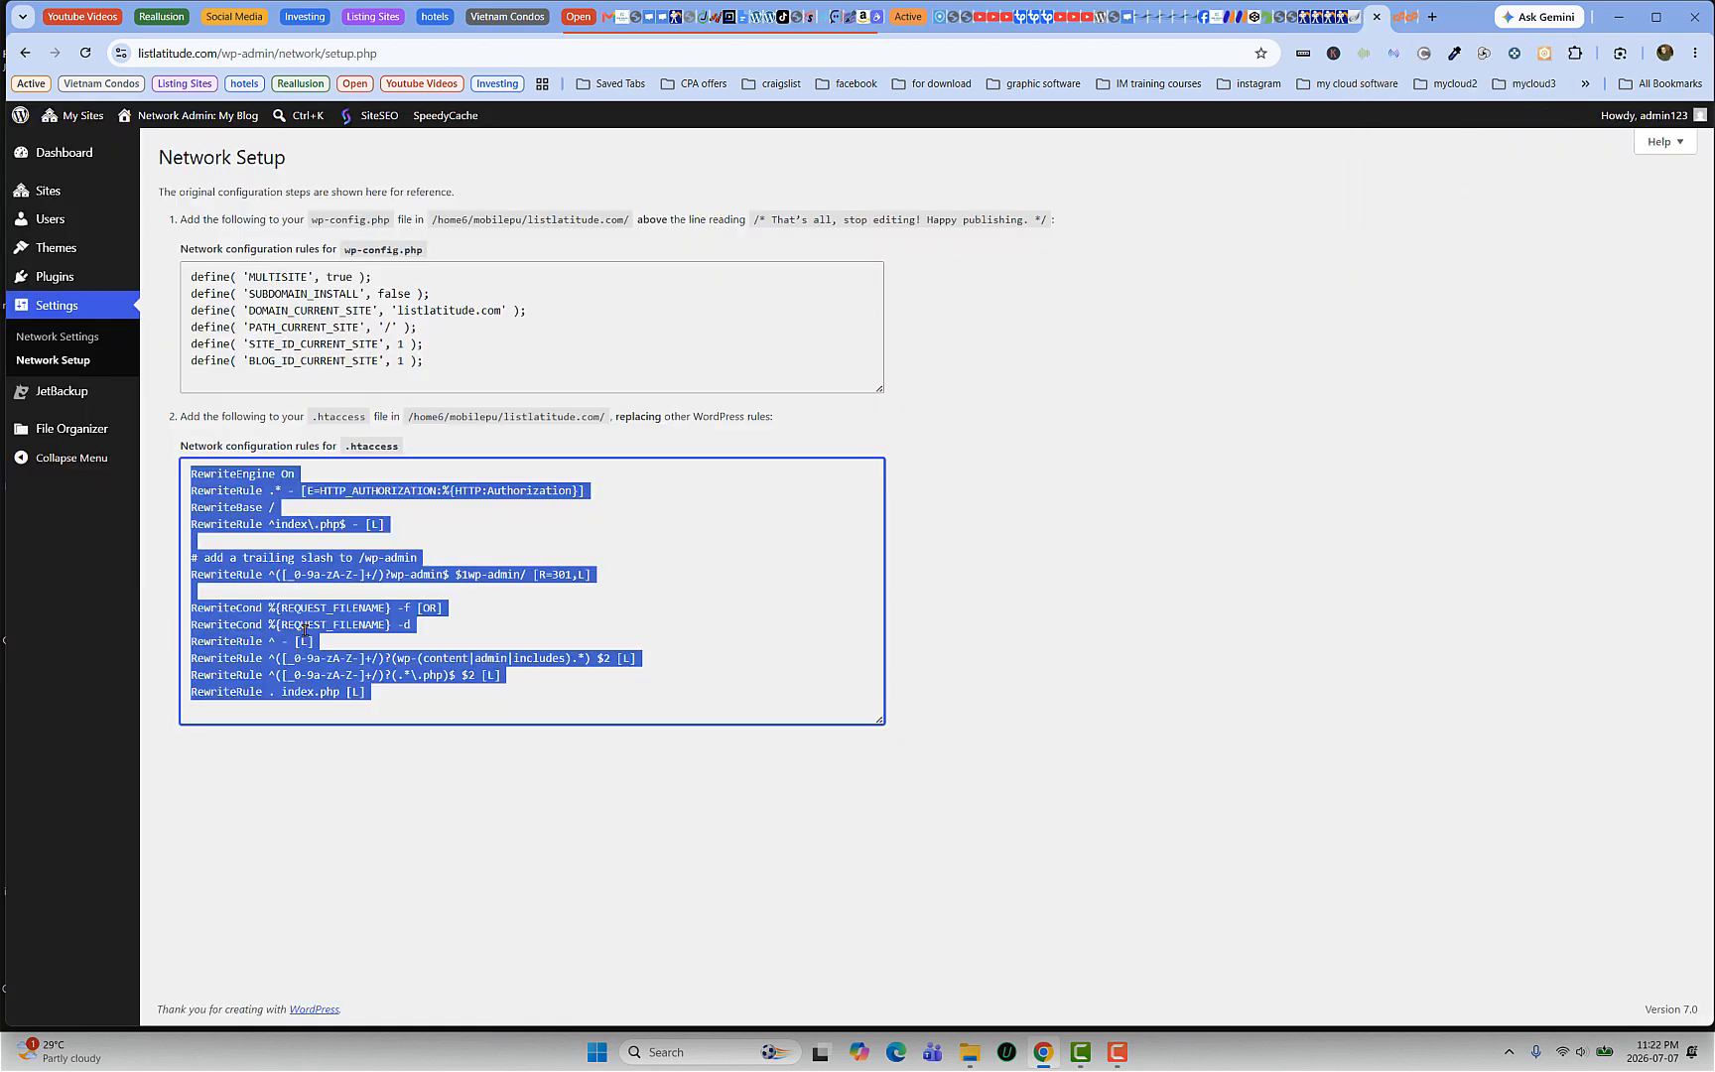
right_click(305, 628)
click(369, 654)
click(1410, 20)
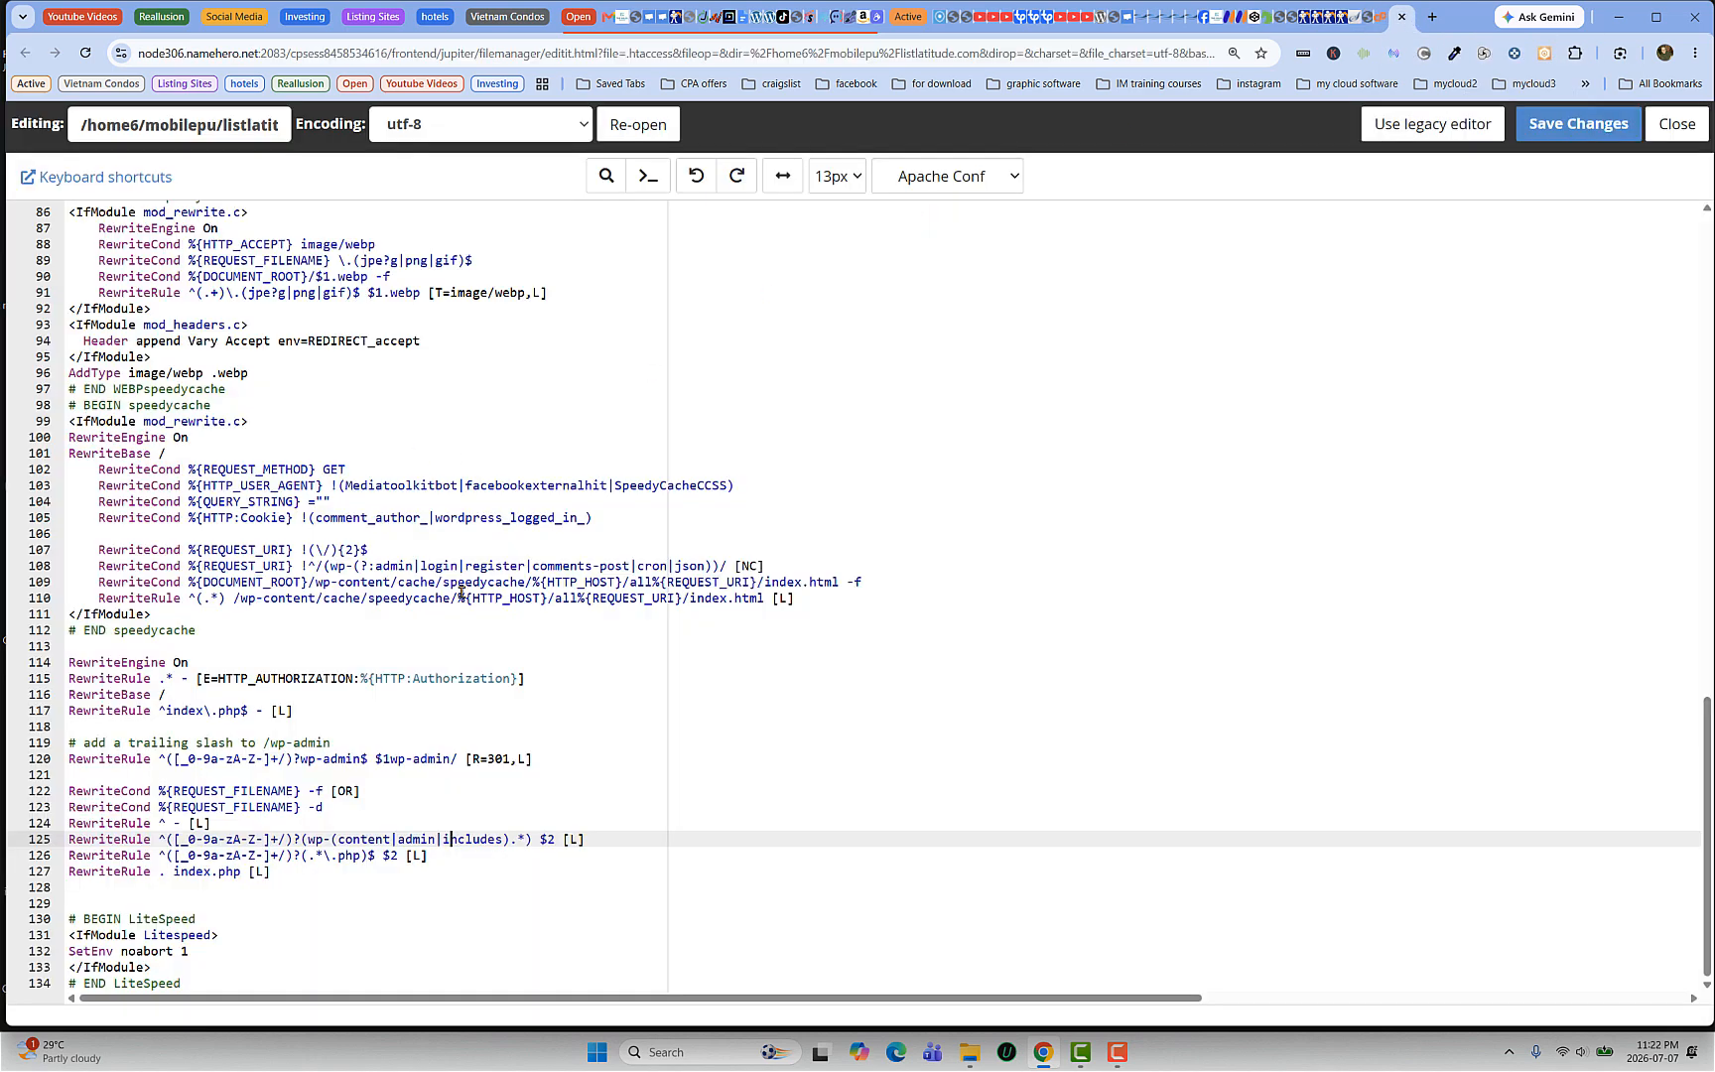
Step: Add blank lines below the existing WordPress rewrite block in .htaccess and paste the copied network rules there for comparison
click(292, 873)
key(Return)
key(Return)
key(Return)
key(Return)
key(Return)
key(Return)
key(Return)
key(Return)
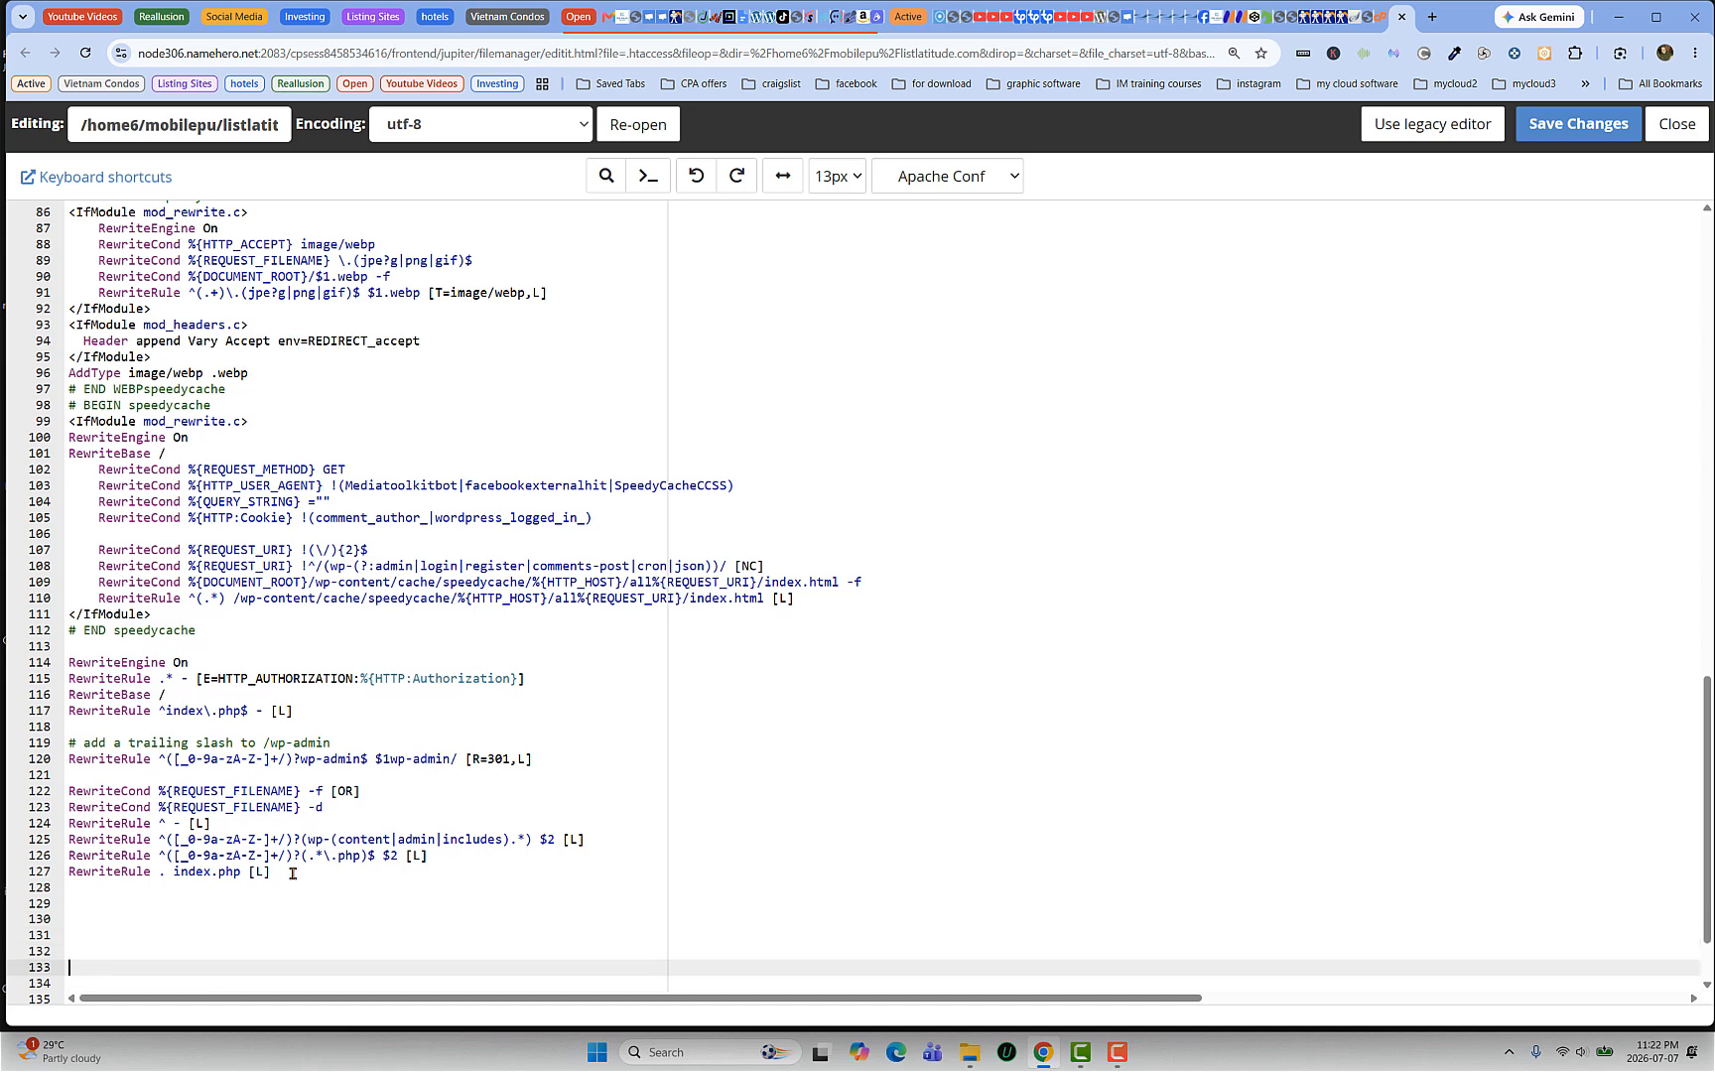
click(76, 820)
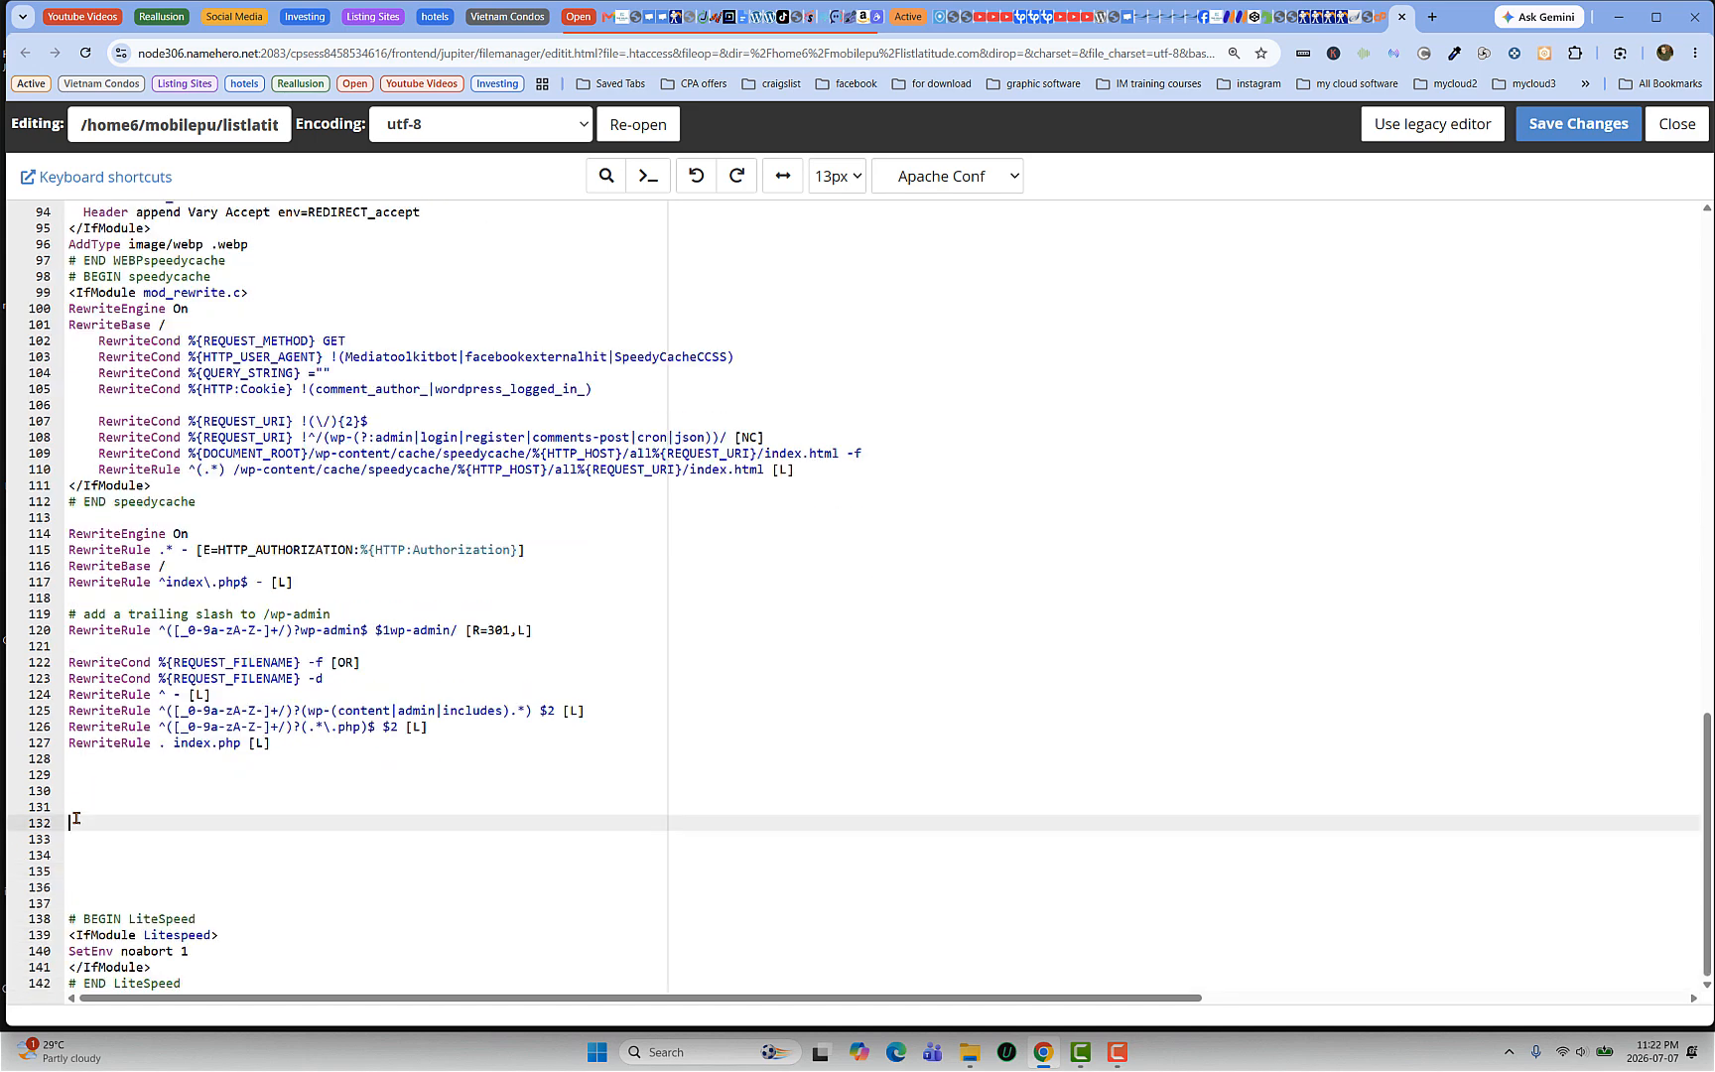
key(ctrl+v)
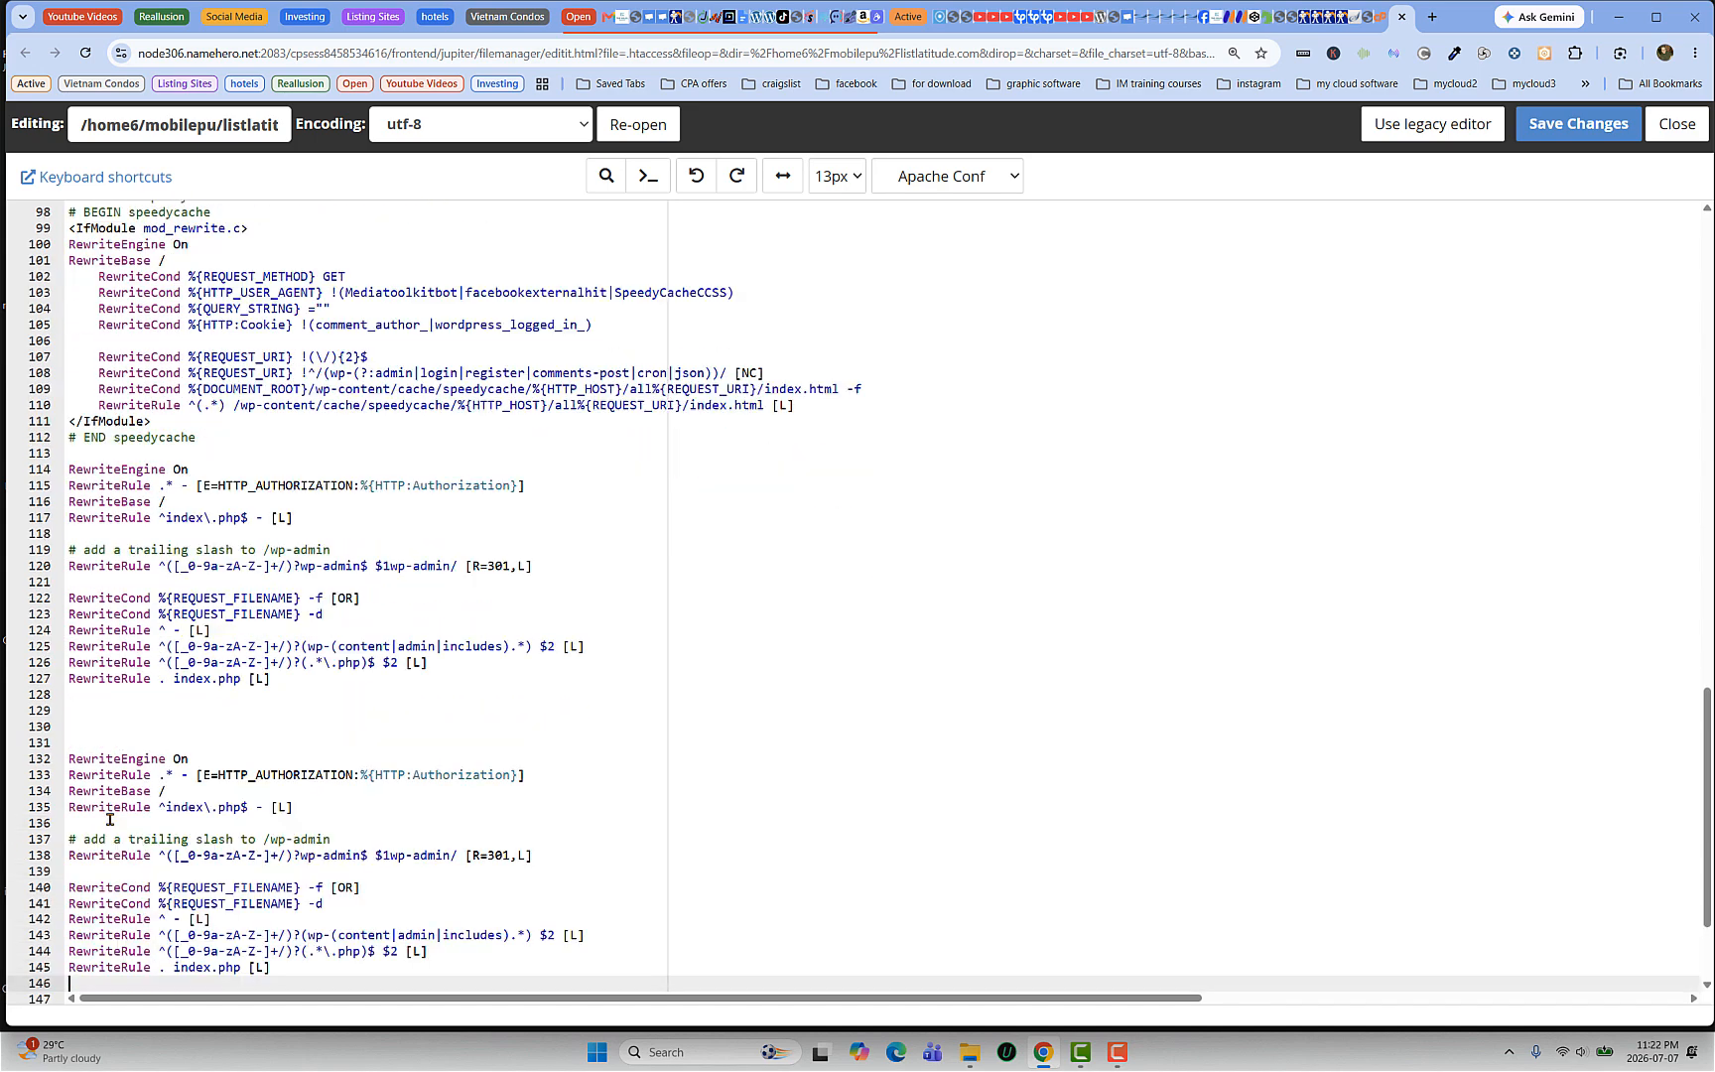
scroll(168, 754, down, 1)
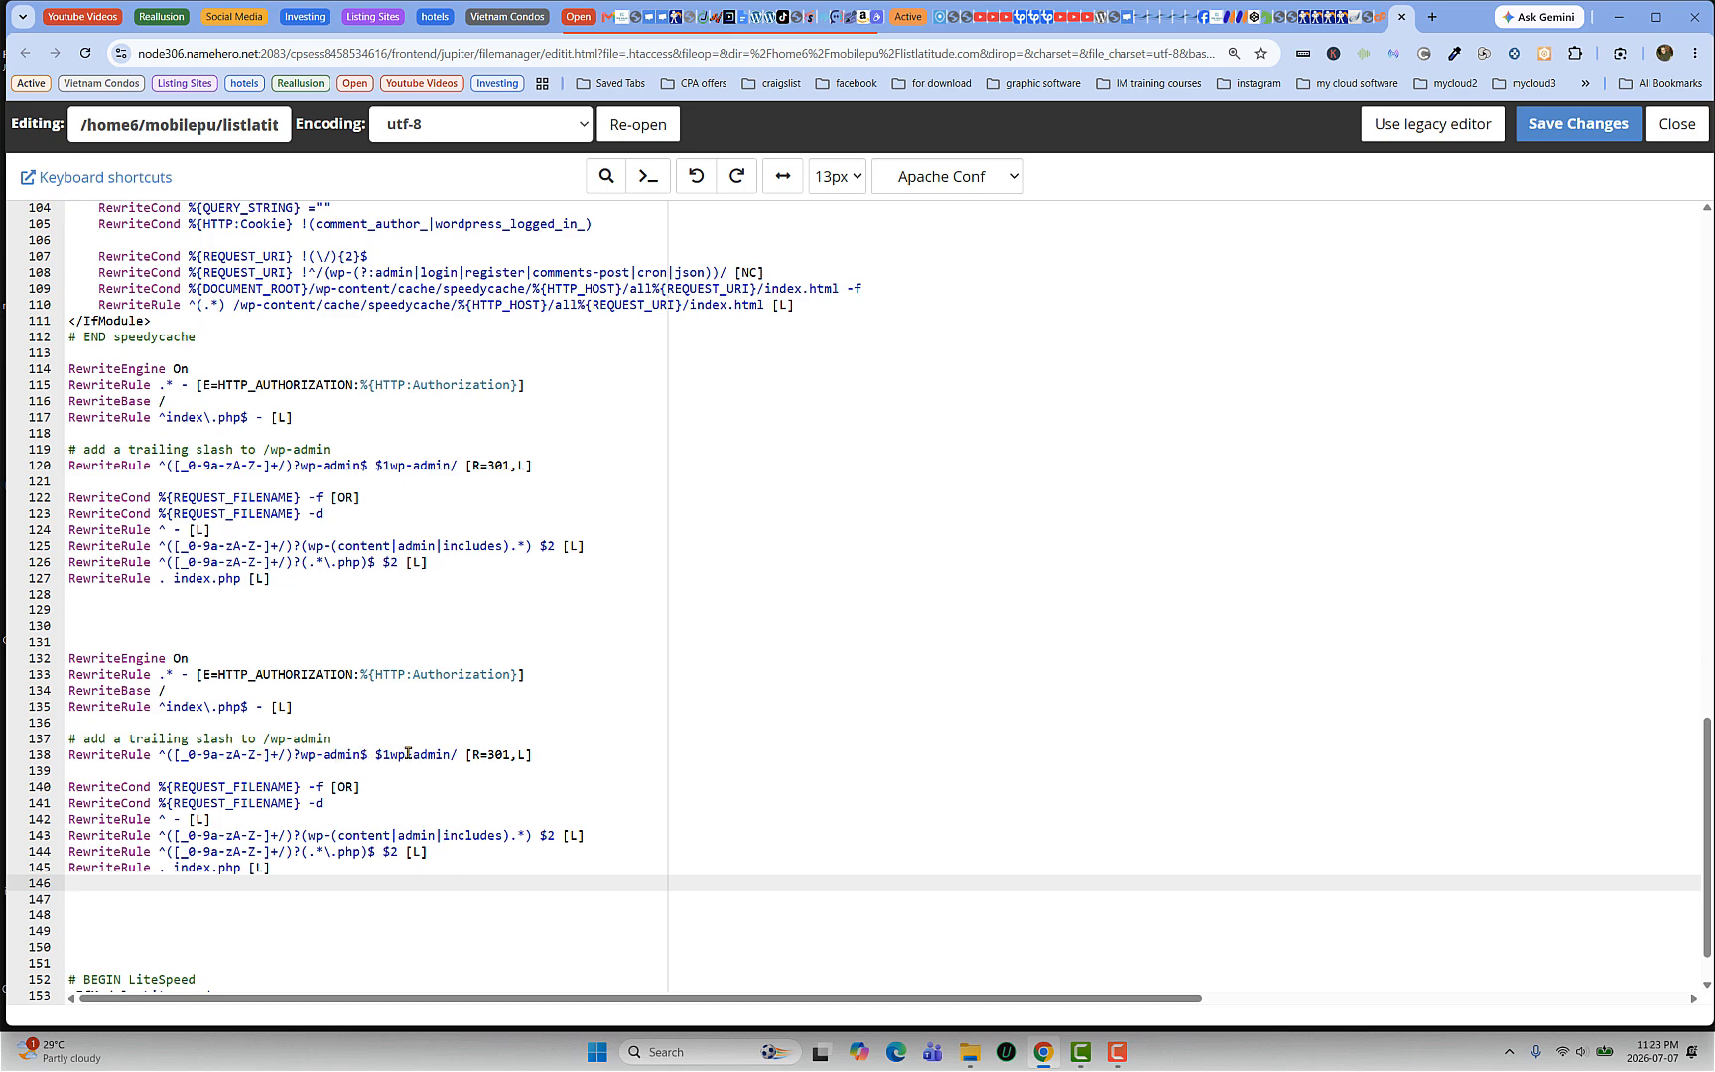
scroll(277, 751, down, 1)
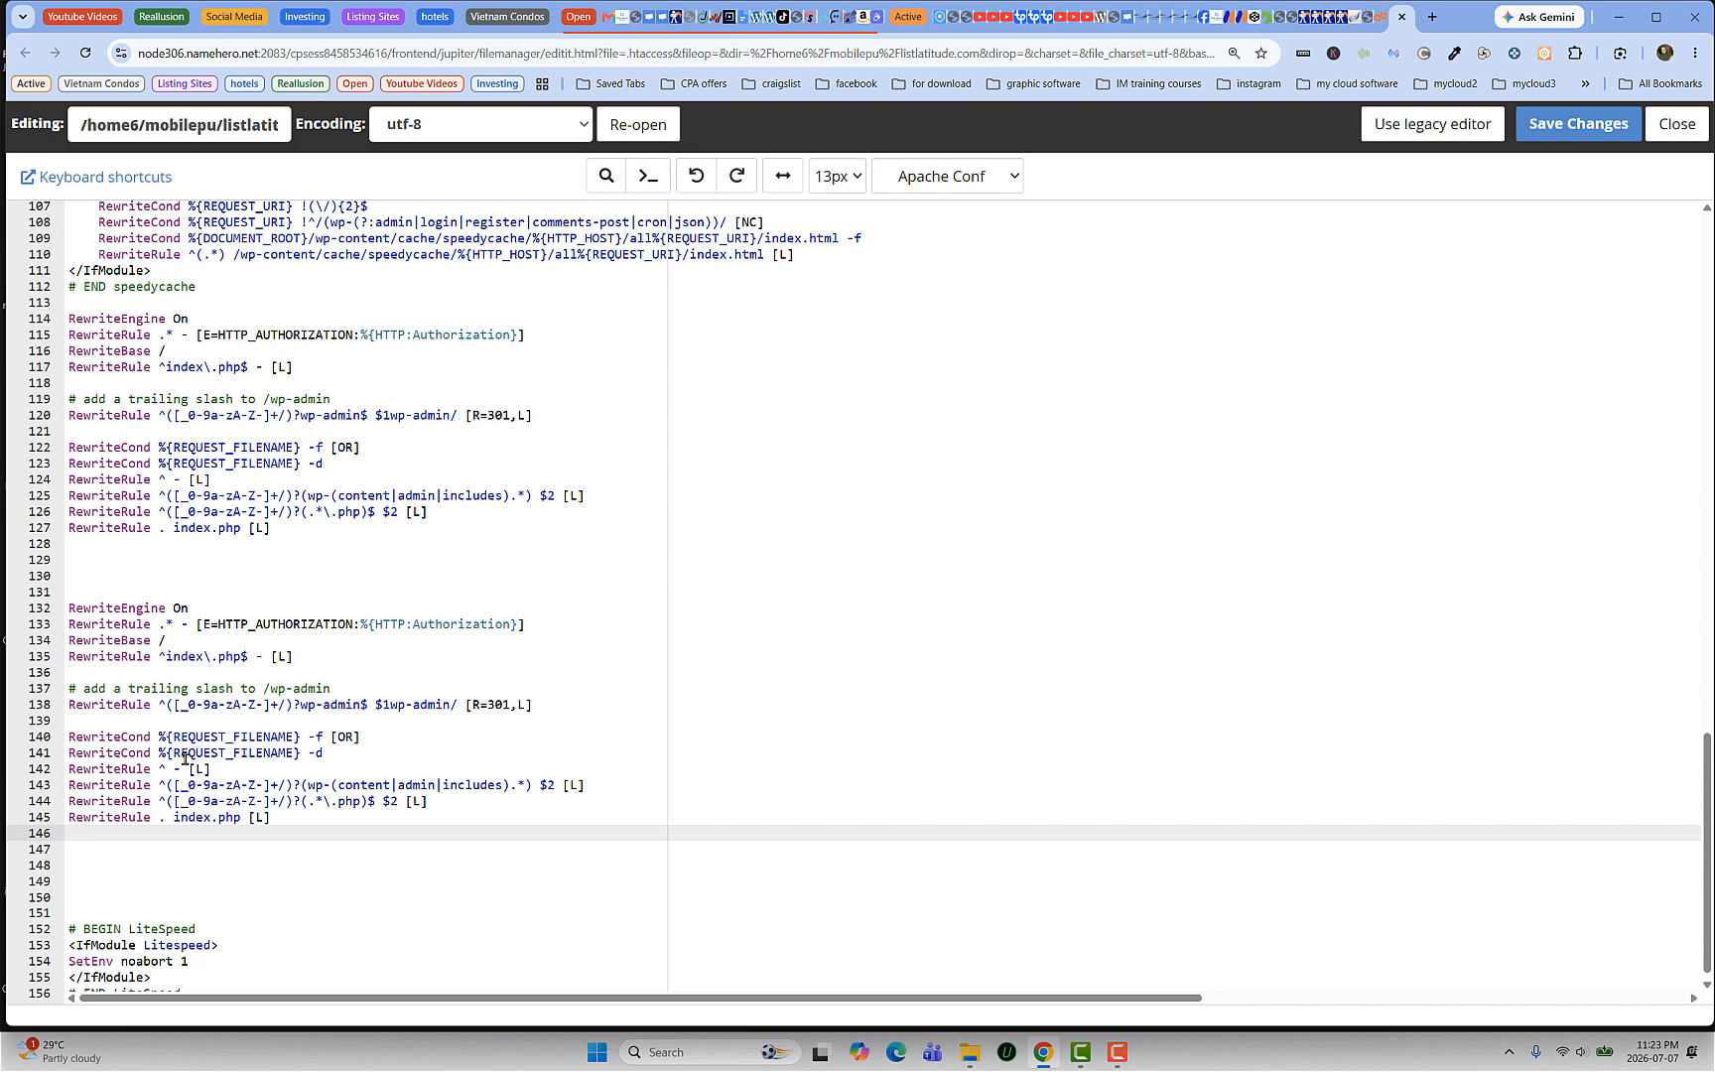
scroll(188, 762, down, 1)
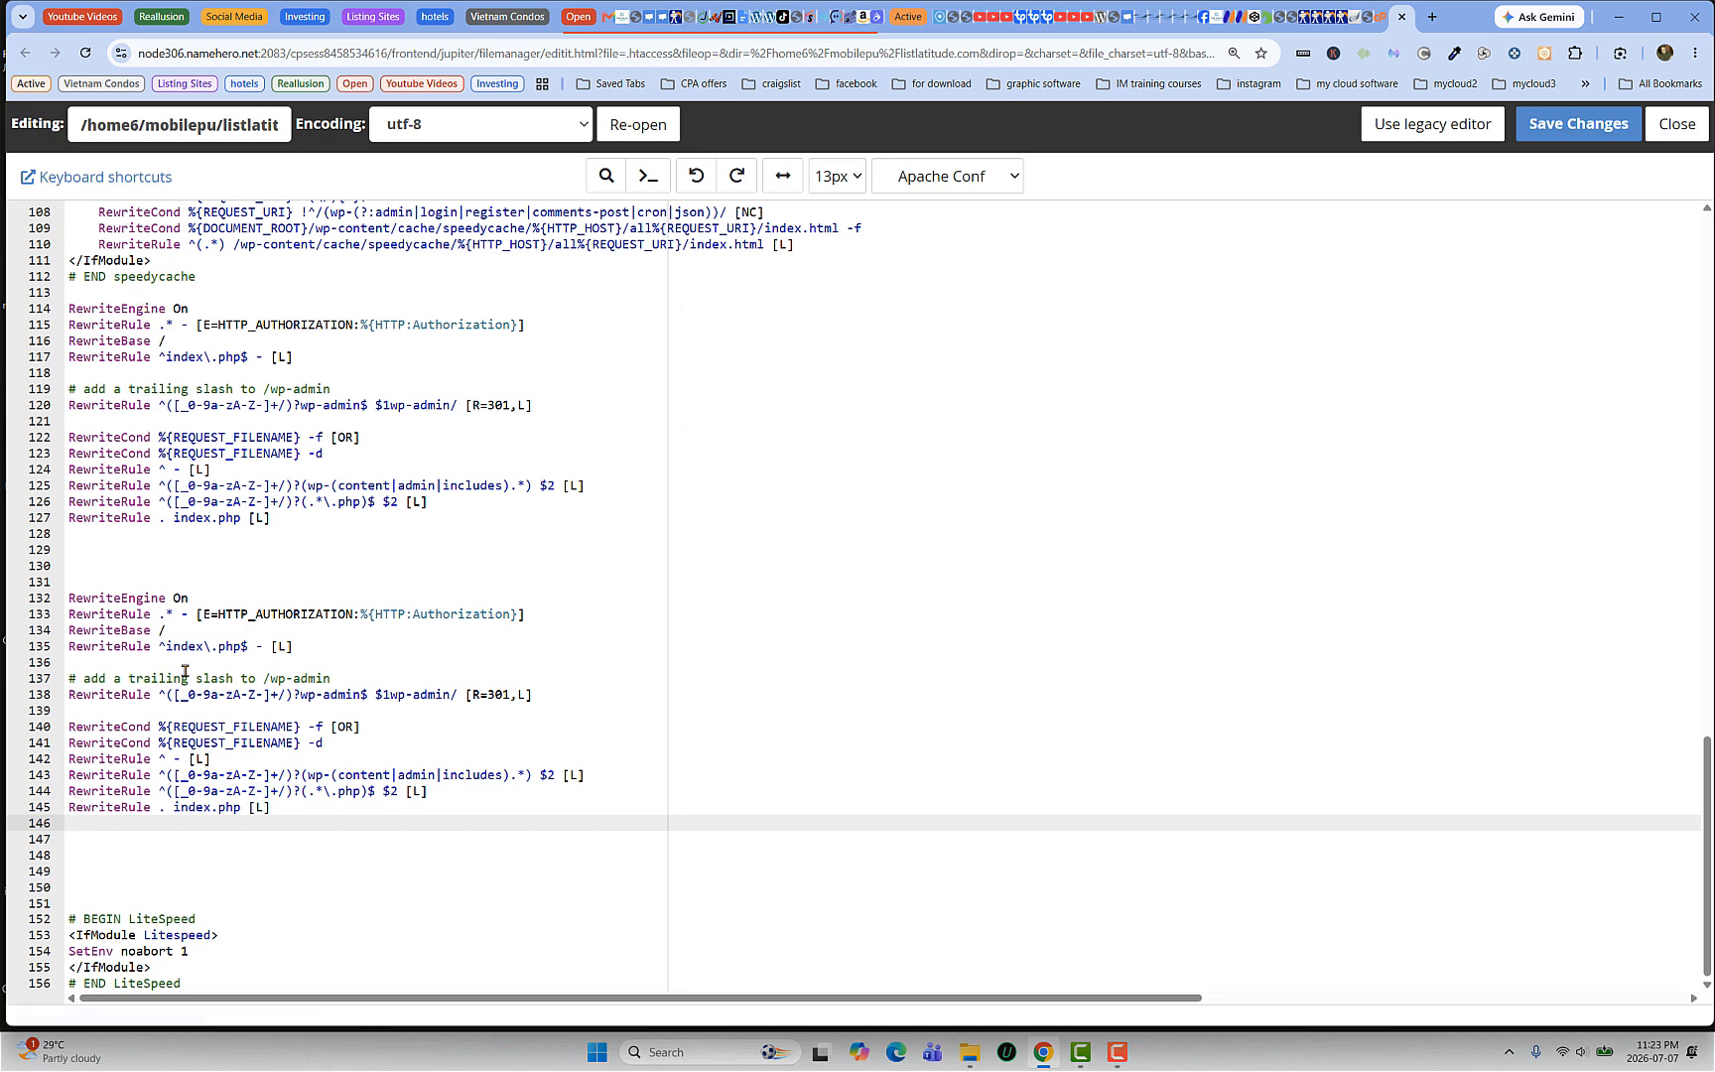
Step: Delete the pasted duplicate of the rewrite rules and the extra blank lines above the LiteSpeed section
drag(66, 600, 304, 812)
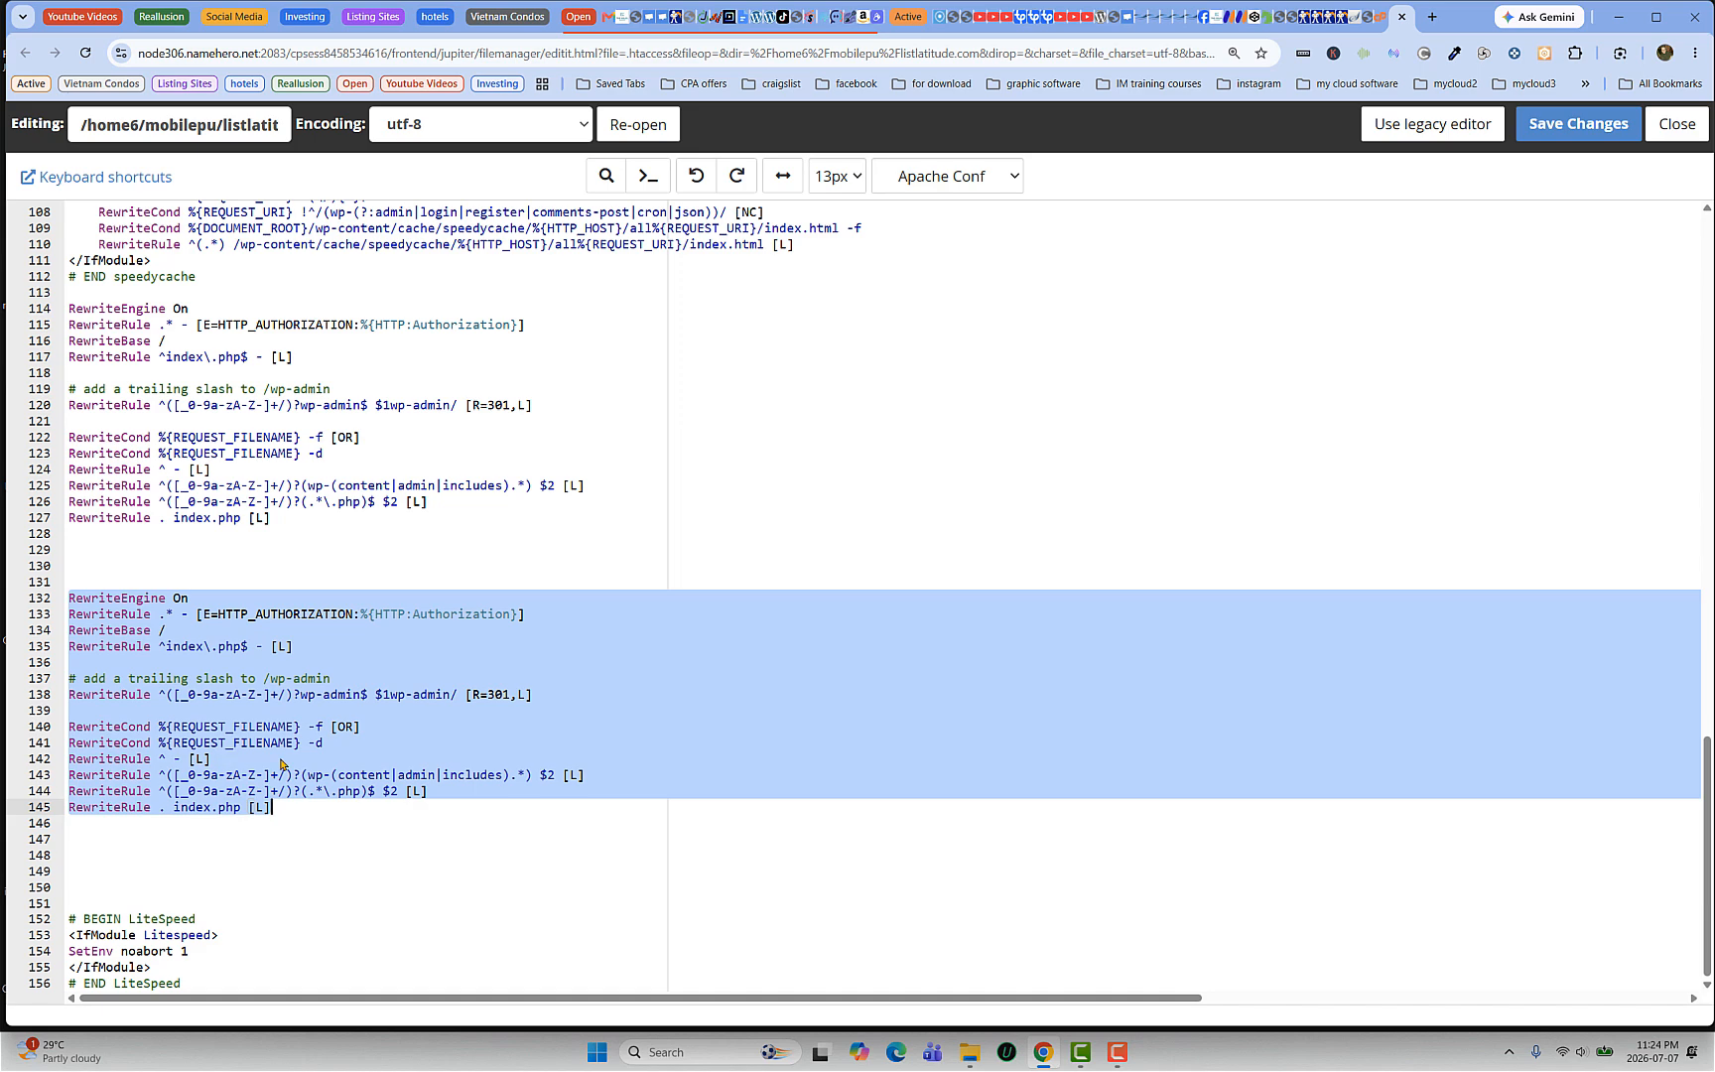
key(Delete)
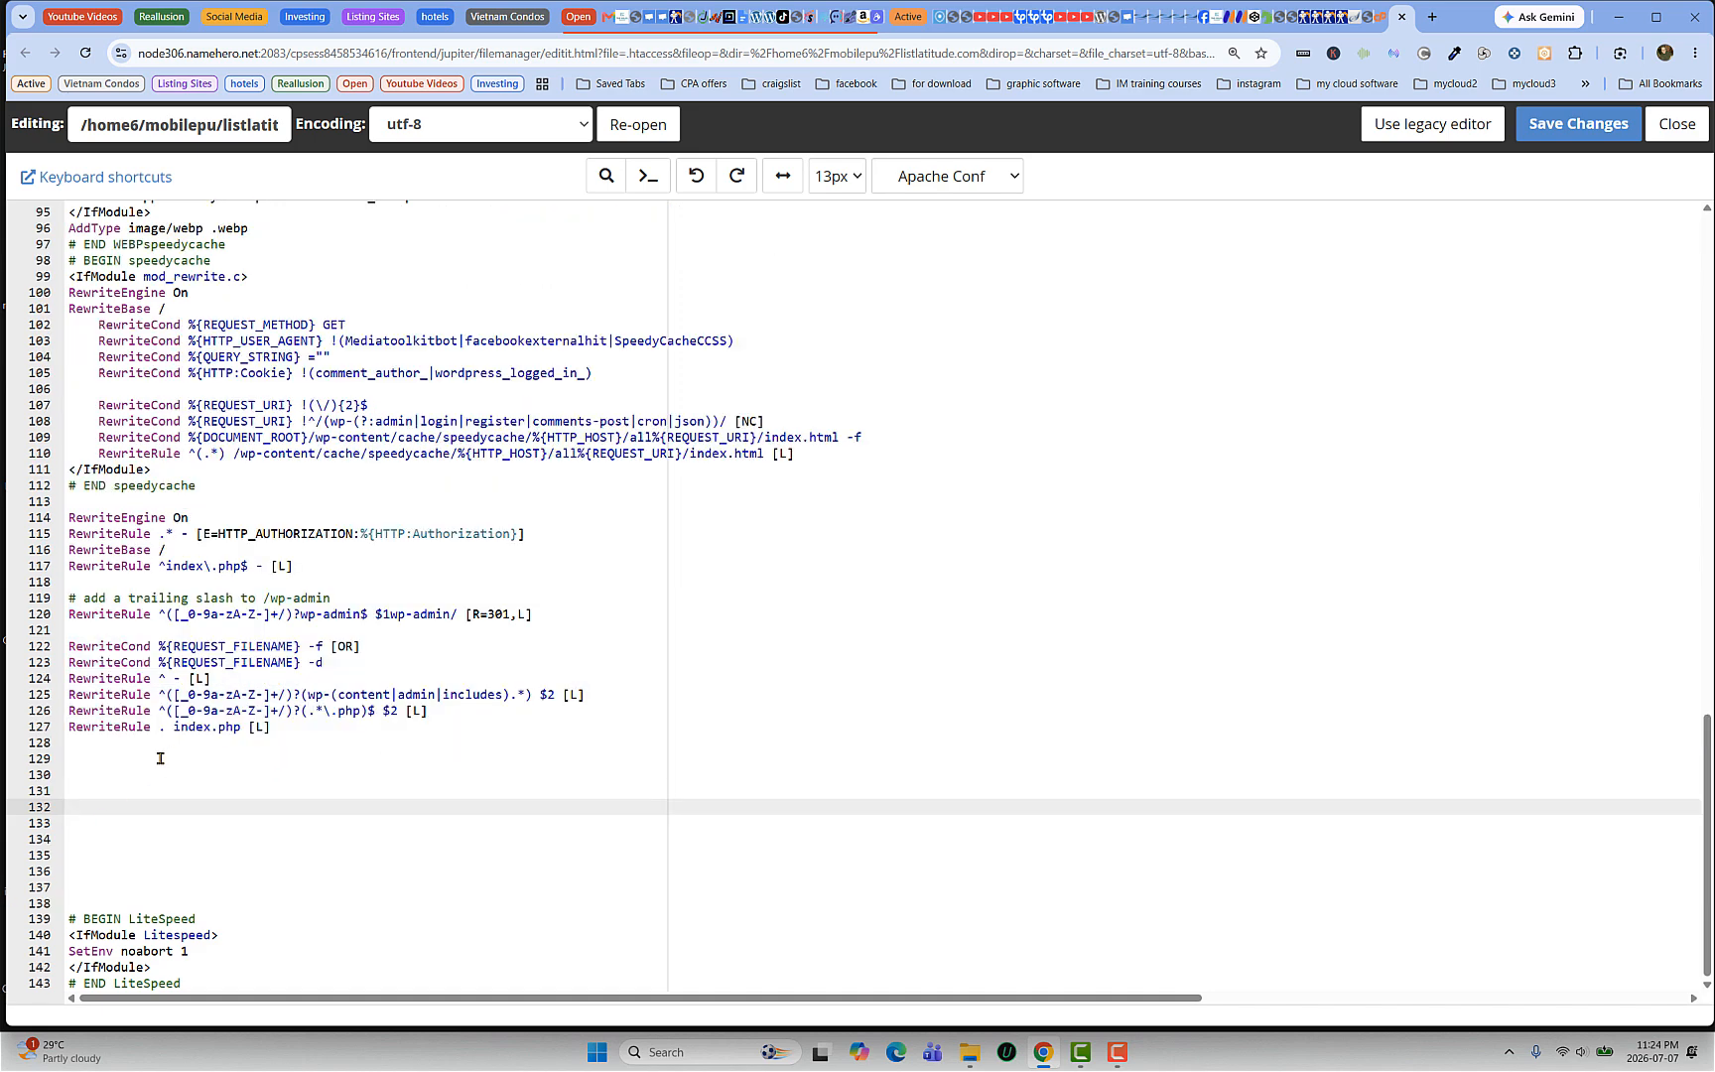
drag(76, 771, 74, 864)
right_click(84, 848)
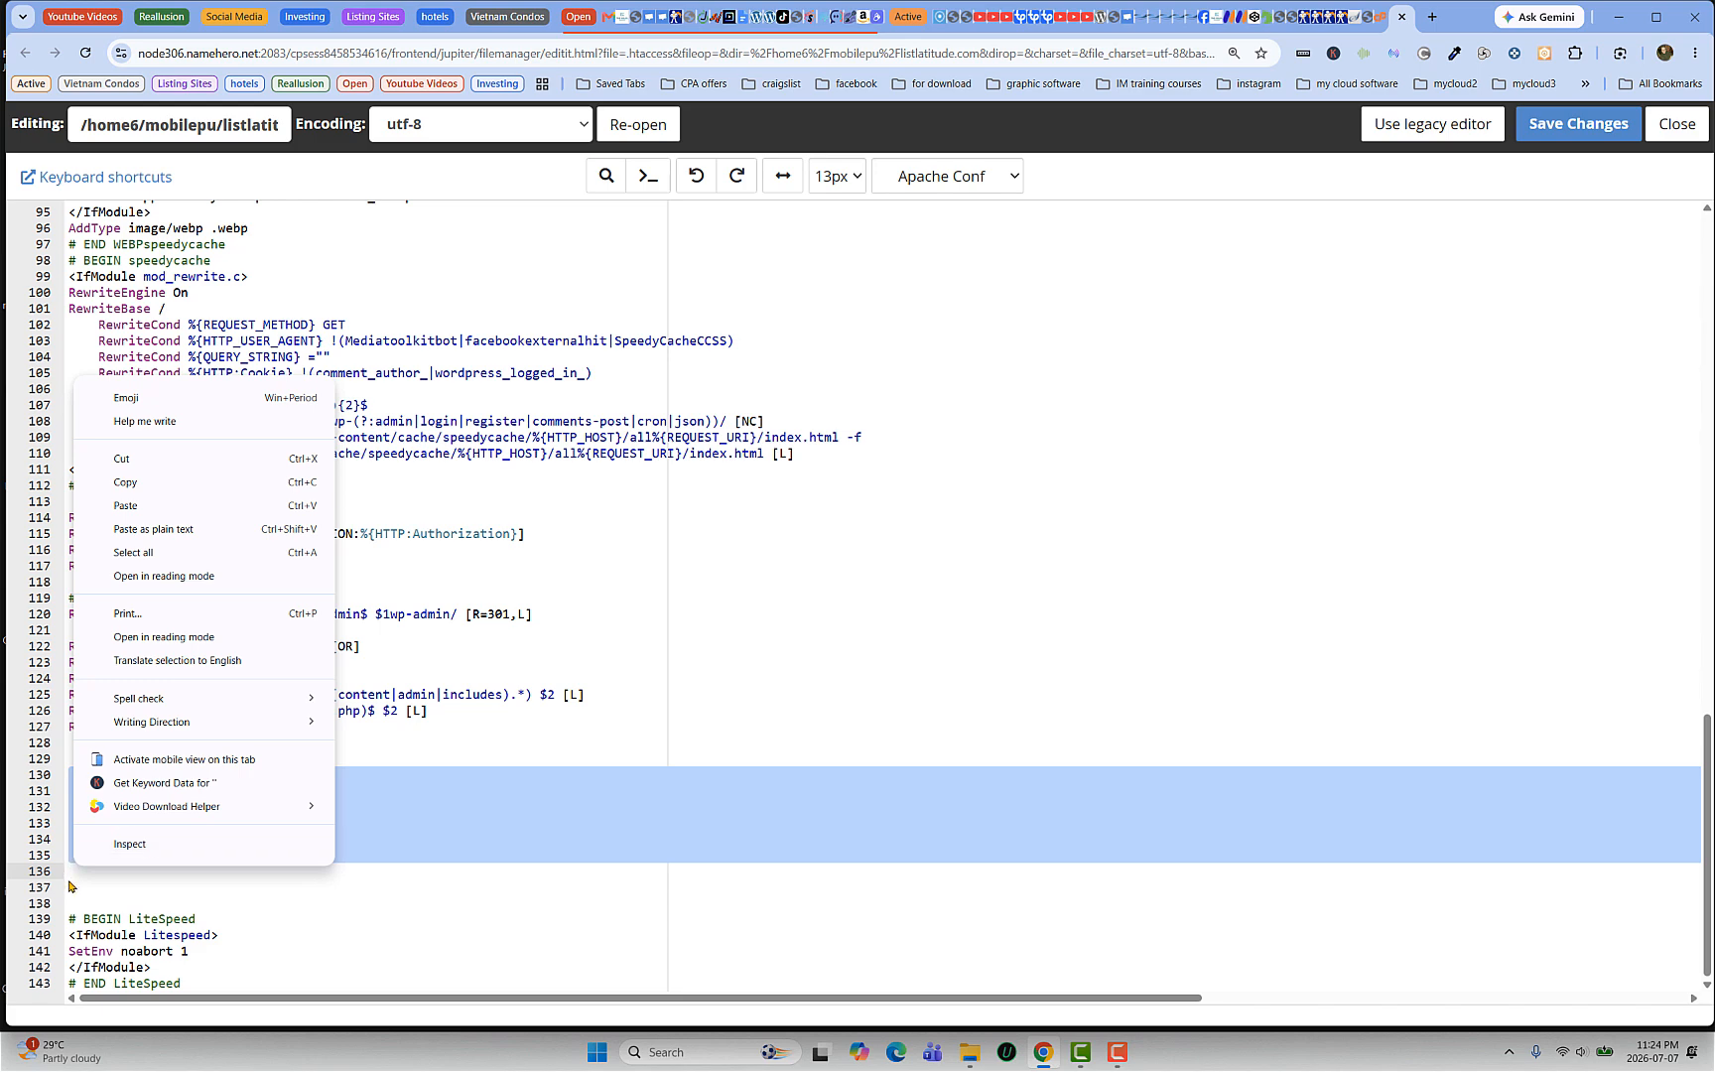
click(74, 804)
drag(74, 774, 101, 891)
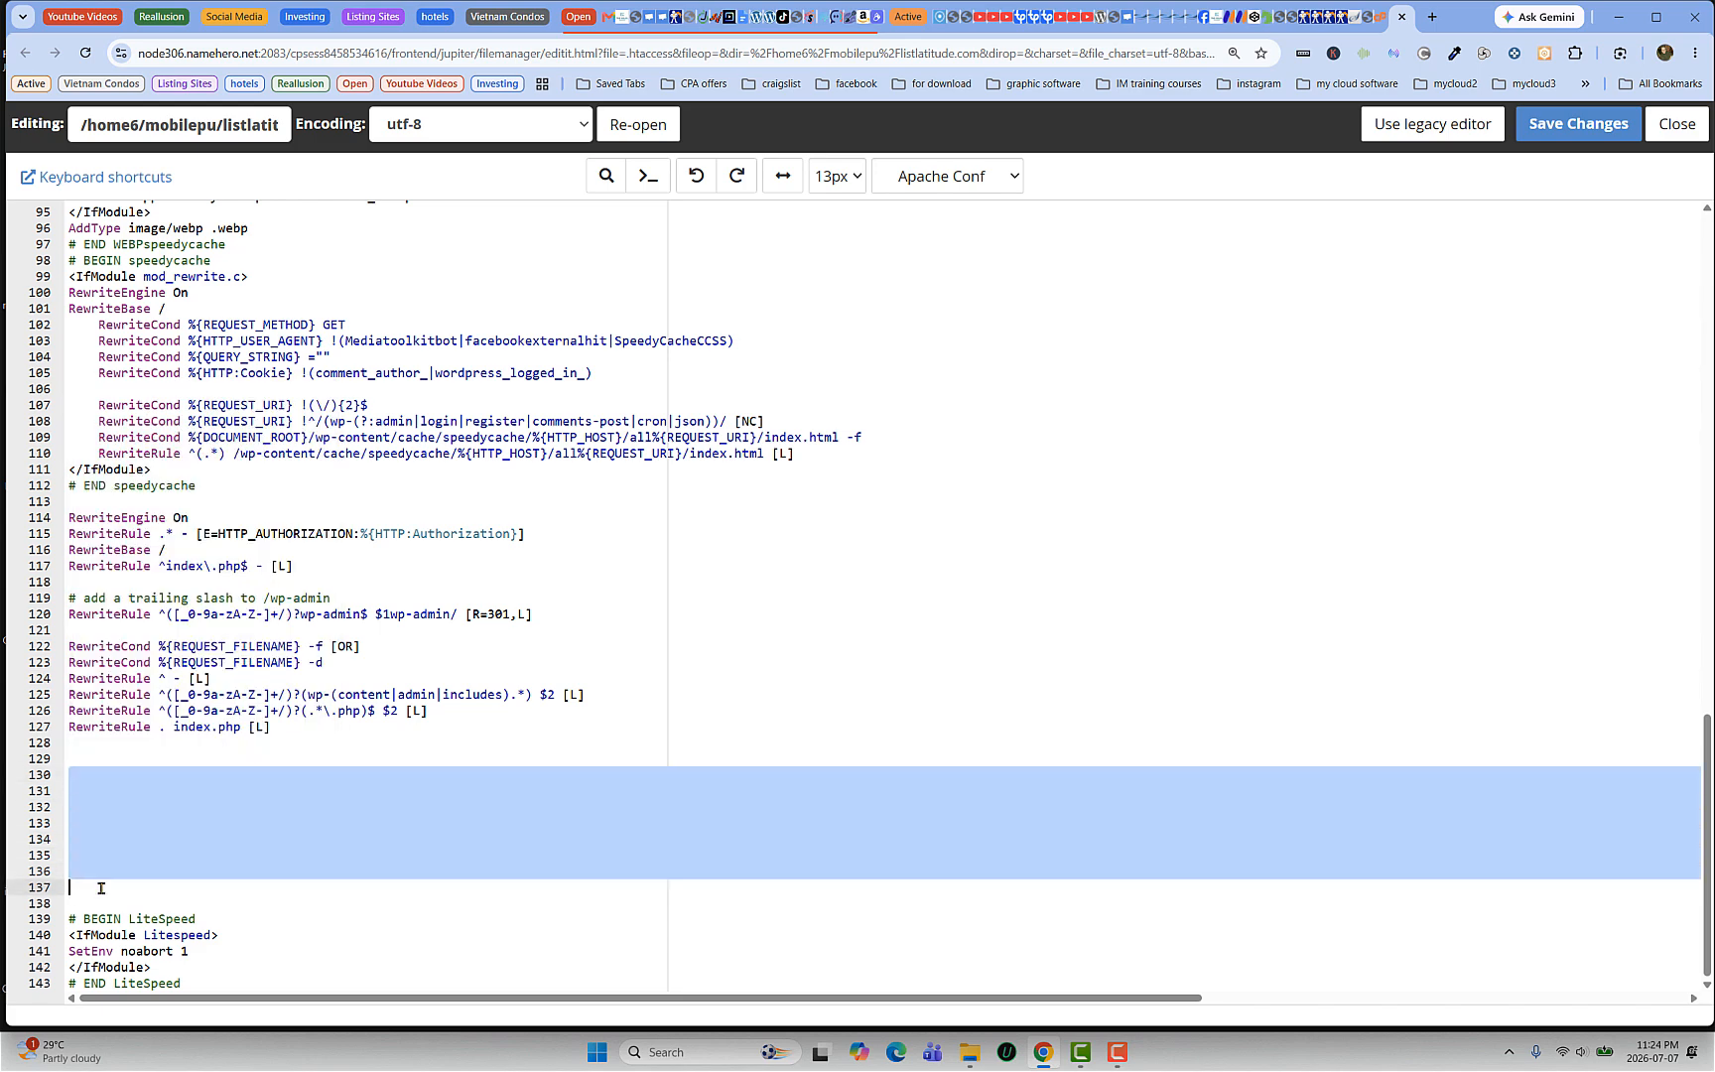
key(Delete)
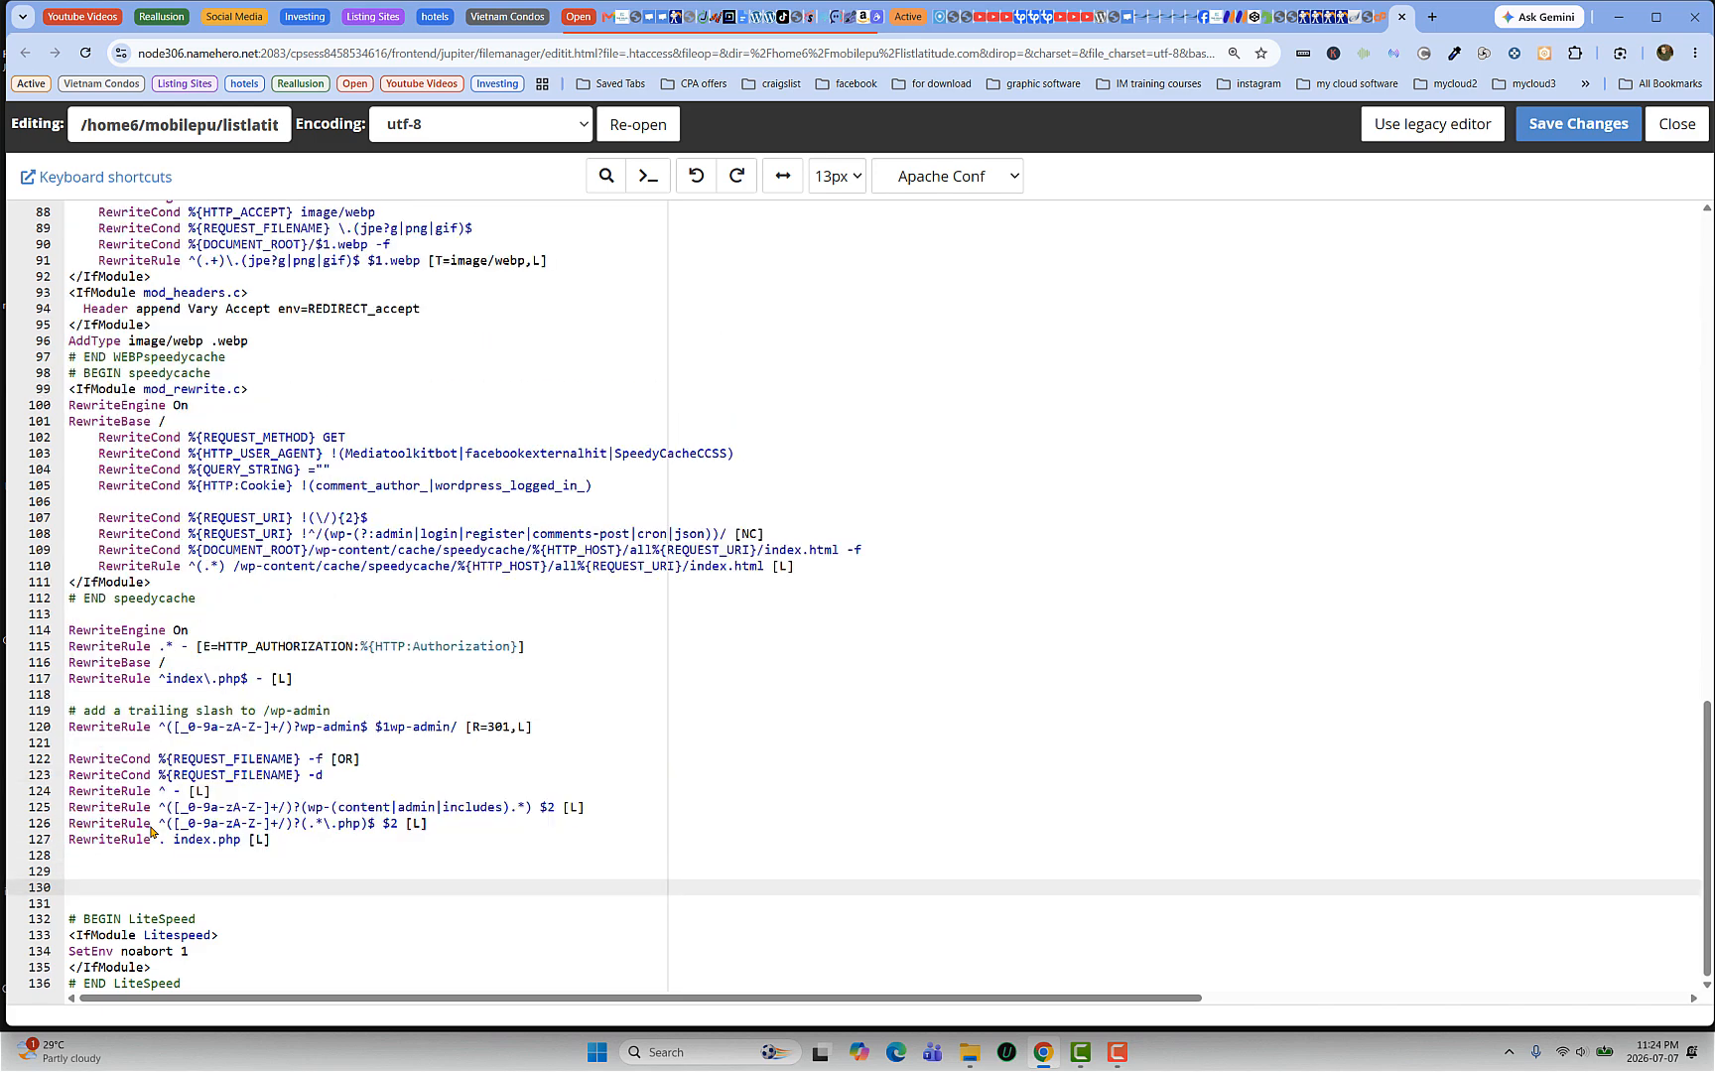
scroll(281, 670, up, 11)
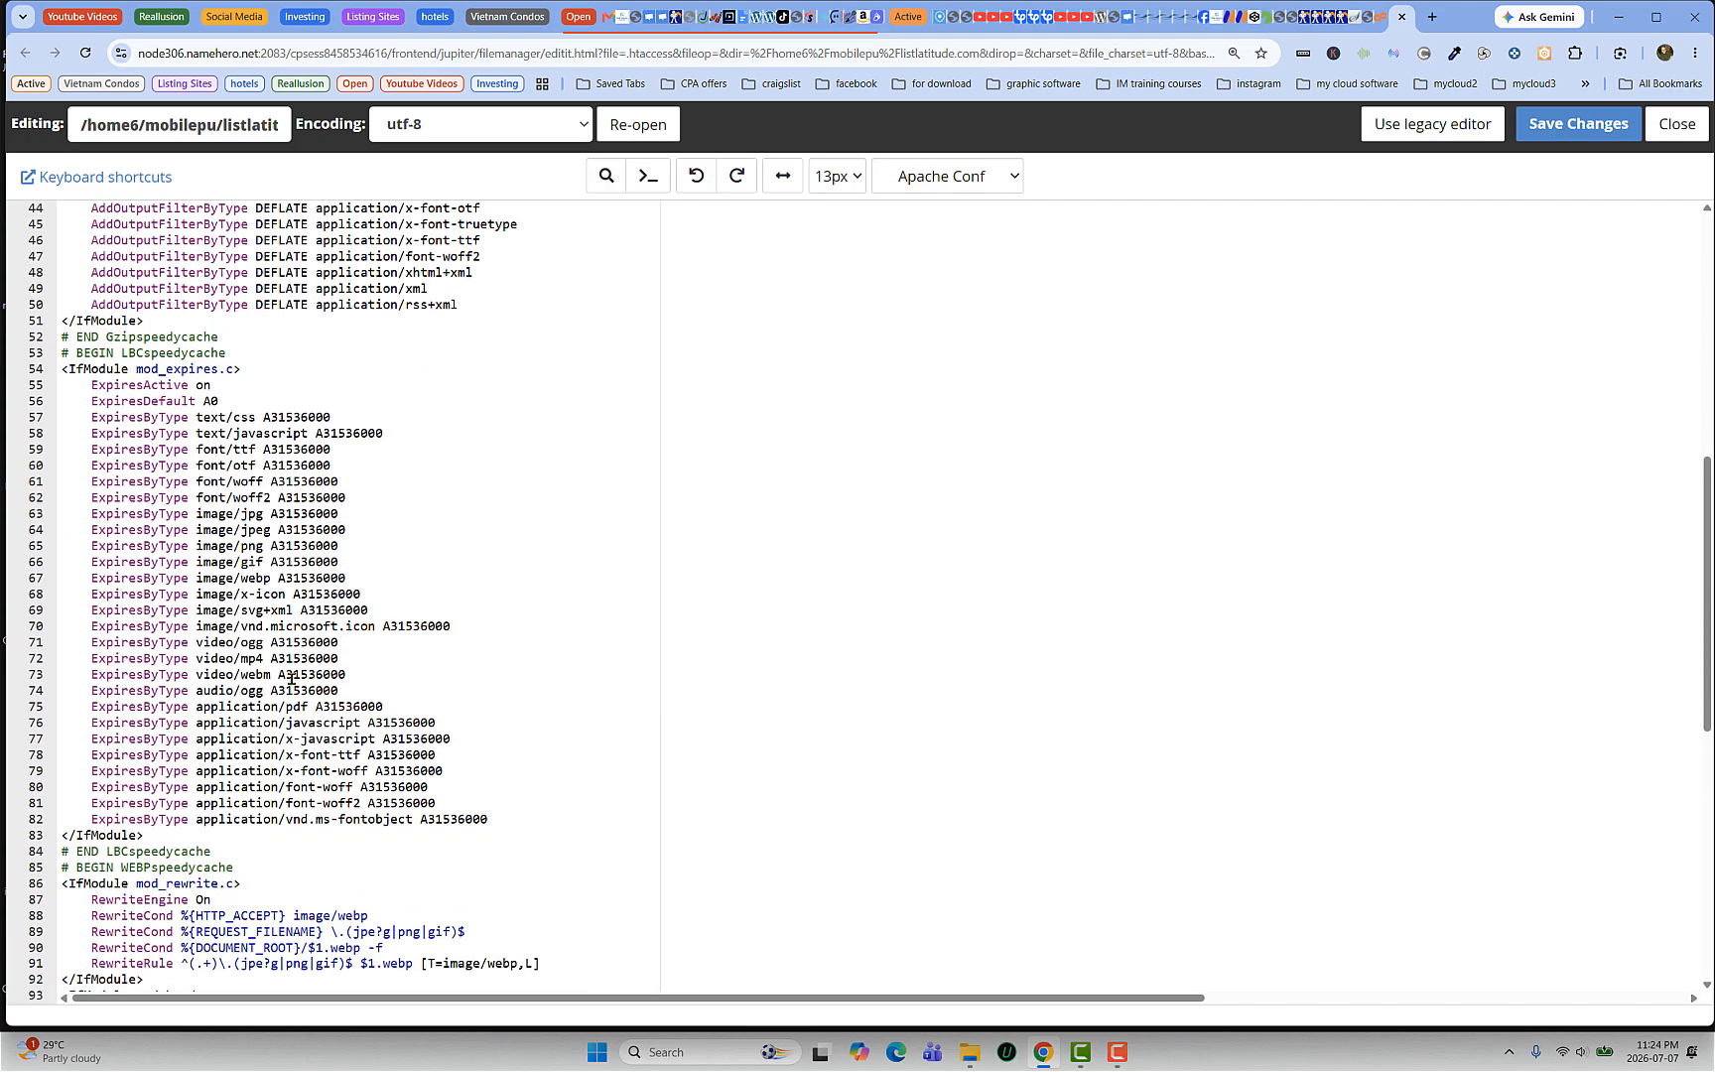
scroll(269, 656, up, 3)
scroll(251, 663, down, 9)
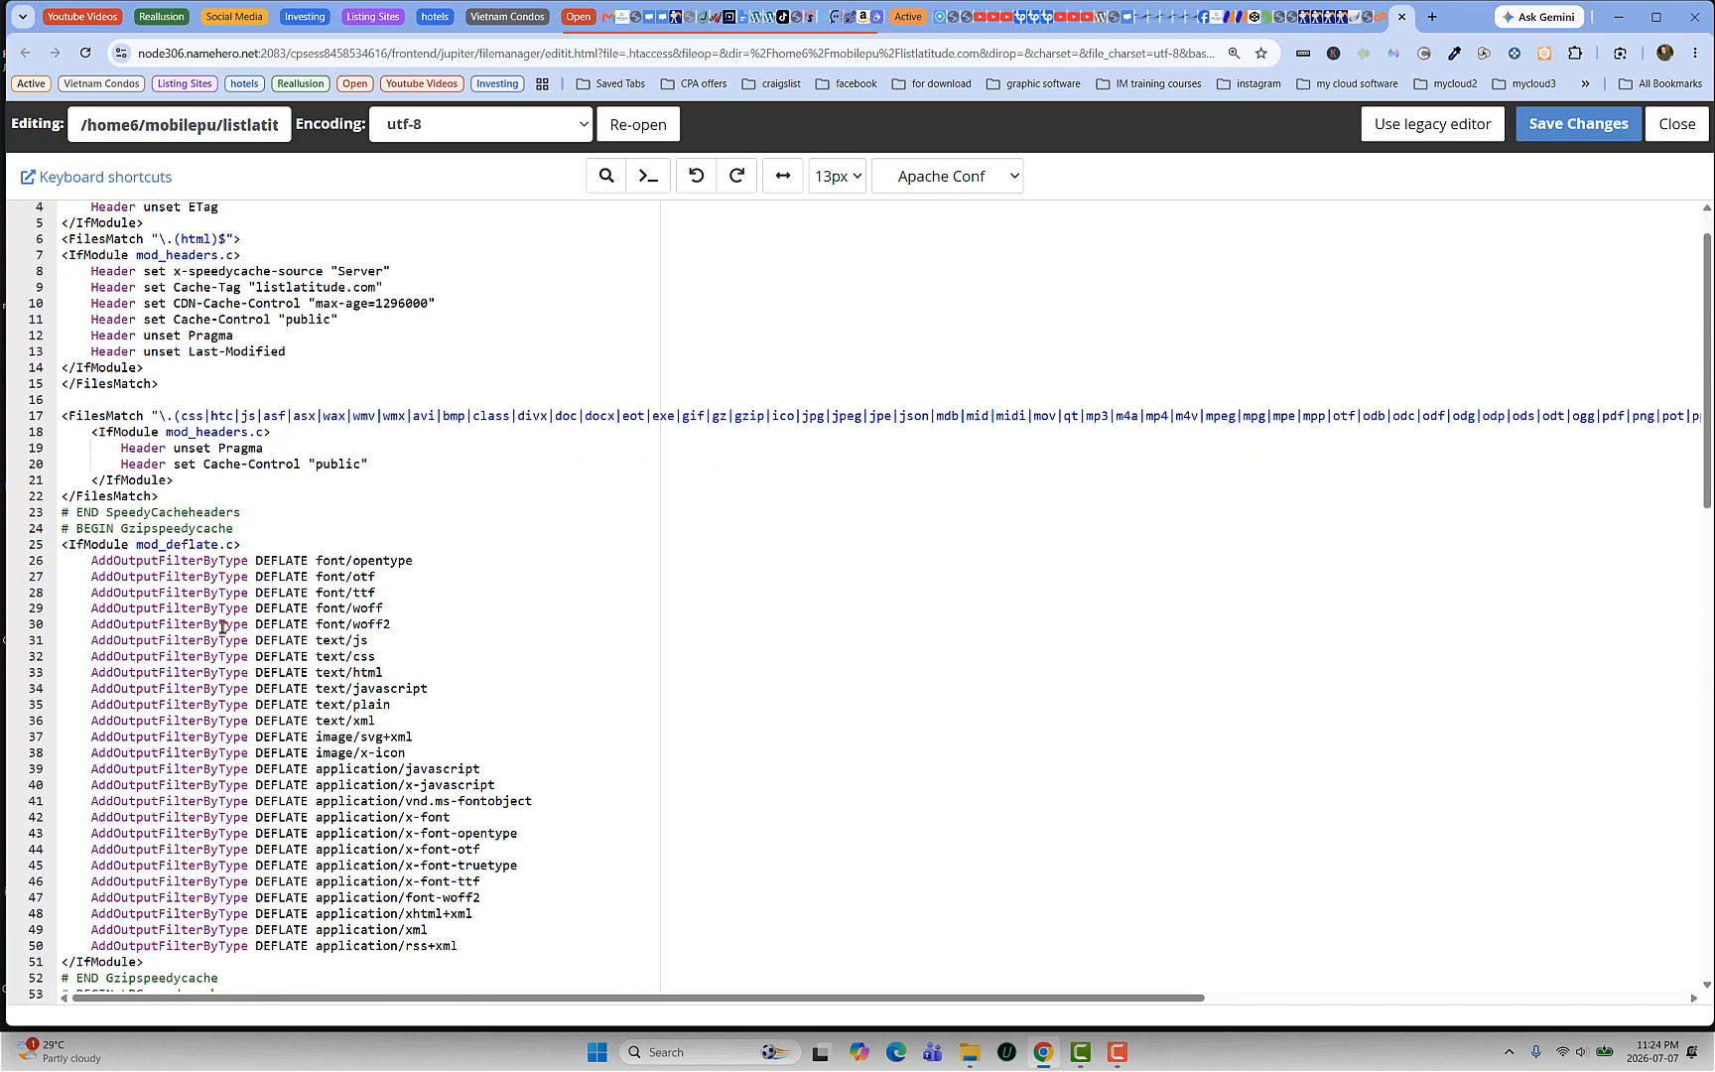
scroll(251, 663, down, 5)
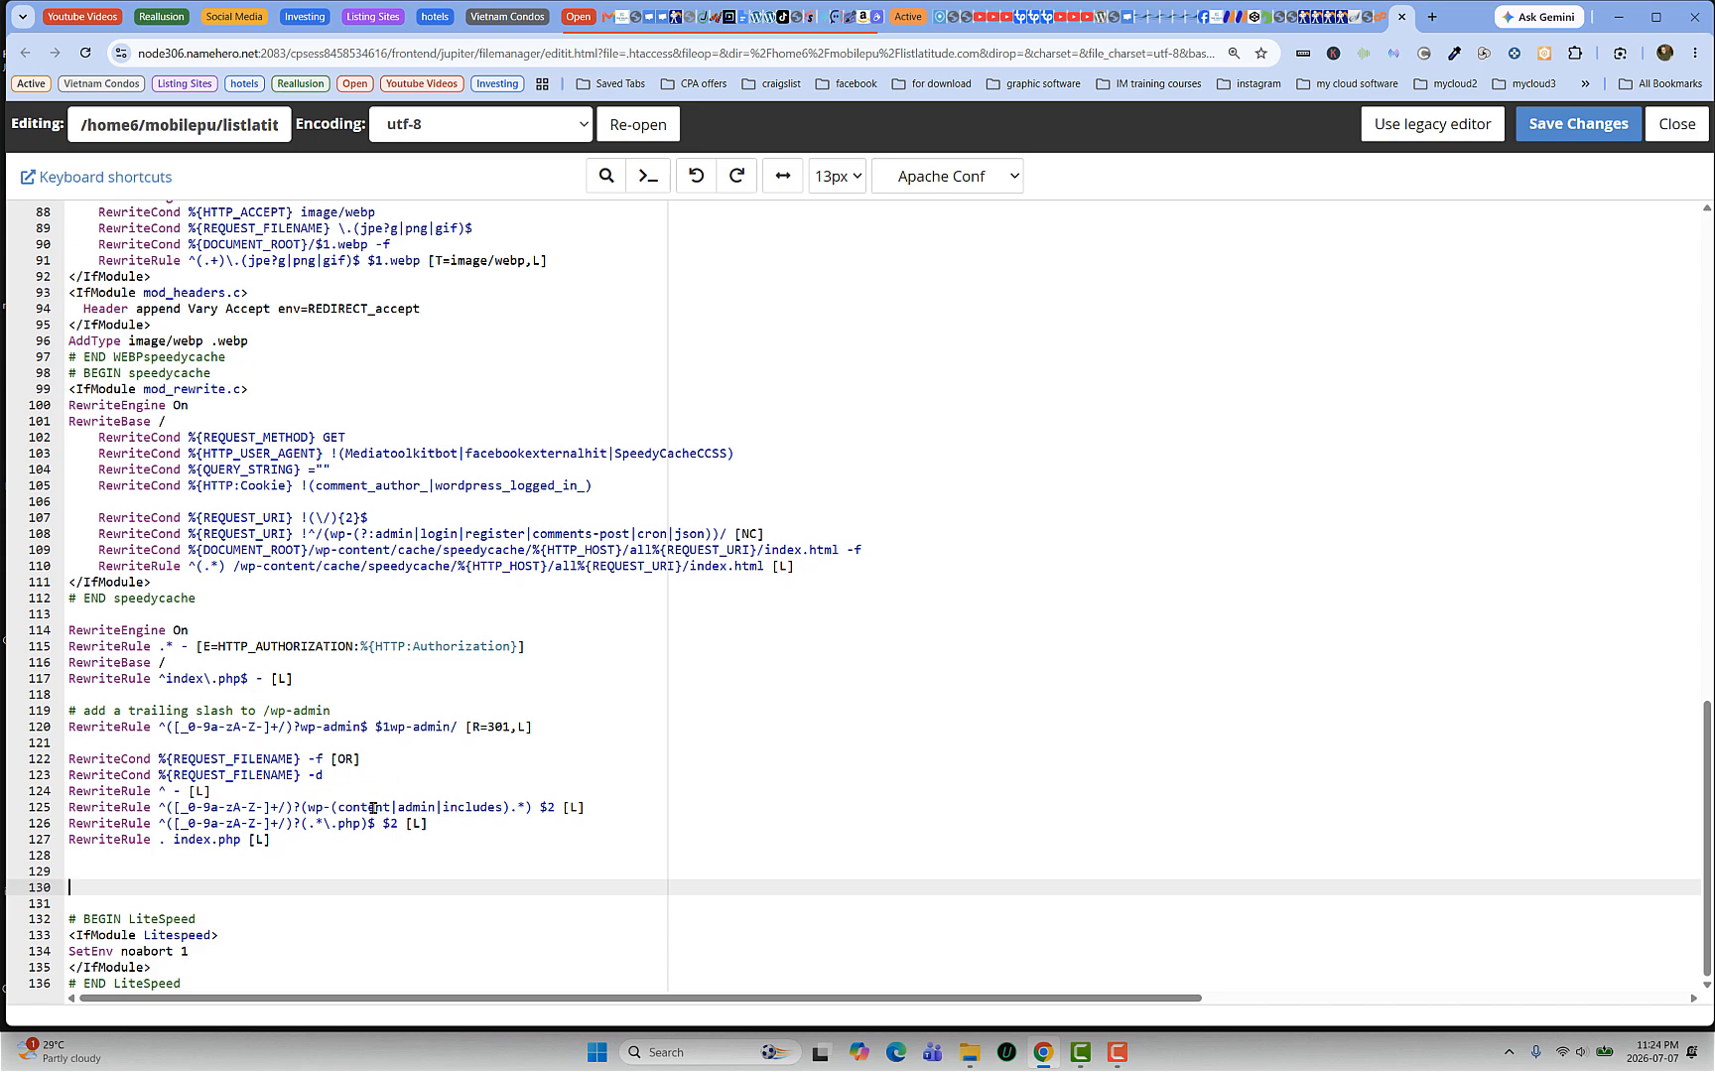
Step: Close the .htaccess editor and discard its unsaved changes
click(72, 872)
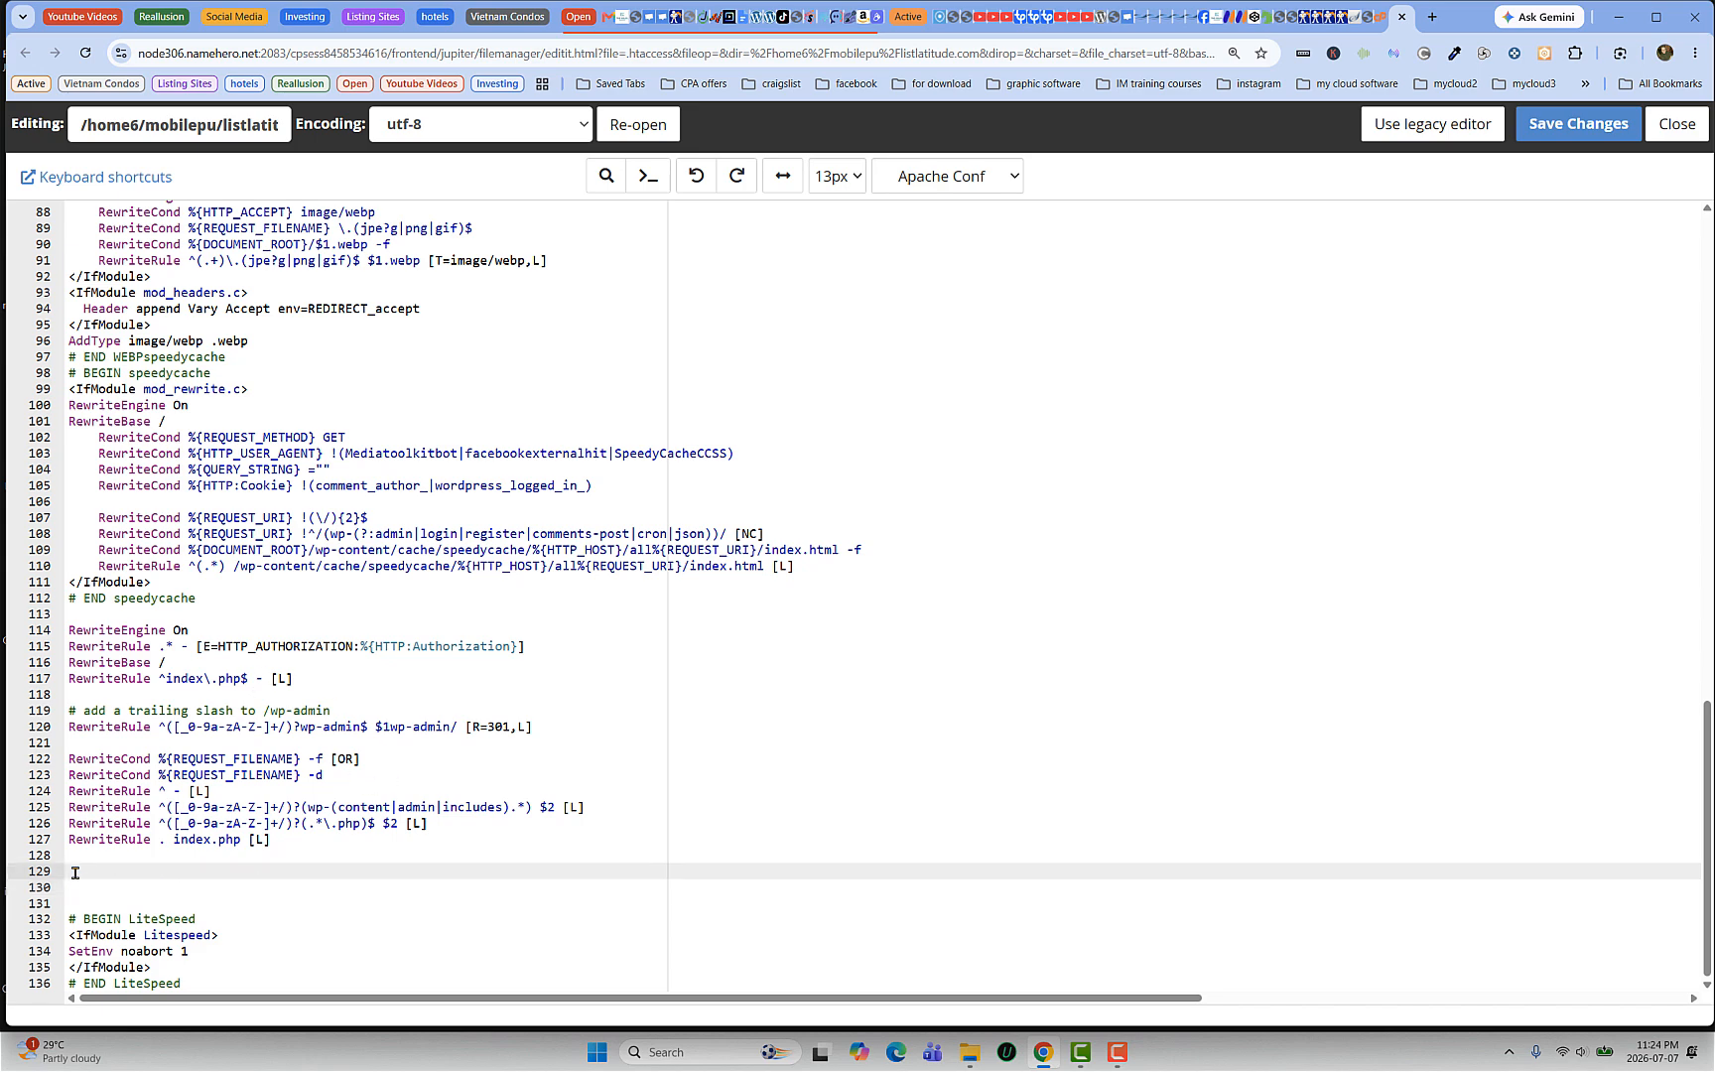
click(1366, 18)
click(1408, 18)
scroll(546, 528, up, 10)
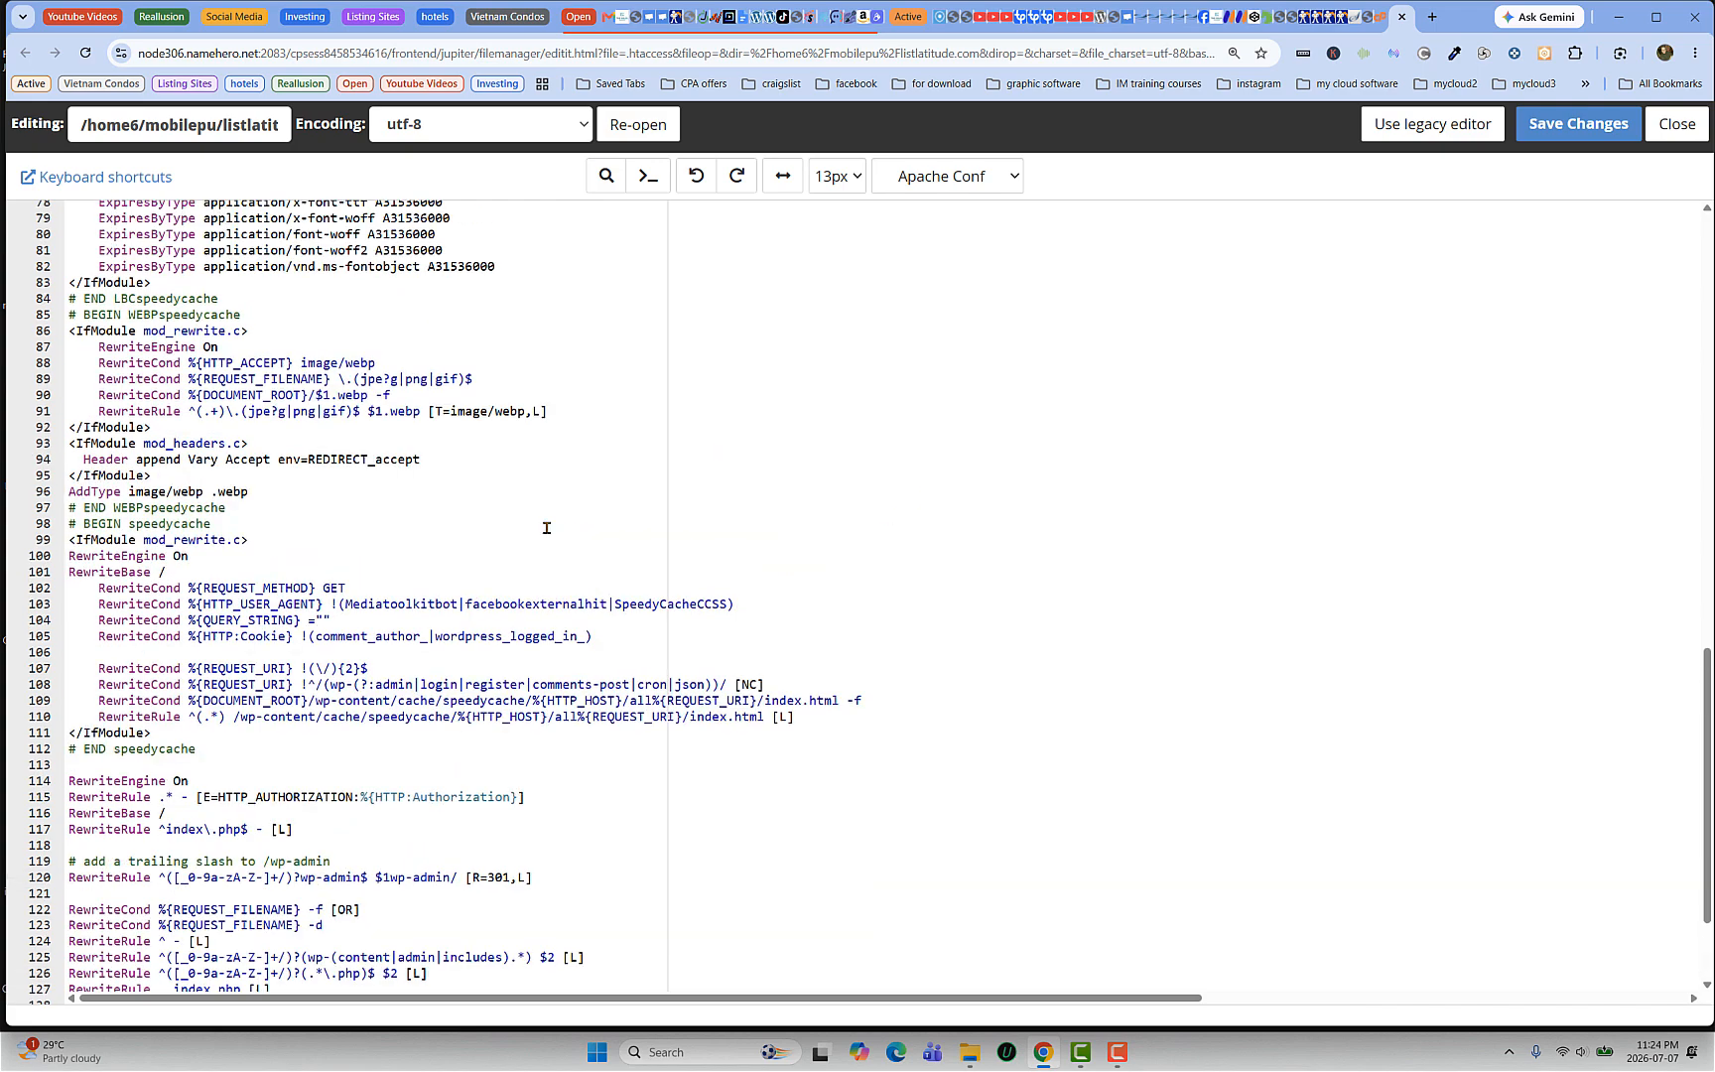
click(1688, 123)
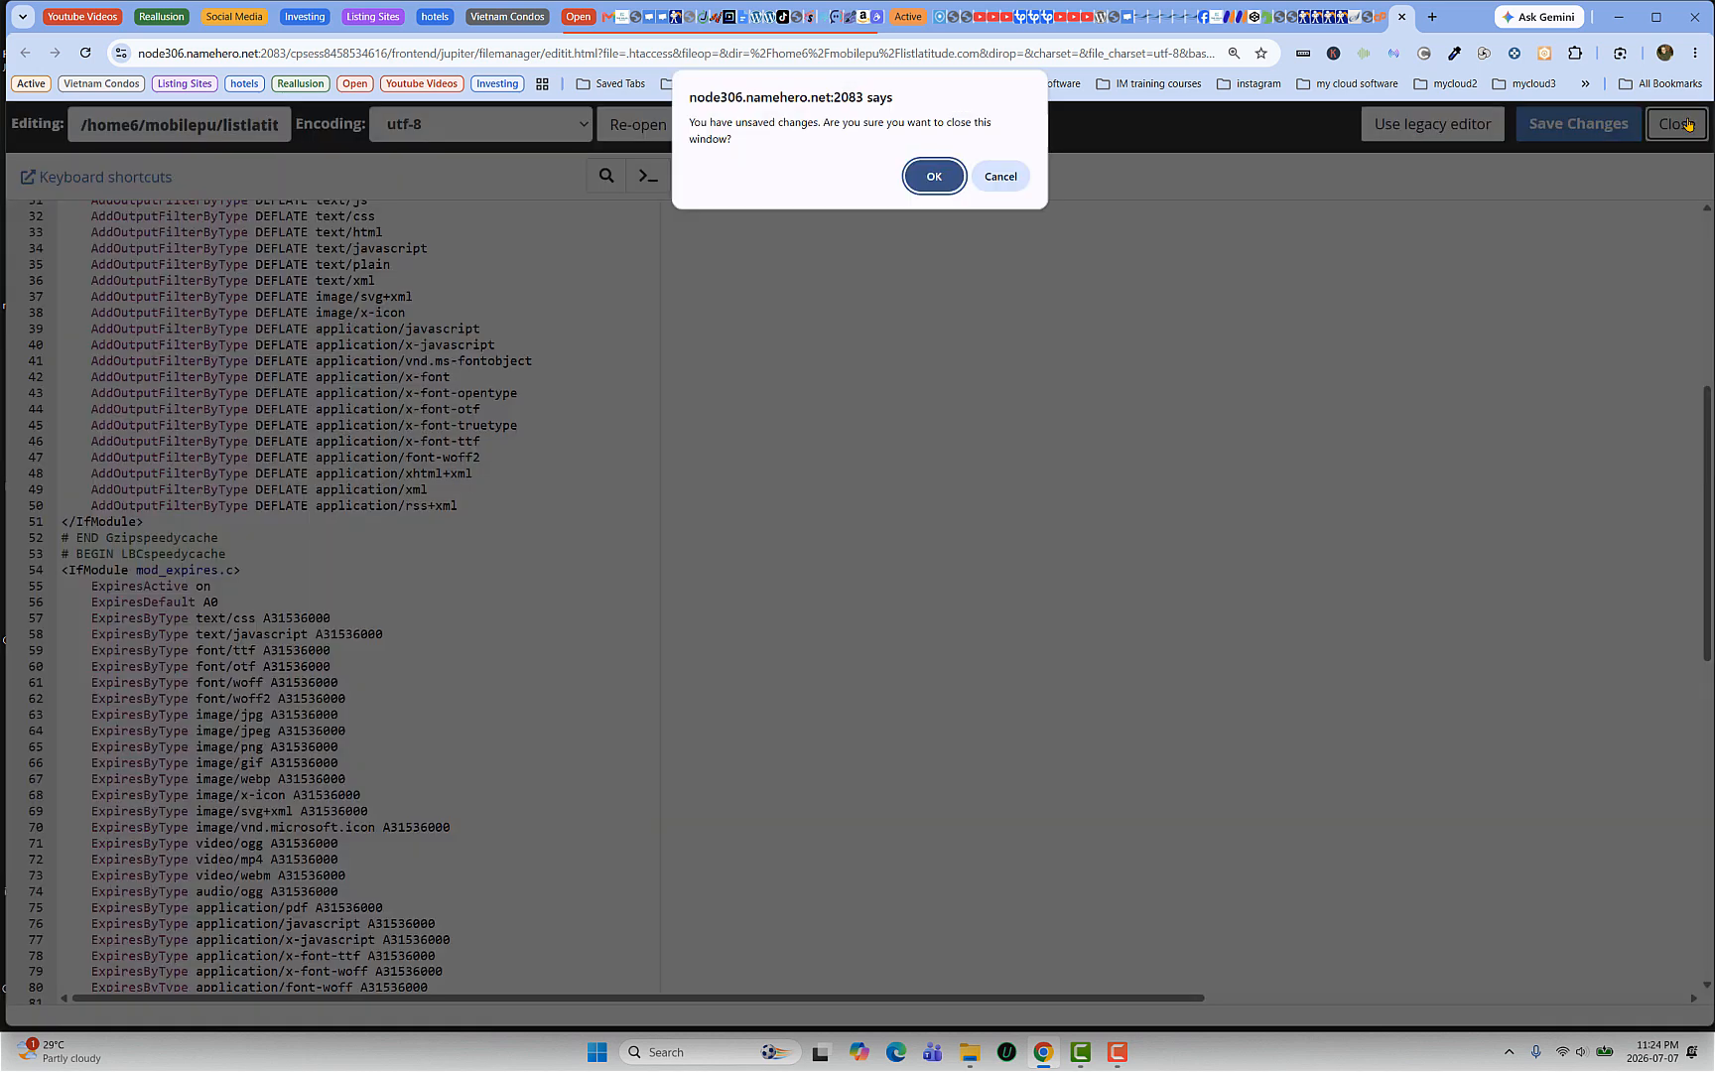
click(943, 181)
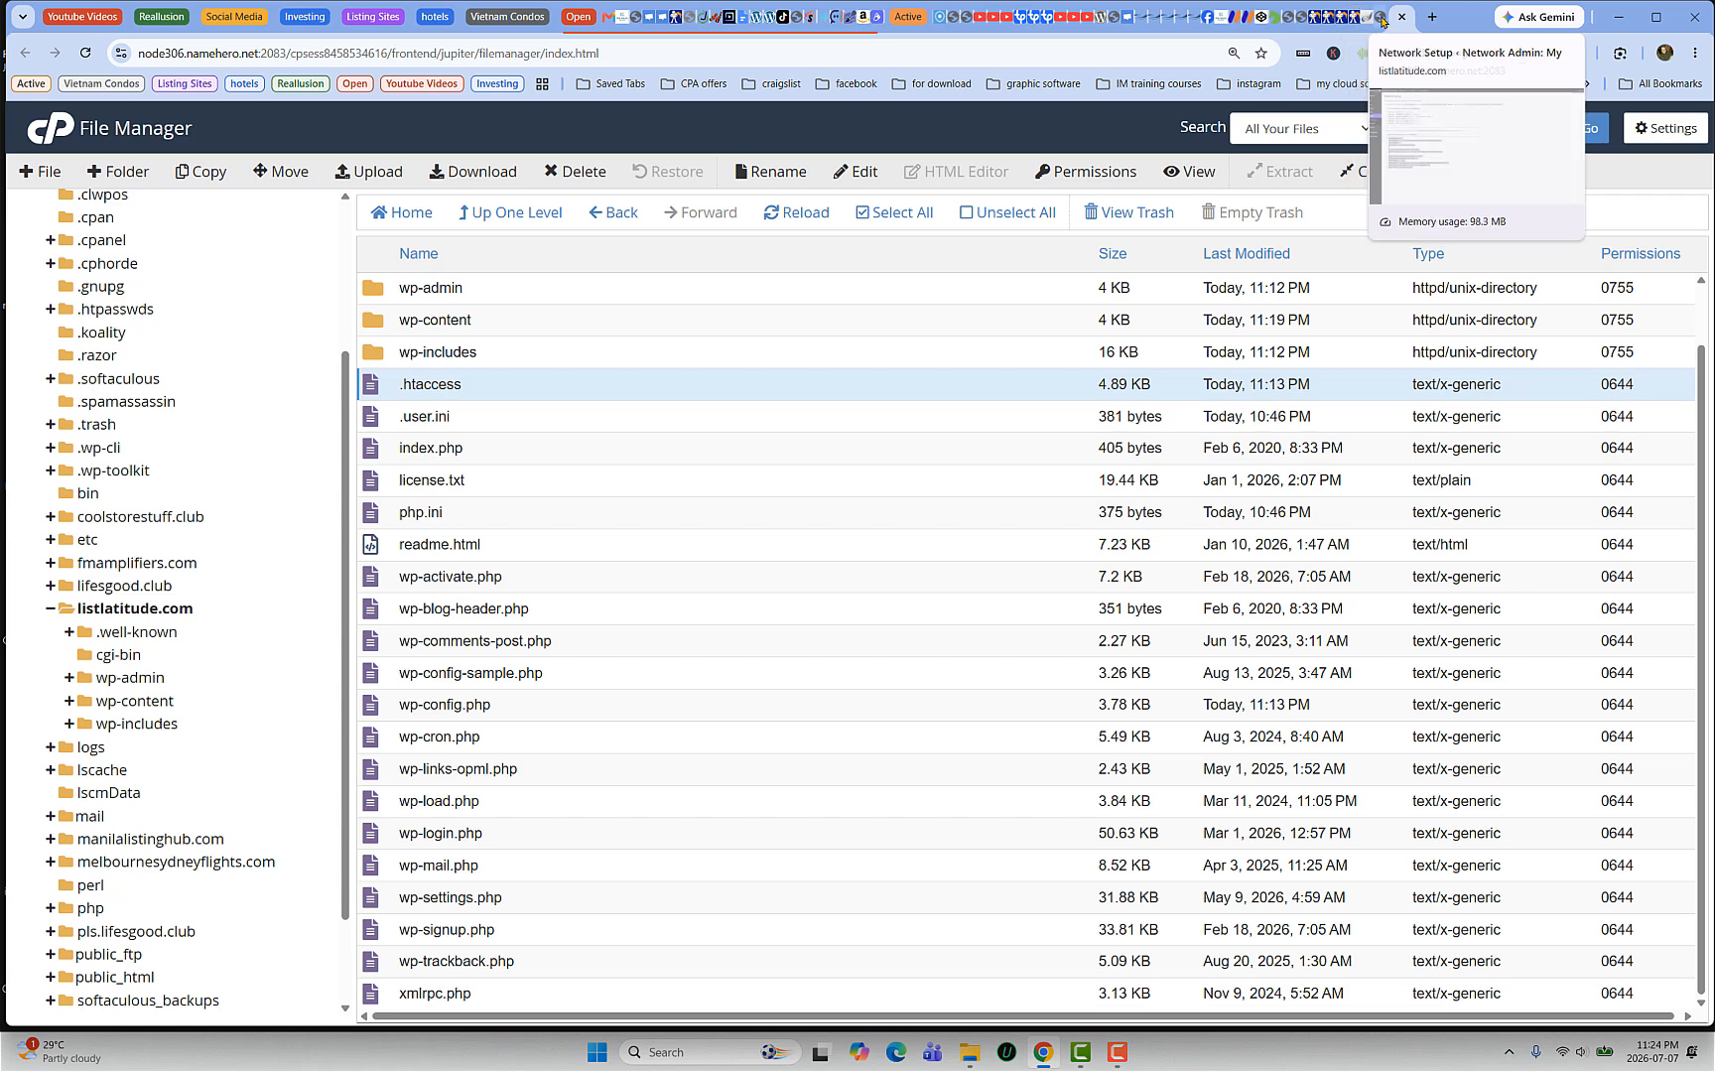
Step: Switch to the listlatitude.com Network Setup page, log out of WordPress, and check the login-attempts notice
click(1345, 20)
click(690, 522)
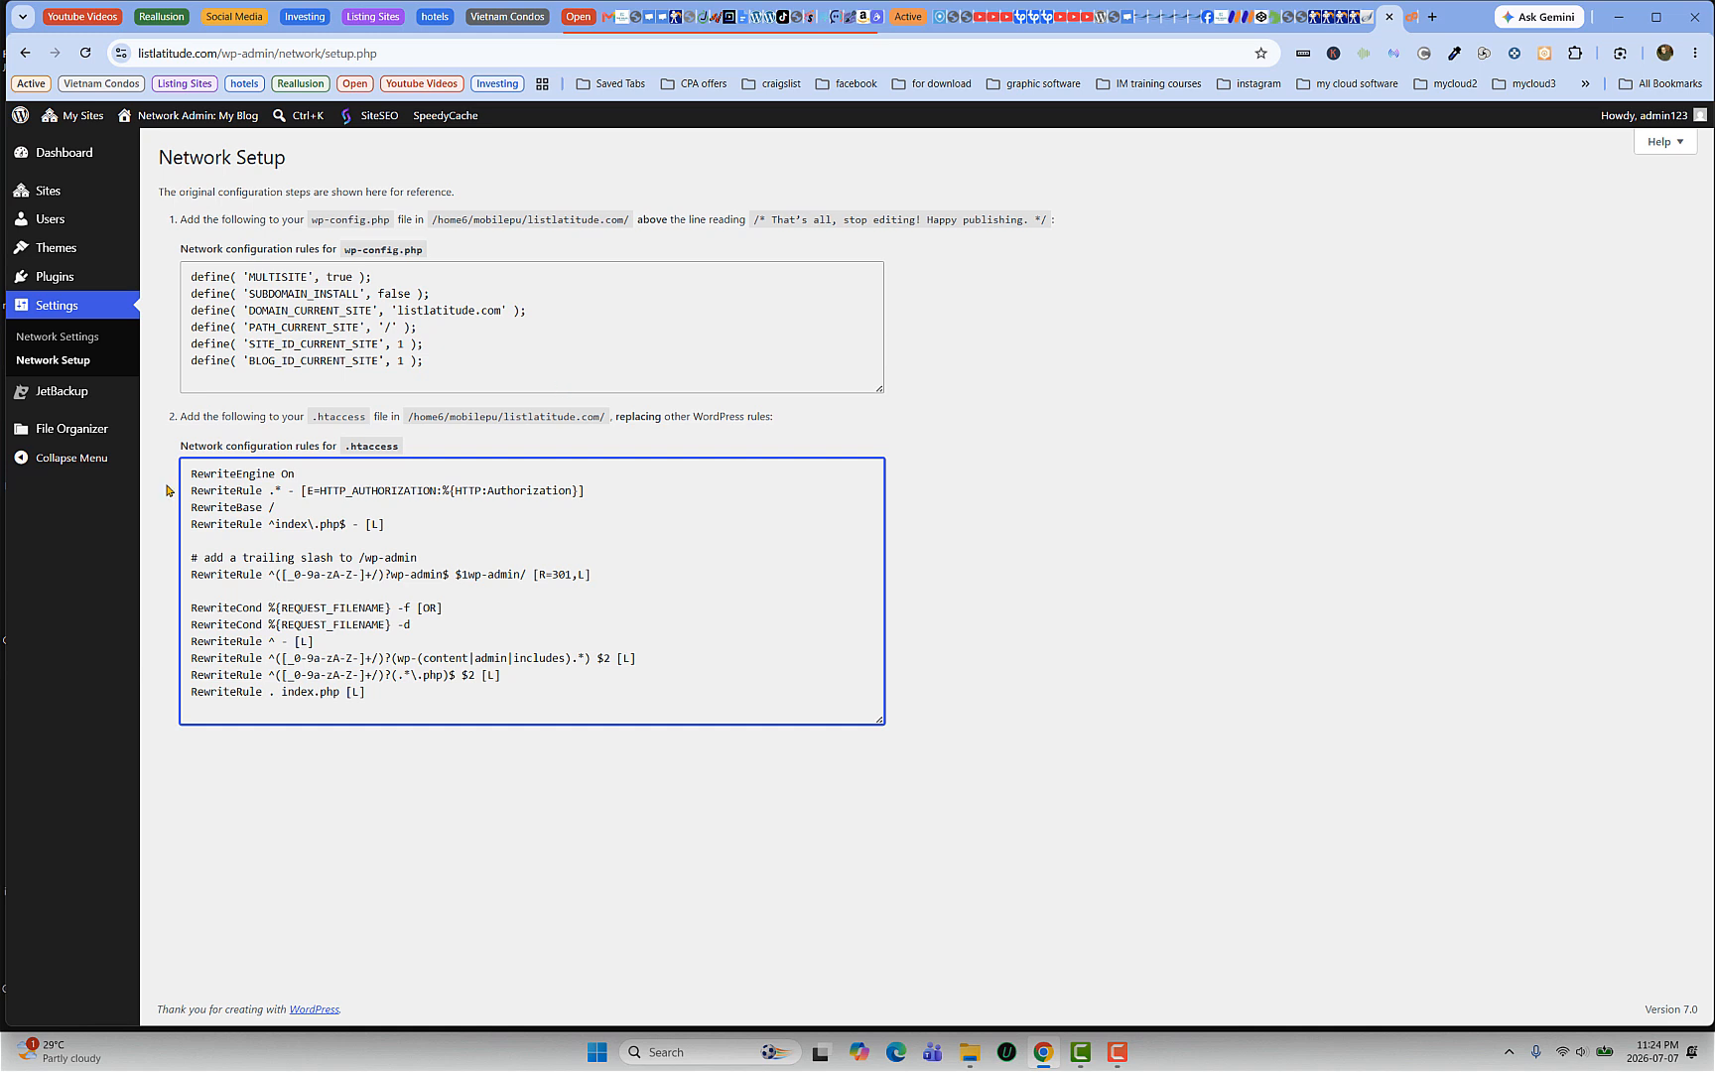
mouse_move(82, 117)
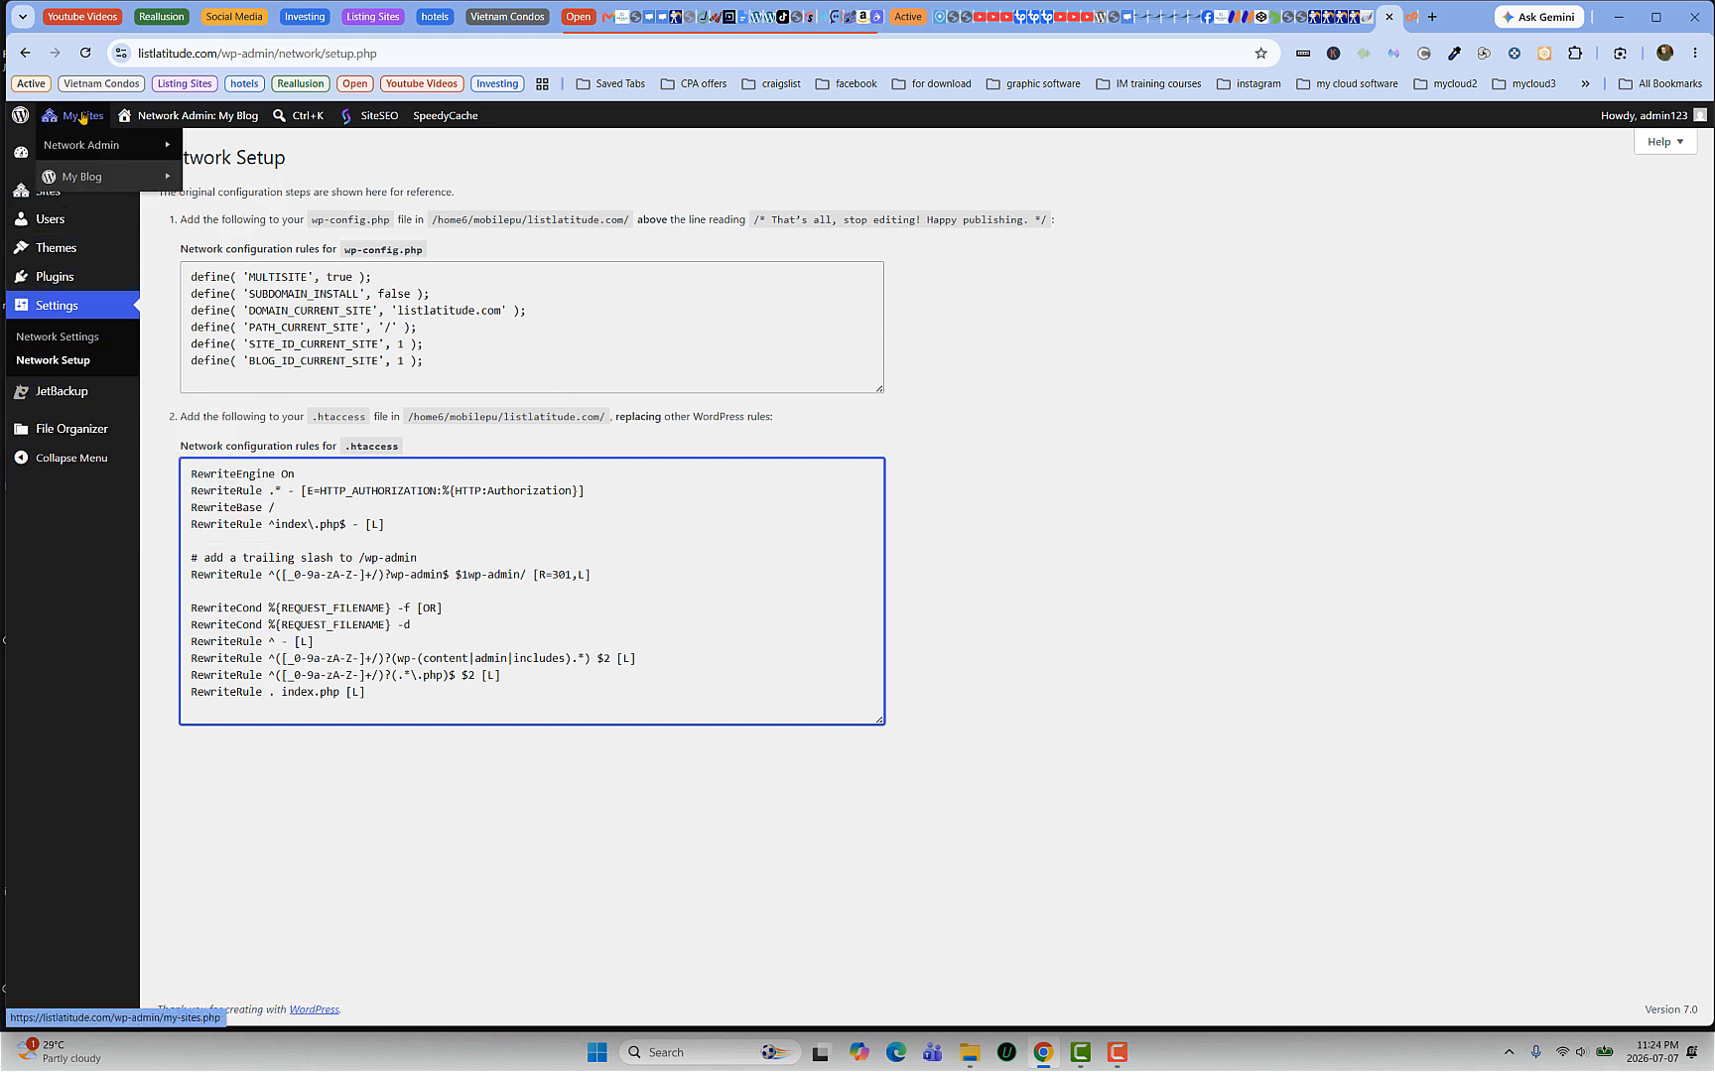
mouse_move(1629, 130)
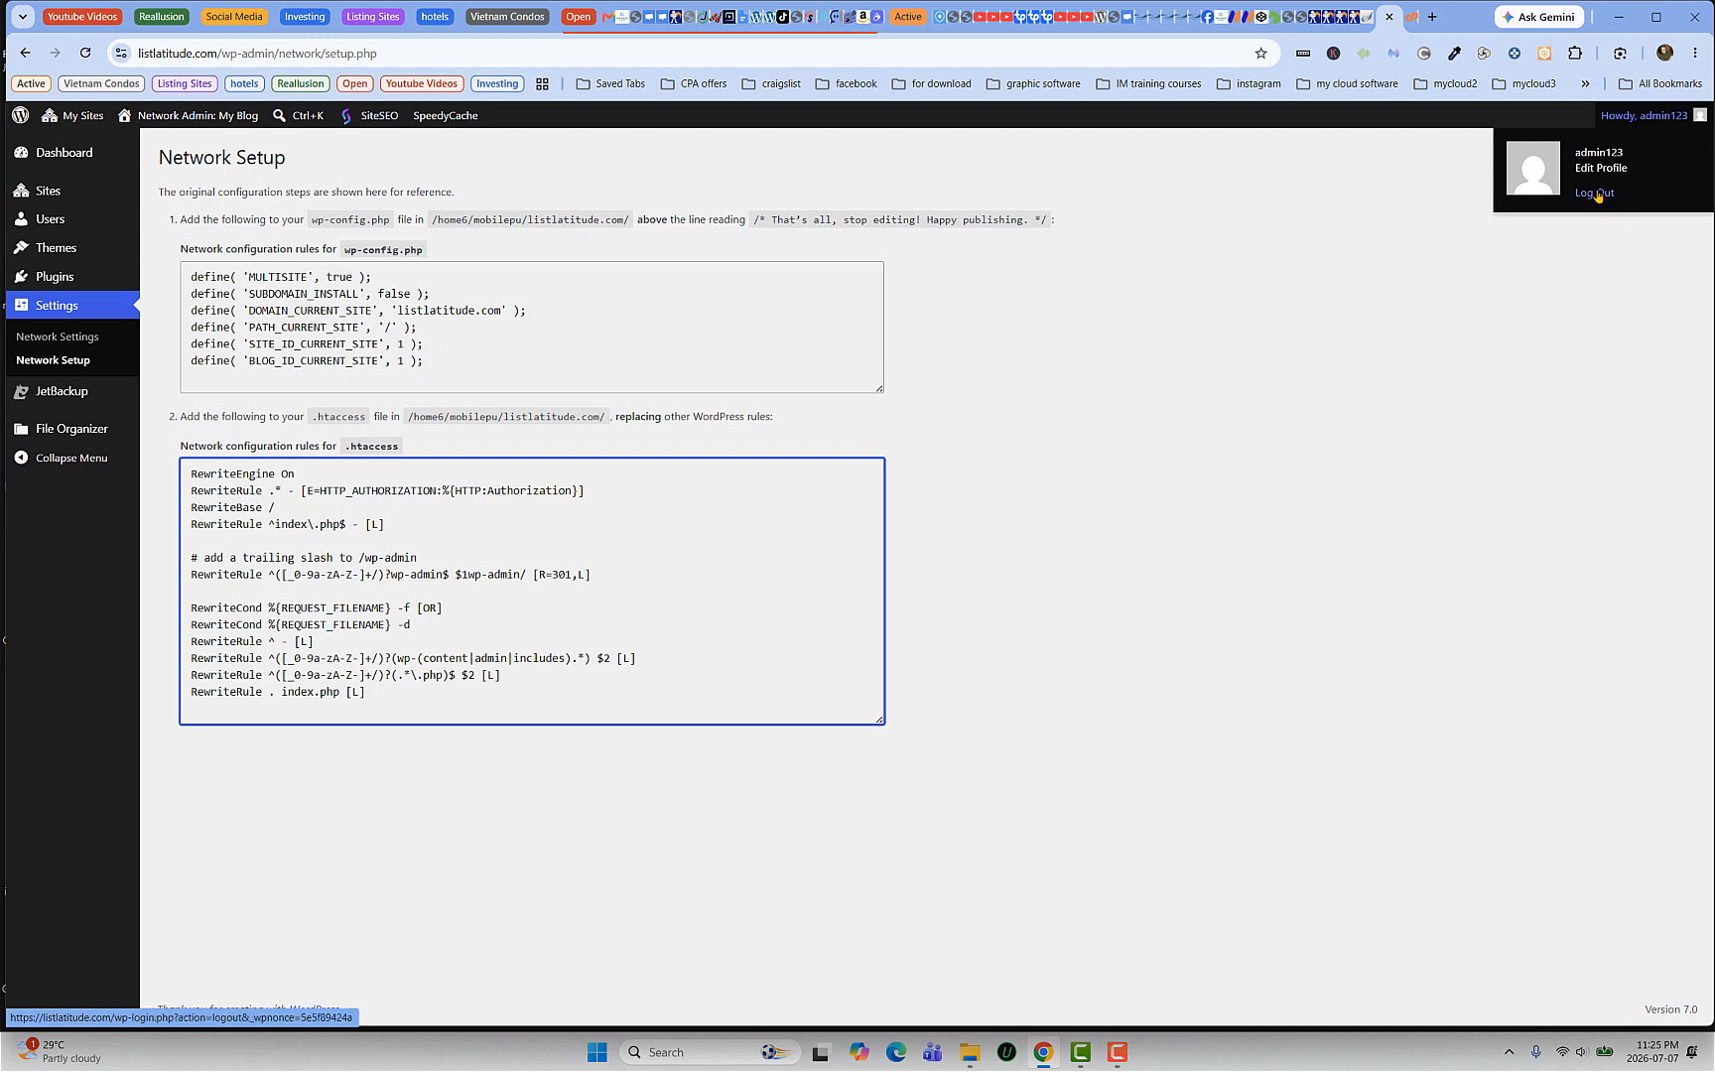
click(1598, 194)
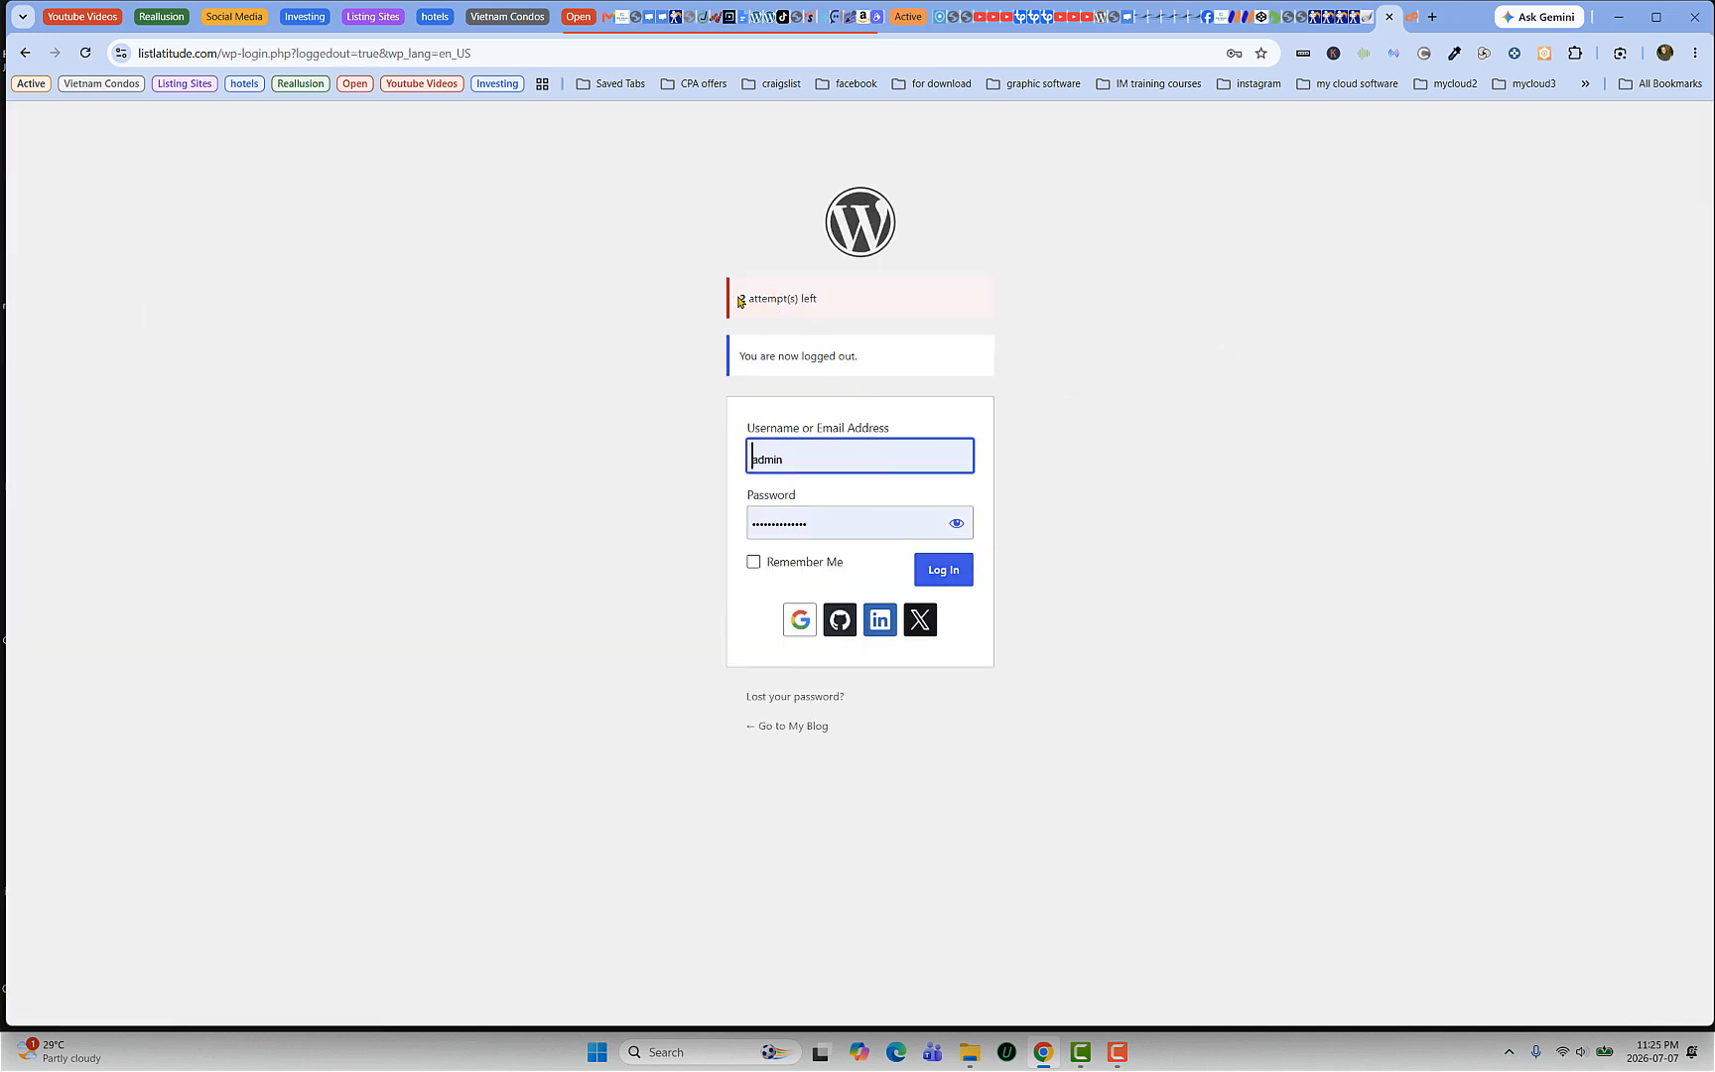
drag(741, 296, 839, 303)
click(802, 298)
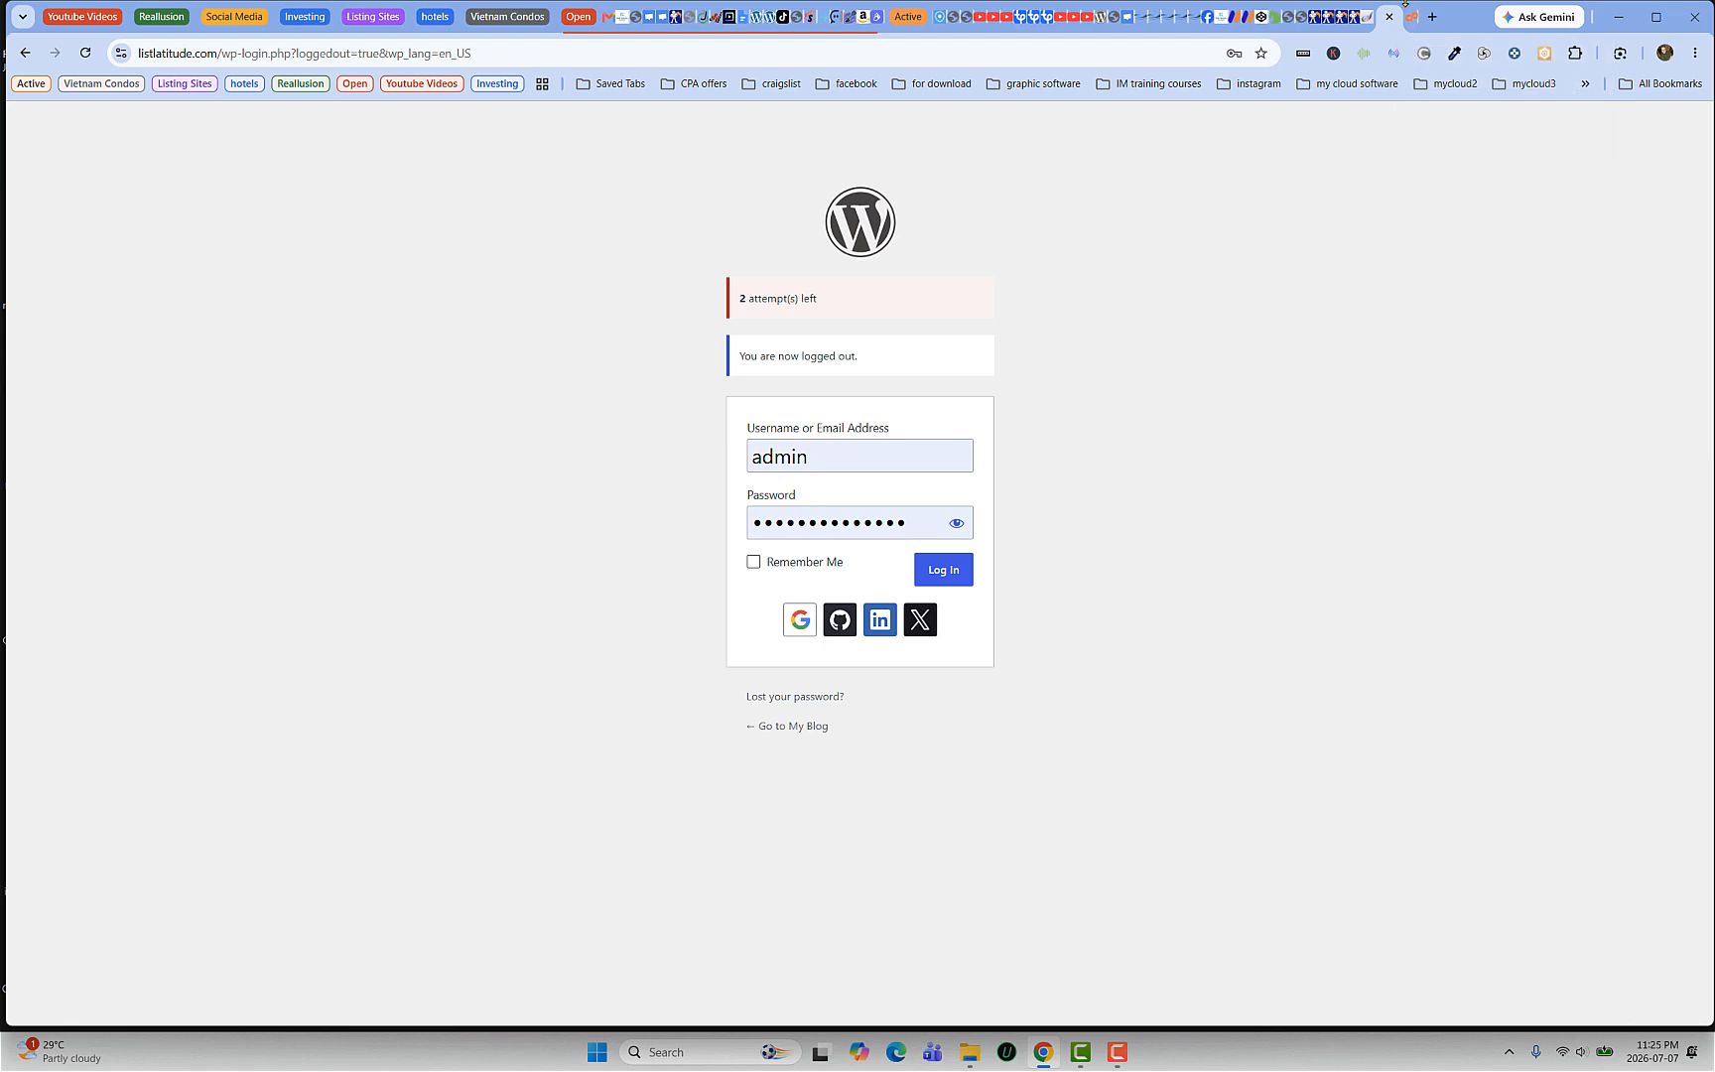
Step: Return to the cPanel File Manager and open the wp-content/plugins folder of listlatitude.com
click(1412, 18)
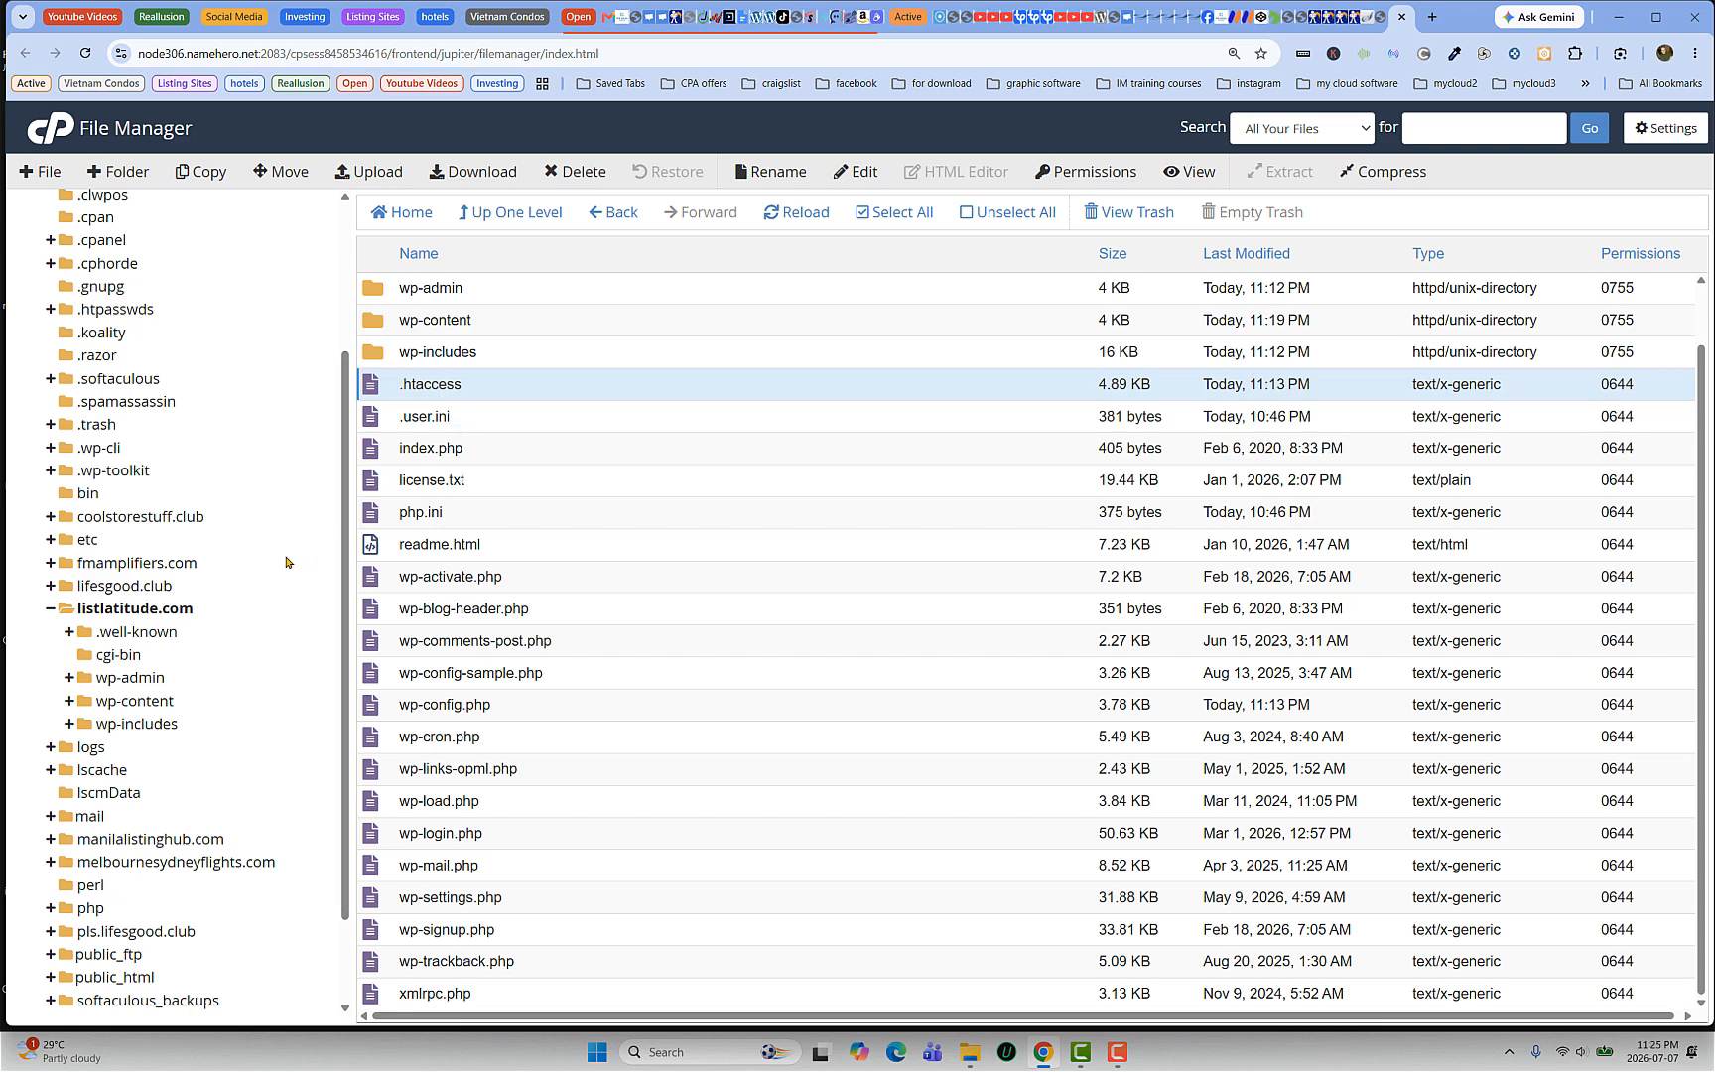
scroll(194, 625, down, 2)
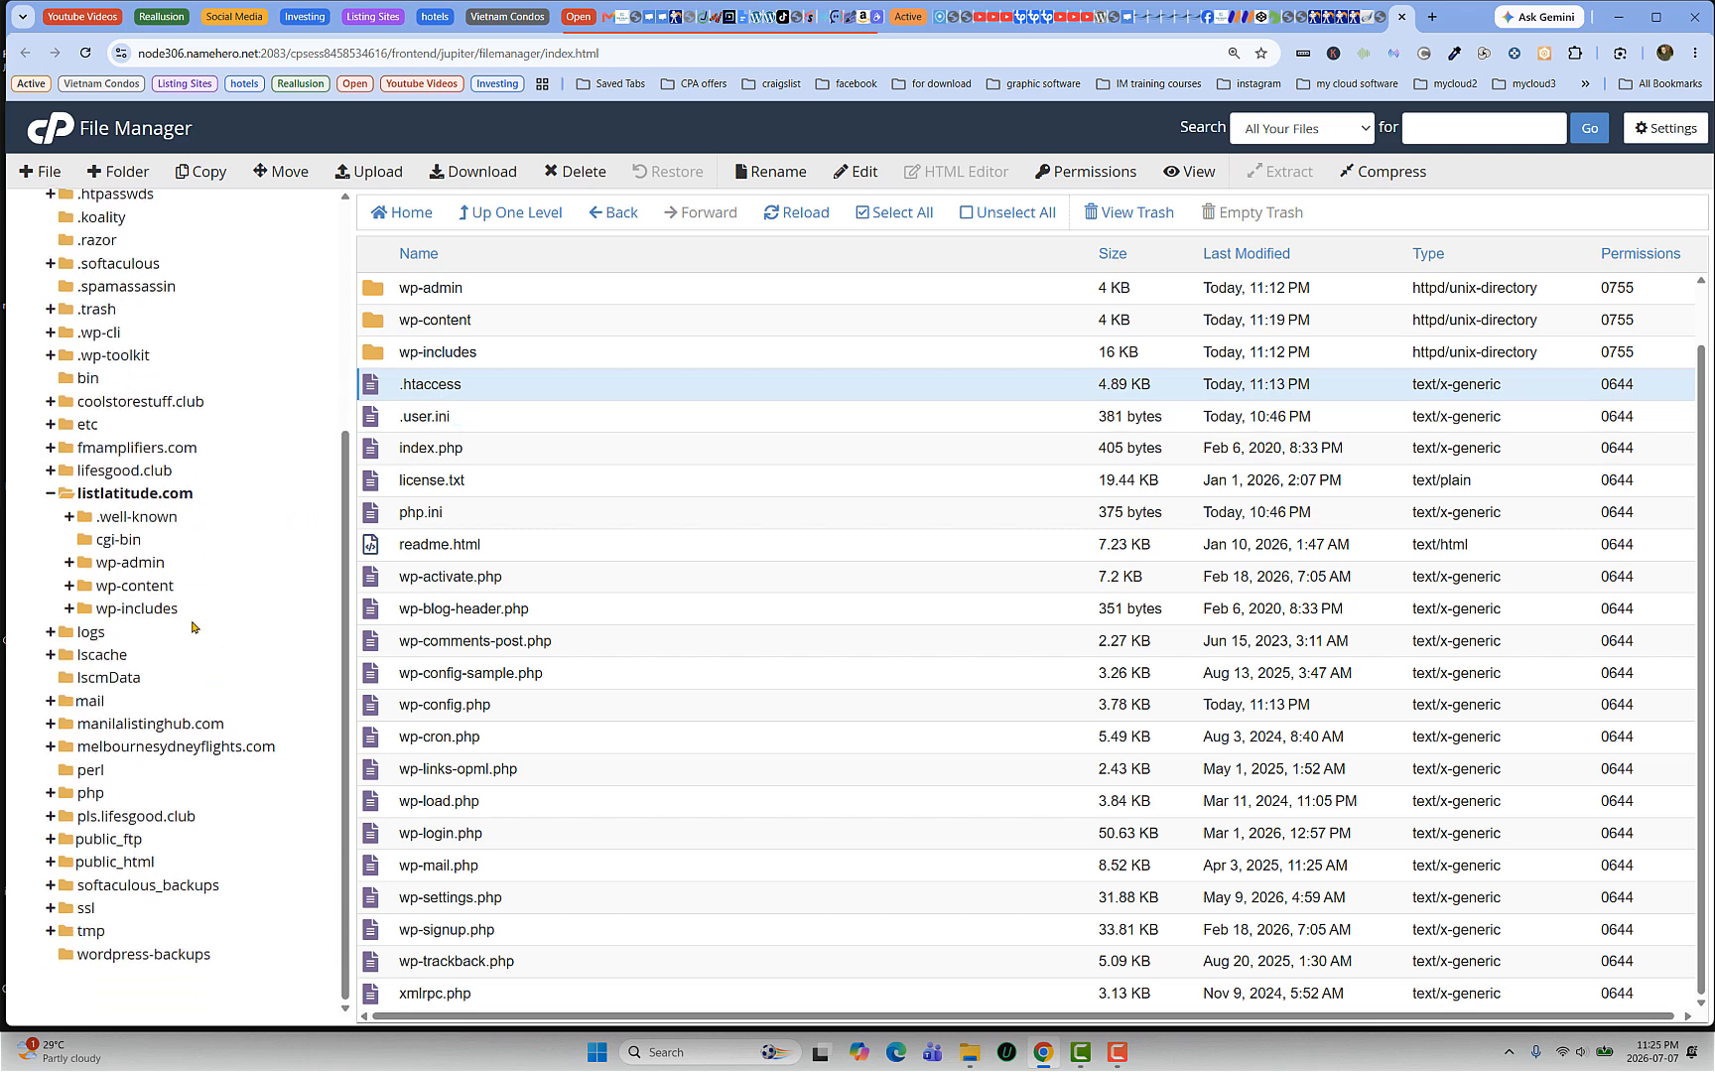
click(157, 588)
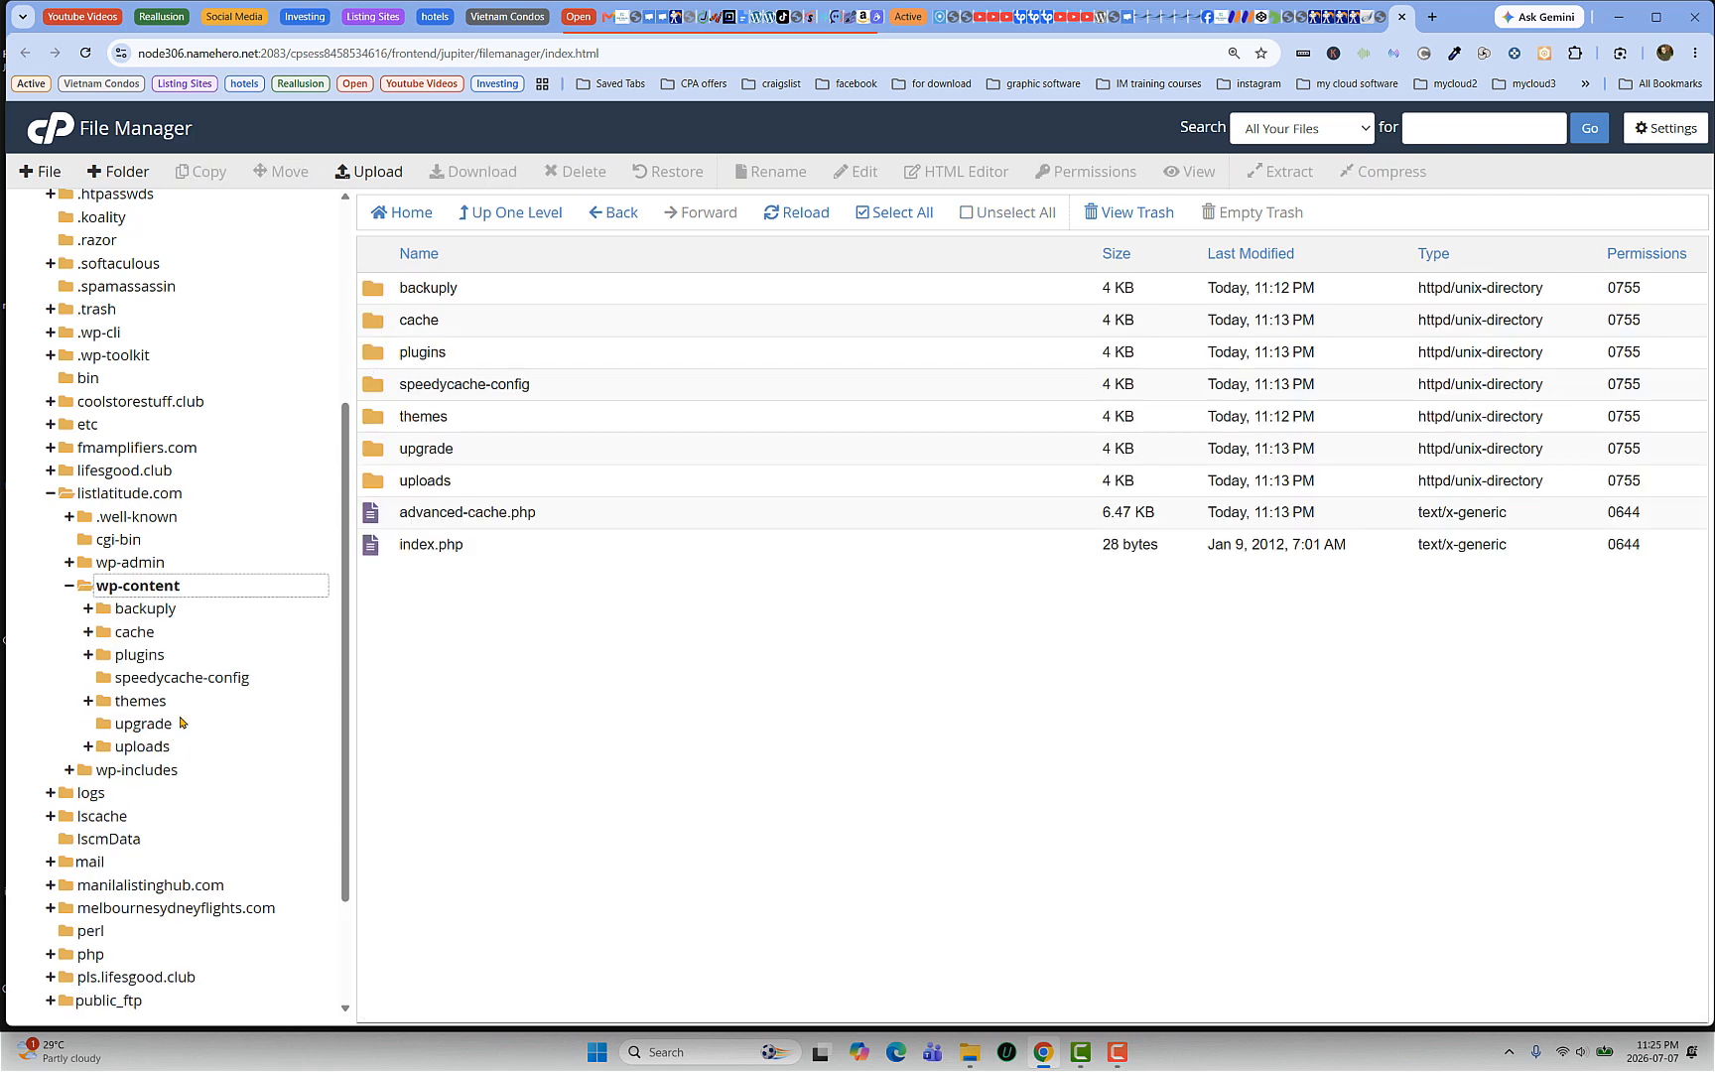
click(145, 654)
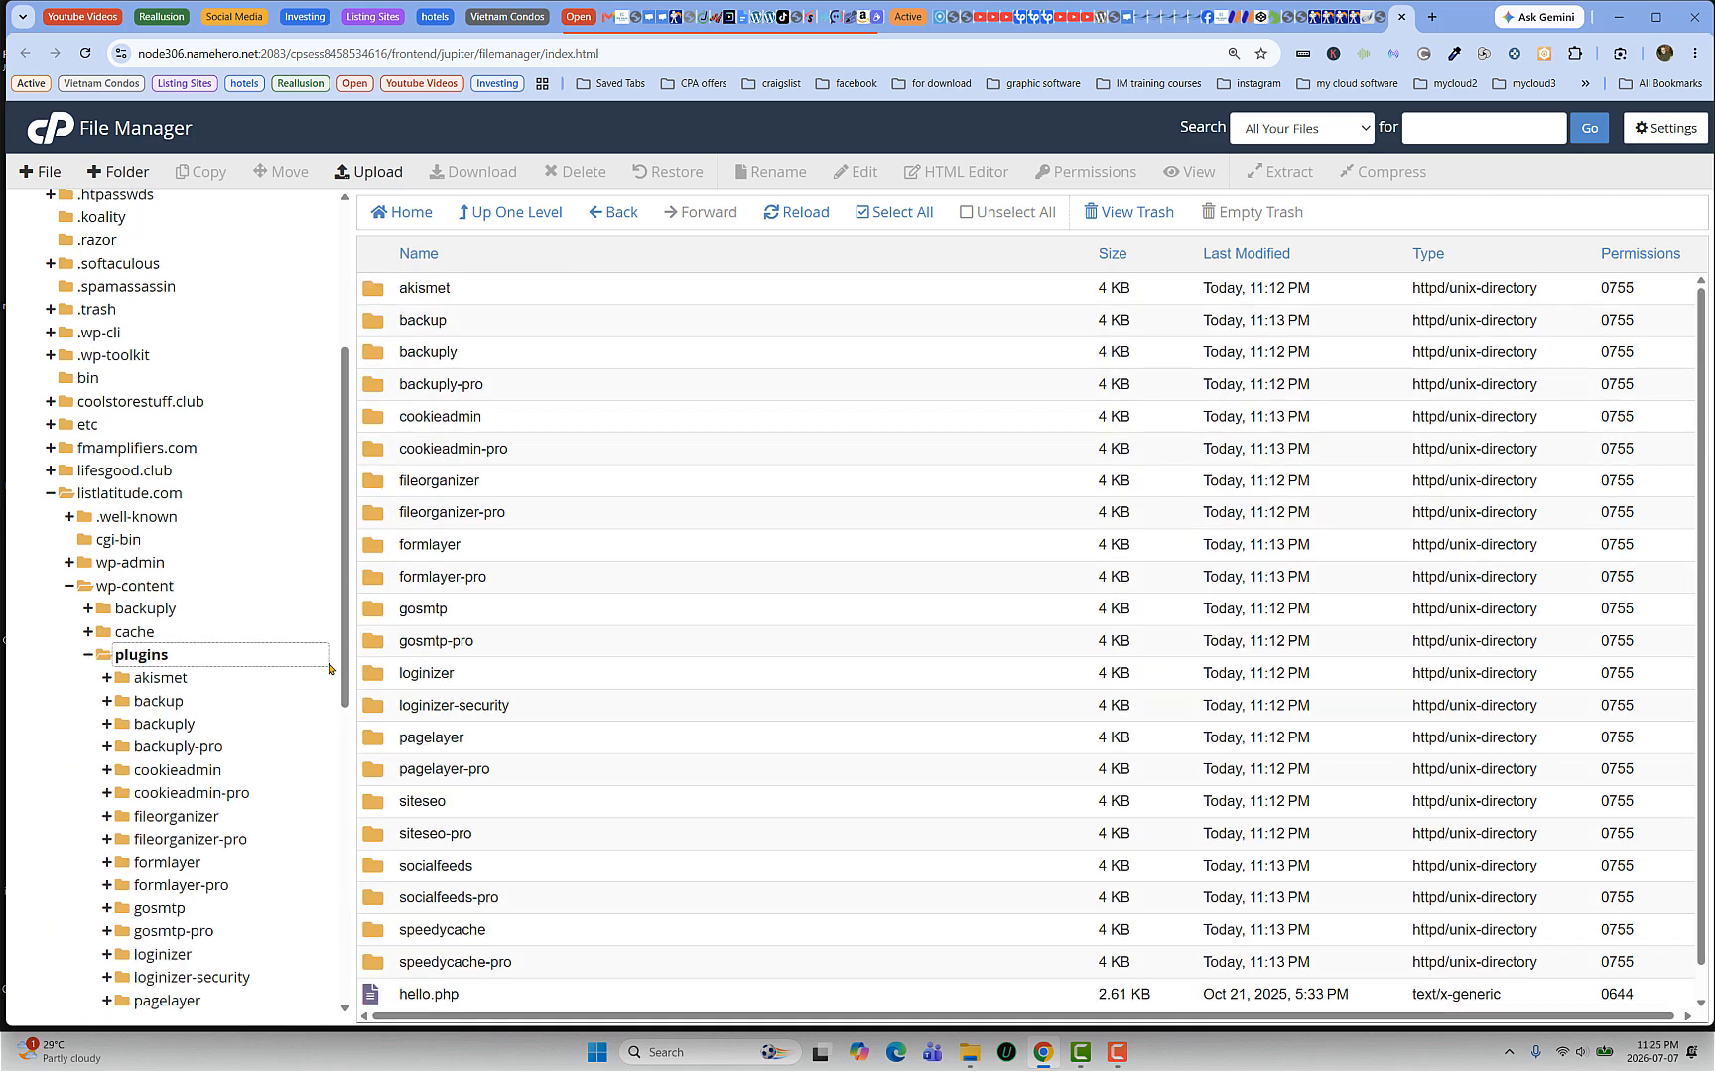
scroll(200, 655, down, 3)
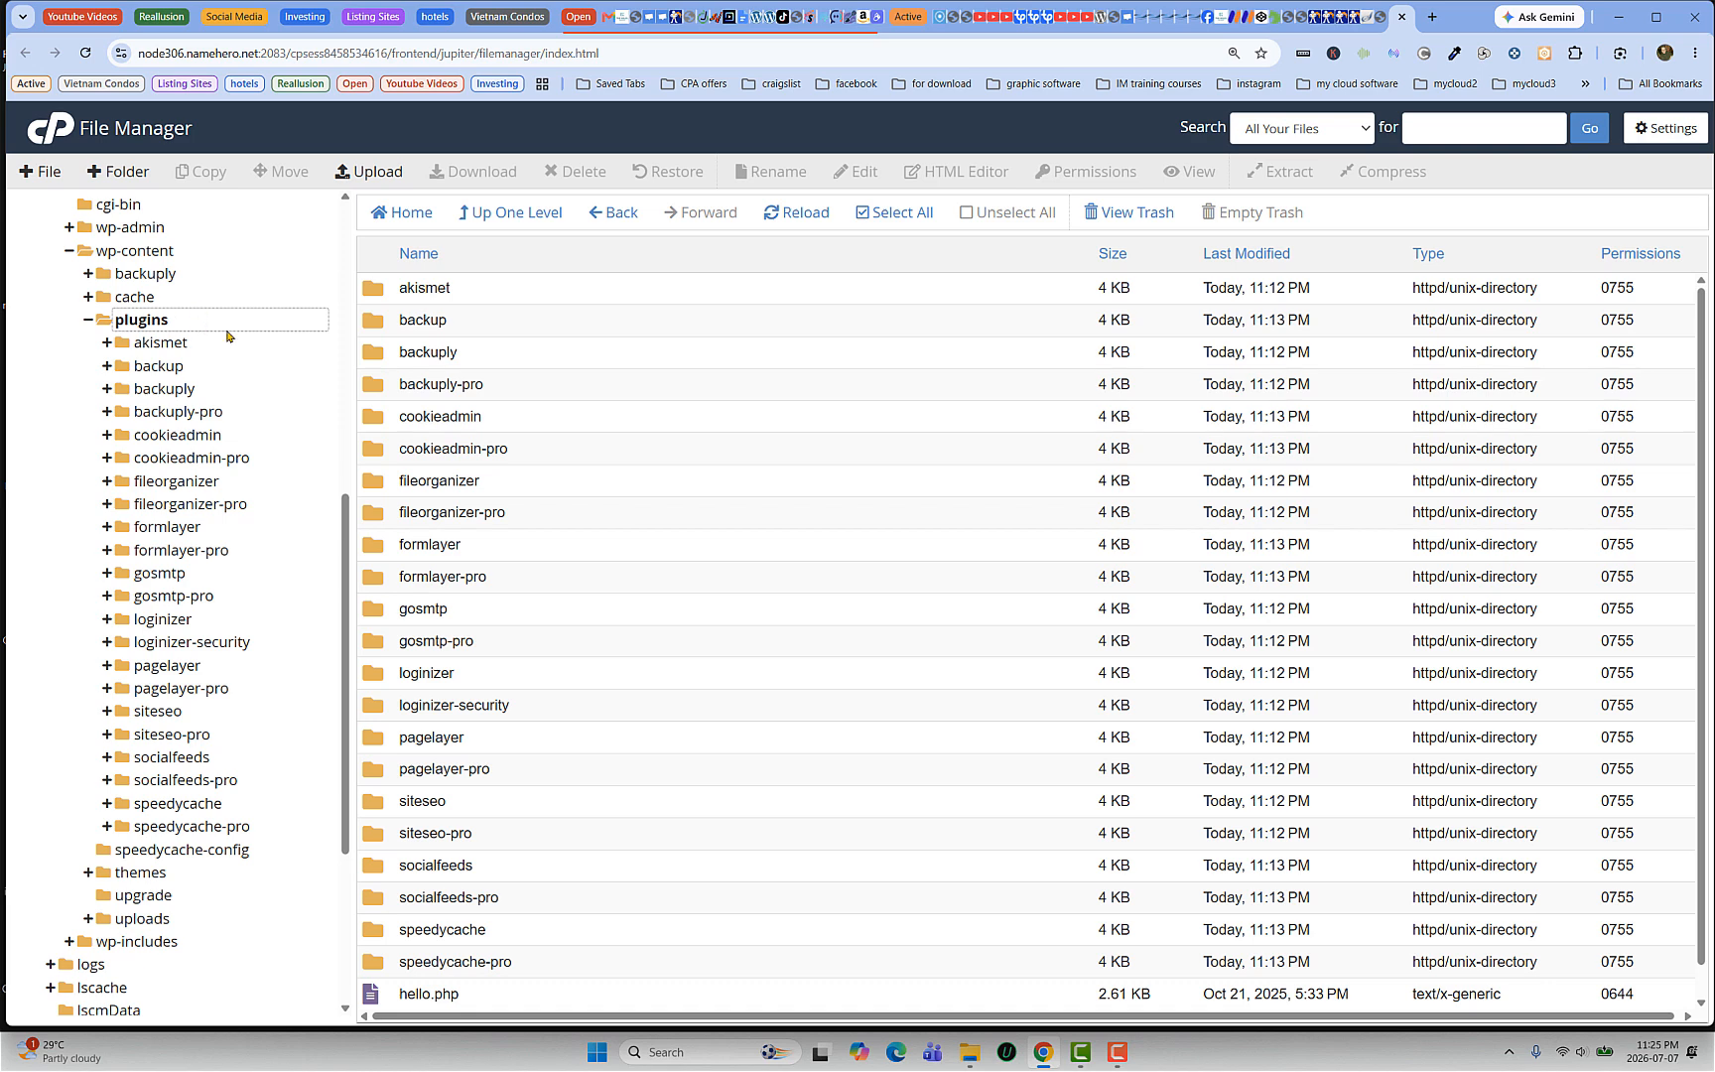
scroll(449, 613, down, 1)
scroll(449, 607, down, 1)
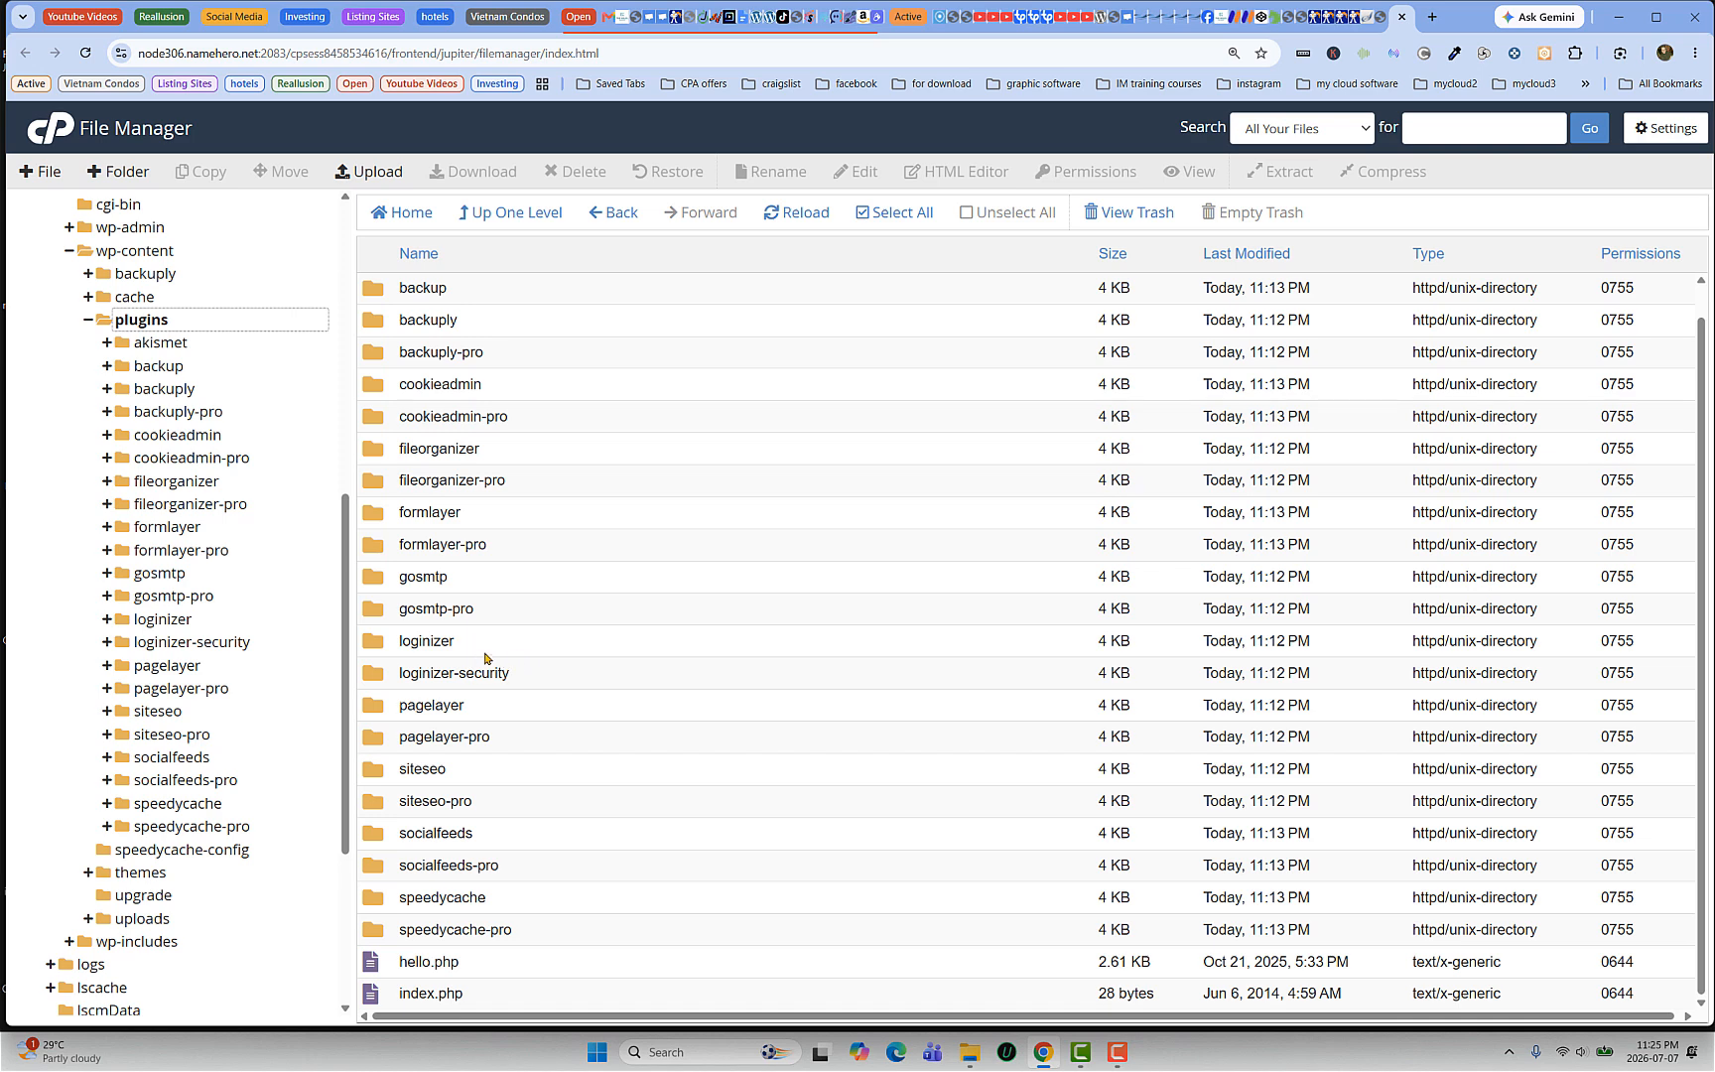
Step: Rename the loginizer plugin folder to loginizer-disabled
click(450, 646)
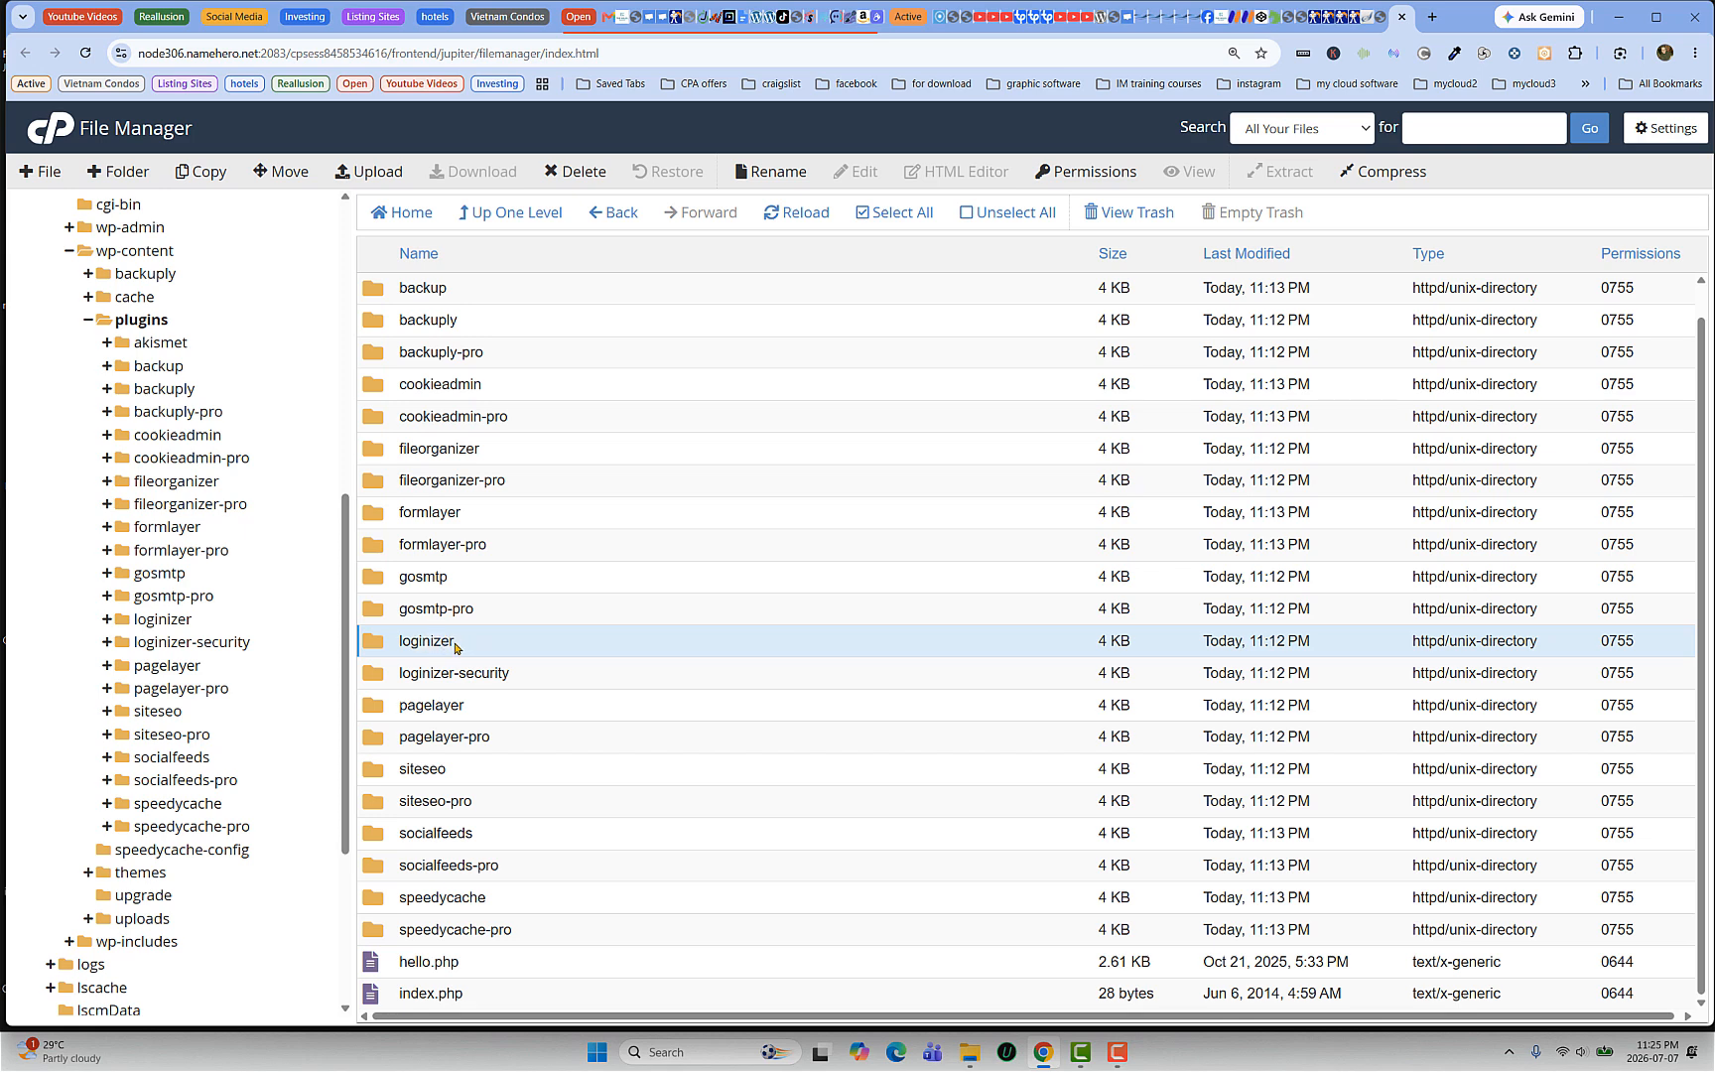
ctrl+click(457, 646)
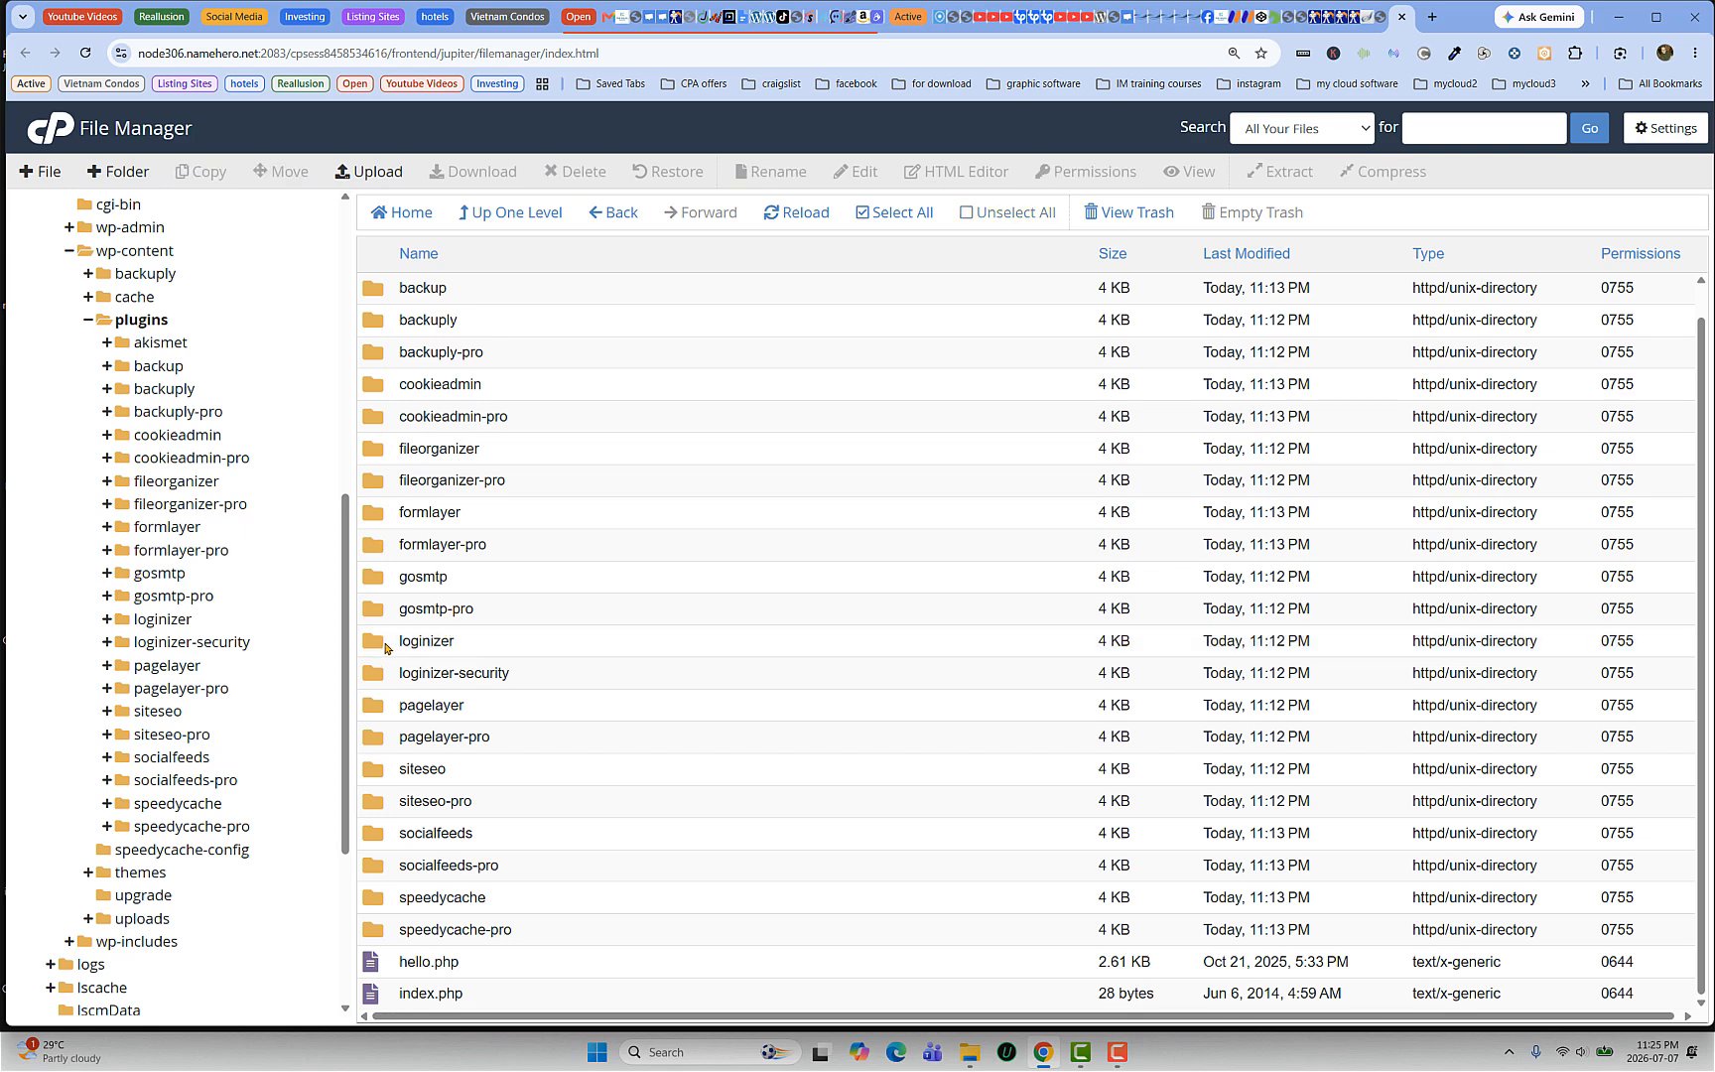
click(387, 645)
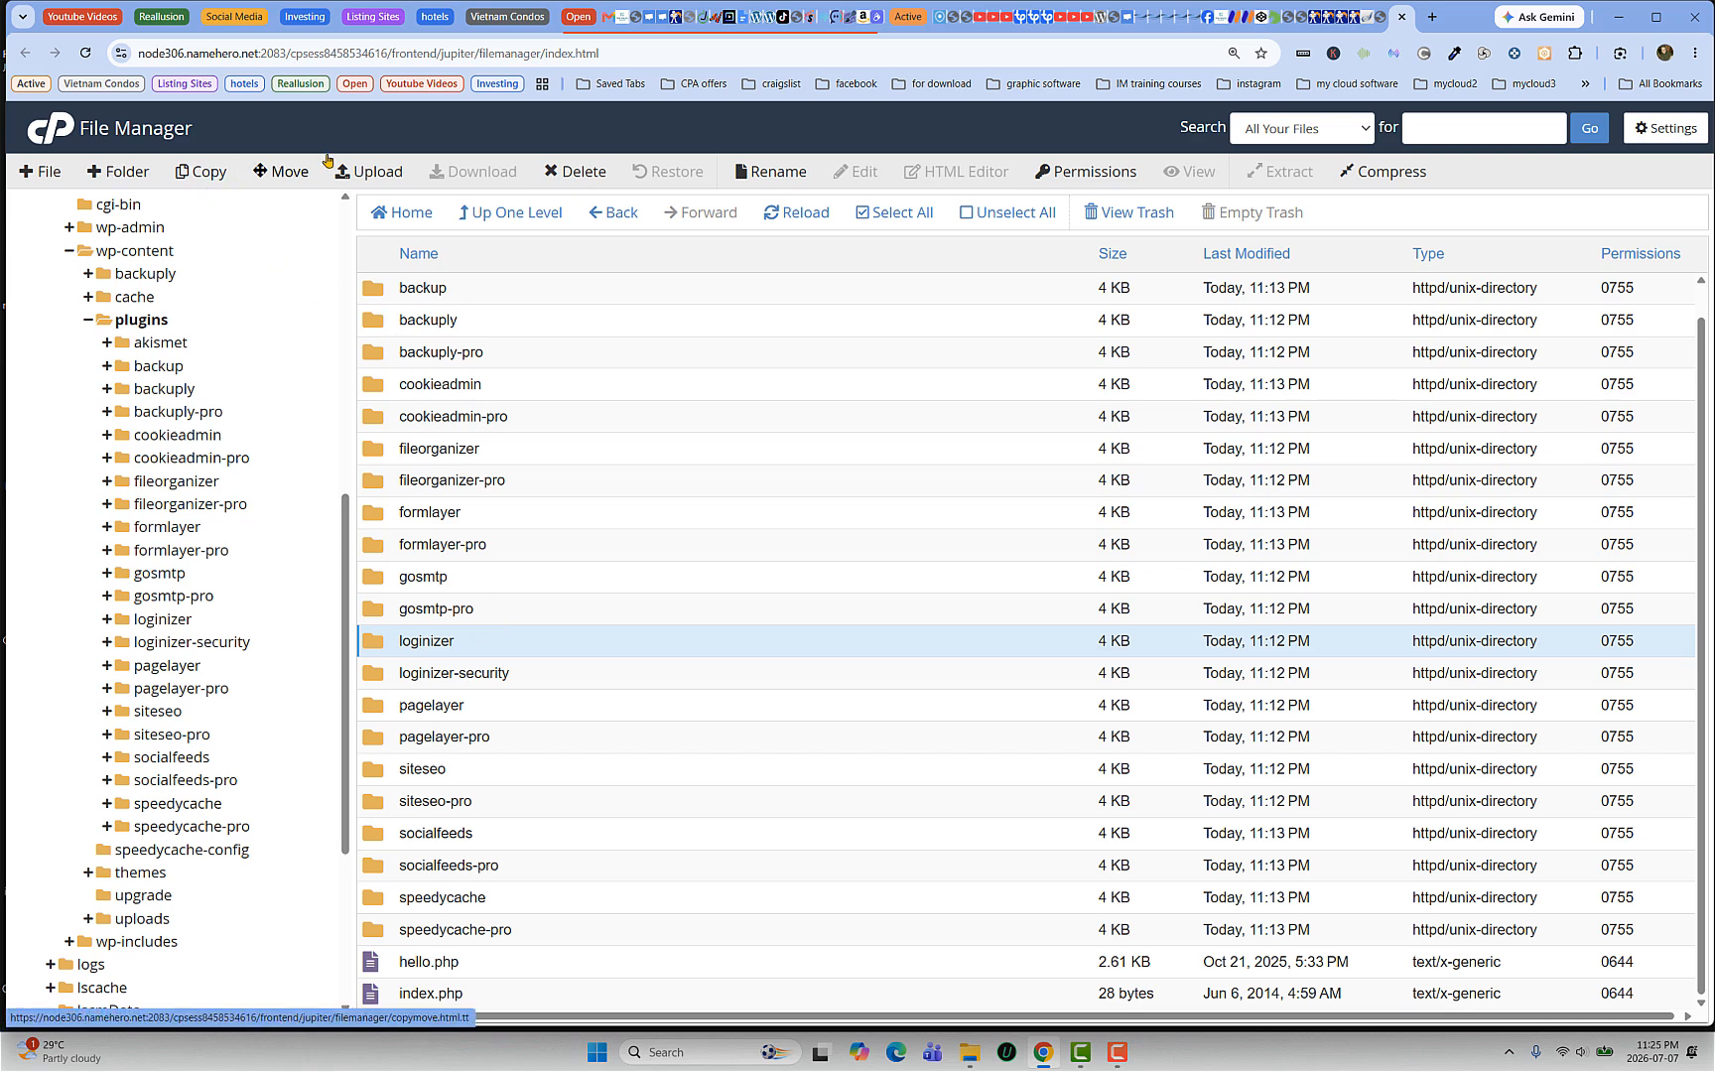
click(770, 172)
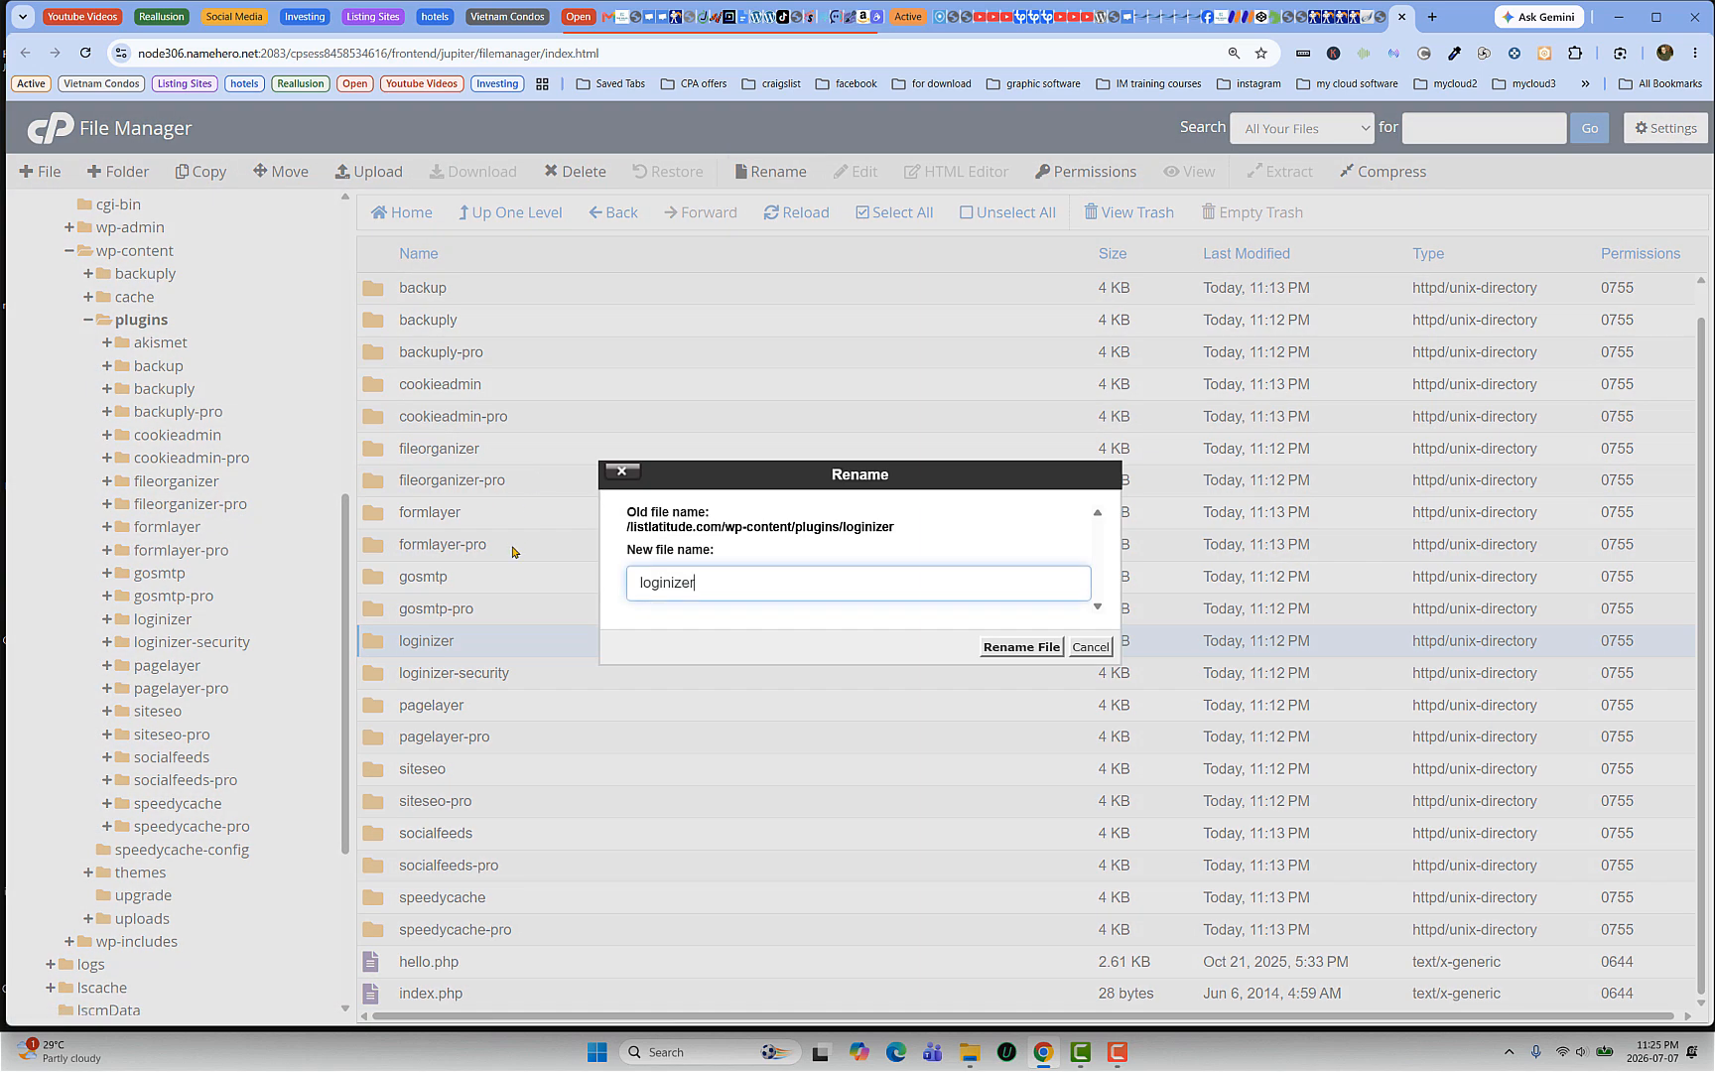
text(-disabled)
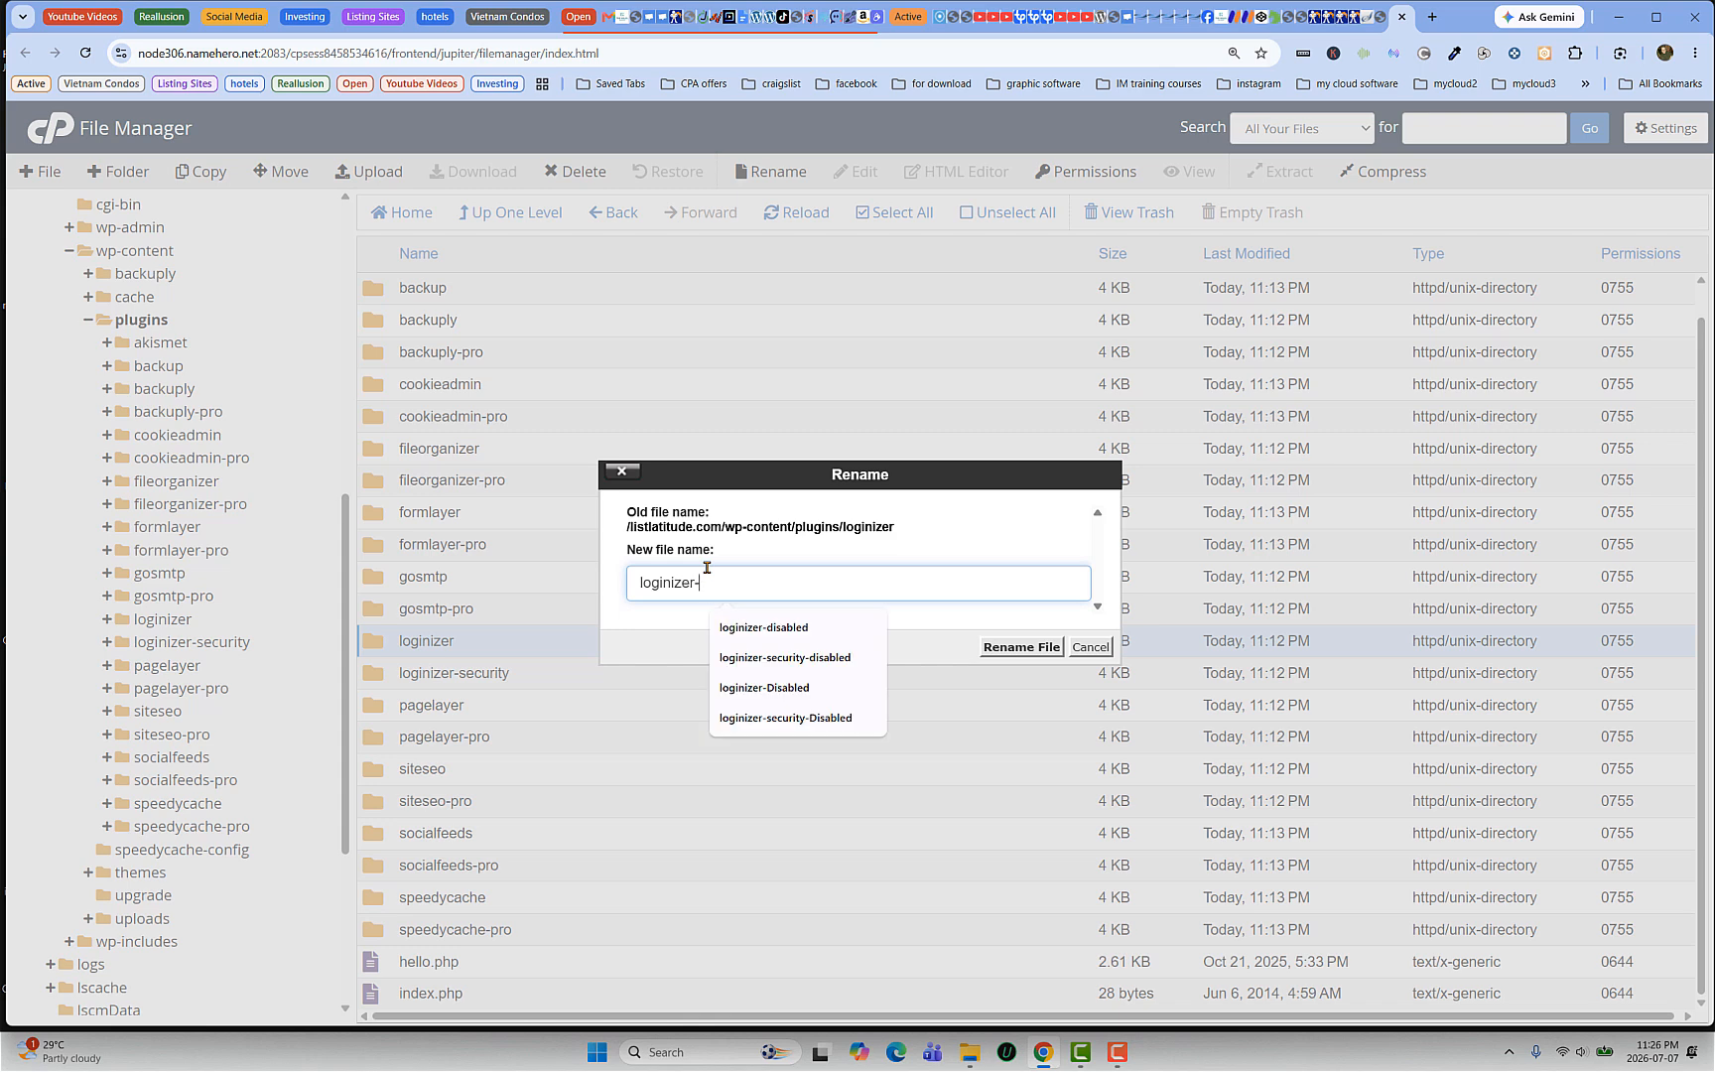
click(772, 632)
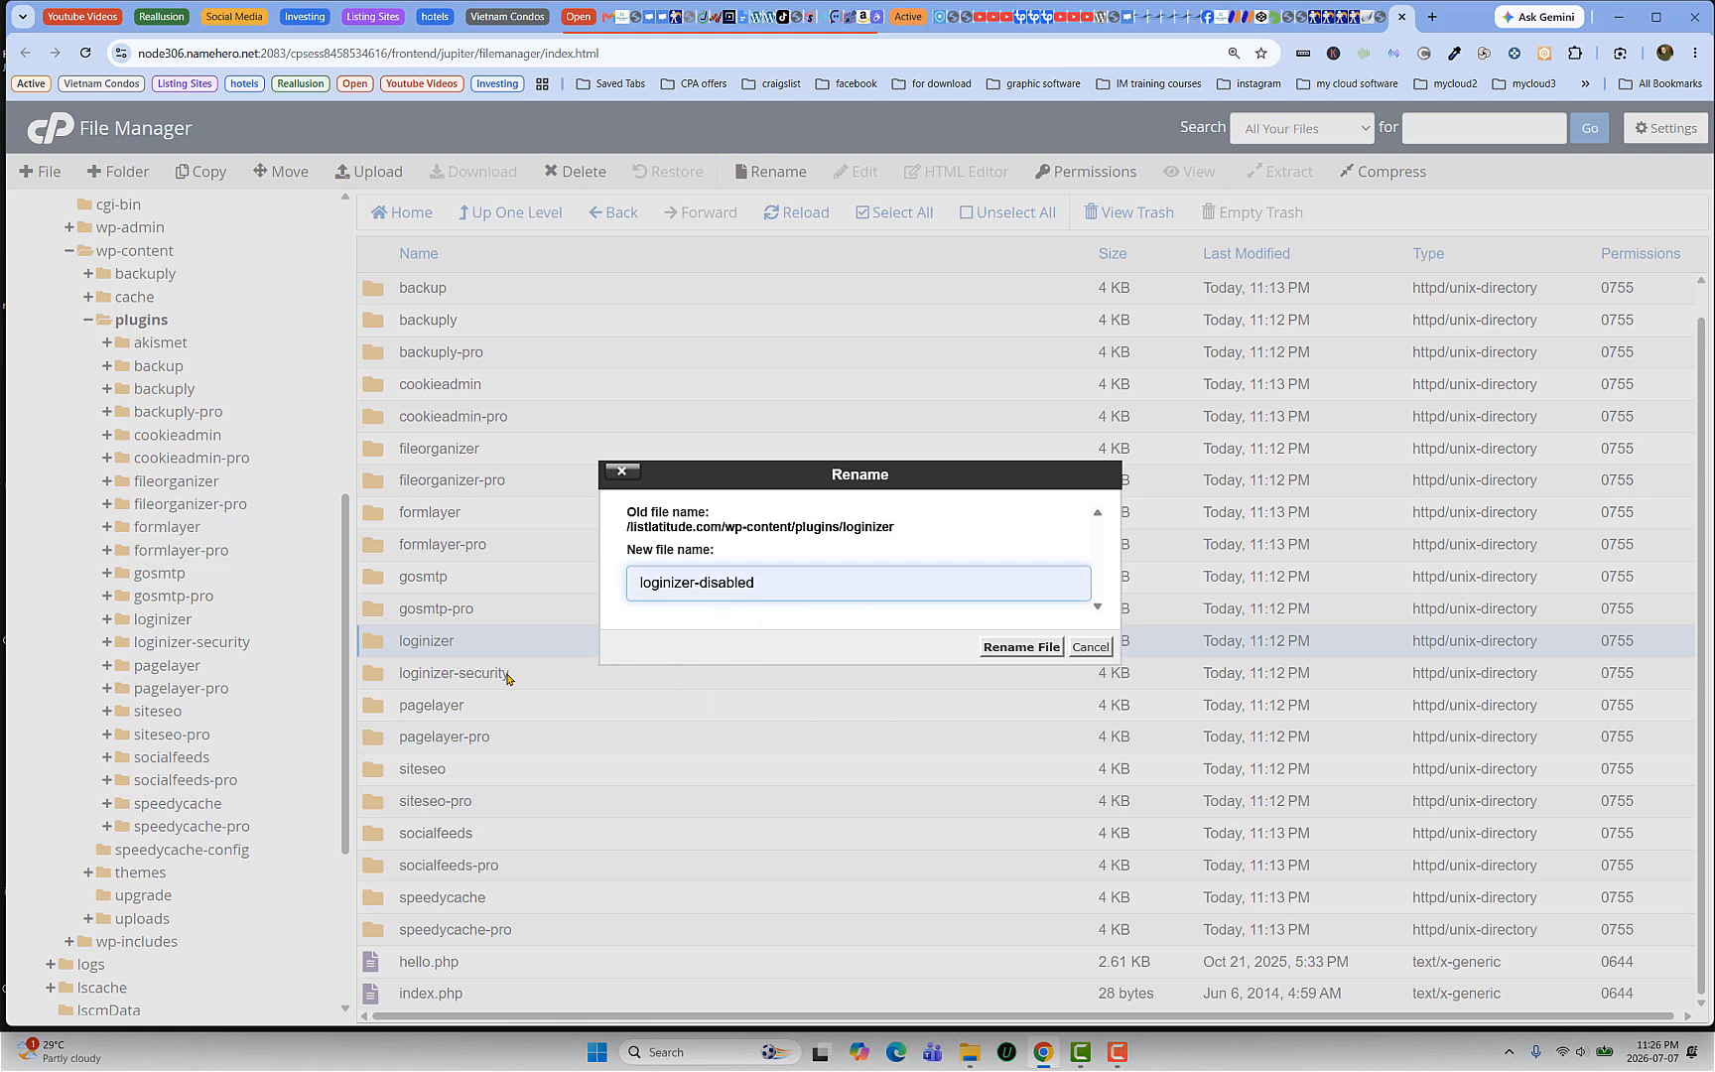
click(1022, 647)
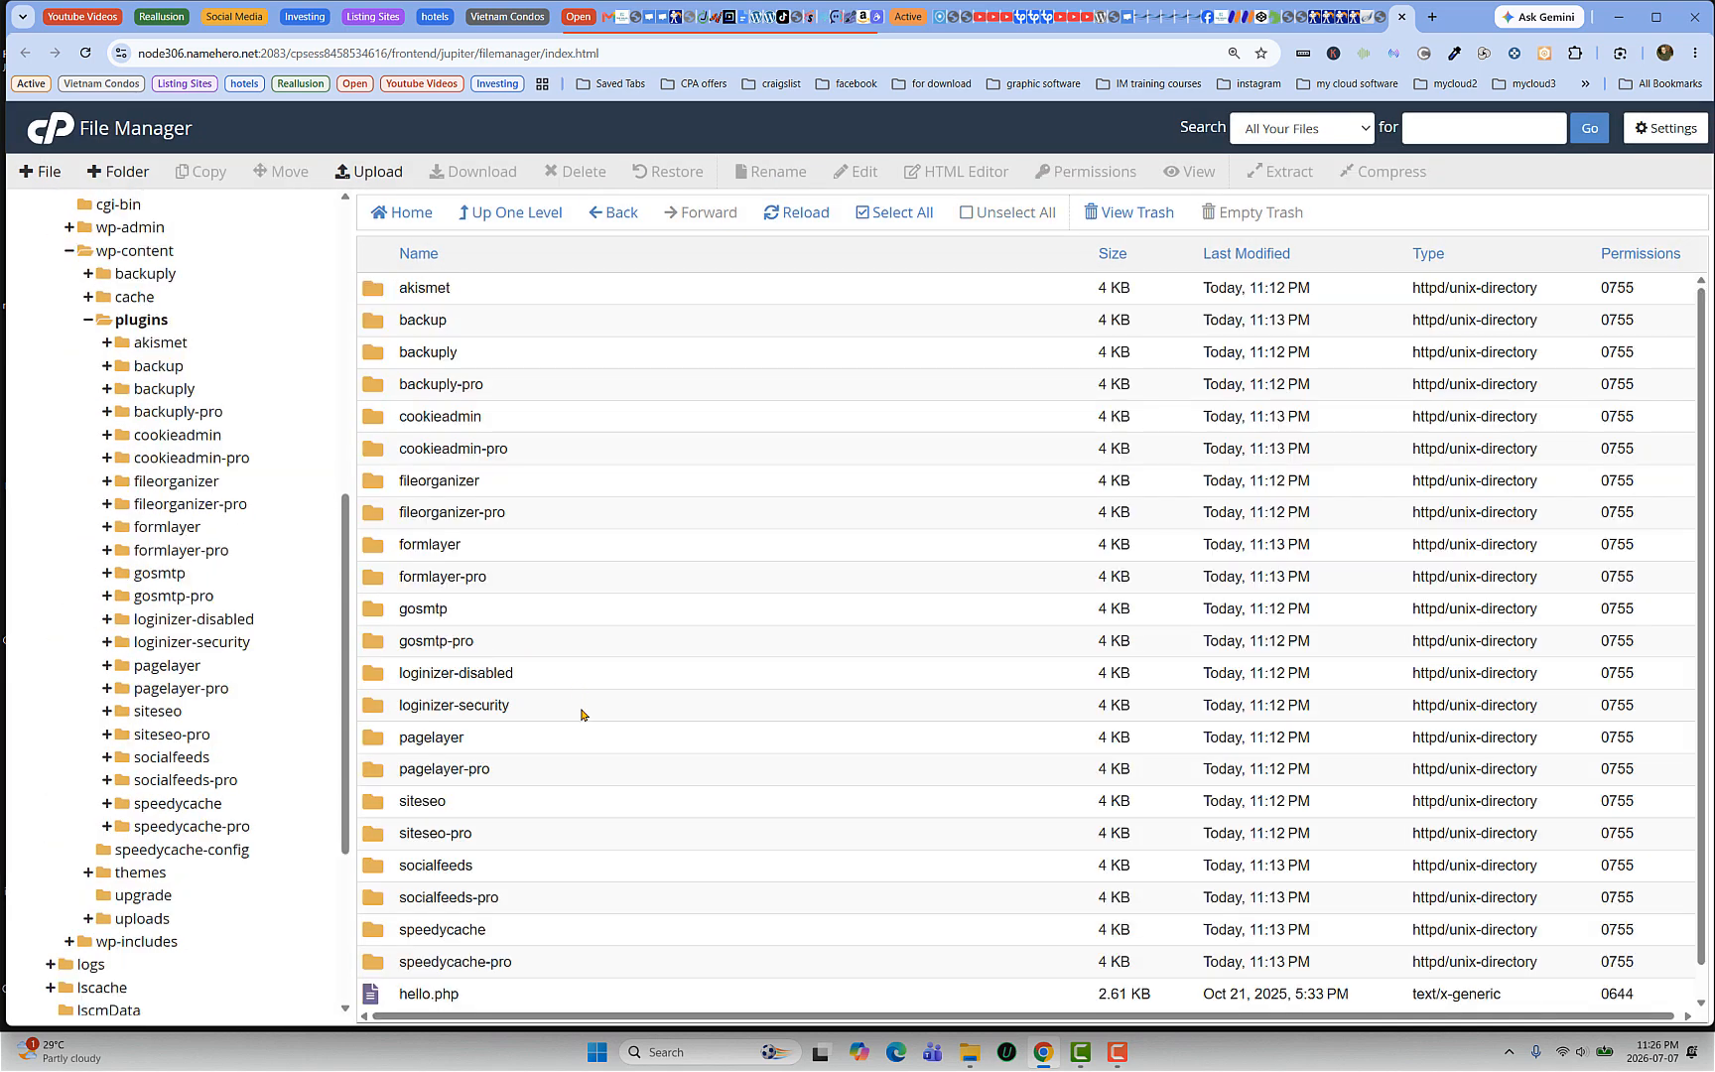
click(488, 706)
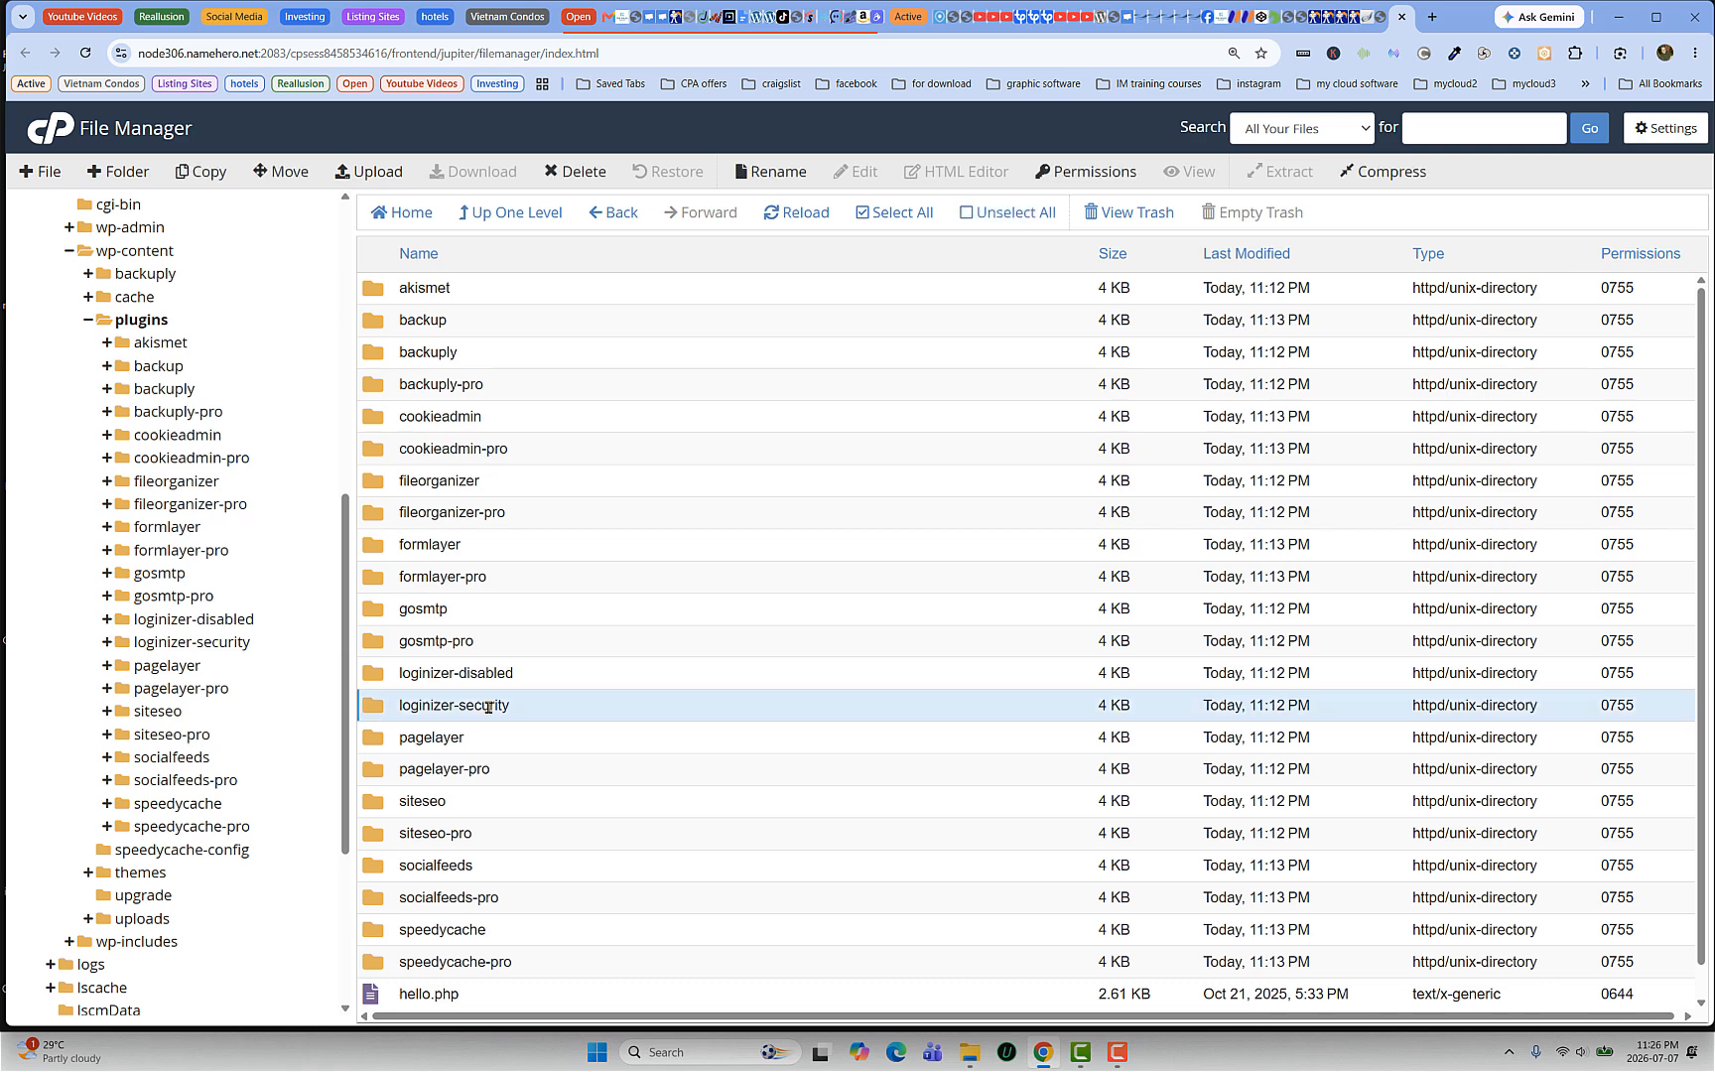
right_click(489, 707)
click(544, 794)
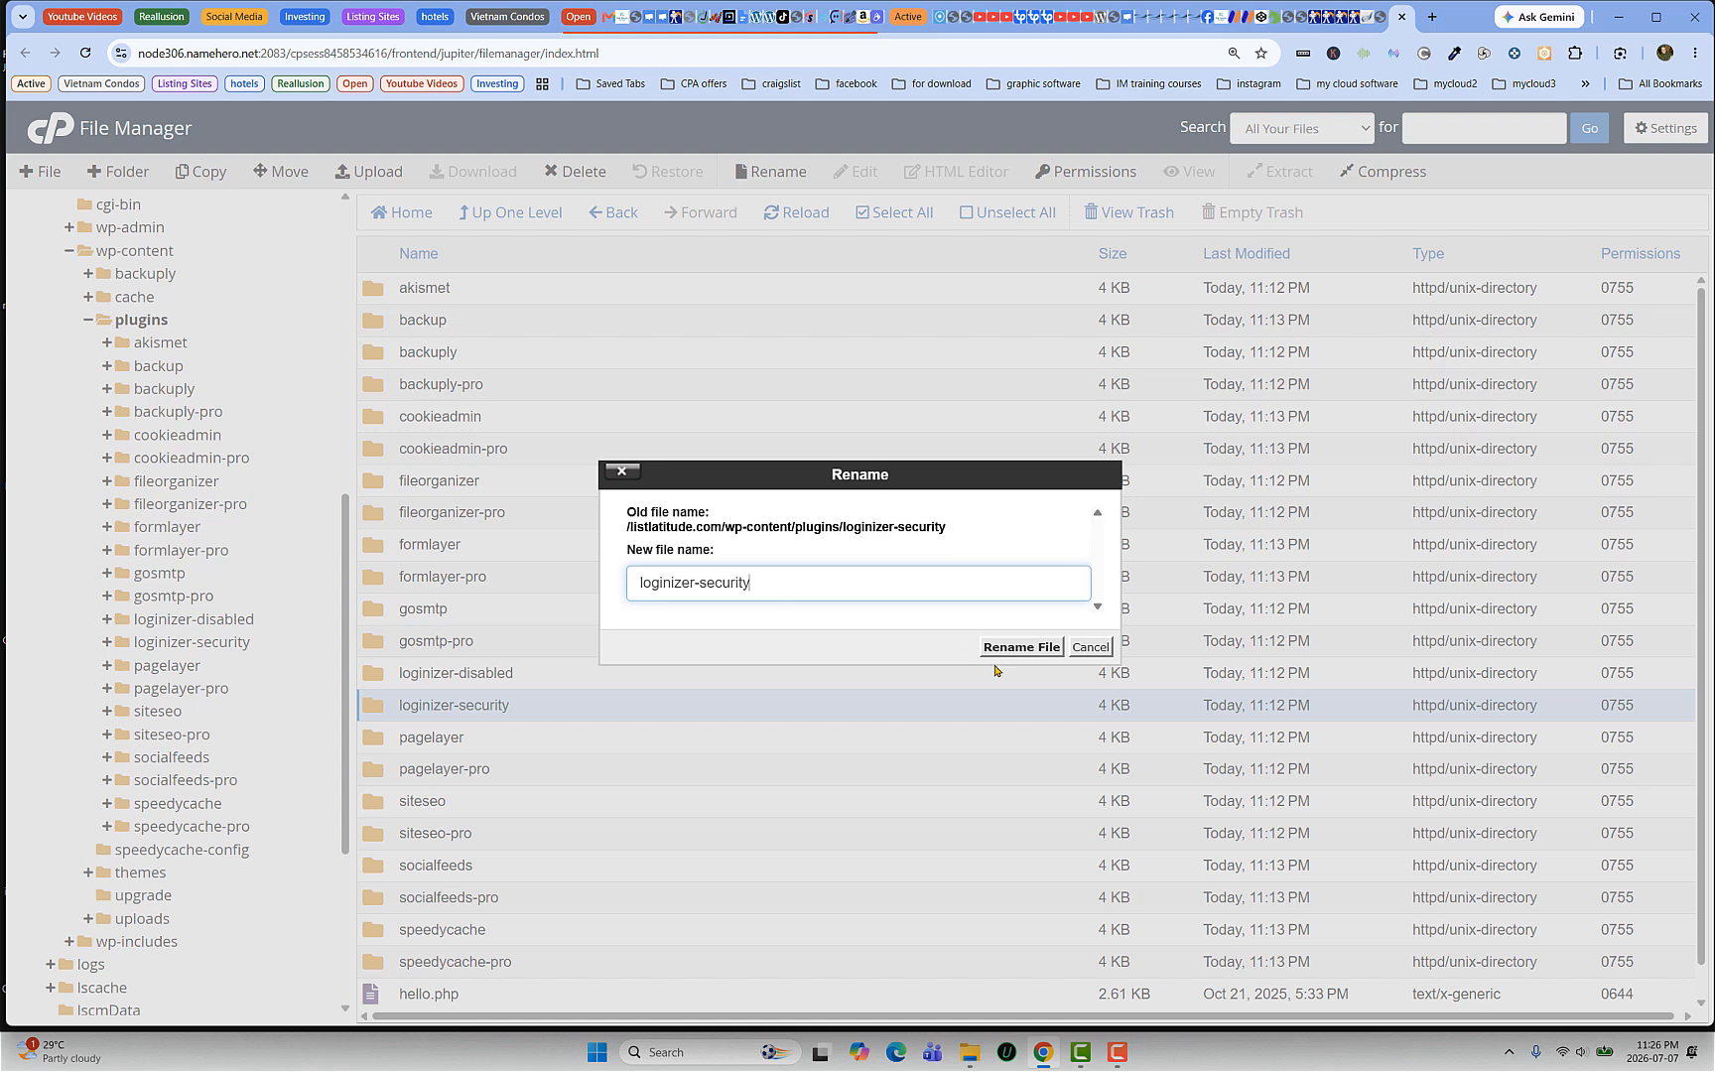
click(1025, 645)
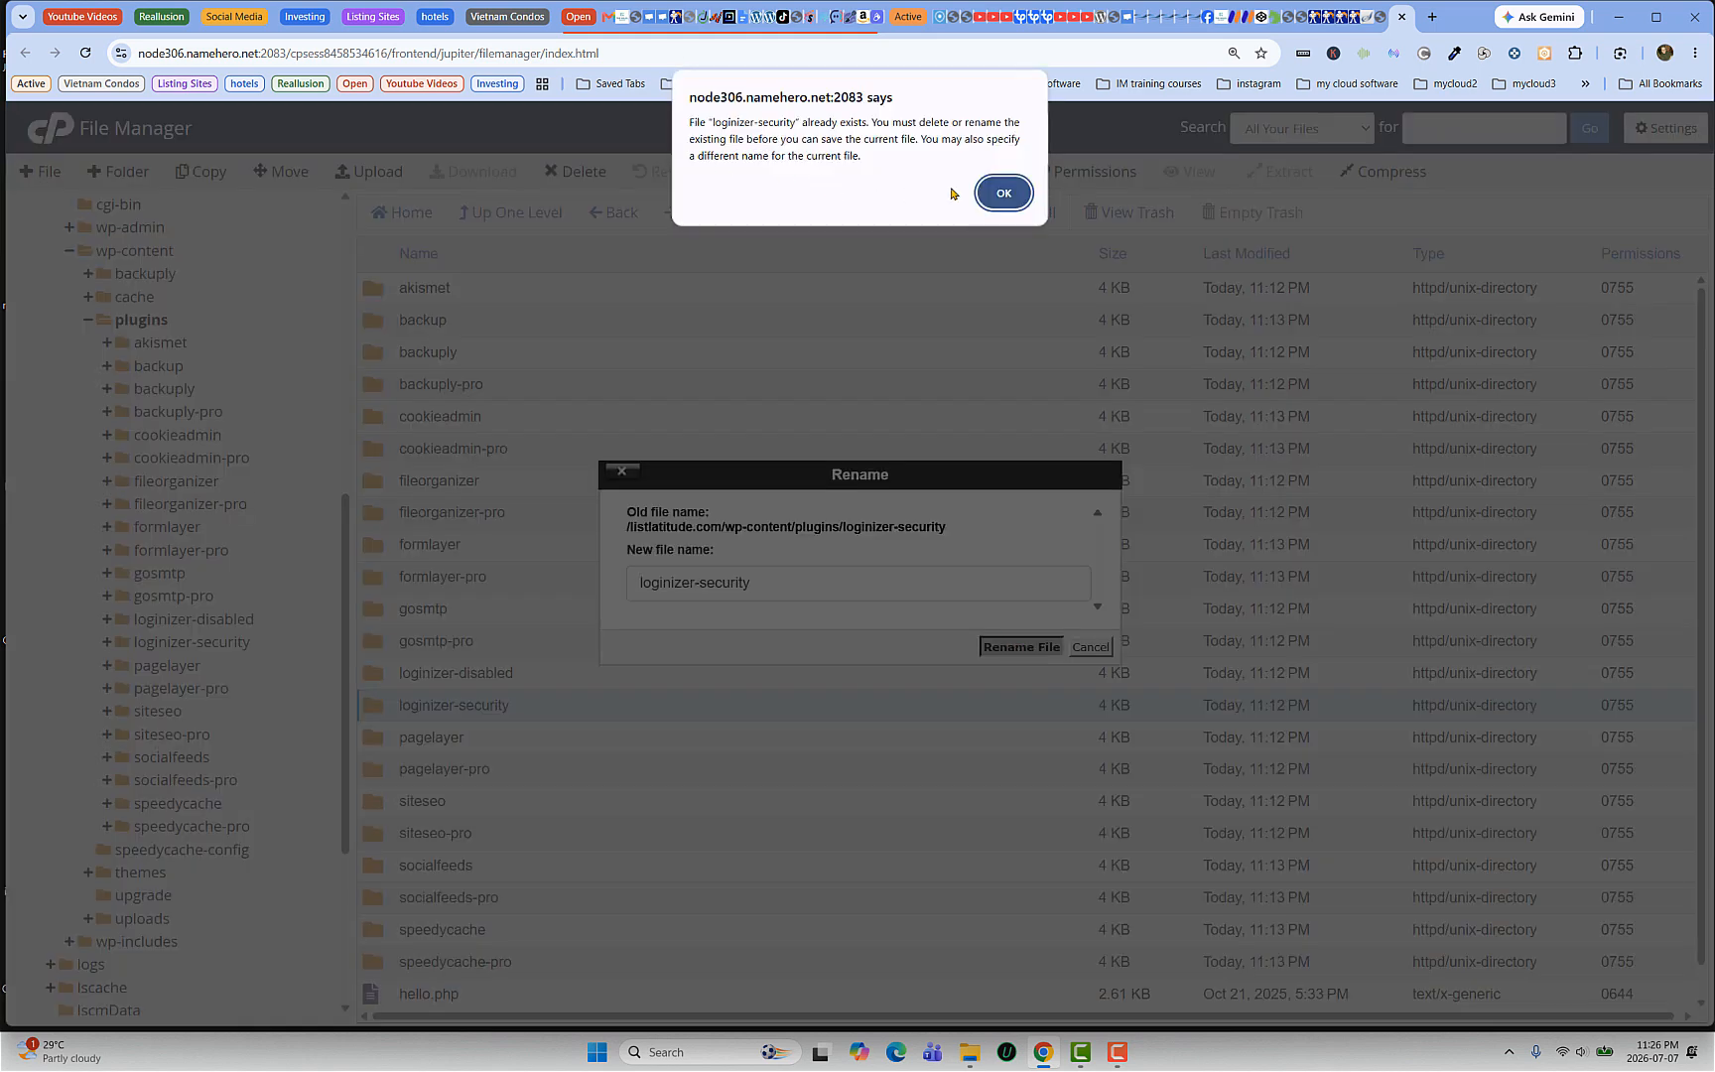
click(1004, 192)
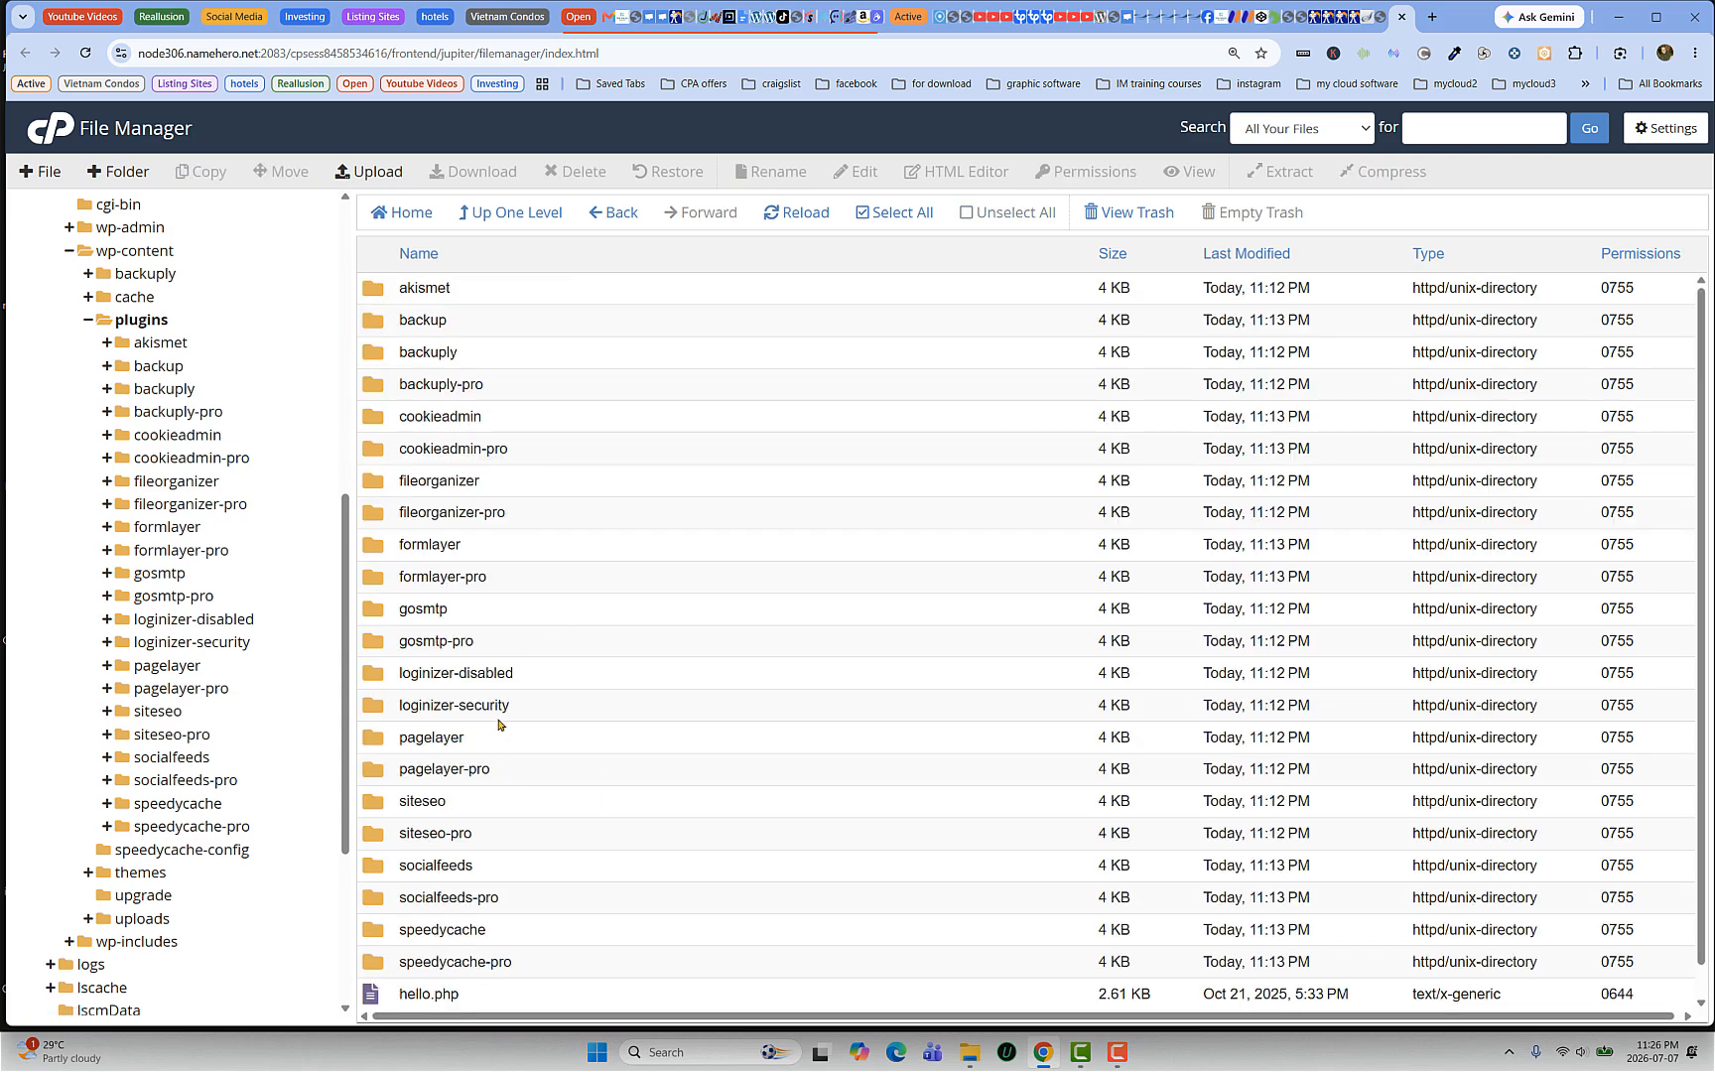
Step: Rename the loginizer-security plugin folder to loginizer-security-Disabled
click(504, 706)
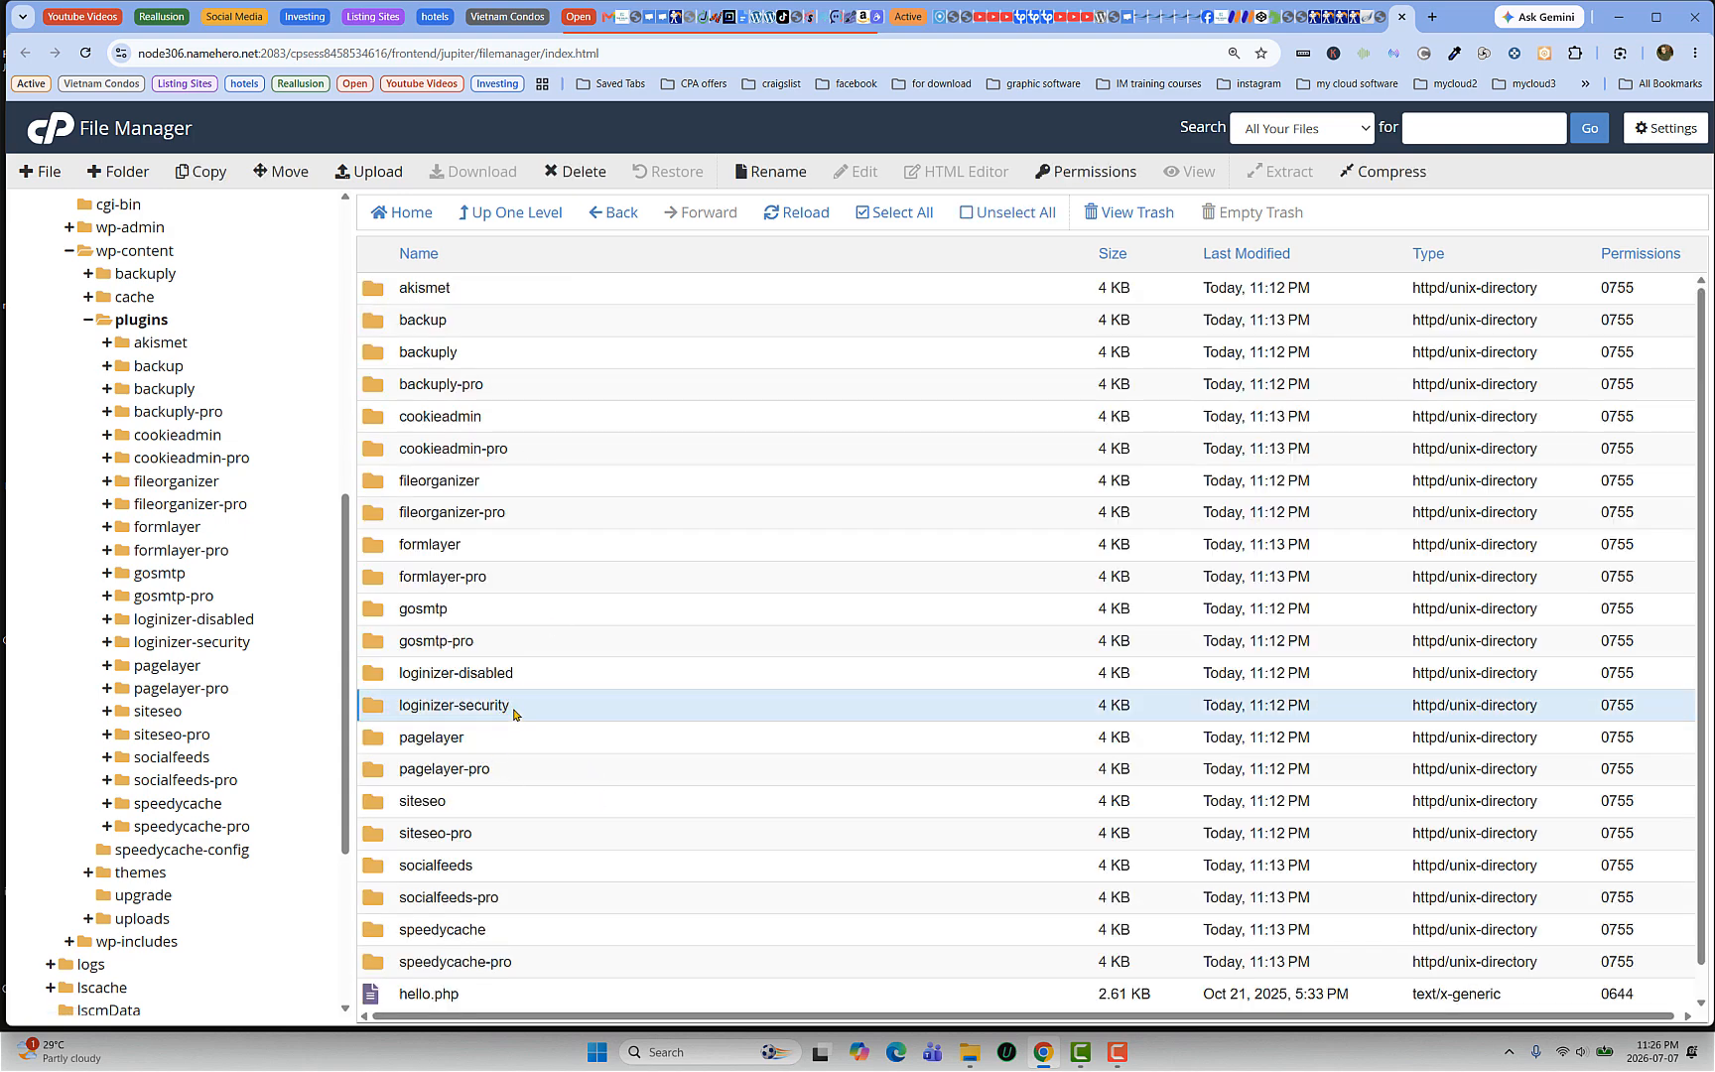
right_click(514, 709)
click(582, 790)
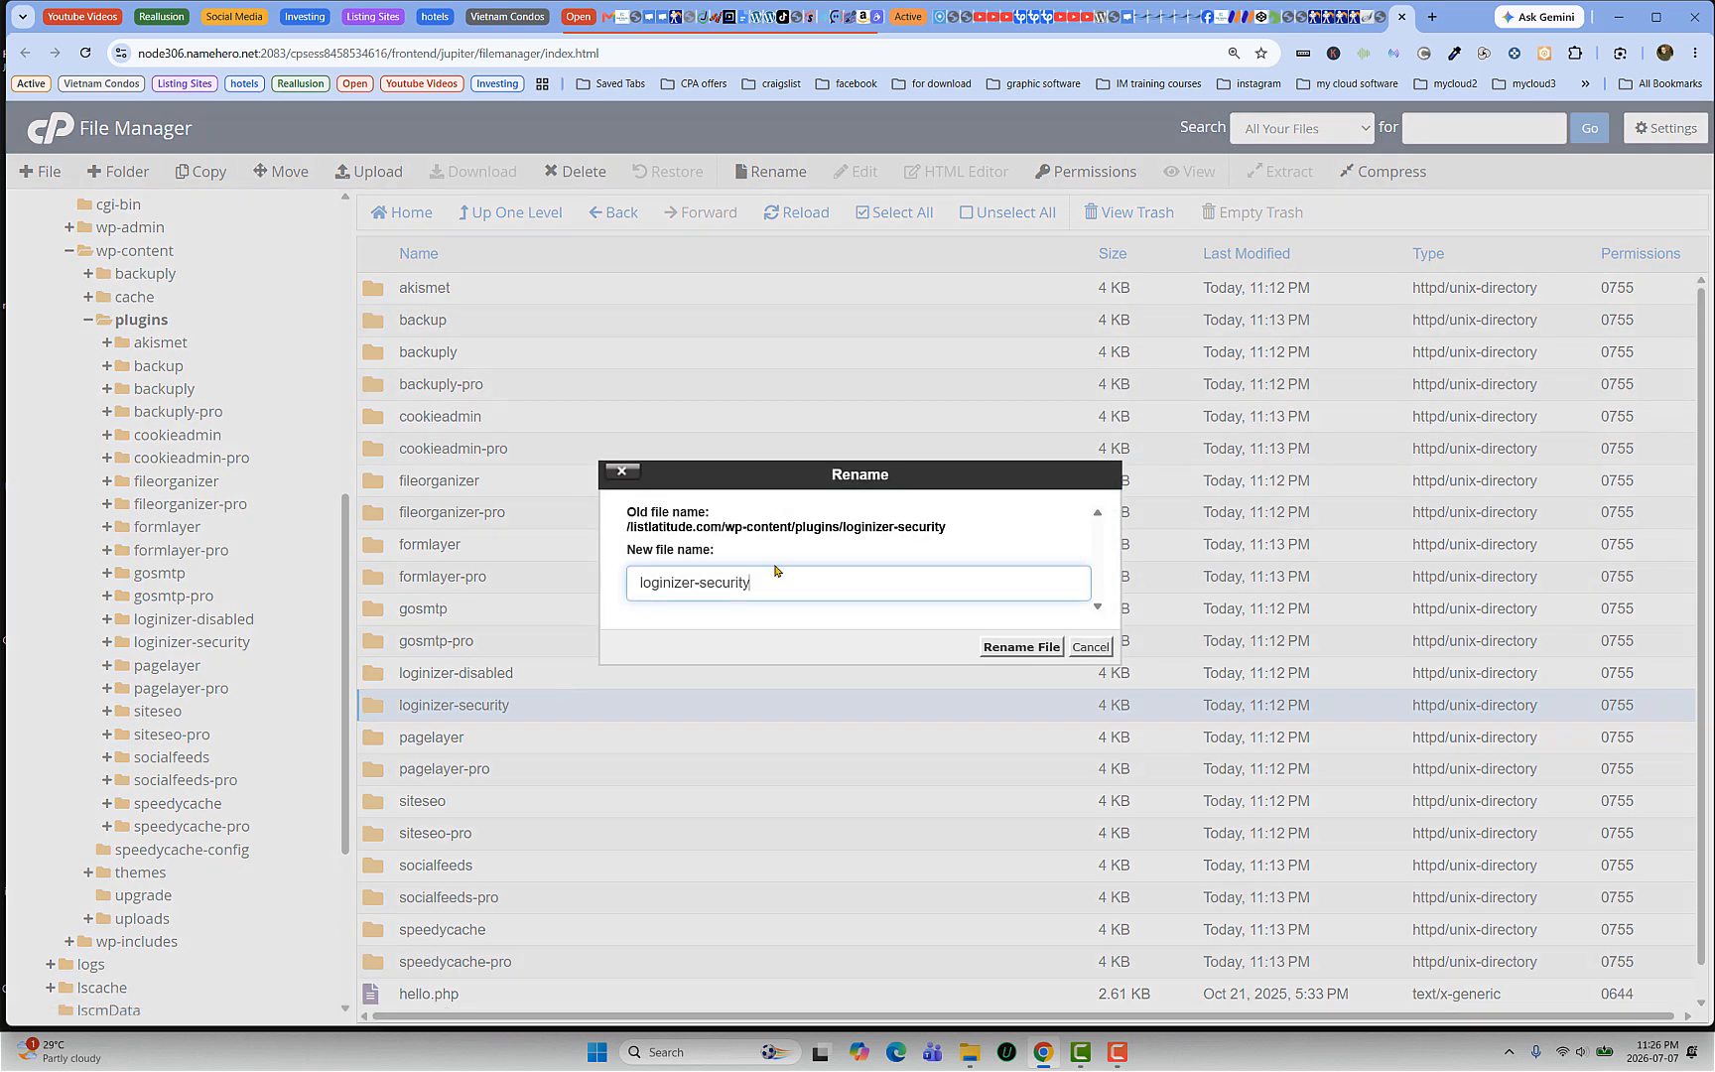
click(758, 583)
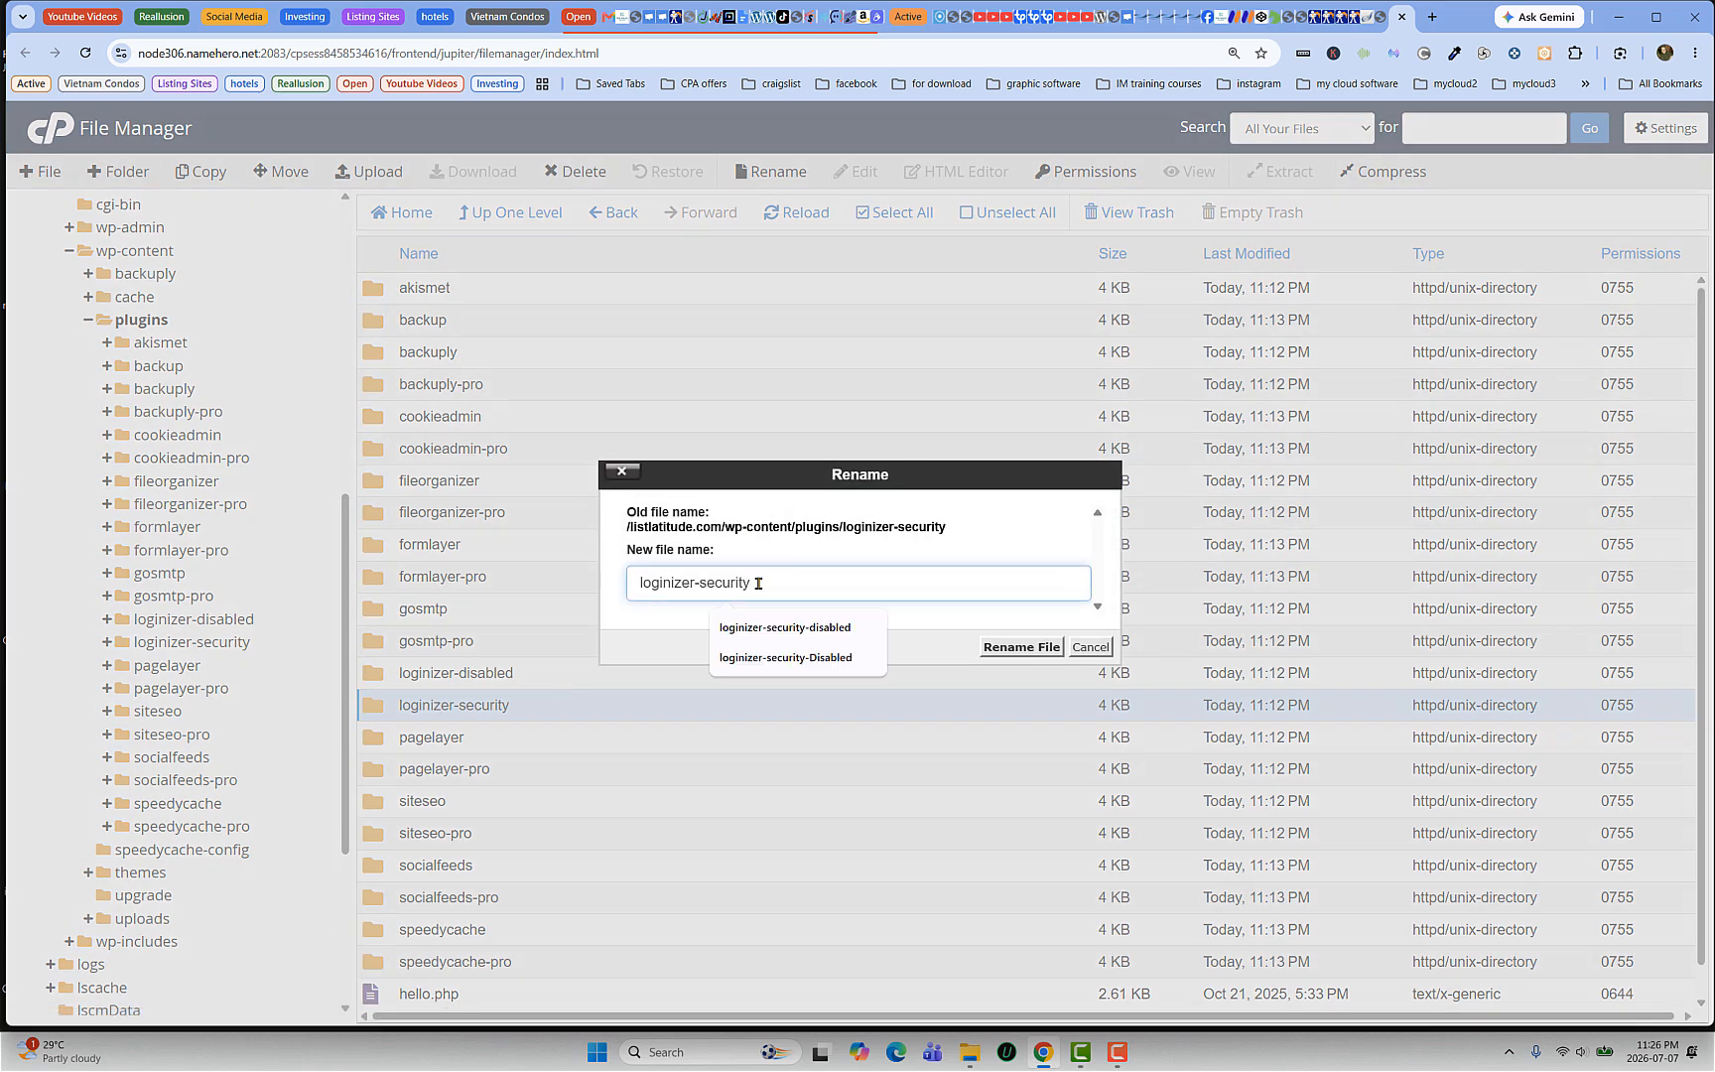
click(803, 662)
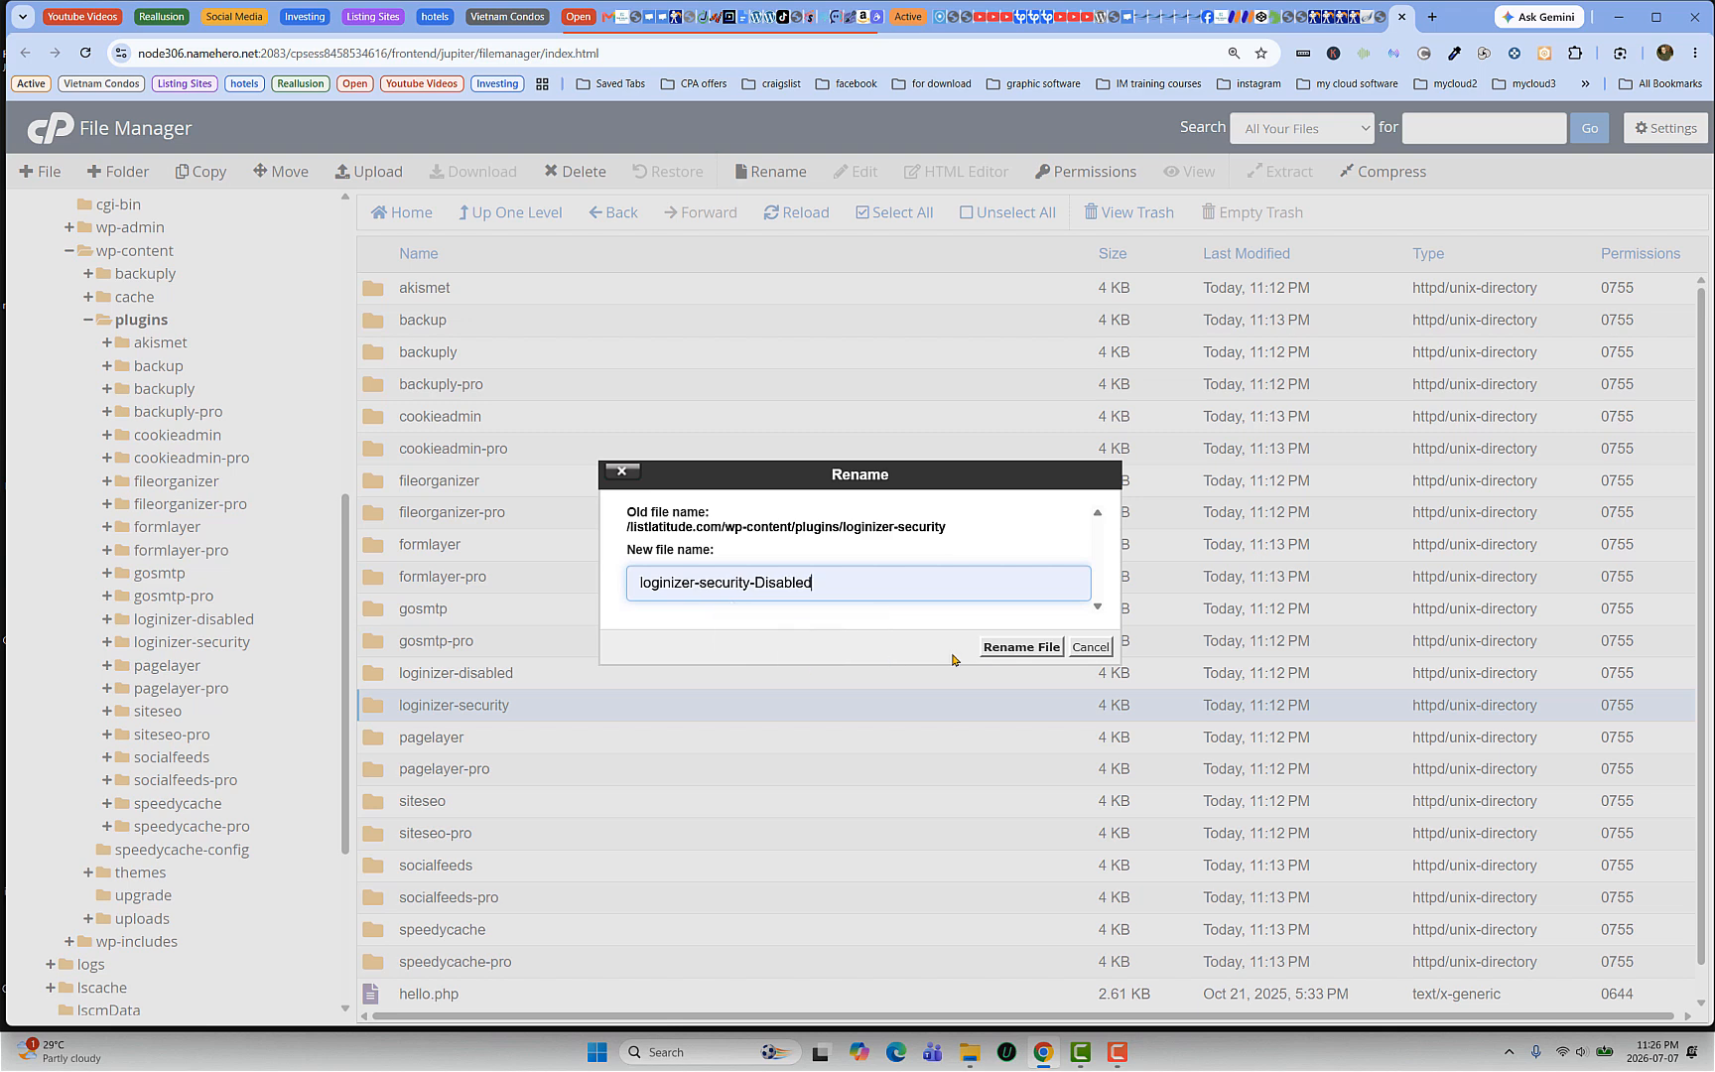
click(1014, 647)
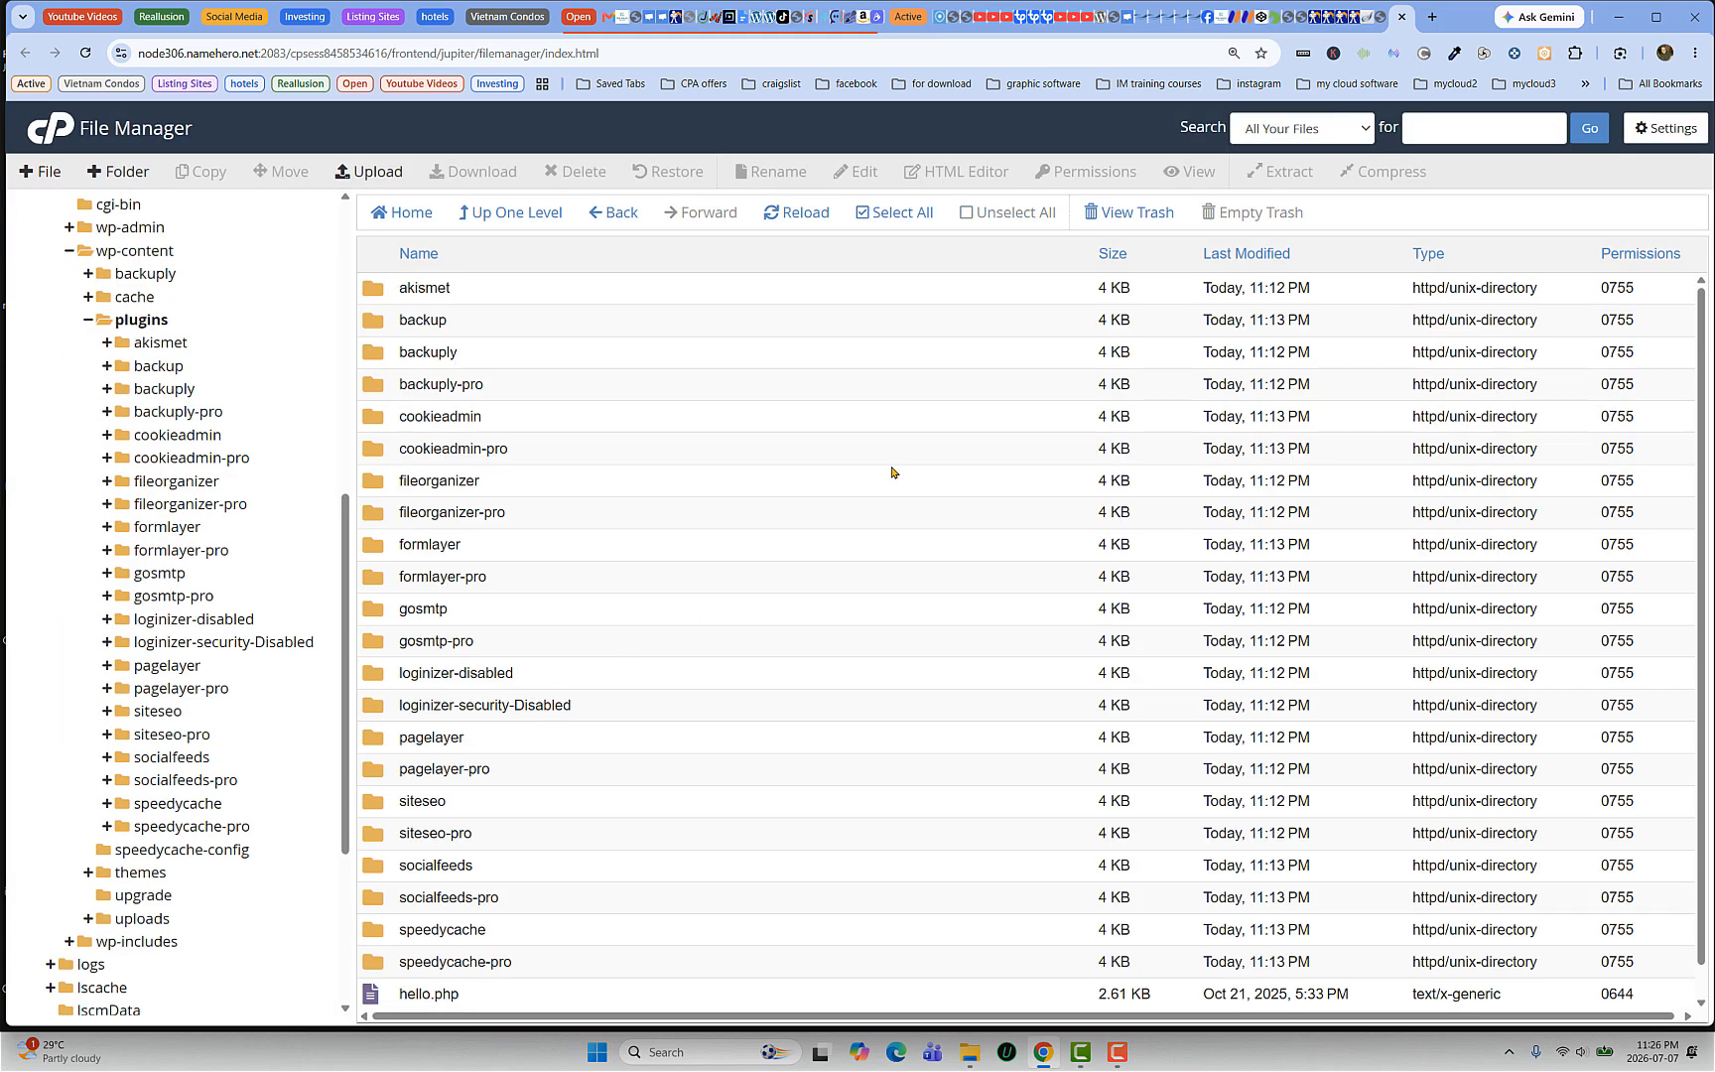
Step: Return to the WordPress login page and log in with the administrator's username and password
click(1402, 17)
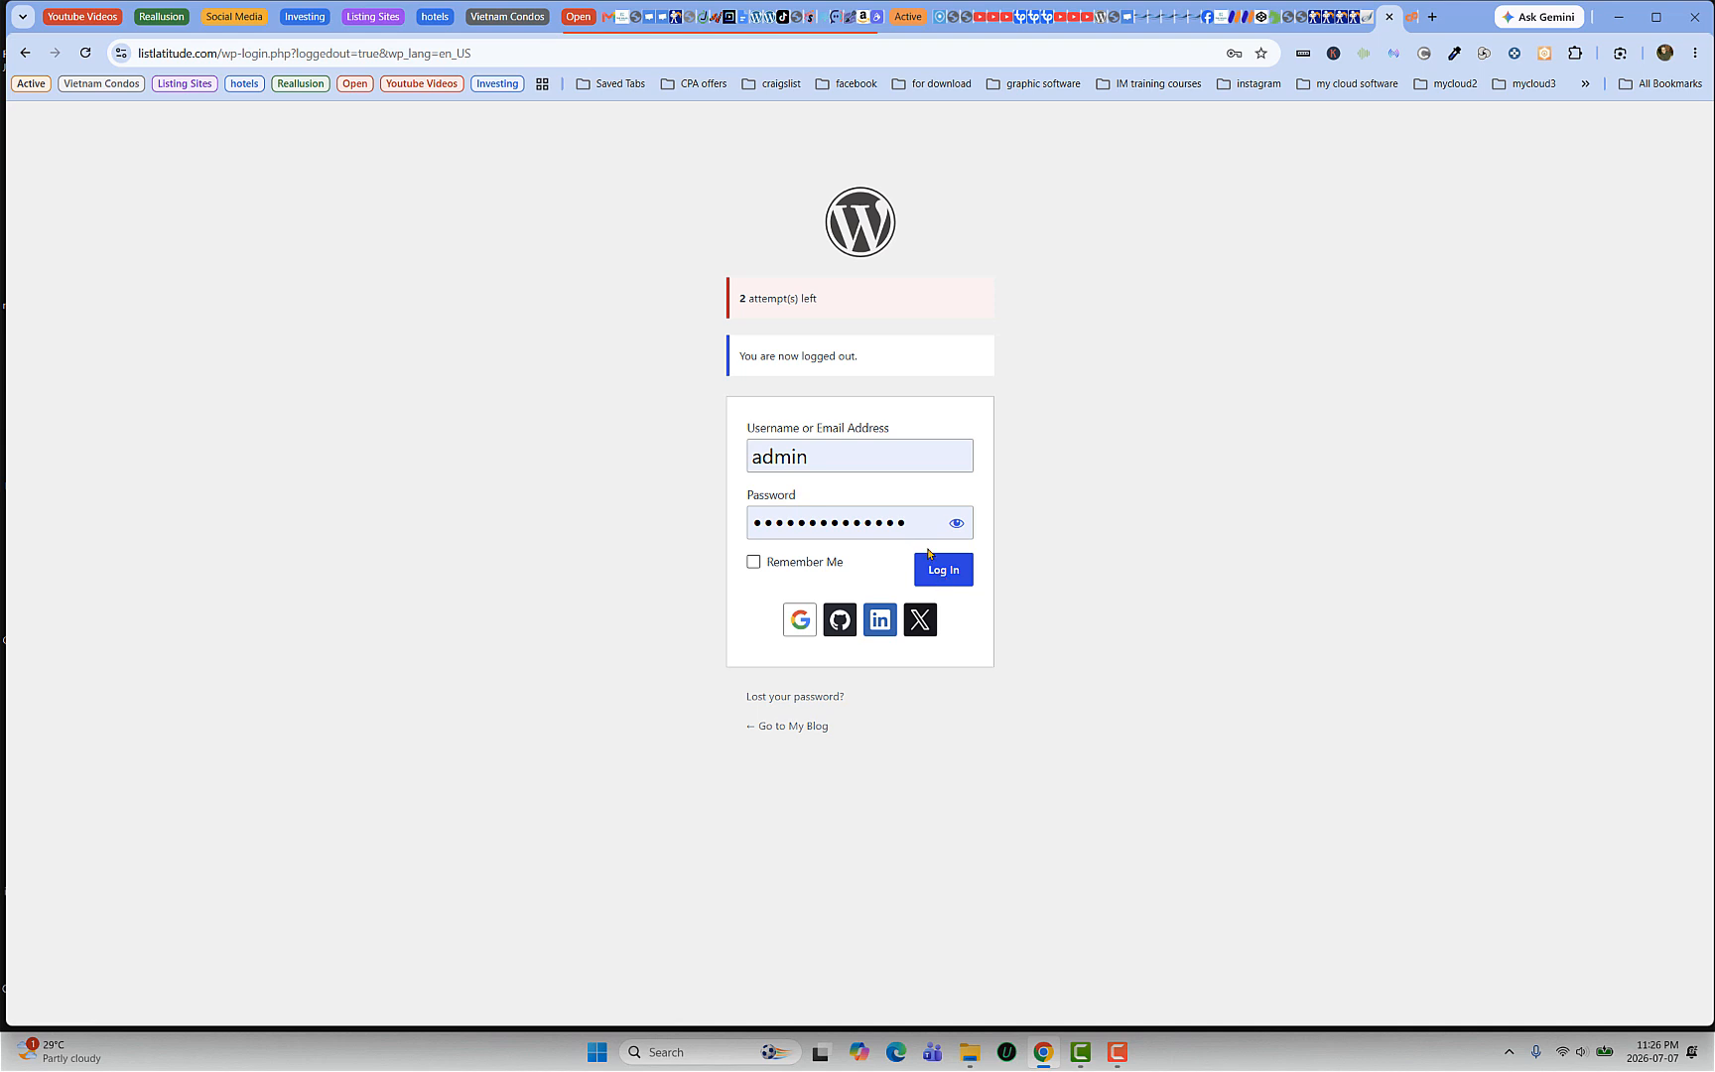
click(842, 459)
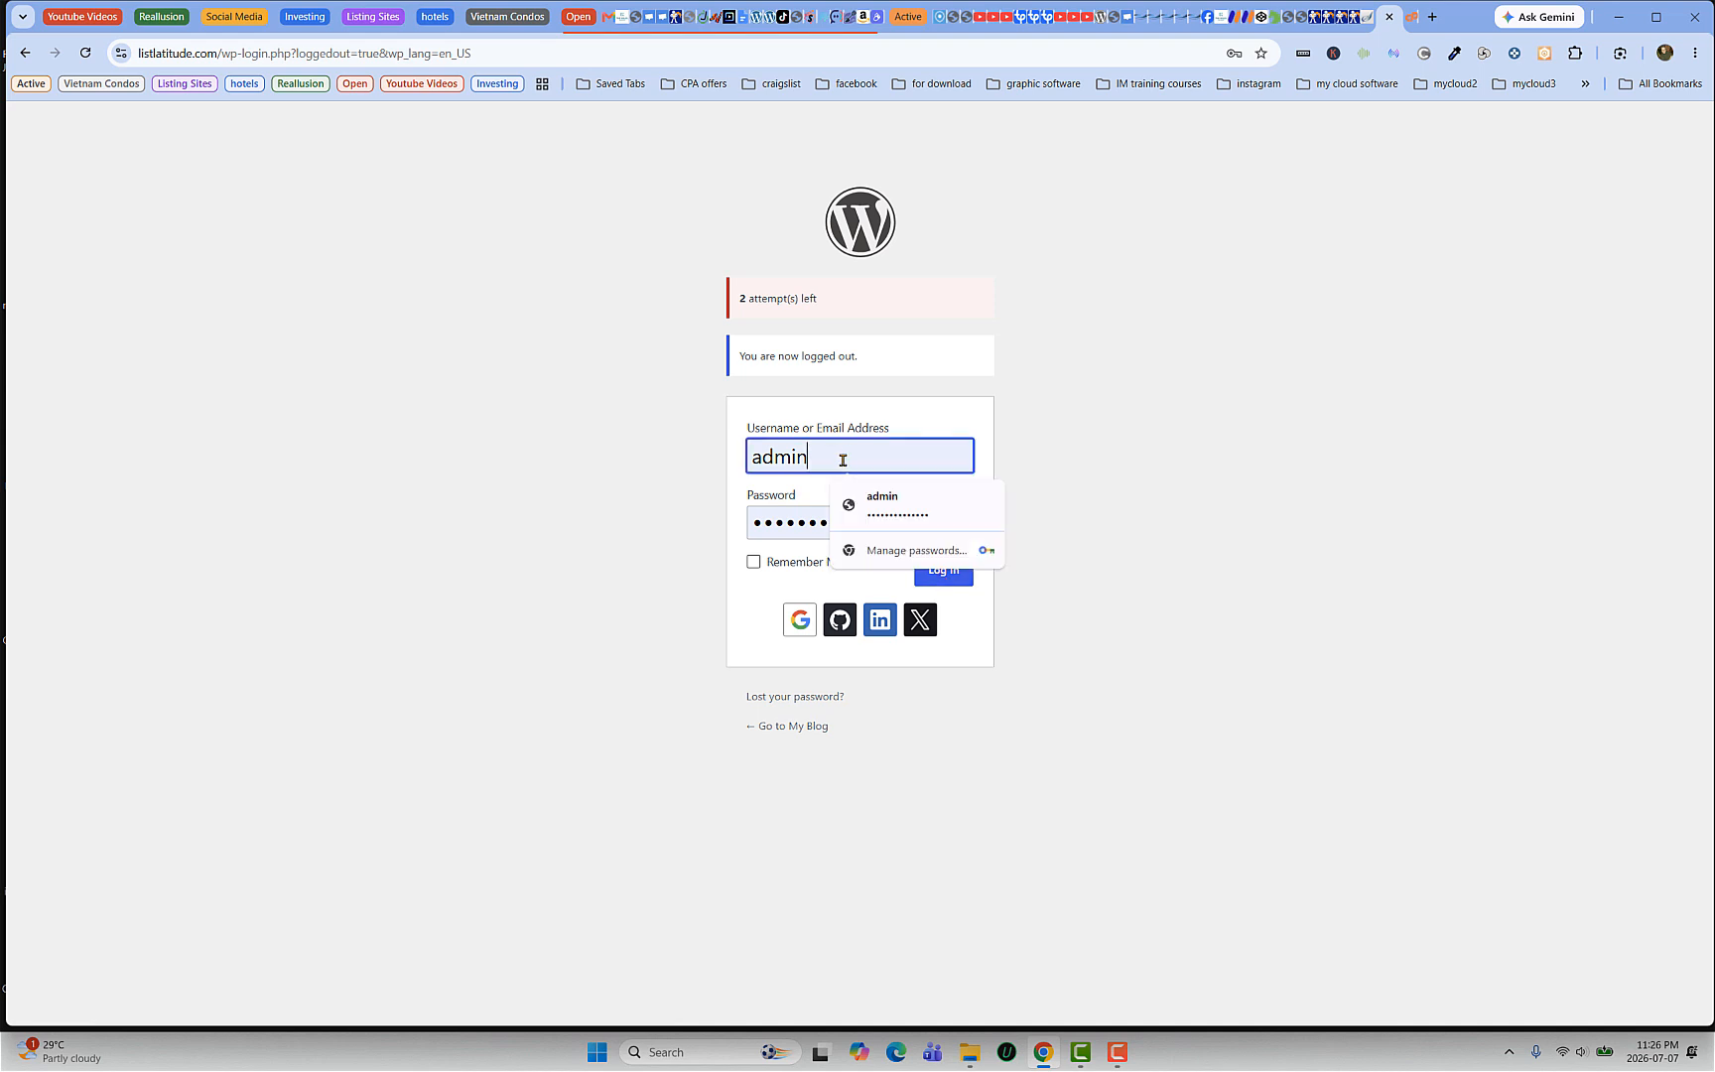
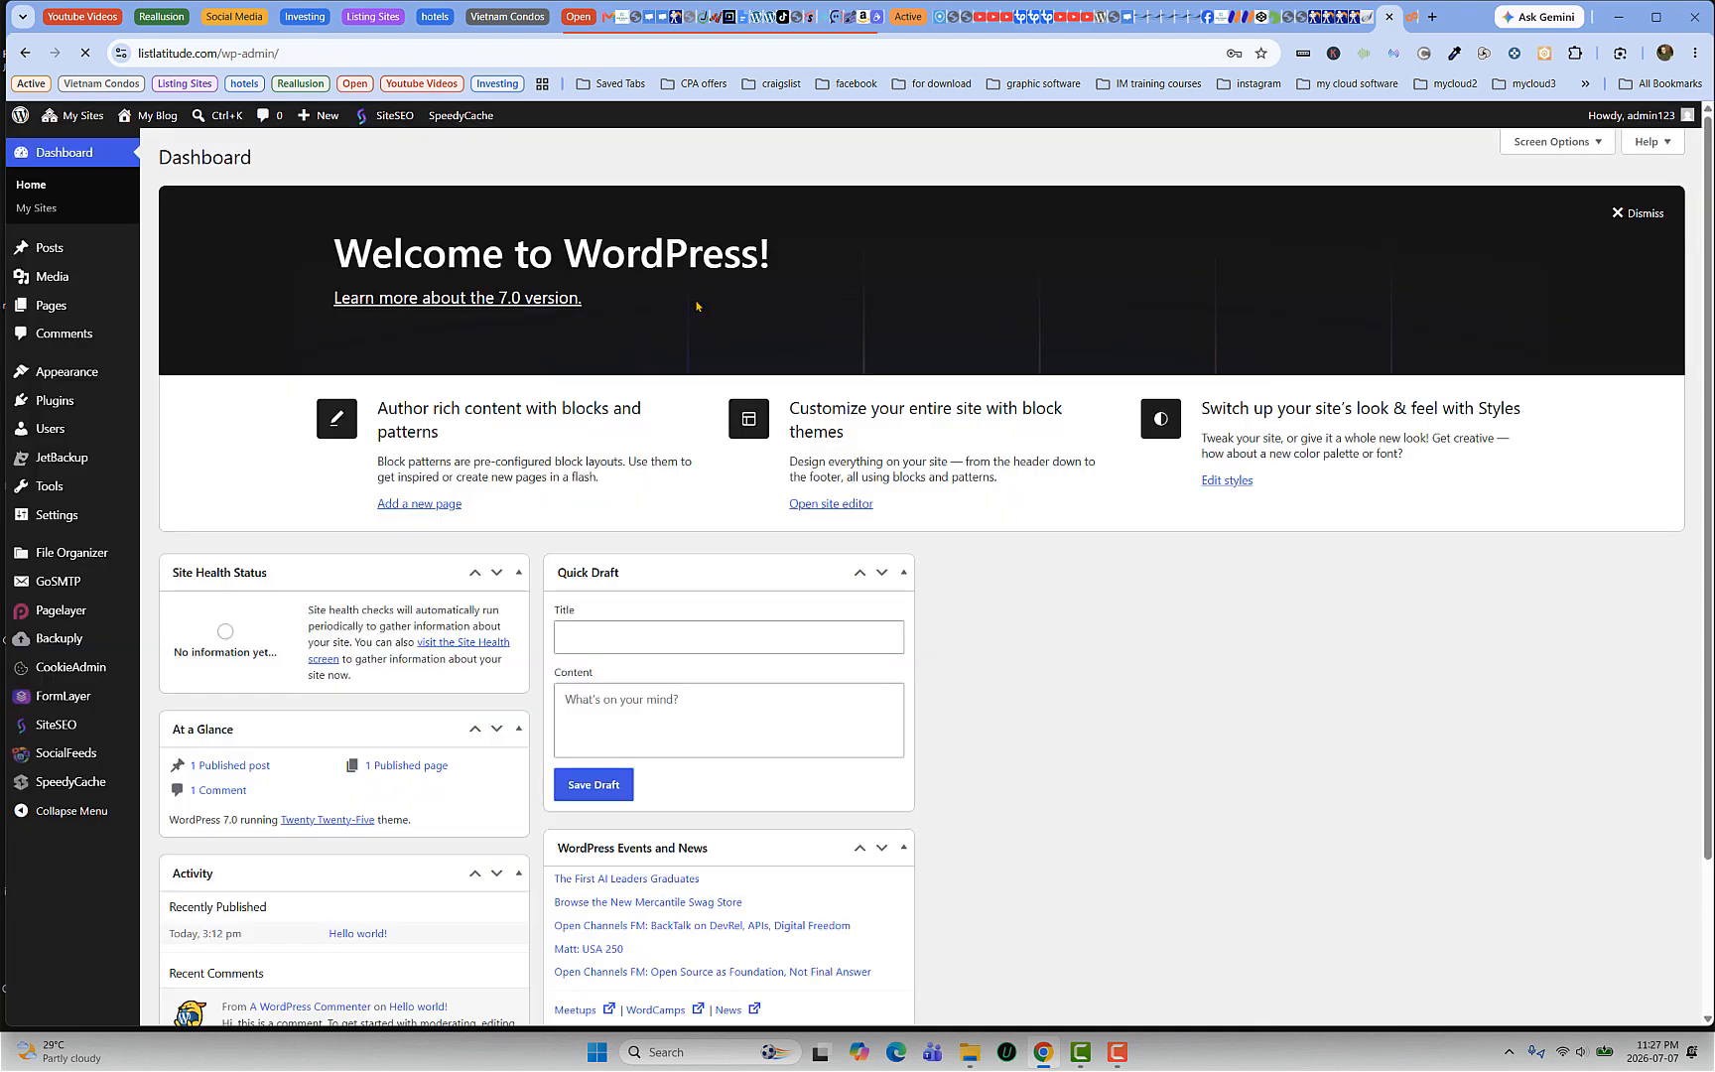
scroll(925, 530, down, 1)
scroll(992, 457, up, 3)
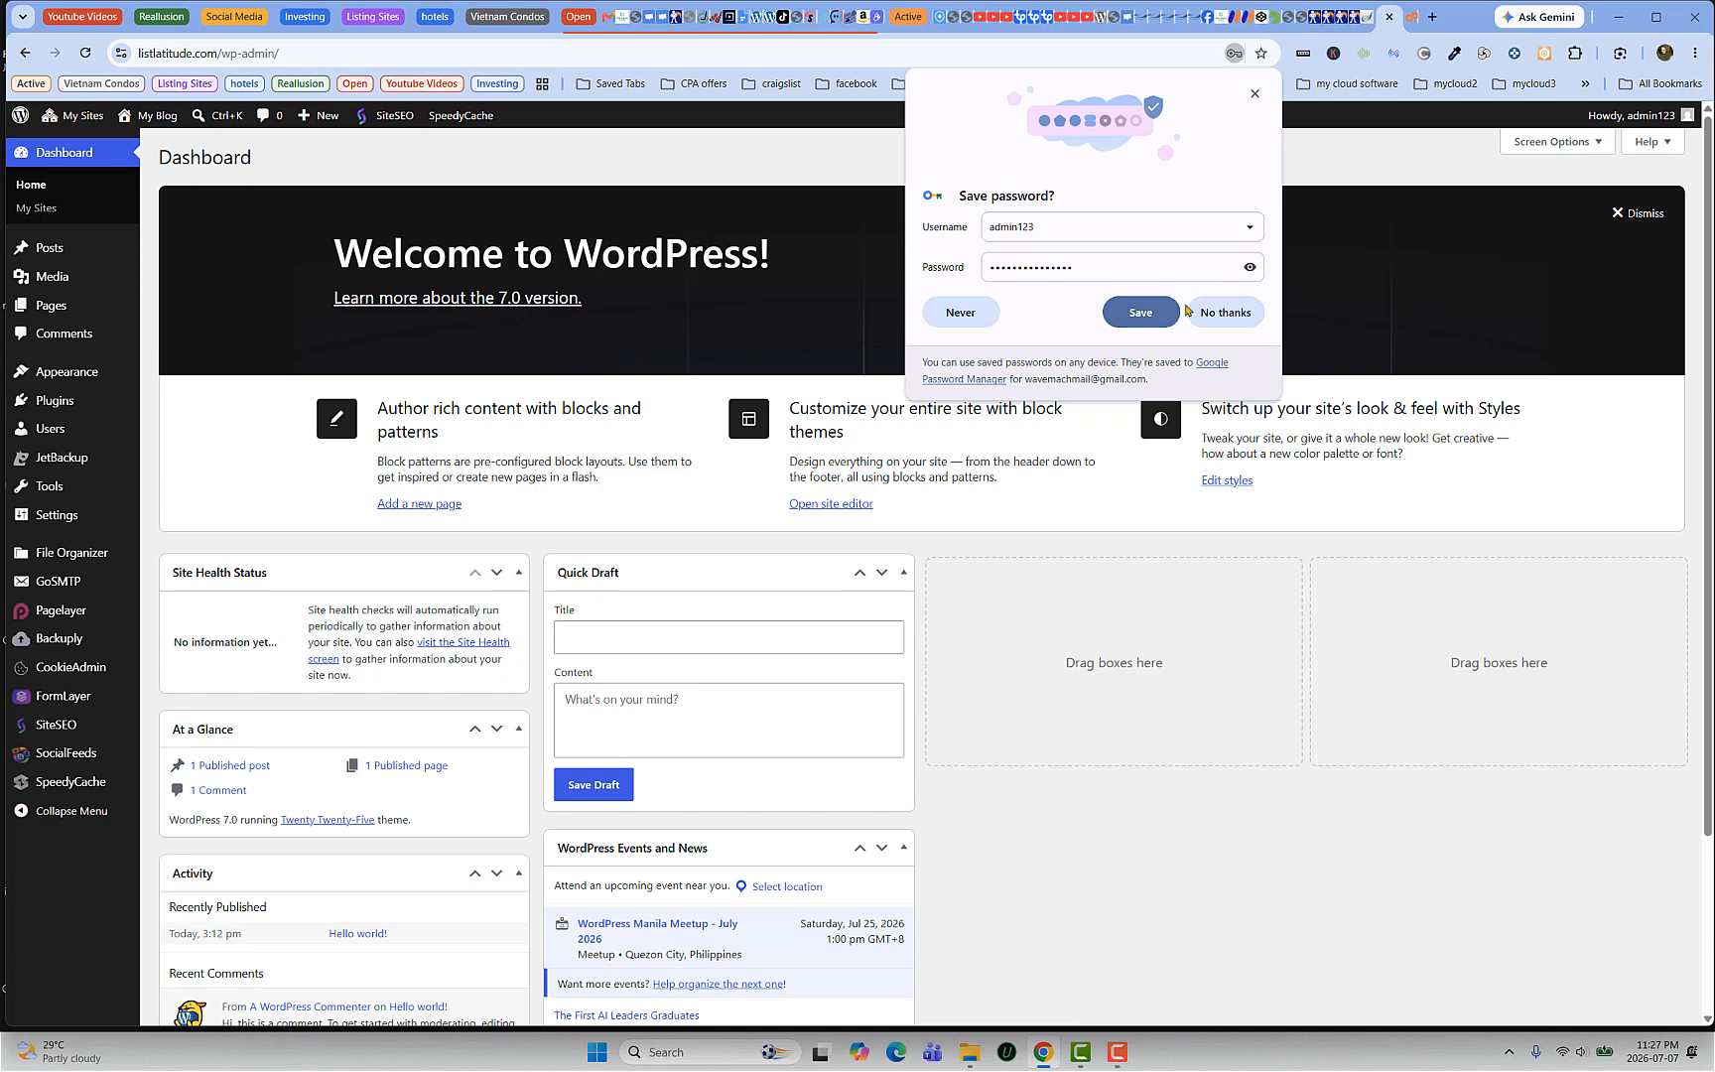
Step: Save the administrator login in the browser and open the network admin's Sites list
click(1150, 317)
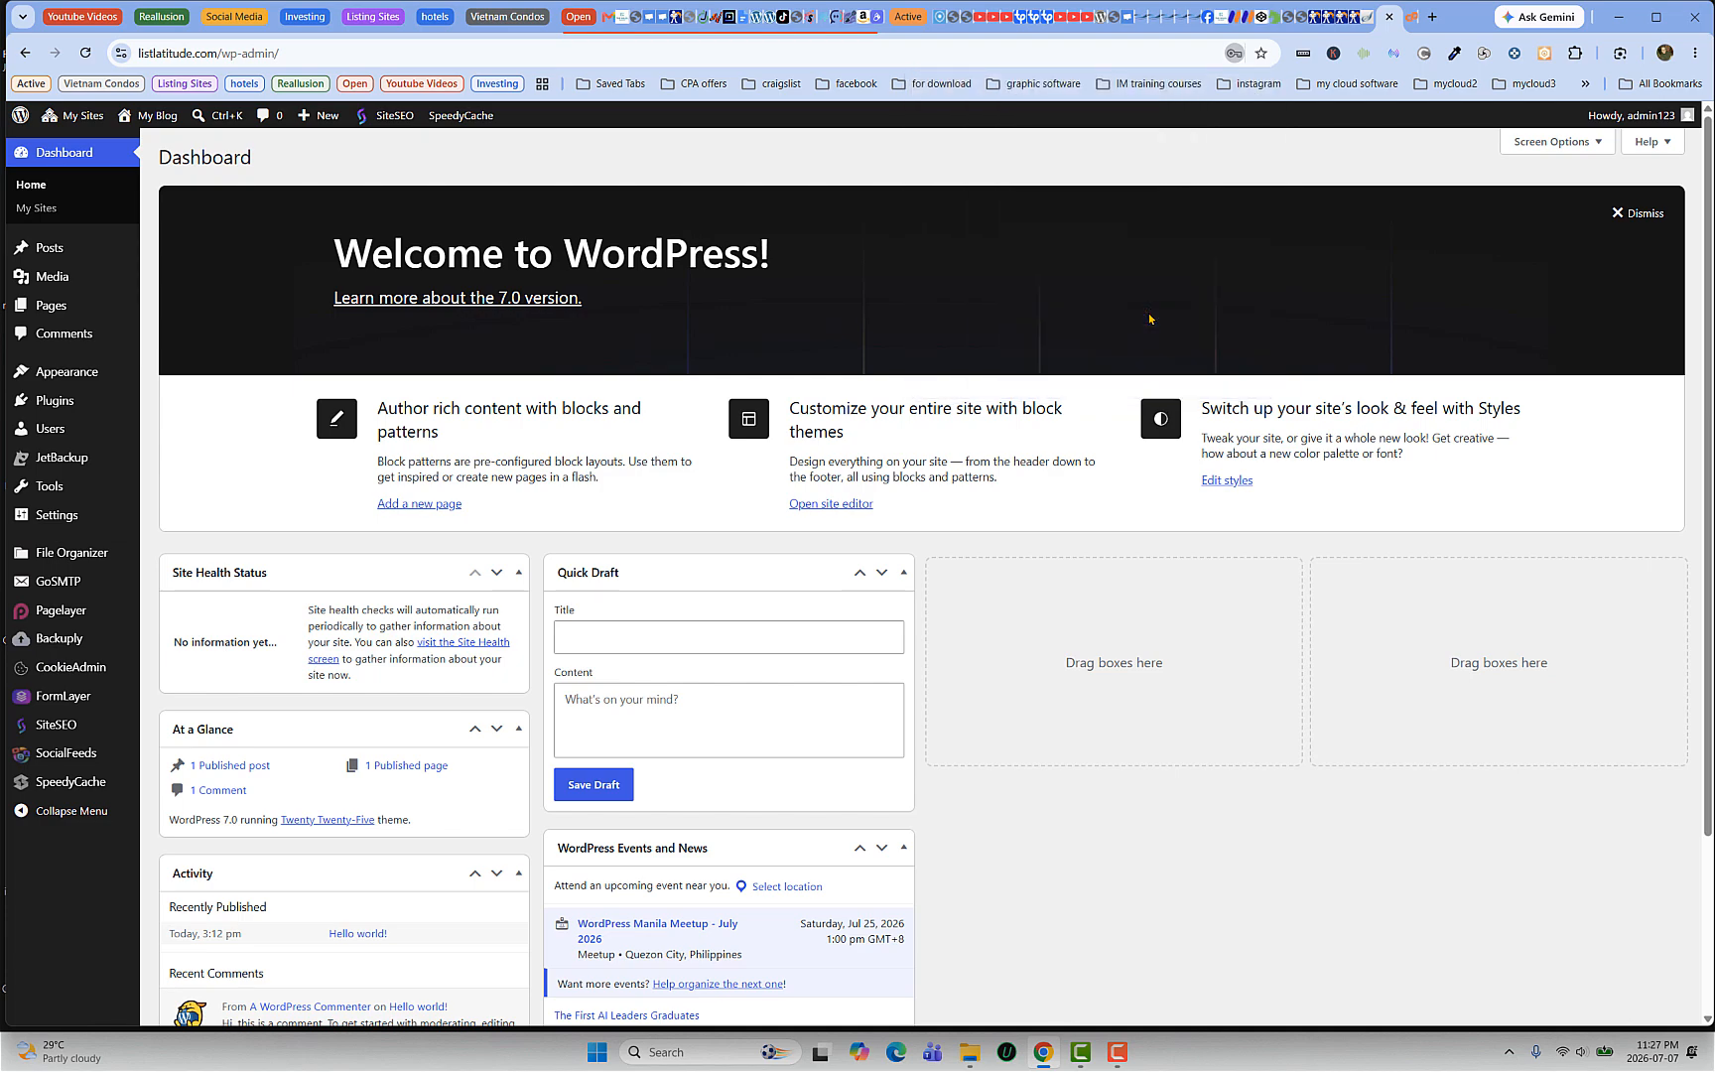
scroll(816, 448, down, 2)
scroll(823, 455, up, 3)
click(1119, 1054)
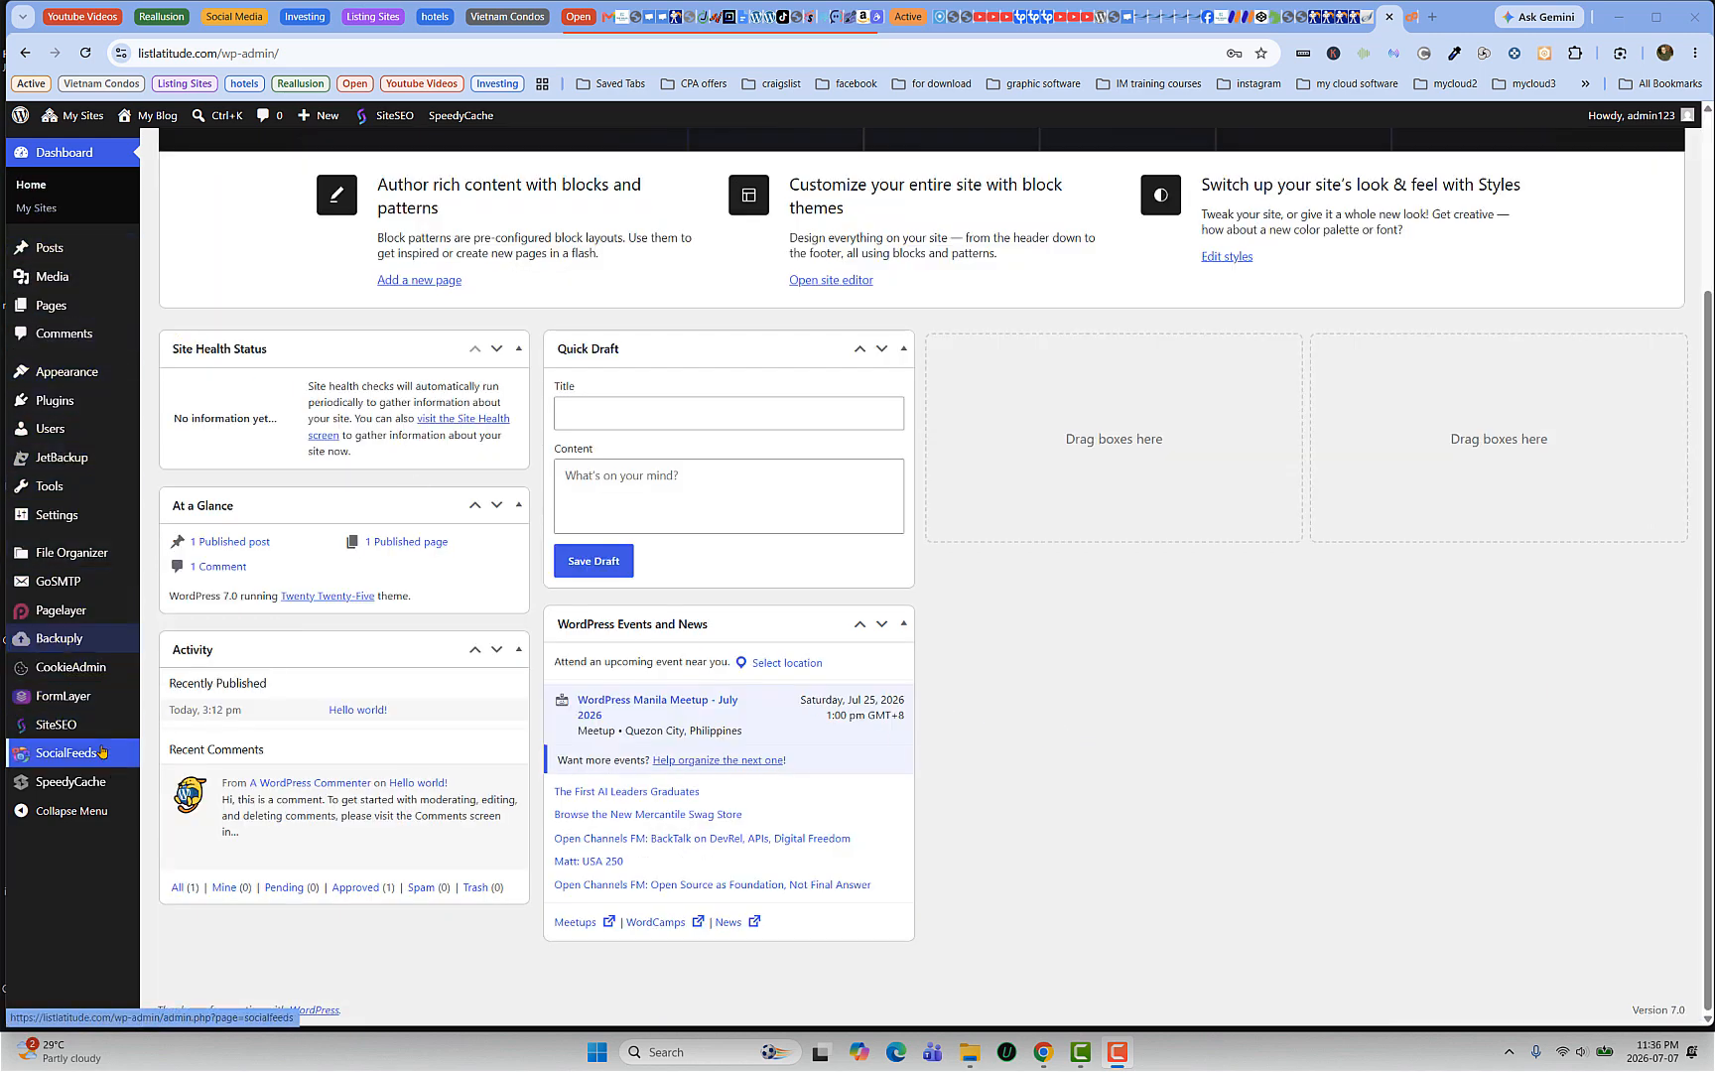
mouse_move(88, 115)
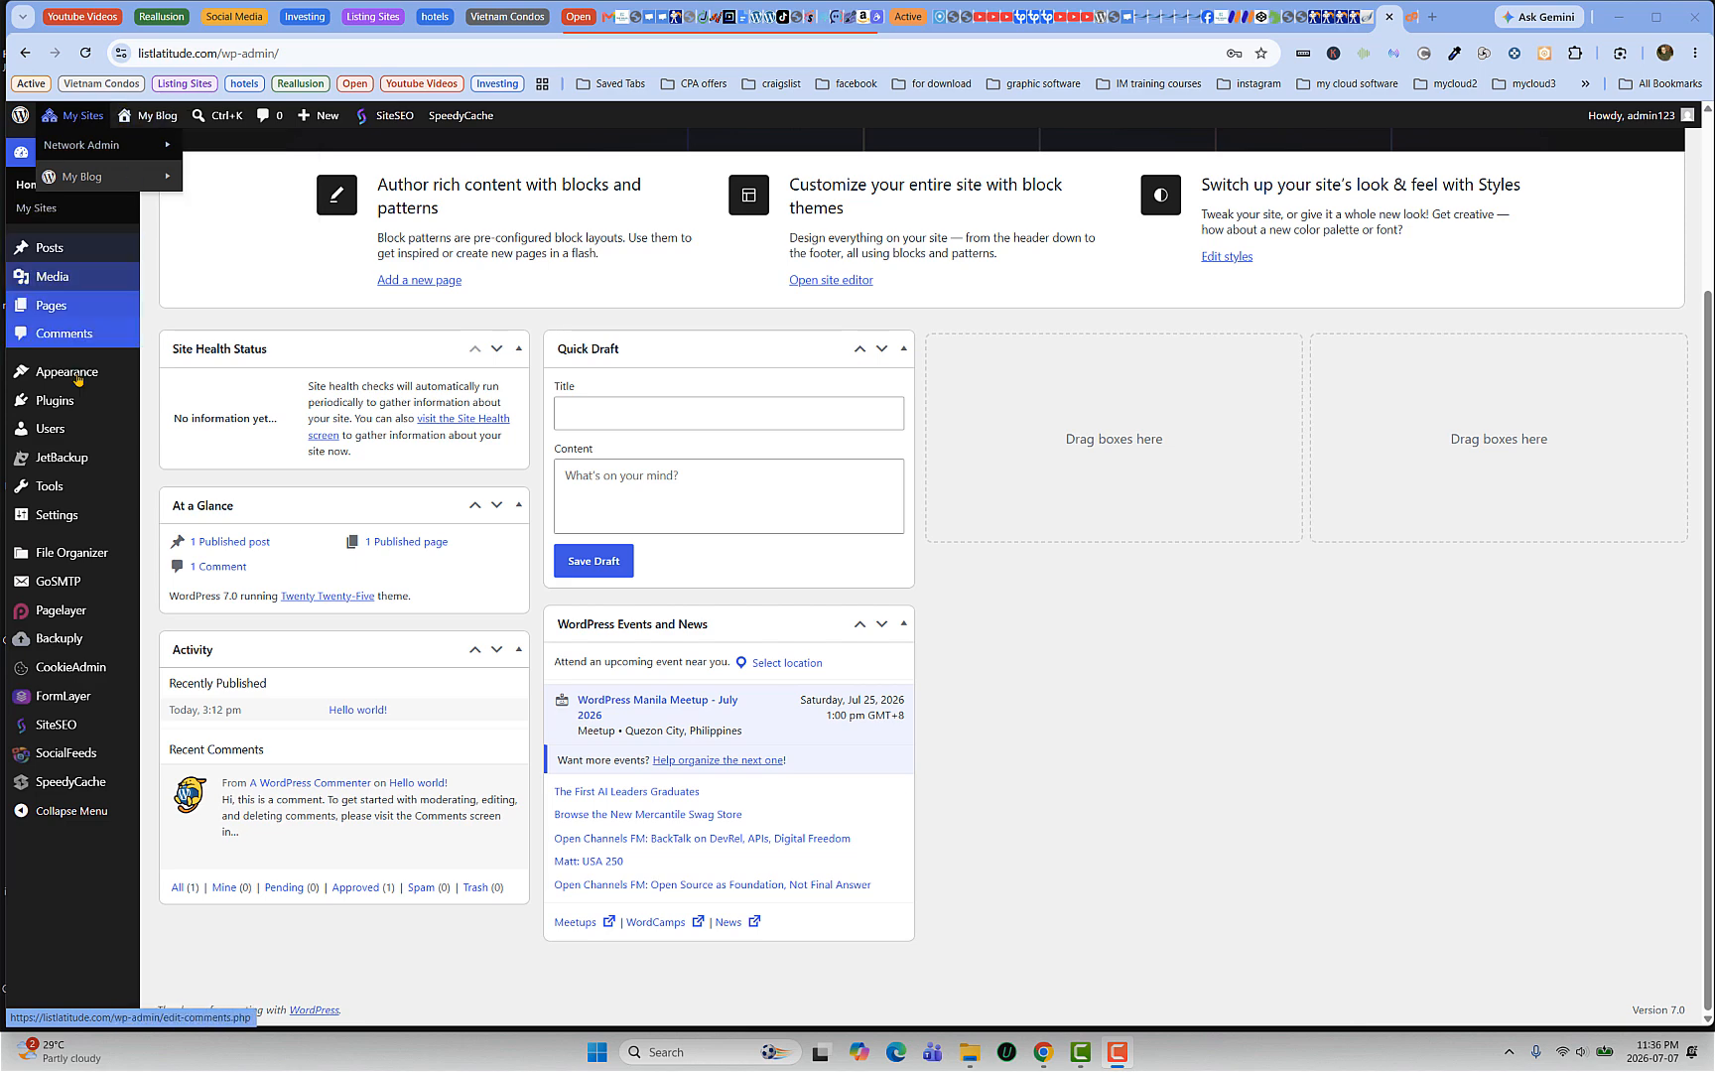
mouse_move(89, 151)
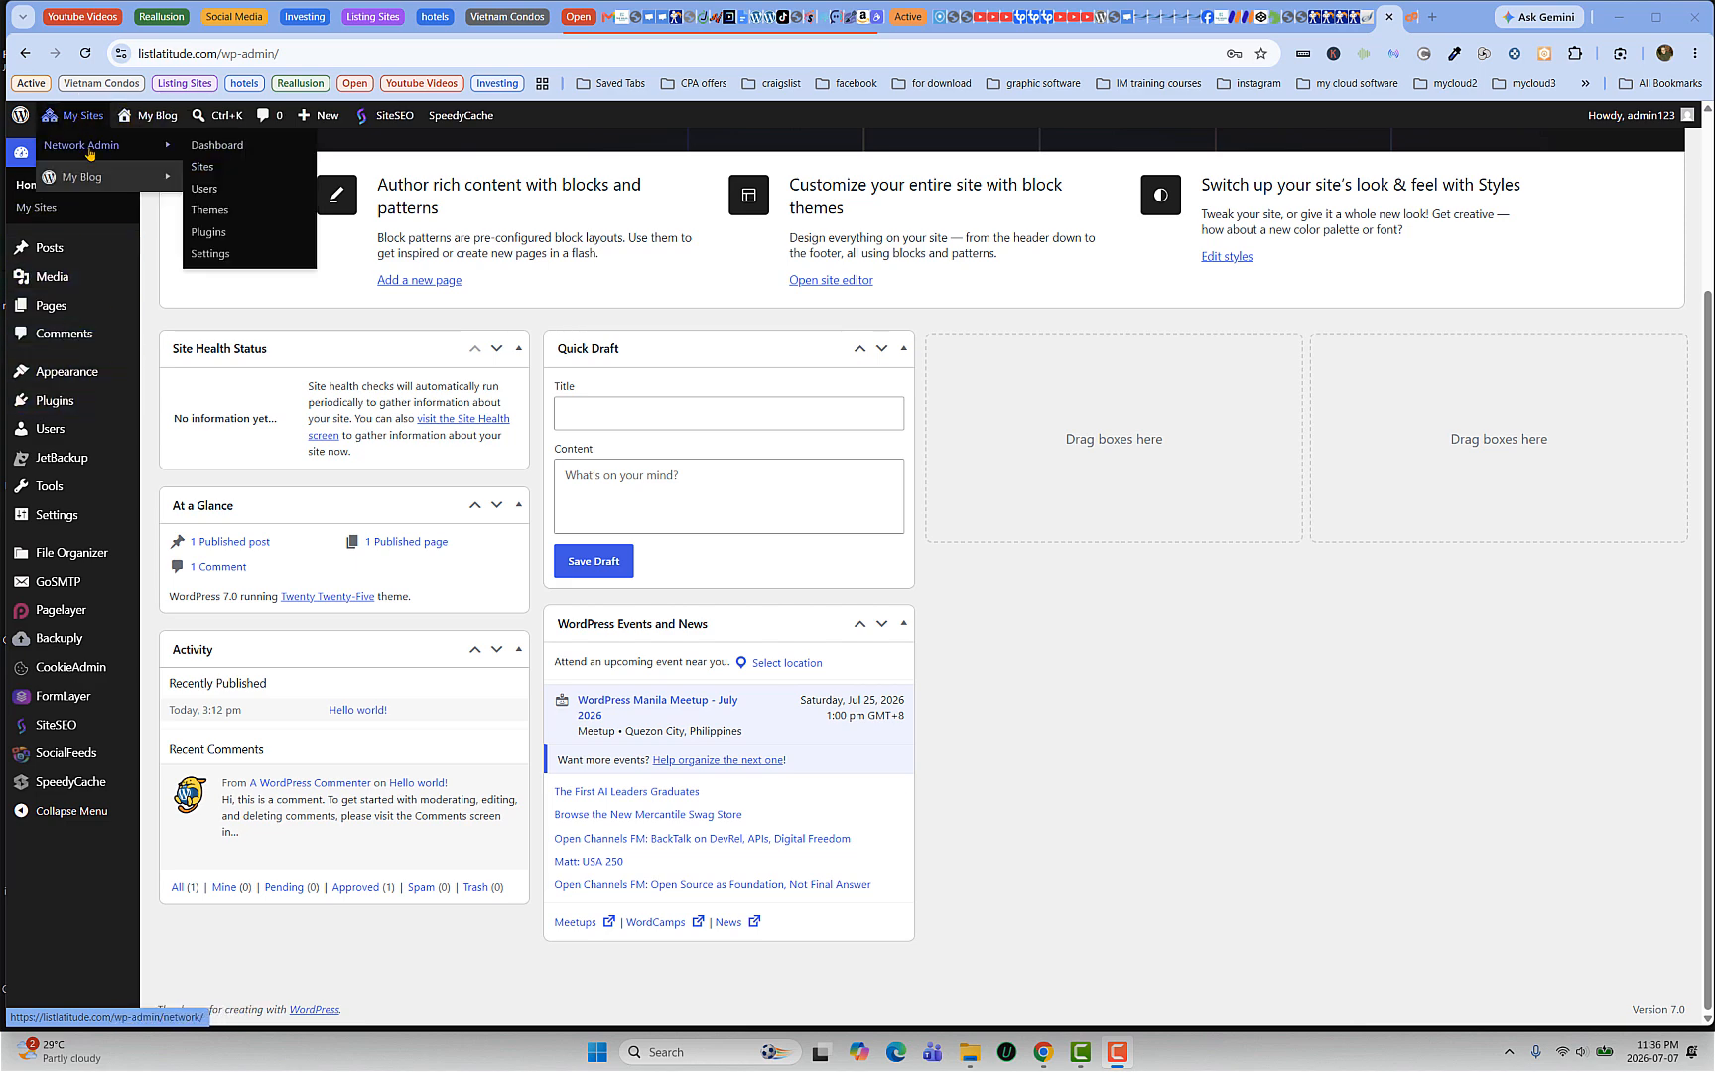
click(209, 173)
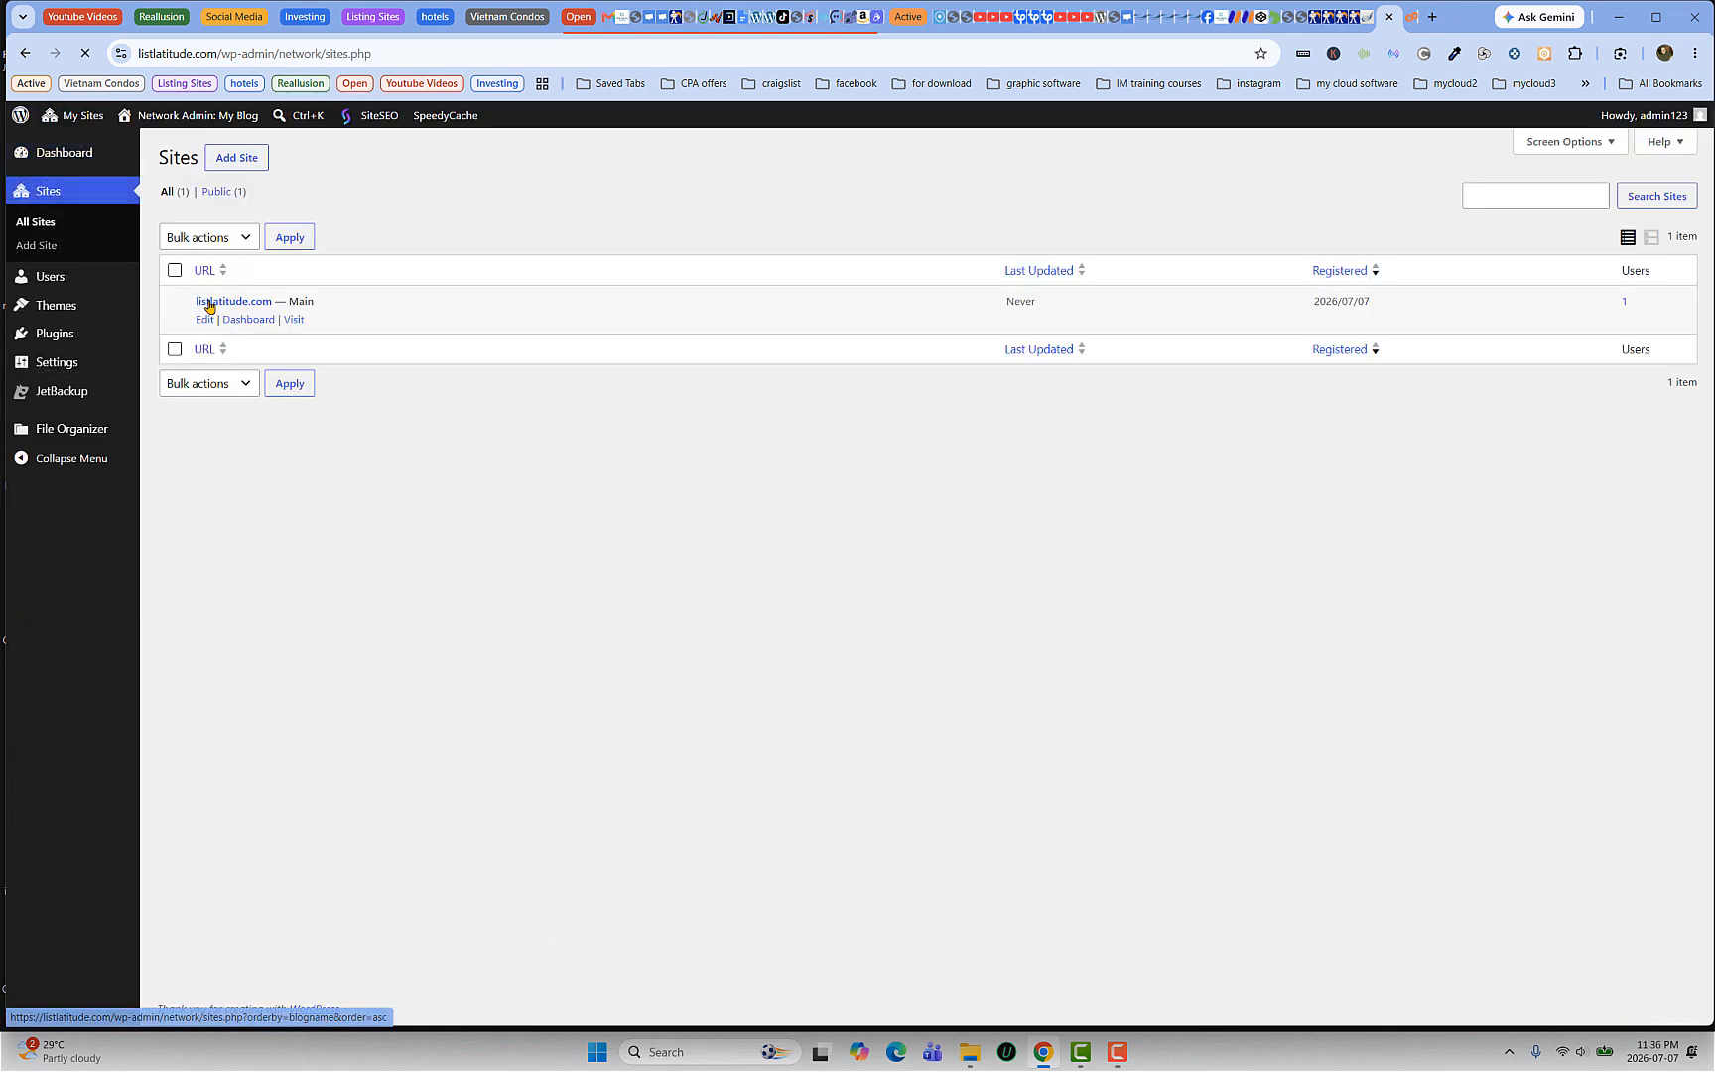
Step: Visit the main listlatitude.com site in a separate tab, and close it to return to the Sites list
mouse_move(299, 325)
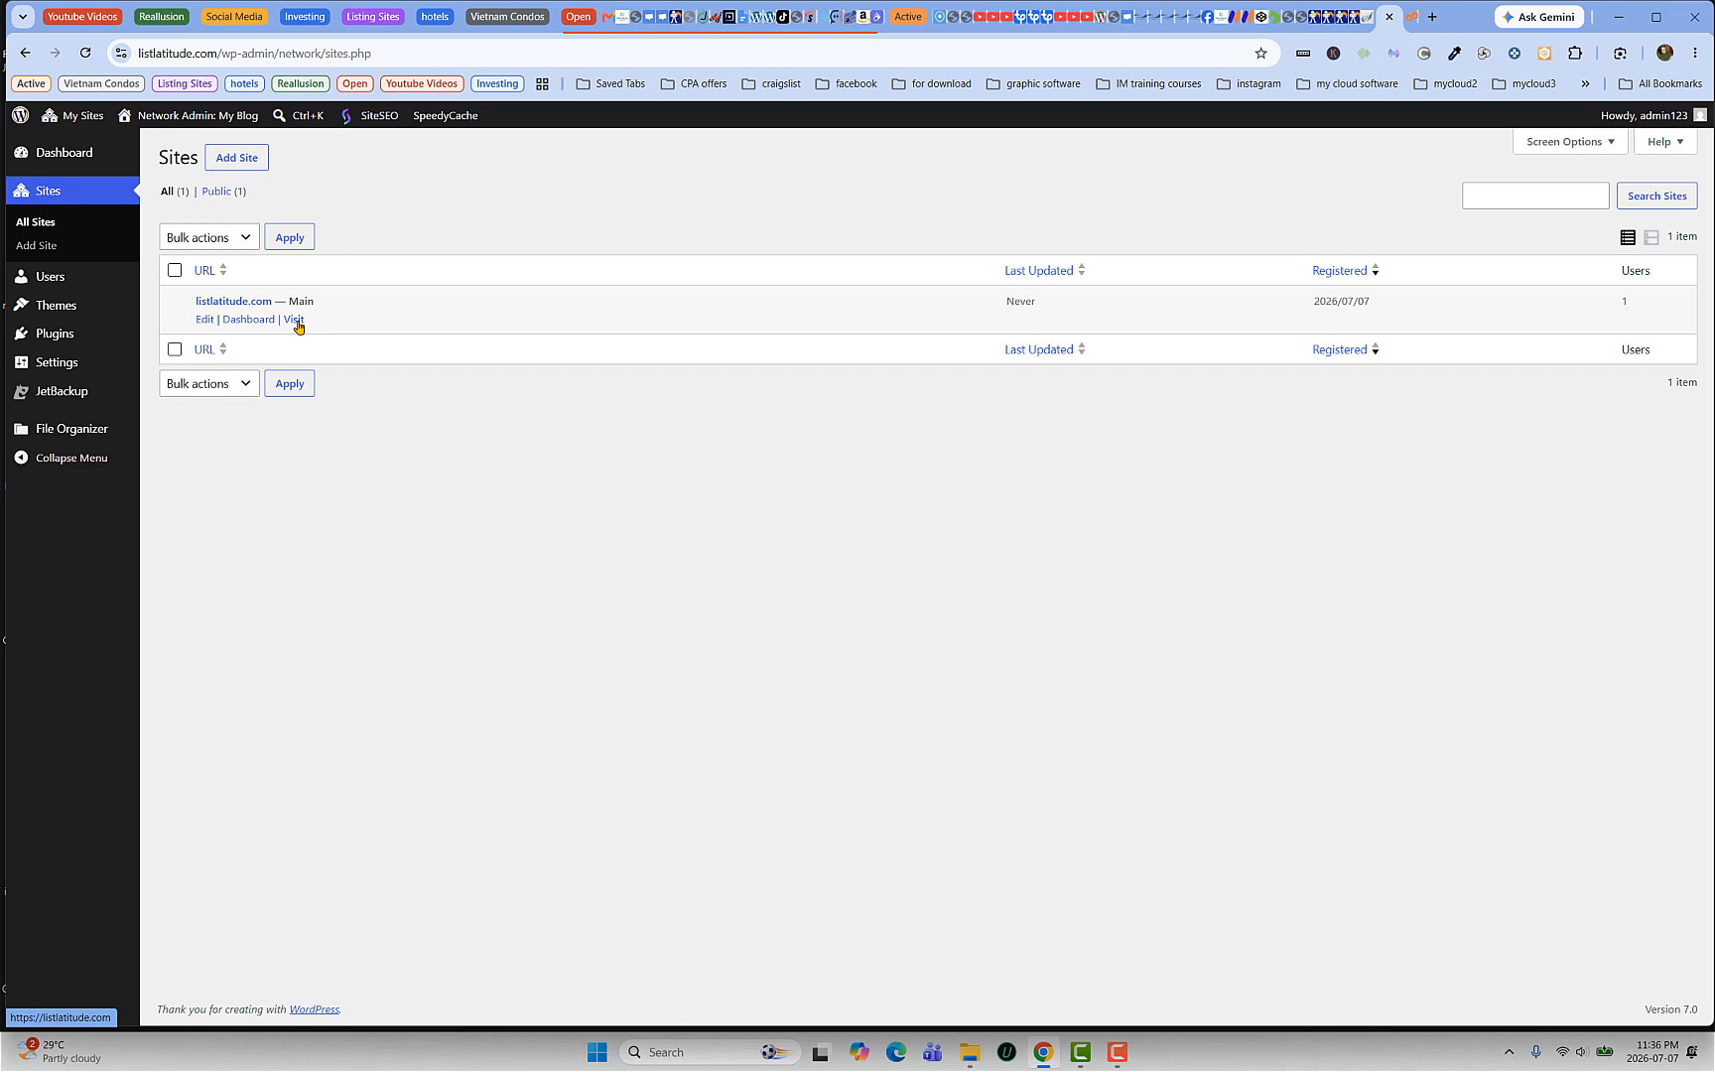
right_click(295, 323)
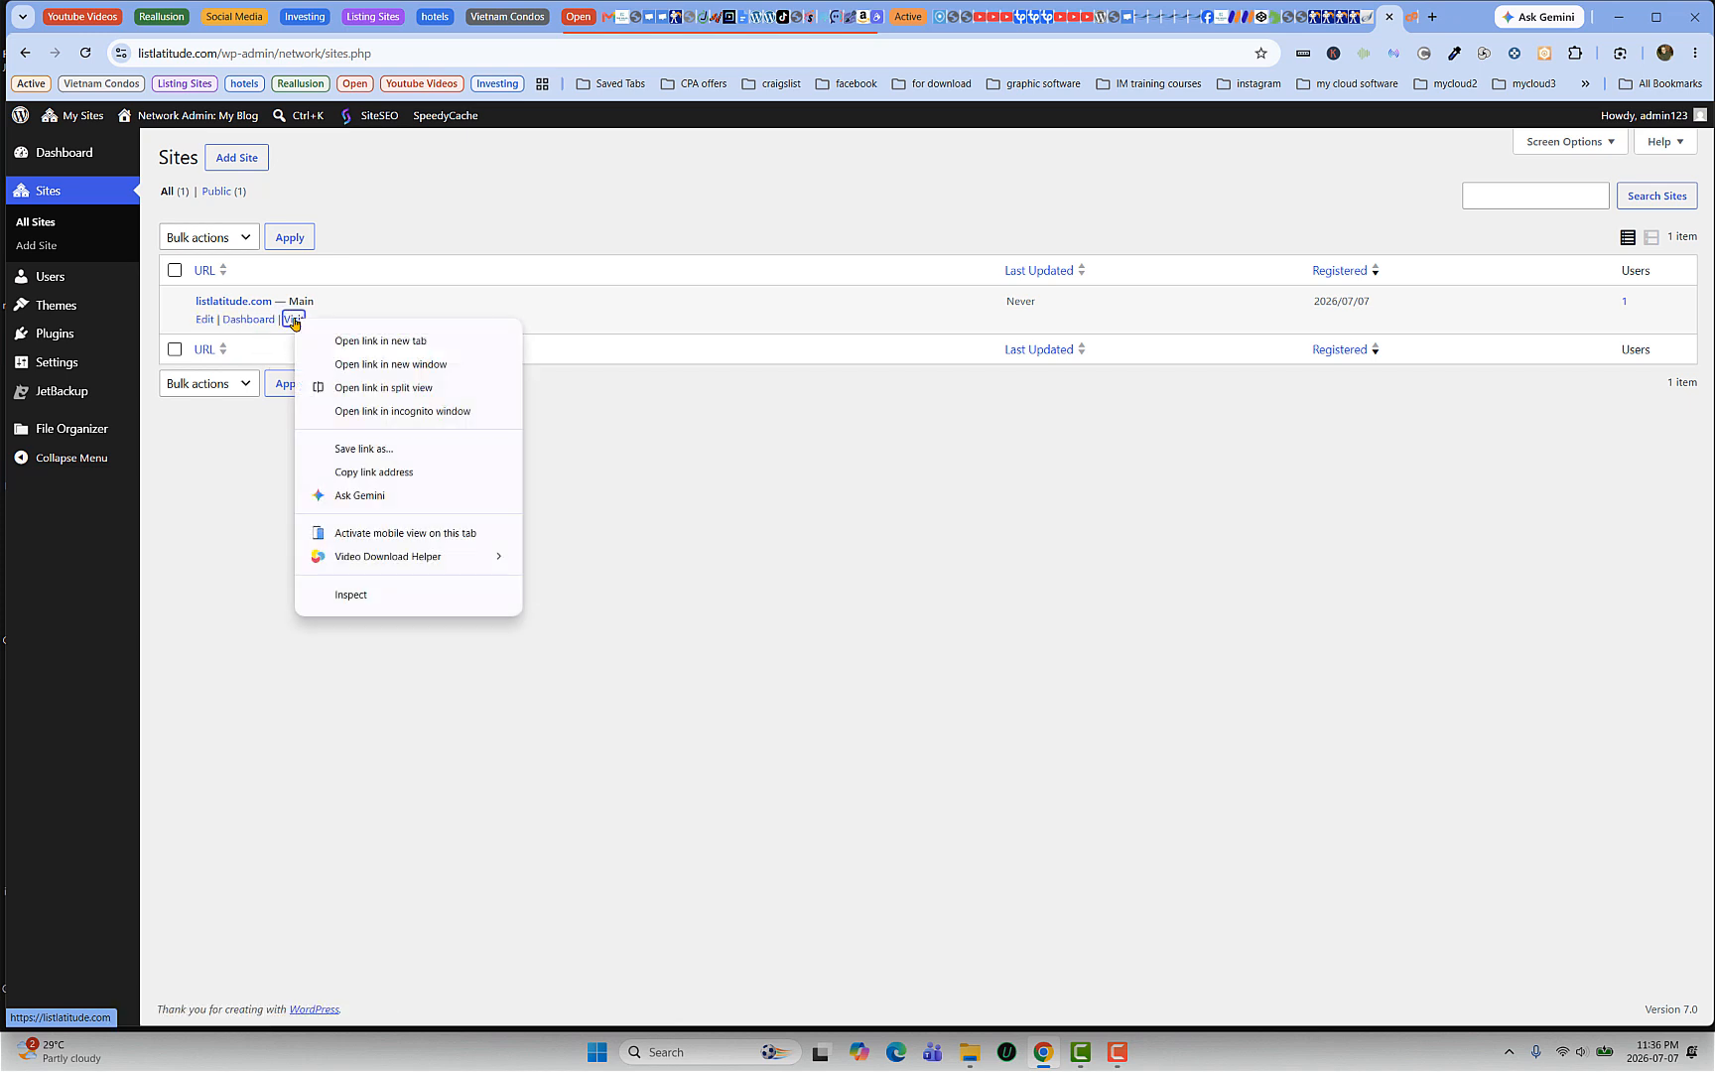
click(372, 341)
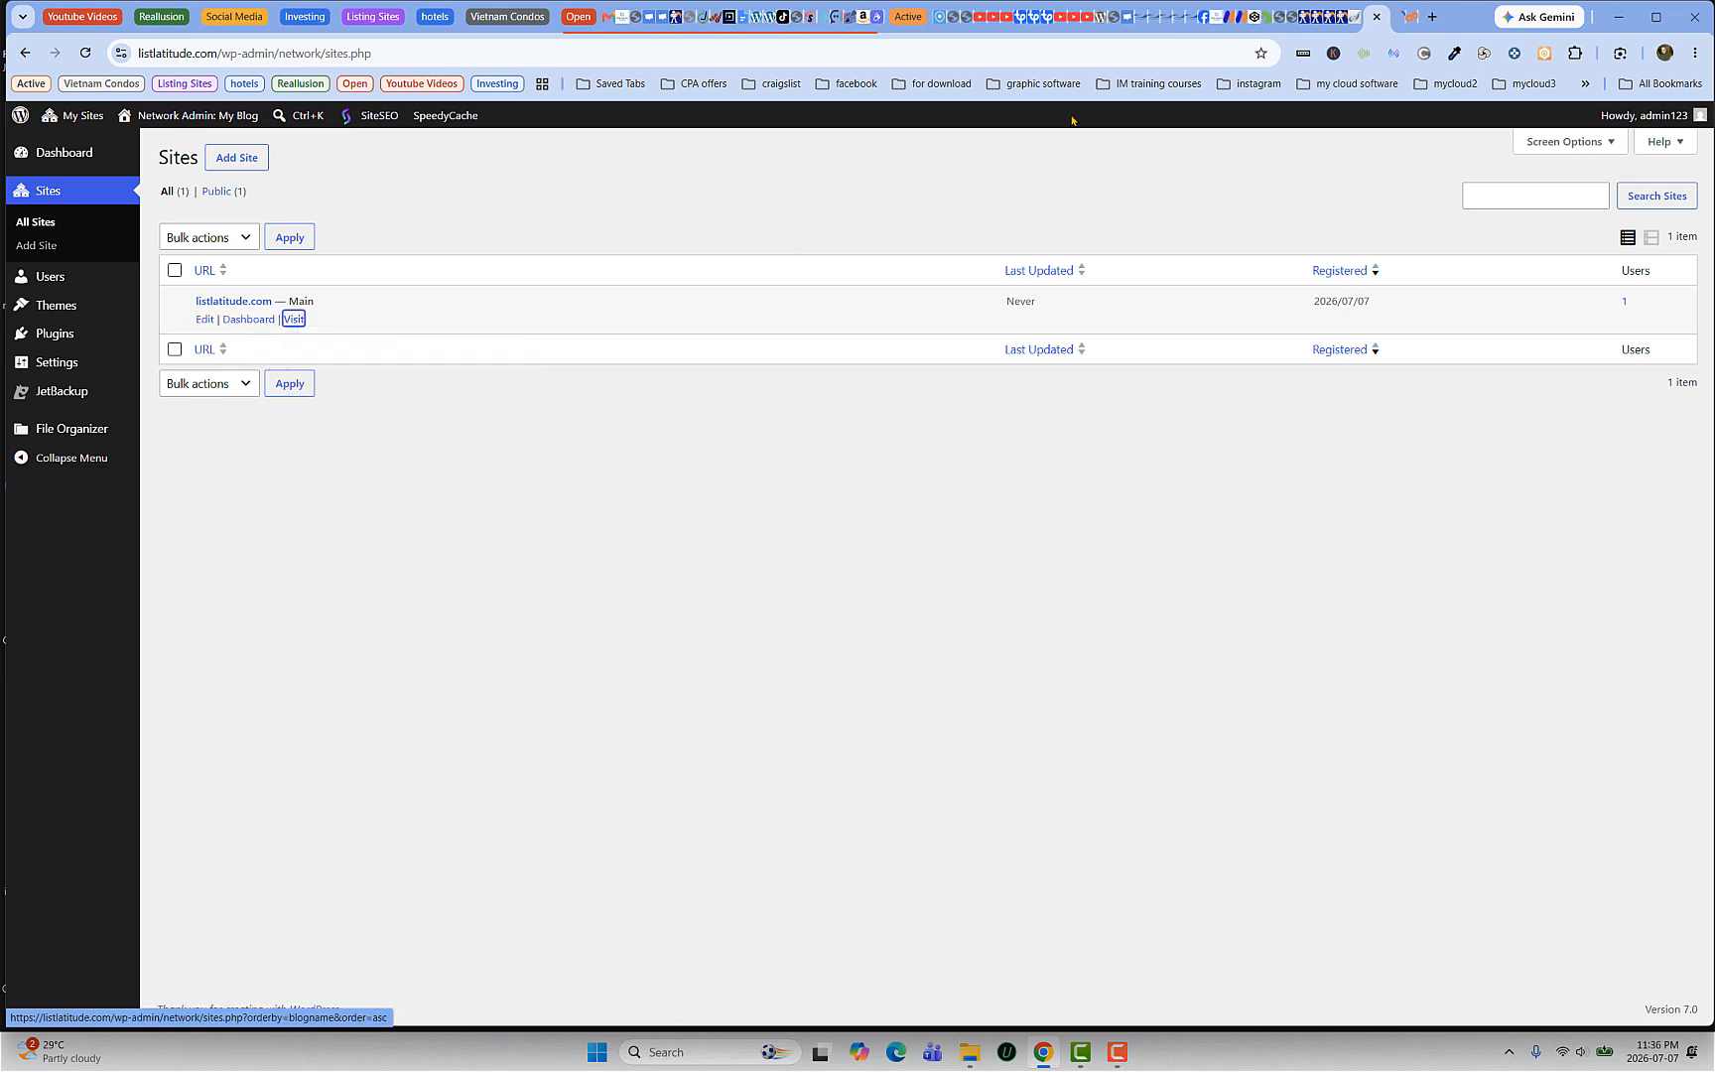
click(1395, 18)
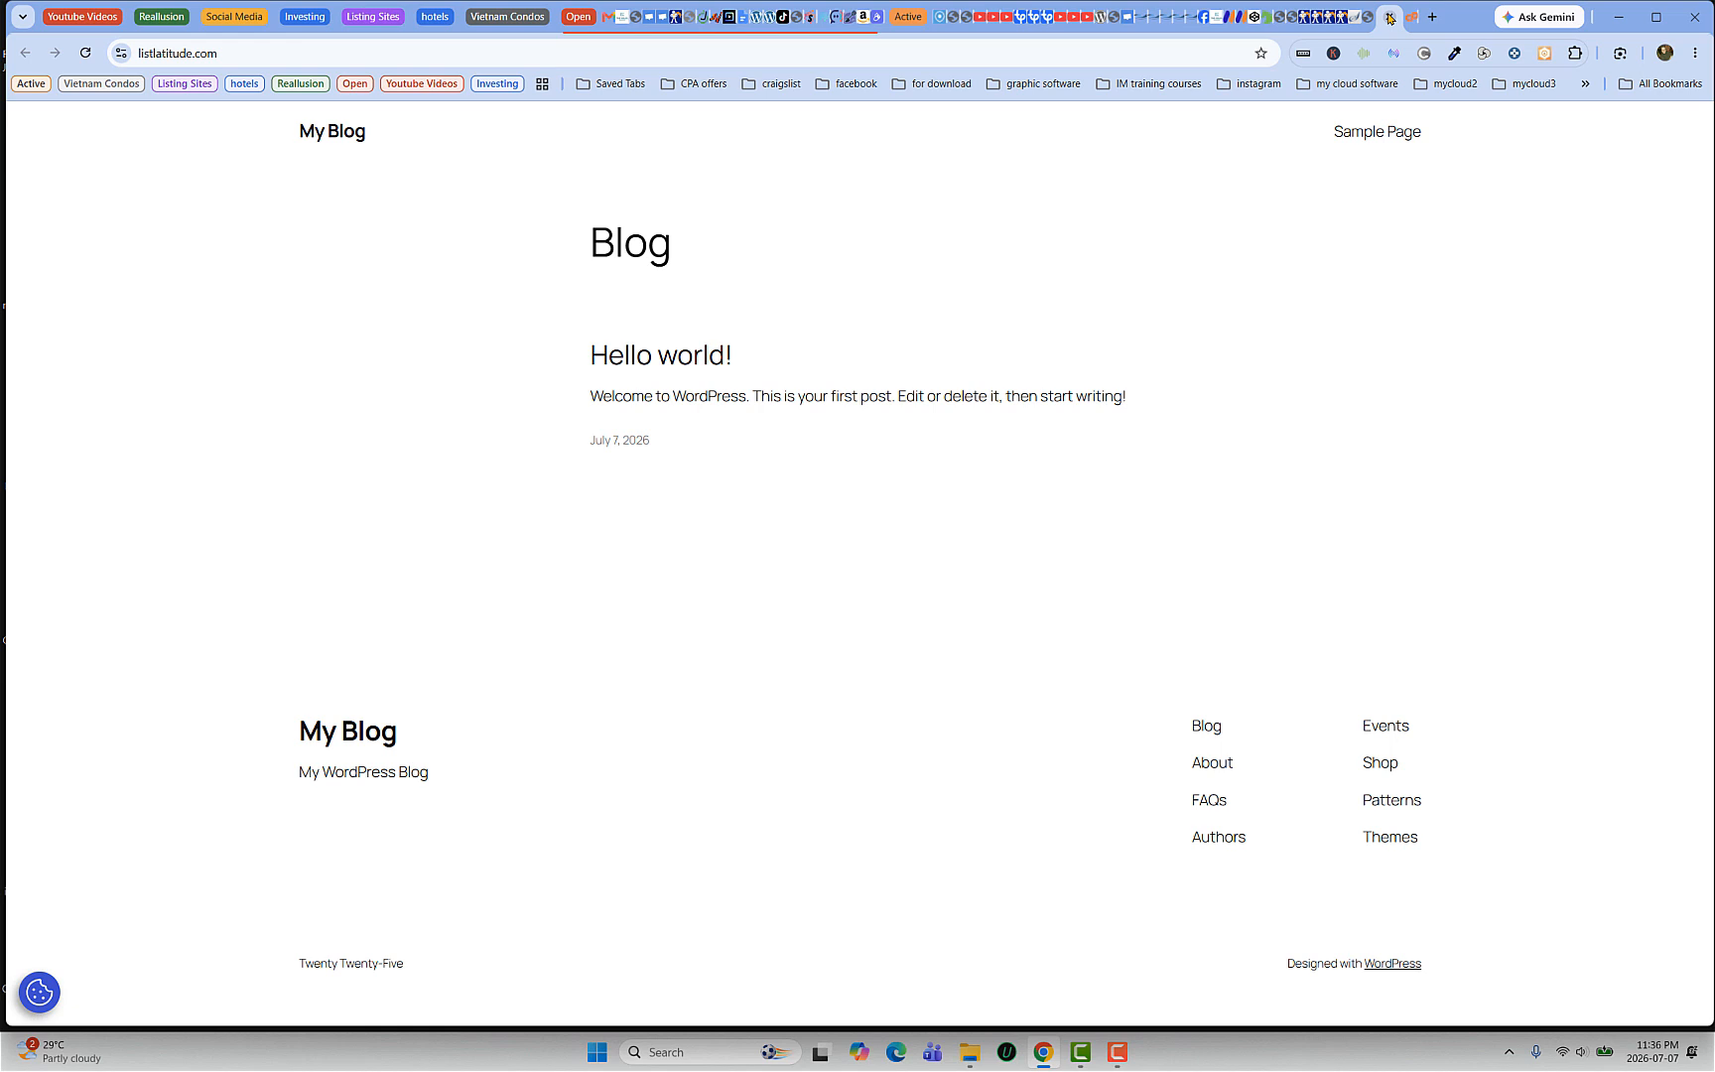
click(1390, 18)
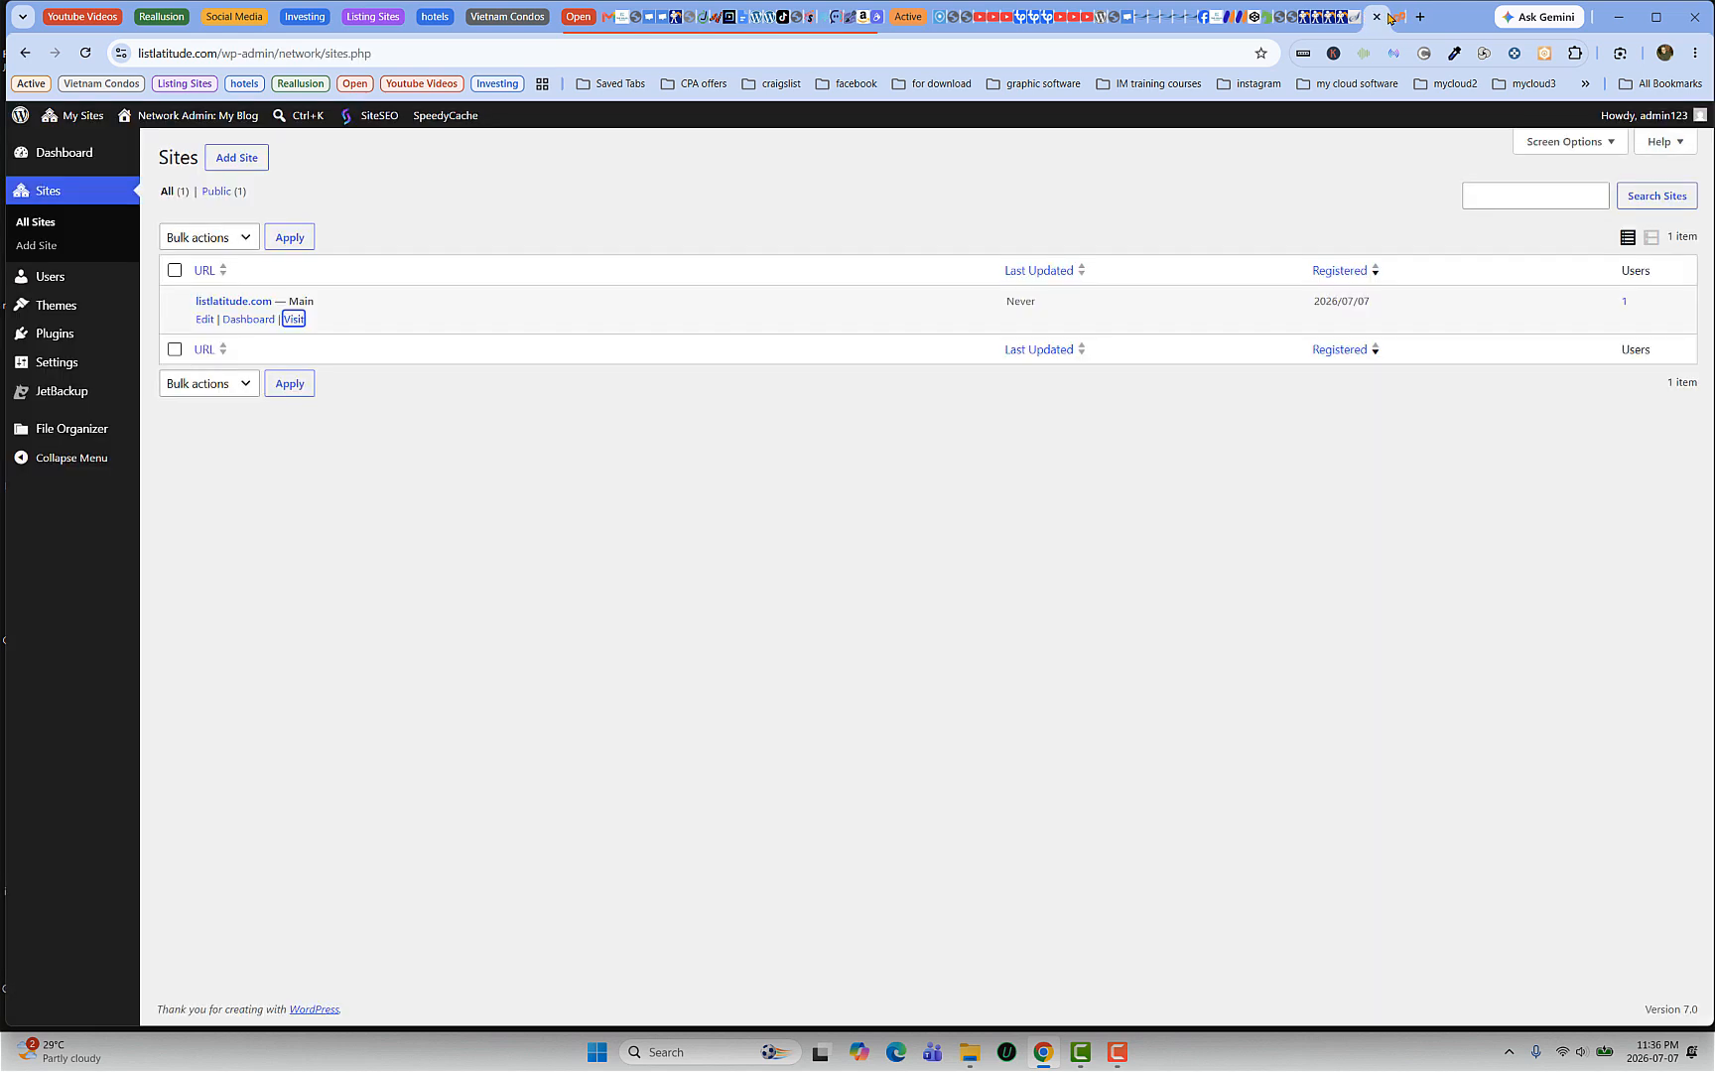
Step: Add a network site with the address test, the title test and the site administrator's email
click(239, 161)
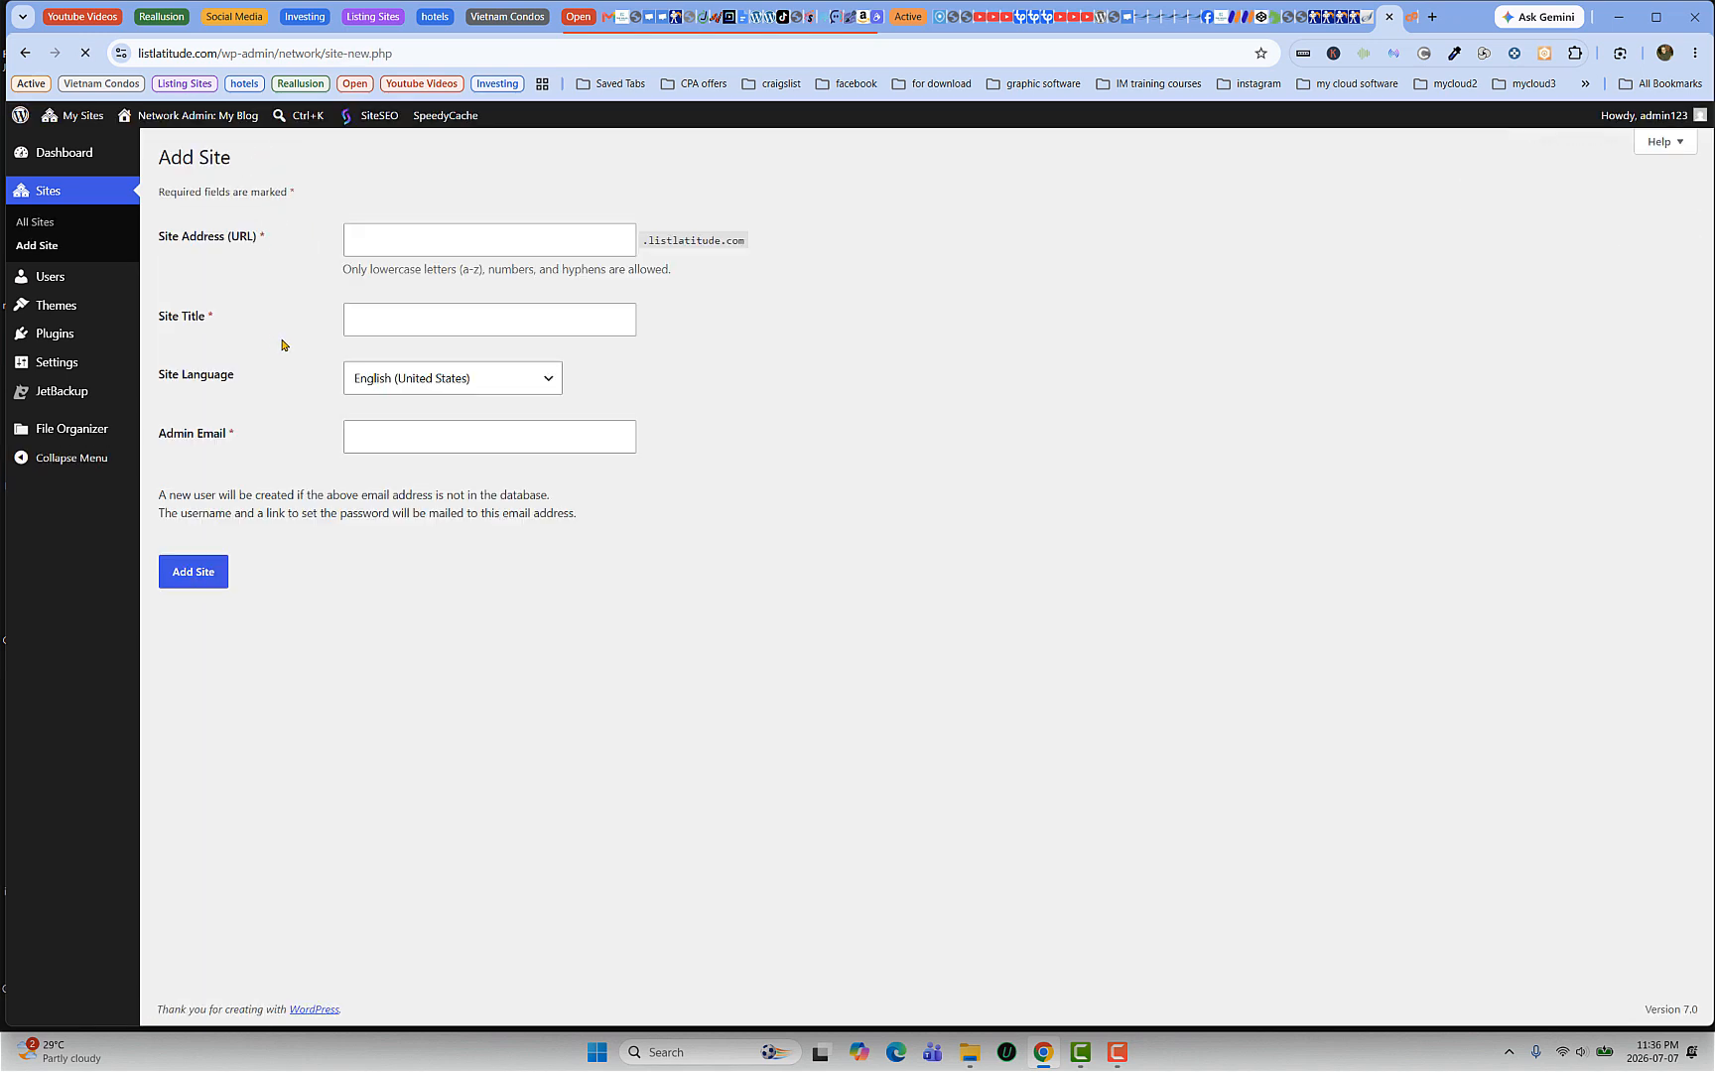
click(421, 245)
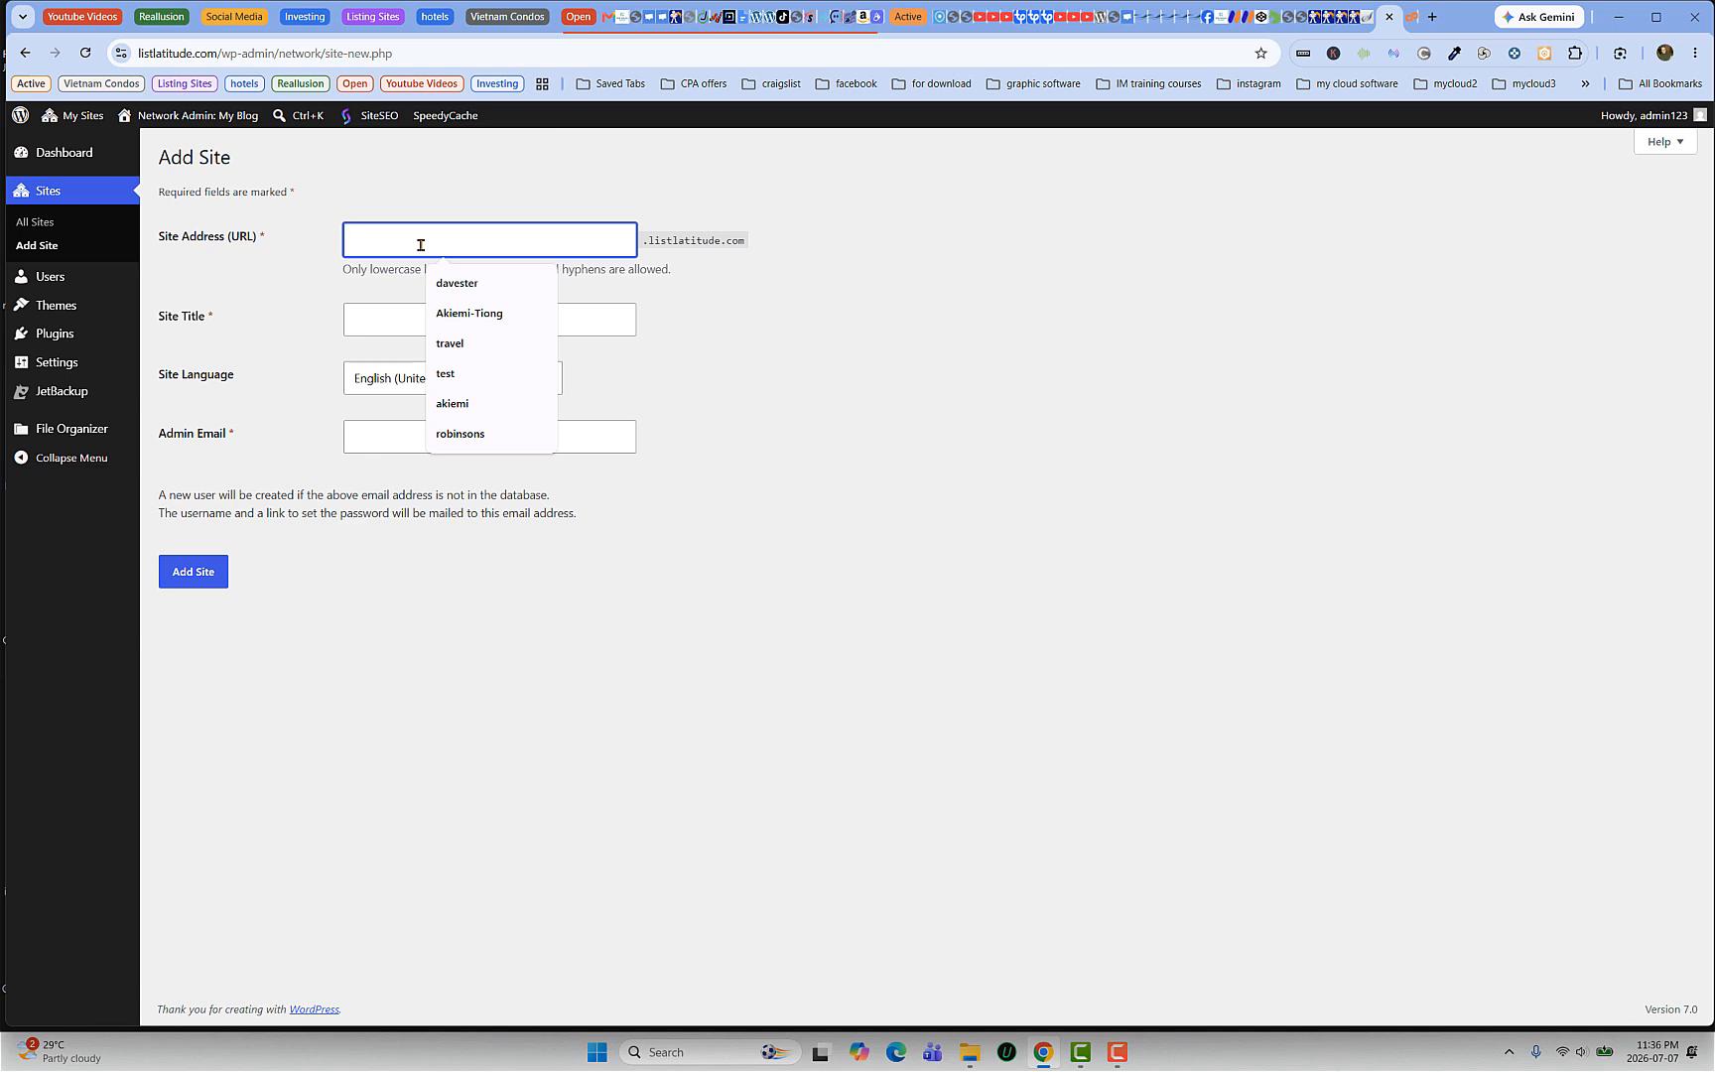
text(tes)
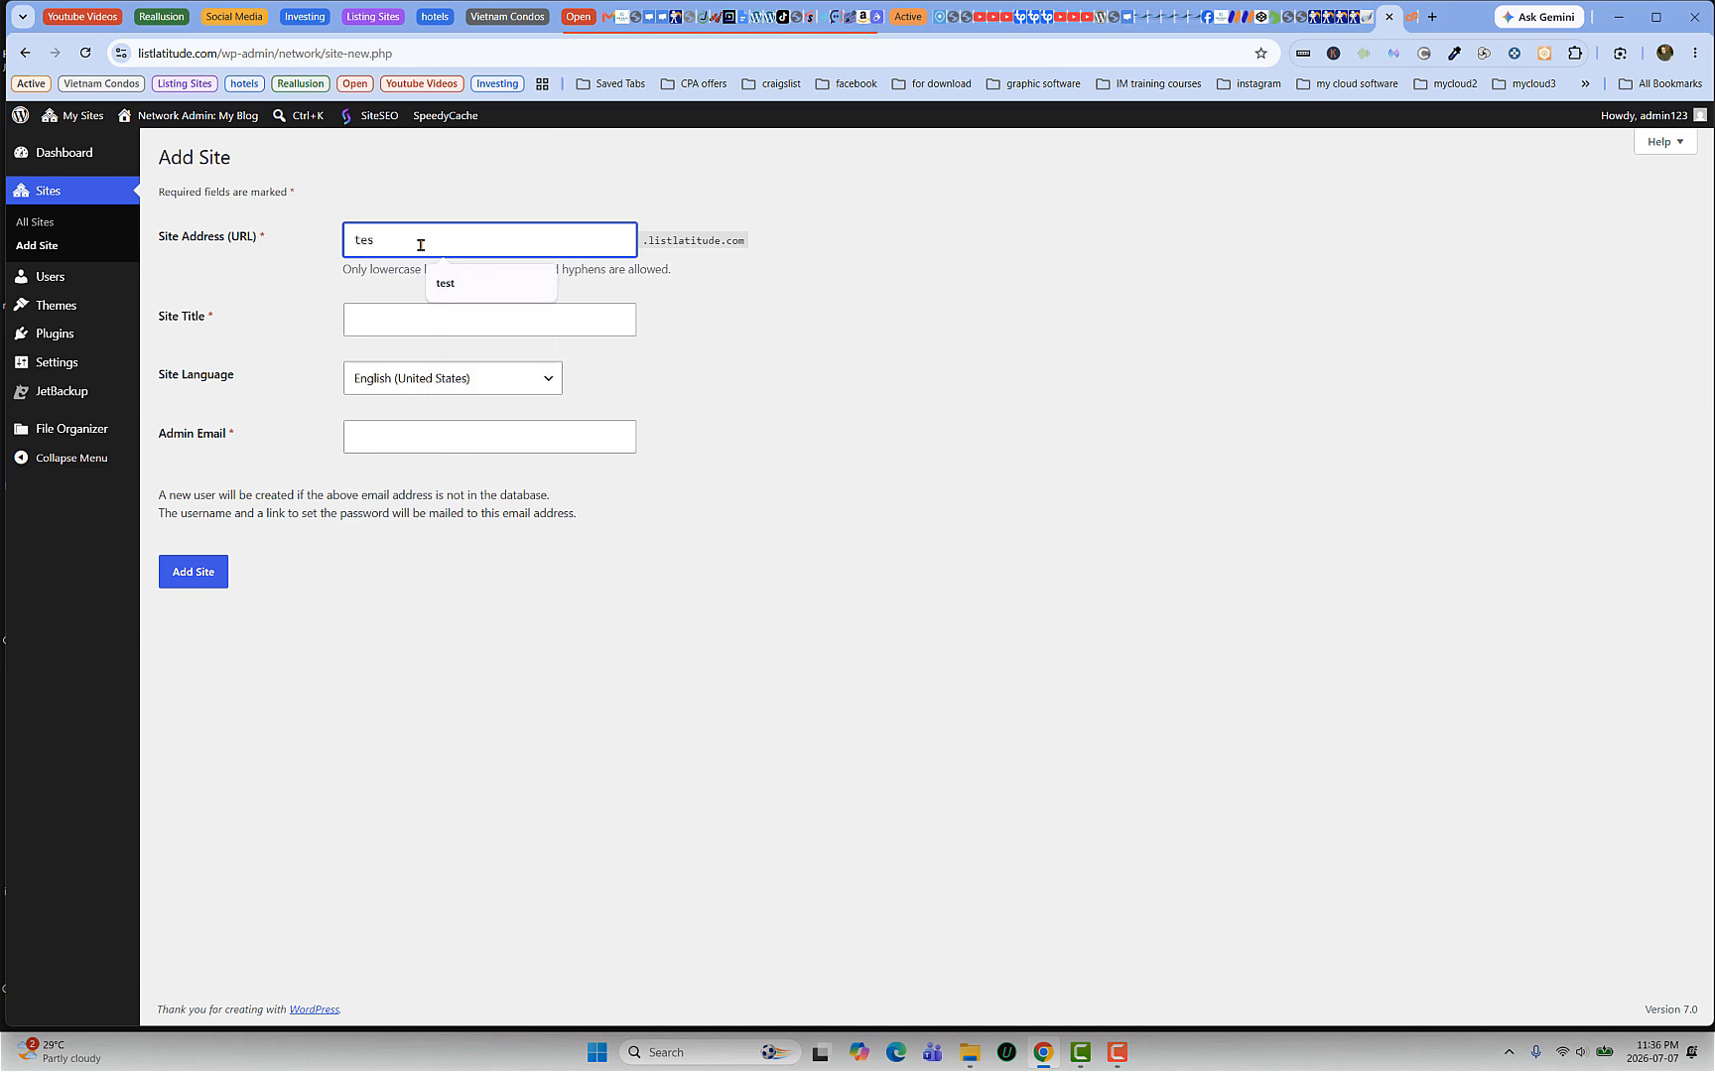
text(t)
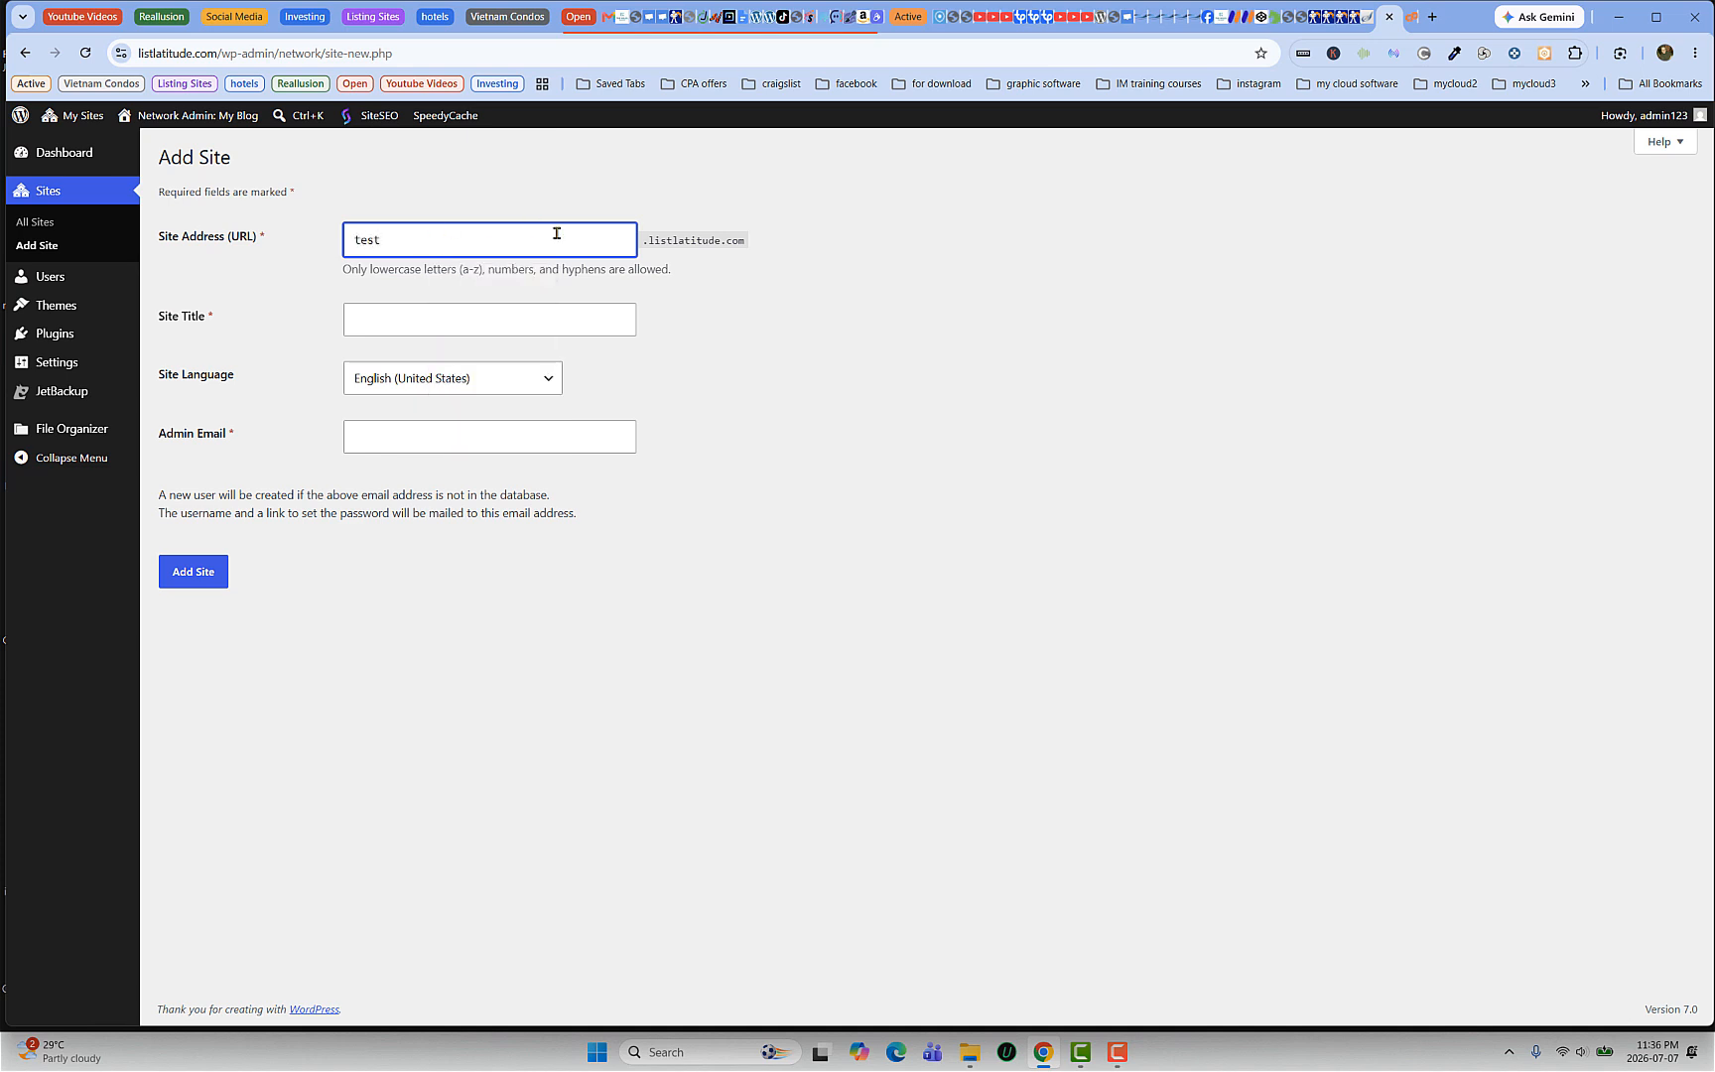
click(410, 312)
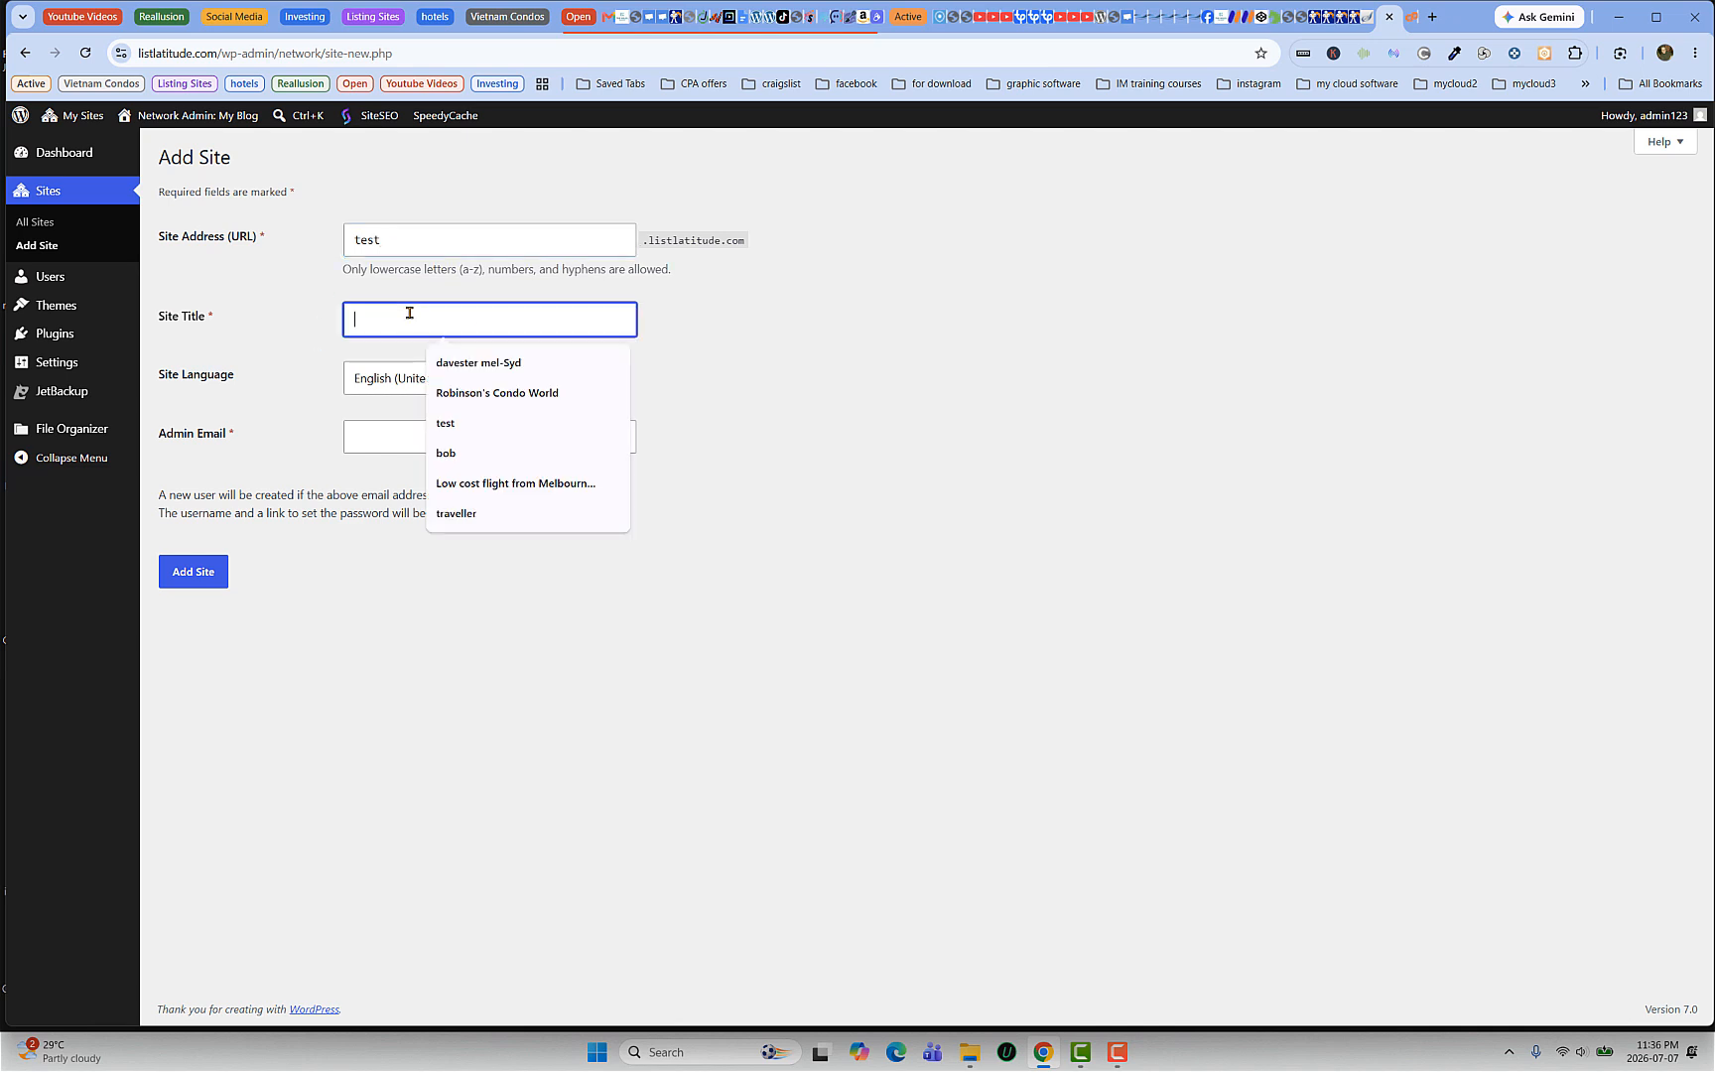
click(446, 424)
click(452, 437)
key(ctrl+v)
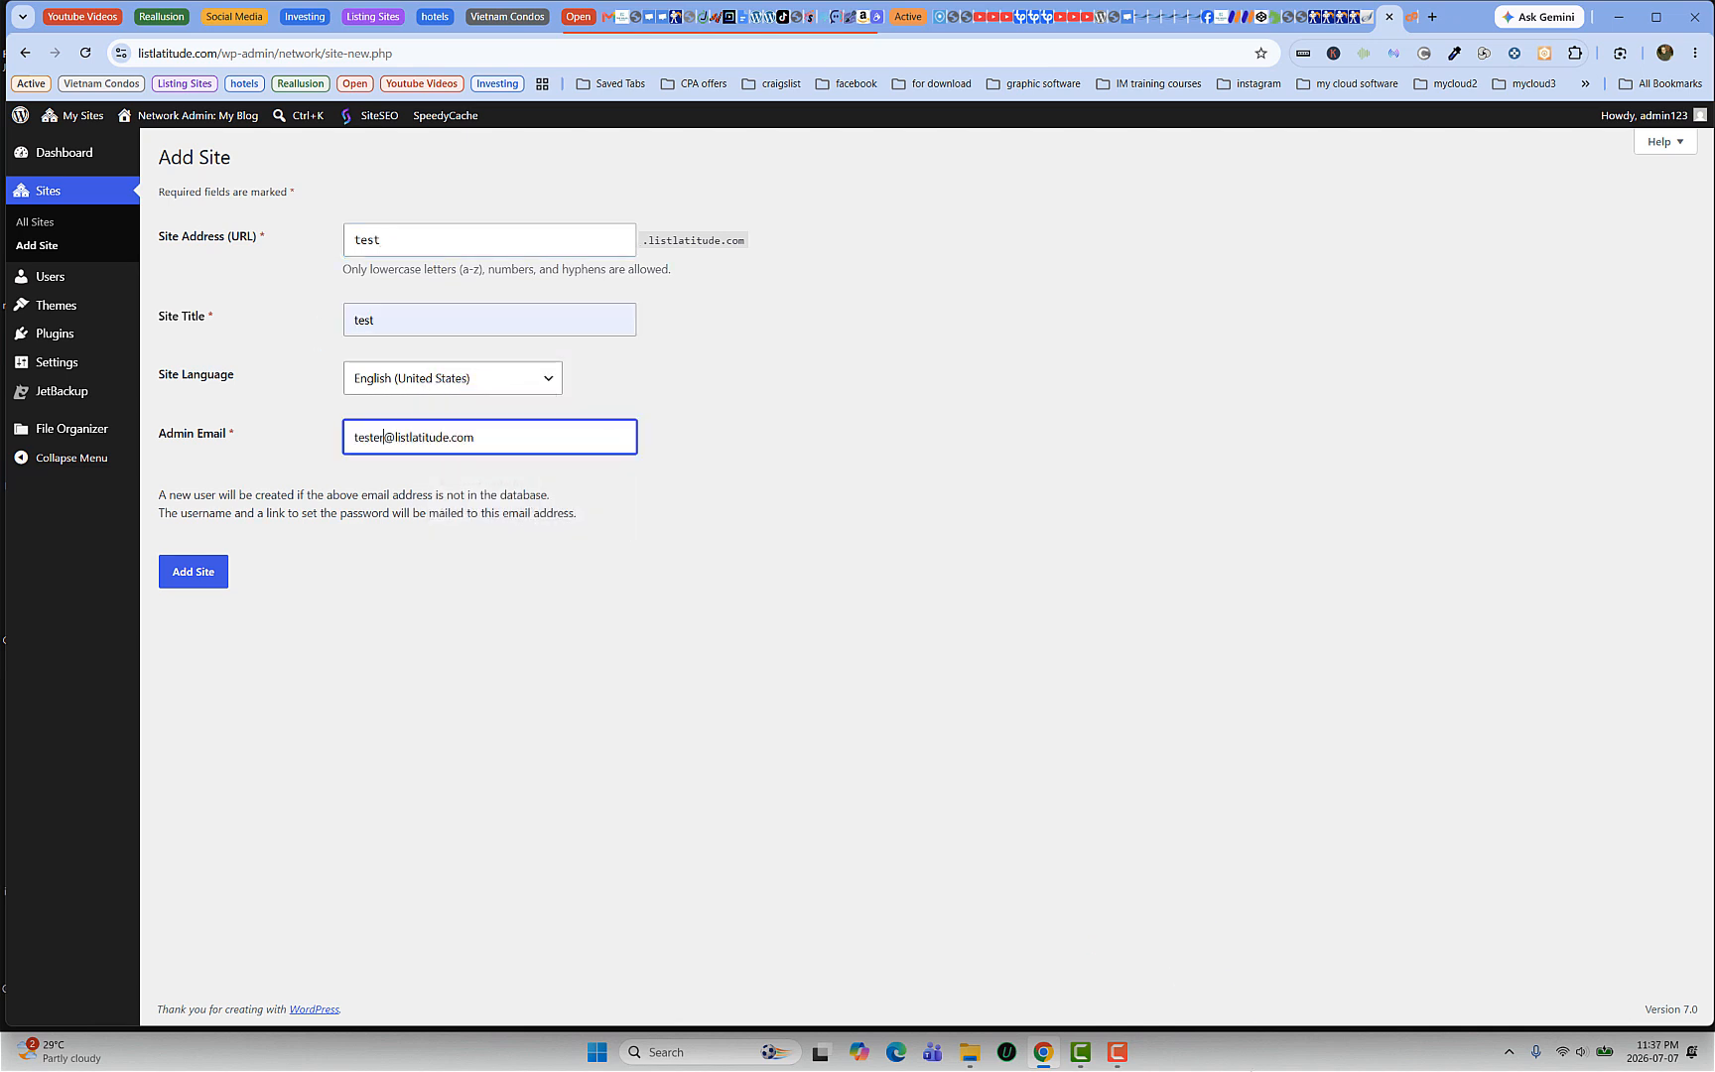
mouse_move(1116, 1064)
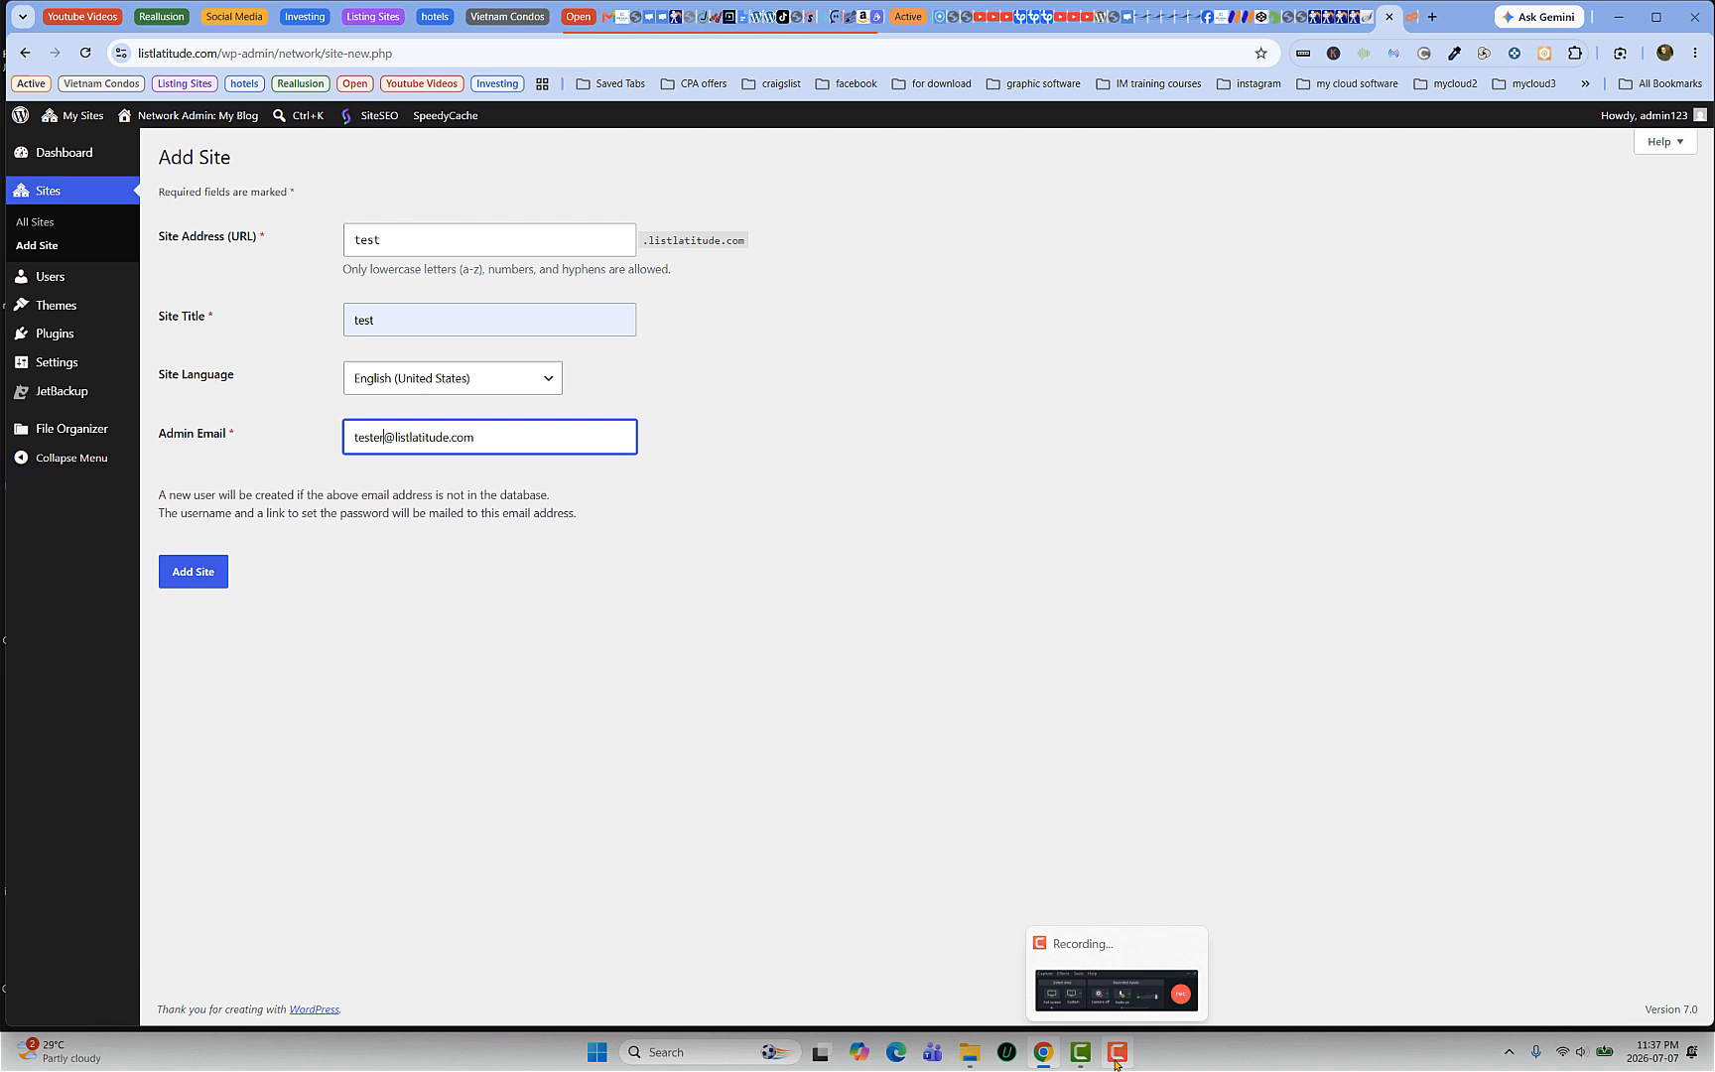
click(1111, 1064)
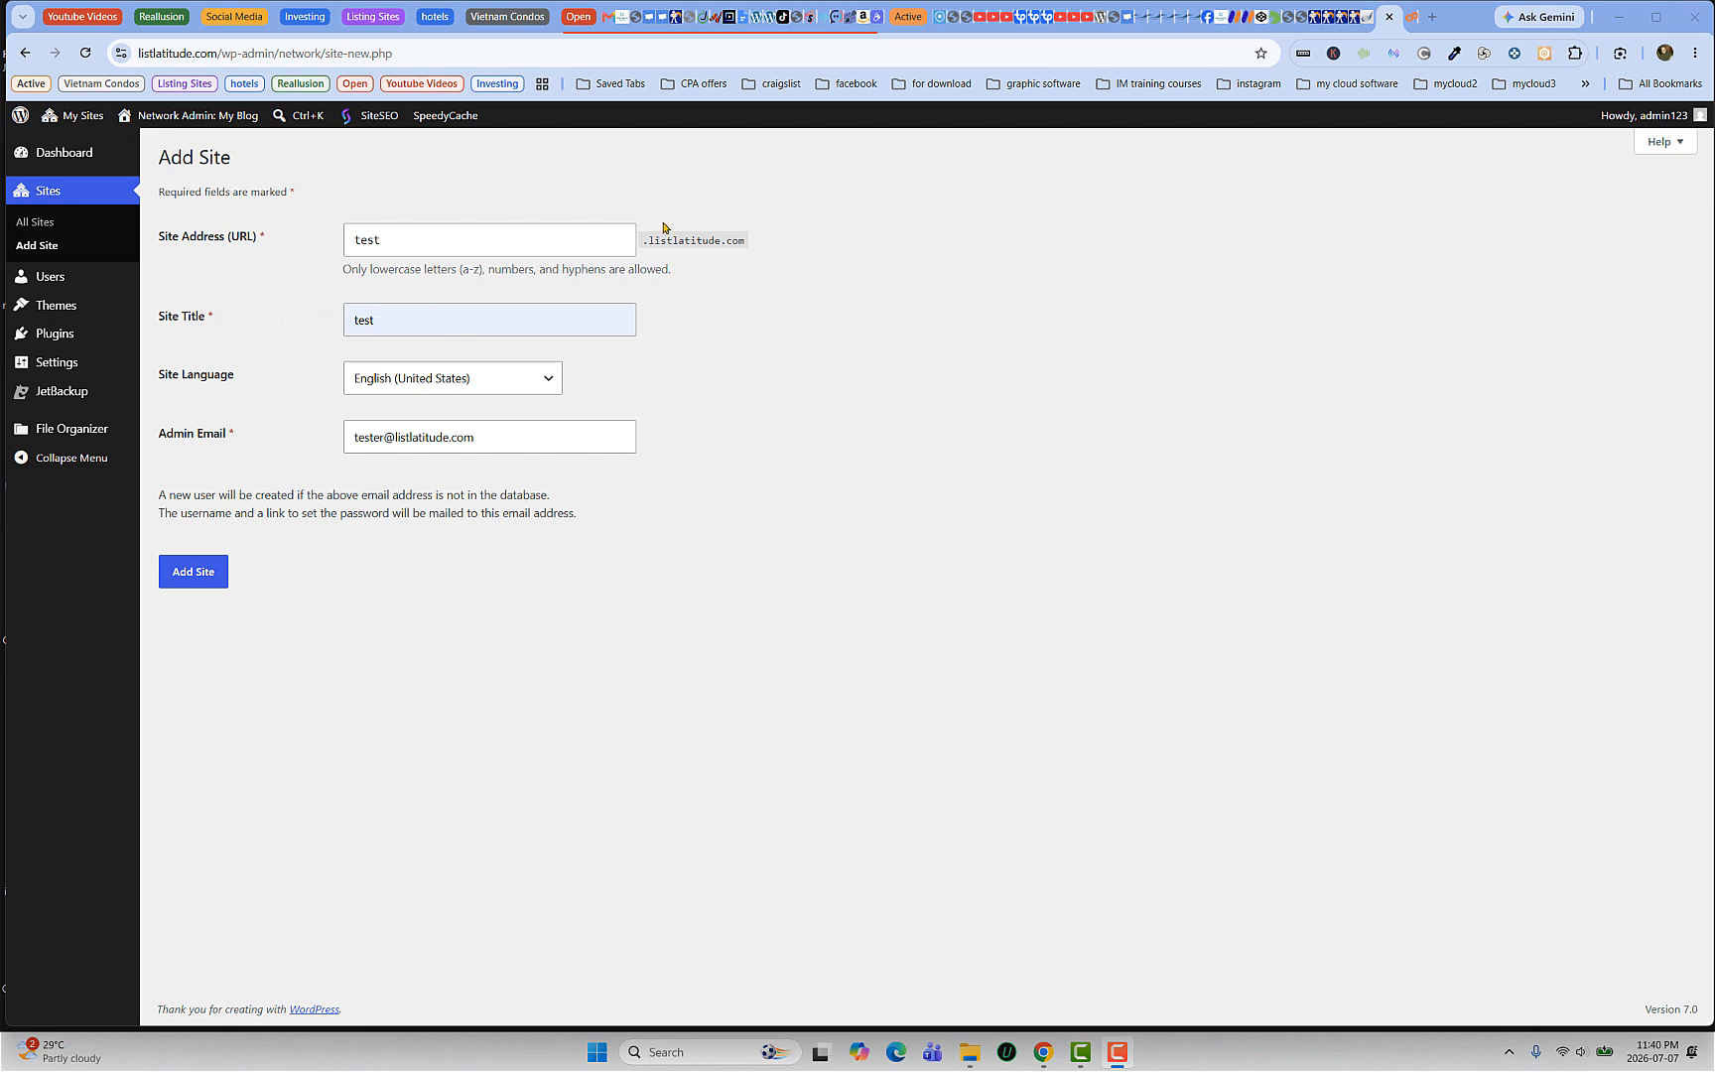
drag(397, 241, 305, 247)
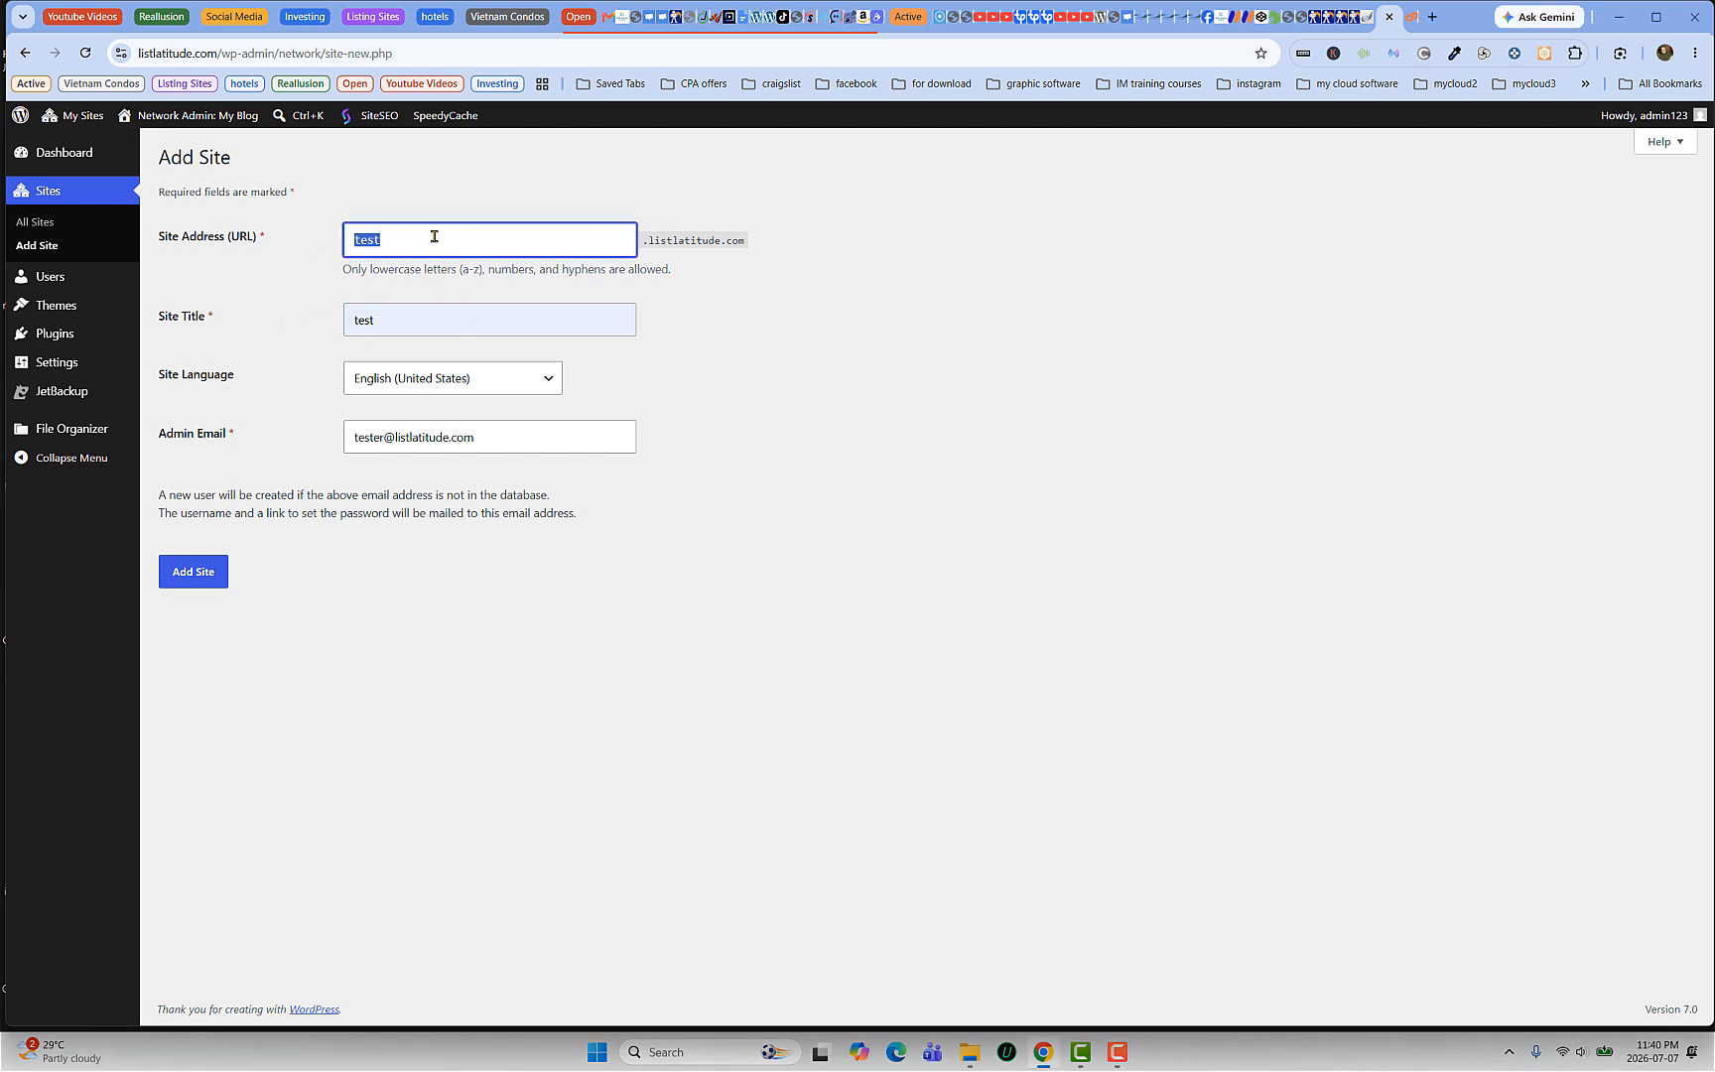
click(434, 237)
click(187, 573)
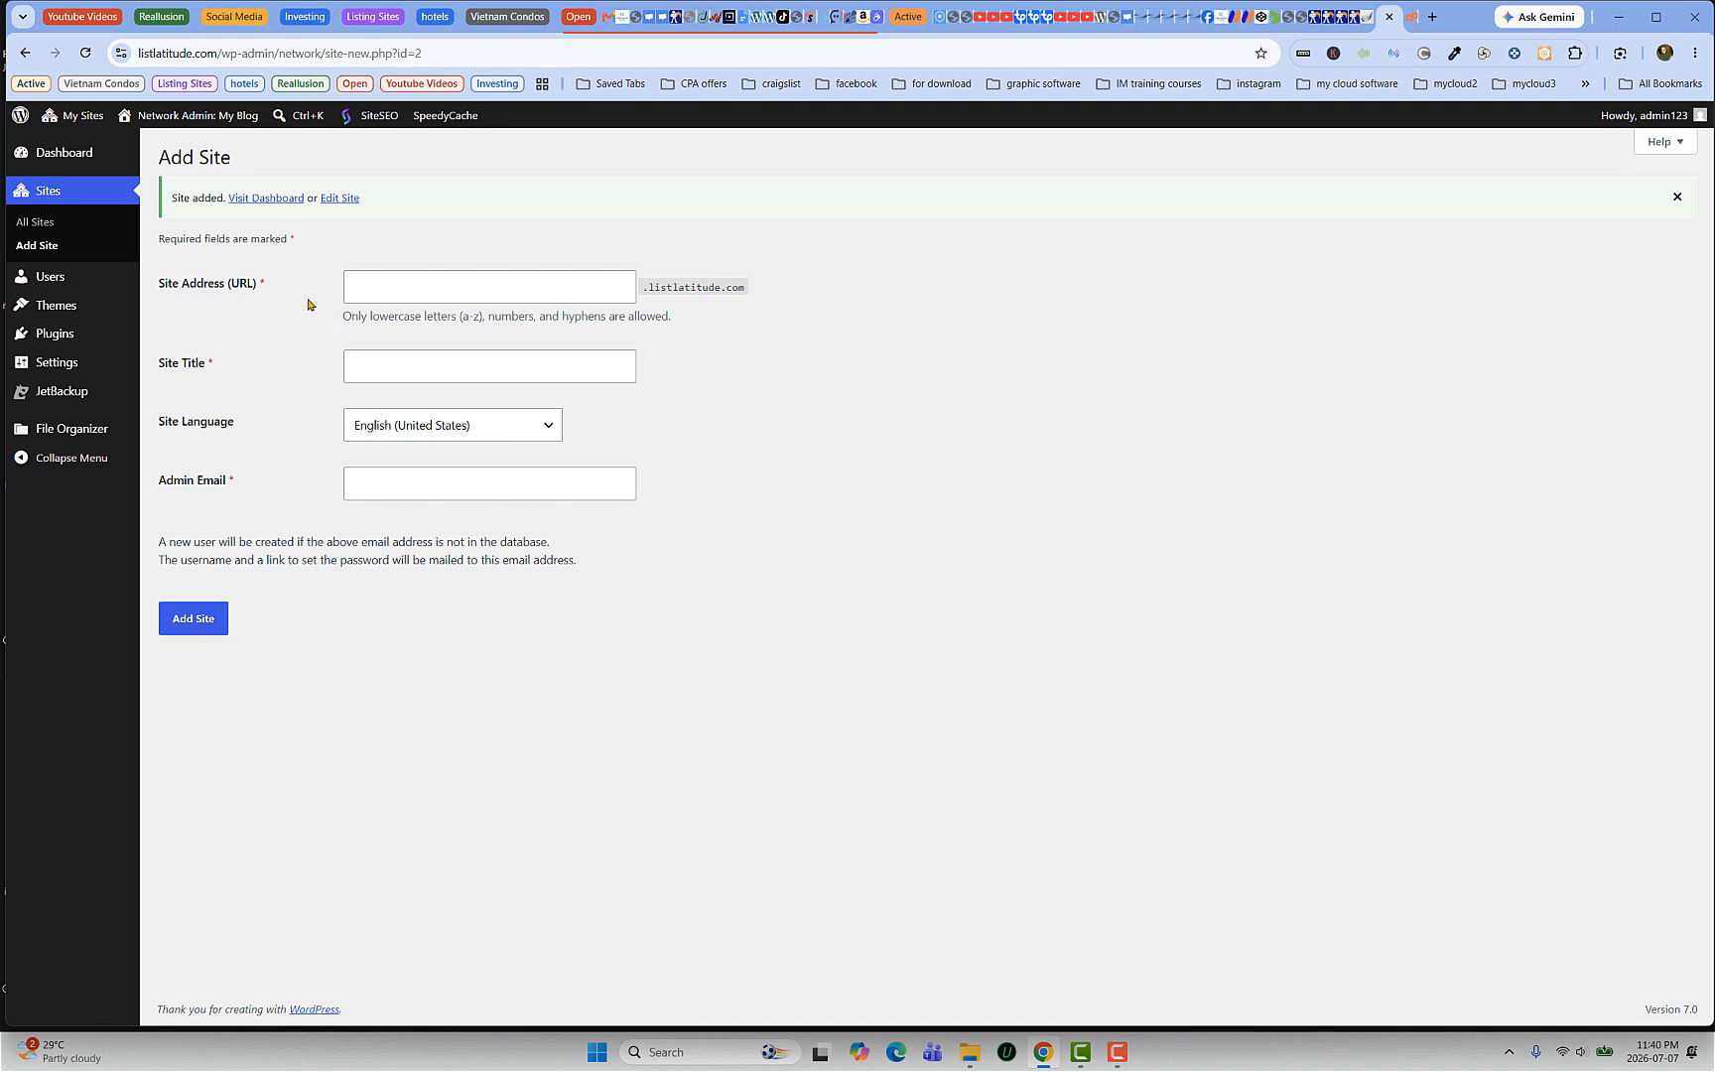
Step: Open the new test site's dashboard in a separate tab and check its web address
click(256, 200)
right_click(256, 201)
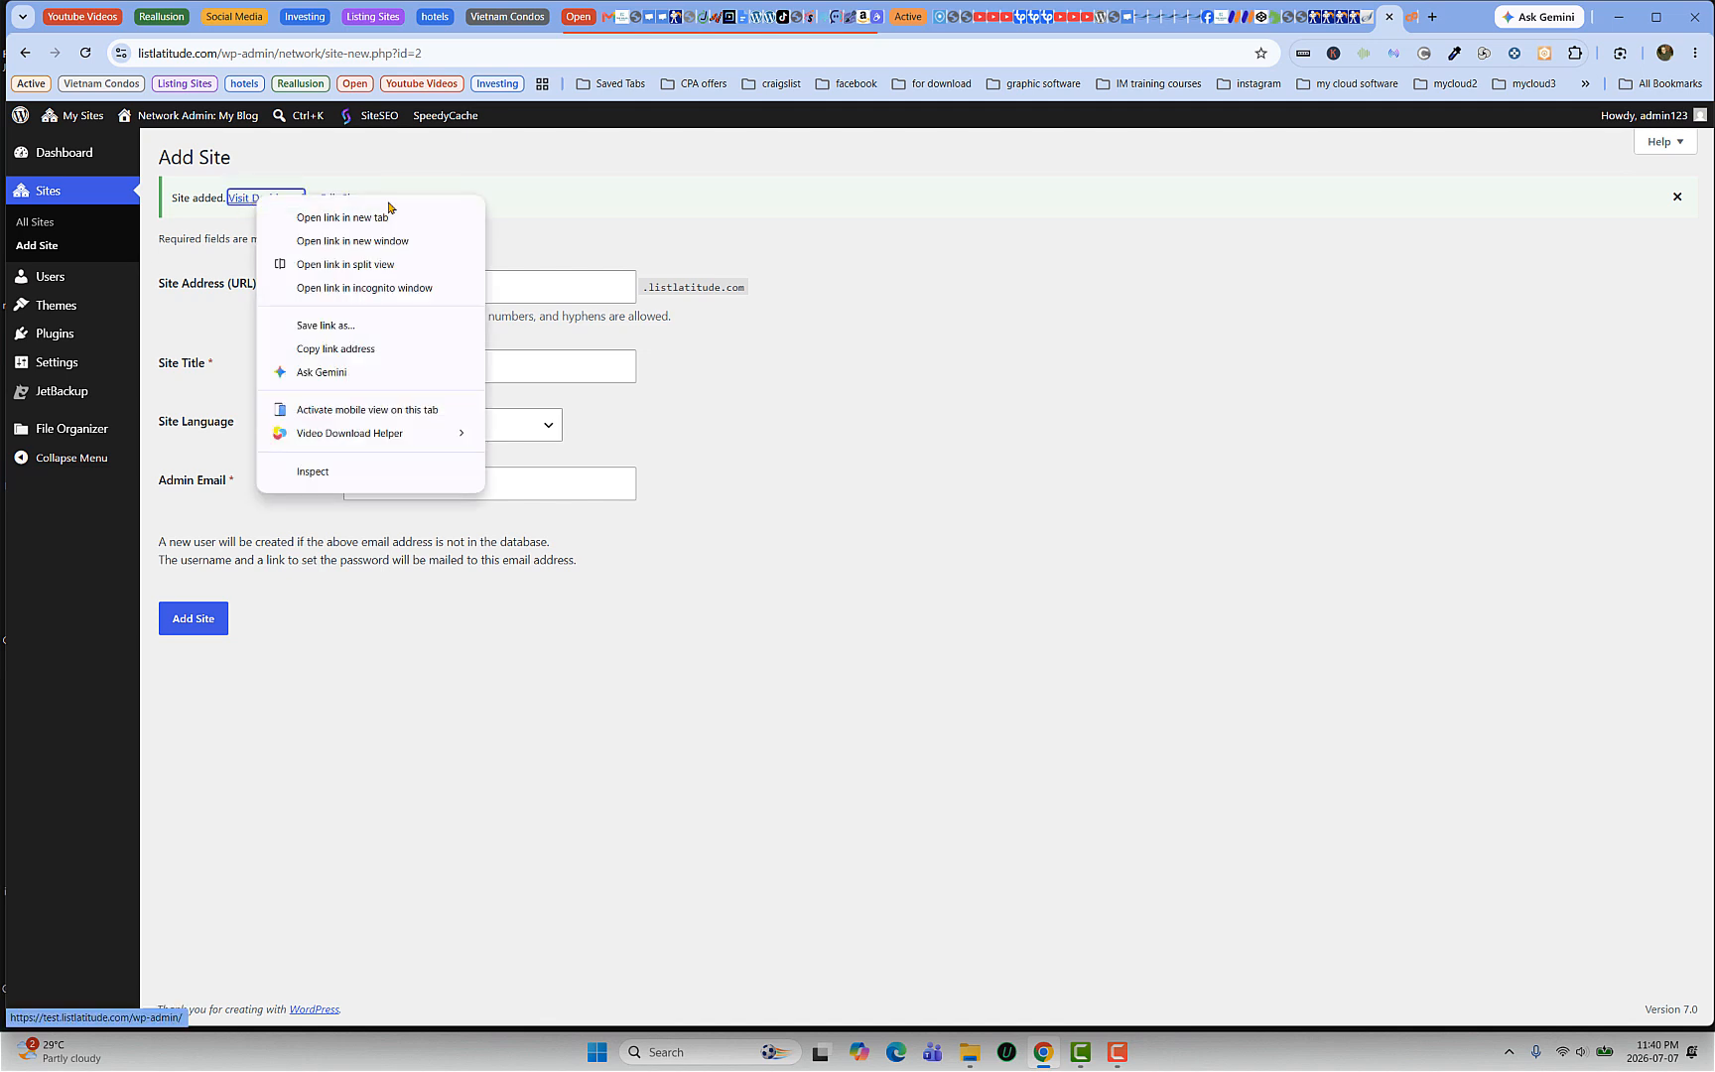
click(366, 219)
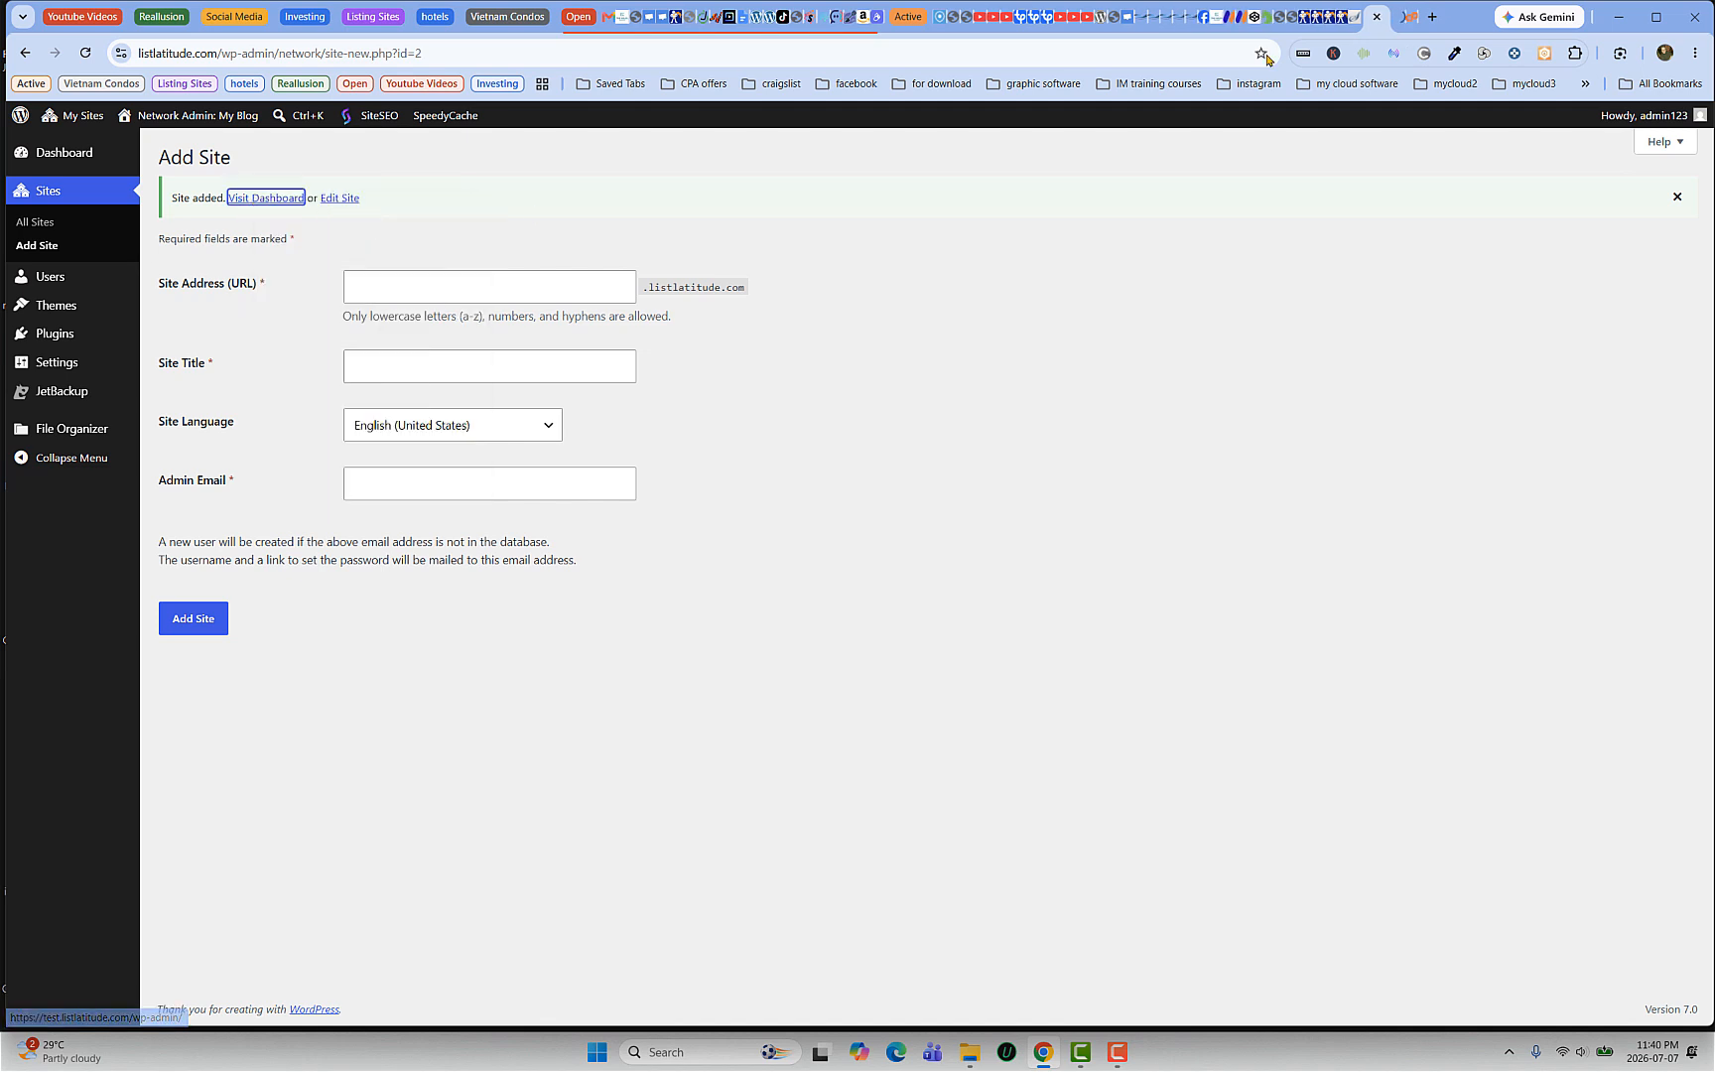
click(1397, 22)
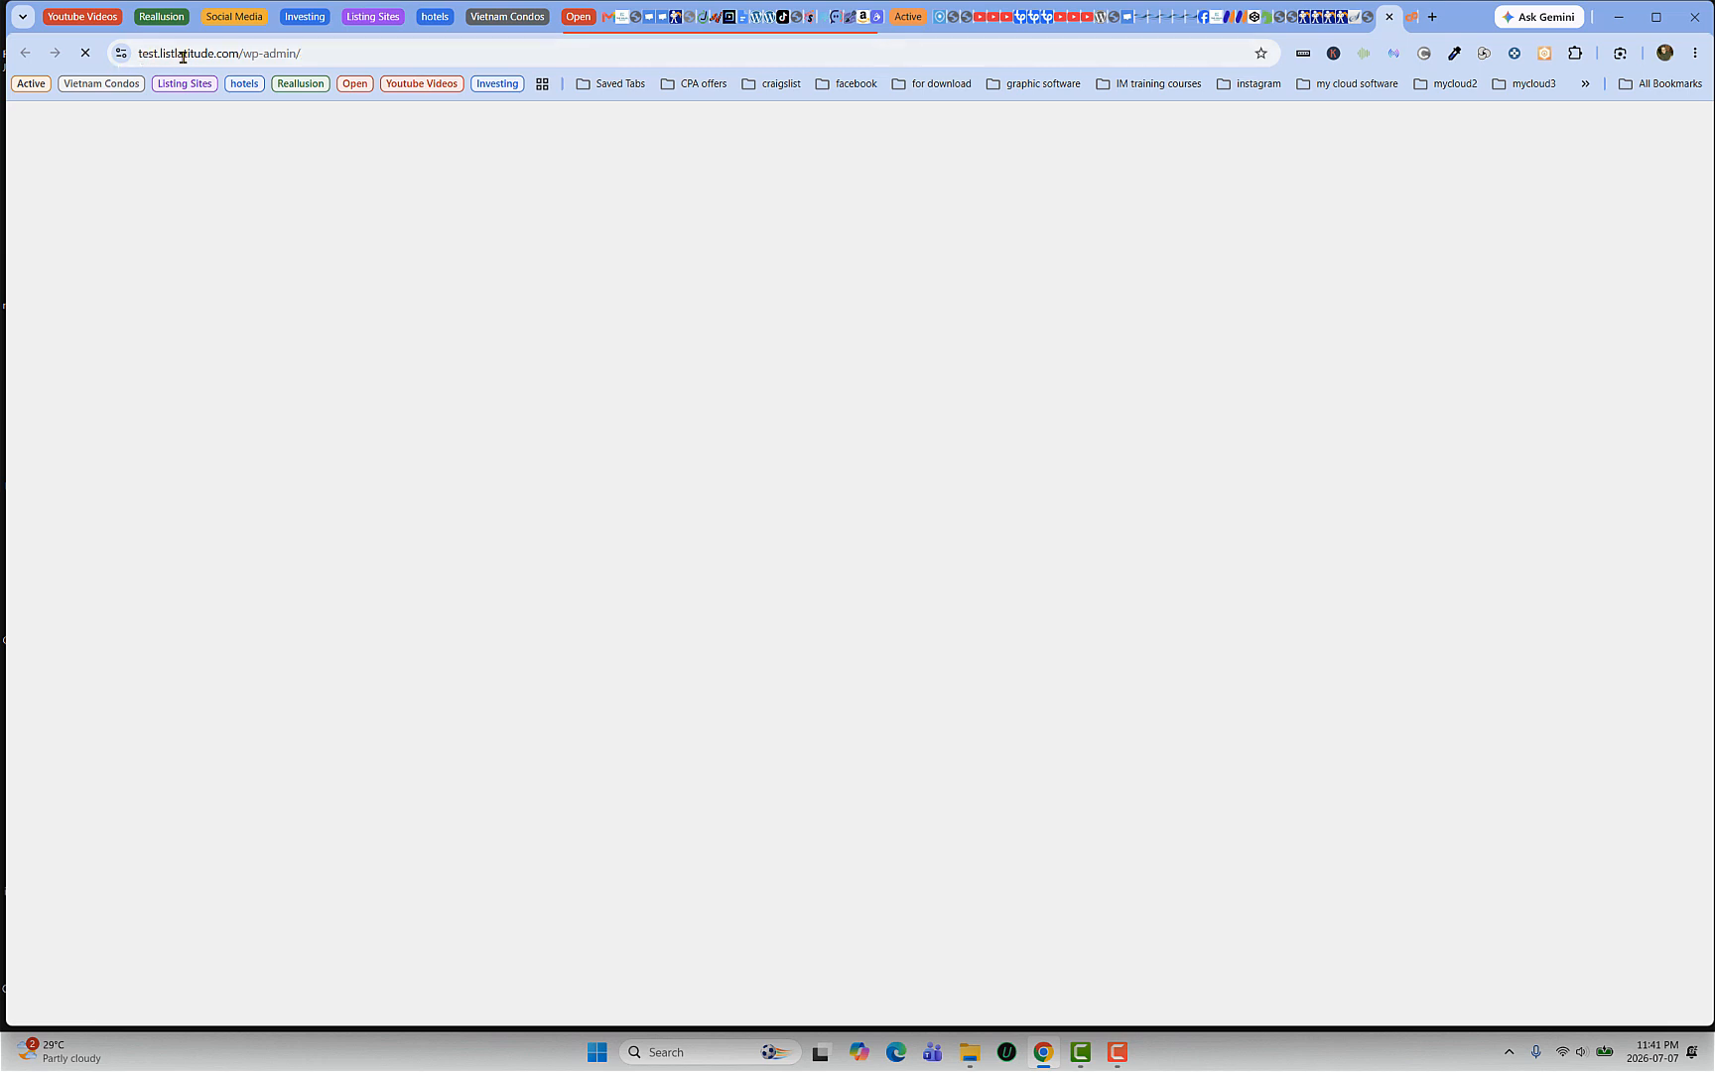
click(236, 55)
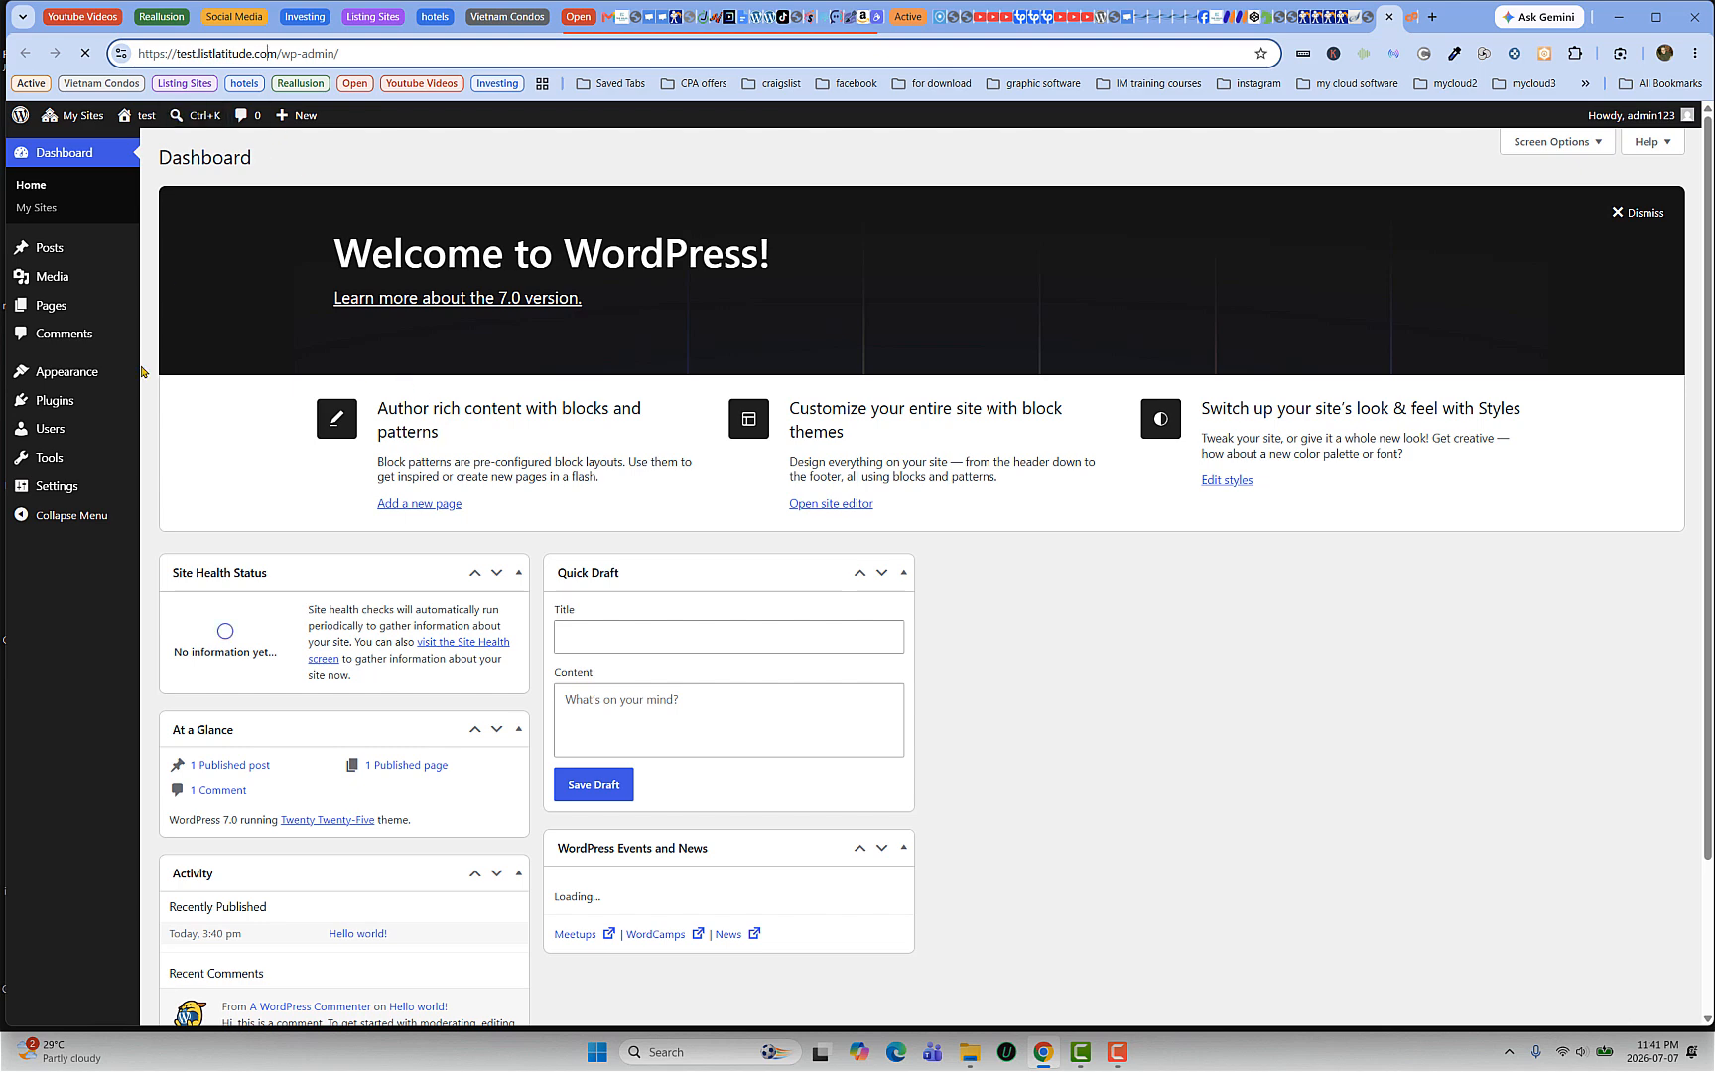
Step: Look through the test site's dashboard widgets and admin menu
scroll(107, 349, down, 3)
scroll(107, 345, up, 3)
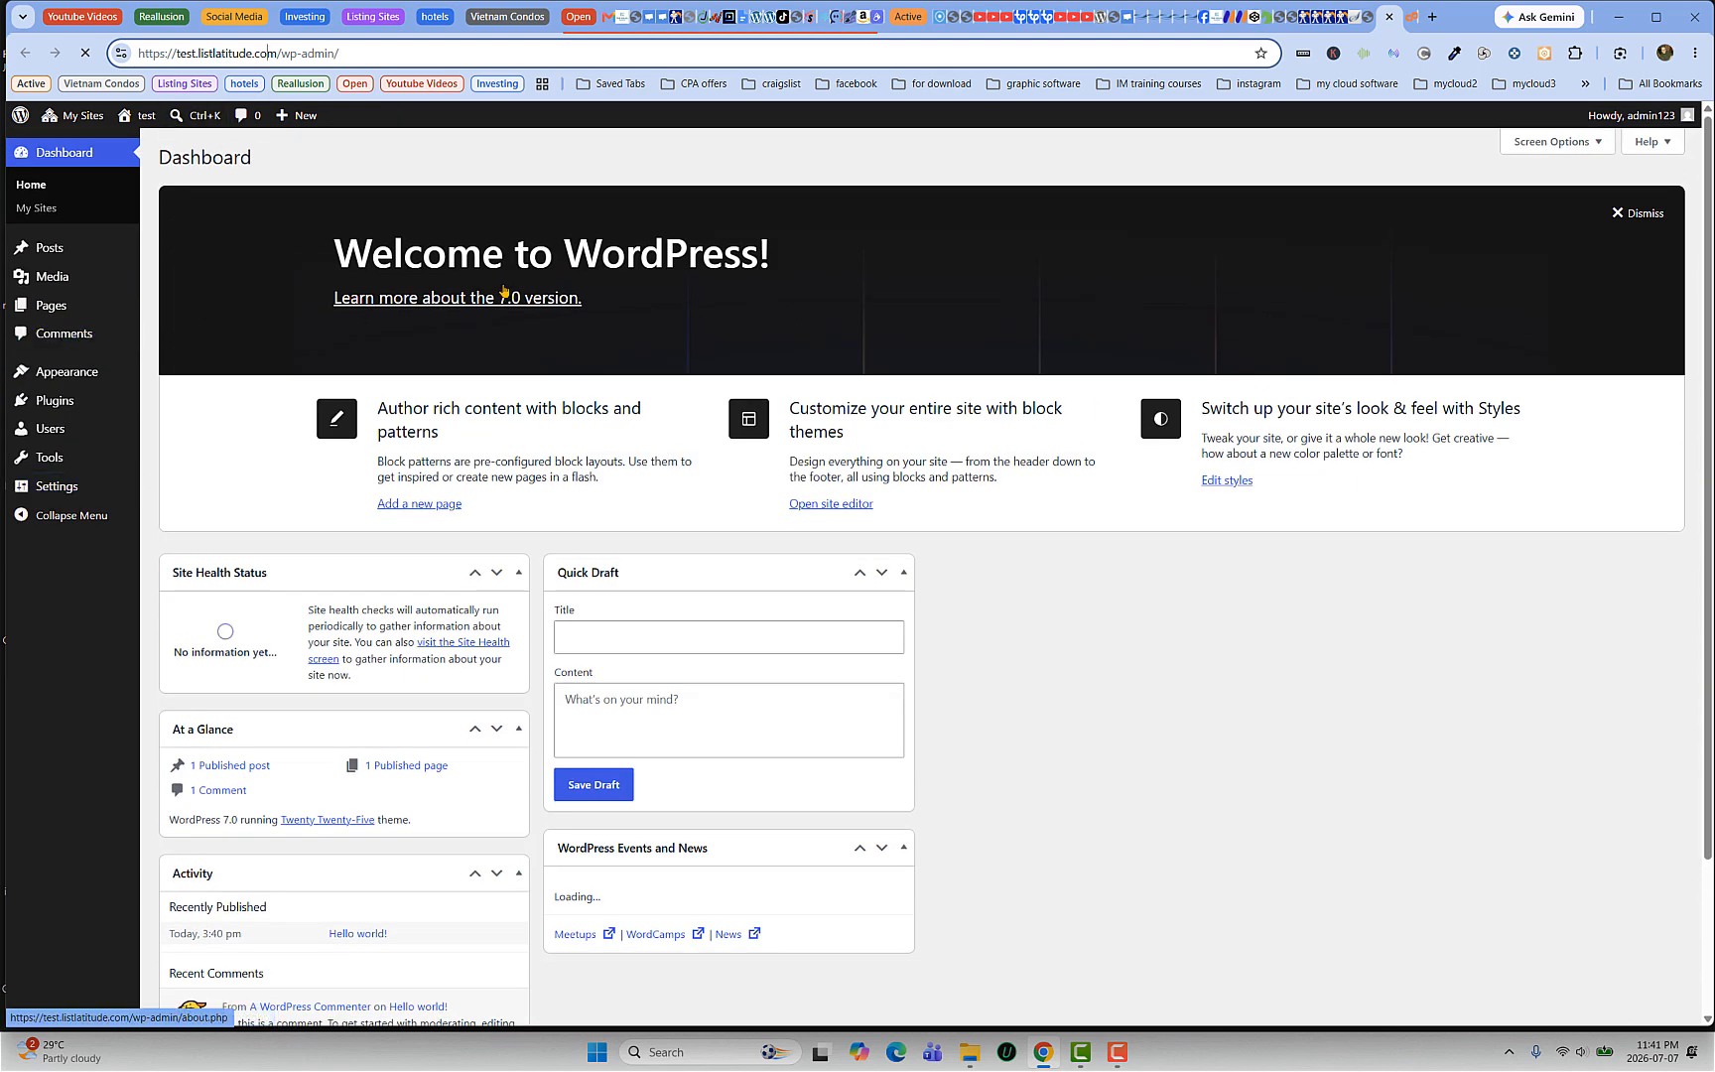
scroll(513, 581, down, 2)
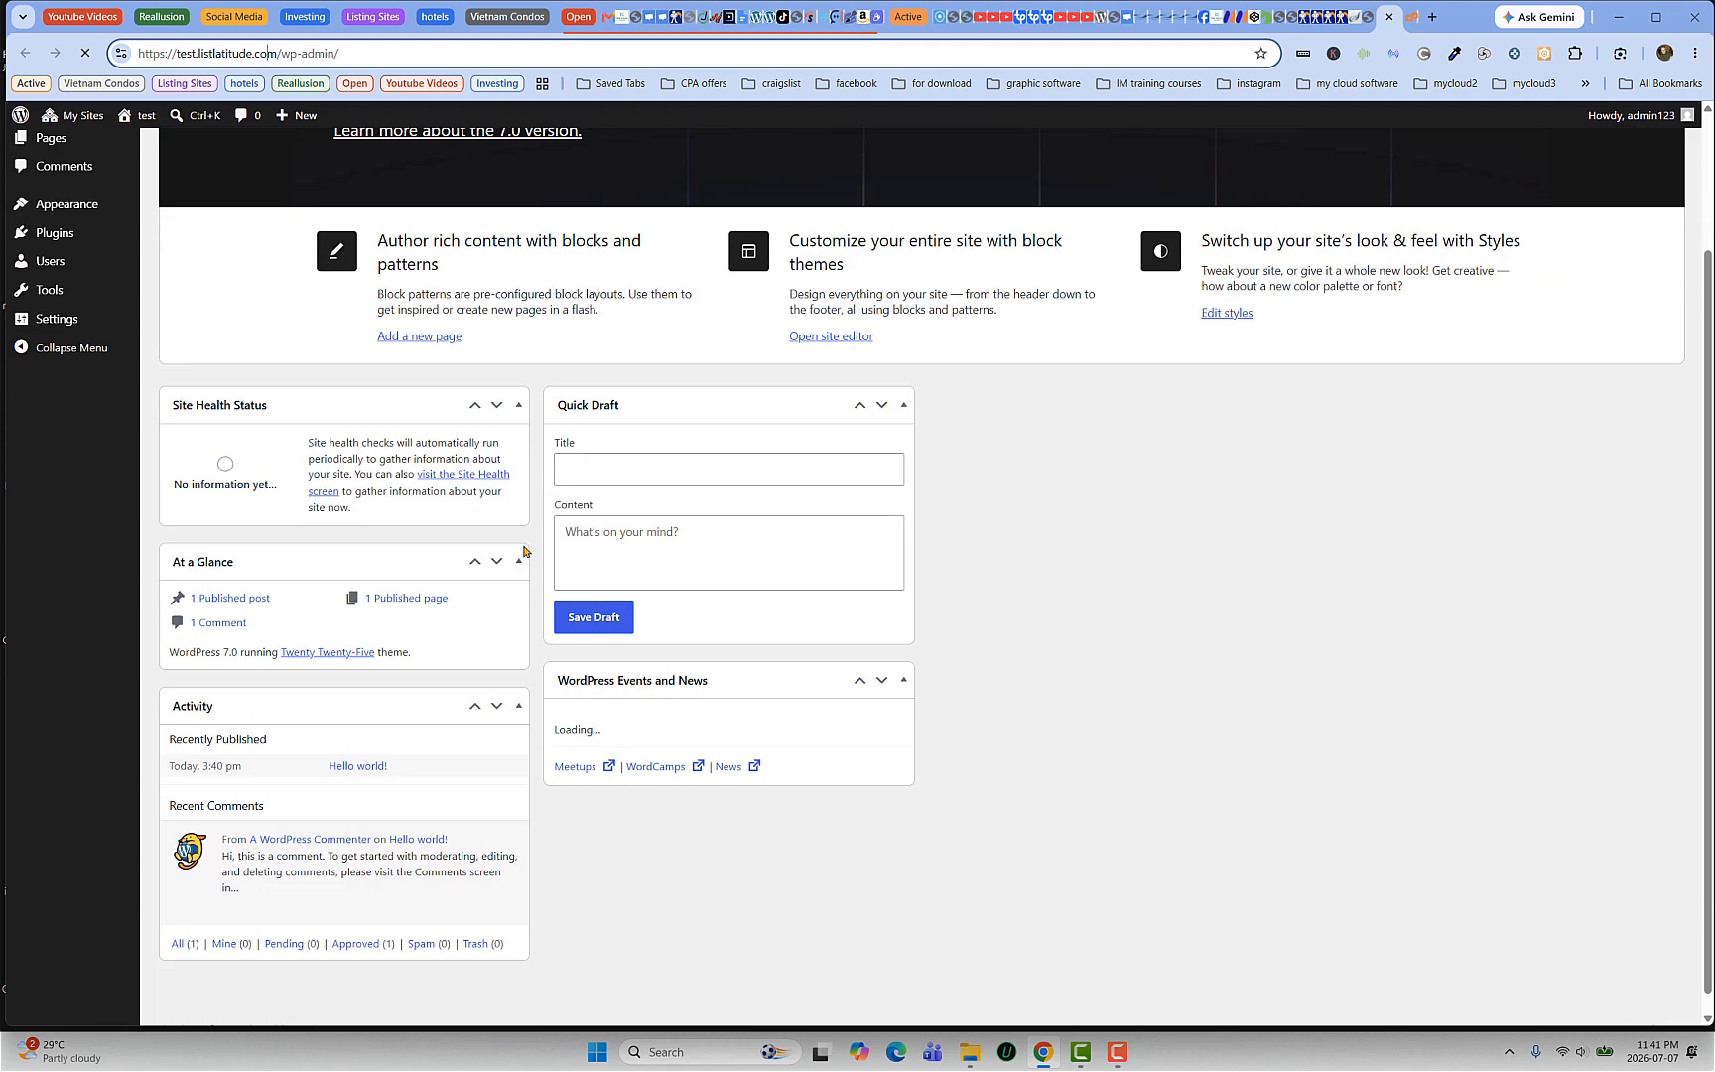
scroll(521, 555, up, 2)
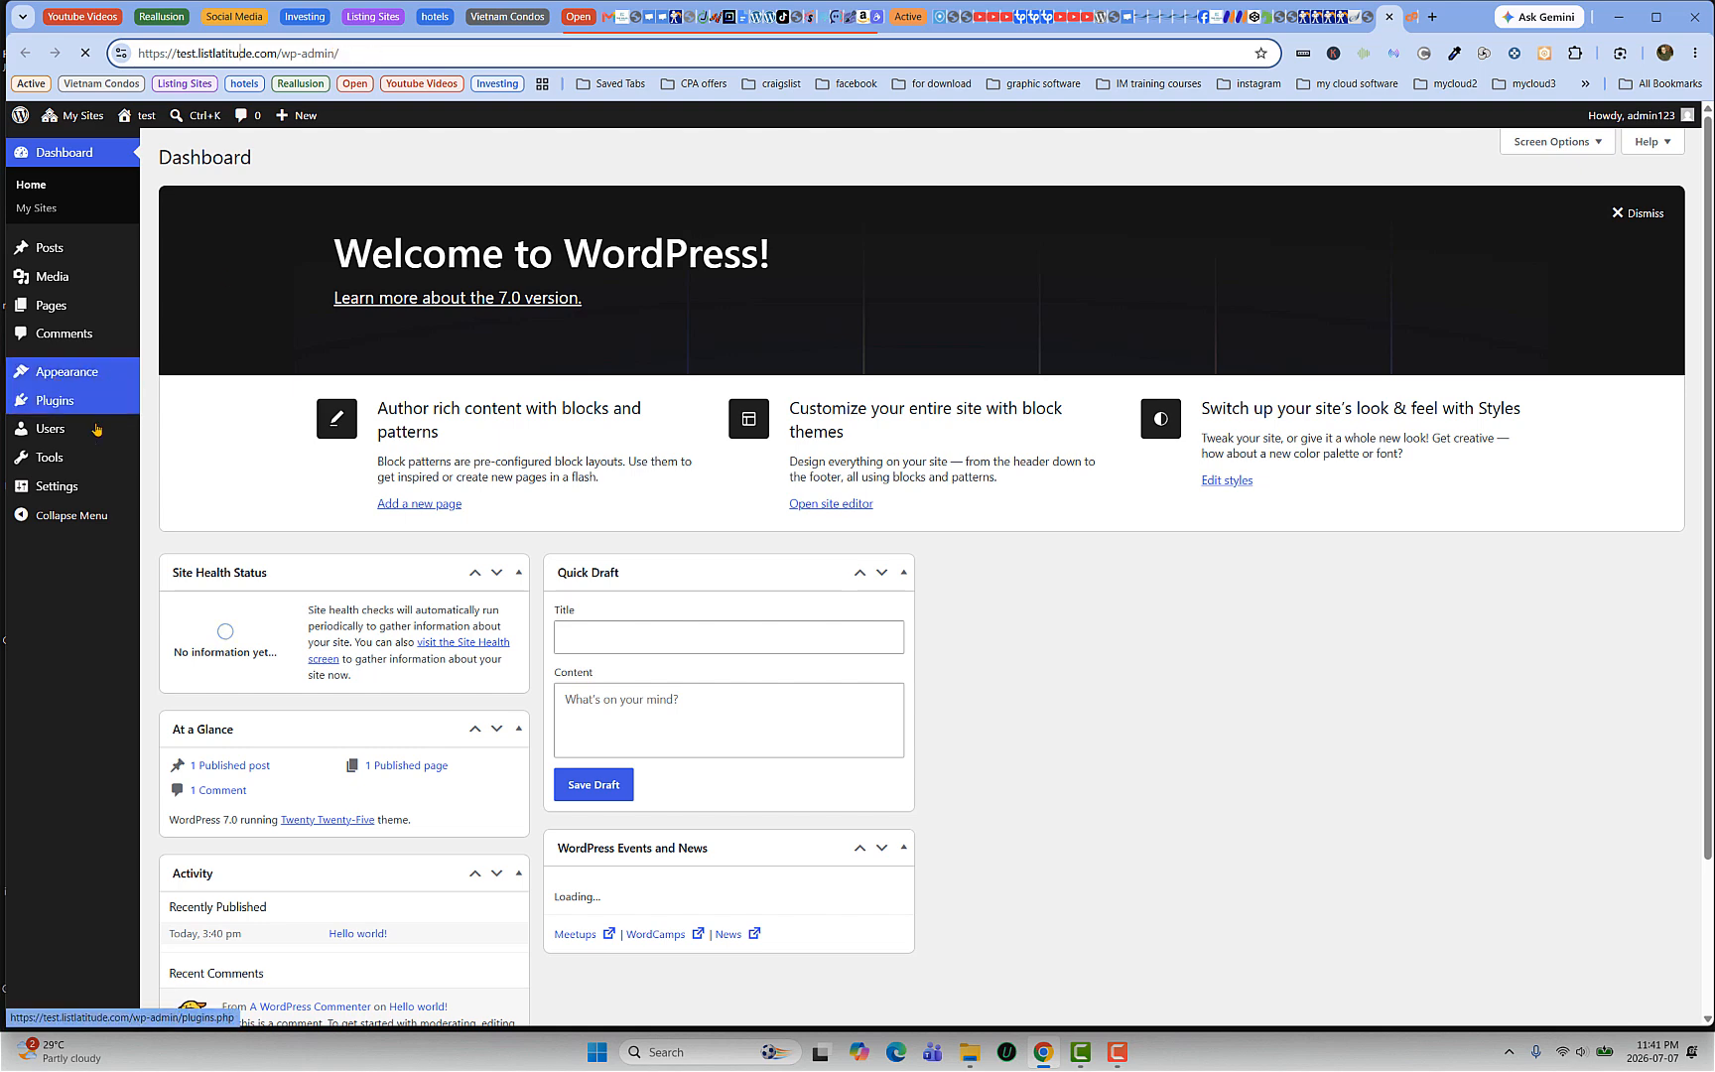
scroll(843, 615, down, 2)
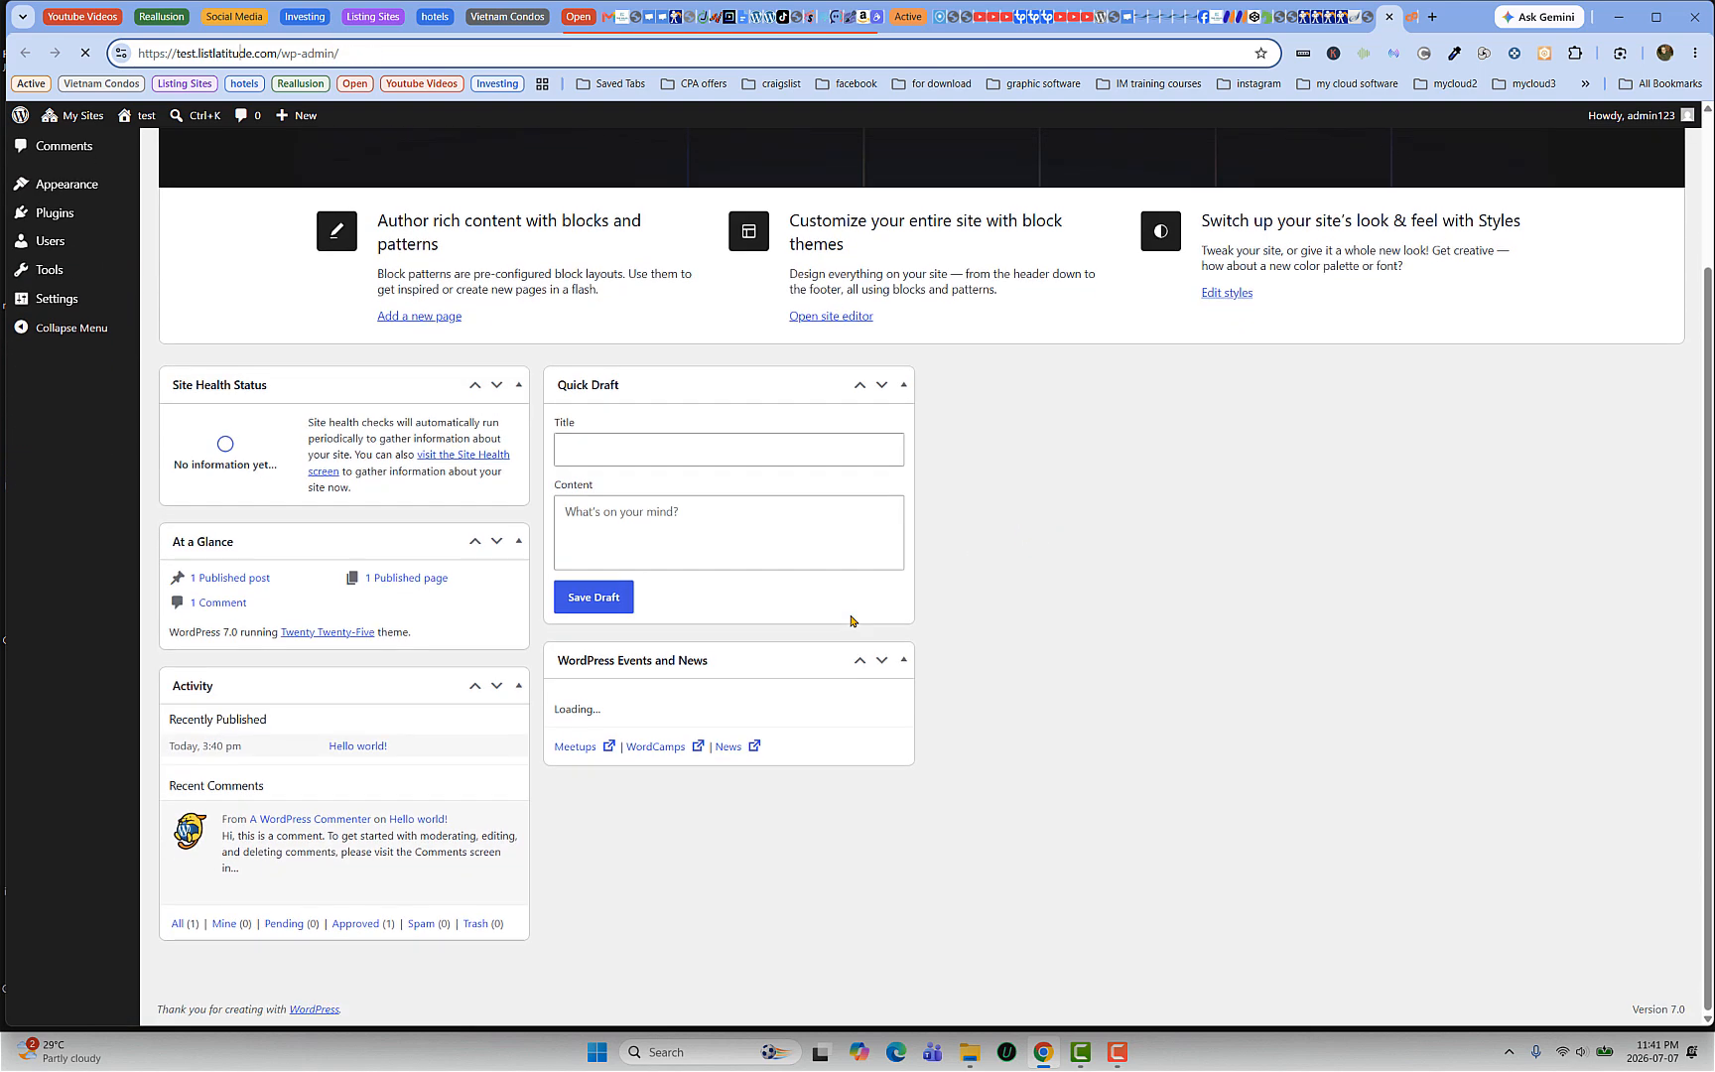
scroll(762, 609, up, 2)
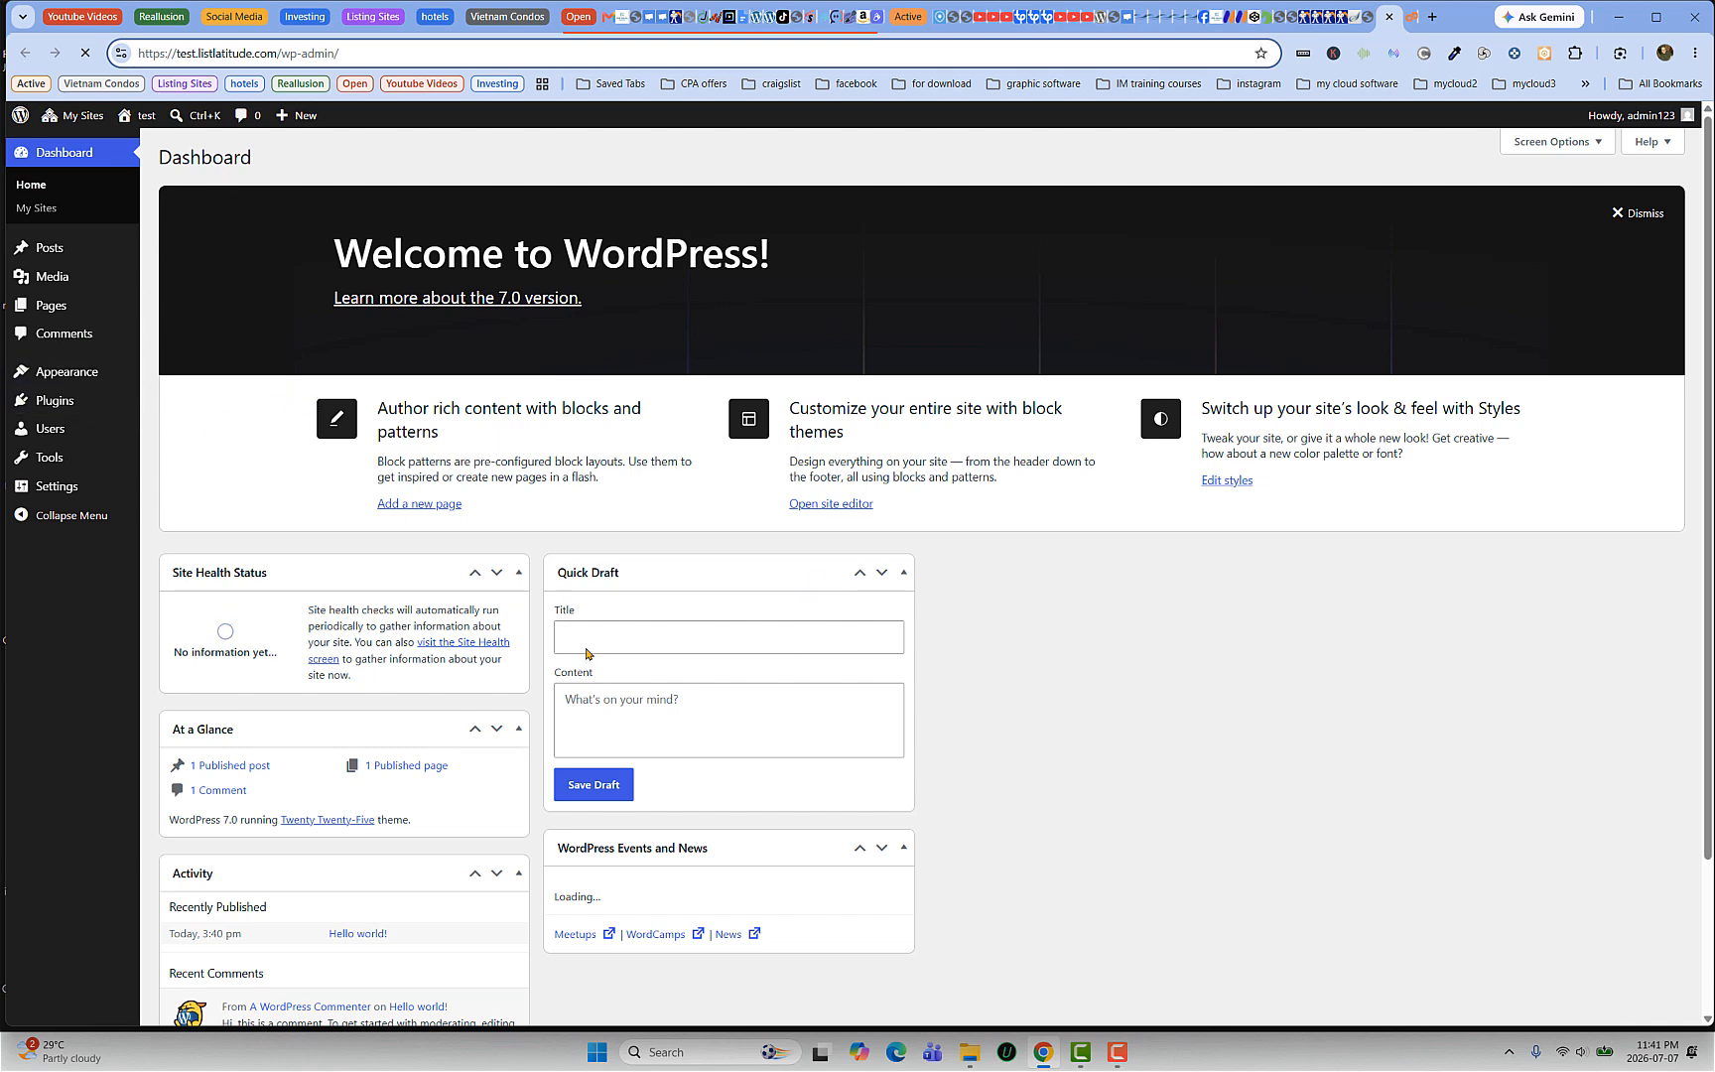
scroll(454, 582, down, 2)
scroll(466, 560, up, 2)
Step: Open the network admin's Plugins page and examine the installed plugins and the Loginizer notices
mouse_move(95, 118)
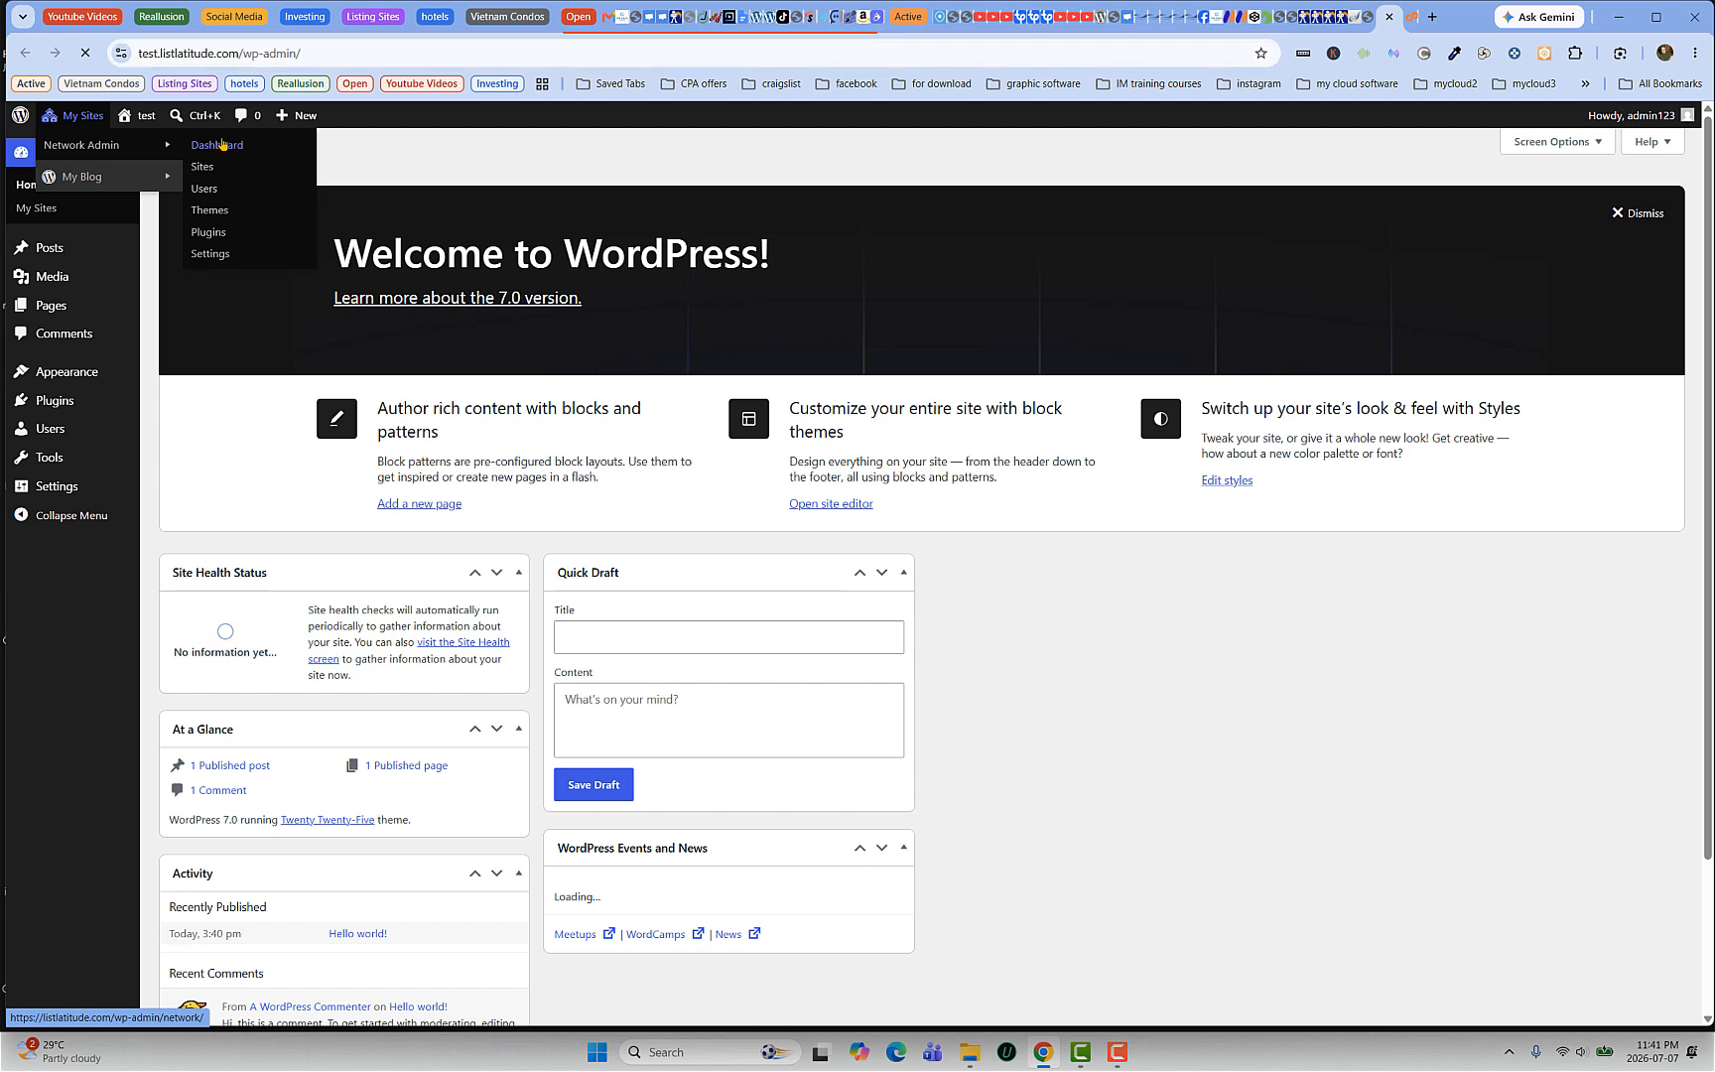
click(220, 145)
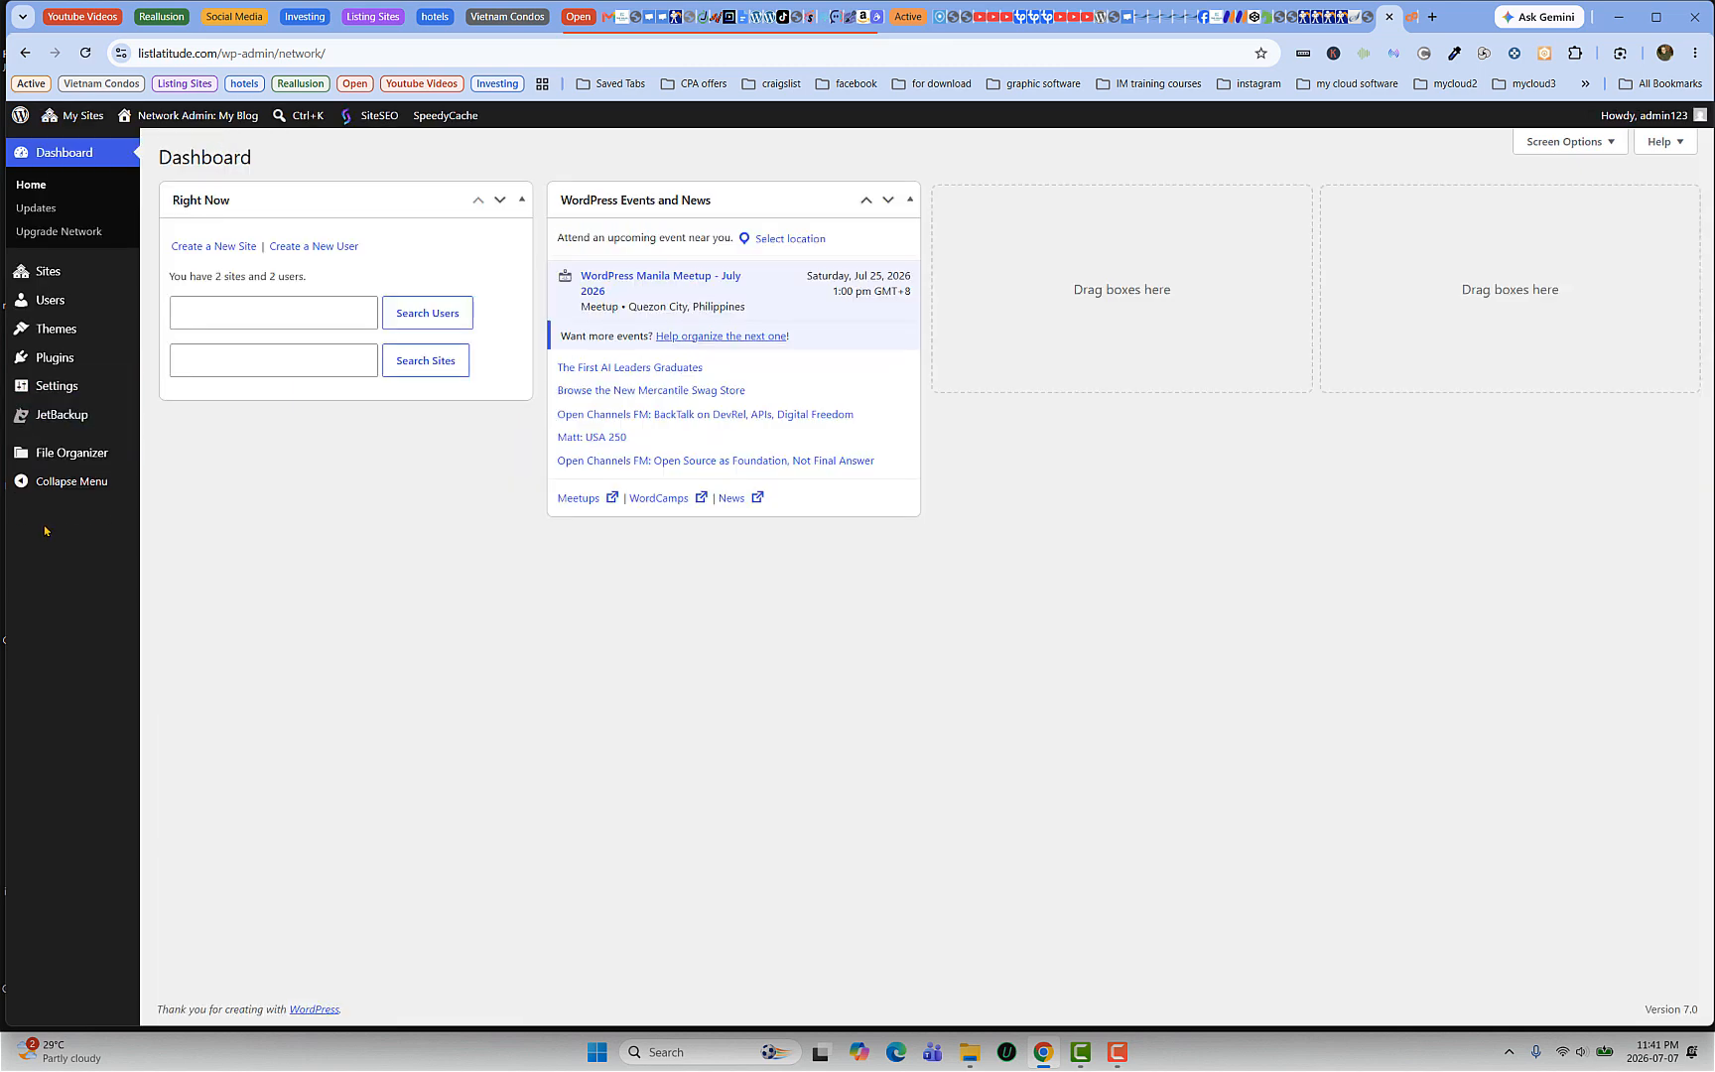
mouse_move(47, 364)
scroll(397, 542, down, 1)
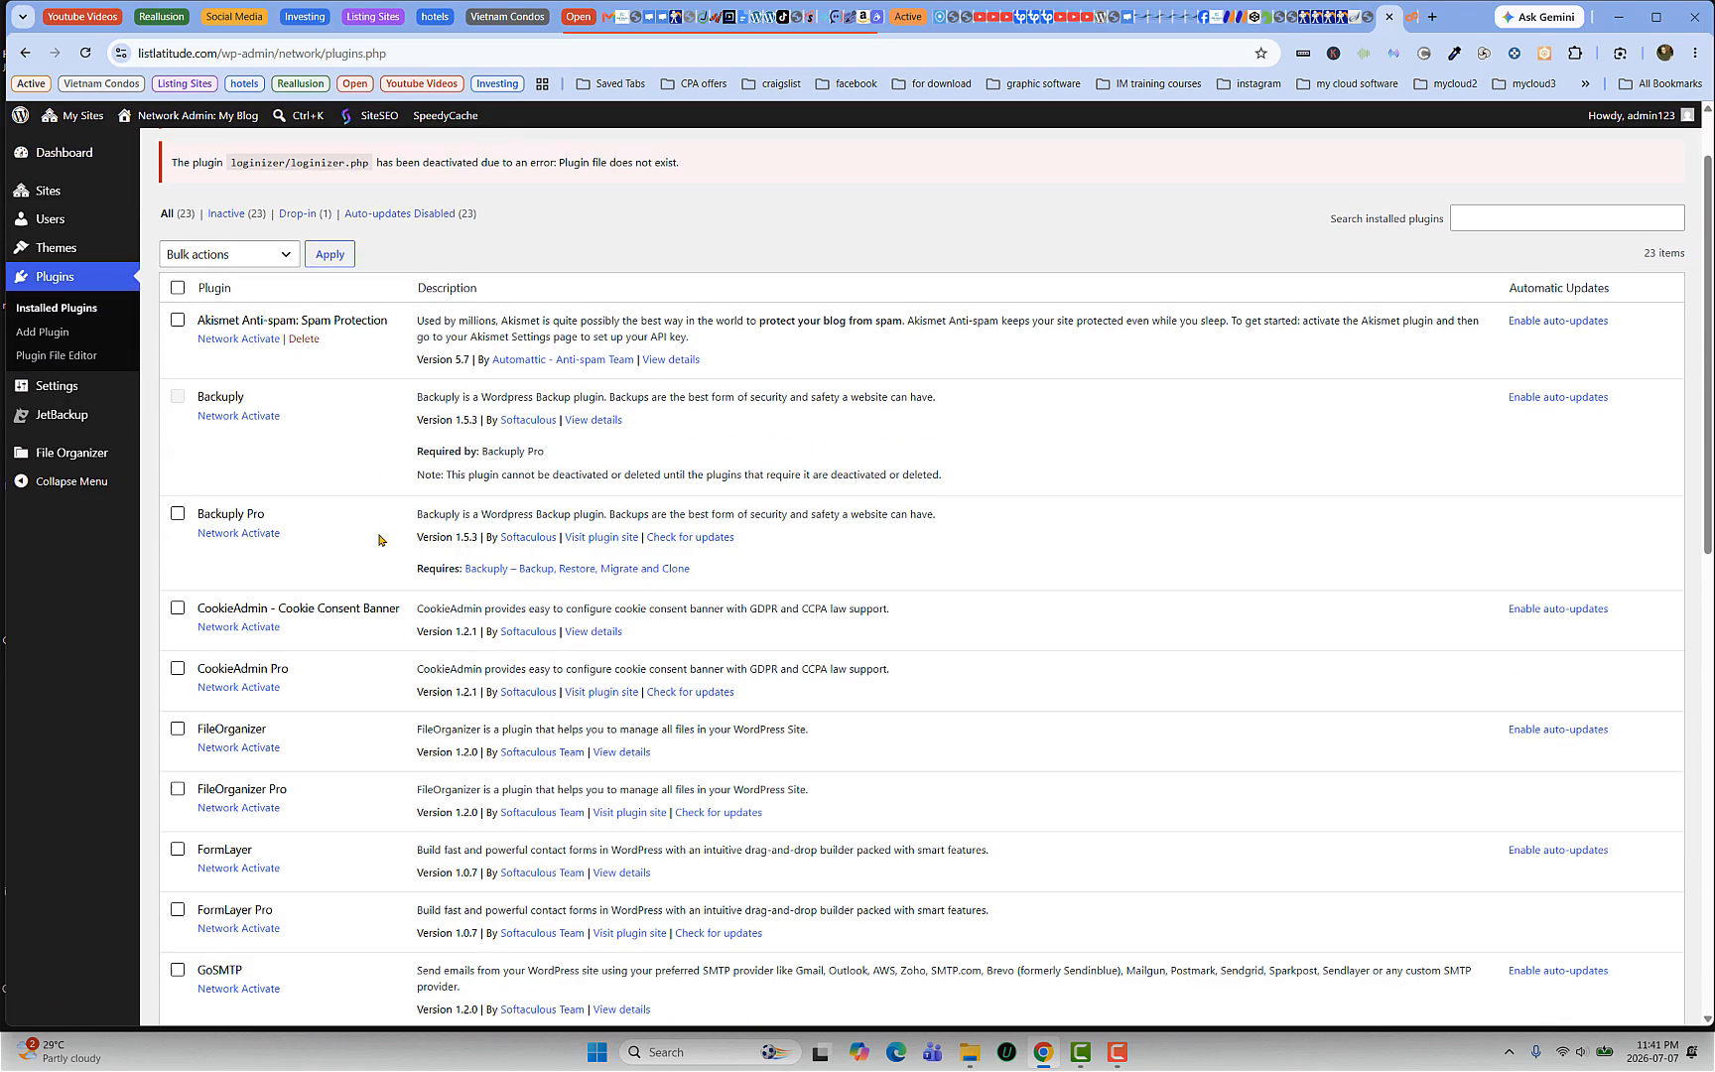
scroll(378, 540, down, 7)
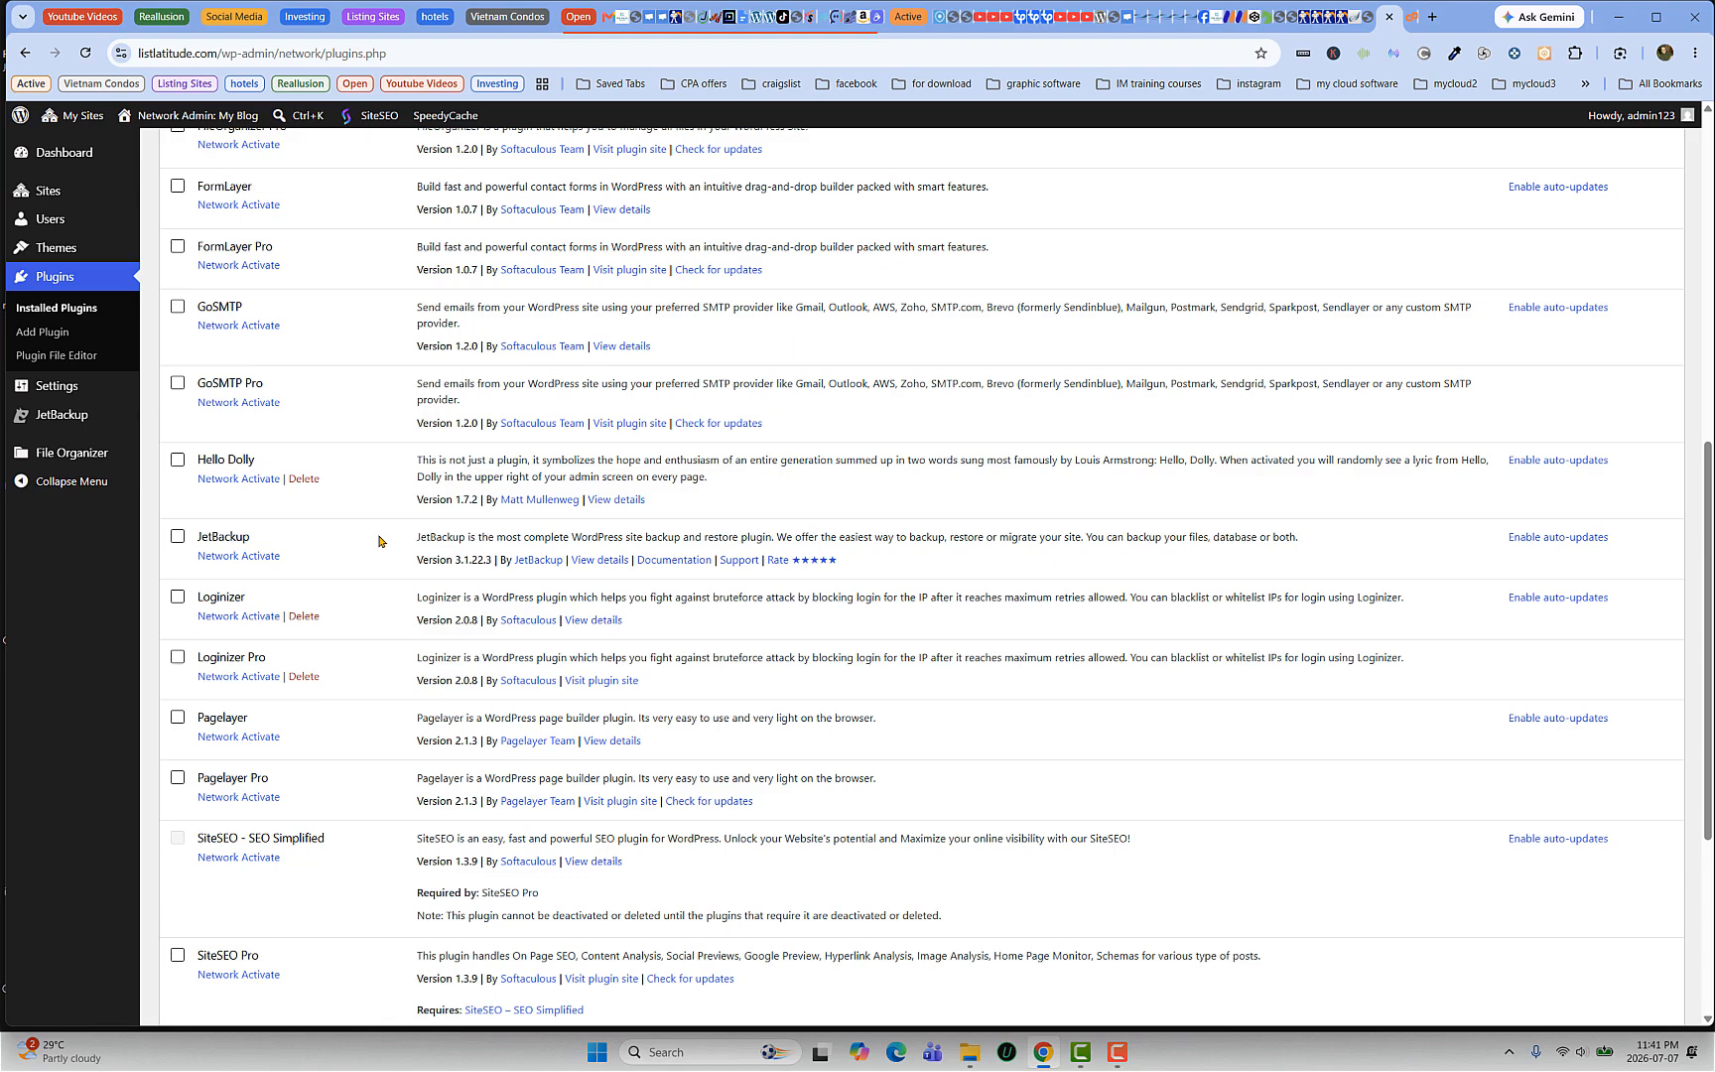
scroll(378, 541, down, 4)
scroll(378, 546, up, 12)
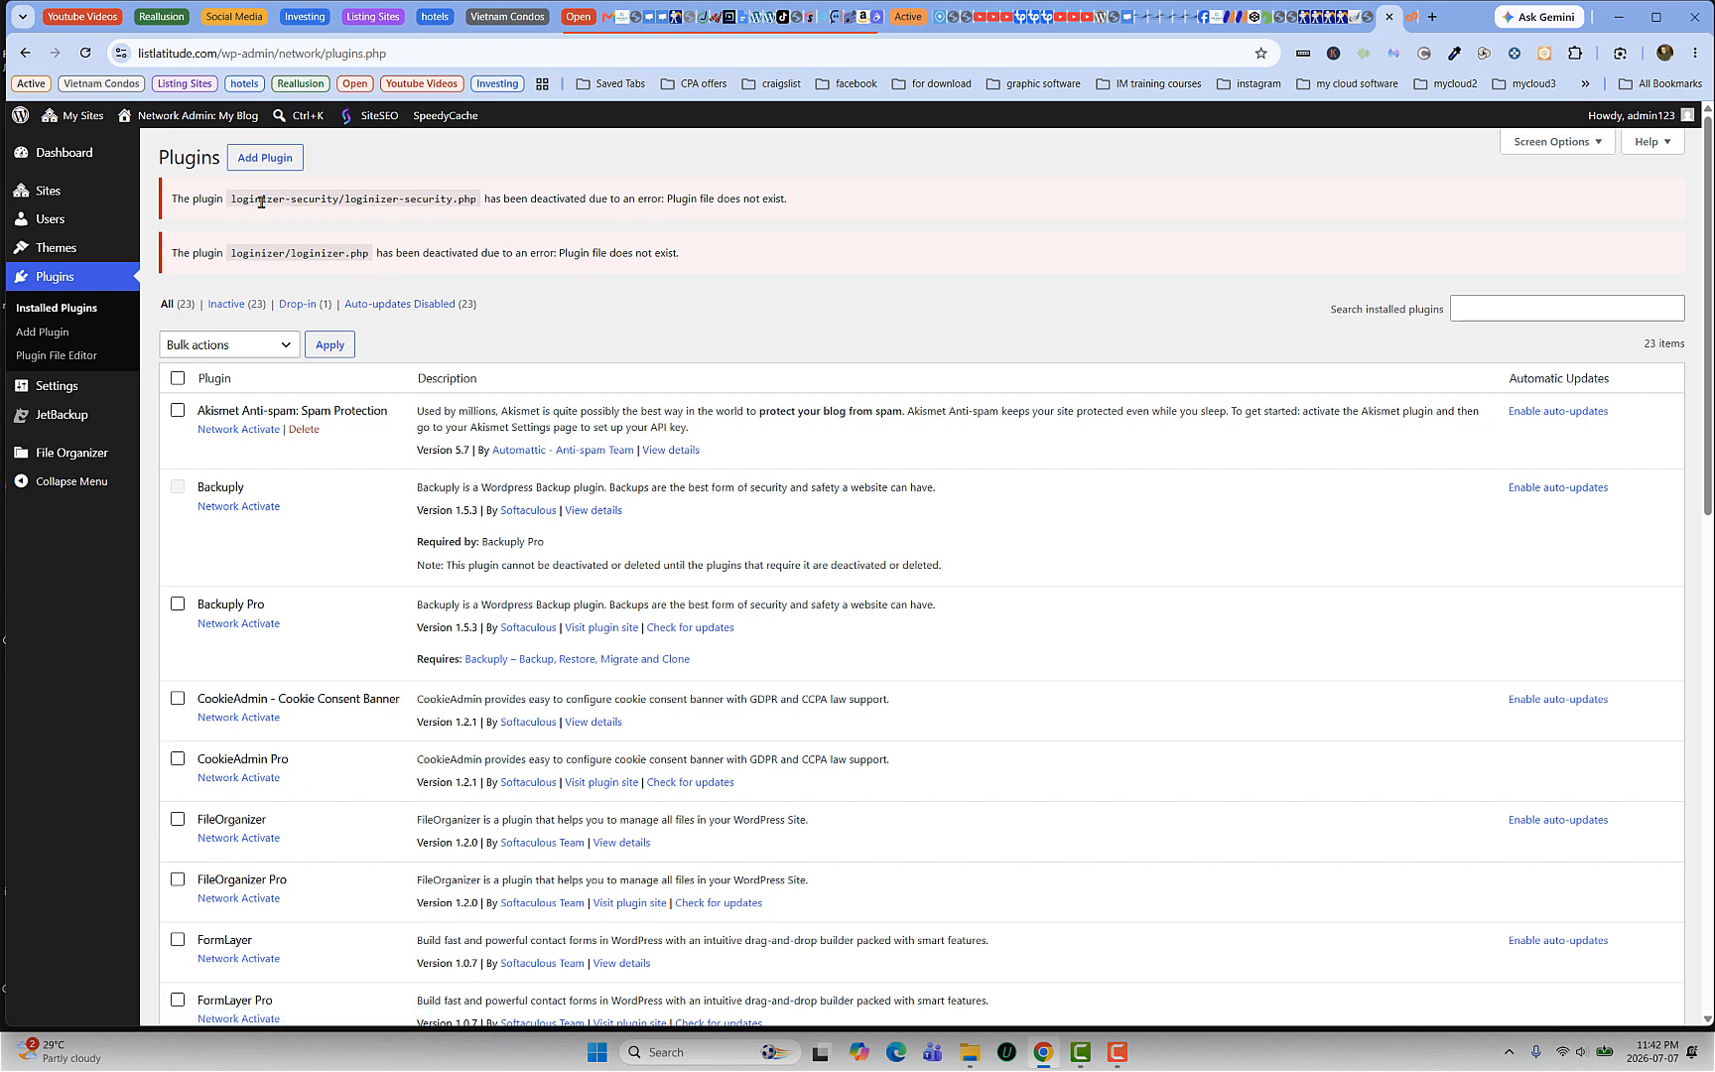
drag(261, 202, 486, 189)
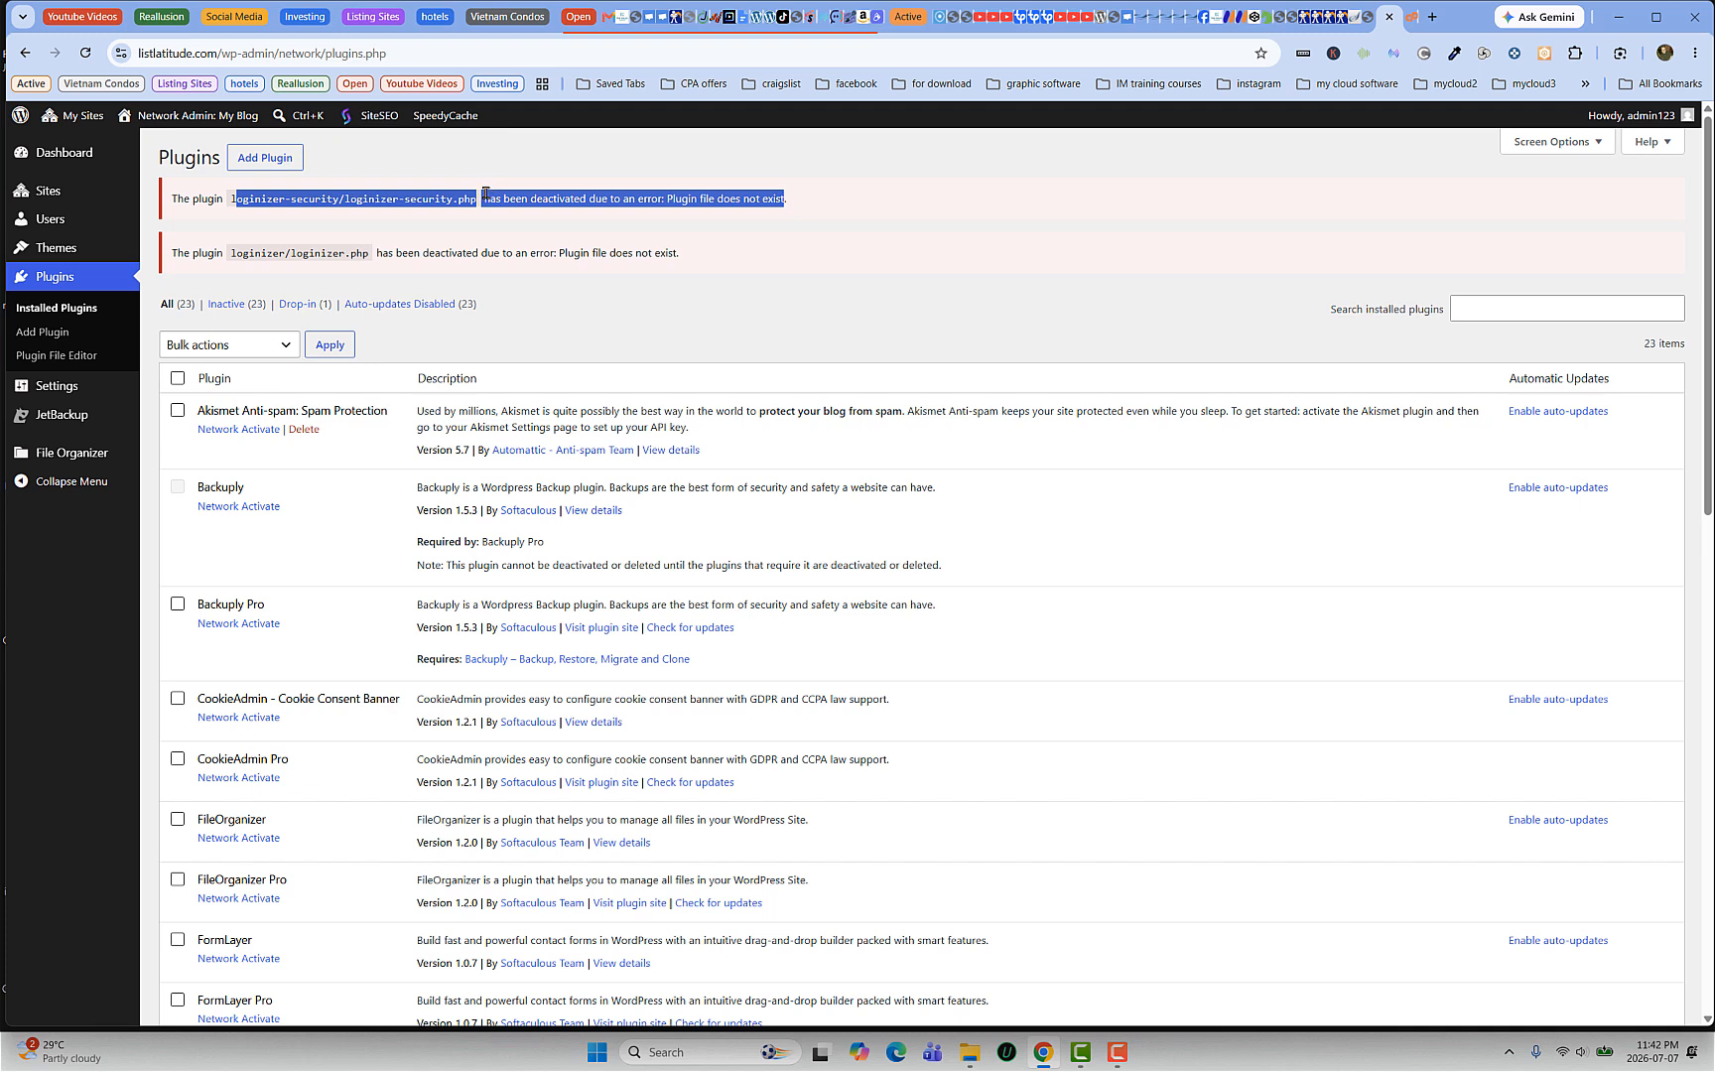
Step: Look through the whole list of plugins installed on the network, from Akismet down to SpeedyCache Pro
click(548, 198)
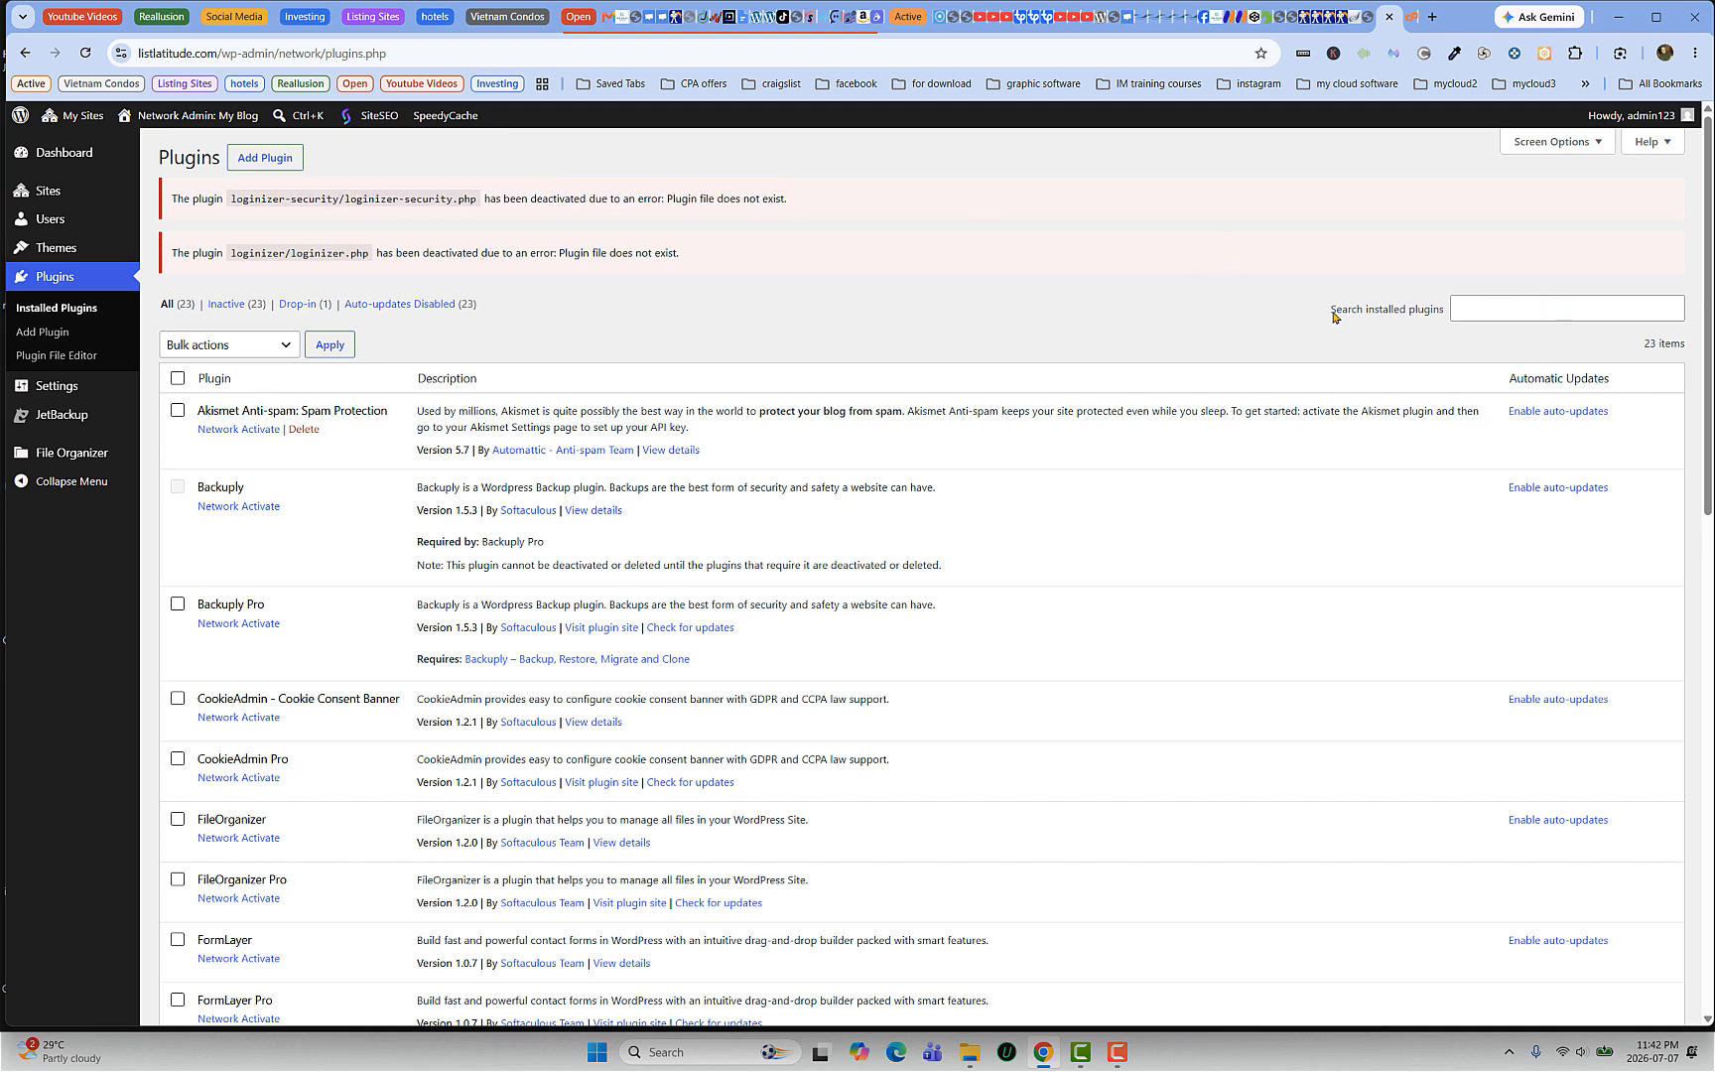
scroll(1241, 329, down, 7)
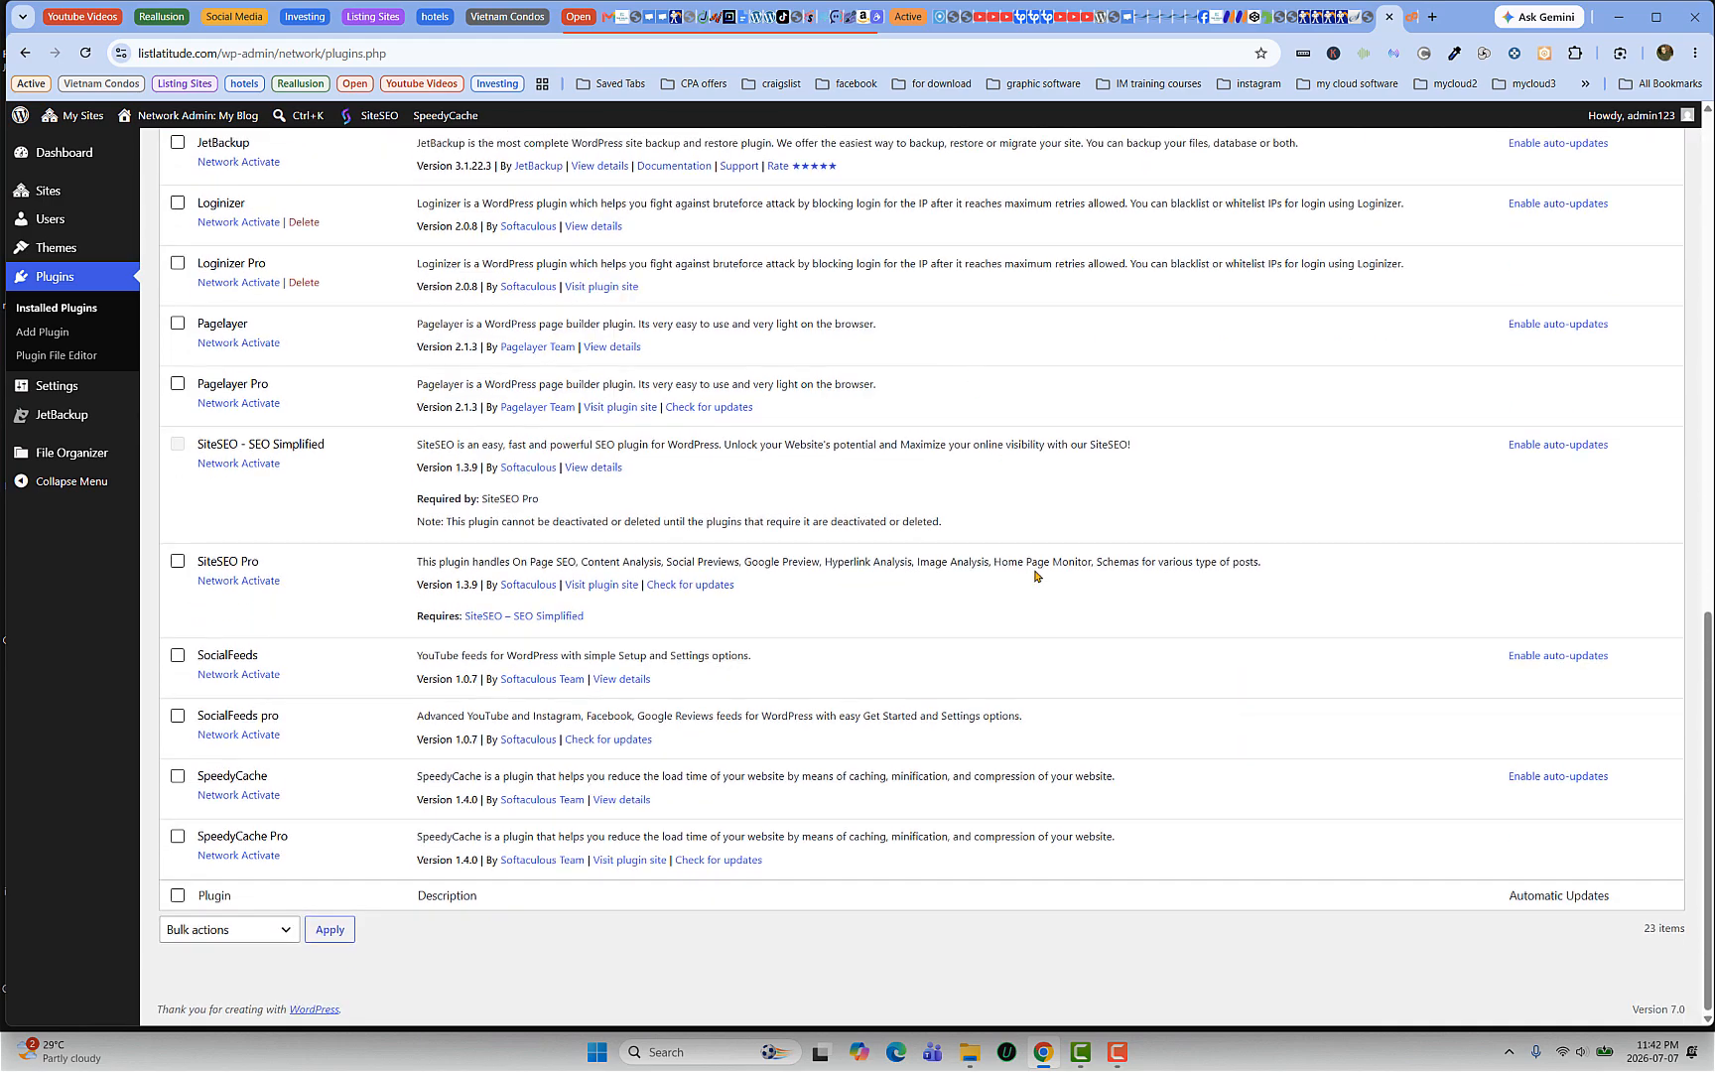
scroll(1020, 545, up, 7)
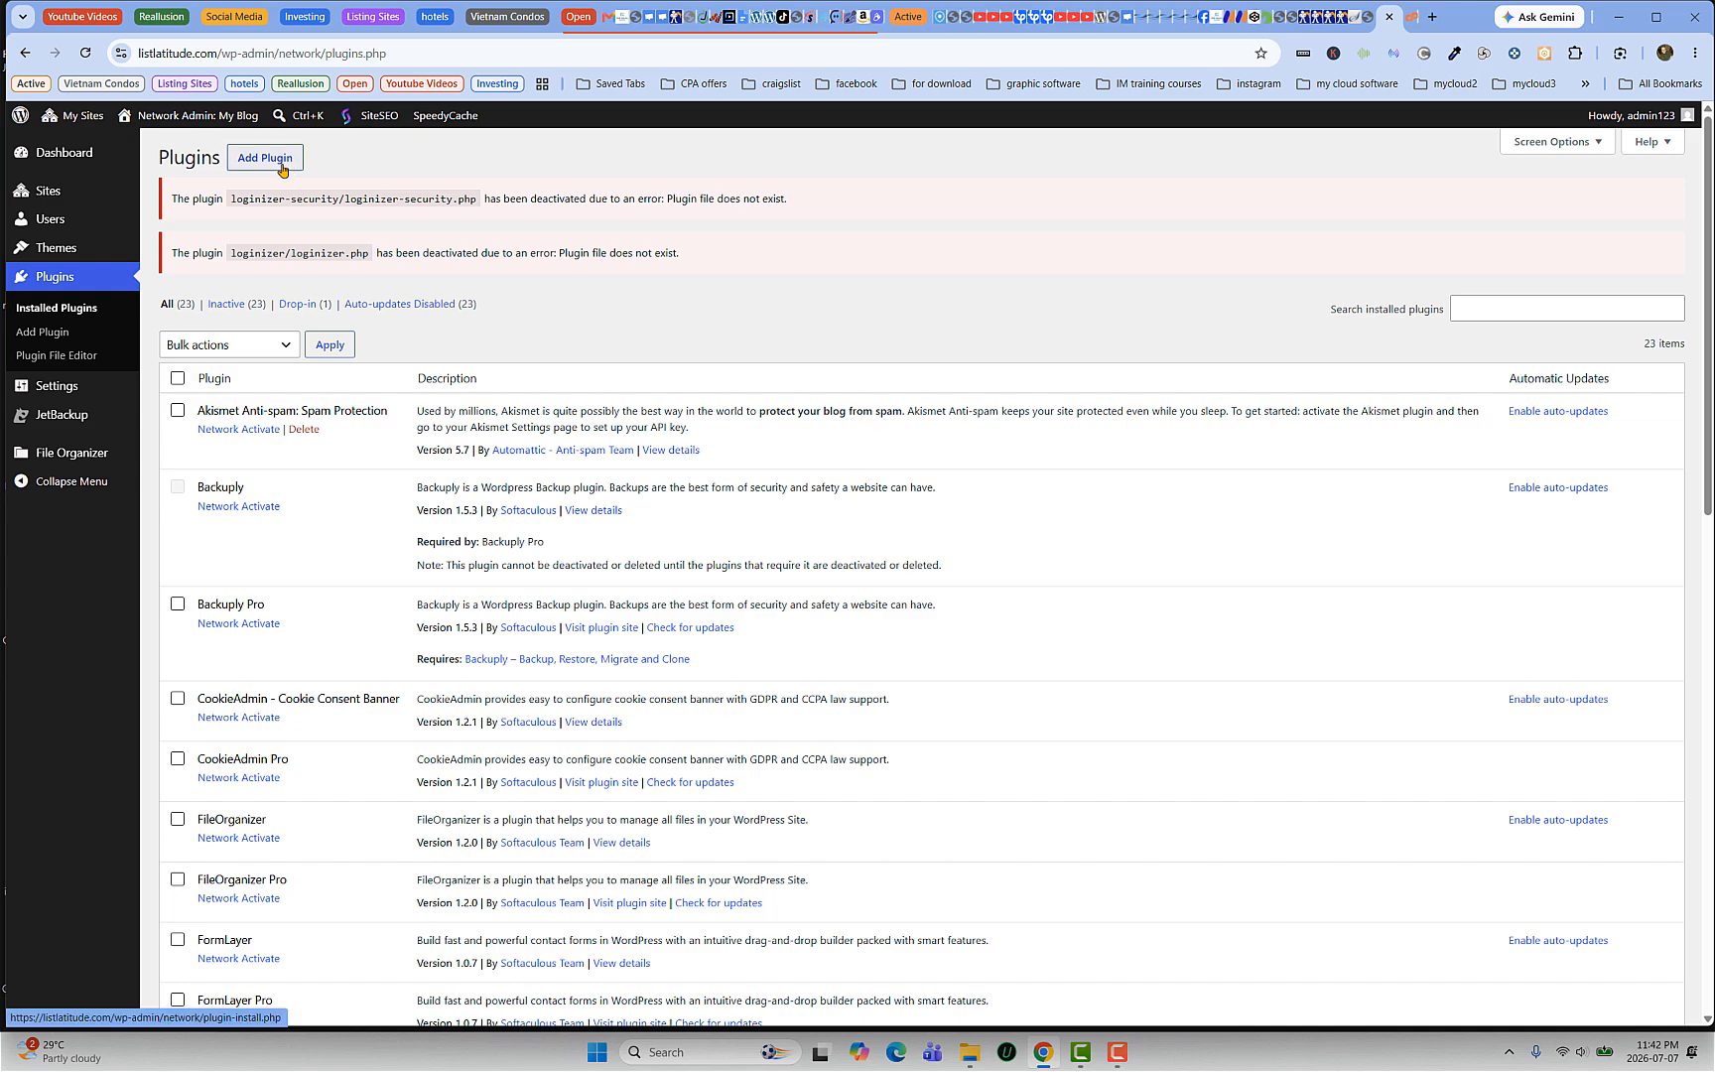
Step: Switch to cPanel and review the wildcard CNAME record in listlatitude.com's DNS zone and the wildcard entry among the domains
click(1343, 19)
scroll(626, 448, down, 8)
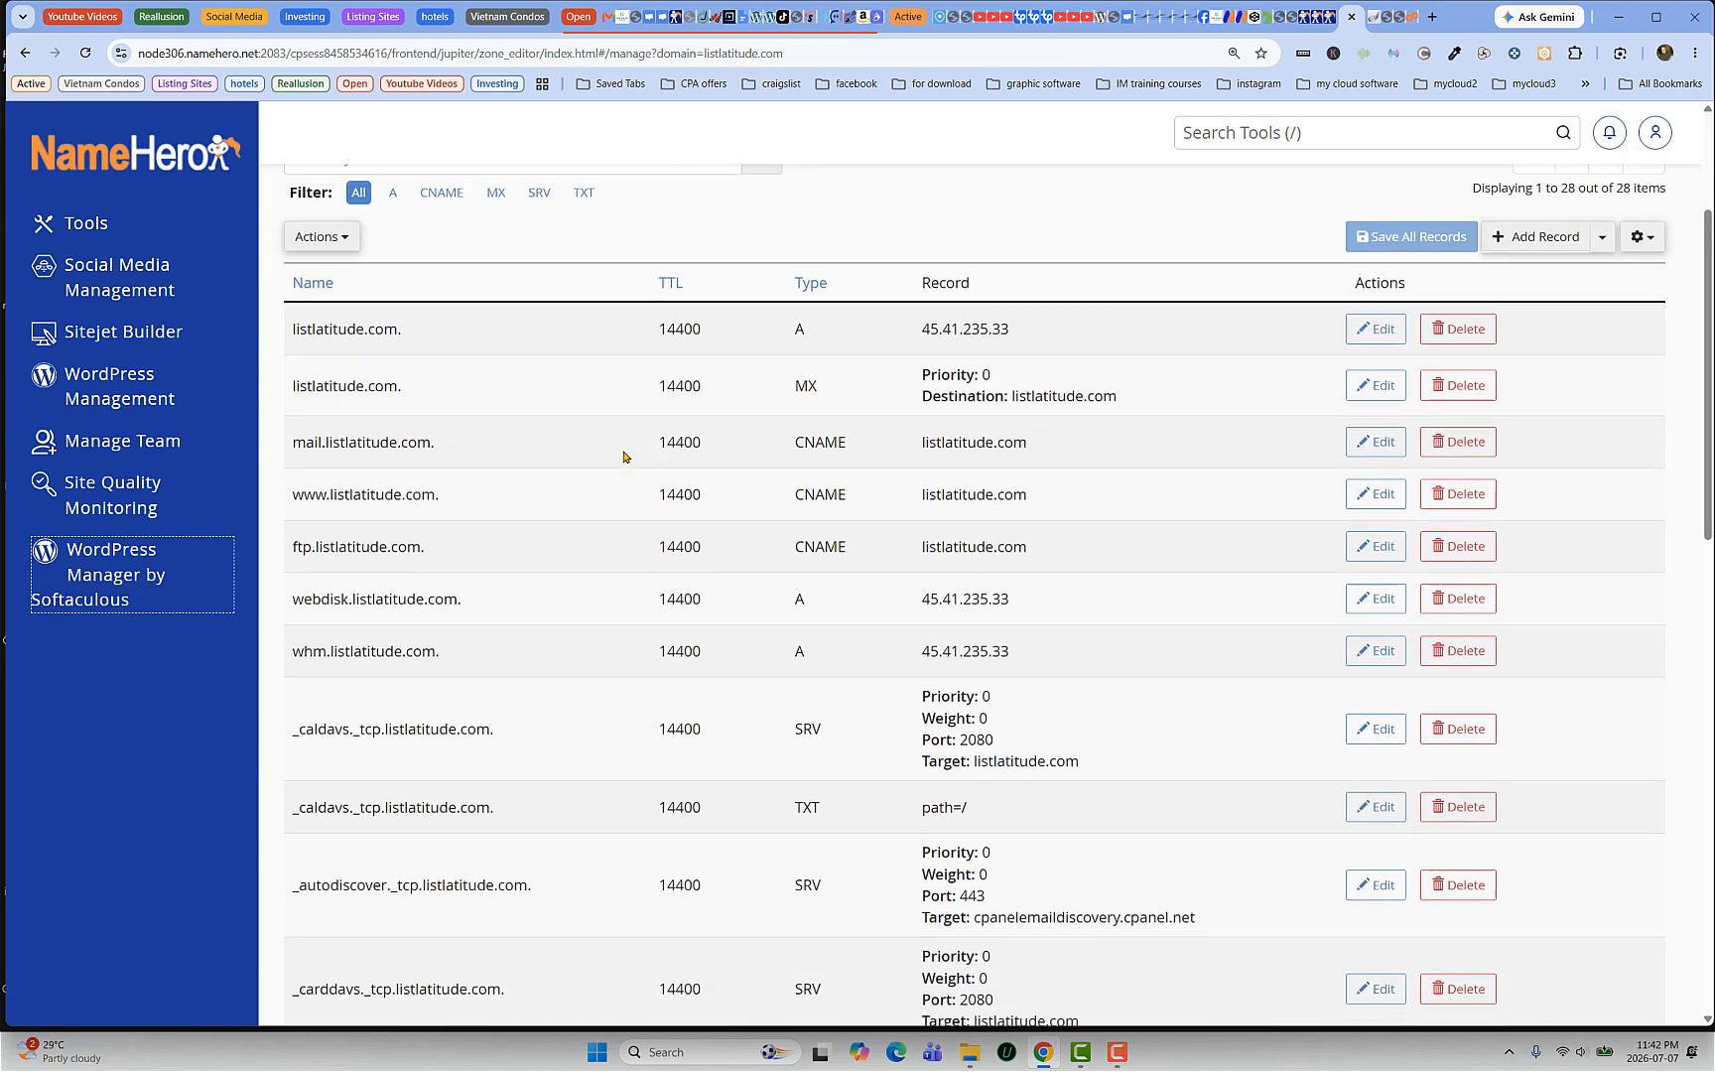
scroll(626, 448, down, 8)
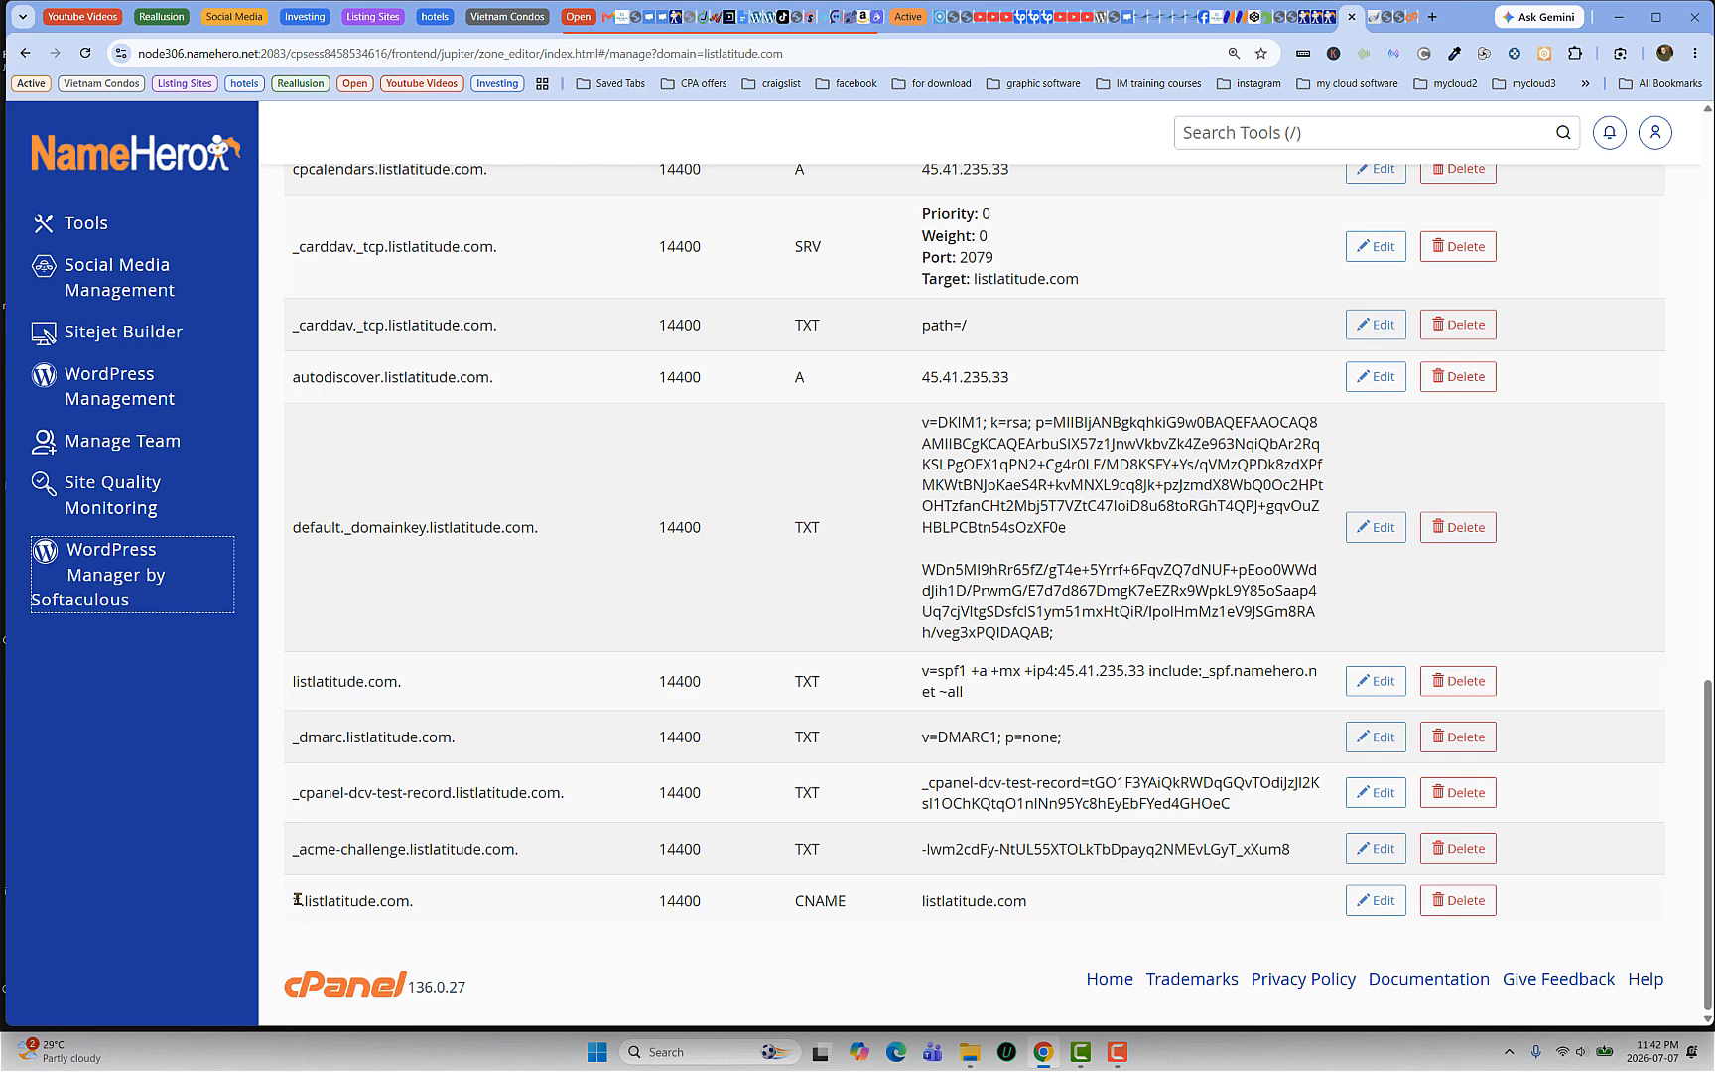
mouse_move(300, 903)
mouse_down()
mouse_move(282, 905)
mouse_move(296, 899)
mouse_up()
double_click(293, 900)
scroll(598, 739, up, 10)
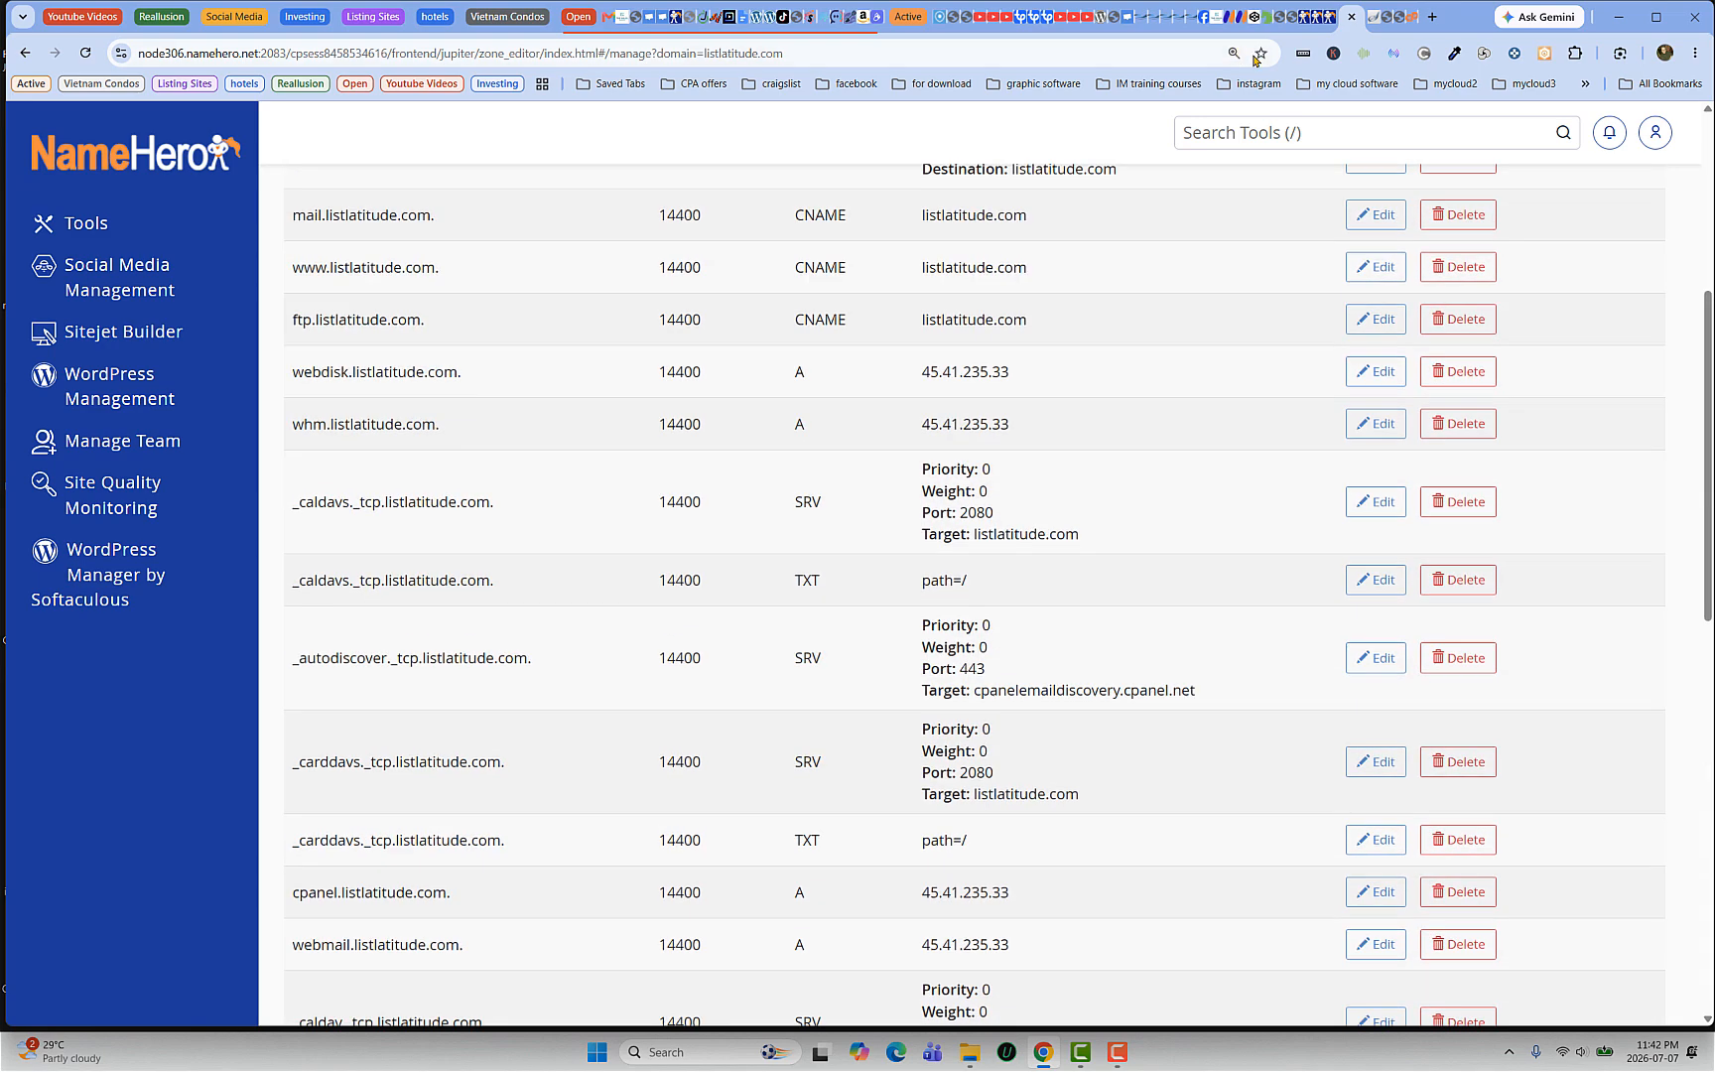
click(1329, 18)
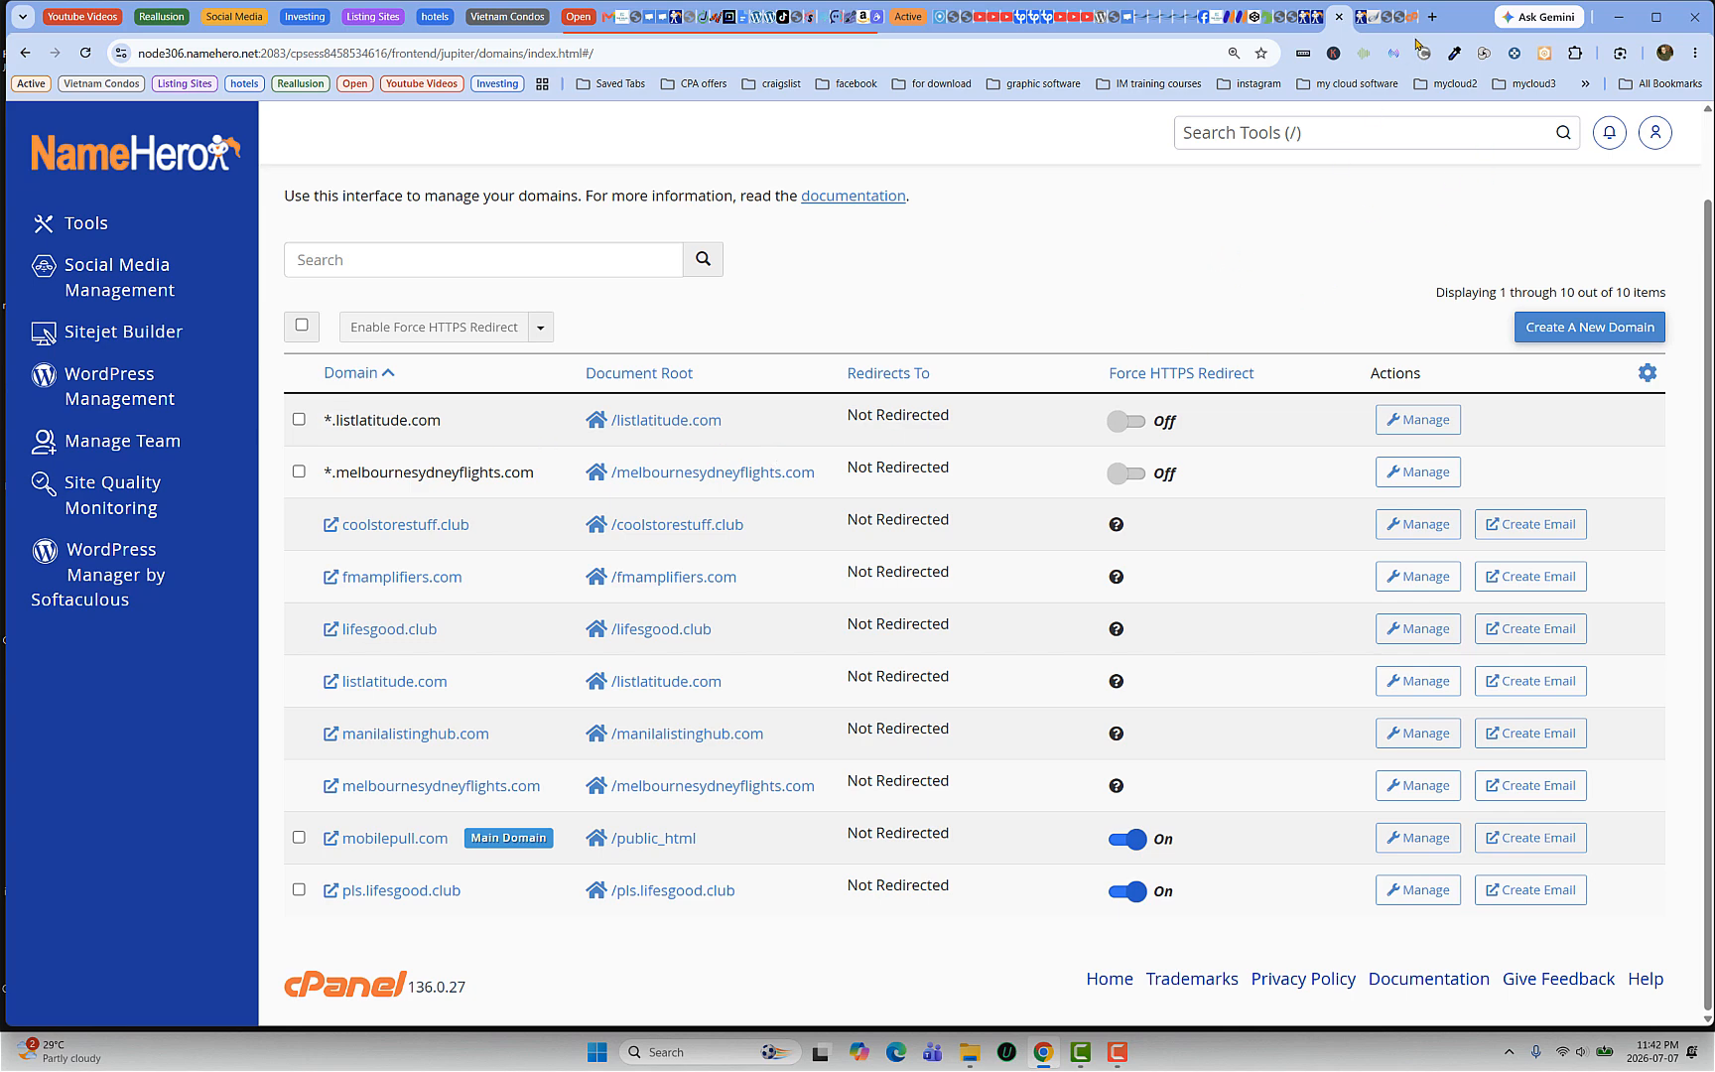
click(1362, 20)
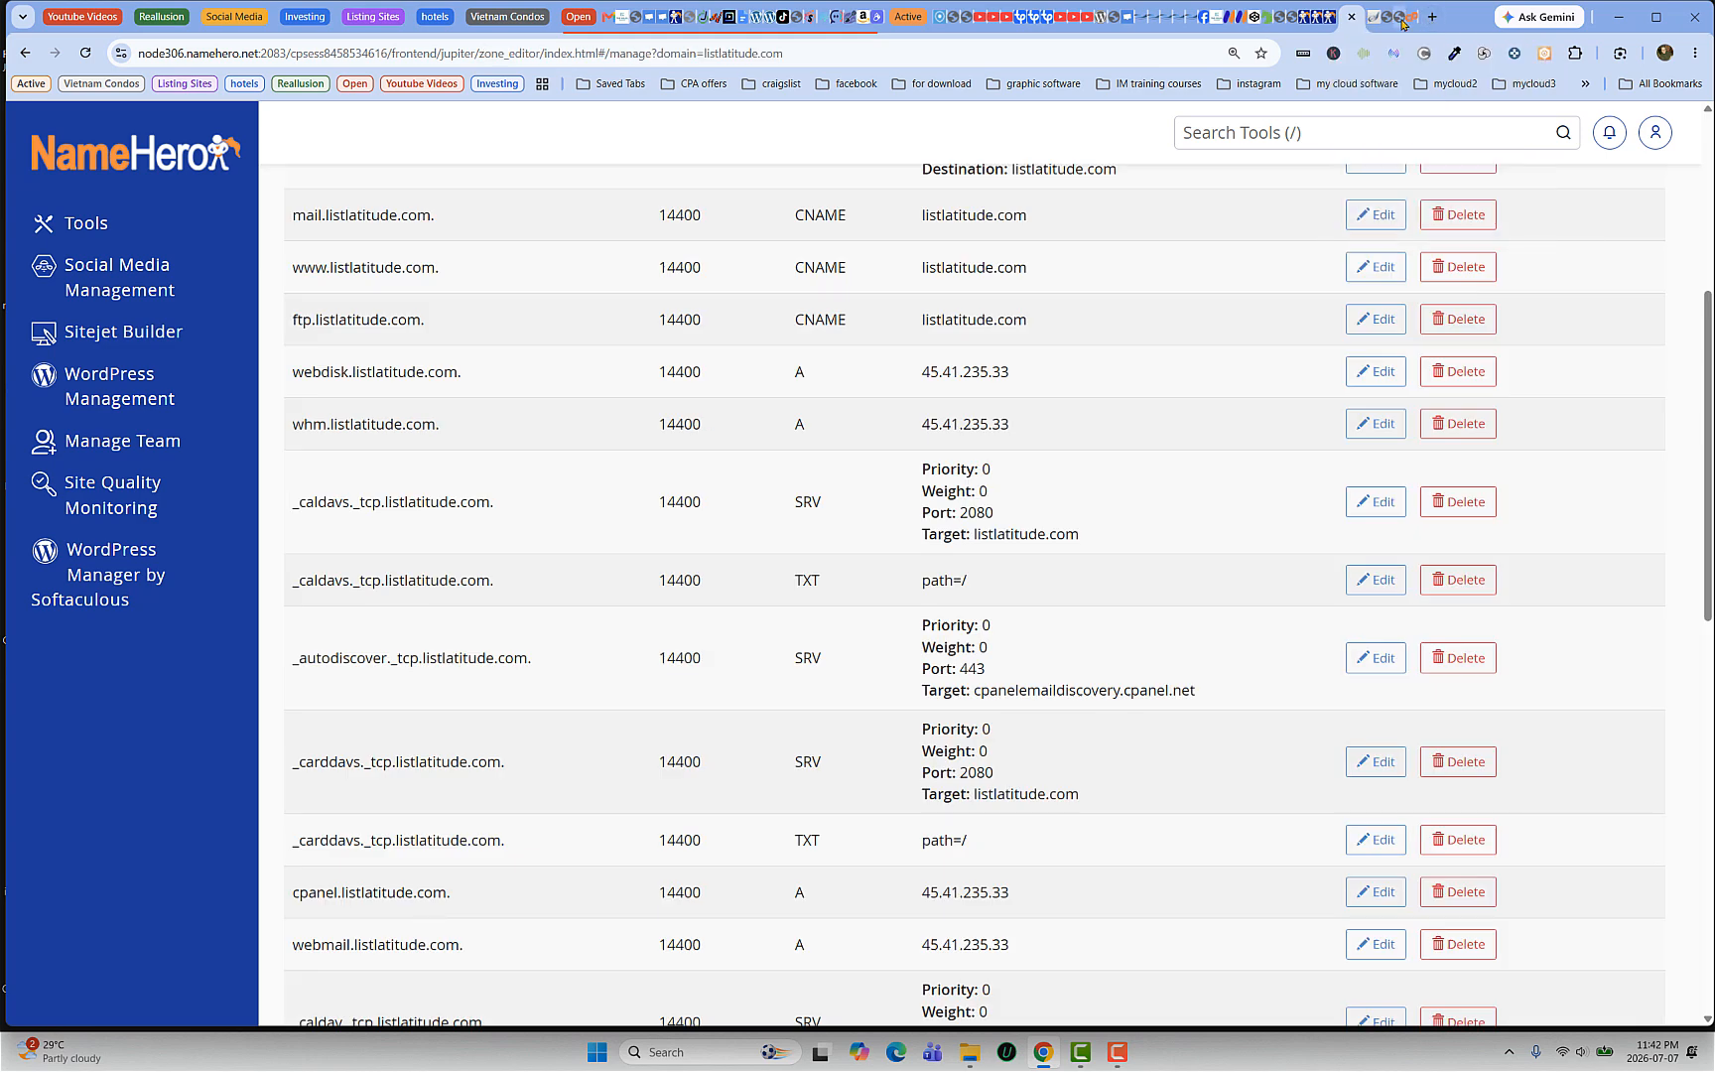
Step: Return to the WordPress network admin and open the list of all network sites to check the test subdomain site
click(1405, 21)
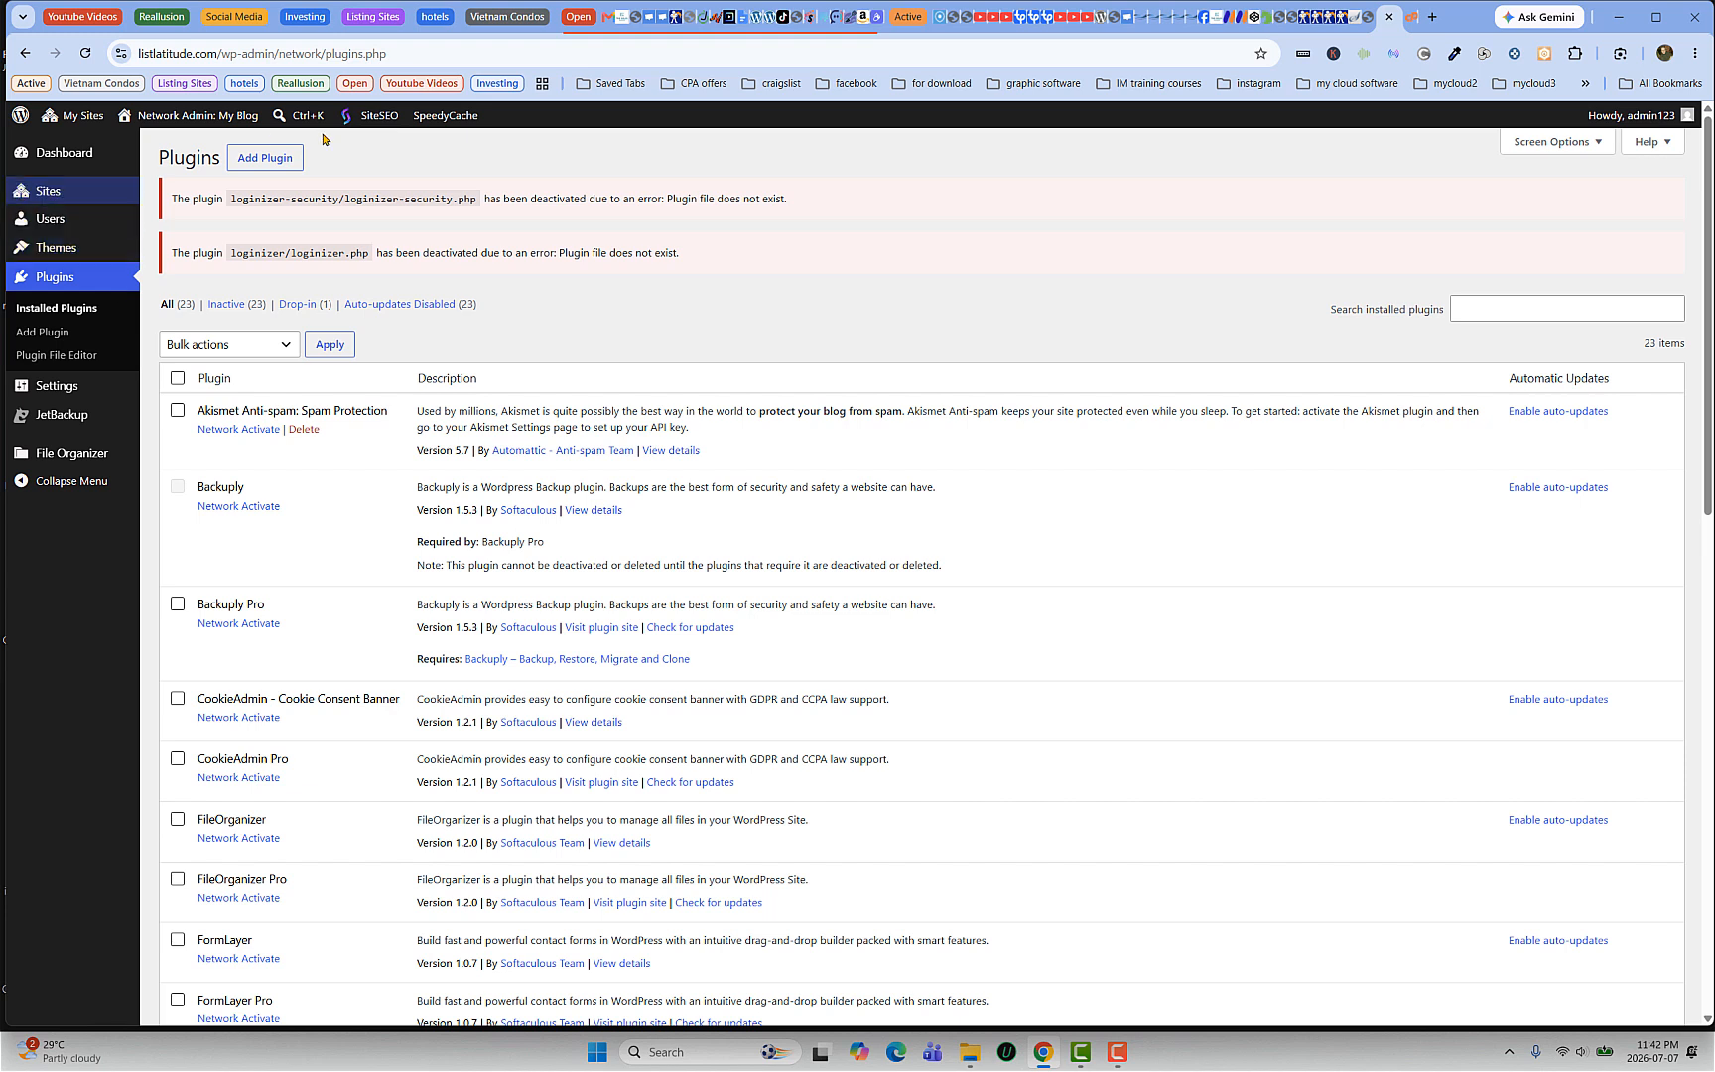
mouse_move(79, 115)
mouse_move(106, 147)
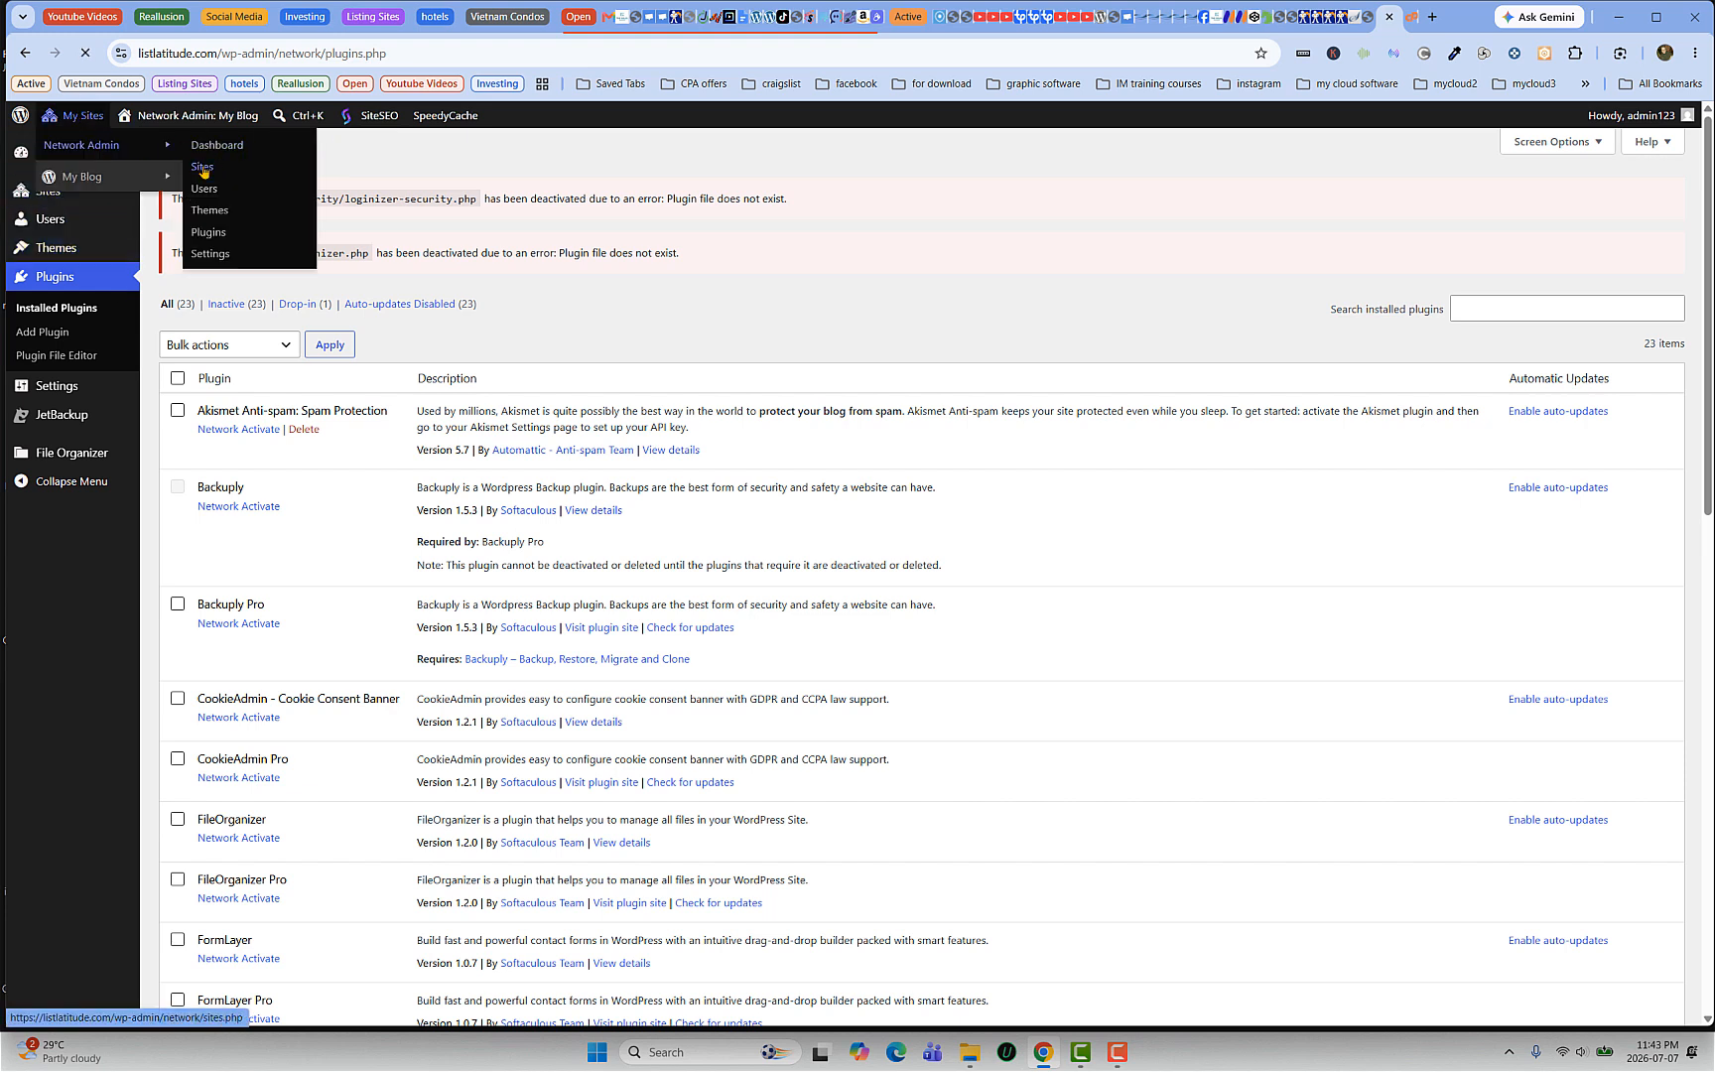
click(204, 168)
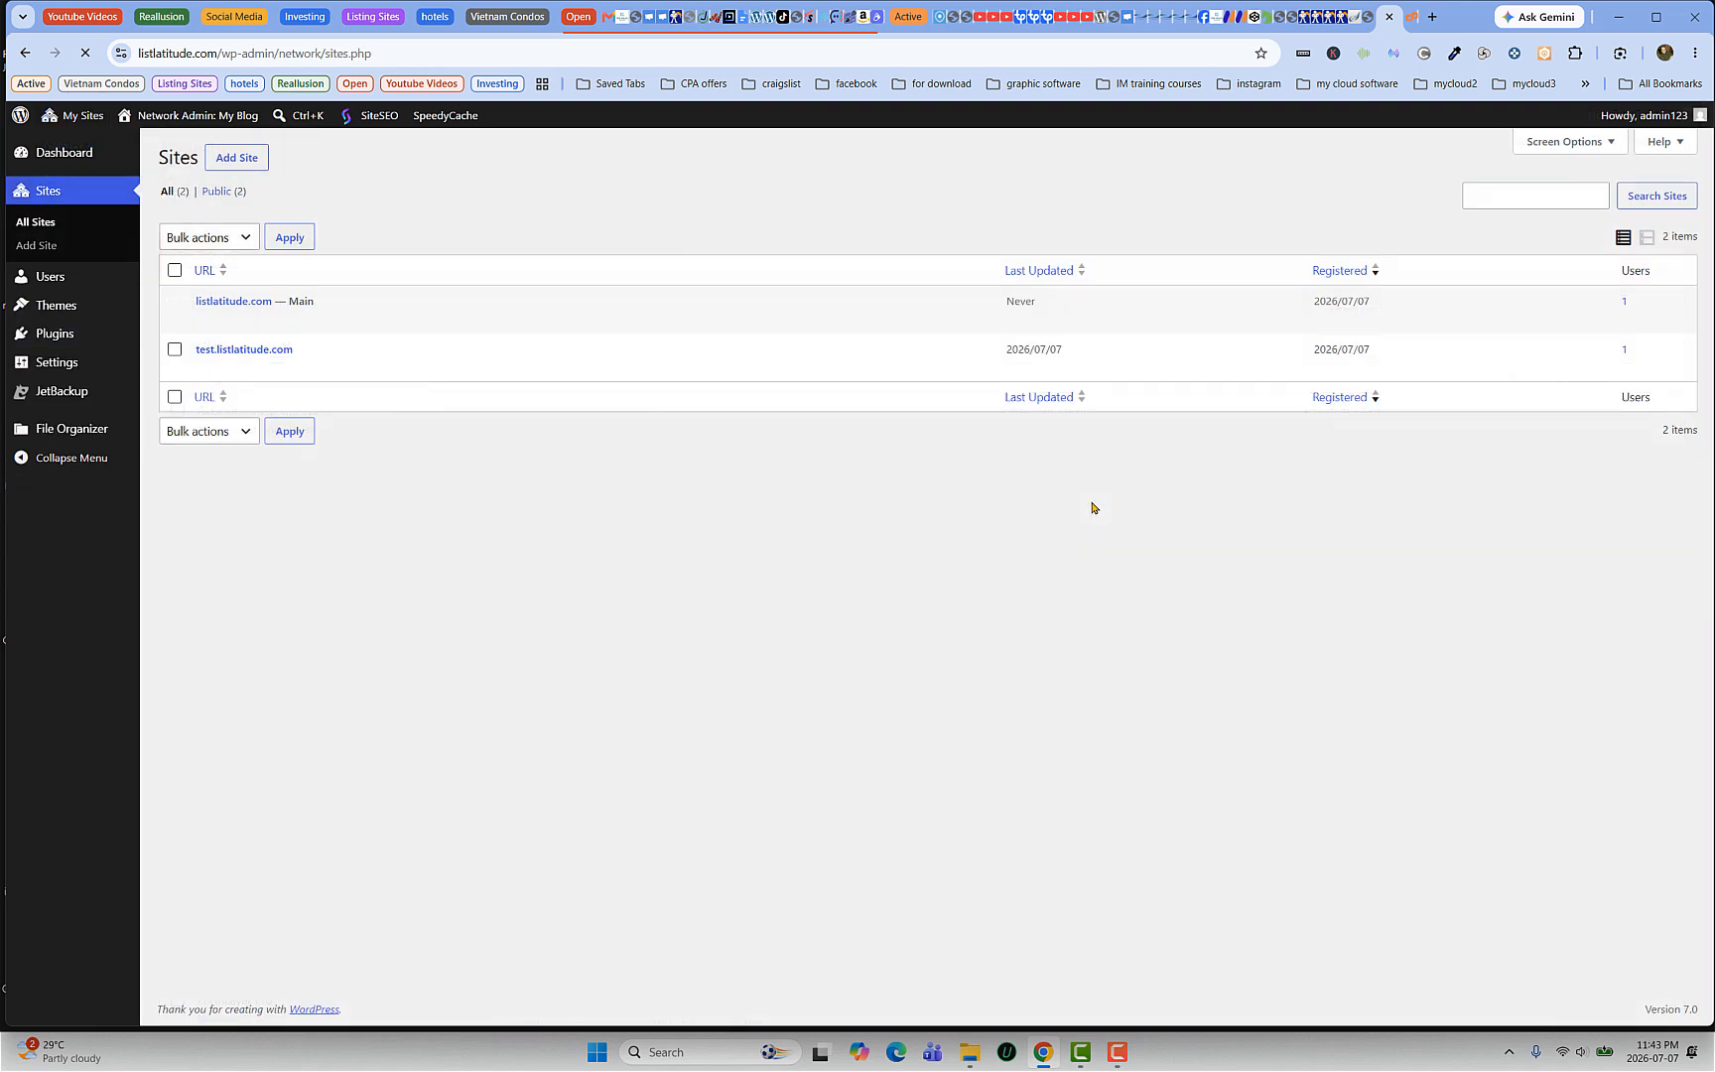
mouse_move(236, 368)
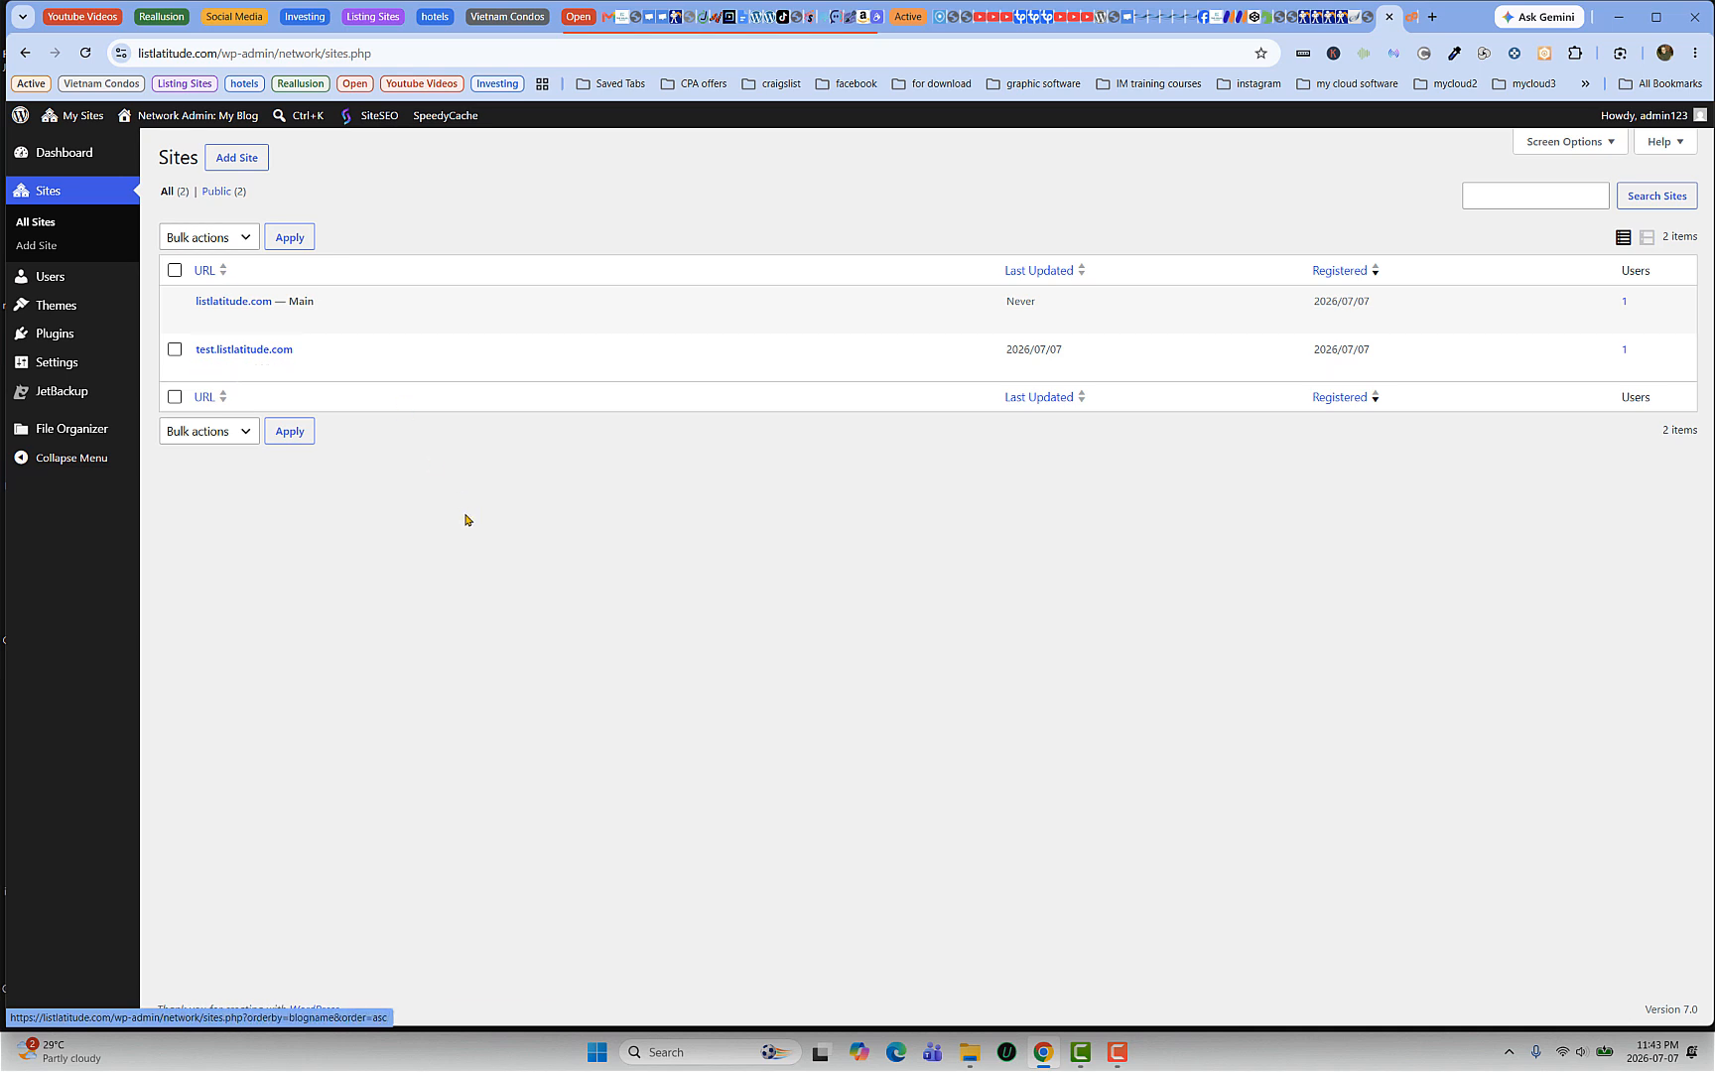